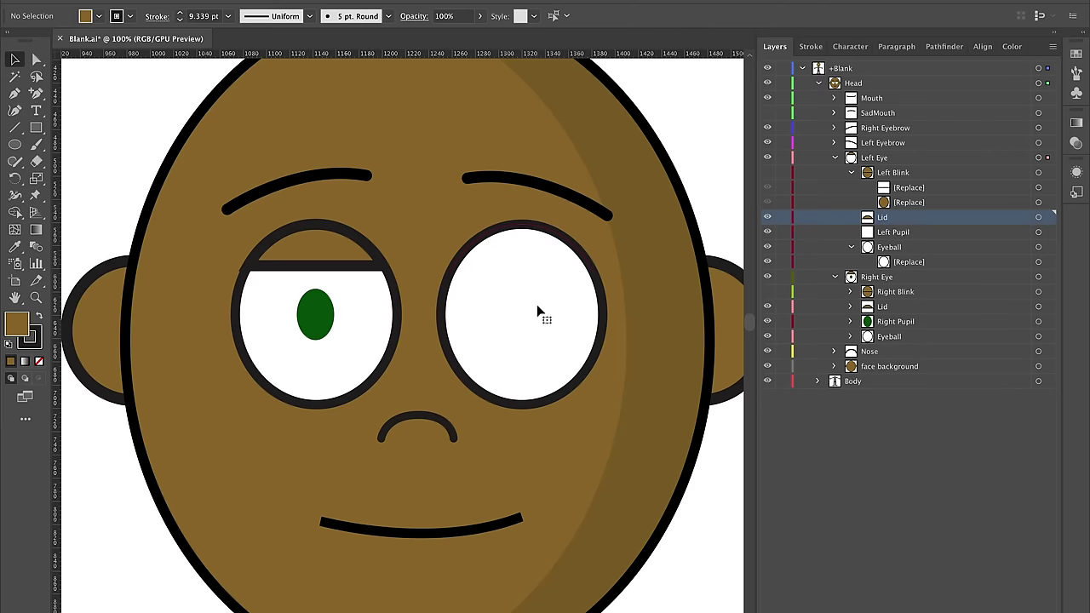
- Remove the Left Eye's eyeball artwork and the Right Eye's pupil and eyeball artwork from the blank character
click(536, 311)
key(ctrl+3)
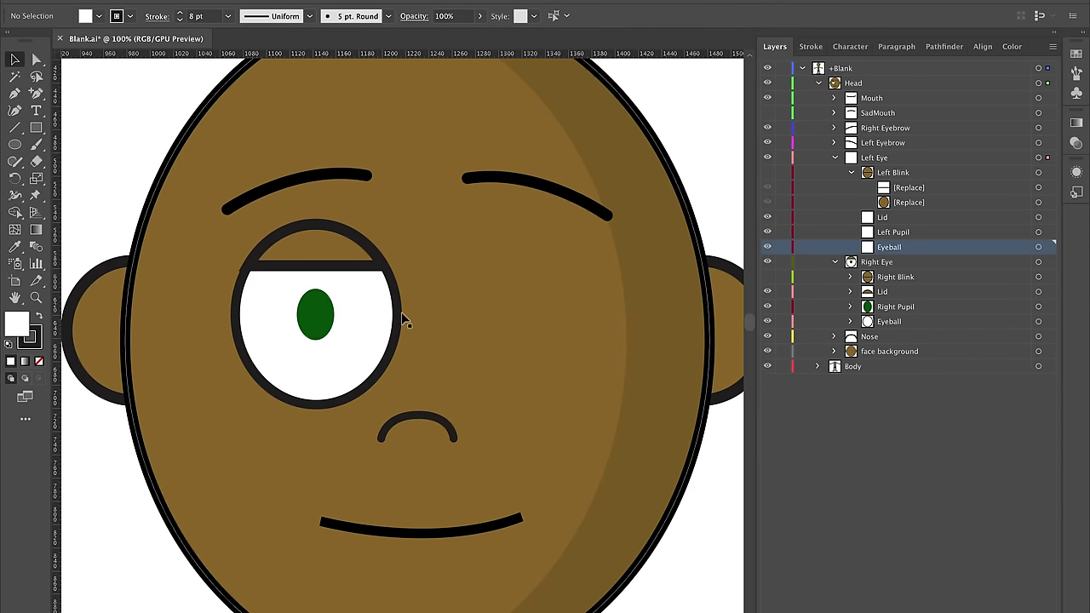
click(319, 319)
key(ctrl+3)
click(325, 326)
key(ctrl+3)
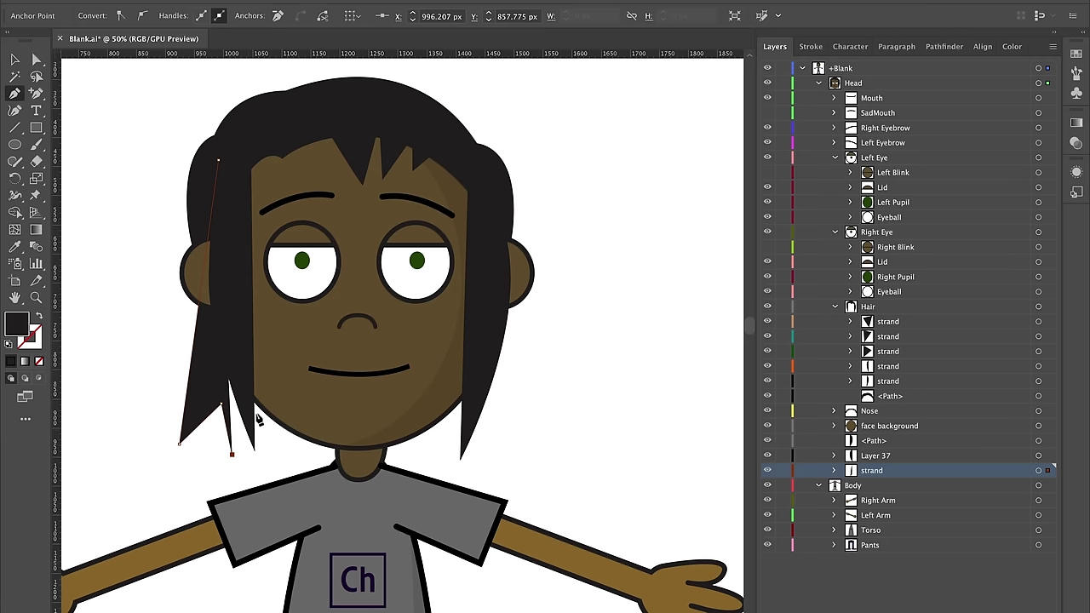
- Add pointed tips at the lower end of the long hair strand beside the face with the Pen tool
click(254, 414)
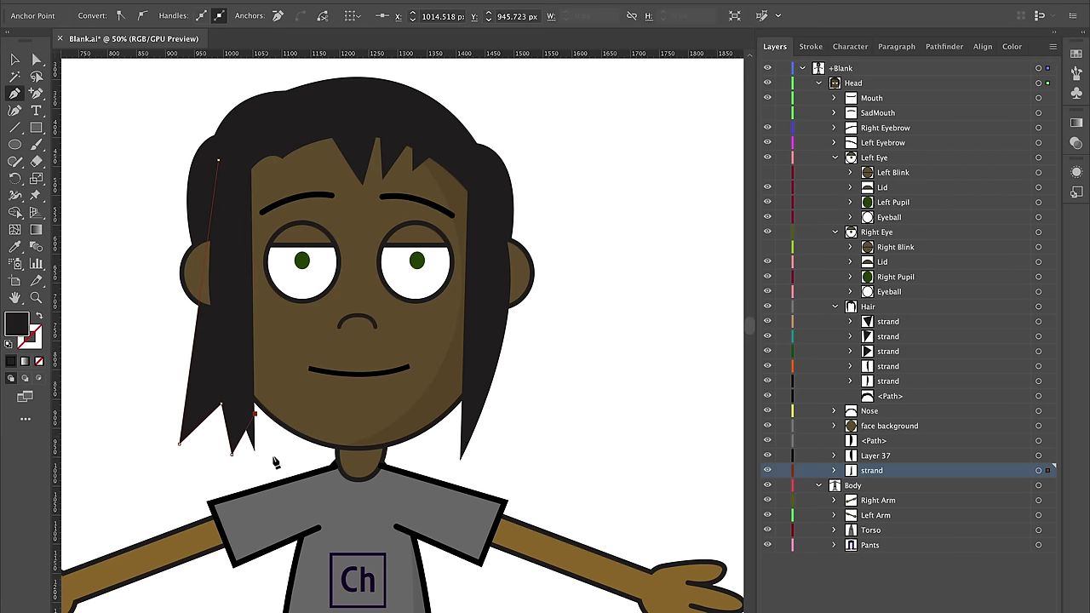
click(272, 460)
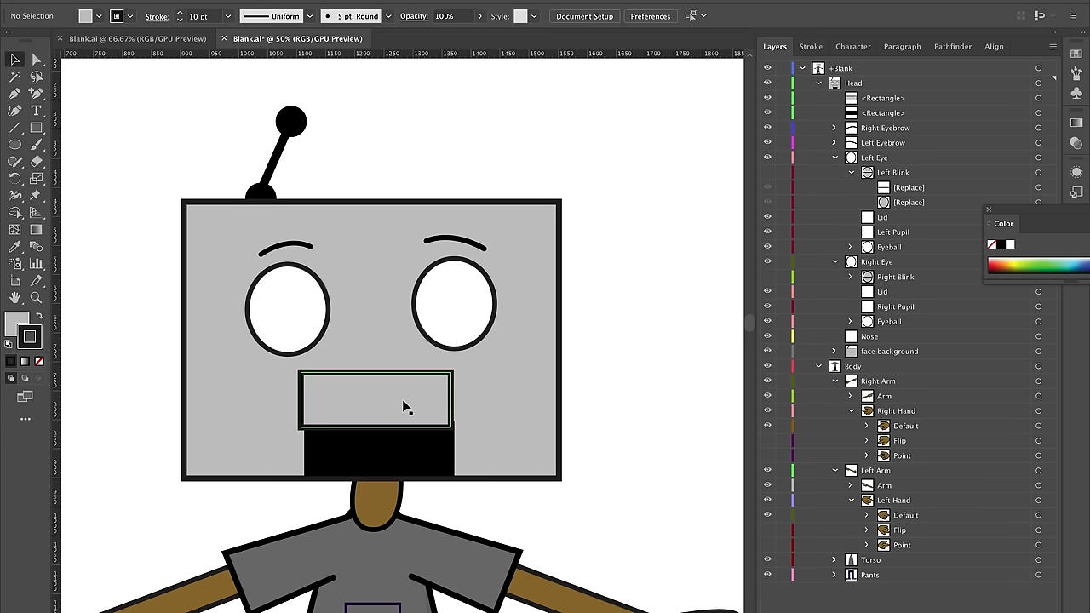
- Move the grey mouth rectangle of the robot head down over the black rectangle
drag(406, 406, 411, 457)
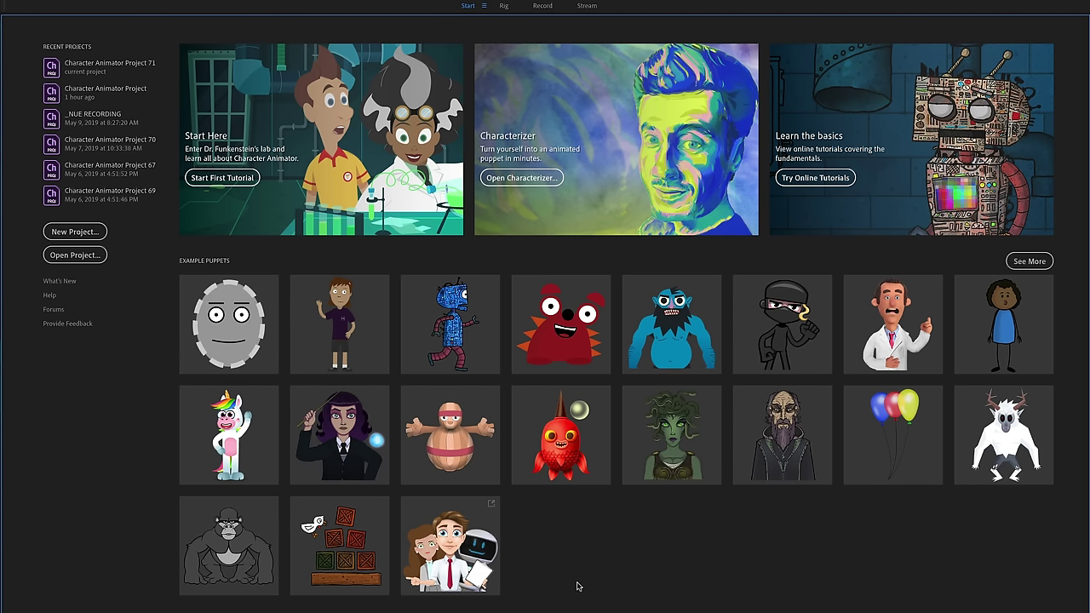
- Open the full online collection of example puppets and find the Blank puppet under All Puppets
click(1030, 261)
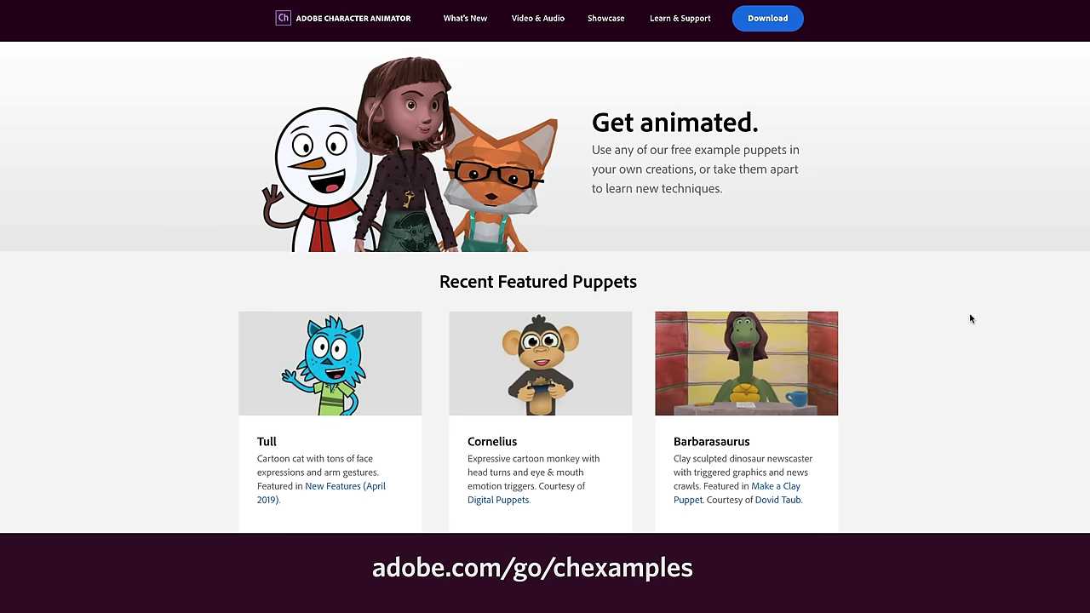
scroll(969, 319, down, 4)
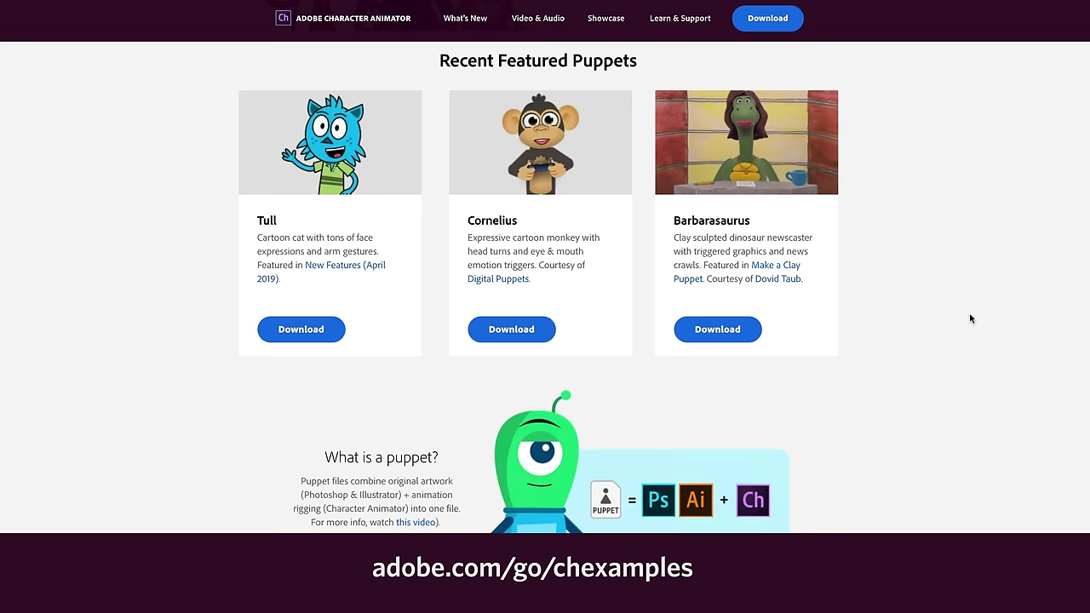
scroll(968, 318, down, 6)
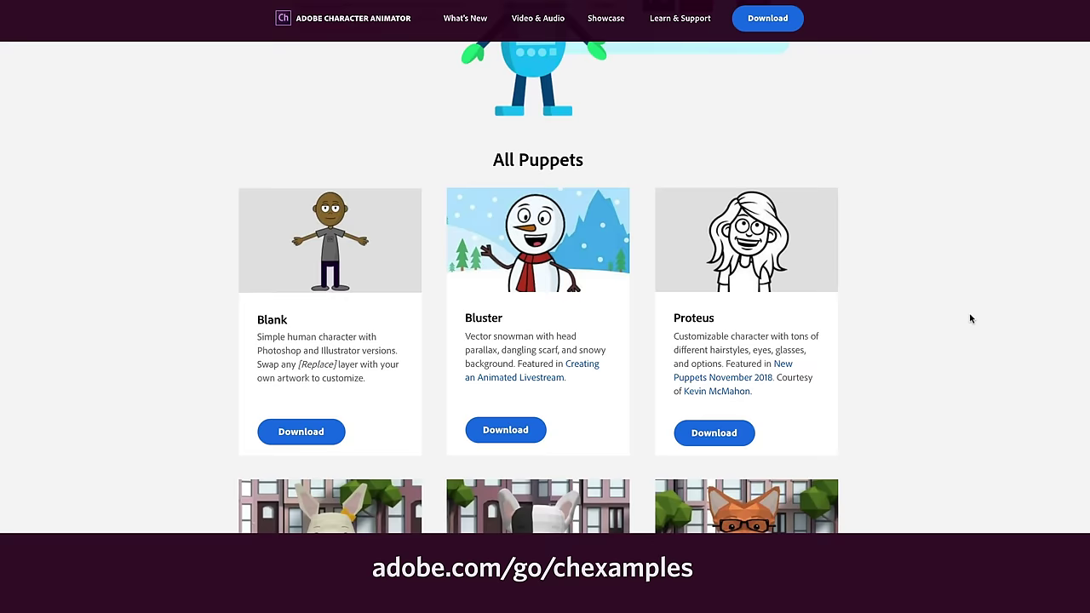
scroll(621, 221, up, 1)
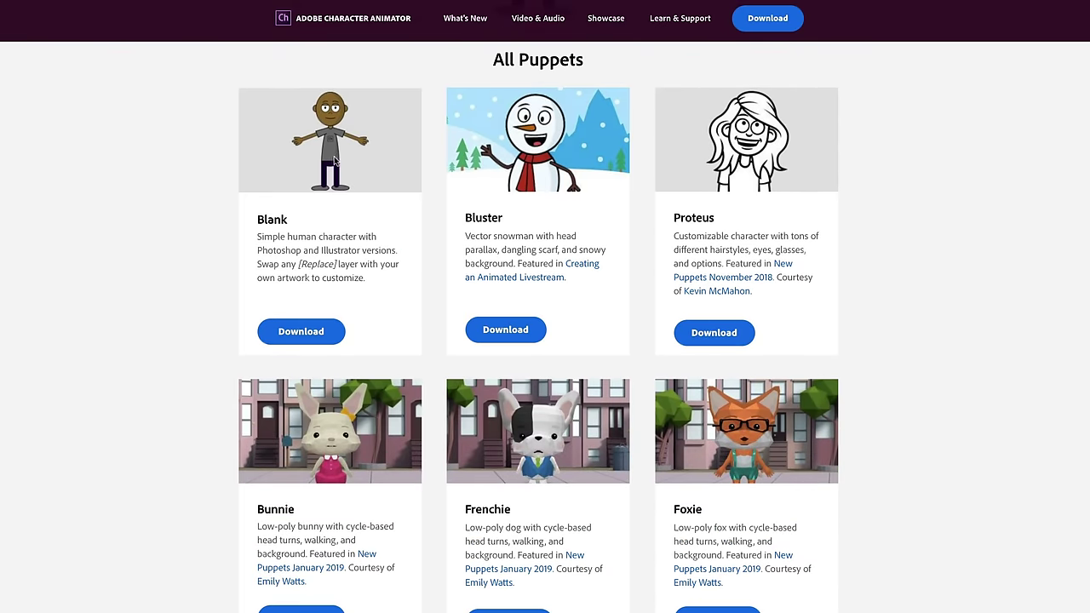
scroll(345, 168, up, 1)
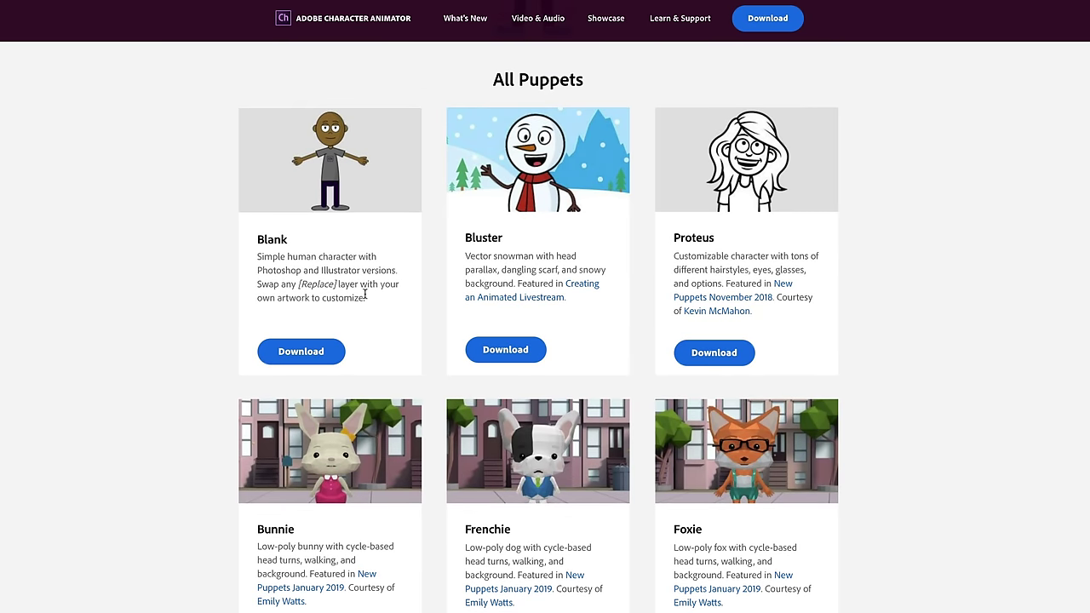
- Download Blank.zip and extract it in the Downloads folder
click(304, 352)
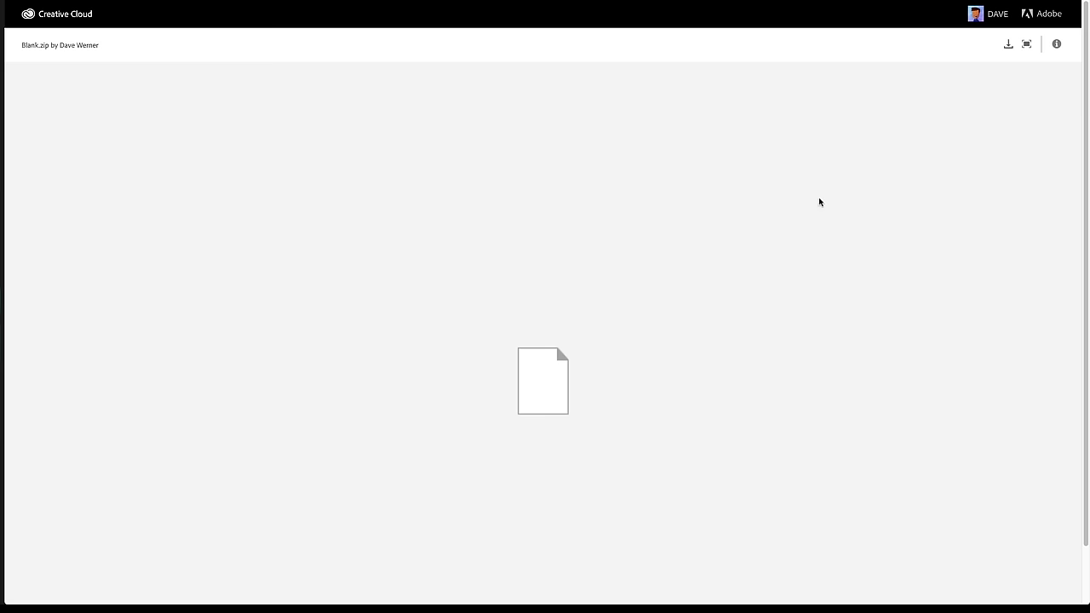
click(1007, 45)
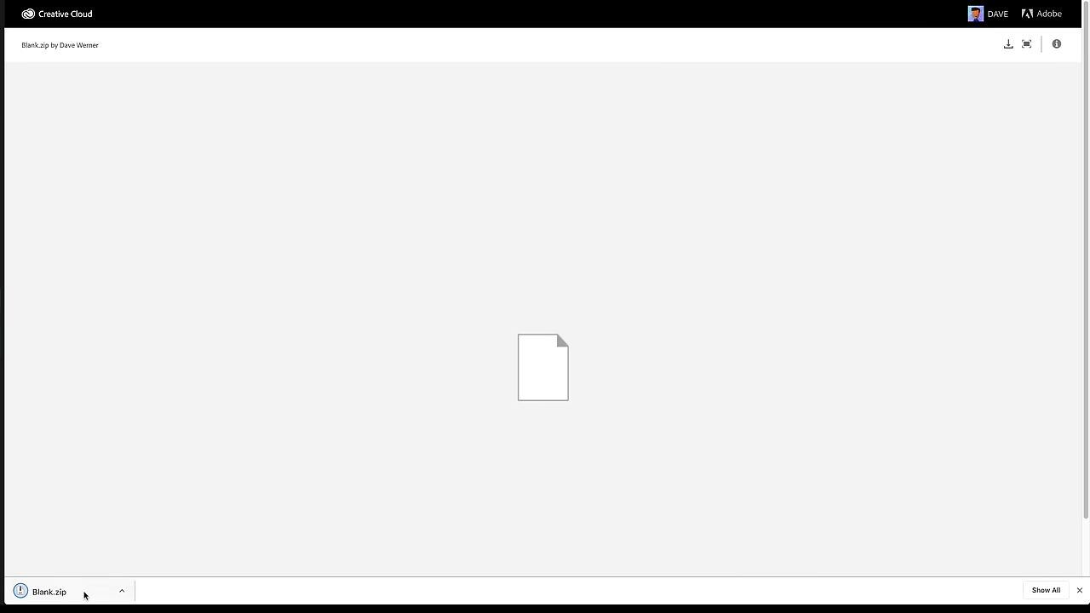
click(84, 595)
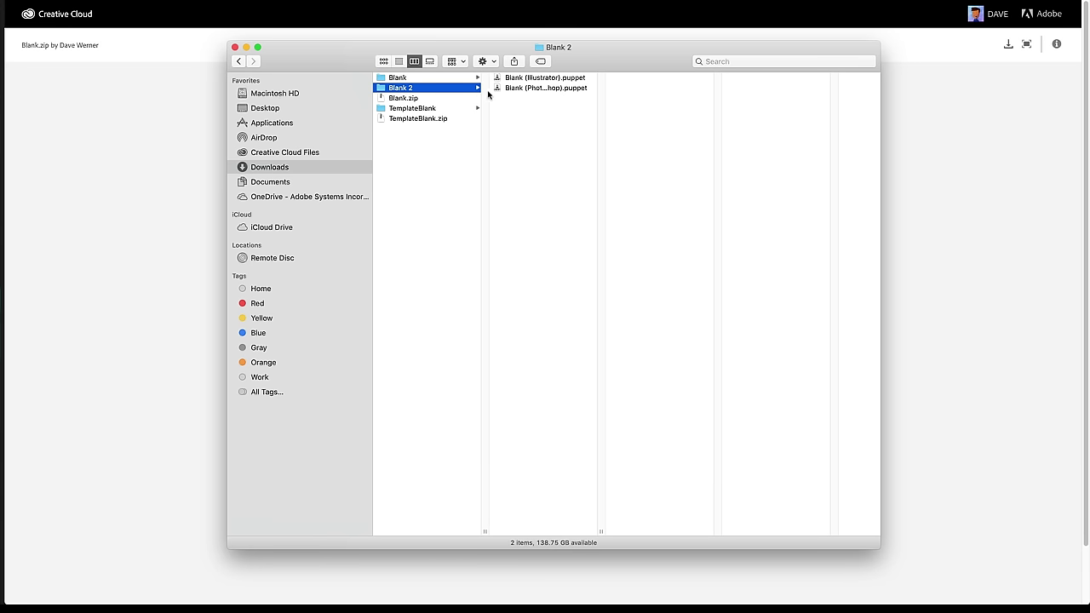
- Open Blank (Illustrator).puppet from the extracted Blank 2 folder in Character Animator
click(536, 78)
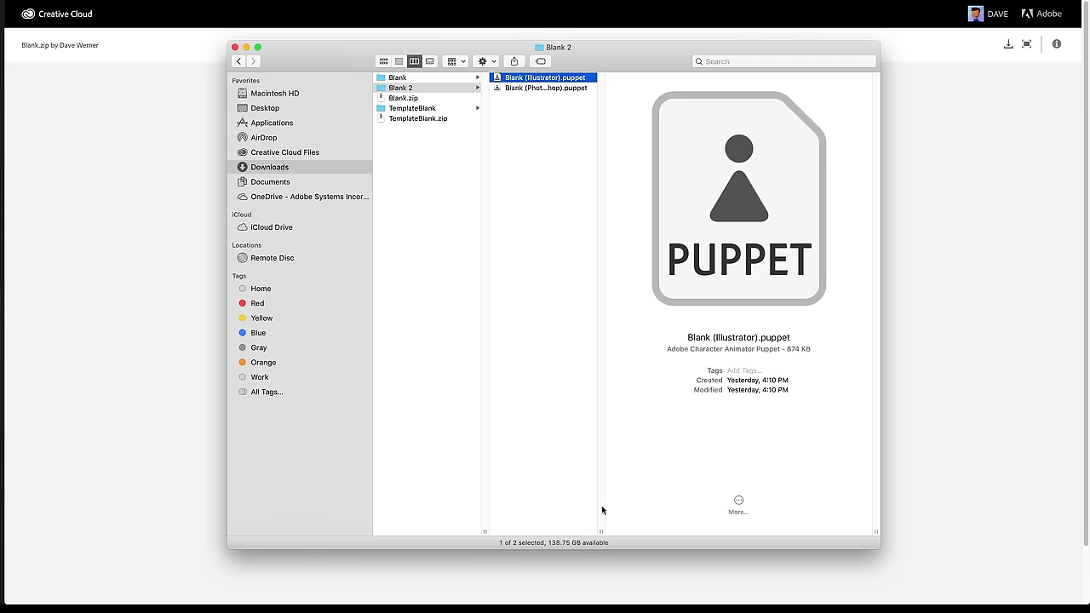
drag(603, 530, 647, 530)
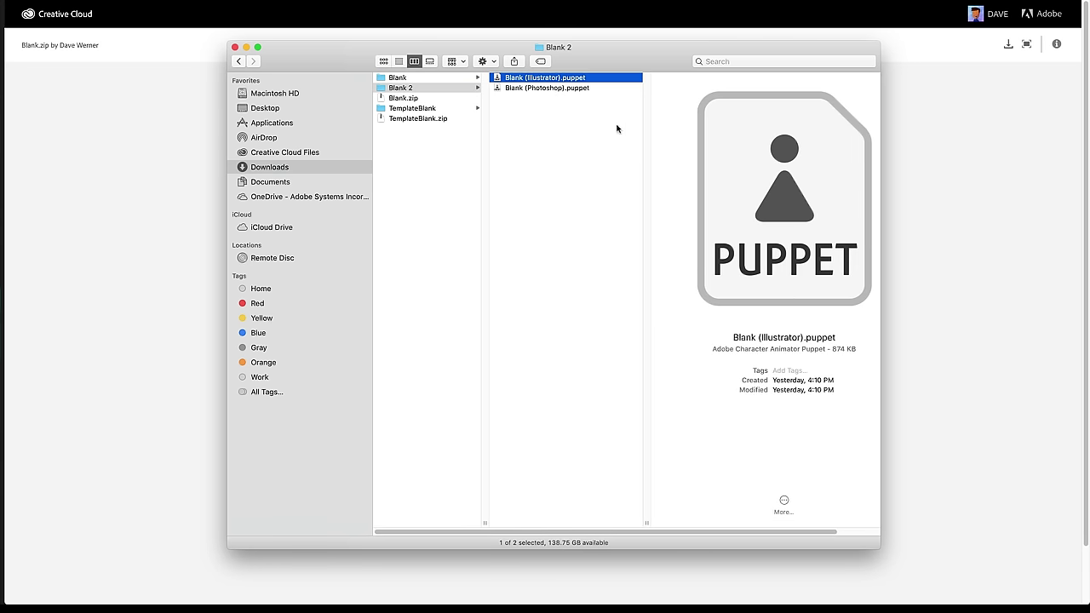
click(585, 88)
click(576, 77)
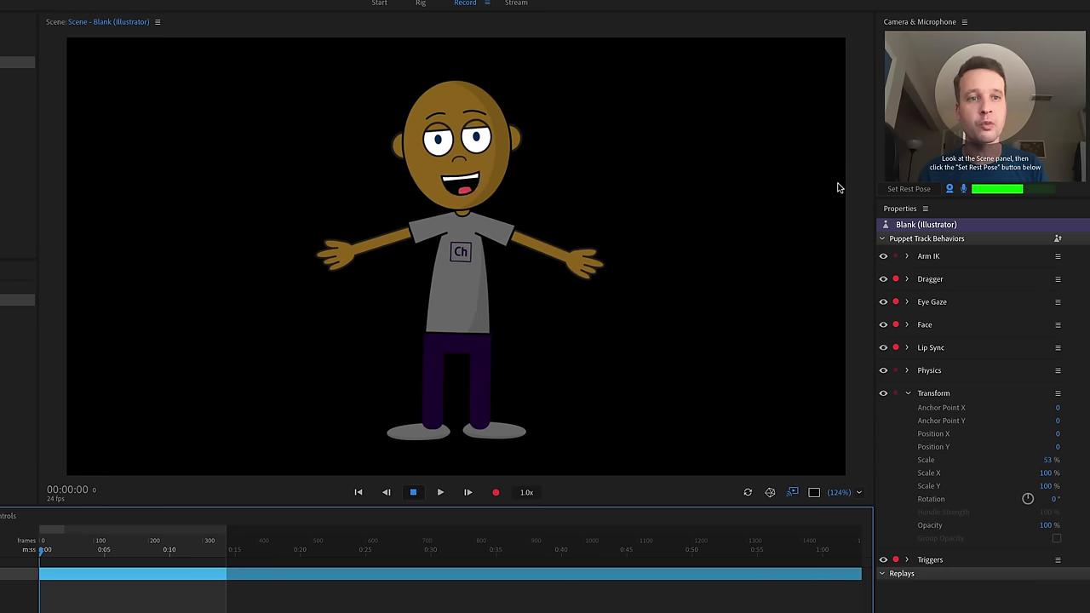
- Calibrate the face tracking with a rest pose and place both of the puppet's hands on its hips
click(926, 182)
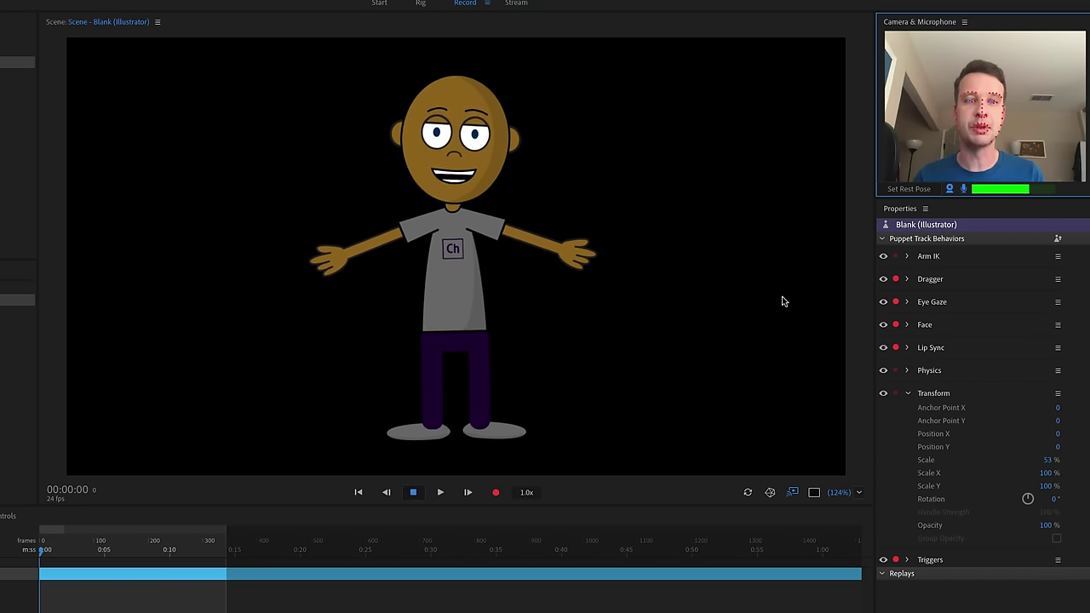
drag(548, 175, 494, 309)
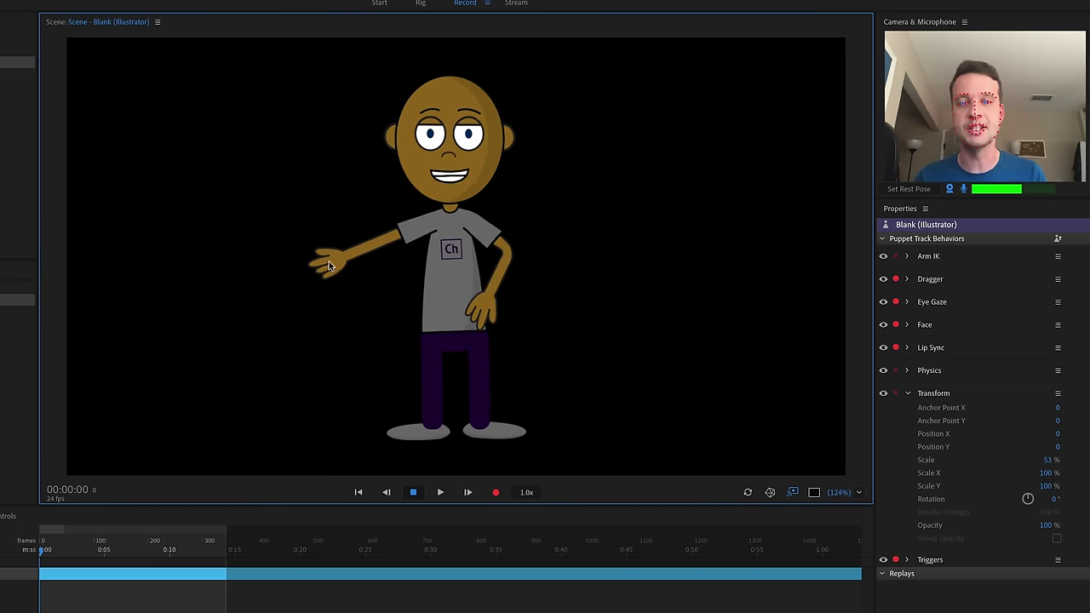
drag(322, 311, 411, 305)
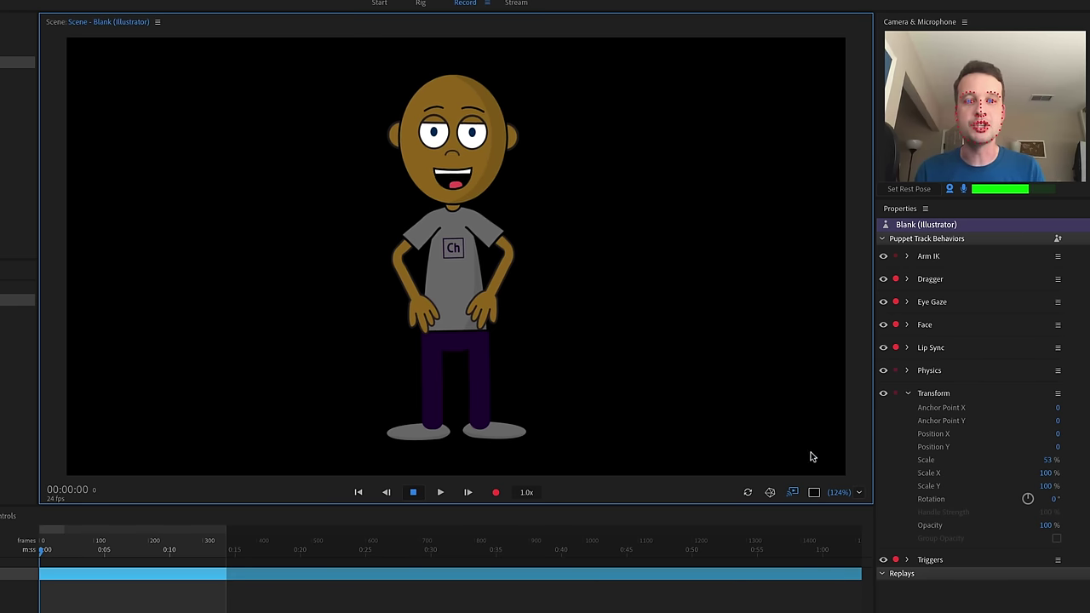
- Switch the scene's background display to white
click(814, 492)
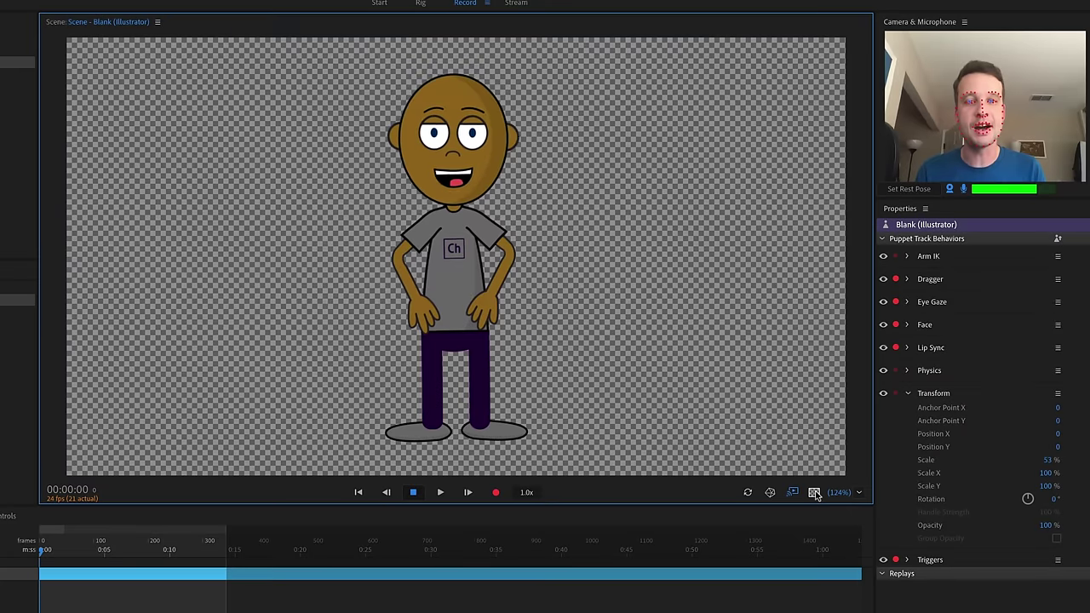
click(814, 492)
click(813, 492)
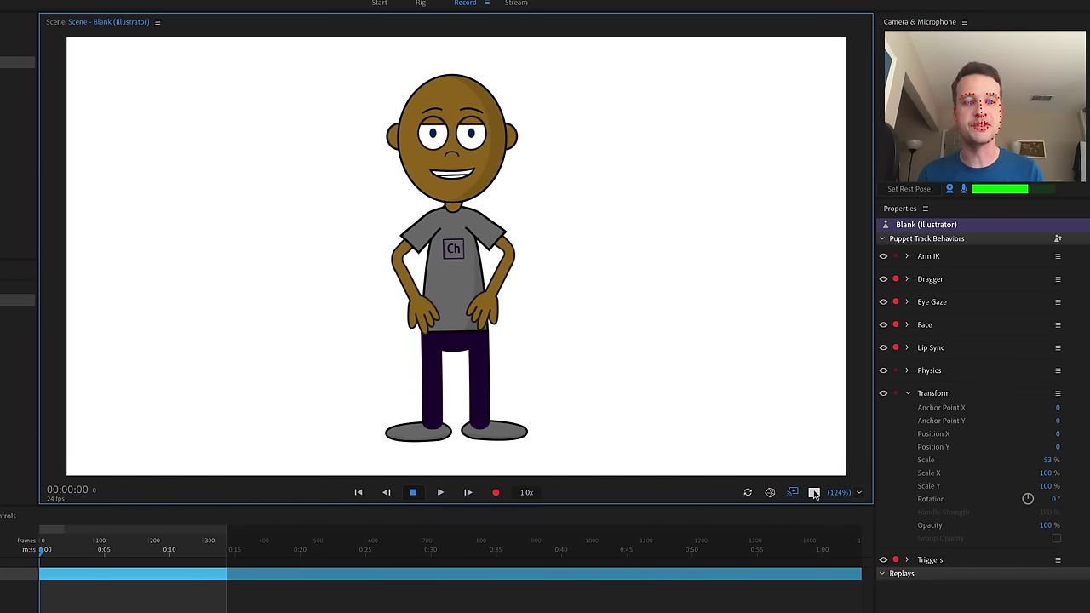
- Enlarge the scene view to 136% and fit it back to the panel
mouse_move(839, 492)
mouse_down()
mouse_move(841, 437)
mouse_move(840, 509)
mouse_move(841, 497)
mouse_up()
click(859, 493)
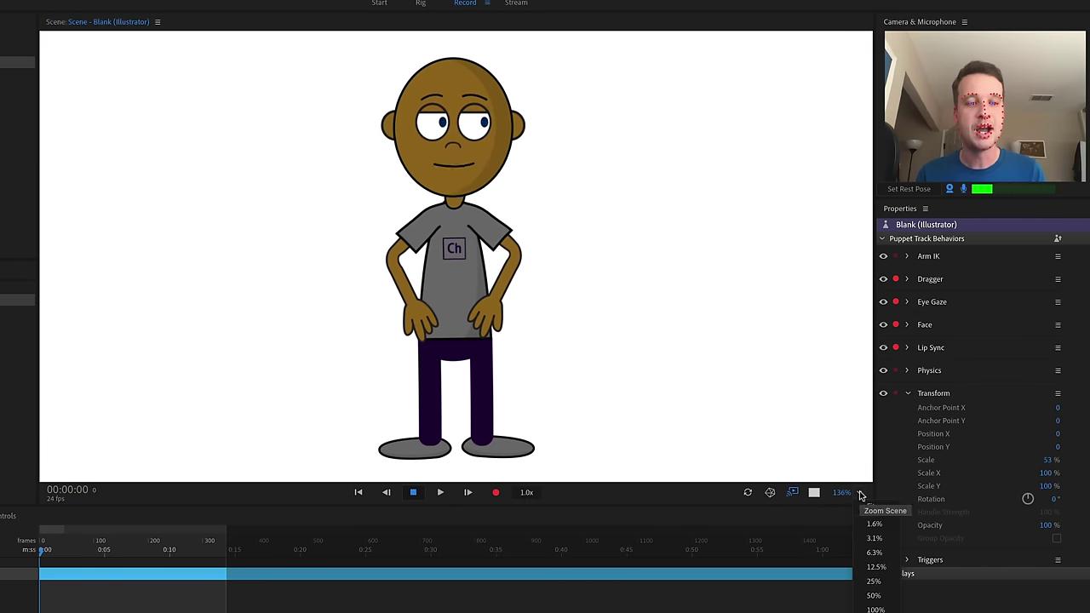
click(882, 509)
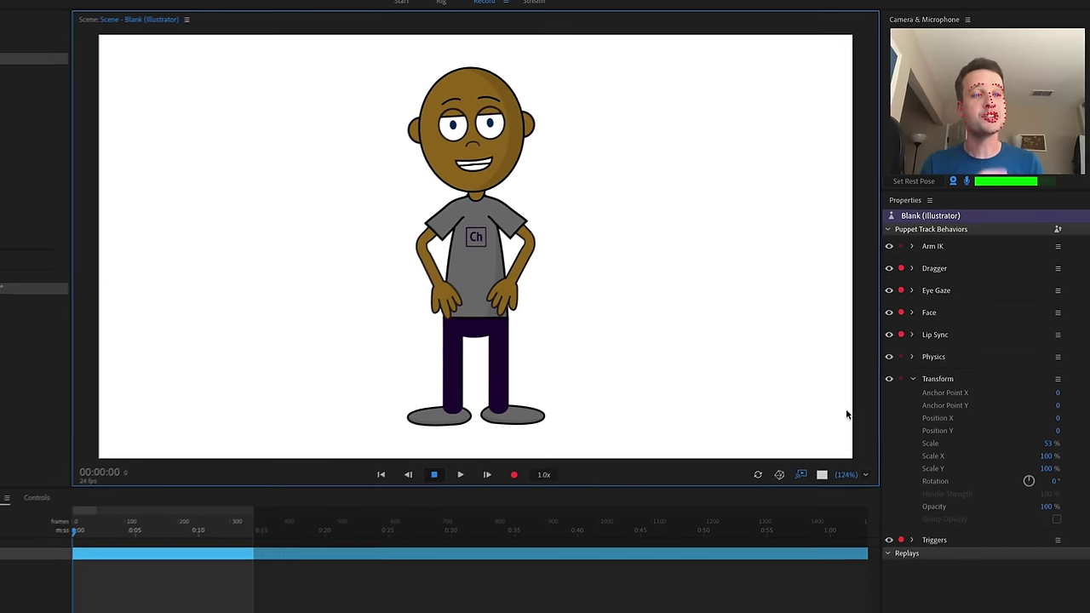
- Examine the scene's properties and the behaviors of the Blank (Illustrator) puppet track
click(103, 48)
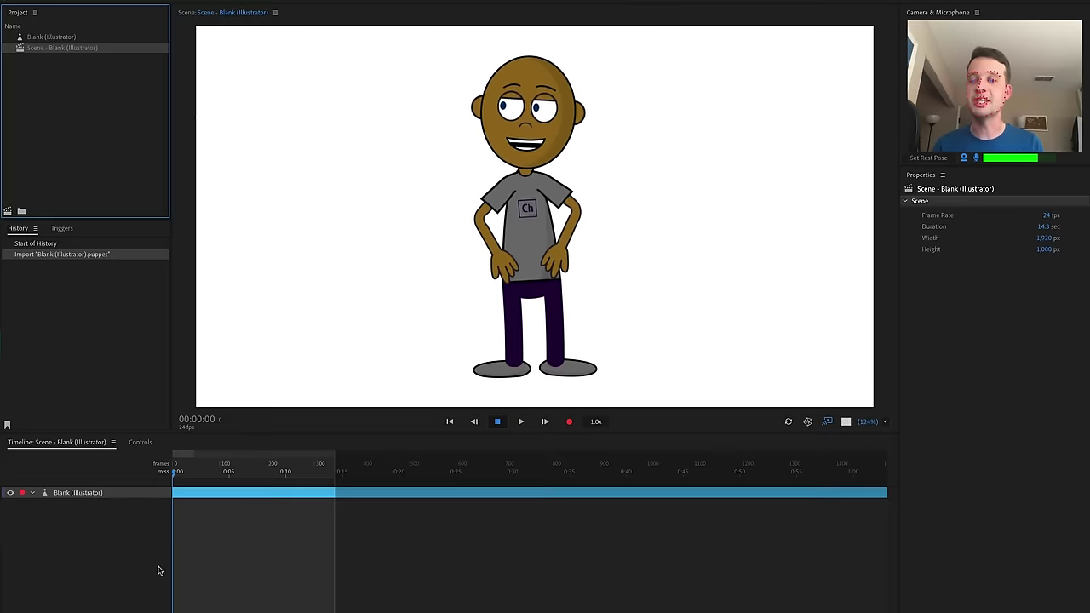
click(109, 494)
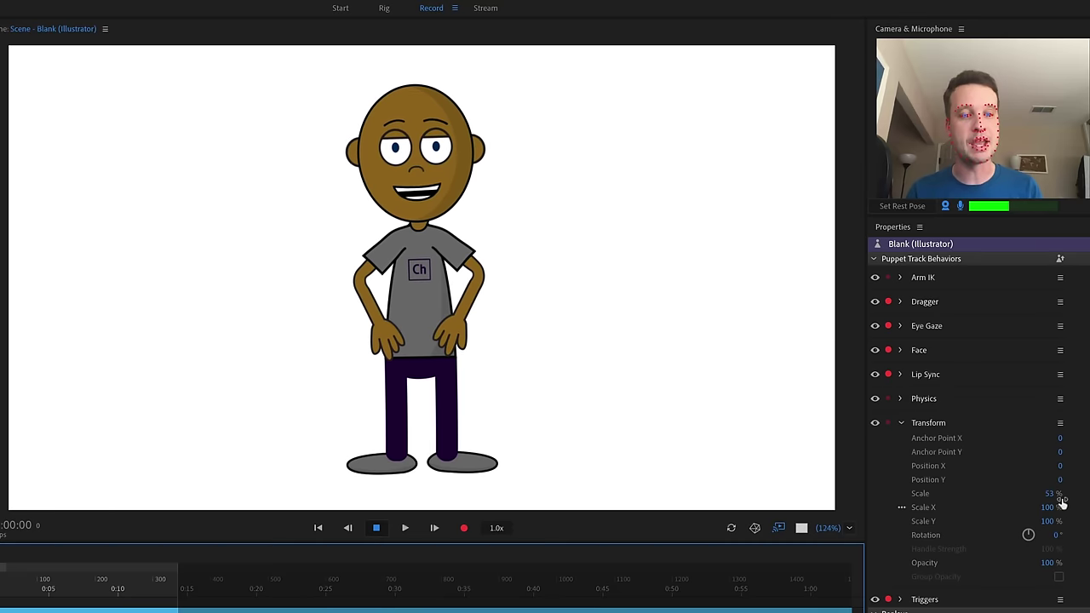
- Set the puppet's Scale to 63%, Anchor Point Y to 46, Position Y to 82 and Rotation to 45°
mouse_move(1051, 493)
mouse_down()
mouse_move(1080, 492)
mouse_move(1035, 493)
mouse_move(1058, 493)
mouse_up()
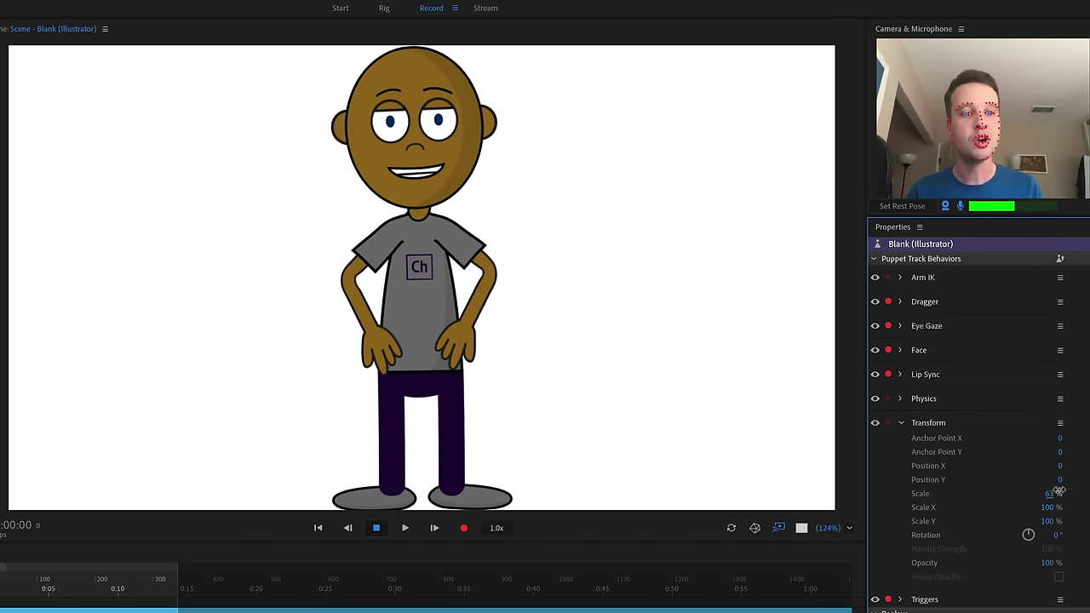
drag(1061, 452, 1025, 502)
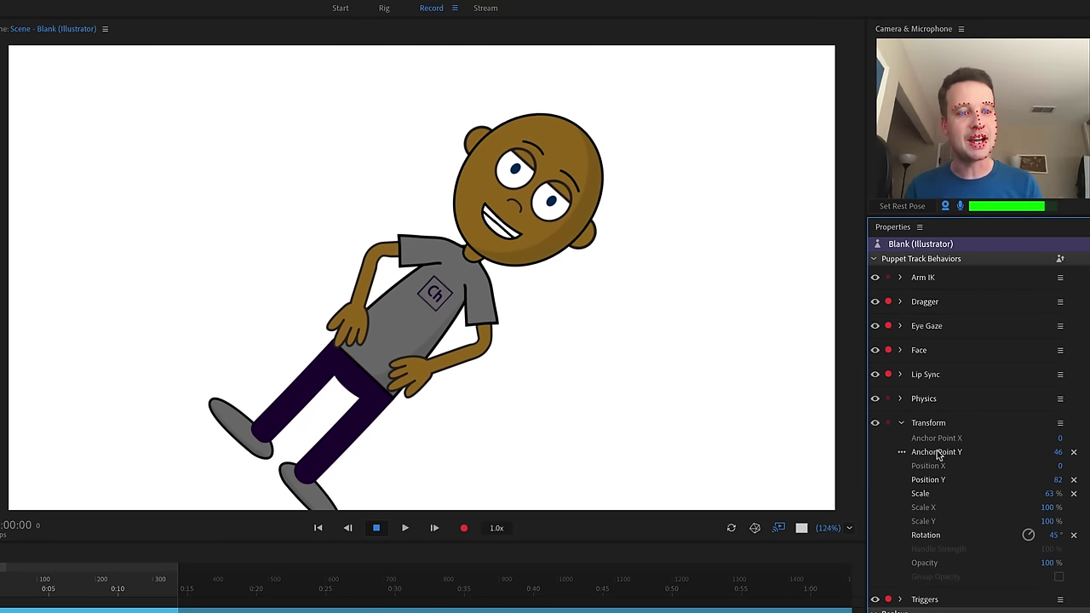
- Reset the puppet's Anchor Point Y, Position Y, Scale and Rotation to their defaults
click(1073, 452)
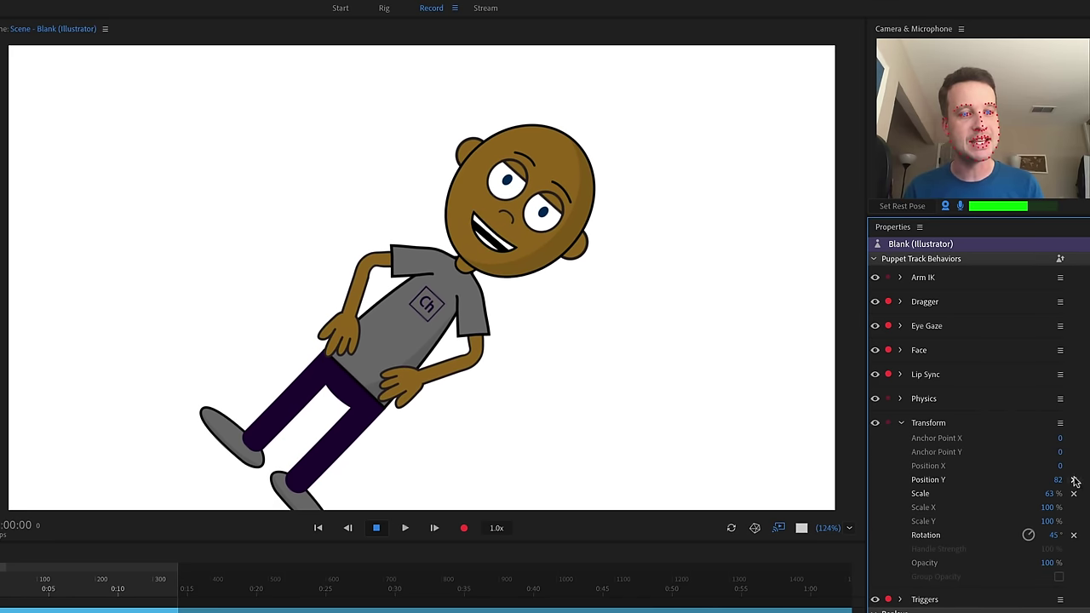
click(1073, 480)
click(1073, 534)
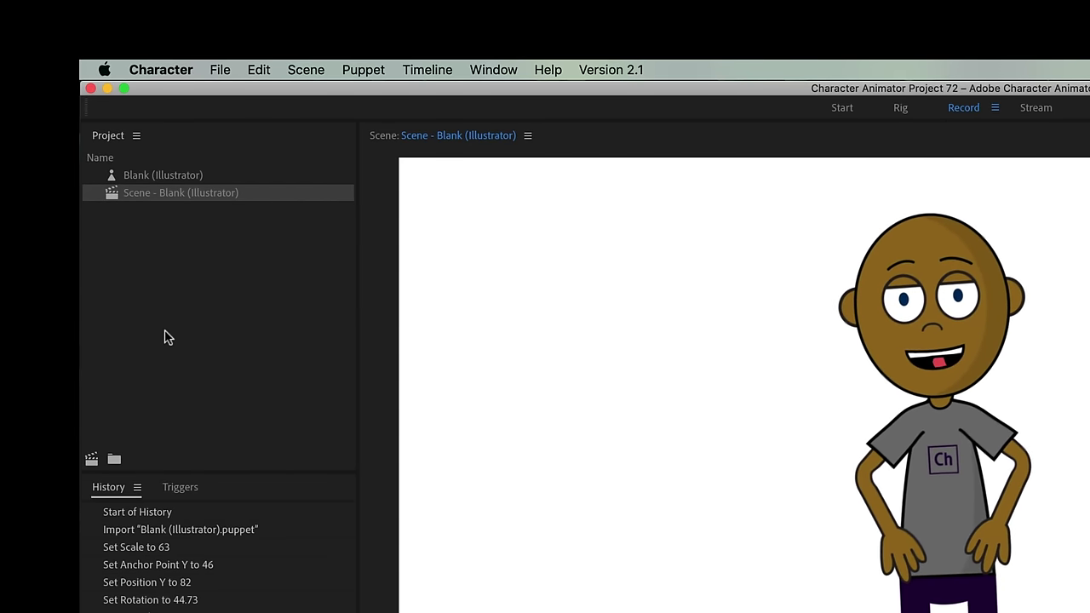
- Open the Blank (Illustrator) puppet from the project for rigging
click(164, 176)
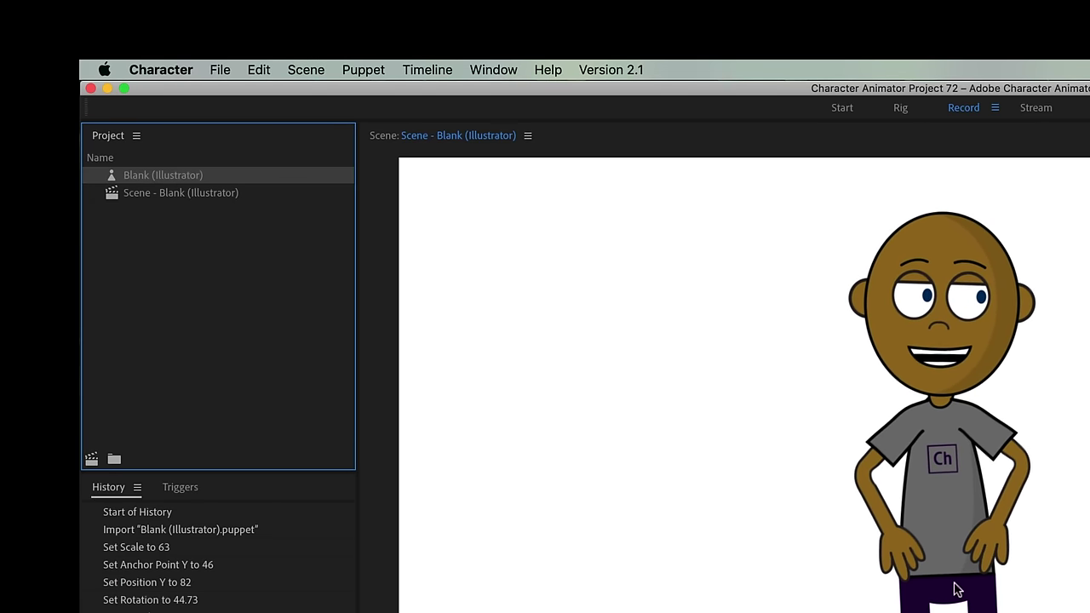
click(187, 194)
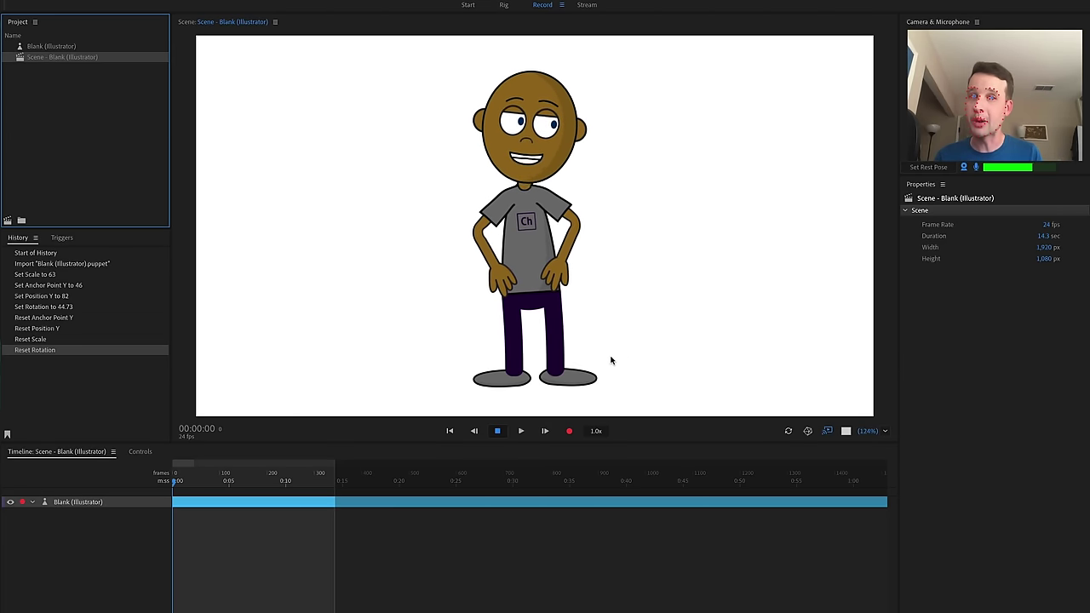
click(58, 47)
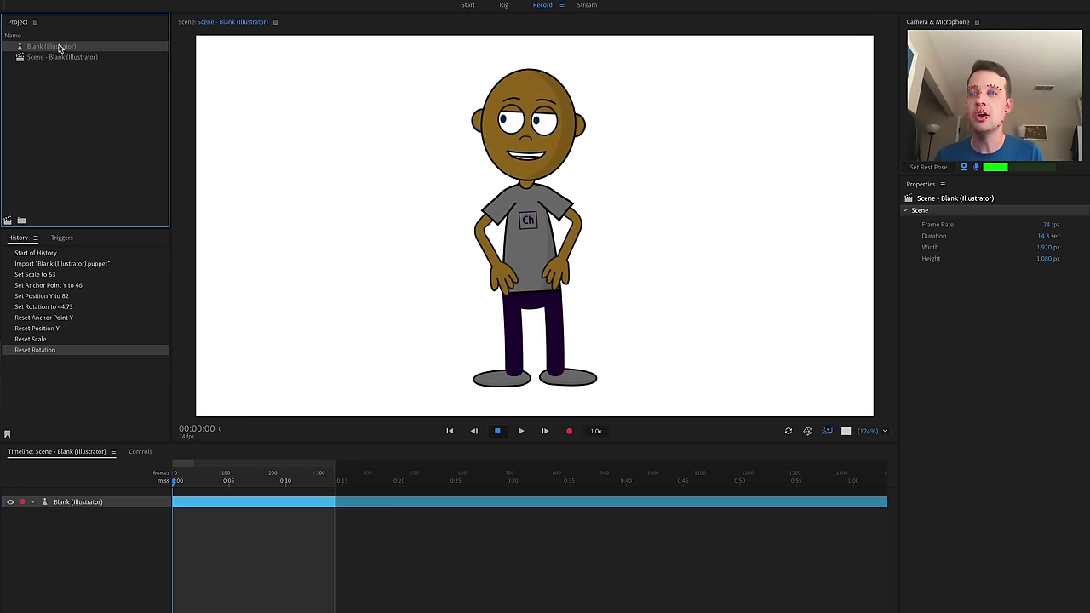
double_click(60, 48)
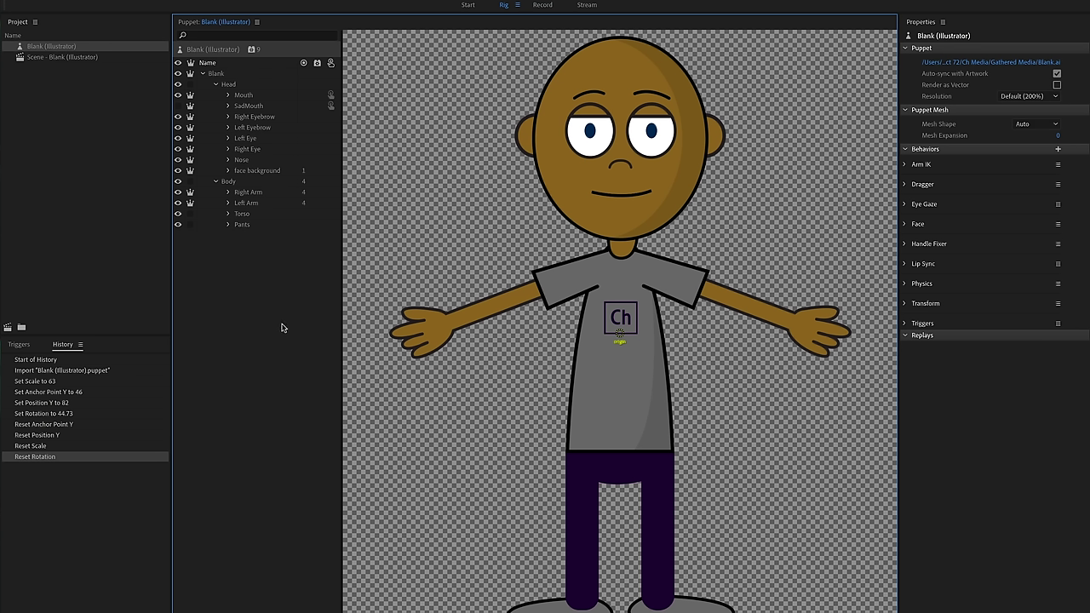
- Switch to the Record workspace and return to the Rig workspace
click(541, 7)
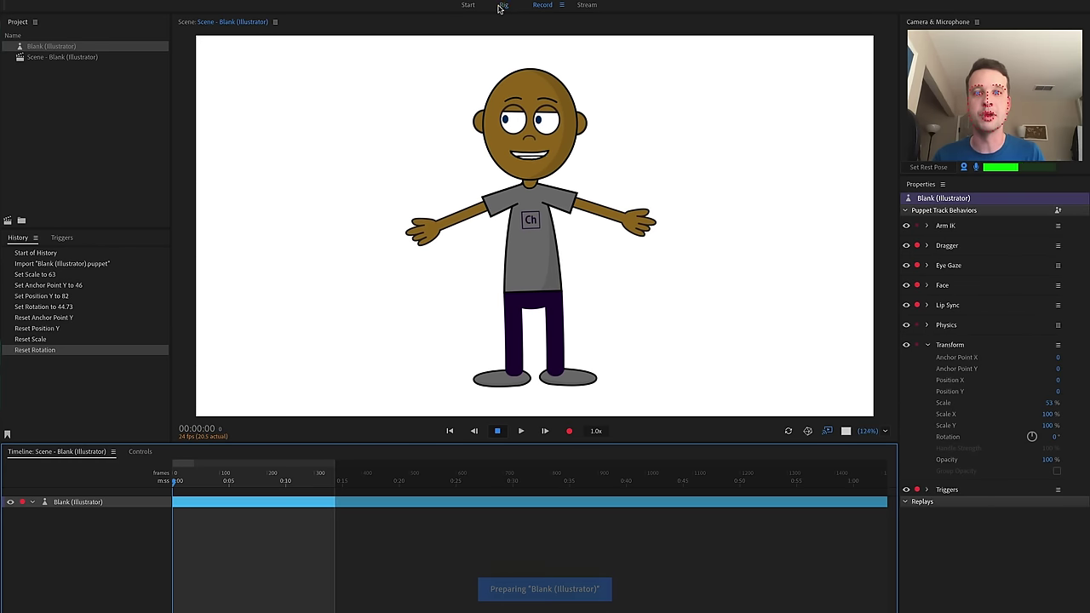
click(502, 6)
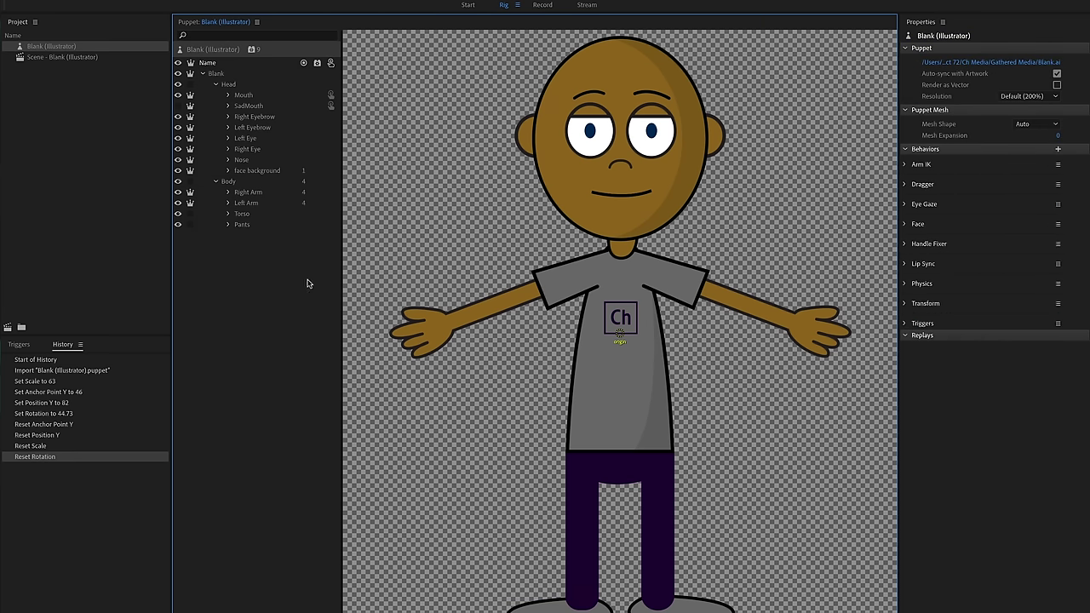
- Inspect the rigging of the Head, Right Arm, Nose and Right Eye layers one after another
click(238, 85)
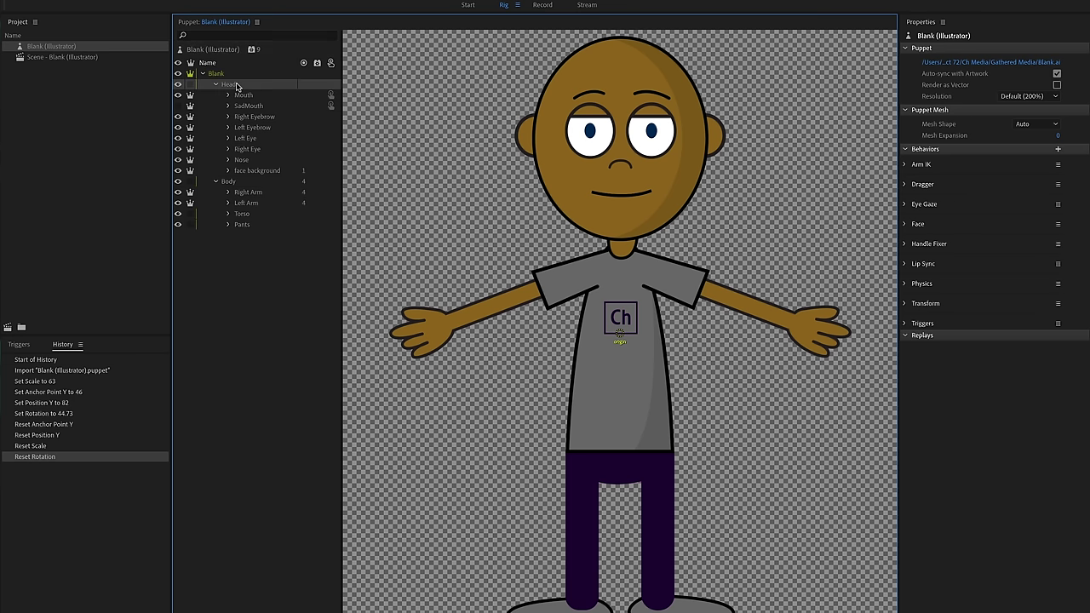
click(248, 192)
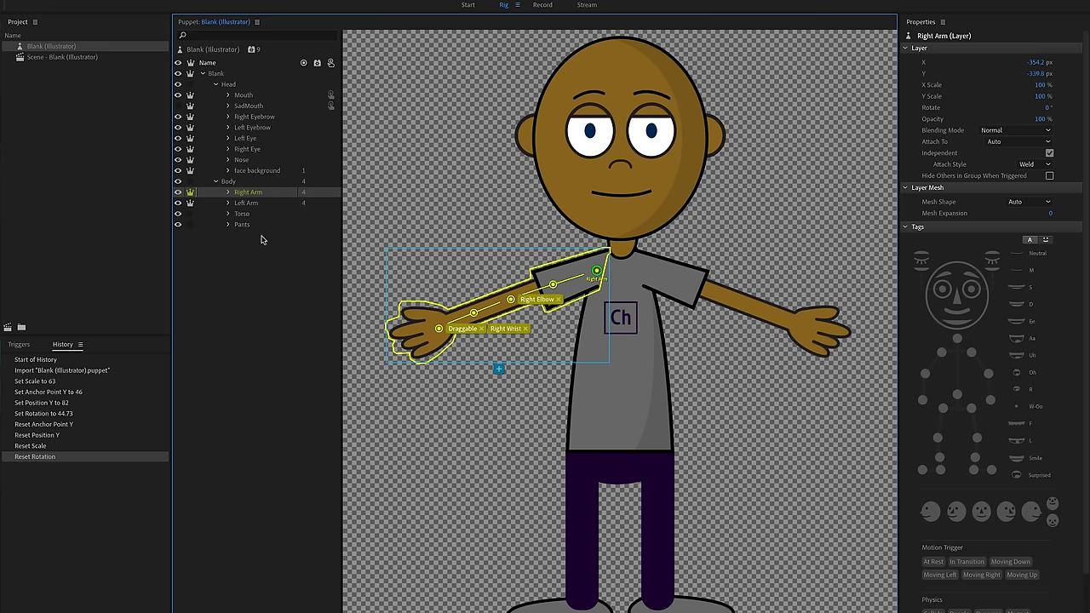
click(243, 160)
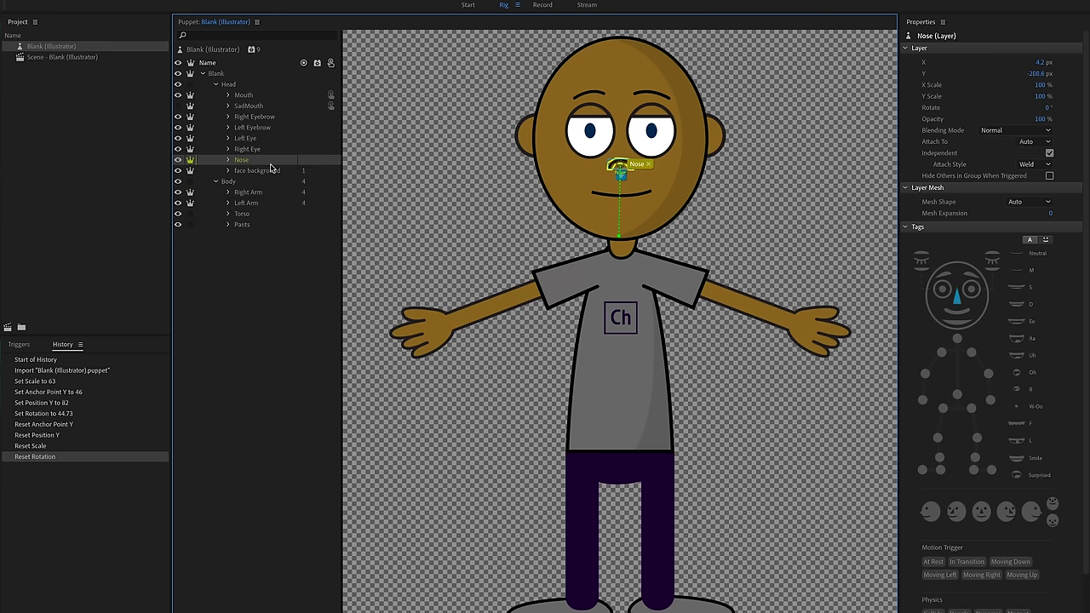
click(259, 151)
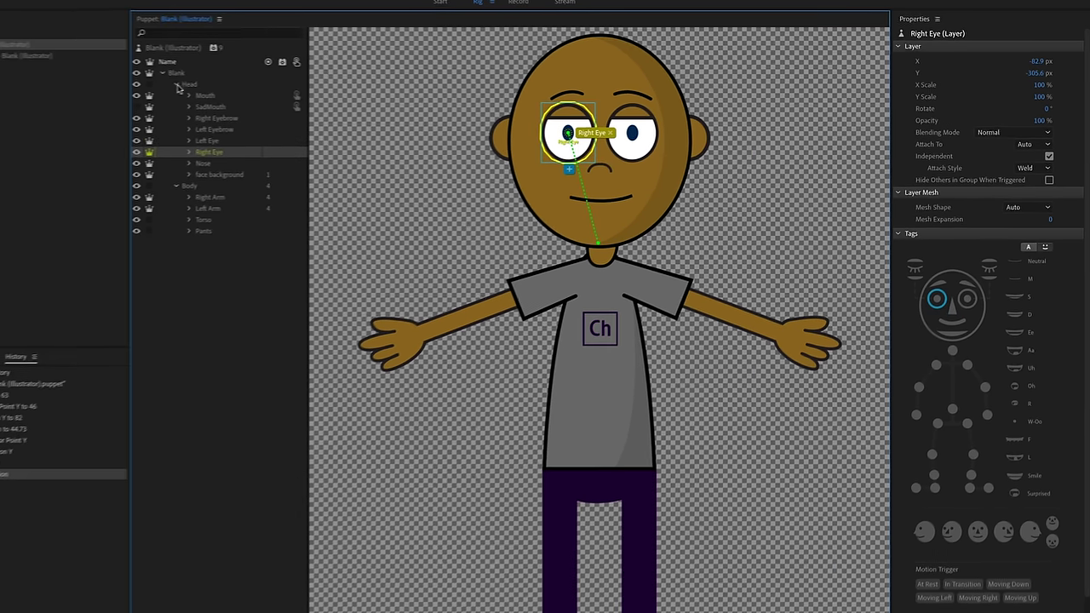
- Collapse the Head group and select it to examine how it is tagged
click(216, 83)
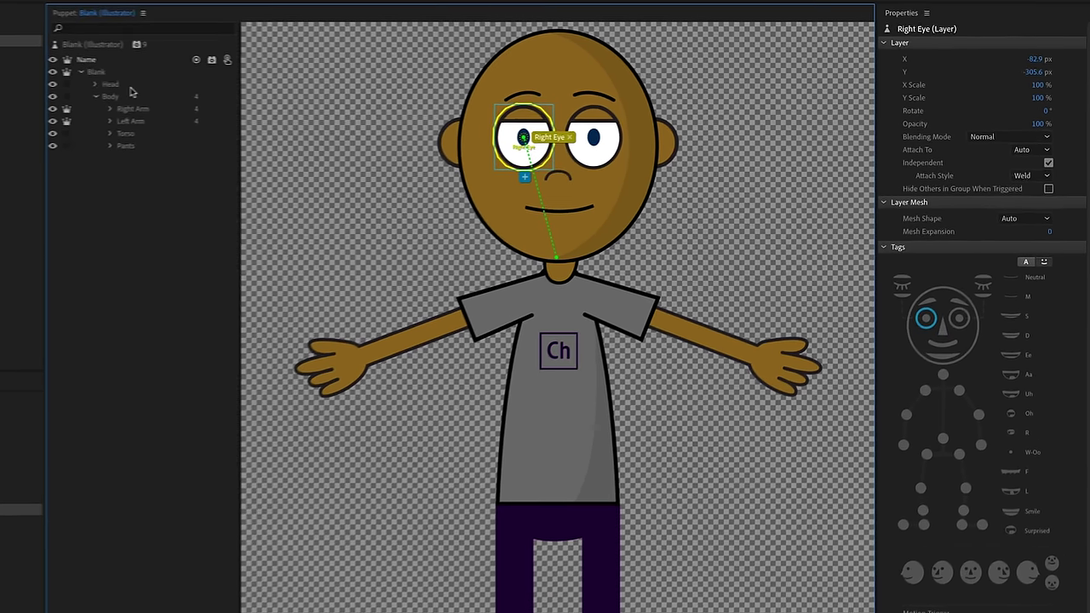
click(120, 88)
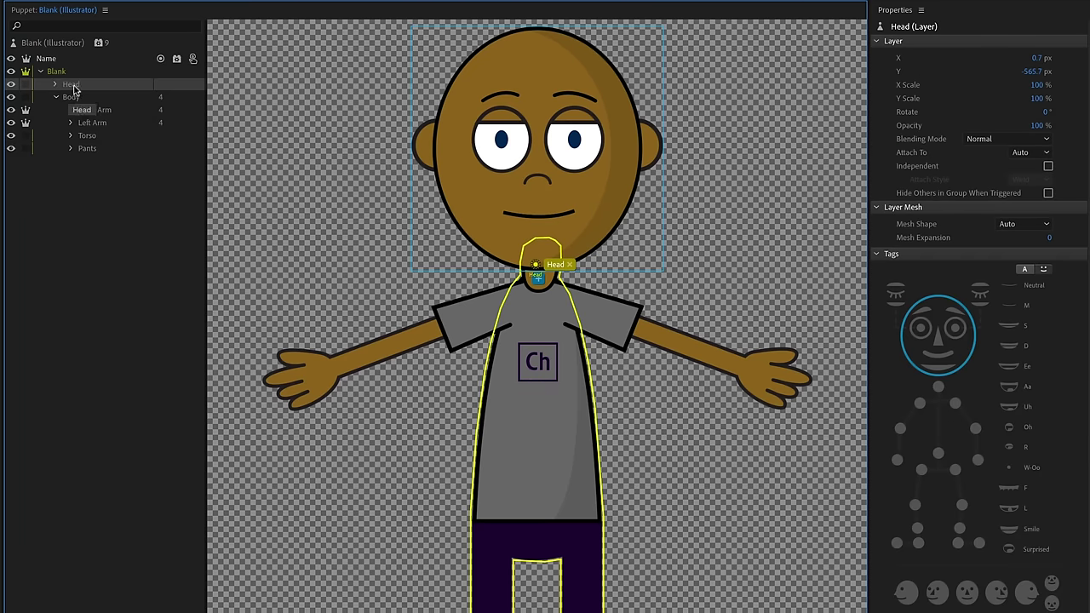
mouse_move(971, 364)
- Expand the Head and Right Eyebrow groups, inspect the eyebrow's [Replace] layer, and clear the selection
click(57, 85)
click(56, 85)
click(56, 85)
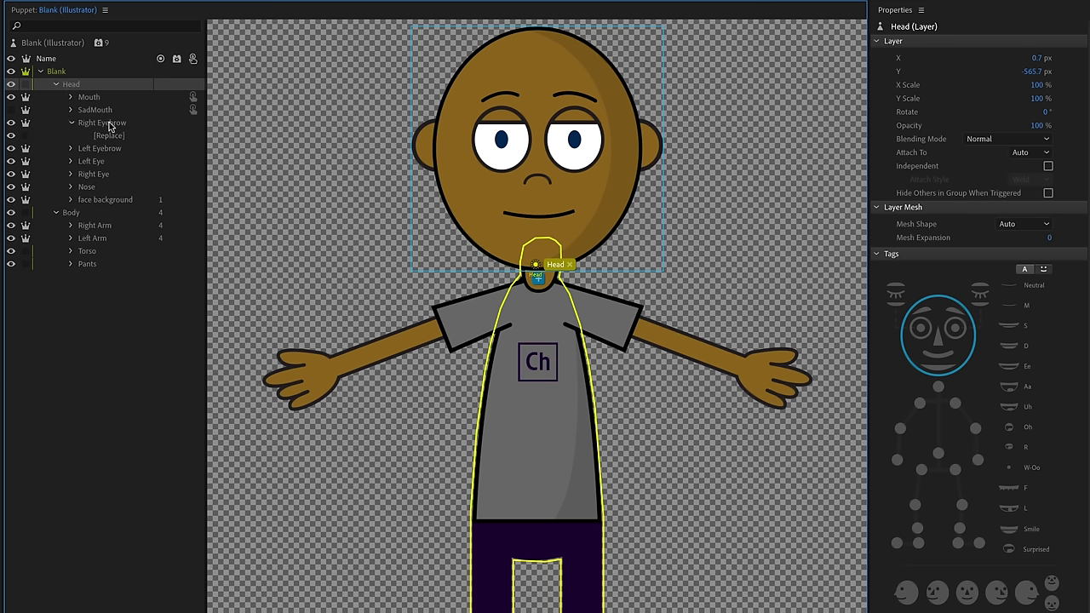
click(111, 136)
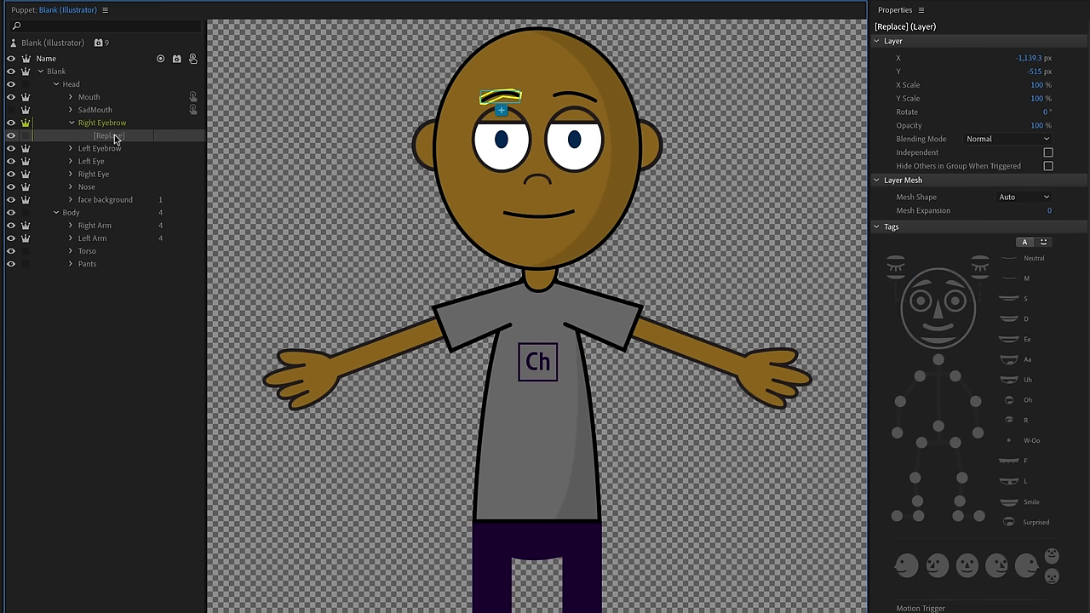
click(117, 316)
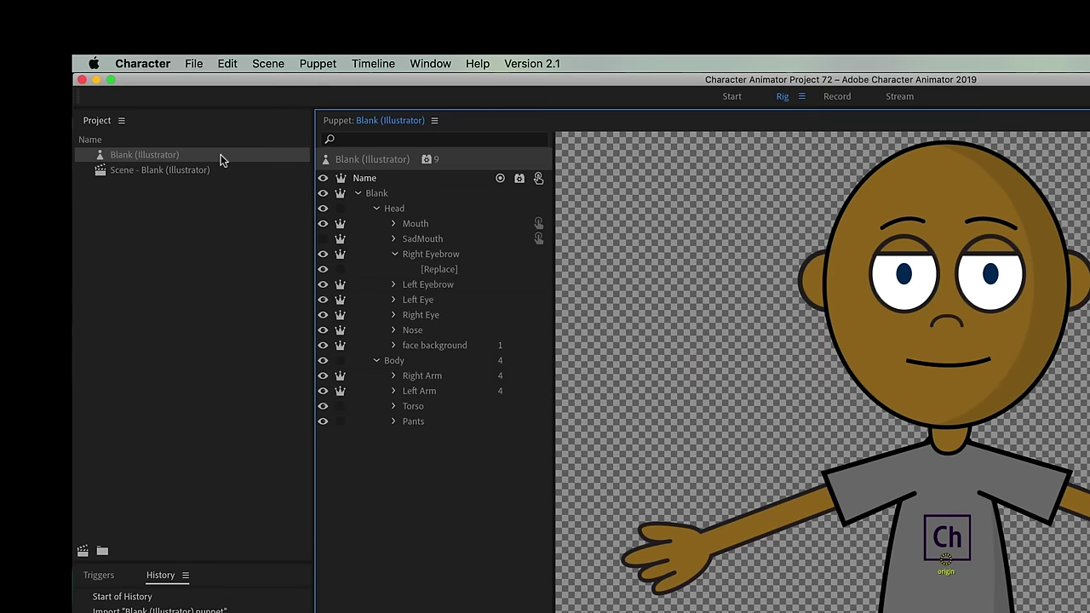
- Open the Blank puppet's original artwork in Illustrator and look over the available workspaces, keeping Essentials Classic
click(220, 161)
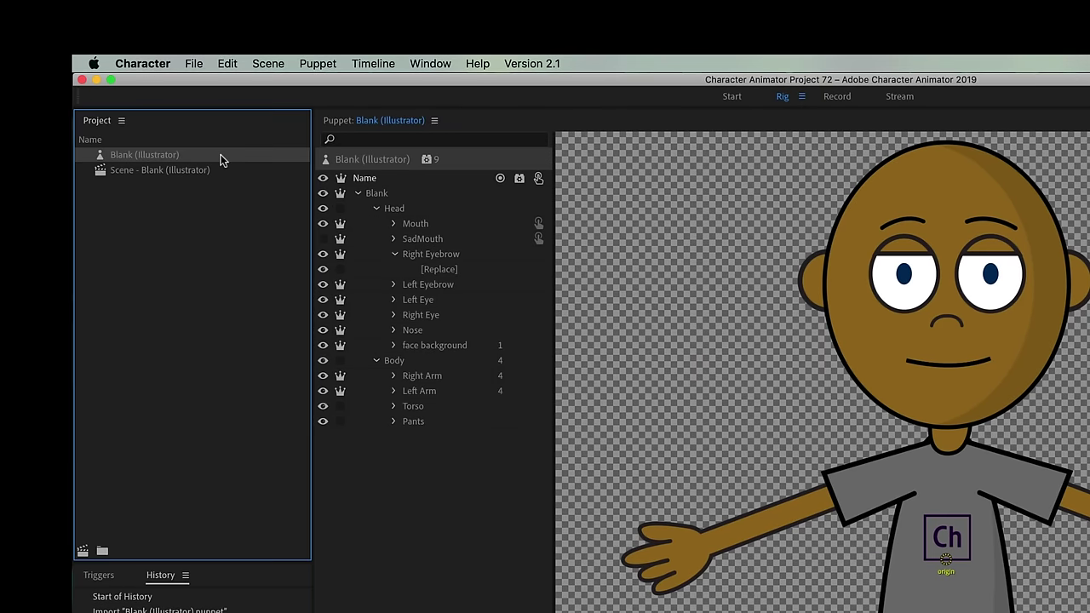
click(225, 62)
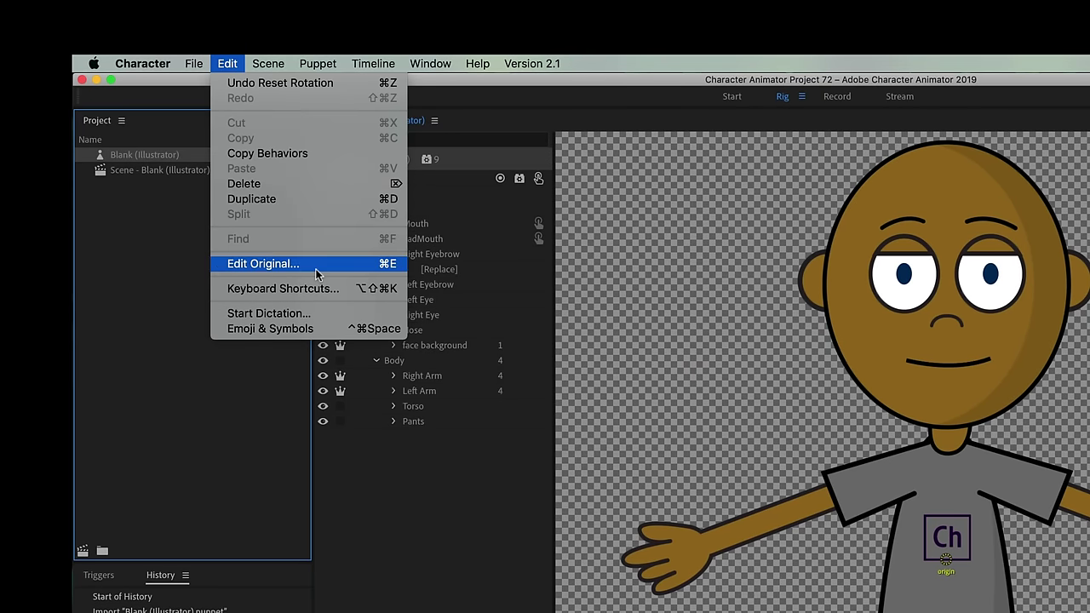
click(264, 264)
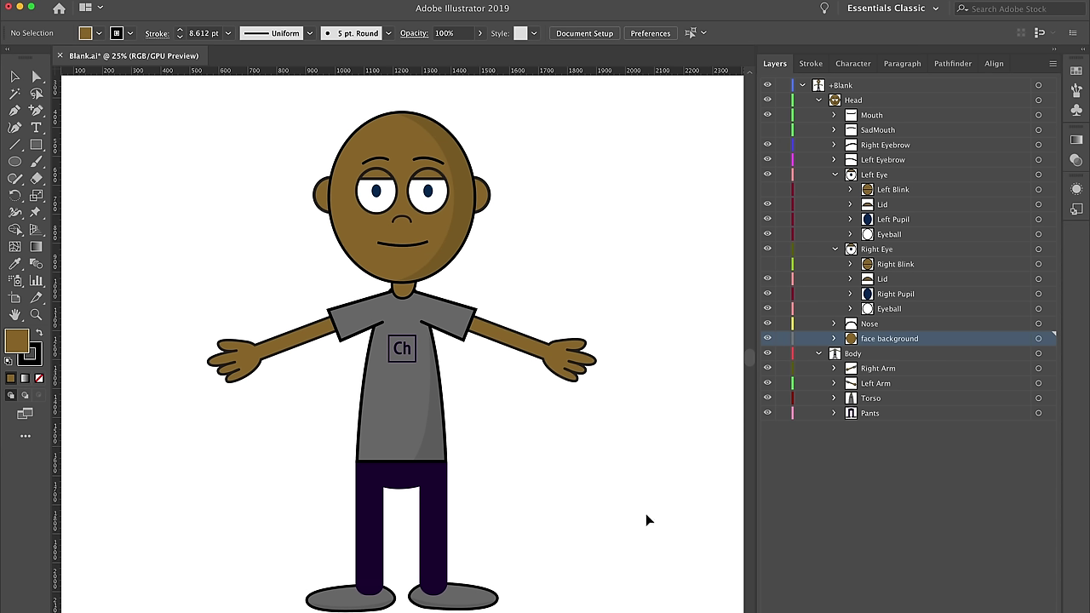
click(931, 10)
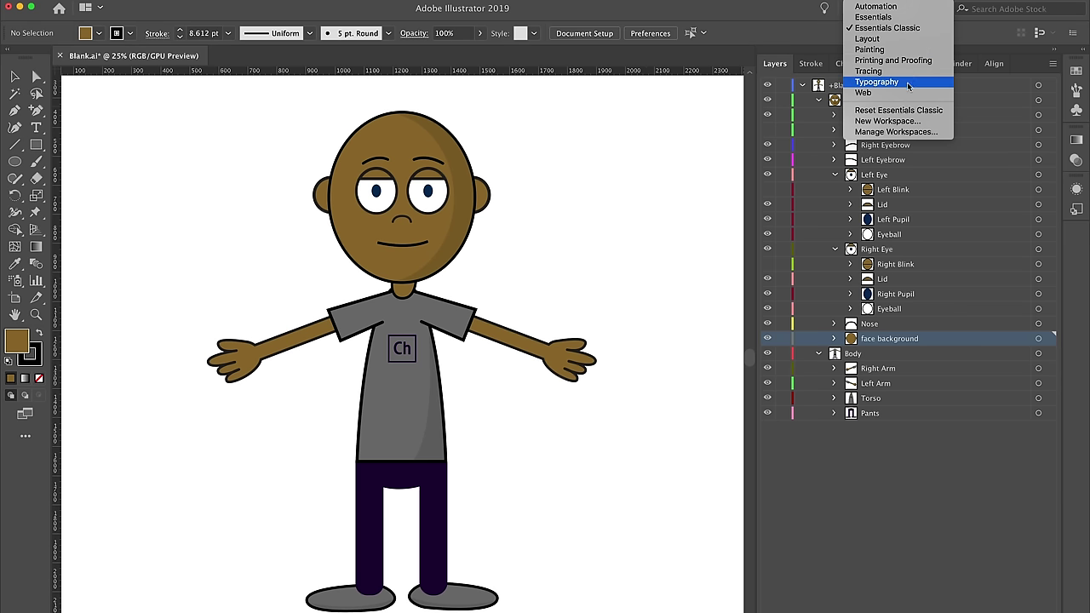
click(991, 31)
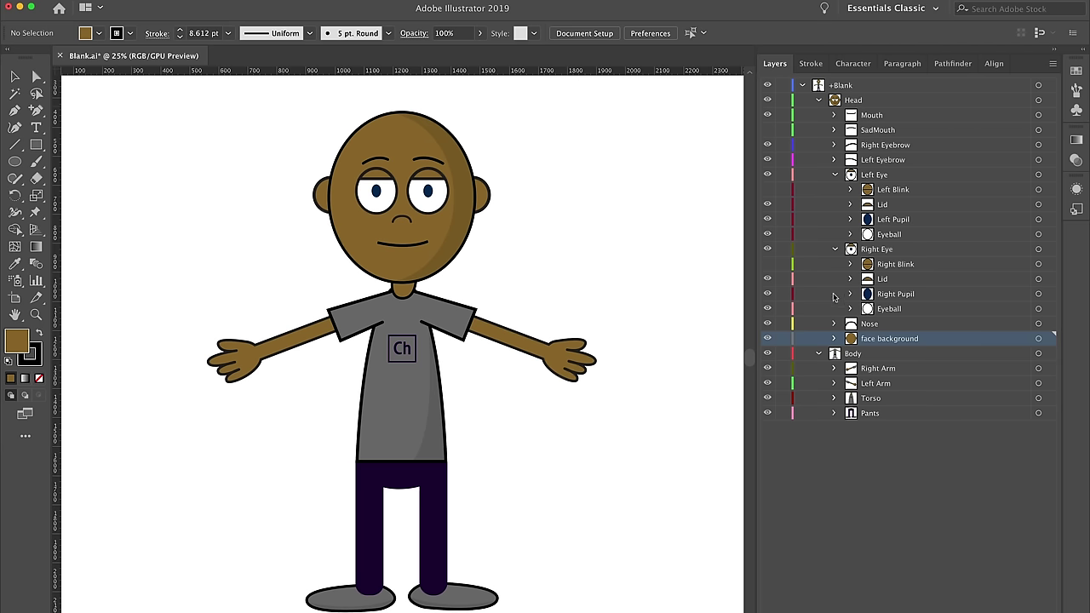
- Collapse the Head and Body groups under +Blank and select each one to review the top-level structure
click(819, 100)
click(818, 115)
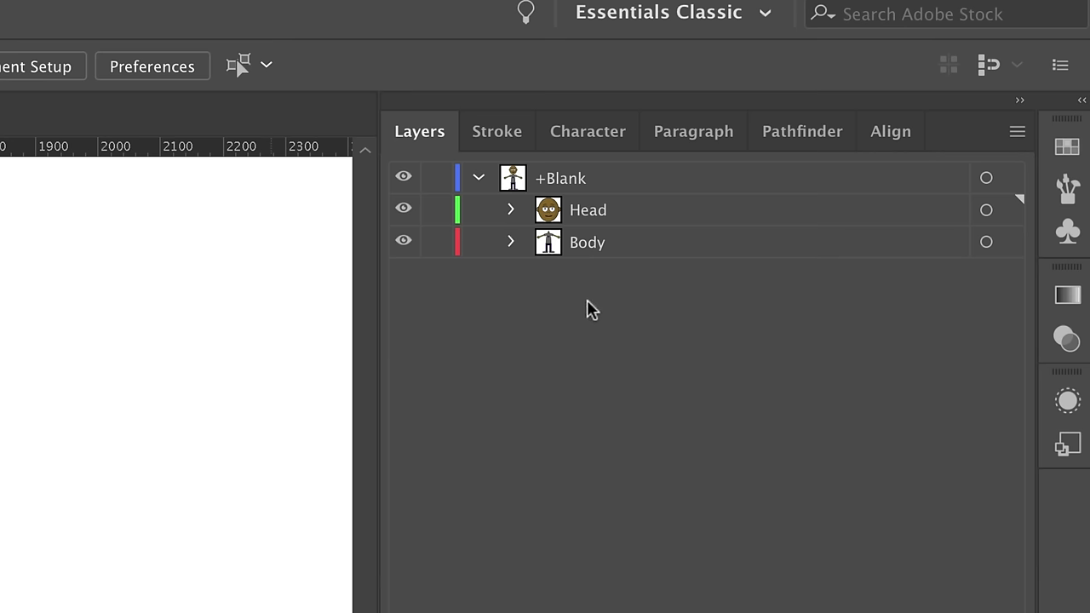
click(591, 219)
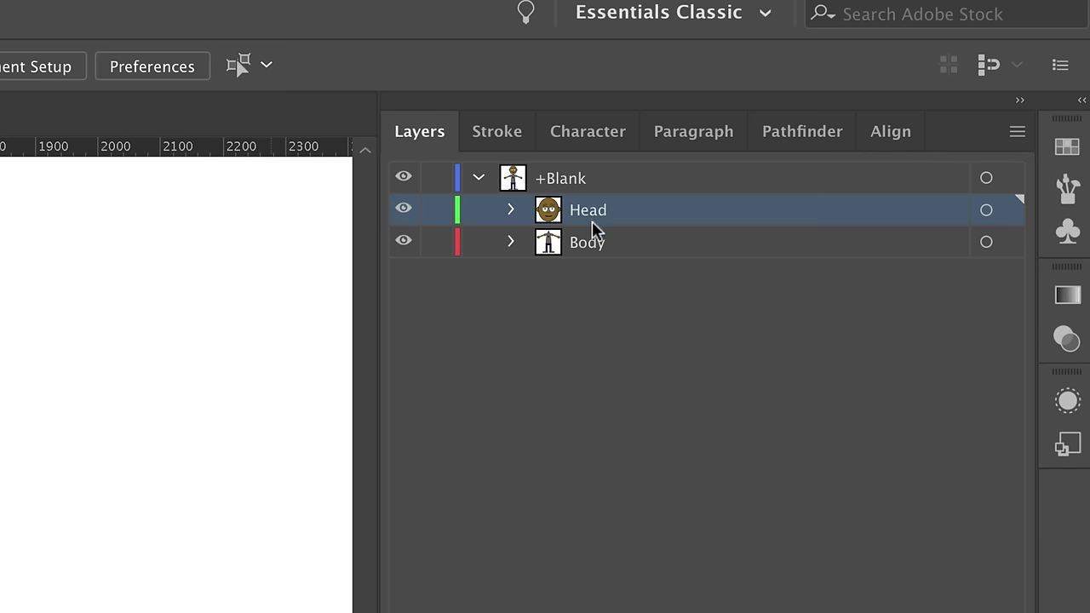
click(592, 248)
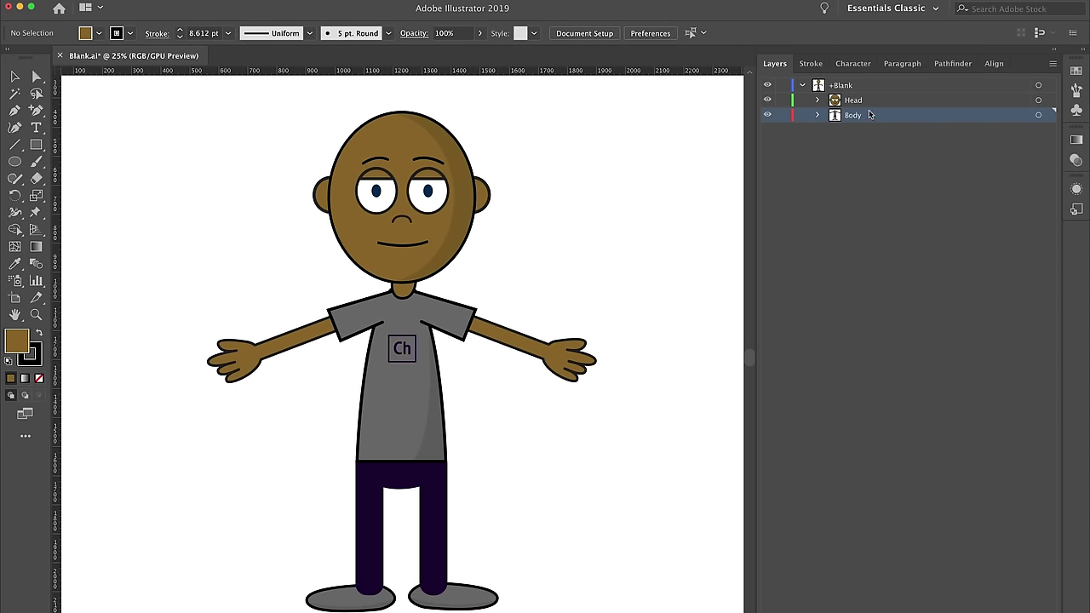
- Move the Body layer above Head and return it to below Head
drag(868, 116, 873, 99)
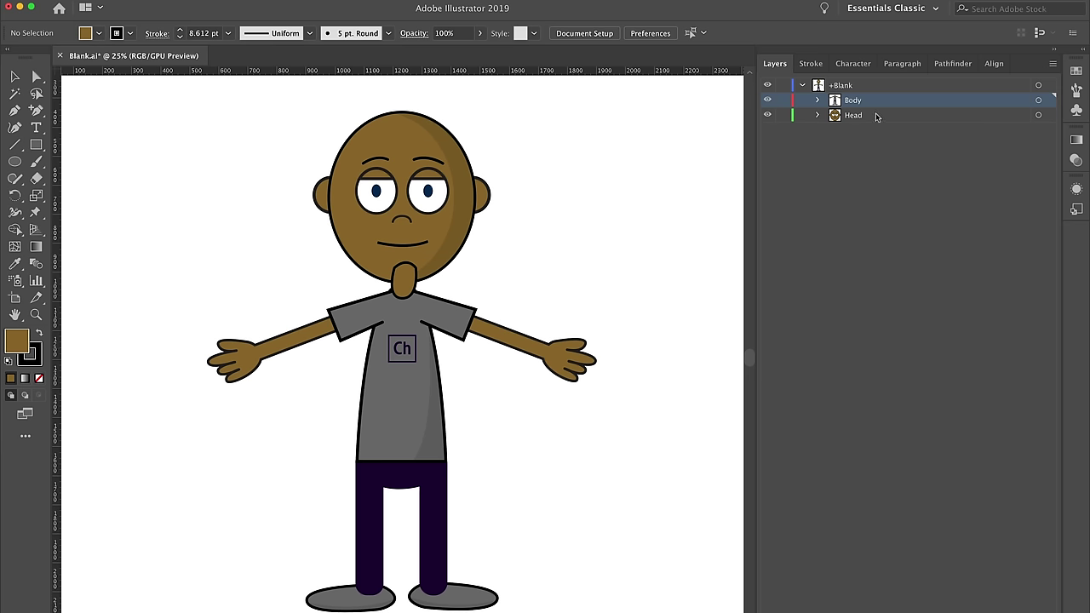
drag(875, 117, 874, 93)
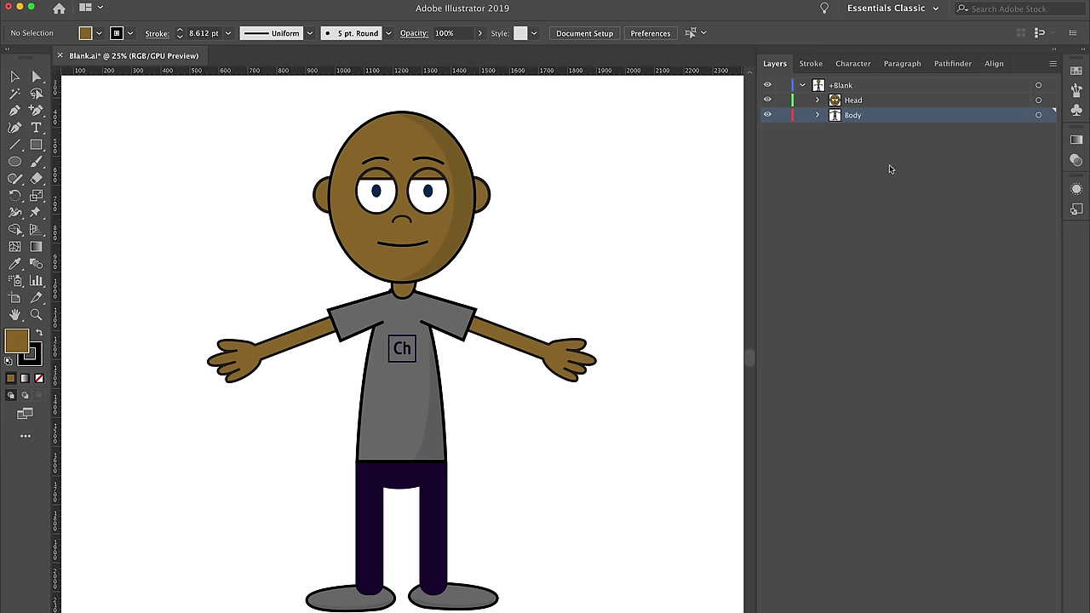
- Expand the Head and Mouth groups, hide the Neutral mouth, and preview the Ah mouth
click(816, 99)
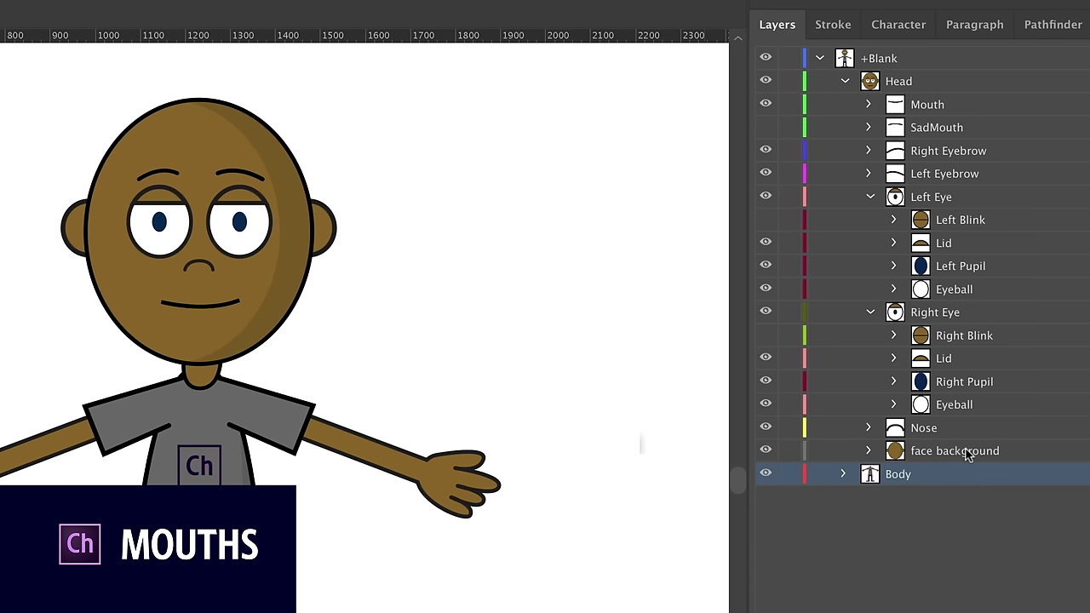
click(870, 105)
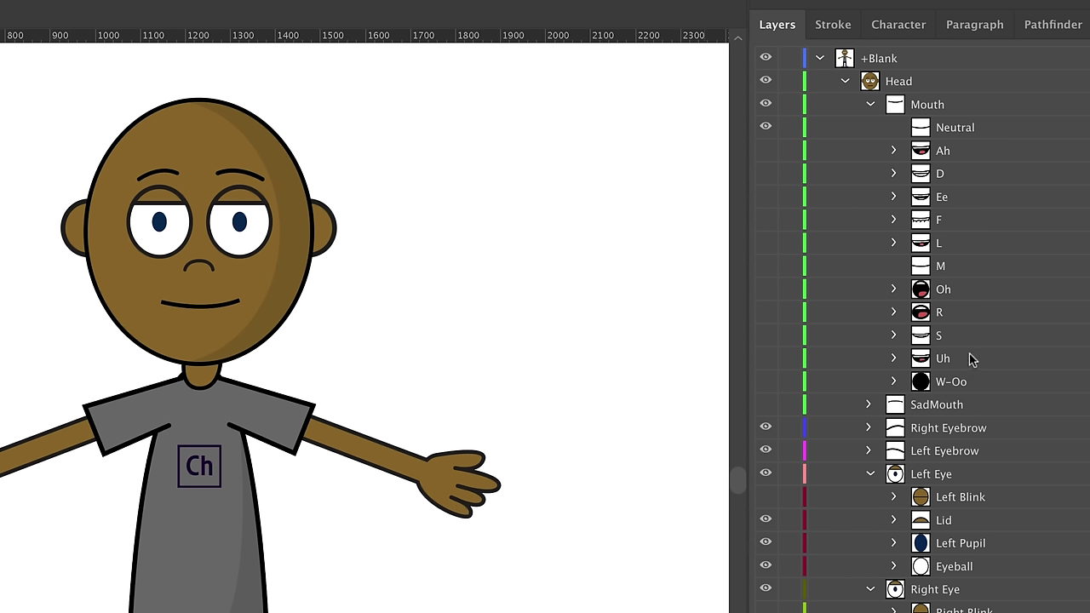
click(765, 127)
click(766, 151)
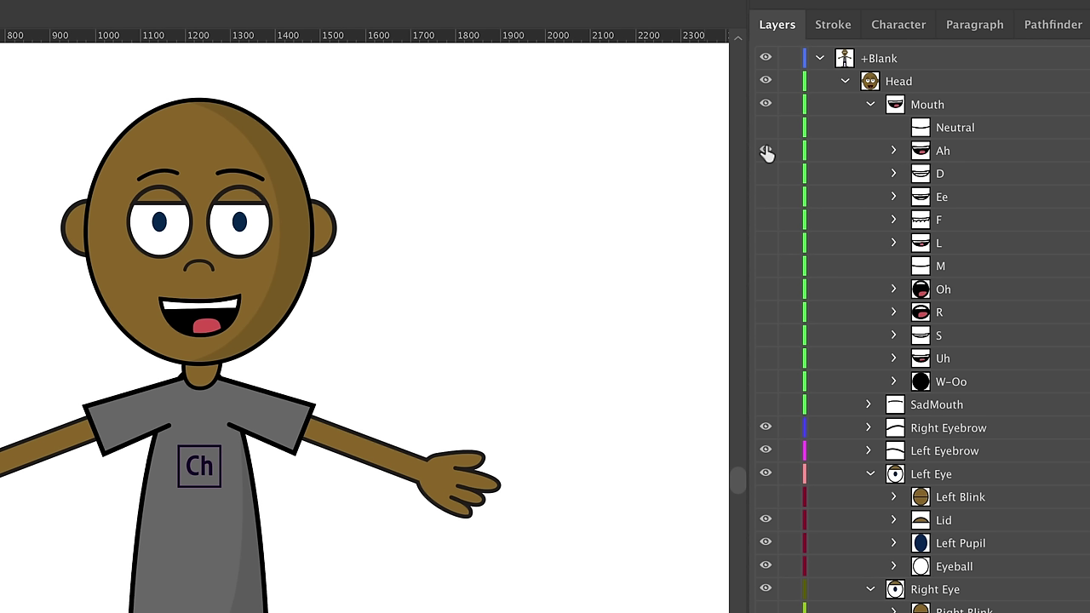
click(766, 151)
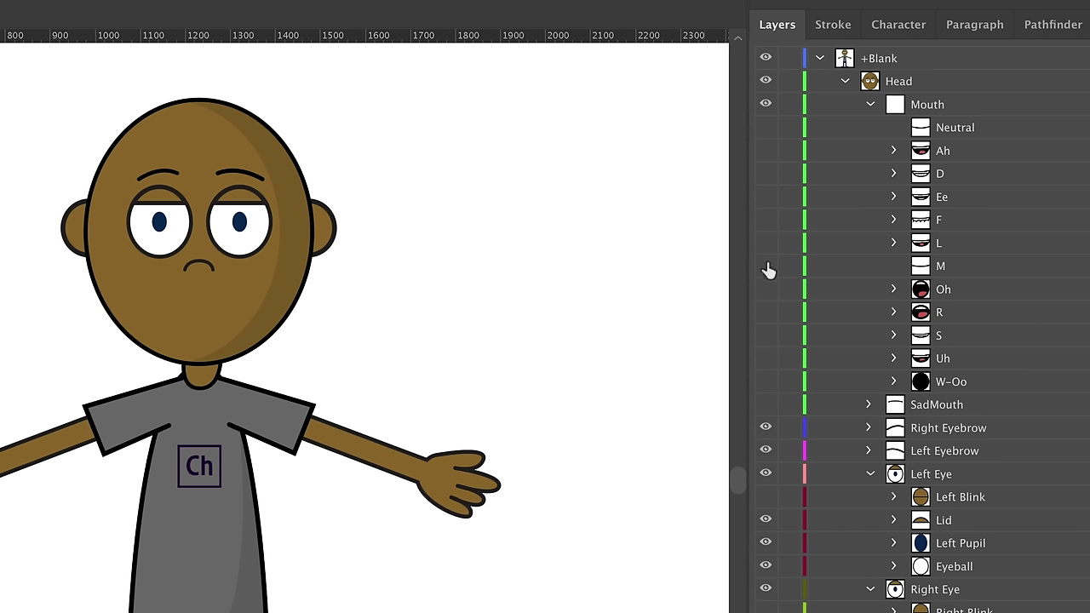
- Preview the M, S and Oh mouth shapes one at a time, hiding each one again
click(765, 266)
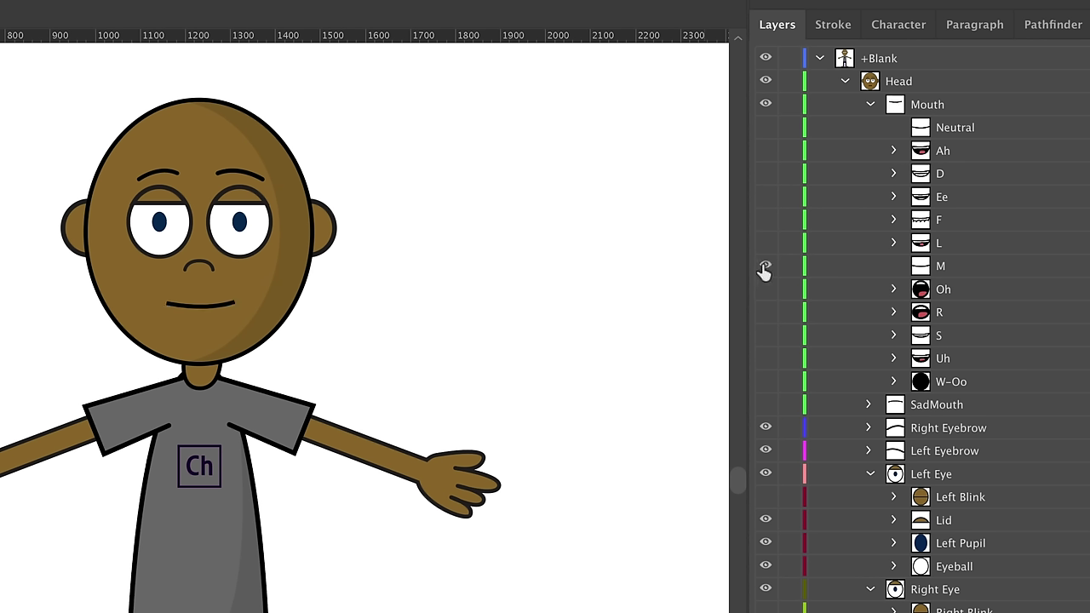
click(765, 266)
click(766, 334)
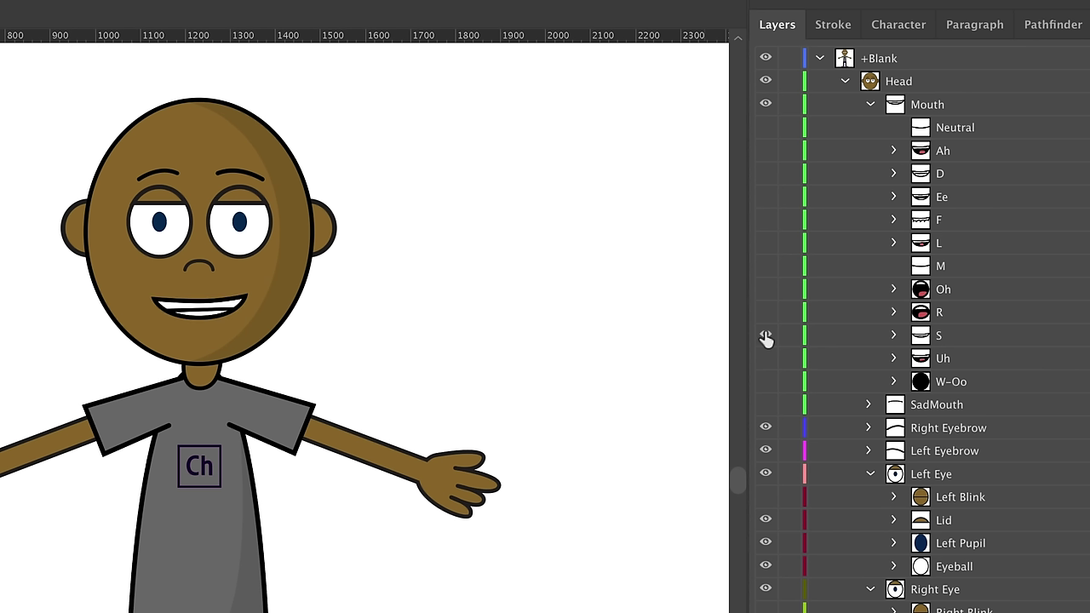
click(766, 335)
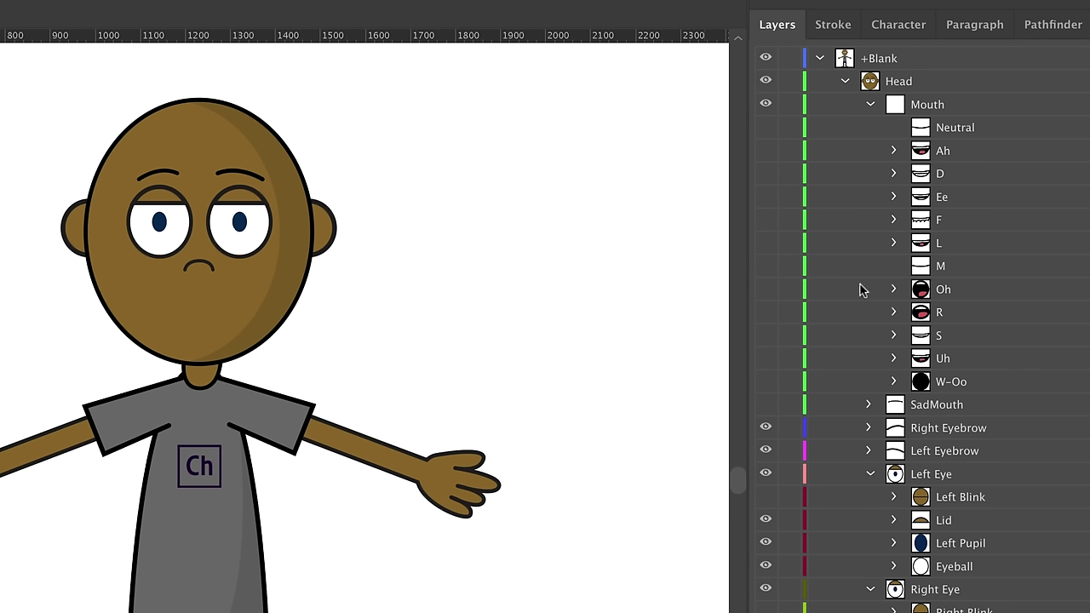
click(765, 289)
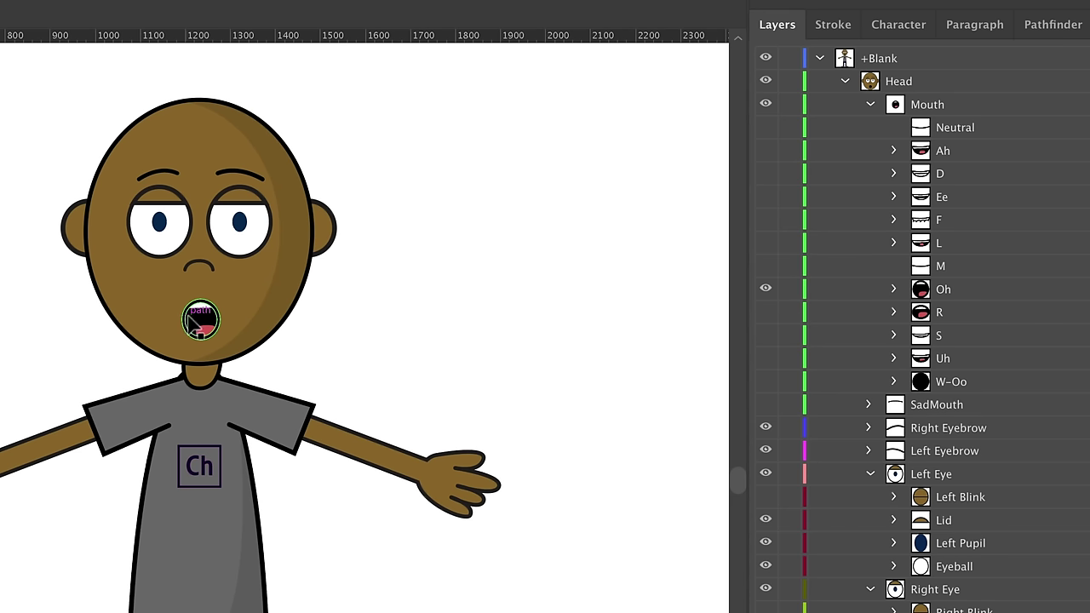
click(209, 335)
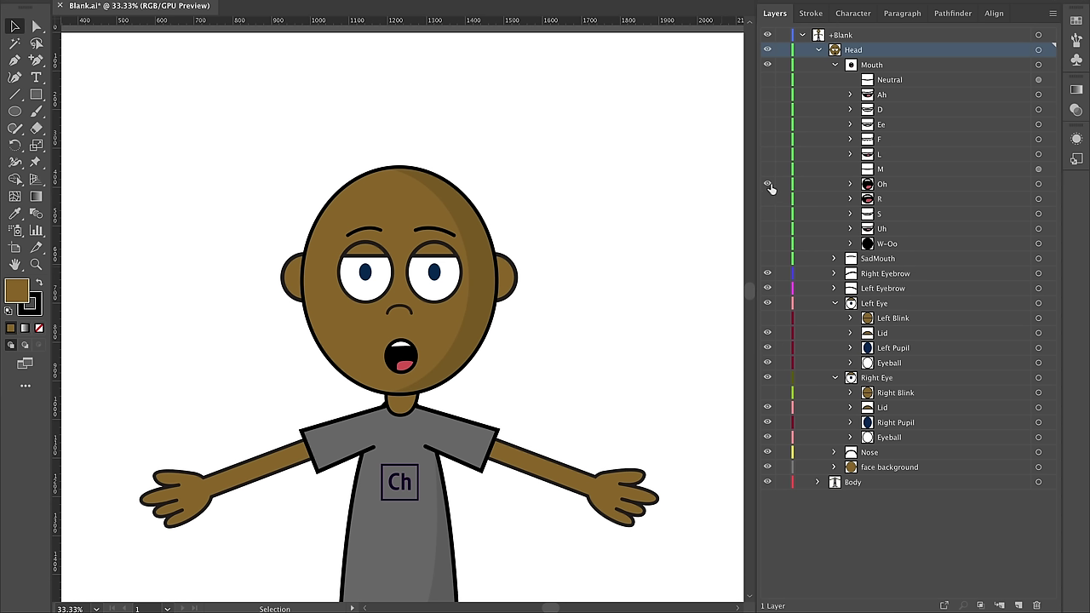
click(765, 288)
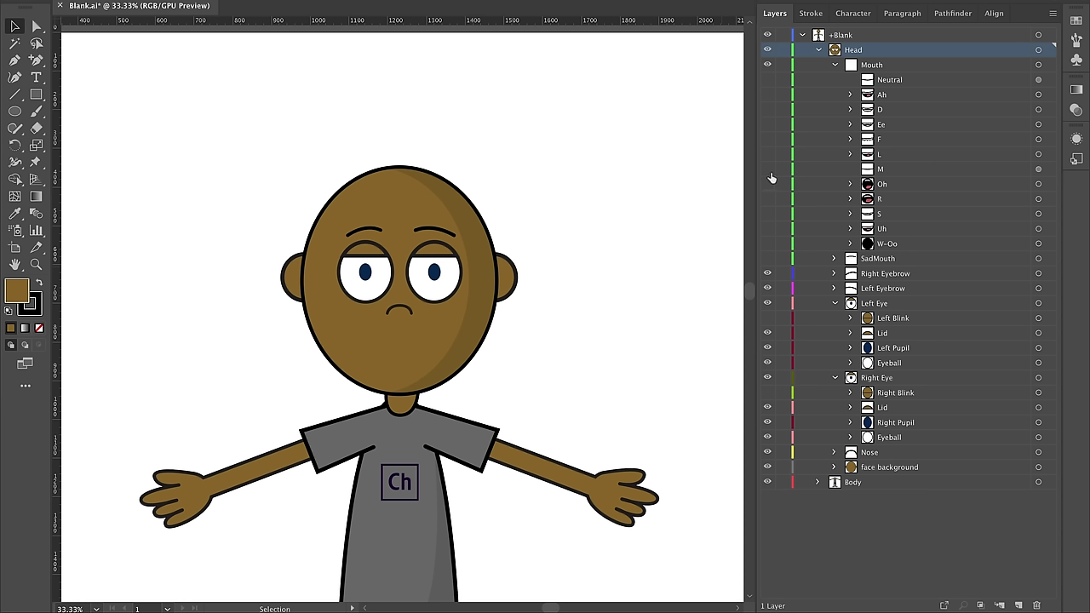
click(767, 170)
click(767, 169)
- Show the Ah mouth and isolate the nested group that contains its tongue
click(767, 95)
double_click(407, 363)
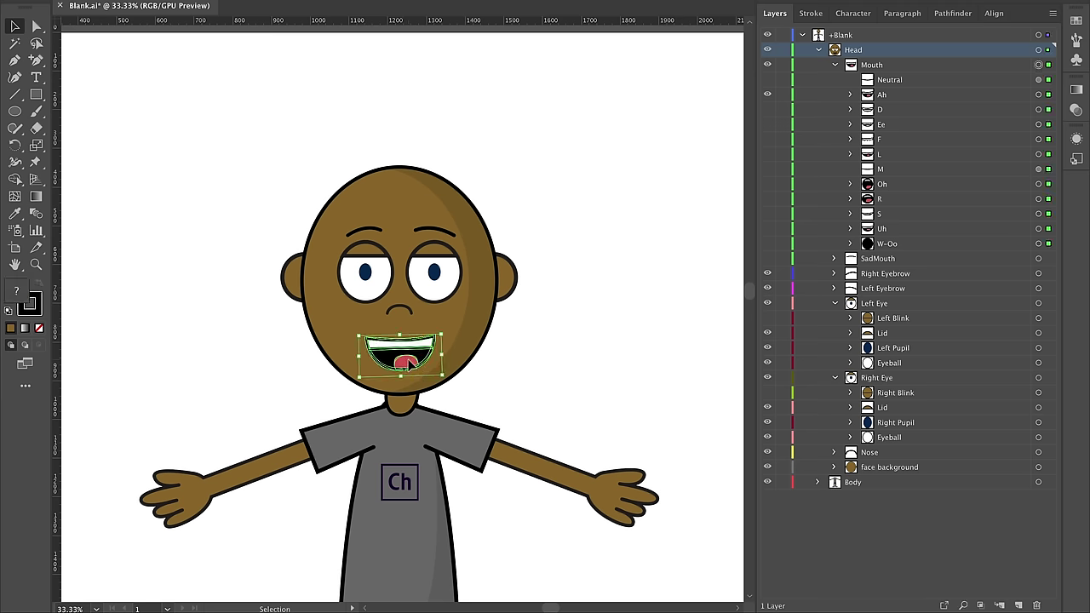
double_click(409, 363)
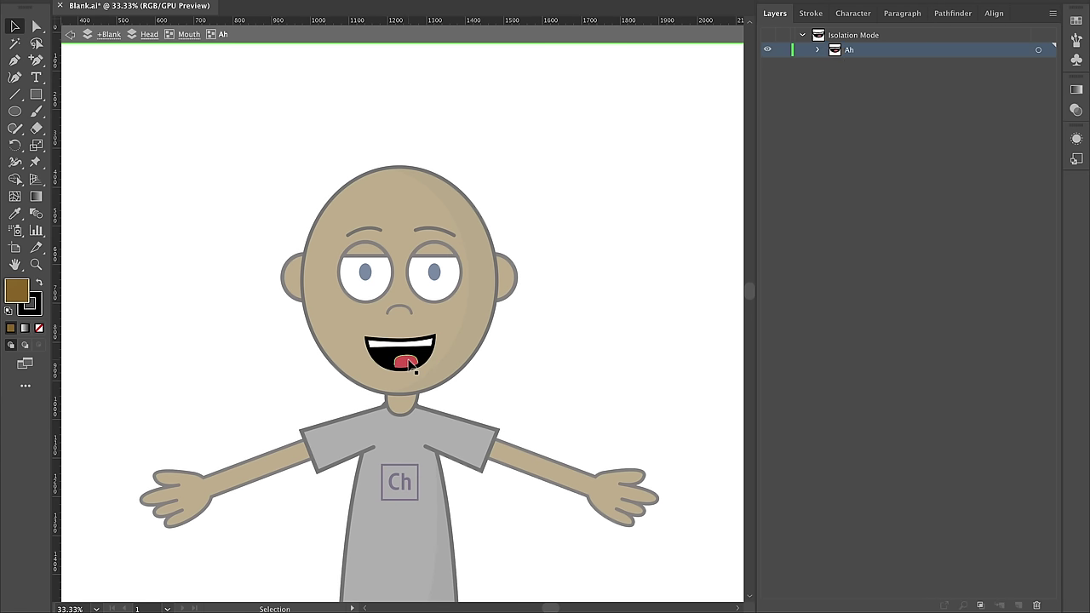
double_click(409, 364)
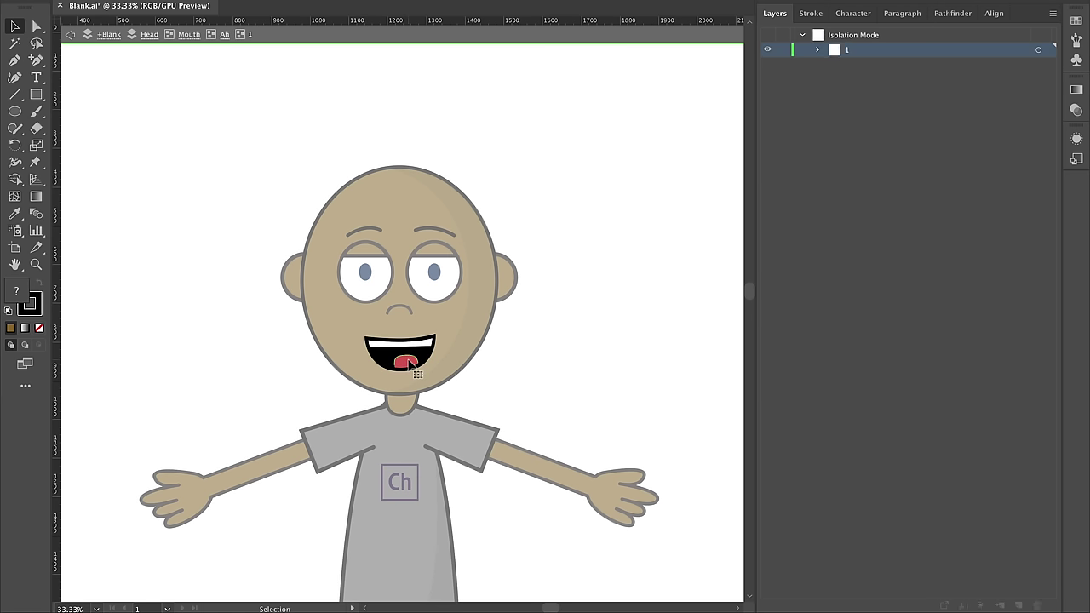
- Change the fill of the Ah mouth's upper tongue shape to bright green
double_click(17, 291)
click(214, 158)
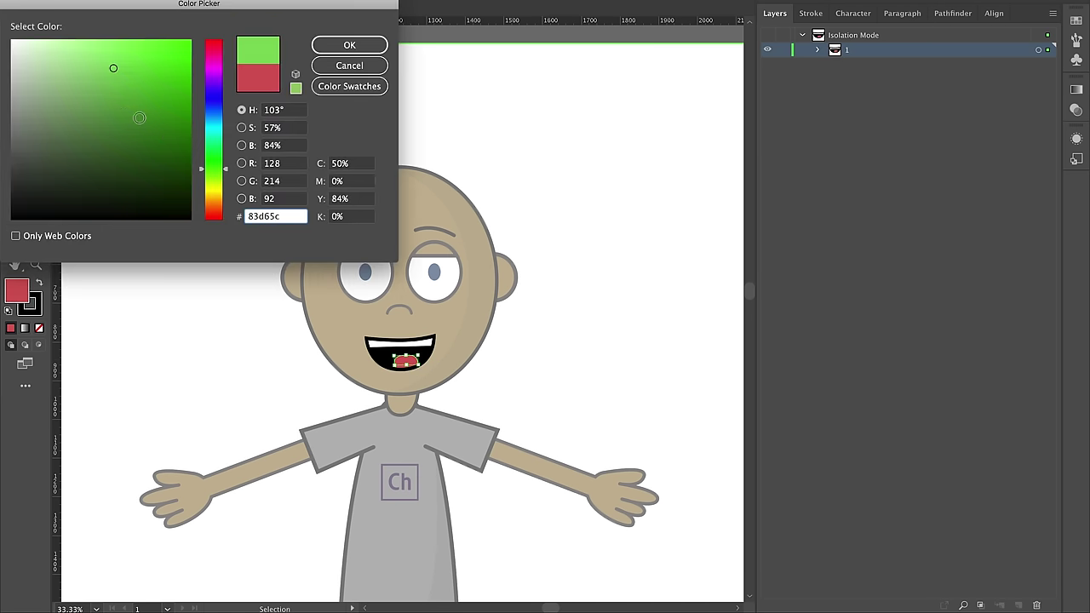
click(161, 73)
click(349, 44)
- Match the Ah mouth's lower tongue shape to the bright green upper shape with the Eyedropper
scroll(444, 371, up, 3)
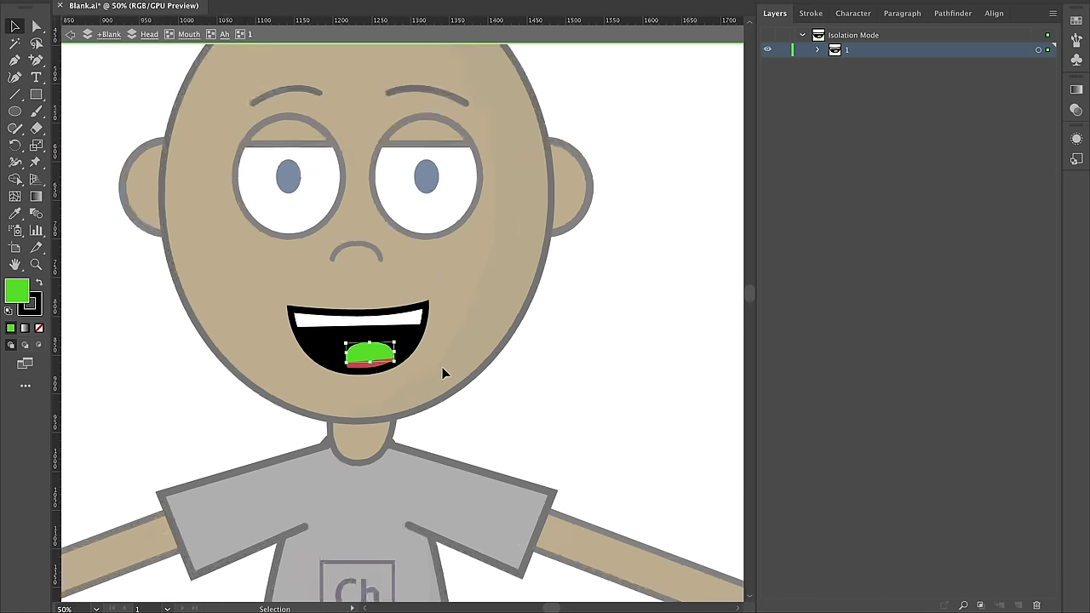
click(320, 368)
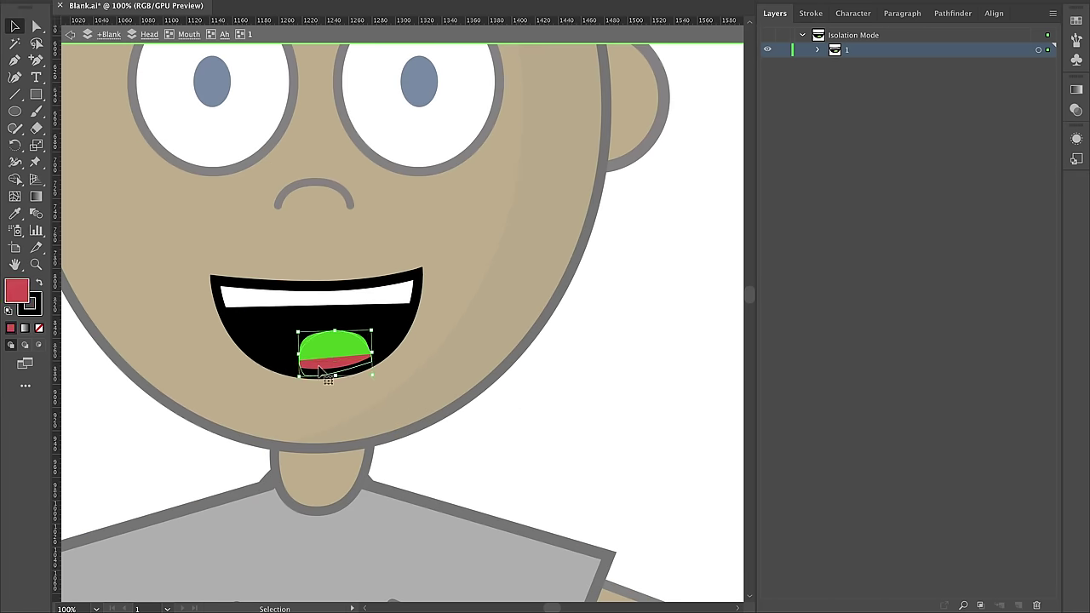
click(15, 212)
click(357, 344)
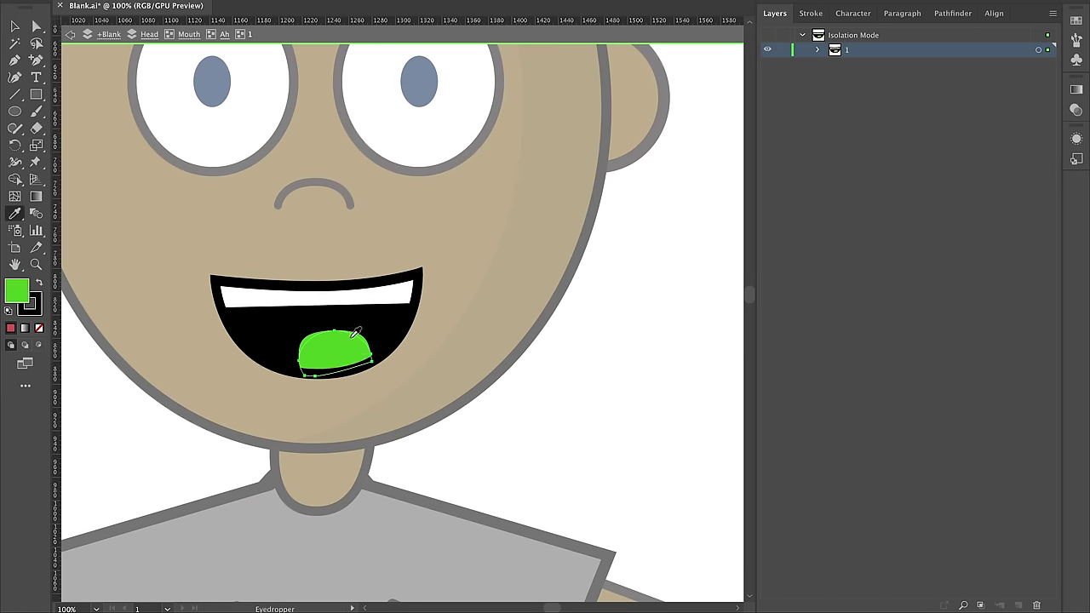
- Leave the isolated tongue group and save the artwork file
click(14, 26)
double_click(631, 456)
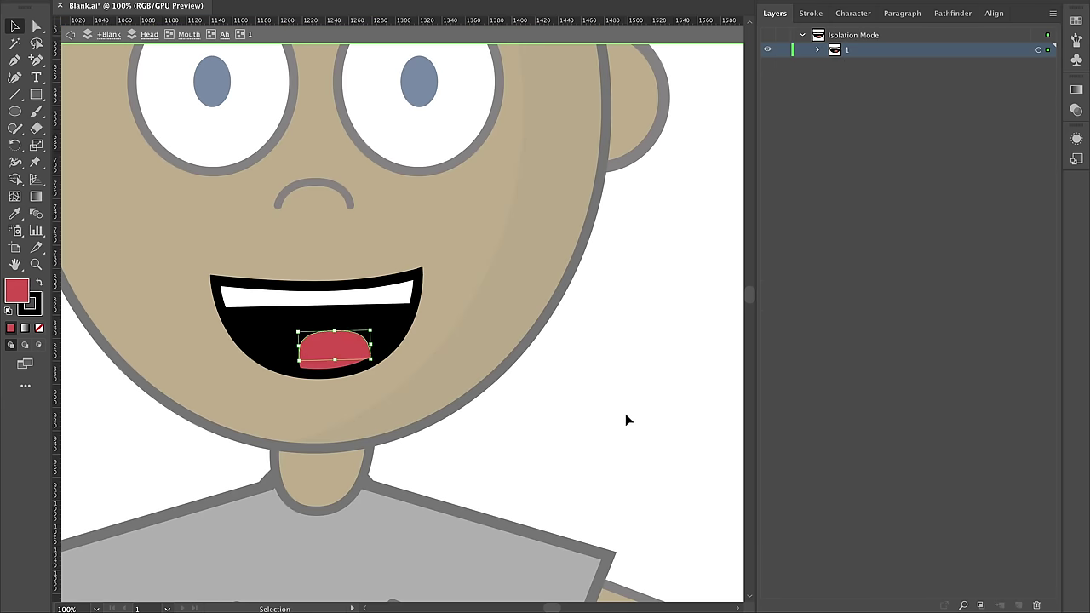
key(Escape)
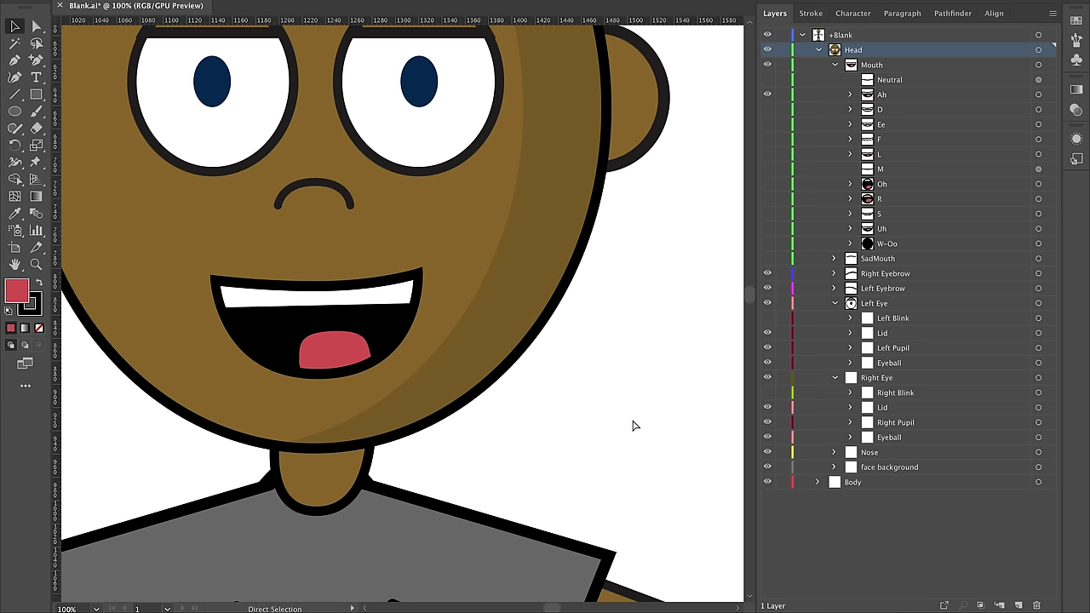
key(super+s)
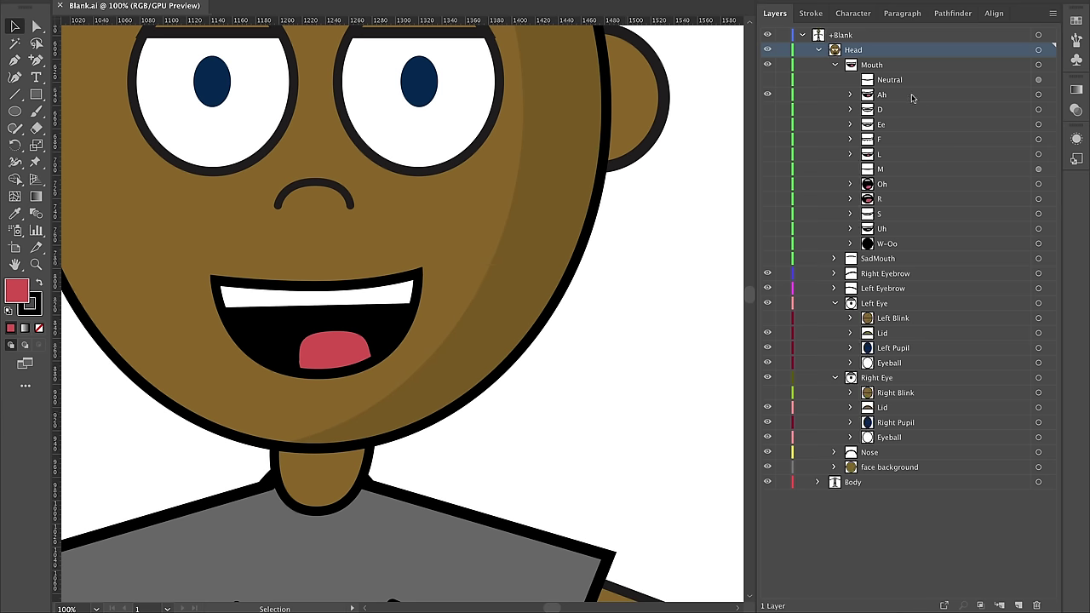
- Collapse the Mouth group, expand SadMouth, and show SadMouth in place of Mouth
click(881, 66)
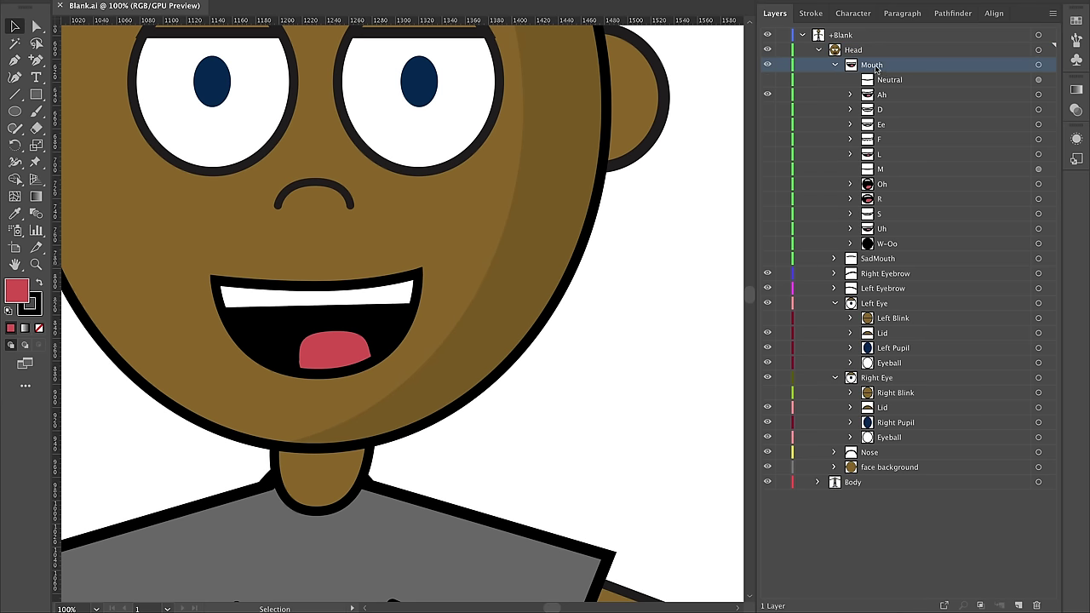
click(835, 65)
click(834, 79)
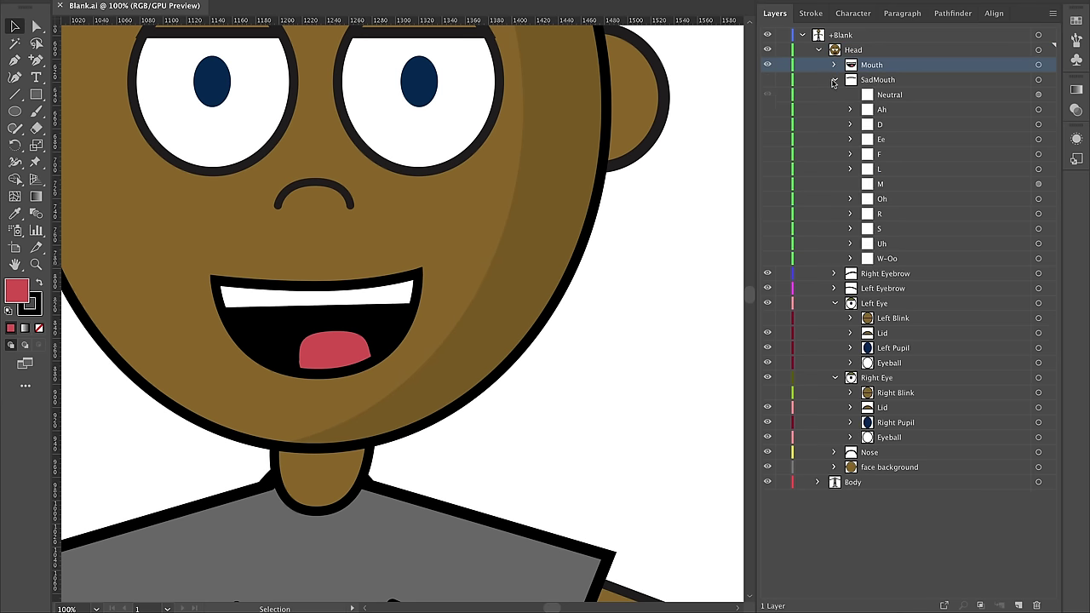
click(767, 80)
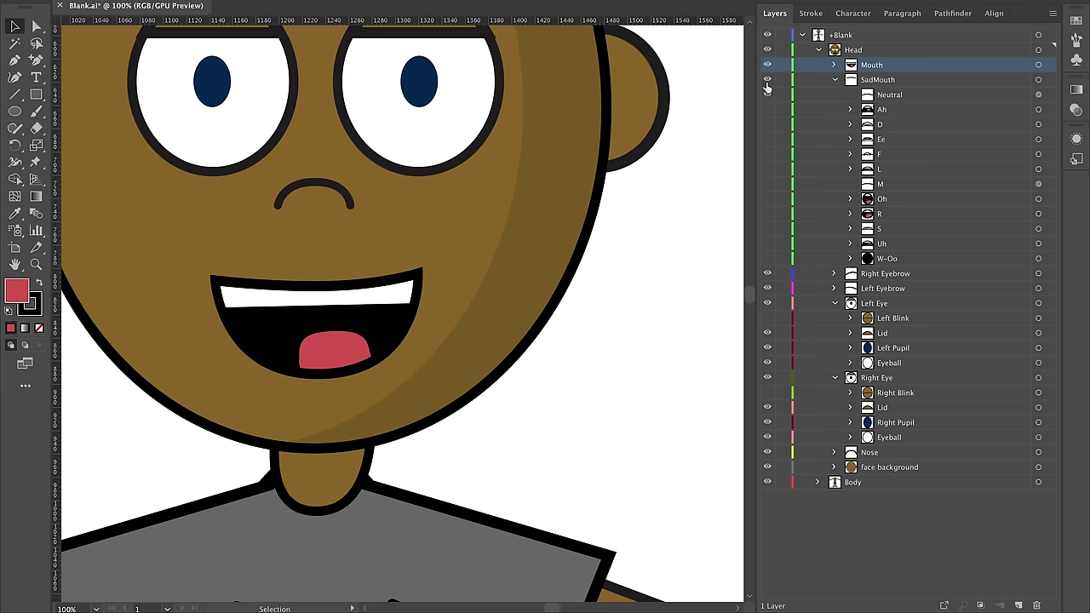
click(767, 66)
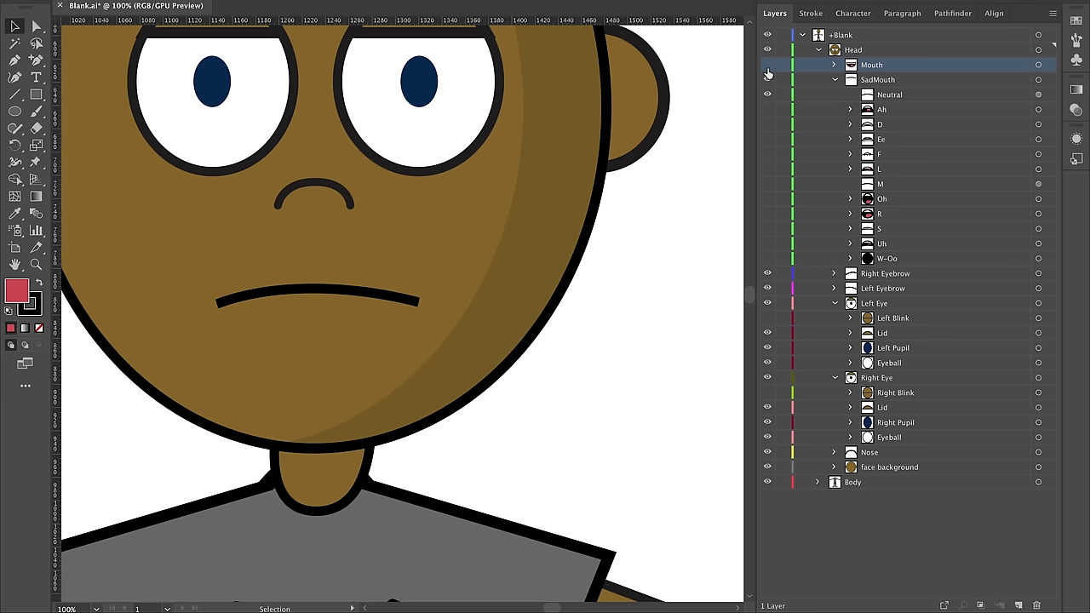
- Hide SadMouth's Neutral shape and preview its Ah, Oh and Uh shapes one at a time
click(767, 94)
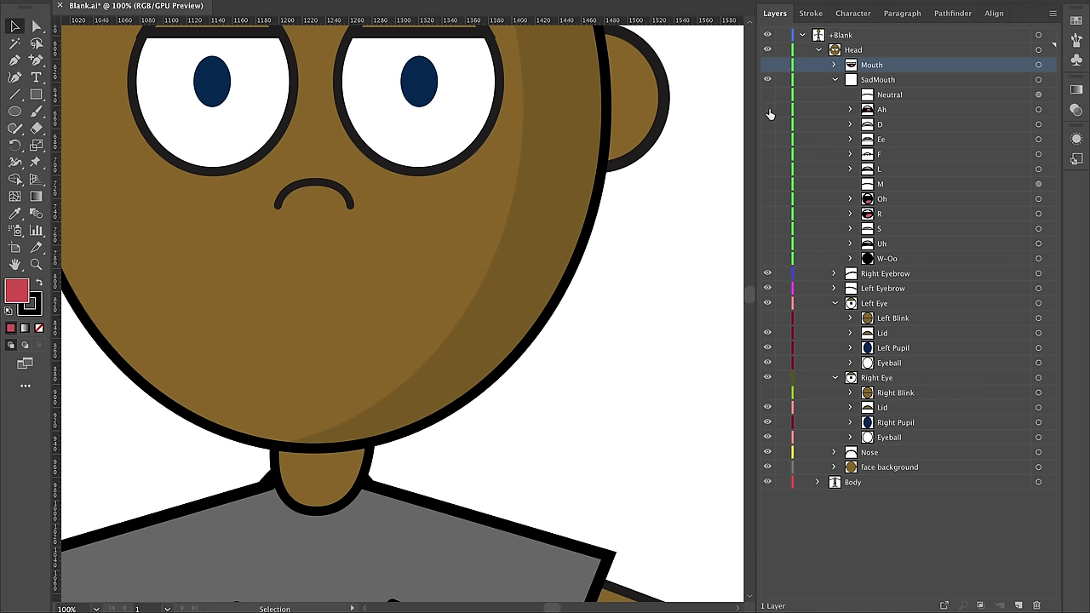
click(767, 110)
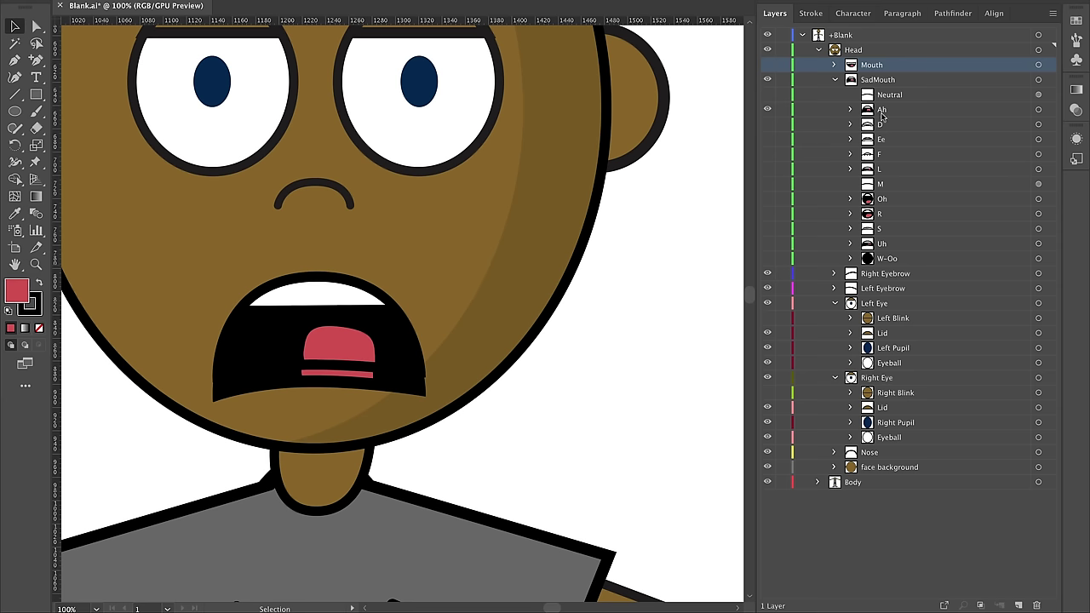
click(767, 109)
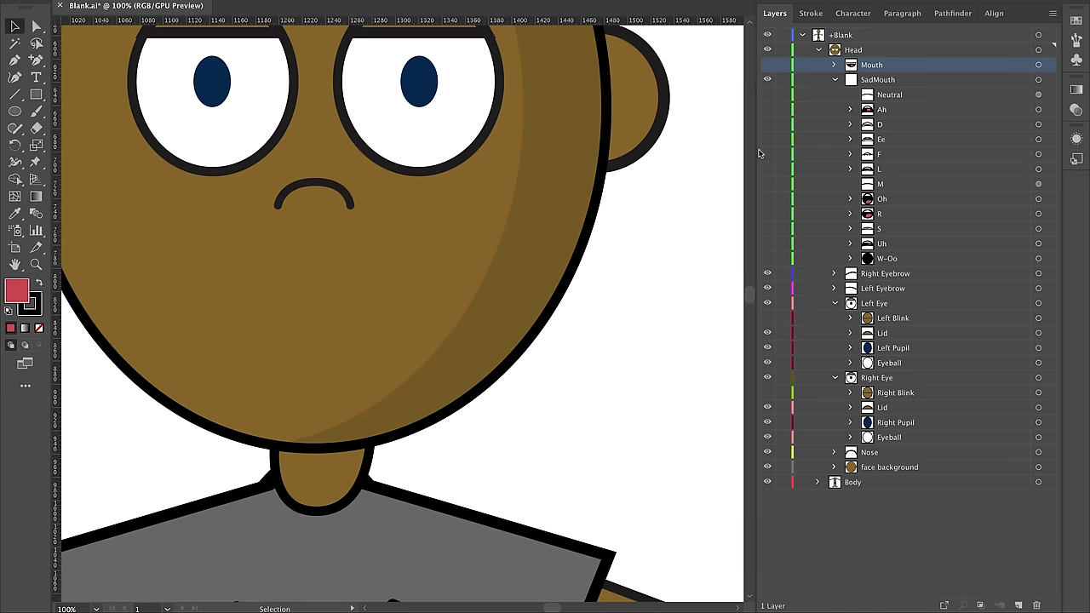
click(768, 200)
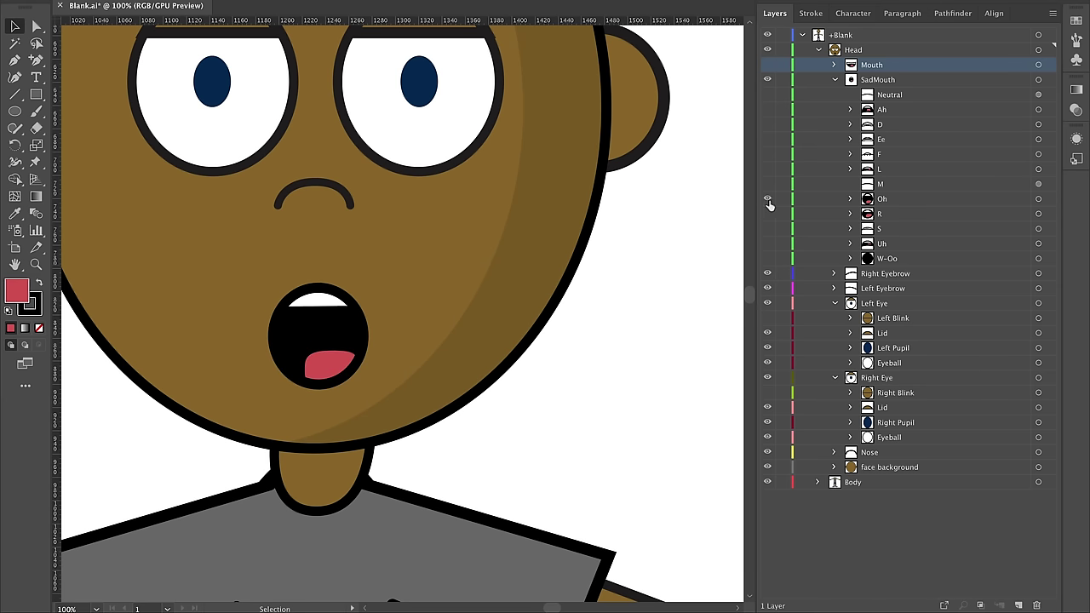
click(766, 213)
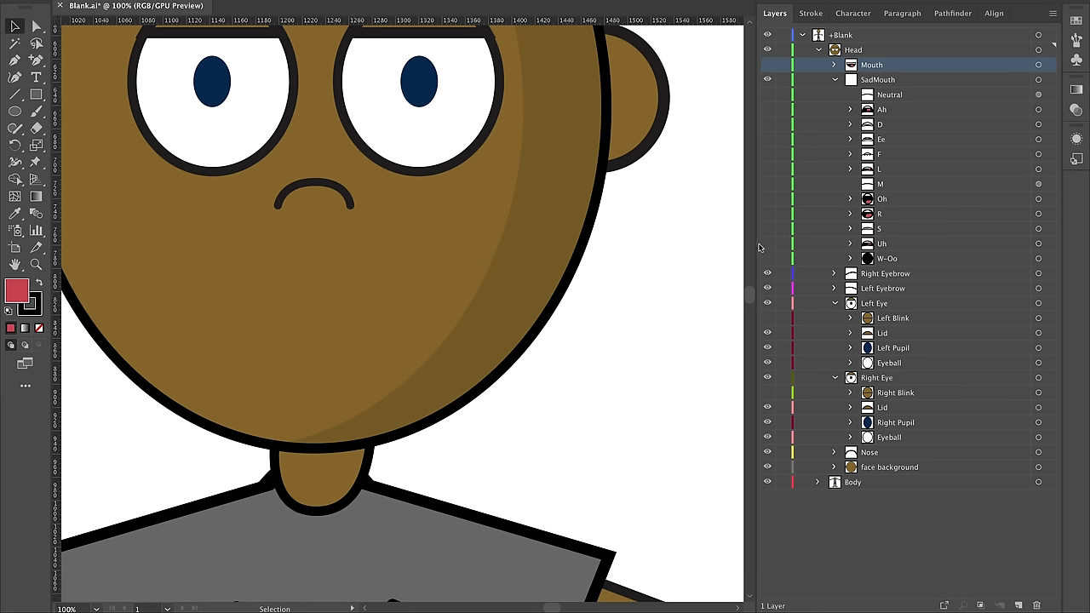
click(767, 243)
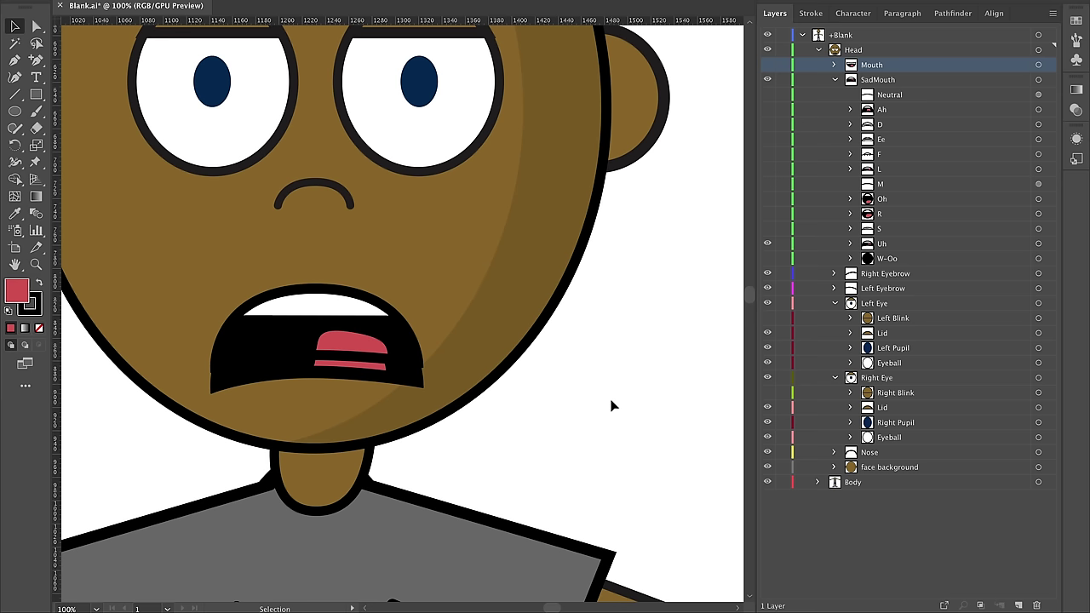
- Expand SadMouth's Uh shape, compare its frames 1 and 2 by alternating their visibility, and hide Uh again
click(849, 243)
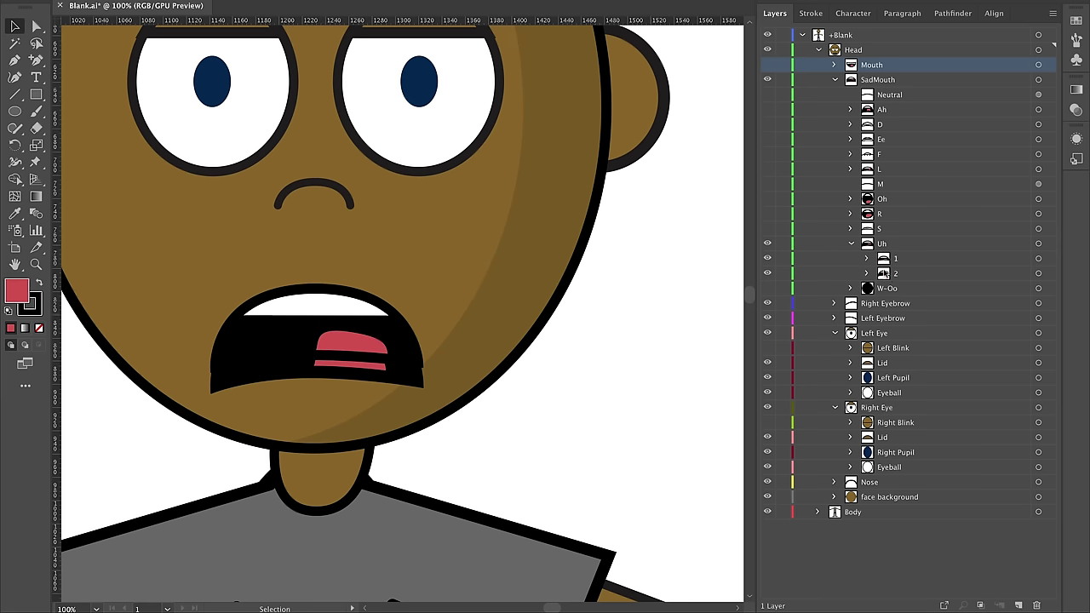
click(768, 272)
click(767, 258)
click(767, 258)
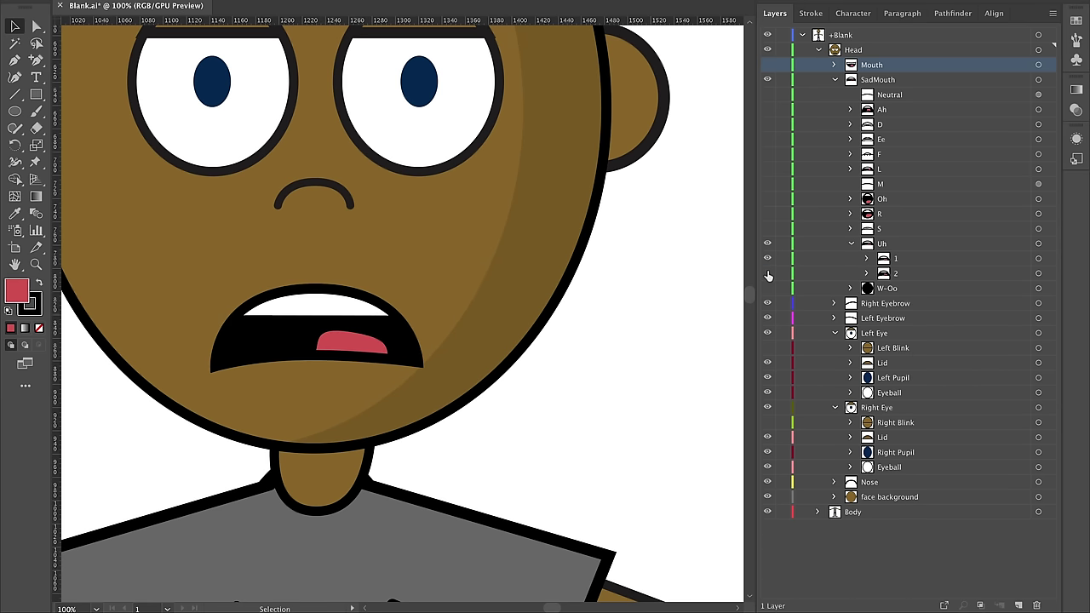
click(767, 273)
click(767, 258)
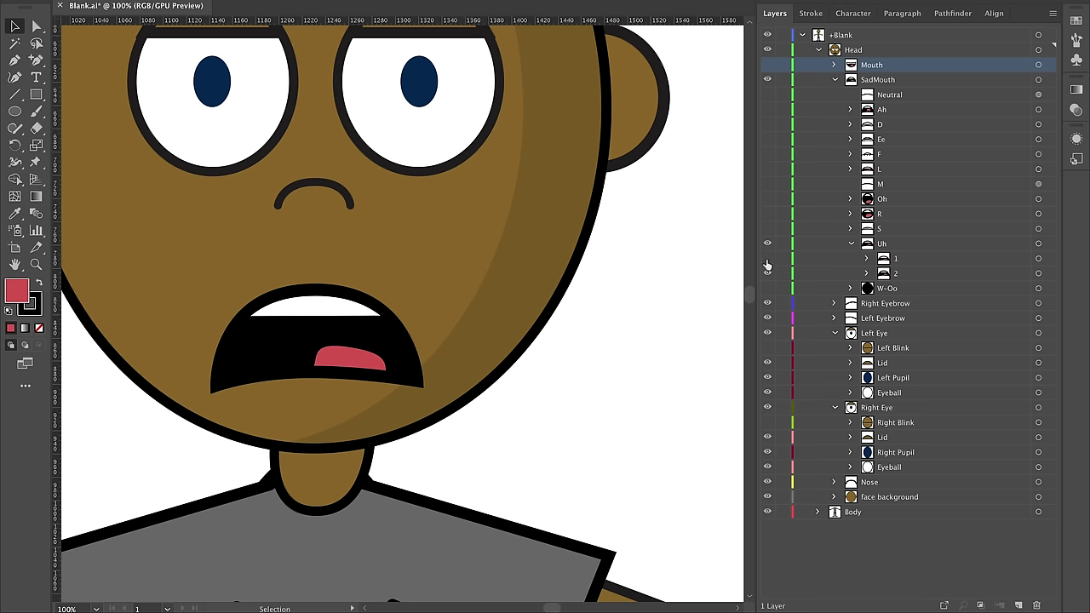
click(767, 260)
click(768, 273)
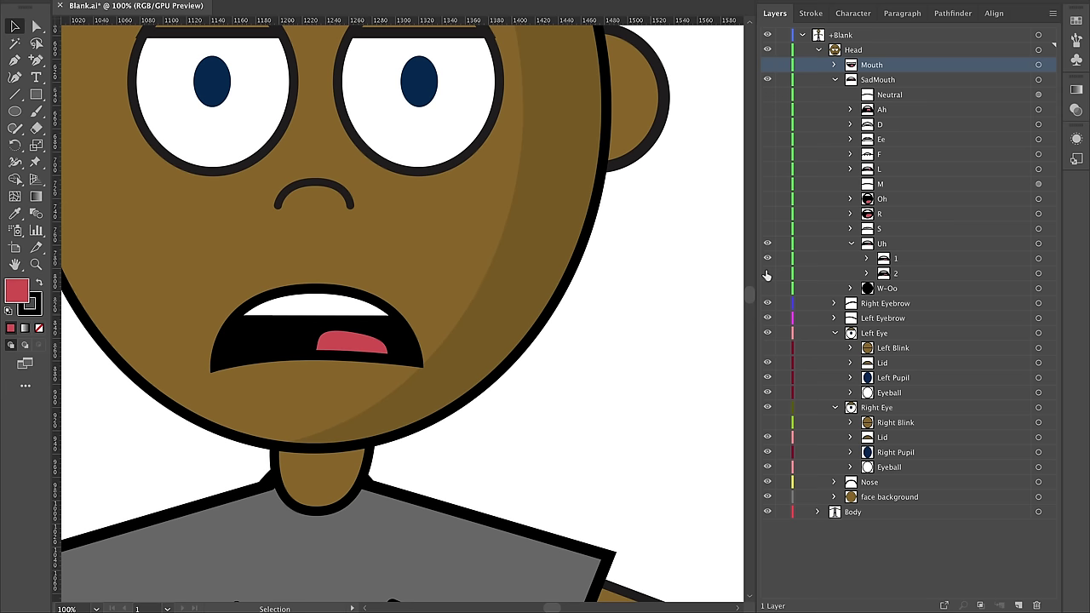
click(767, 273)
click(767, 258)
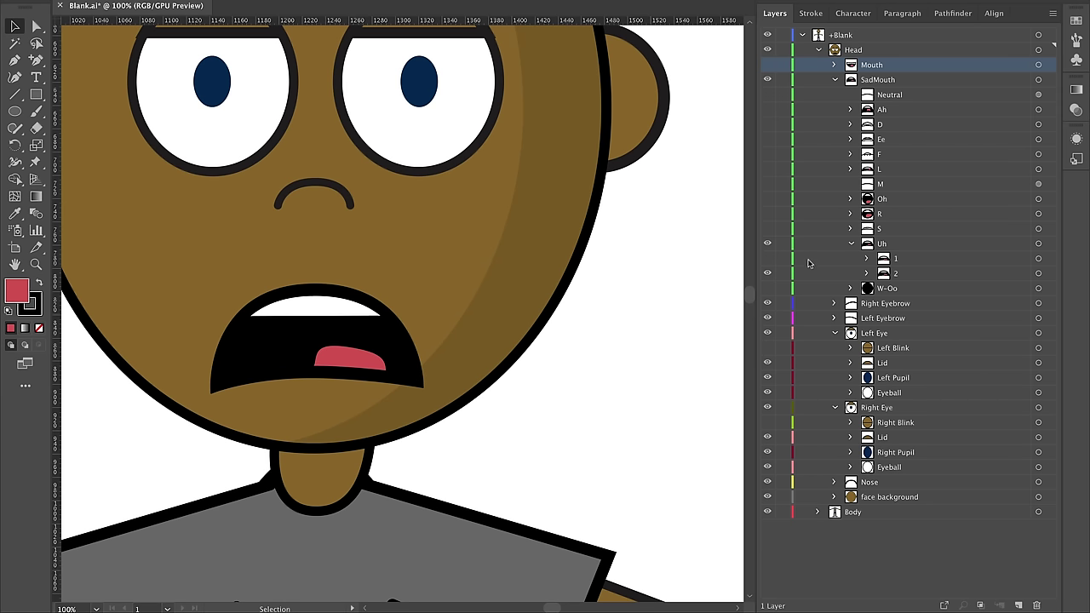
click(851, 244)
click(767, 243)
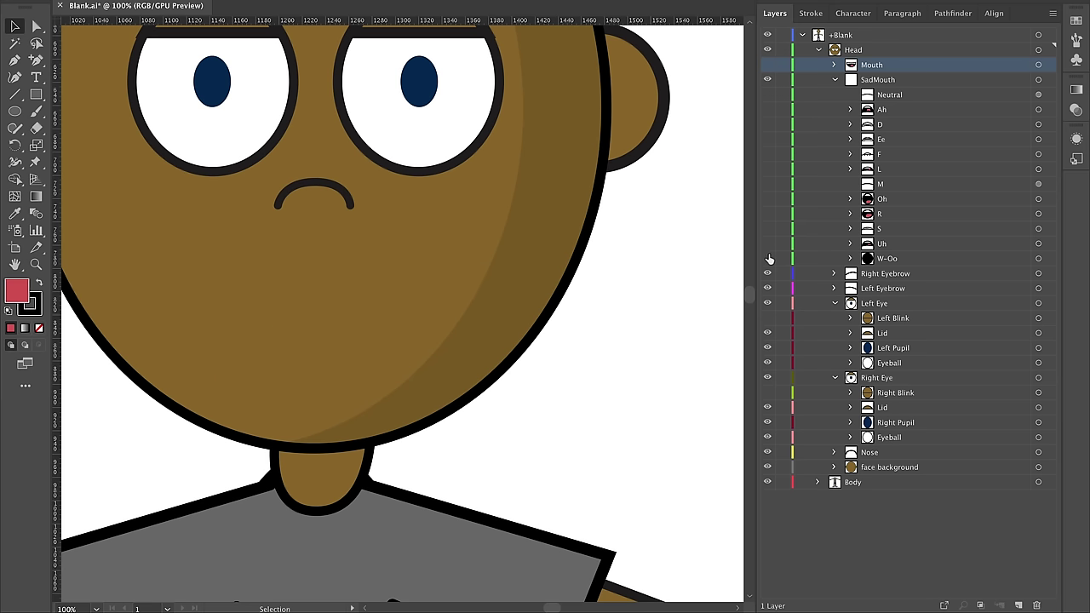
- Preview SadMouth's W-Oo and Ah shapes and expand each one to inspect its numbered frames
click(768, 258)
click(850, 258)
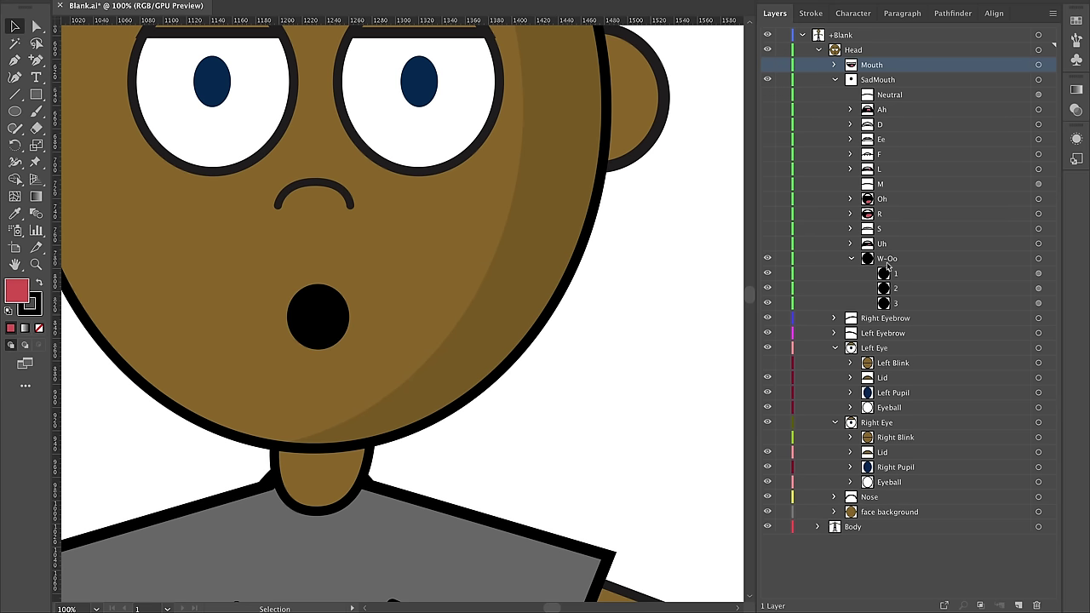
click(851, 258)
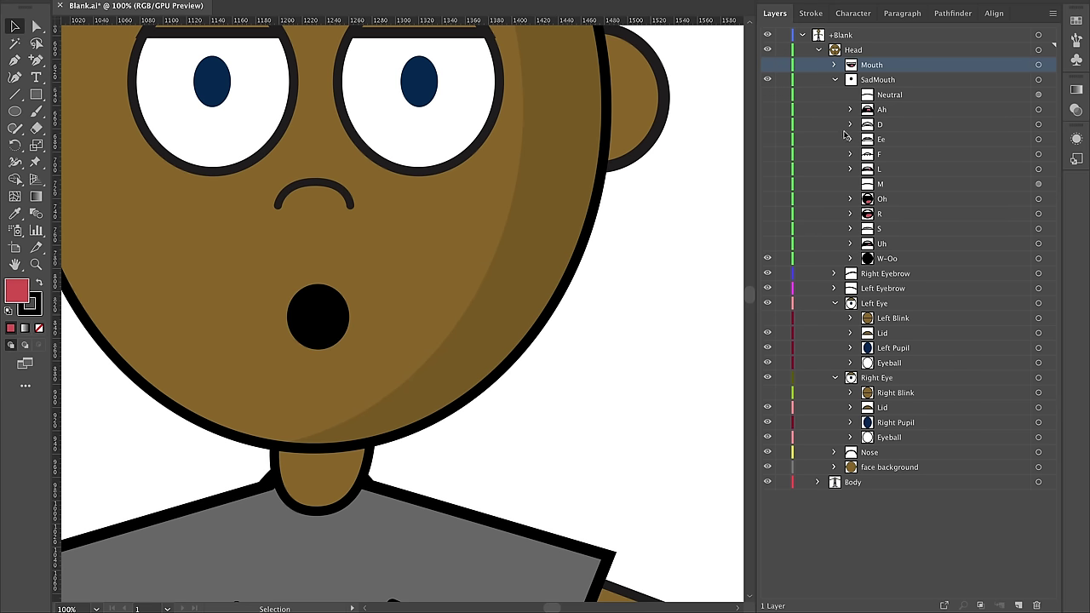
click(767, 109)
click(850, 108)
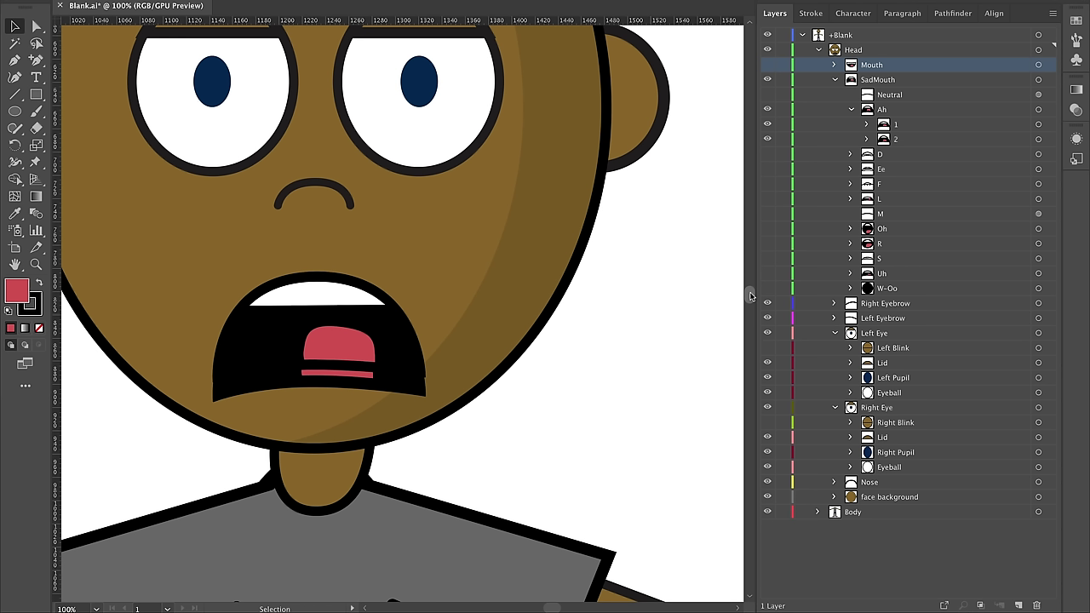
- Show SadMouth's M shape in place of Ah, and collapse the Ah and SadMouth groups
click(885, 154)
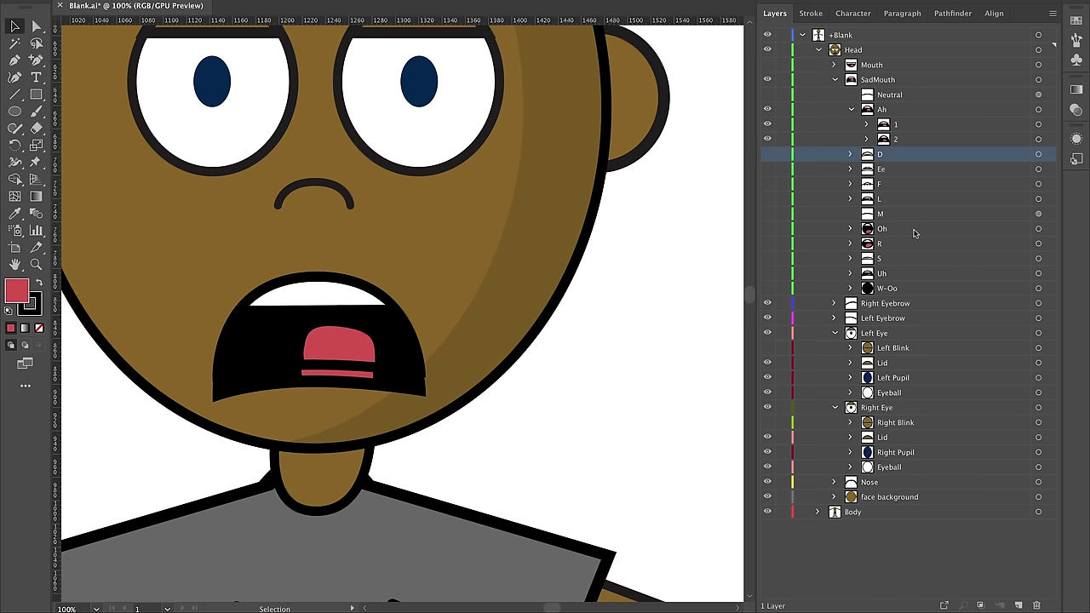
click(888, 214)
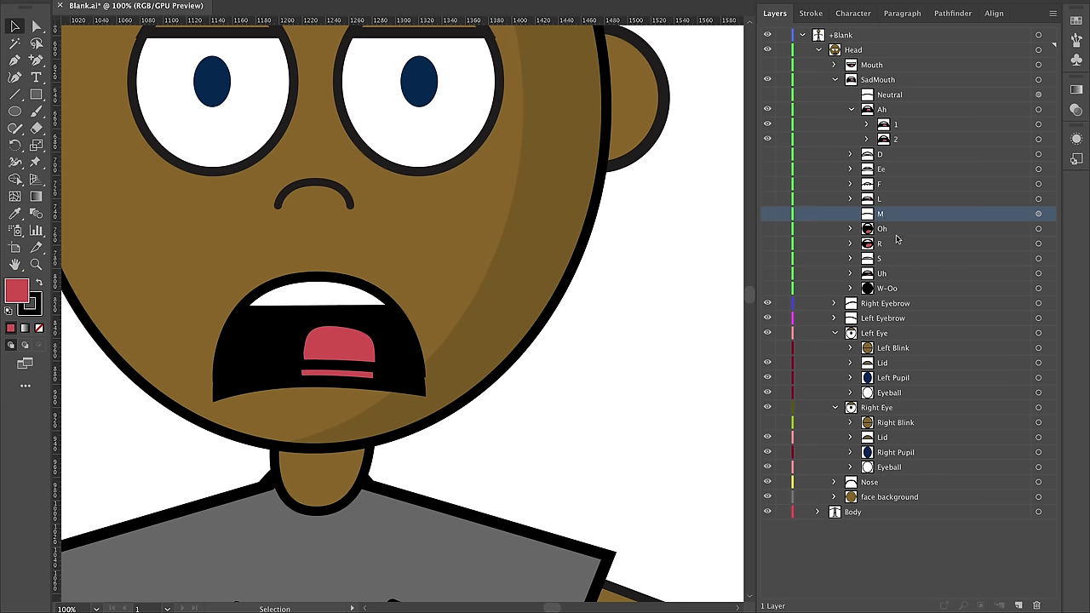
click(767, 214)
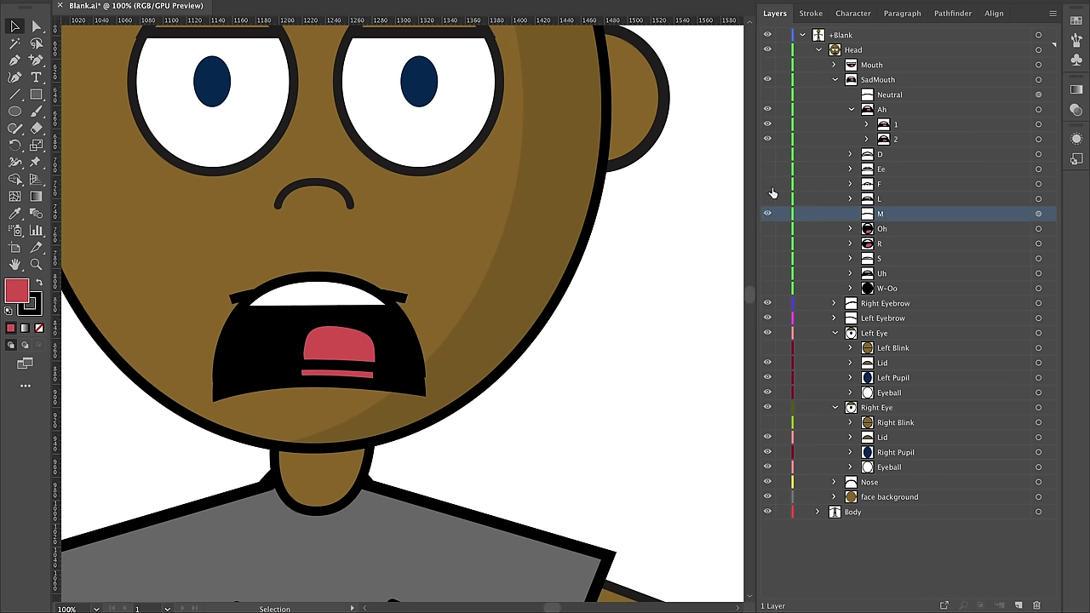
click(769, 111)
click(851, 109)
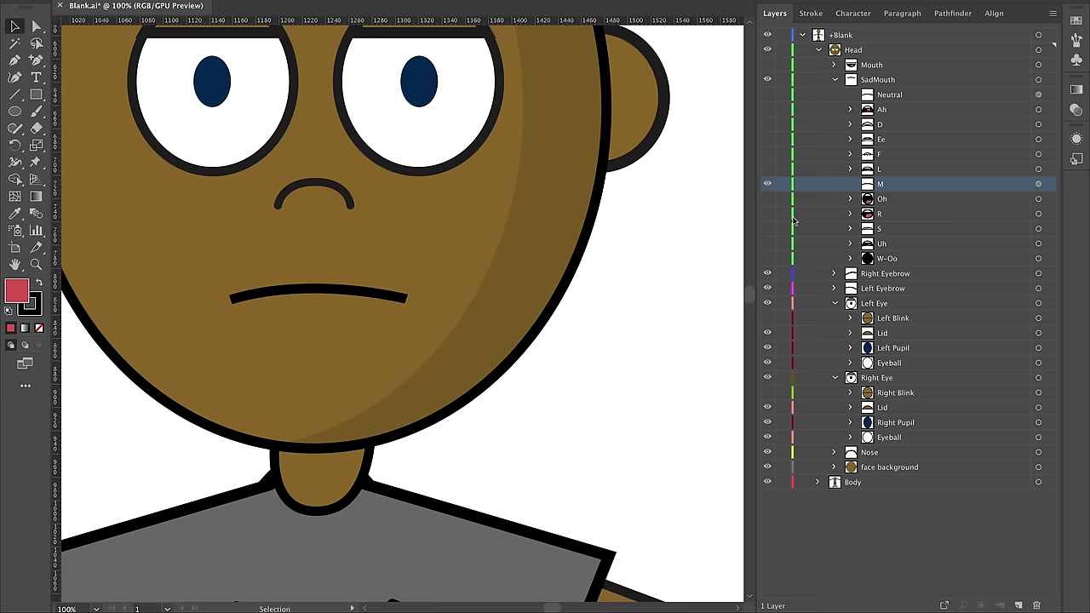
click(835, 80)
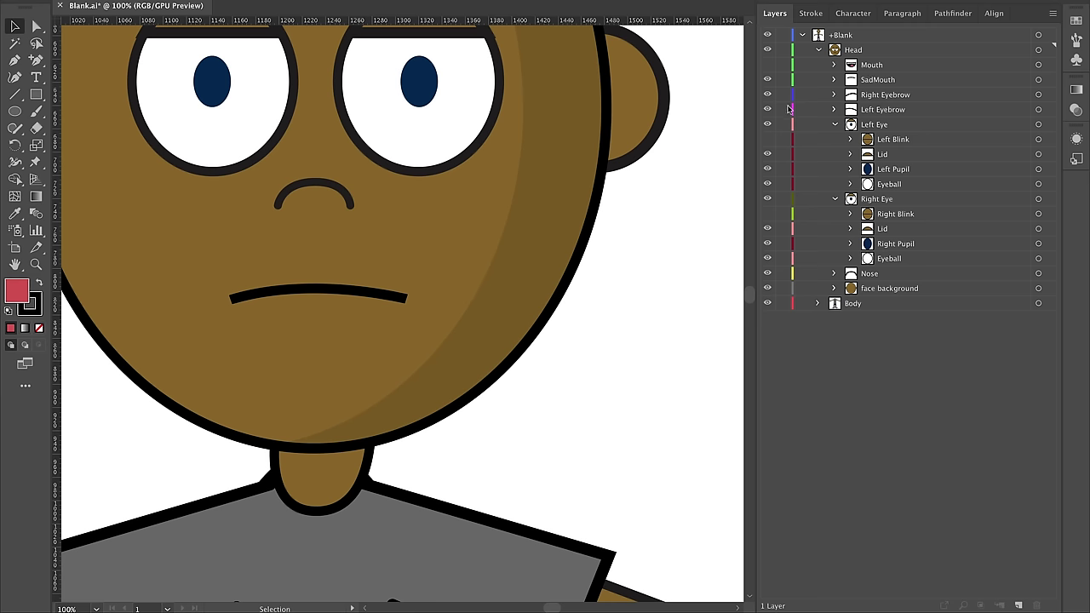
- Examine the puppet's eyes and eyebrows, and the whole head with its sad mouth
drag(531, 139, 593, 320)
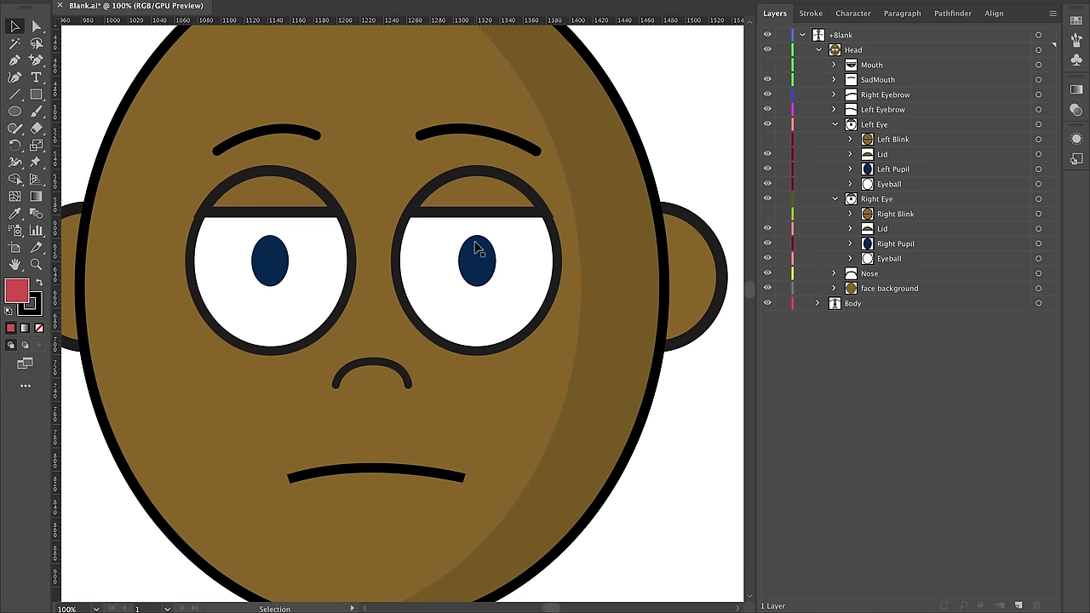
drag(418, 170, 459, 175)
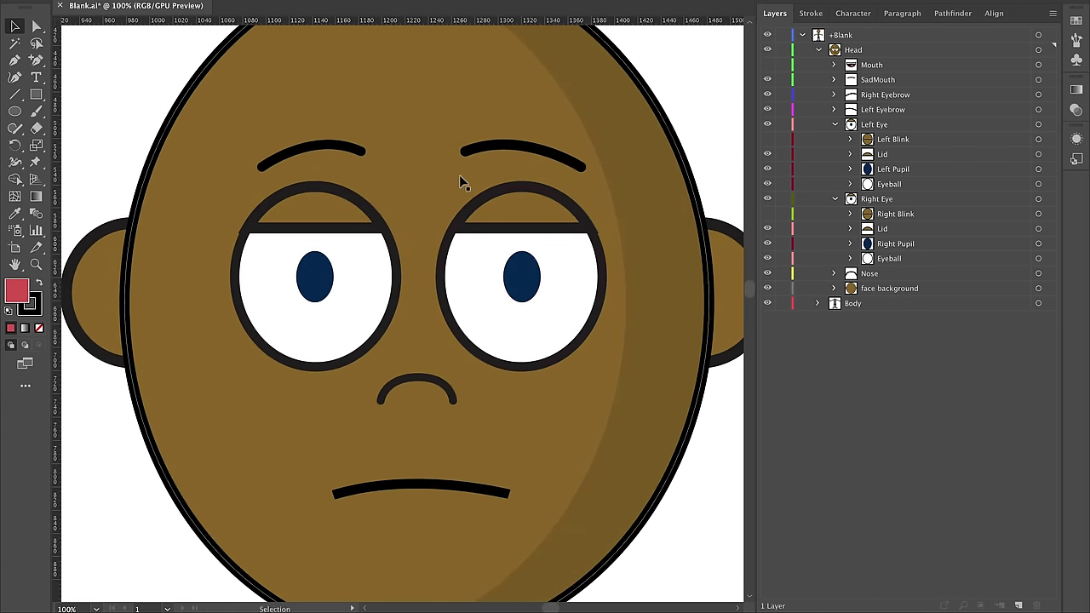
scroll(458, 175, down, 5)
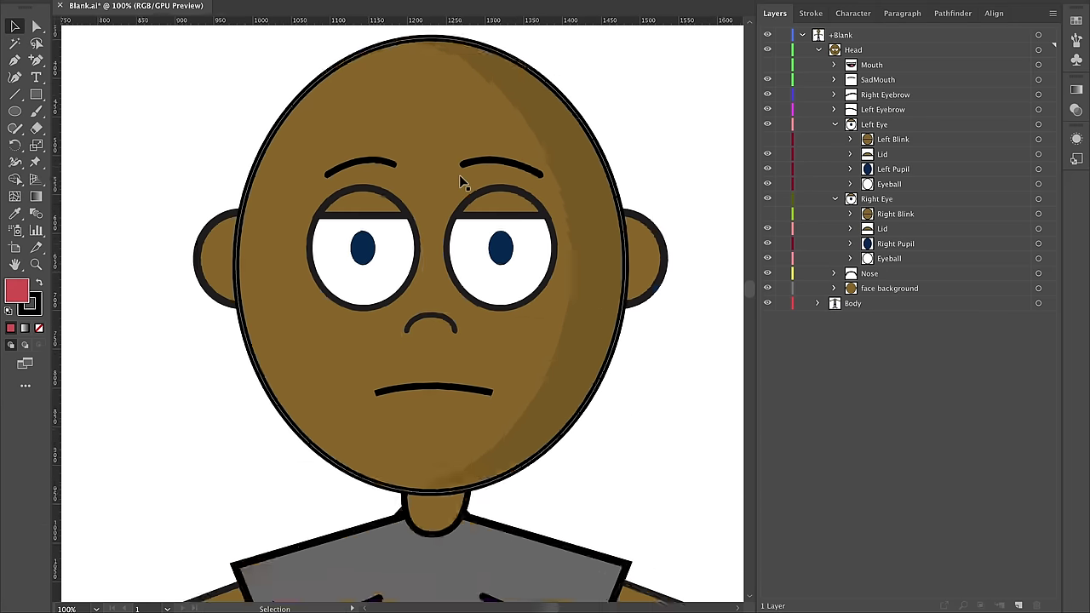
scroll(459, 176, down, 3)
scroll(459, 176, up, 3)
scroll(459, 175, down, 1)
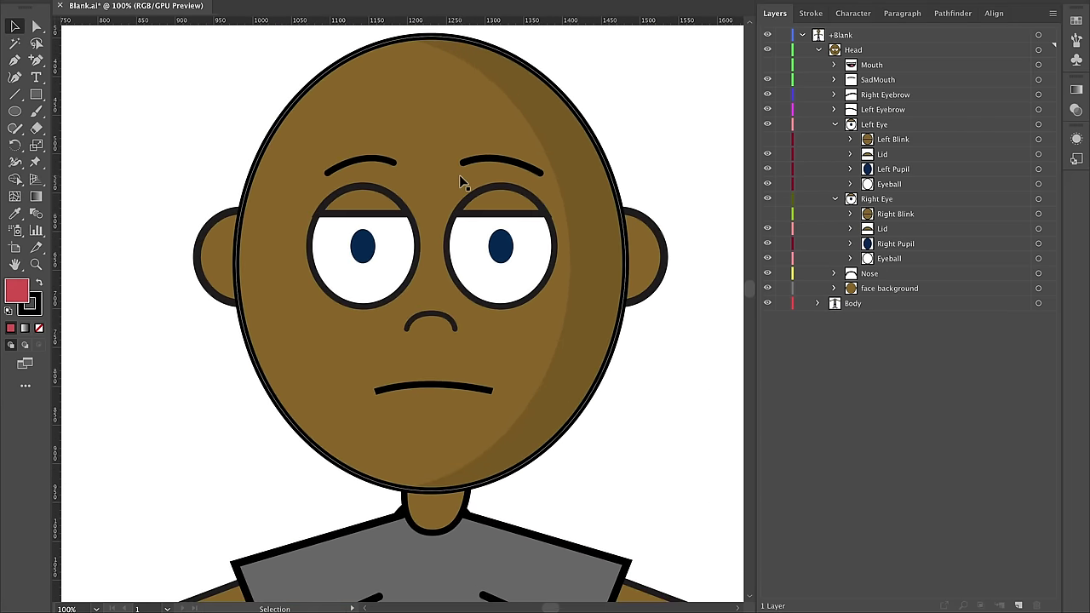
scroll(459, 174, up, 1)
scroll(459, 175, down, 1)
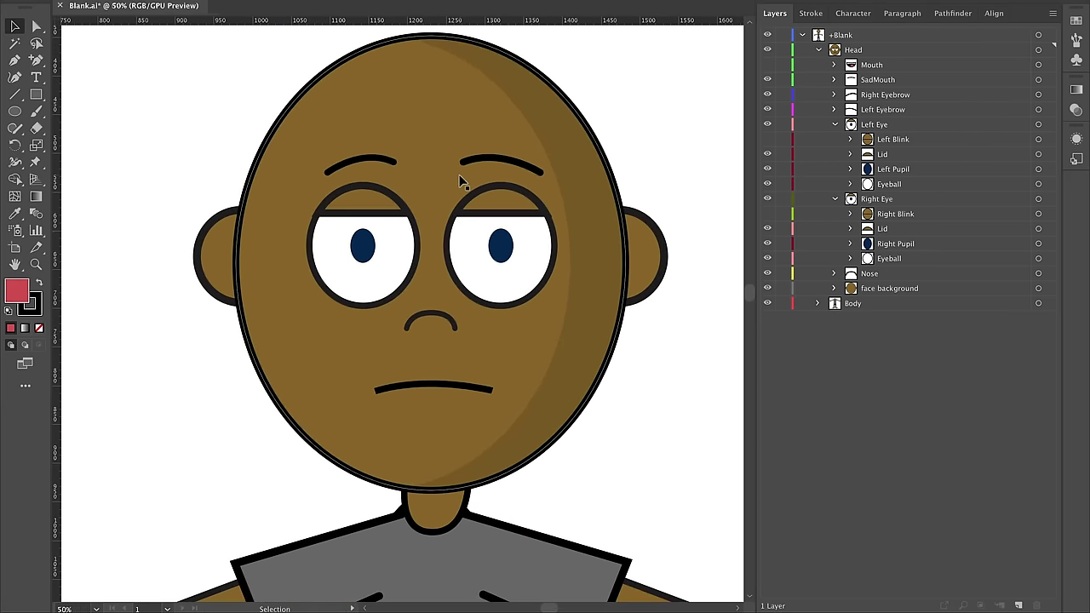
- Expand the Right Eyebrow group and select its [Replace] layer
scroll(458, 176, up, 1)
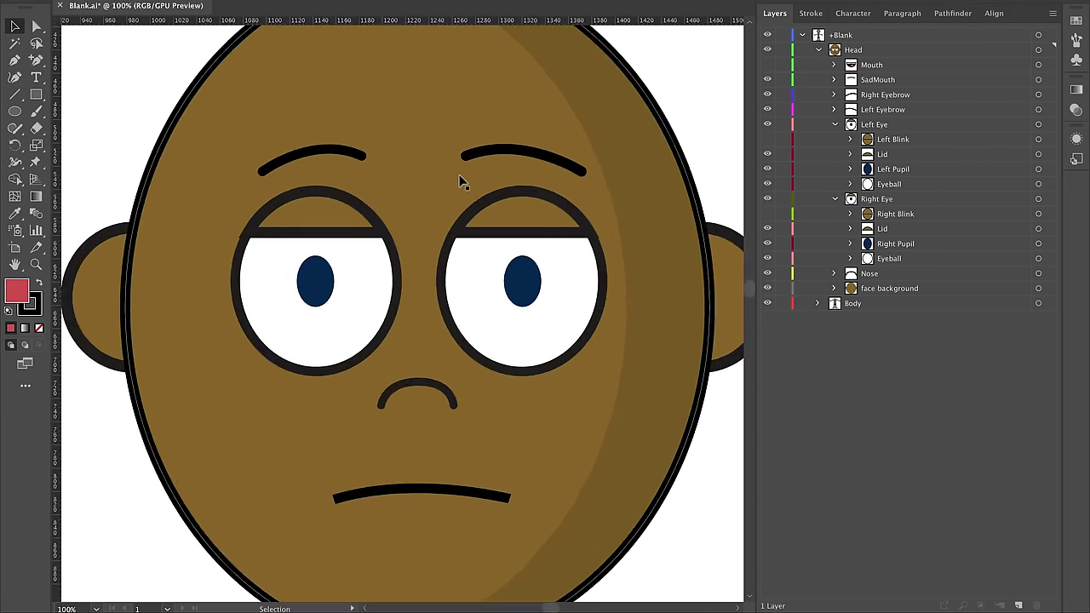
click(96, 609)
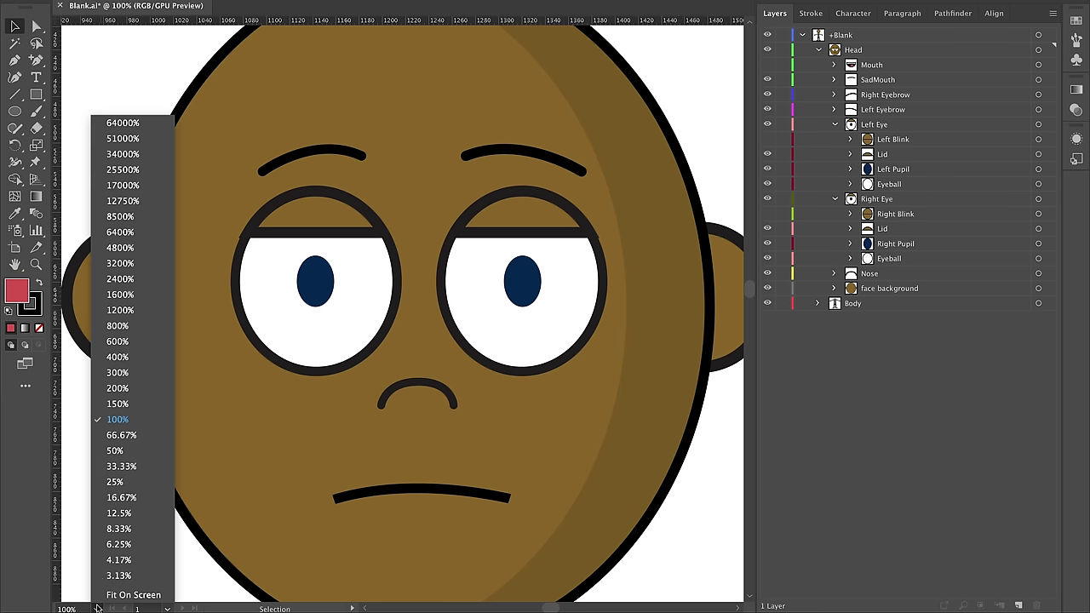
click(732, 445)
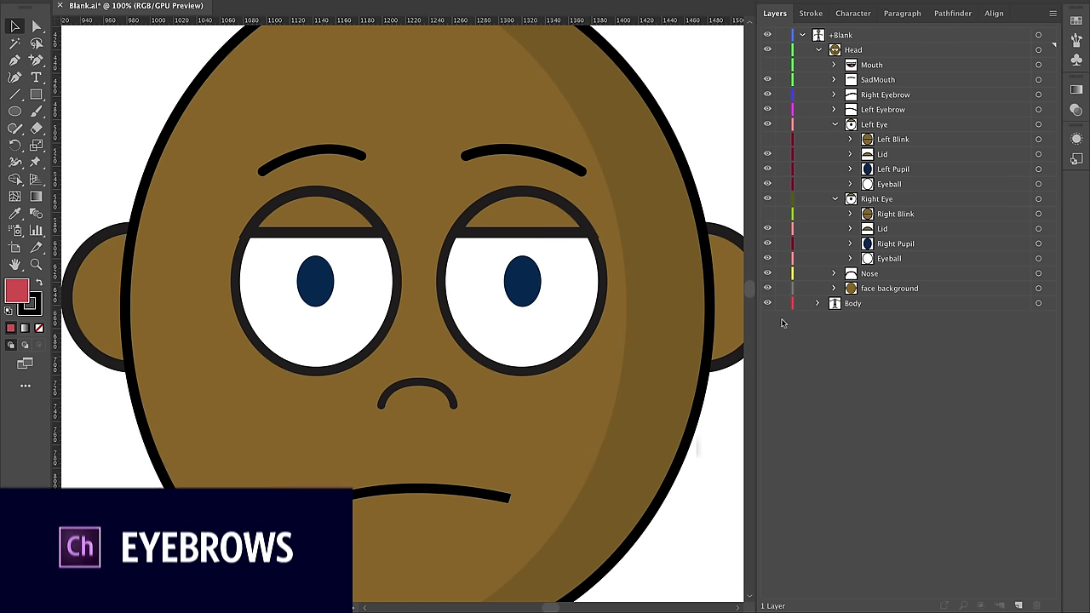
click(834, 95)
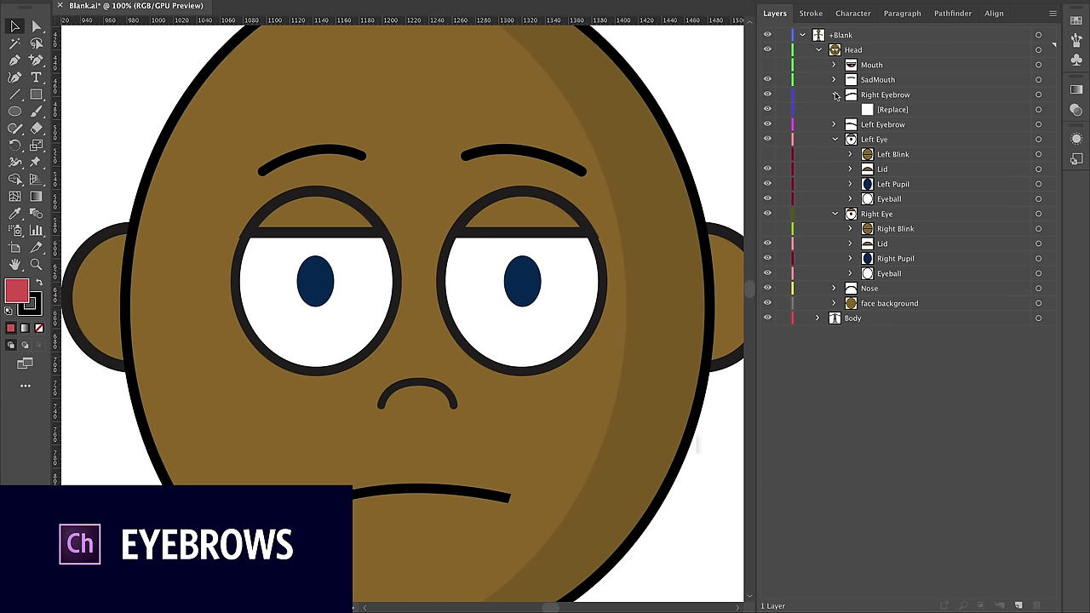
click(900, 111)
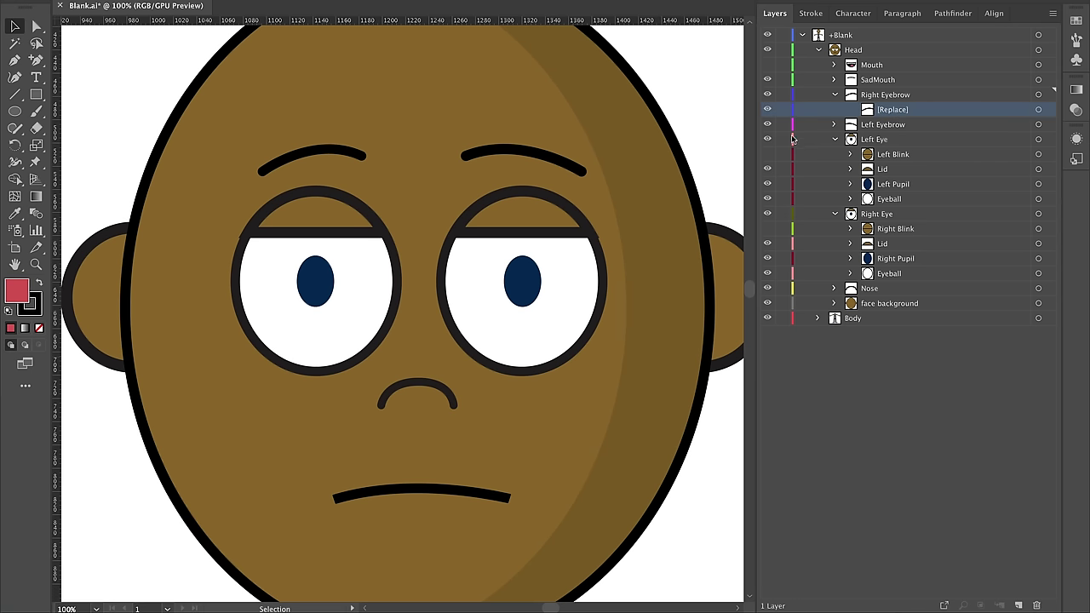
- Stretch the right eyebrow outward to make it wider, tilt it as a trial, and rotate it back level over the eye
click(323, 150)
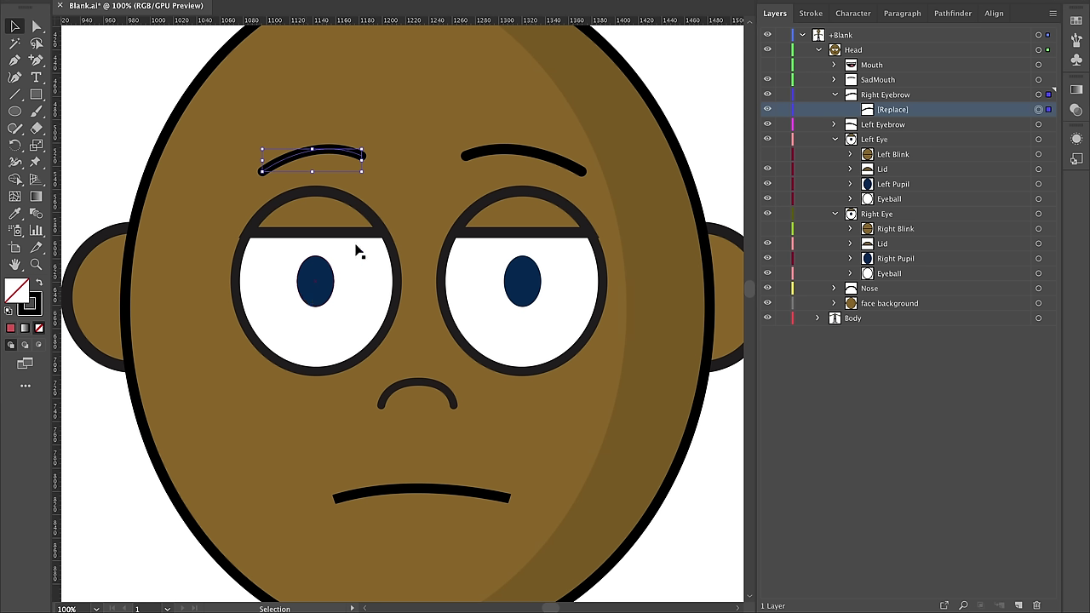
click(14, 27)
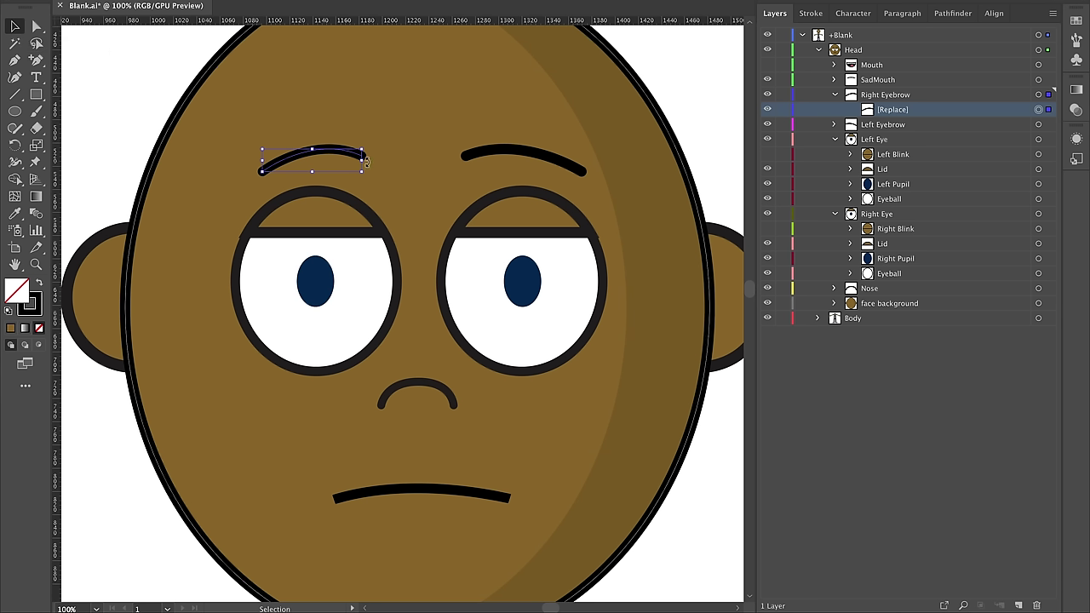
drag(263, 160, 214, 168)
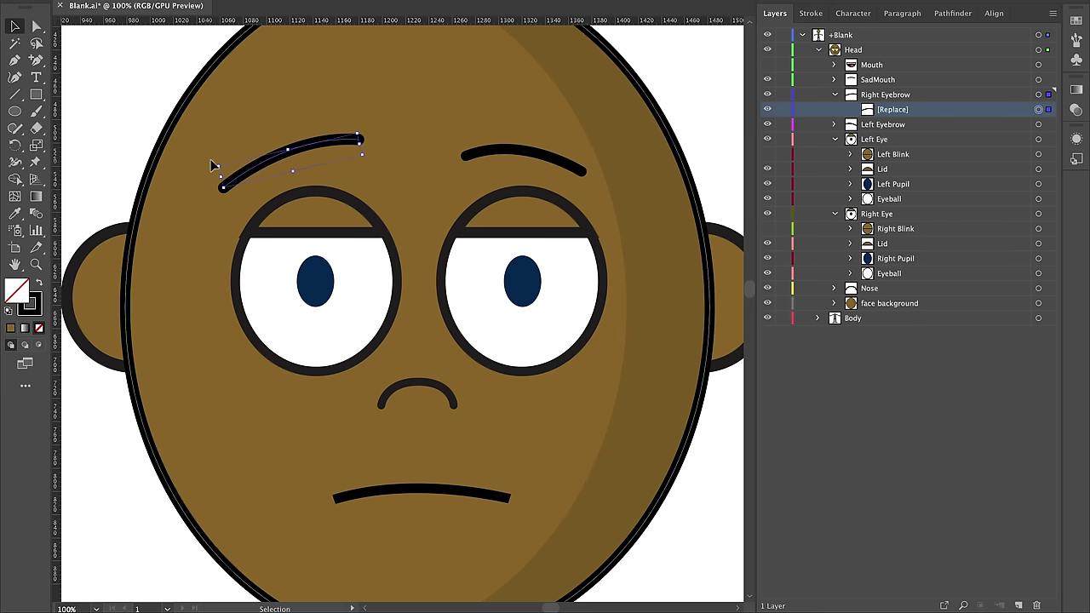
click(705, 491)
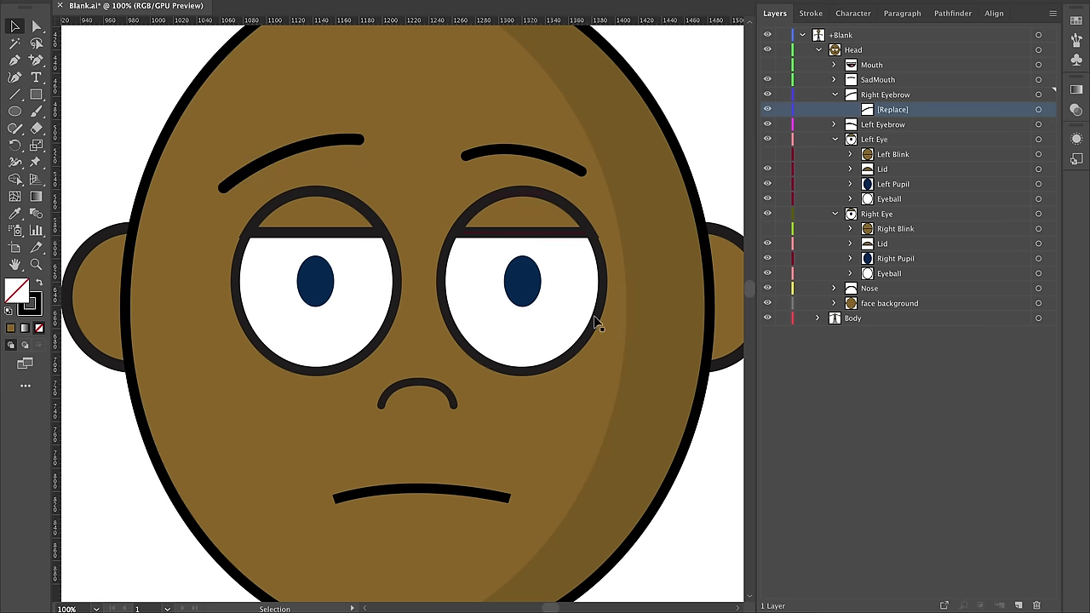
click(358, 145)
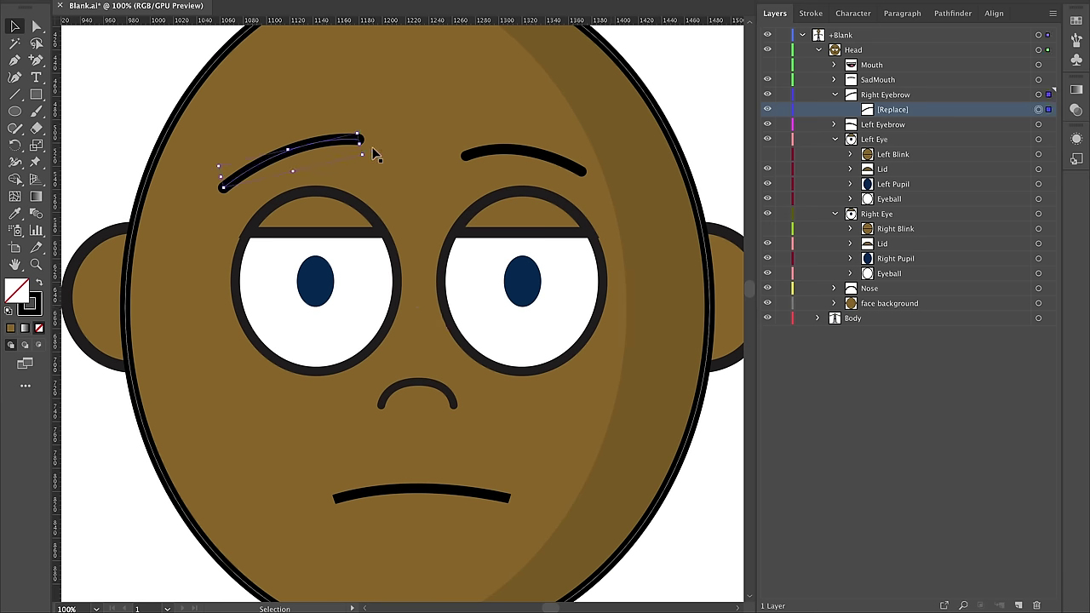
drag(366, 152, 372, 175)
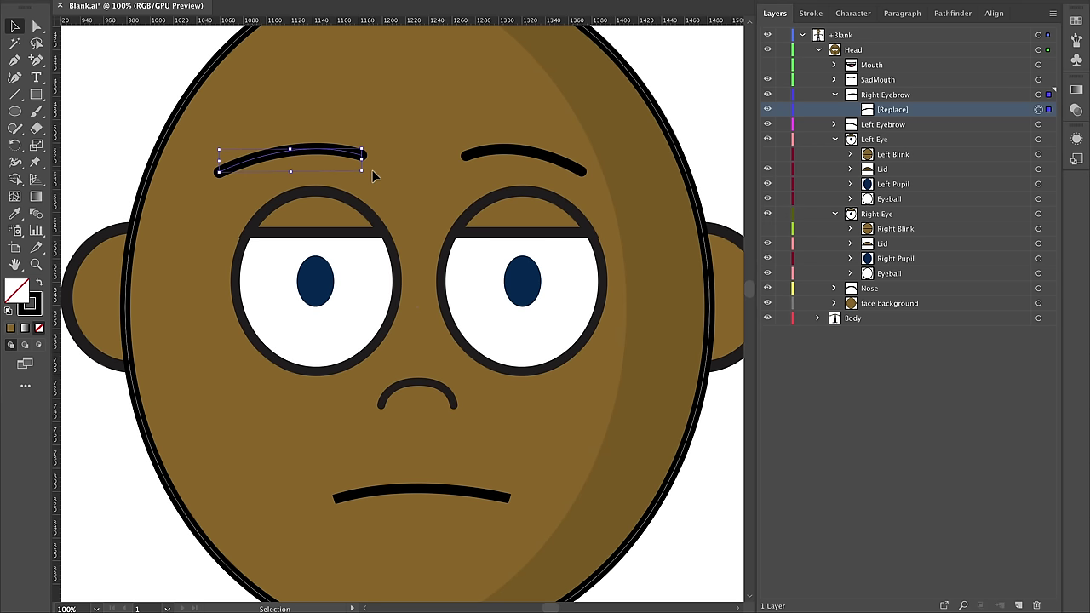
- Swap the eyebrow's fill and stroke, and draw a black square beside the forehead inside Right Eyebrow with the Rectangle tool
click(36, 94)
click(37, 97)
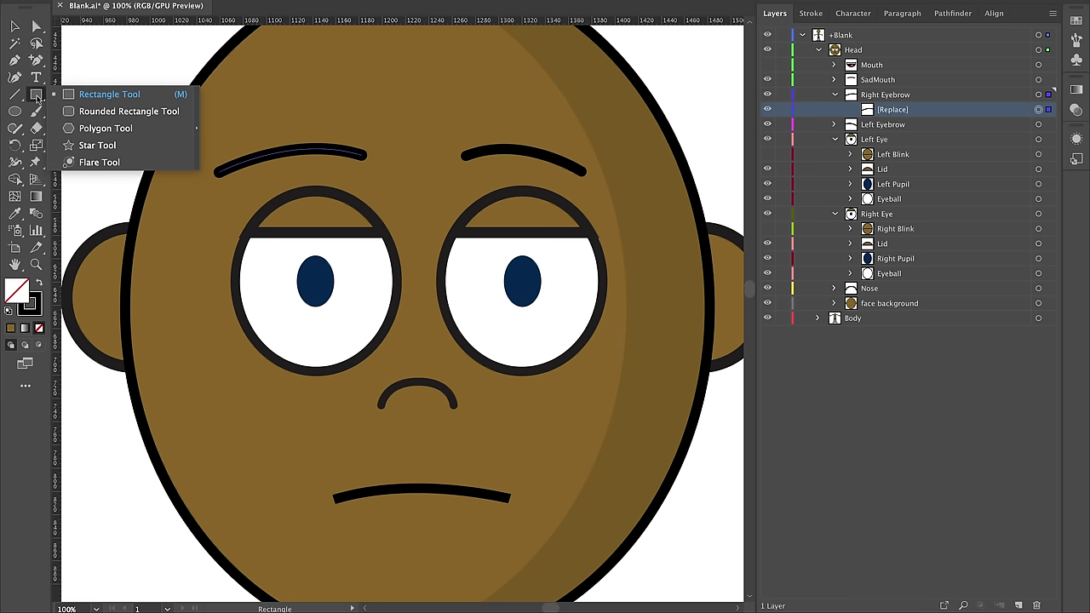
click(81, 95)
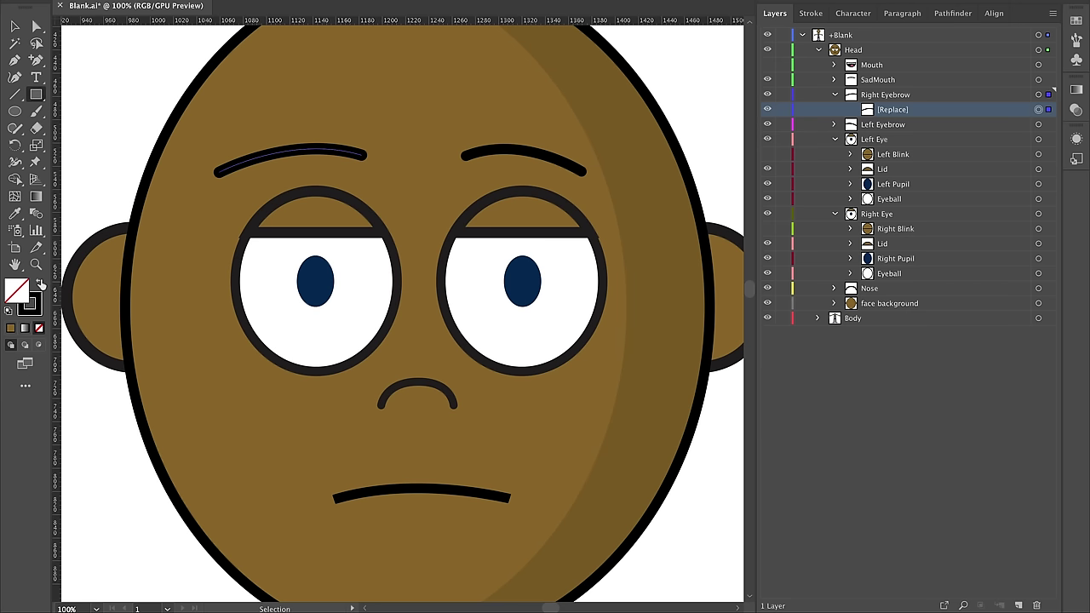
click(39, 283)
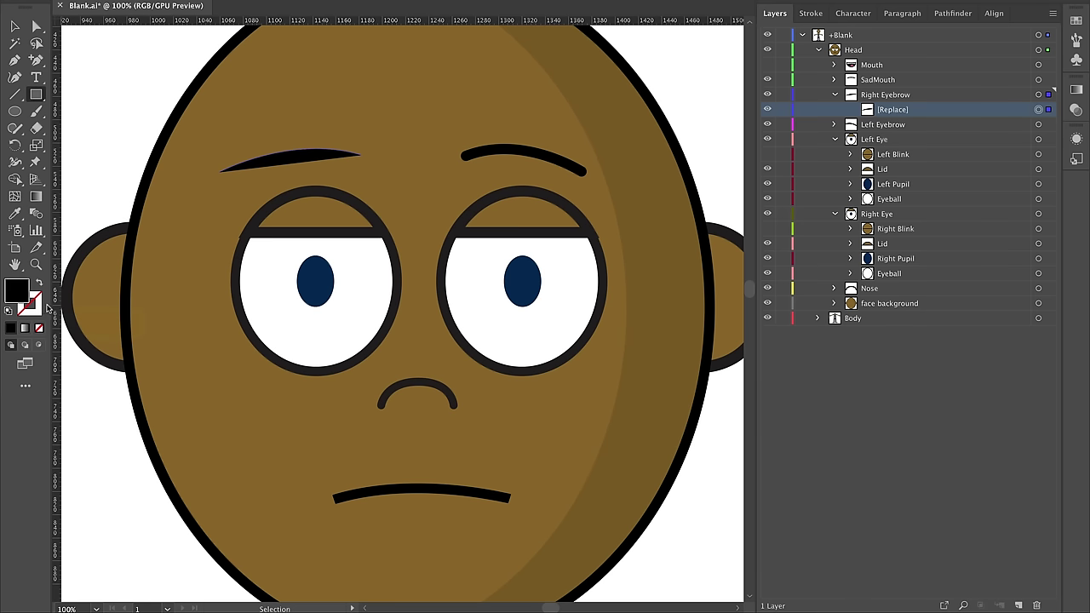
drag(103, 65, 202, 160)
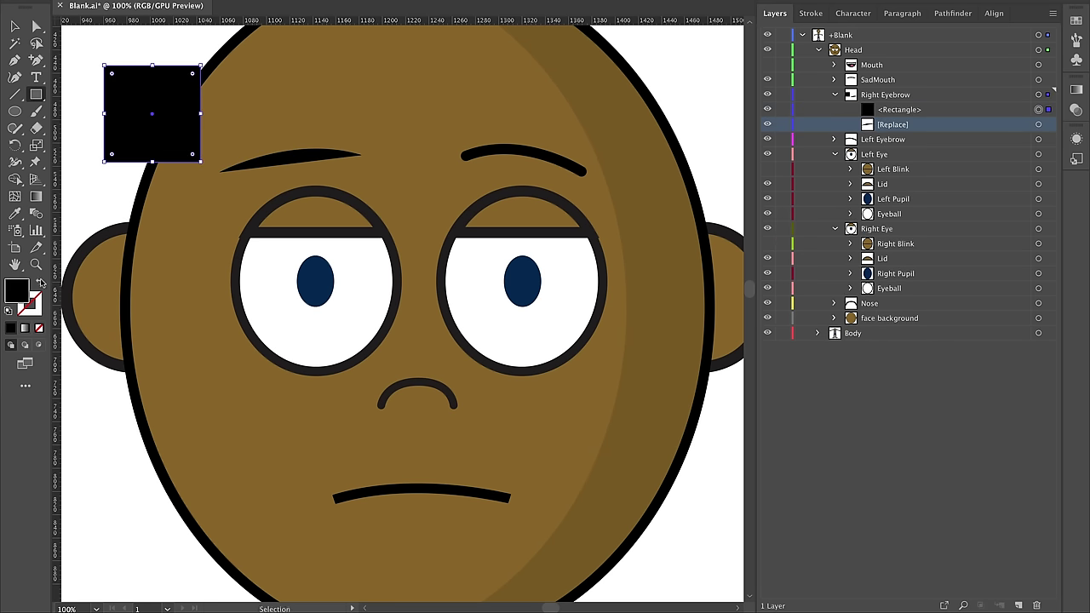
- Give the square a red stroke and a blue 3f60a8 fill
click(35, 306)
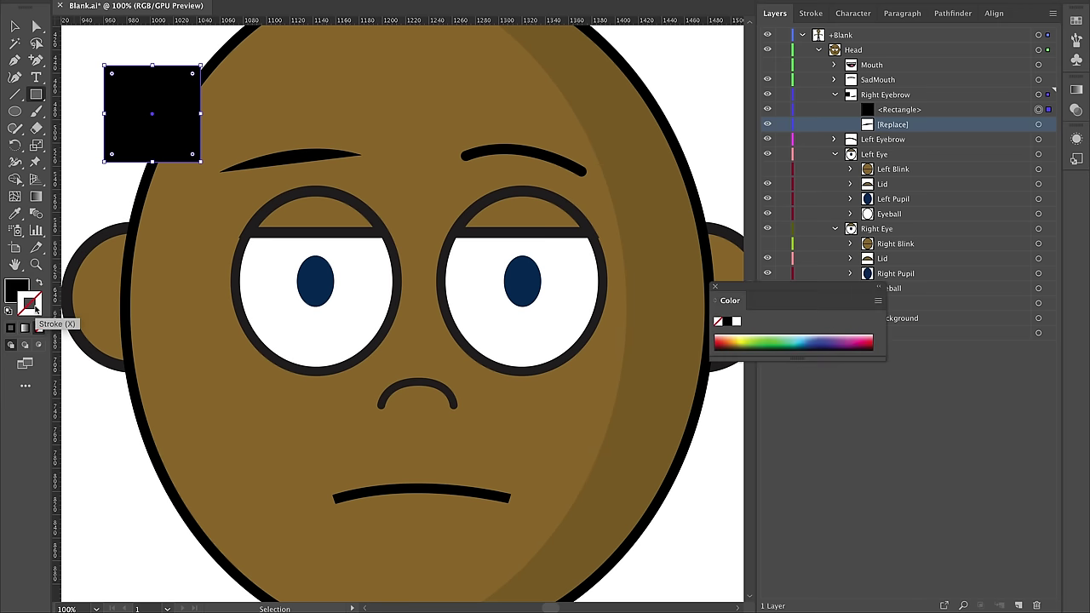
double_click(34, 304)
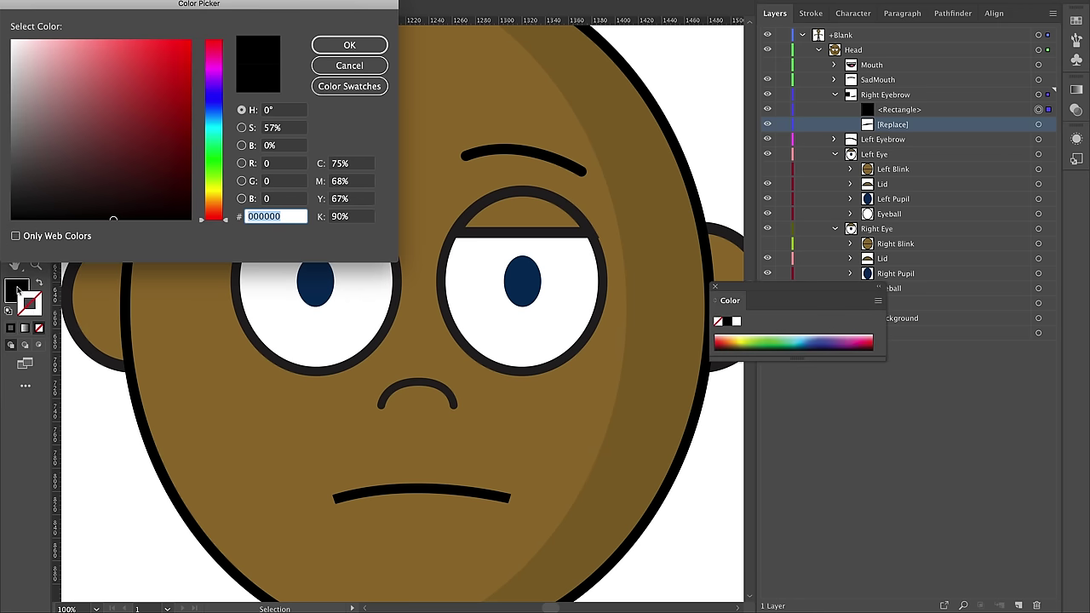
click(151, 81)
click(343, 48)
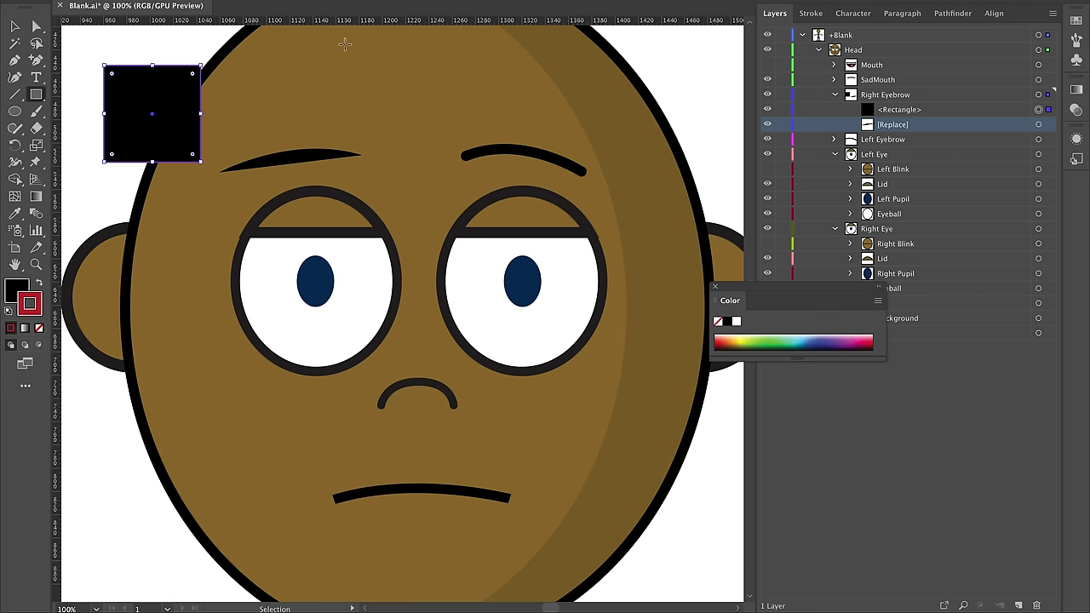
double_click(14, 292)
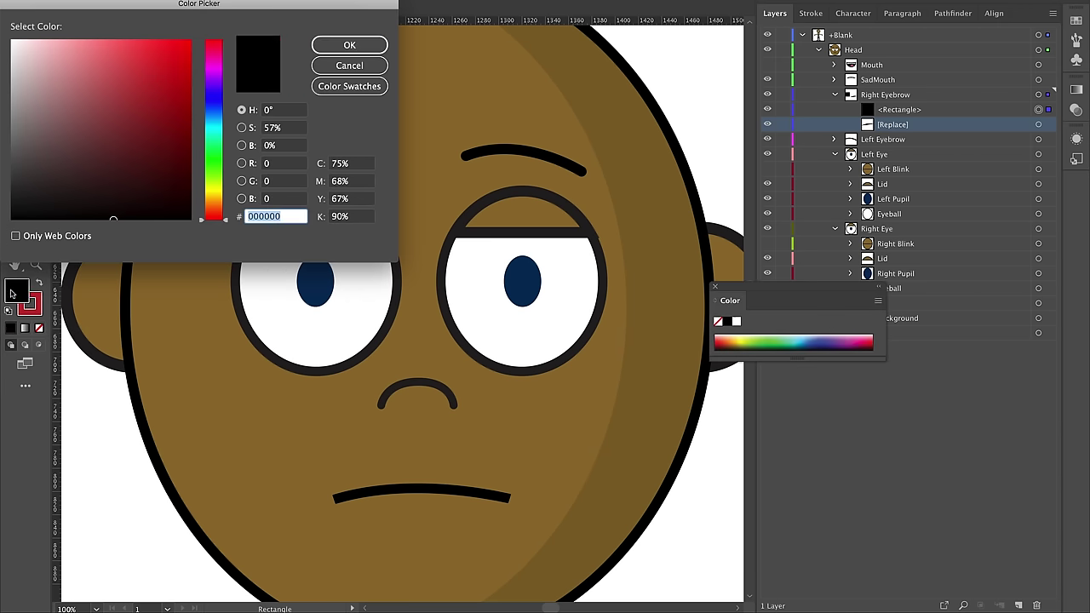
click(213, 109)
click(120, 111)
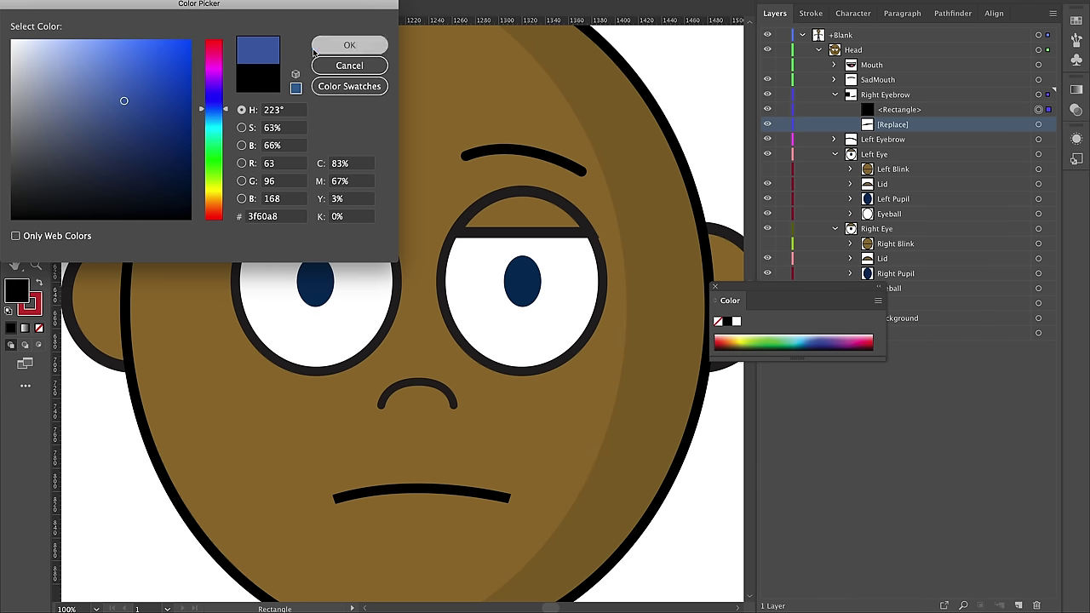
click(349, 45)
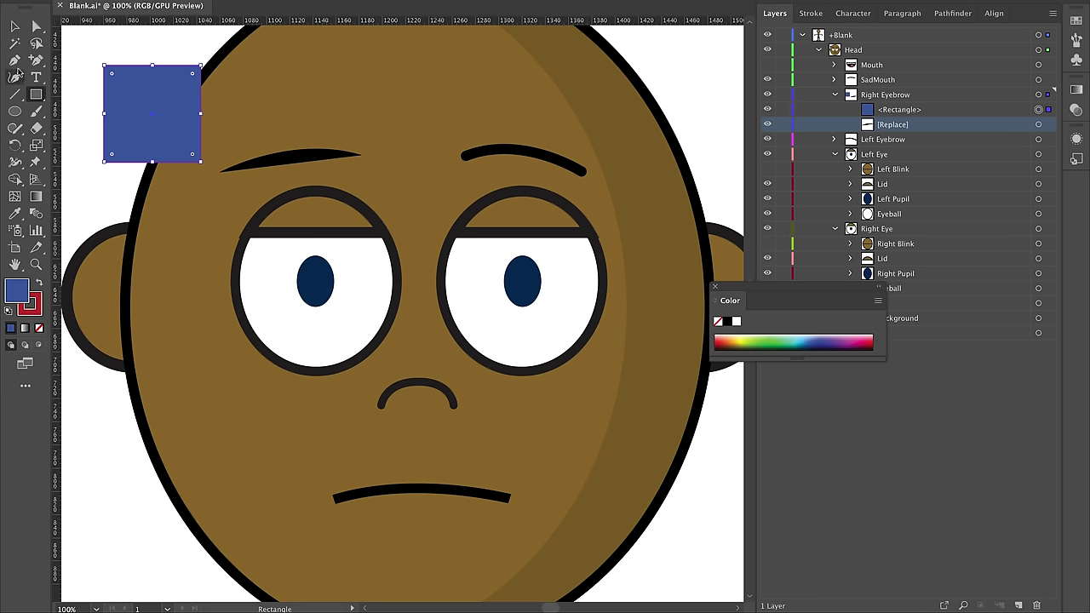
key(v)
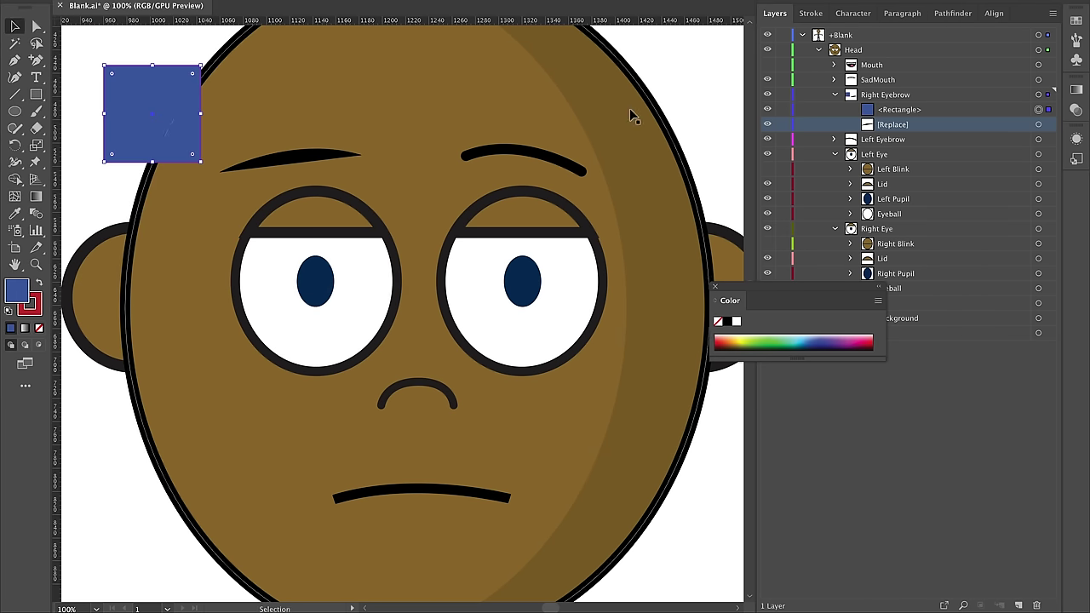
- Increase the square's stroke weight to 8 pt
click(809, 13)
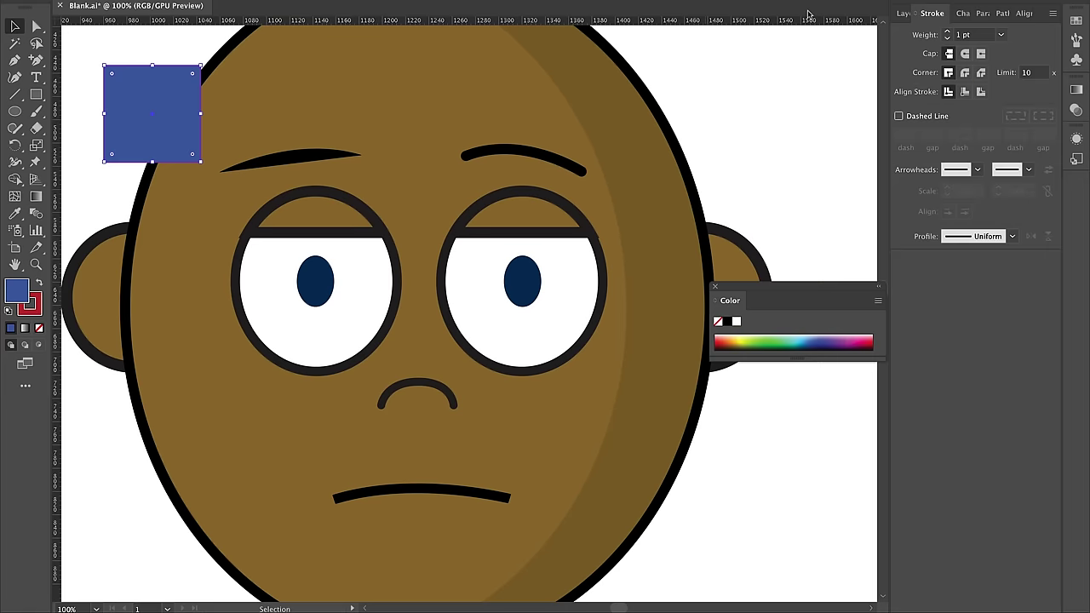
click(948, 31)
click(948, 31)
click(947, 31)
click(948, 31)
click(948, 31)
click(947, 32)
click(948, 32)
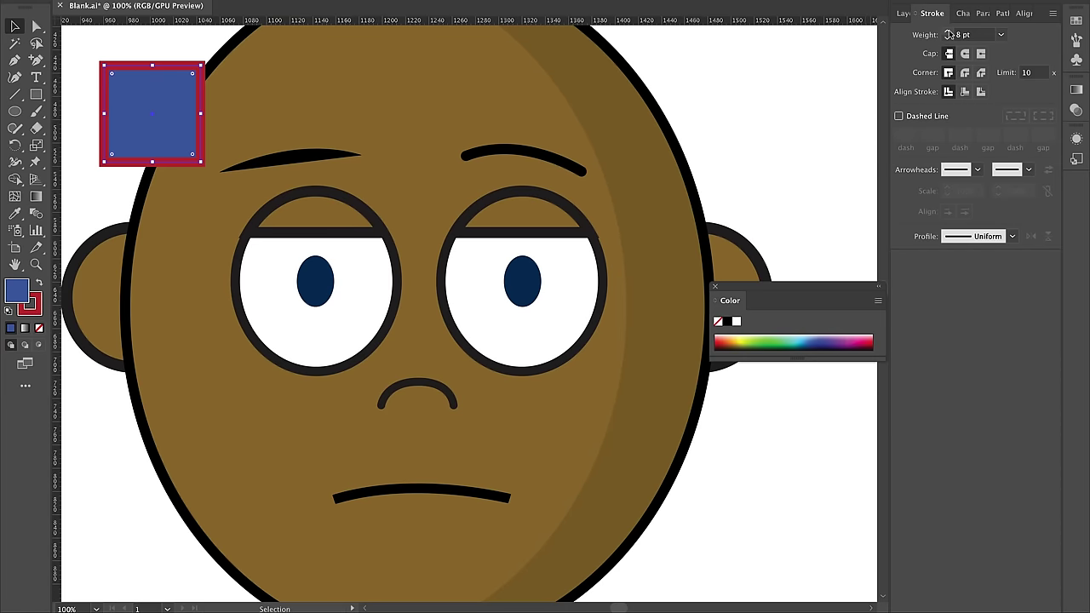
- Reselect the square and remove its stroke
click(736, 59)
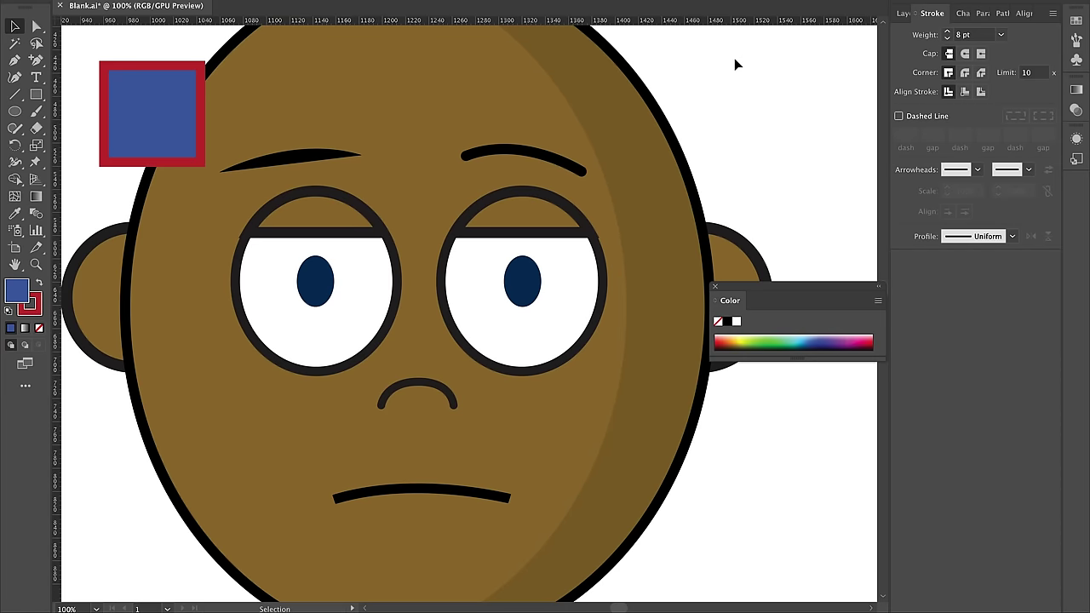
click(109, 119)
click(34, 308)
click(38, 329)
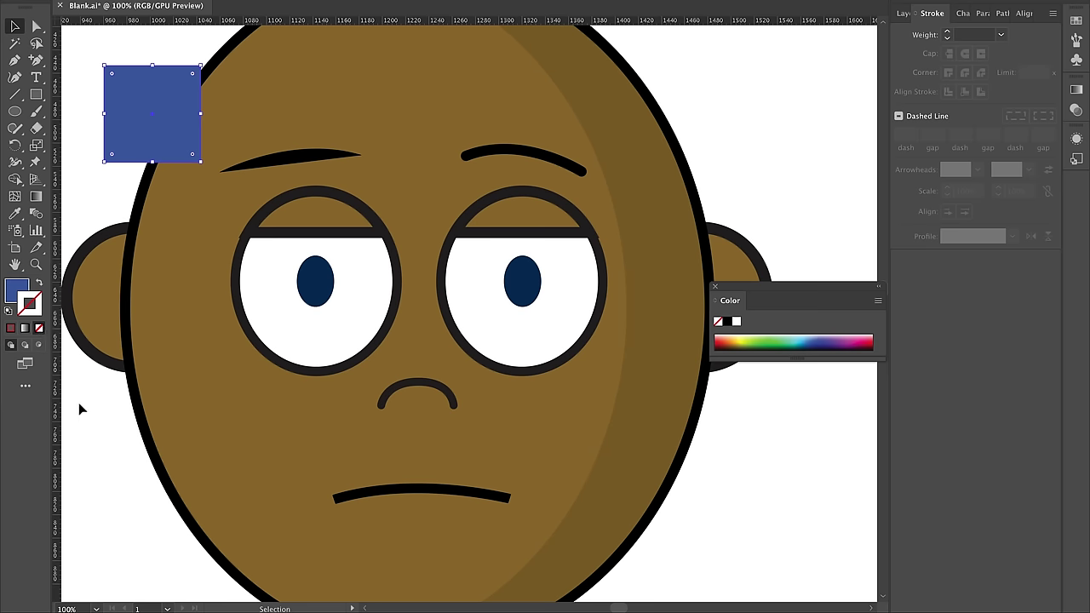
- Locate the <Rectangle> in Right Eyebrow's layers, and reshape the square into a thin horizontal bar above the curved eyebrow
click(903, 13)
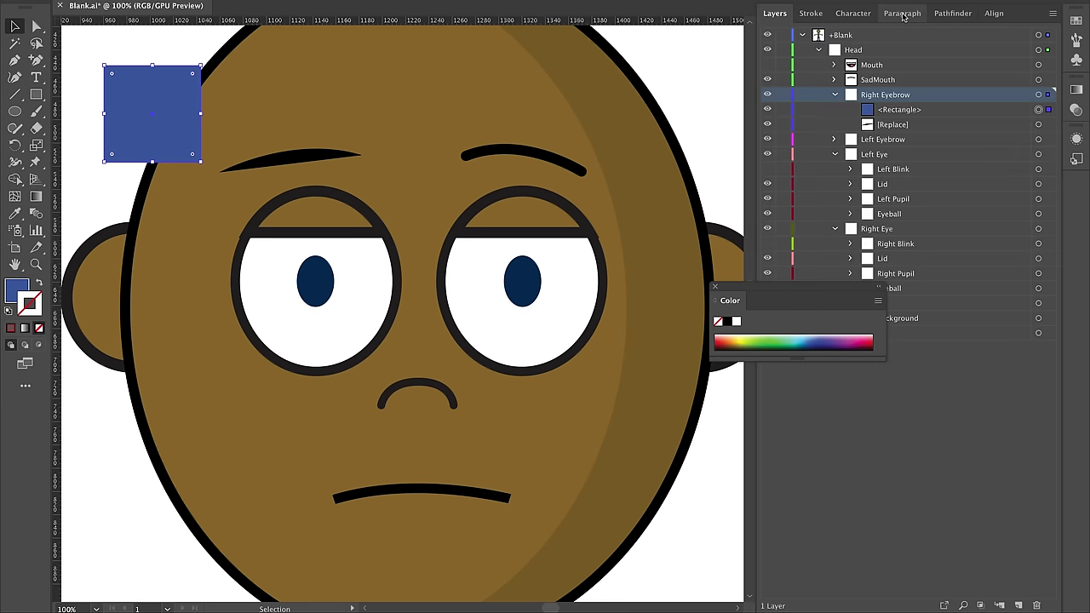
click(899, 111)
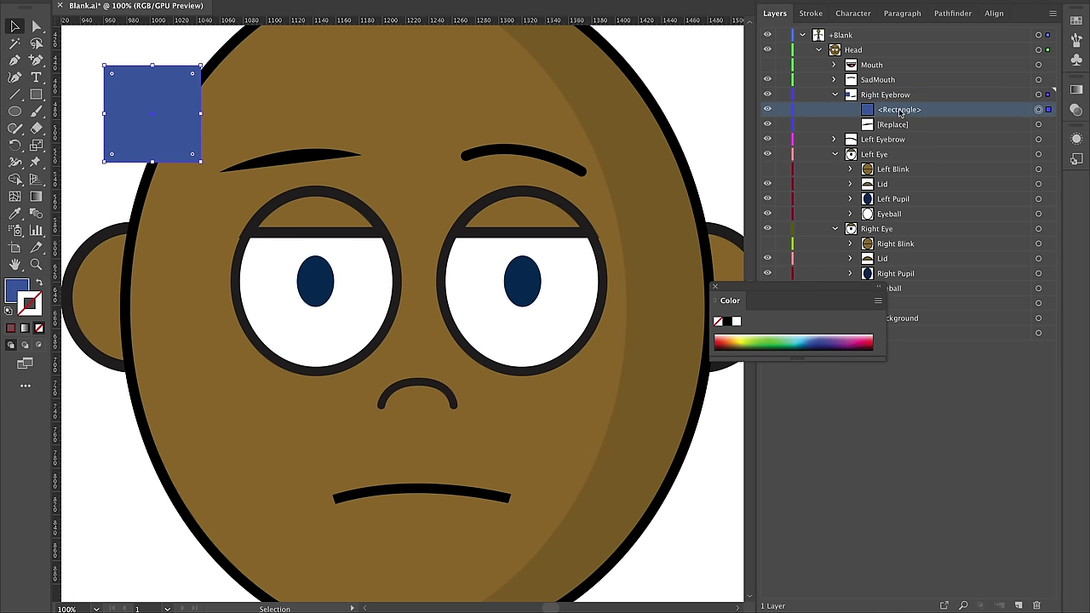
mouse_move(899, 111)
mouse_down()
mouse_move(901, 88)
mouse_move(892, 114)
mouse_up()
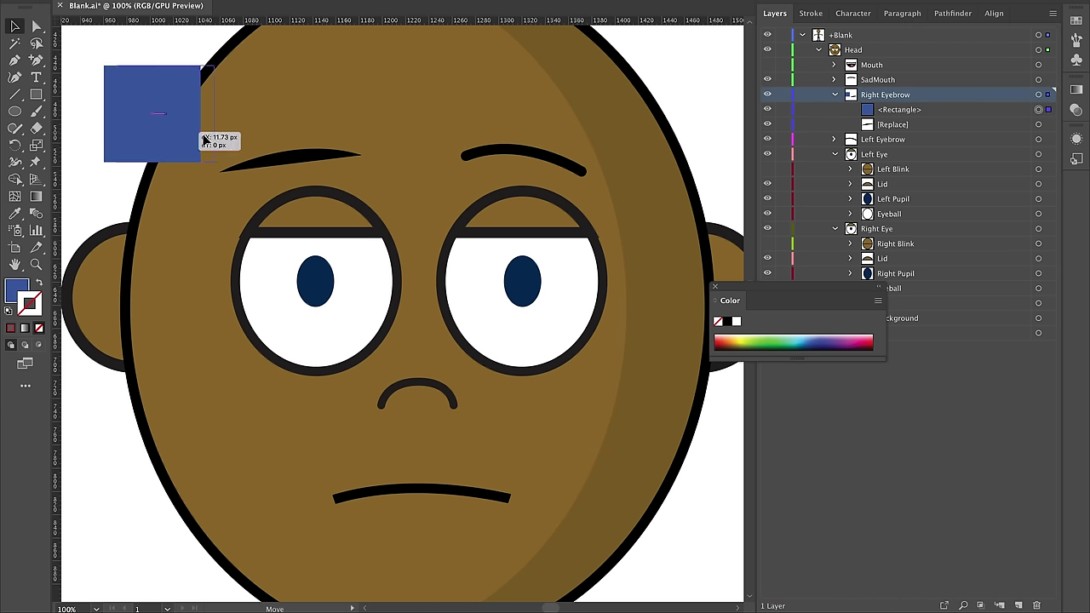
drag(201, 161, 355, 134)
- Change the bar's fill from blue to black
double_click(15, 286)
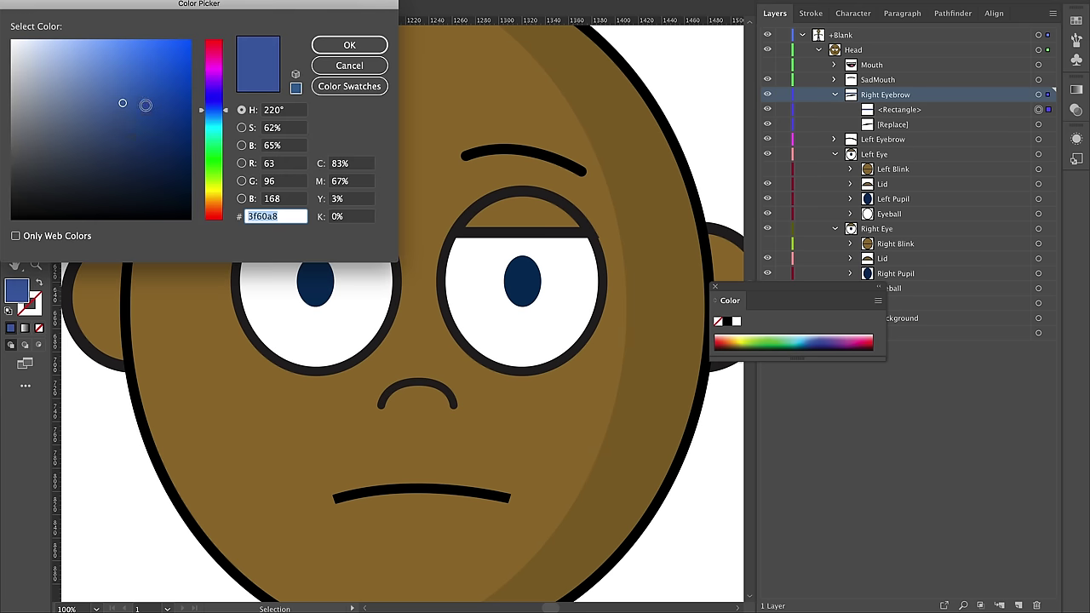
drag(145, 104, 195, 236)
click(349, 45)
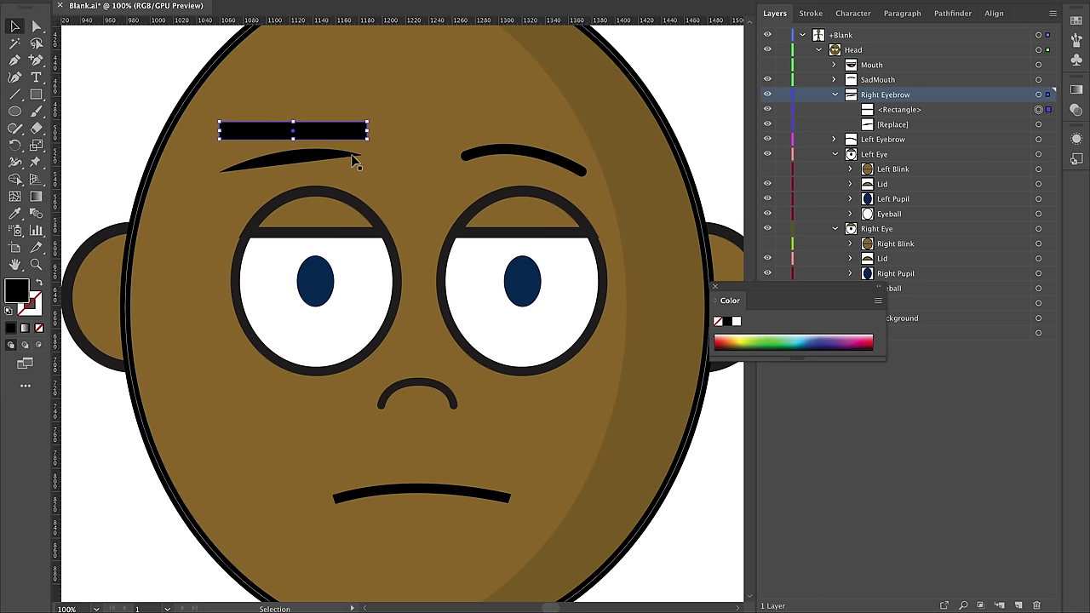
- Delete the original curved right eyebrow and move the black bar into its place over the eye
click(321, 159)
key(Delete)
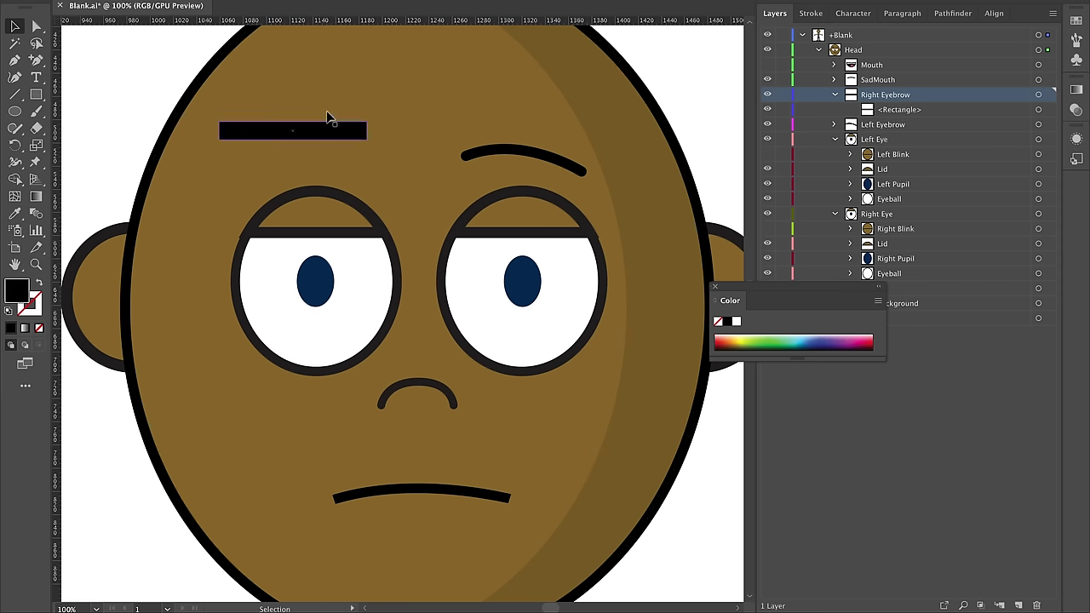
drag(343, 136, 358, 167)
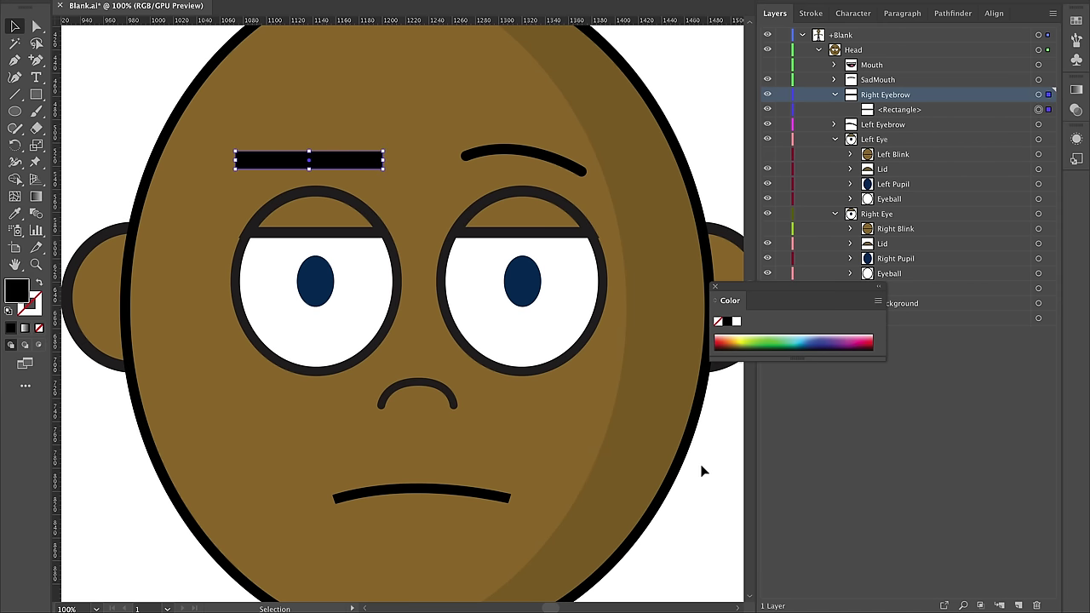
click(700, 464)
- Undo the rectangle edits back to the widened curved right eyebrow, and move it slightly up and toward the nose
key(super+z)
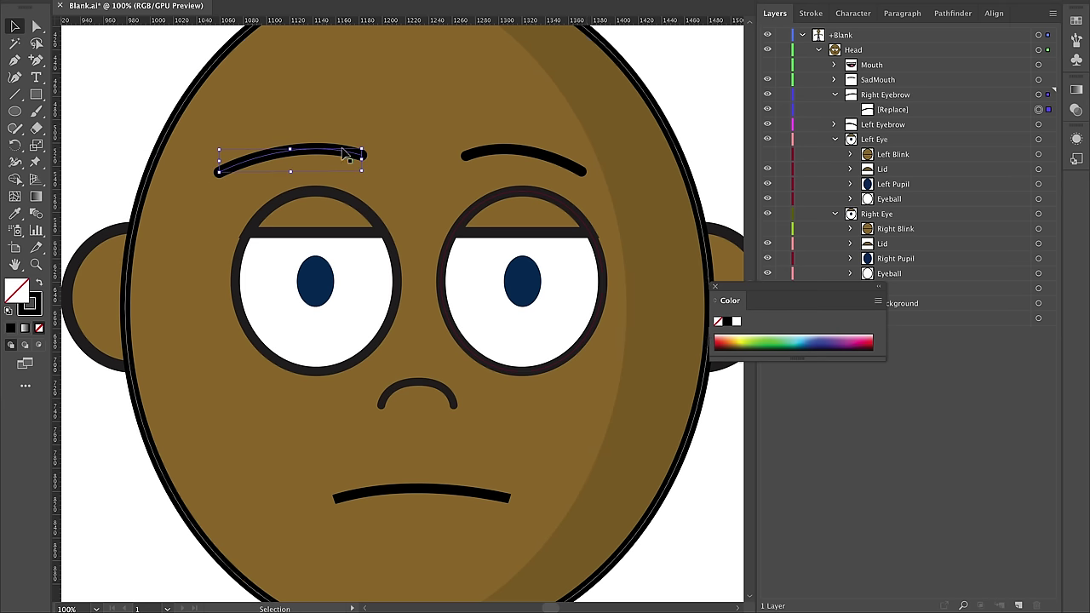
drag(346, 151, 350, 148)
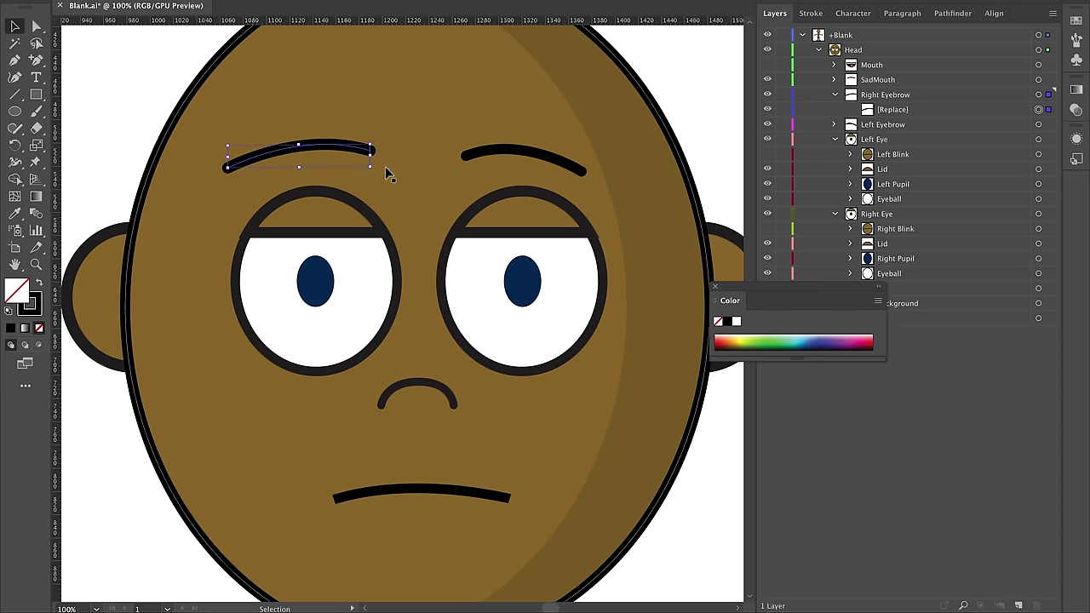
- Expand the Left Eyebrow layer, widen the left eyebrow curve and tilt its outer end downward
click(836, 125)
click(889, 139)
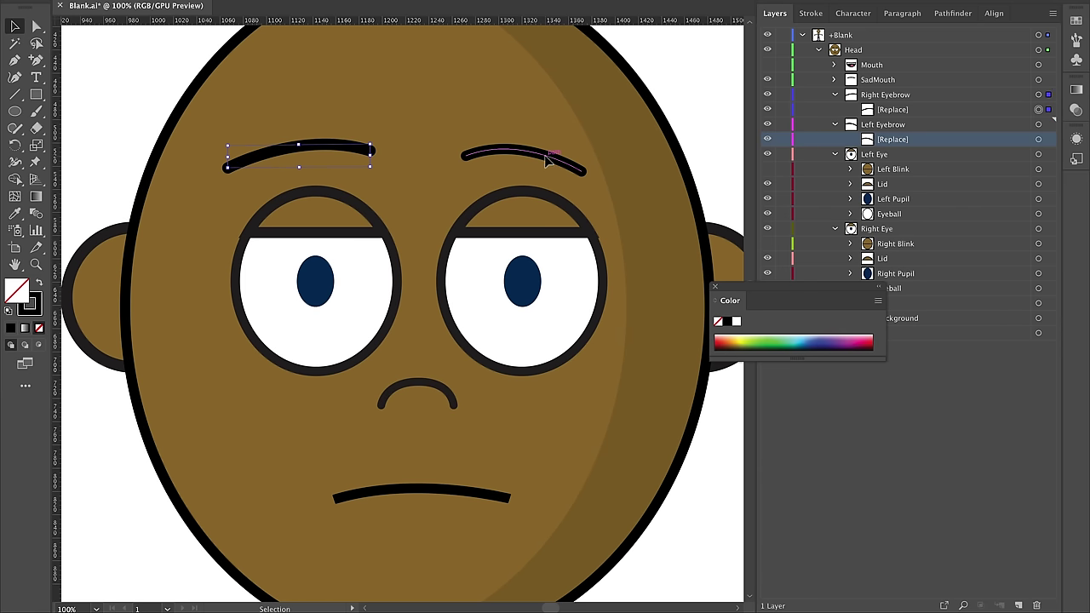
click(548, 160)
drag(586, 161, 619, 161)
- Rotate the right eyebrow so its outer end slopes downward, and duplicate it in the Head layer
click(246, 175)
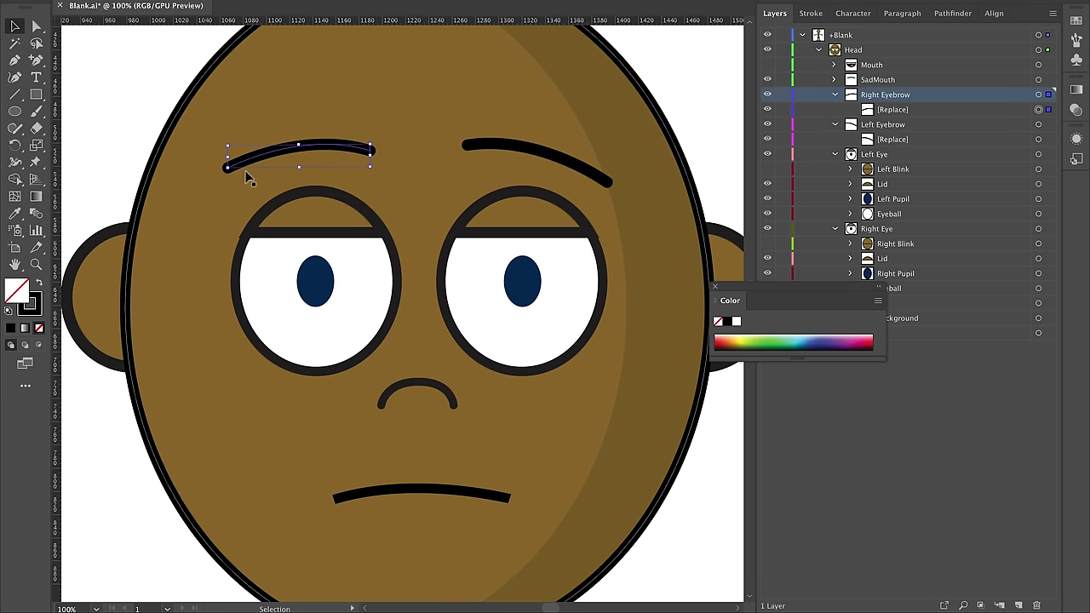
key(ctrl+z)
key(ctrl+z)
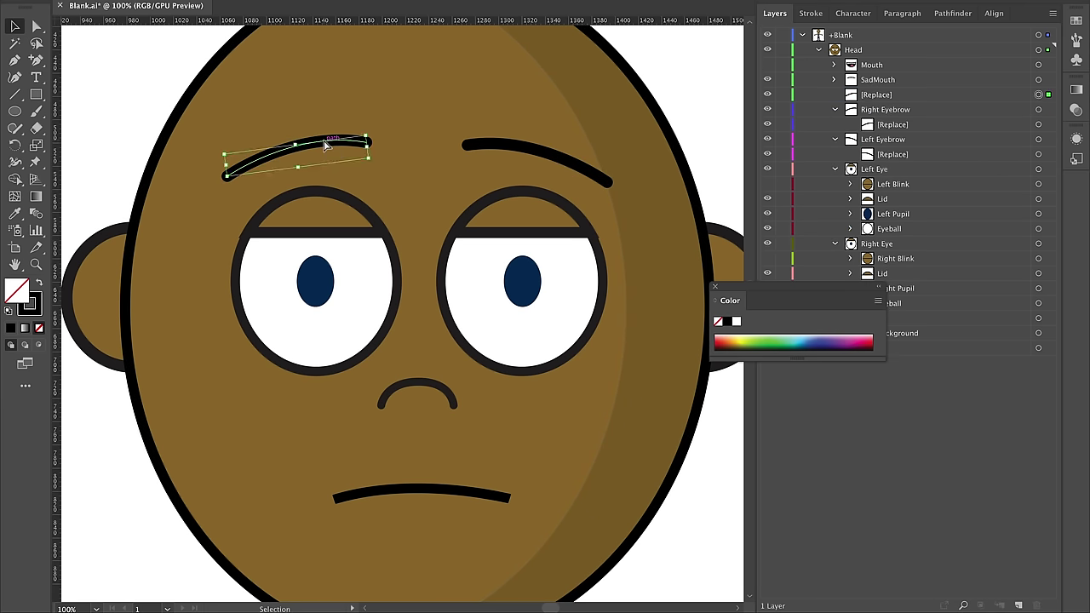
- Move the duplicated right eyebrow up the forehead and toward the nose, leaving the original in place
key(a)
key(v)
key(bracketright)
key(bracketright)
key(bracketright)
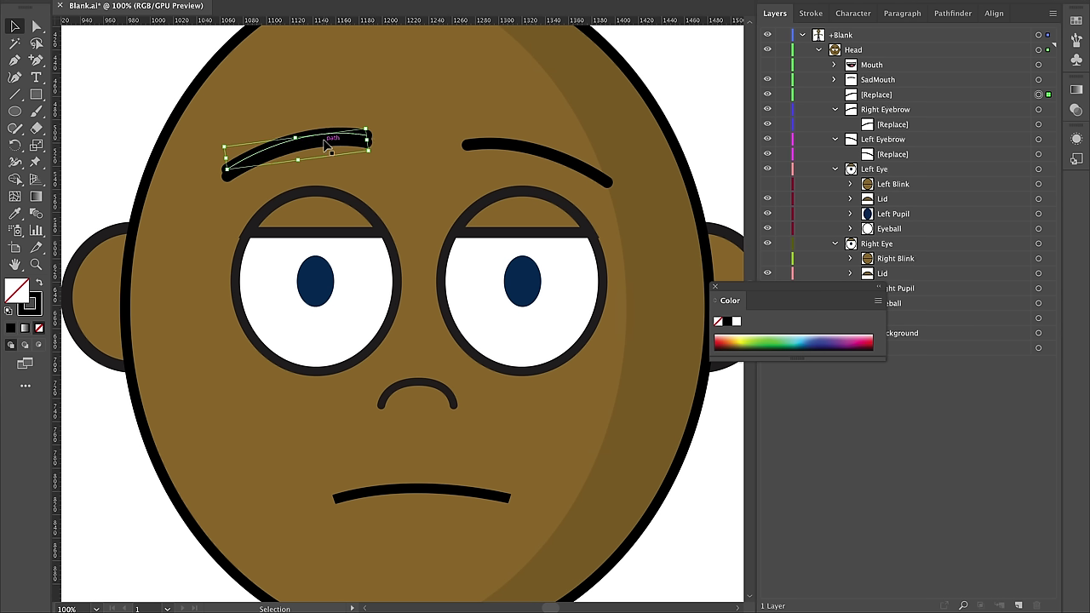
key(Up)
key(Up)
key(Up)
key(Up)
key(Up)
key(Up)
key(Up)
key(Up)
key(Up)
key(Up)
key(Up)
key(Up)
key(Up)
key(Up)
key(Up)
key(Up)
key(Up)
key(Up)
key(Up)
key(Up)
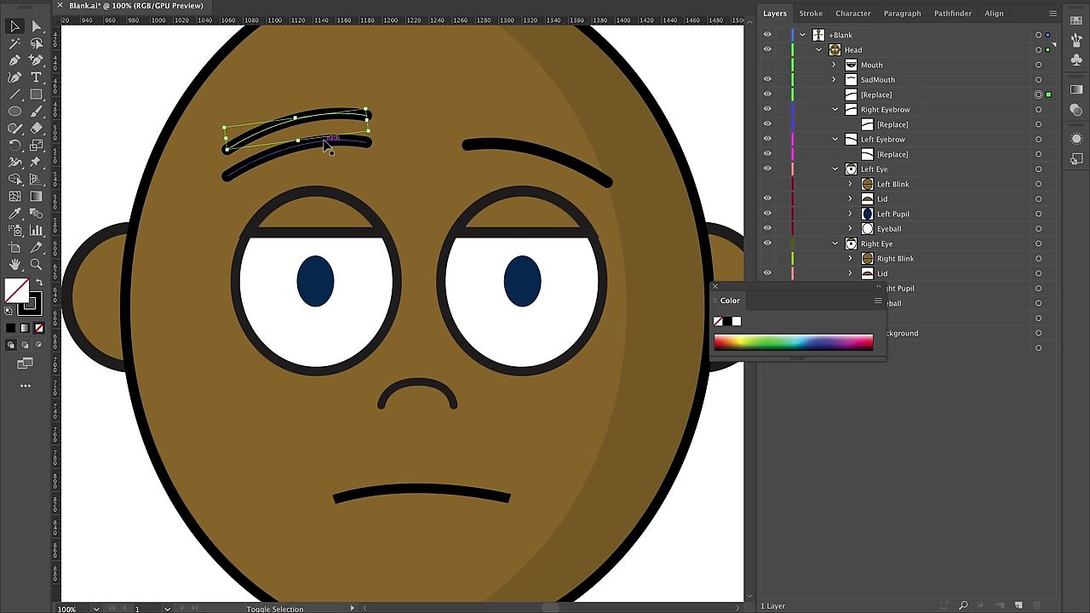
key(Right)
key(Right)
key(Right)
key(Right)
key(Right)
key(Right)
key(Right)
key(Right)
key(Right)
key(Right)
key(Right)
key(Right)
key(Right)
key(Right)
key(Right)
key(Right)
key(Right)
key(Right)
key(Right)
key(Right)
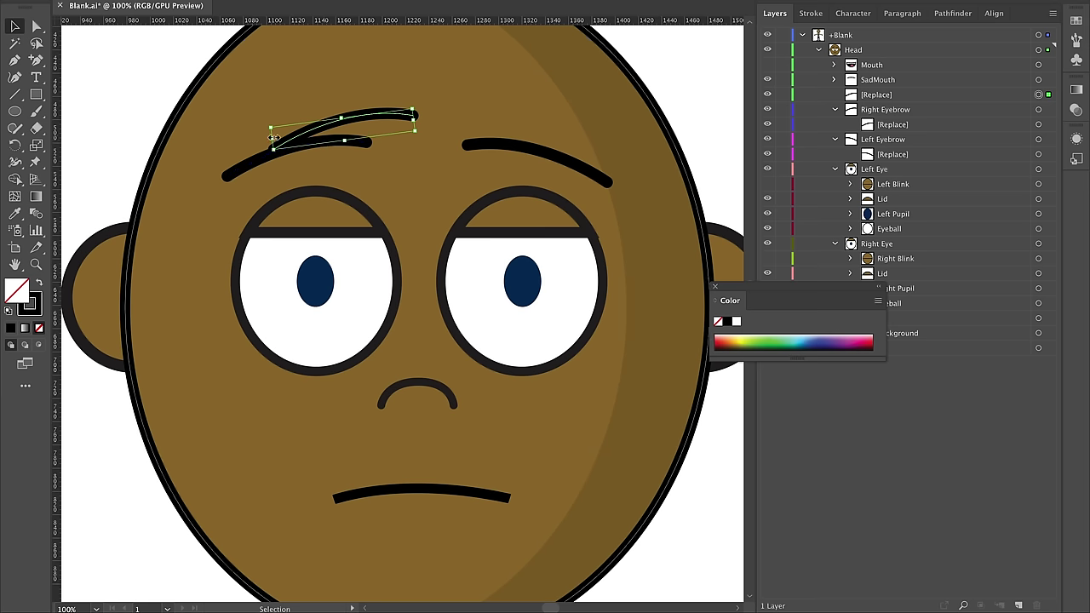
- Flip the duplicated eyebrow horizontally toward the left eye, and delete it
drag(274, 136, 564, 126)
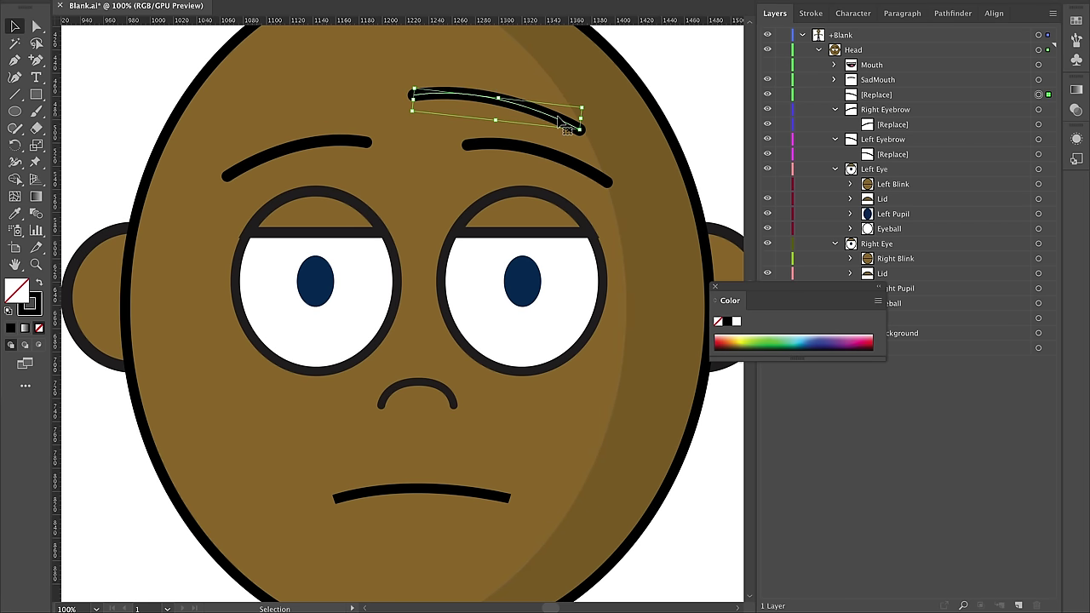
key(Delete)
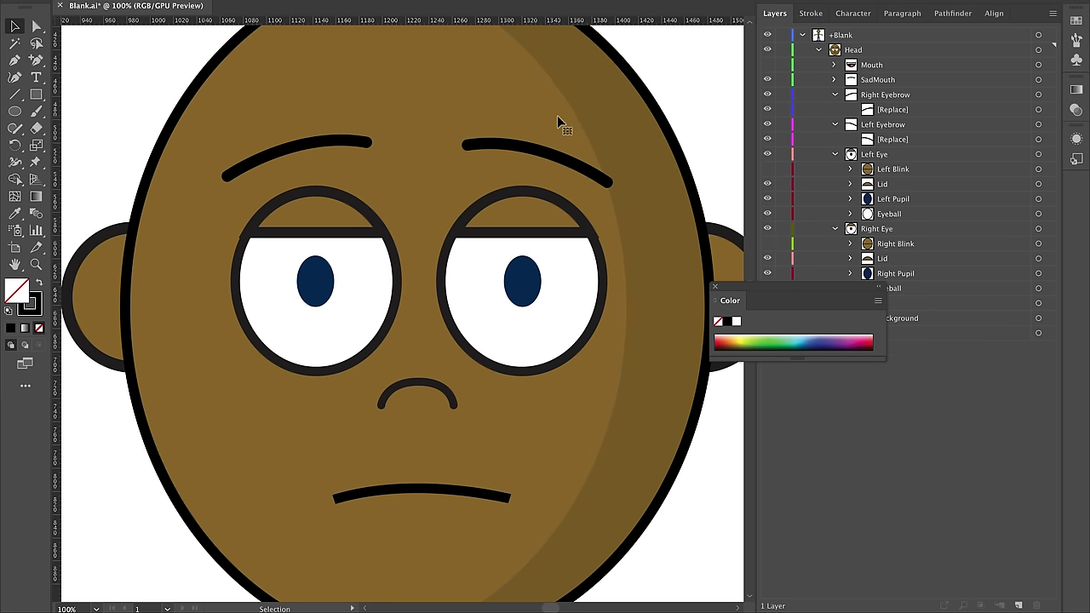
- Compare the Right Eyebrow and Left Eyebrow layers with their nested [Replace] artwork and the matching curves on the face
click(516, 151)
click(516, 151)
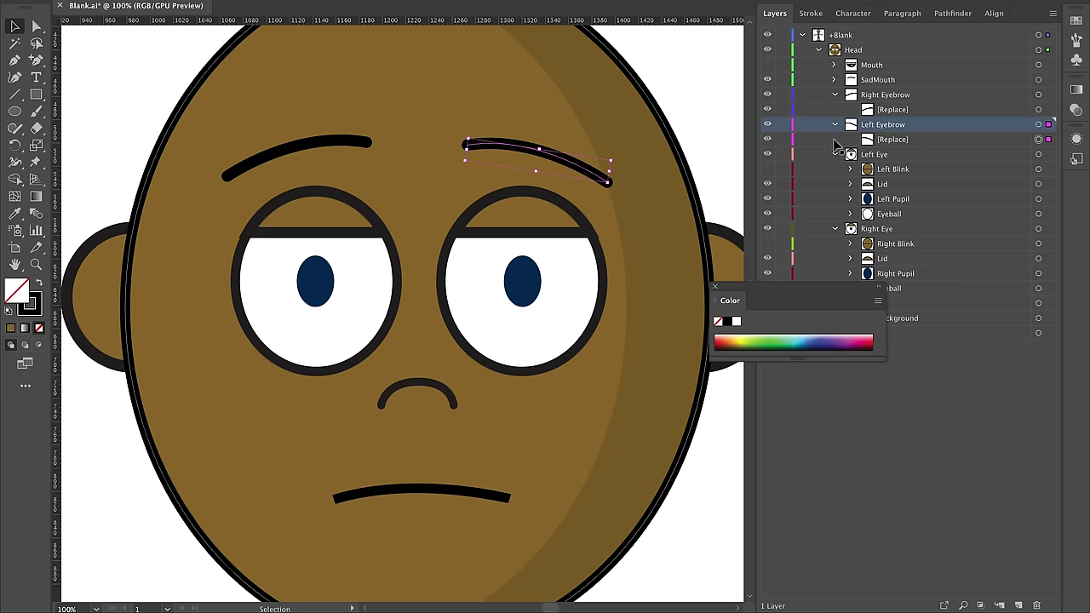
click(891, 96)
click(901, 111)
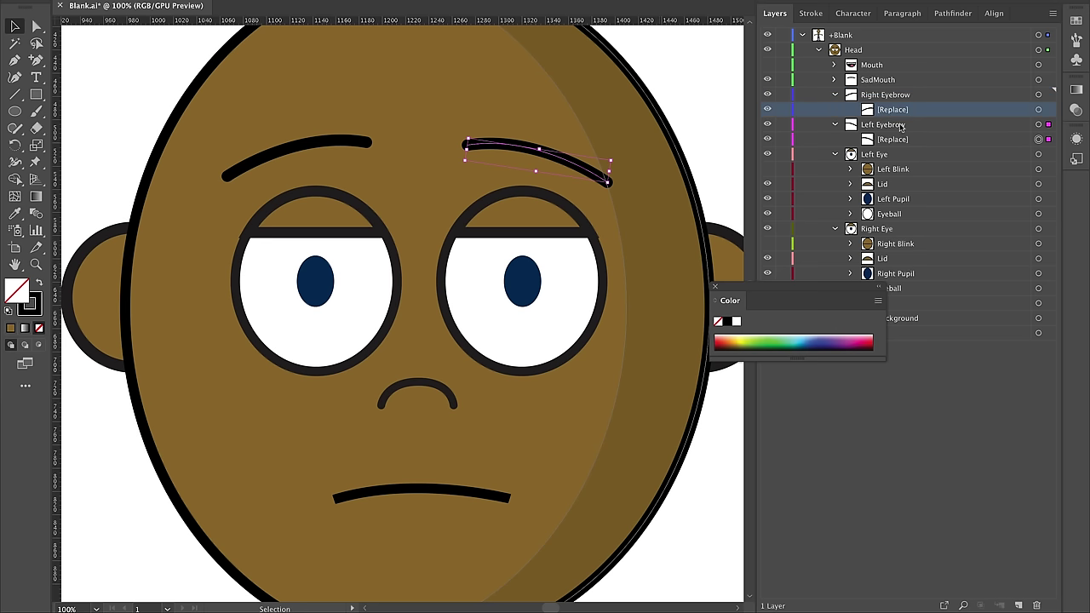
click(898, 141)
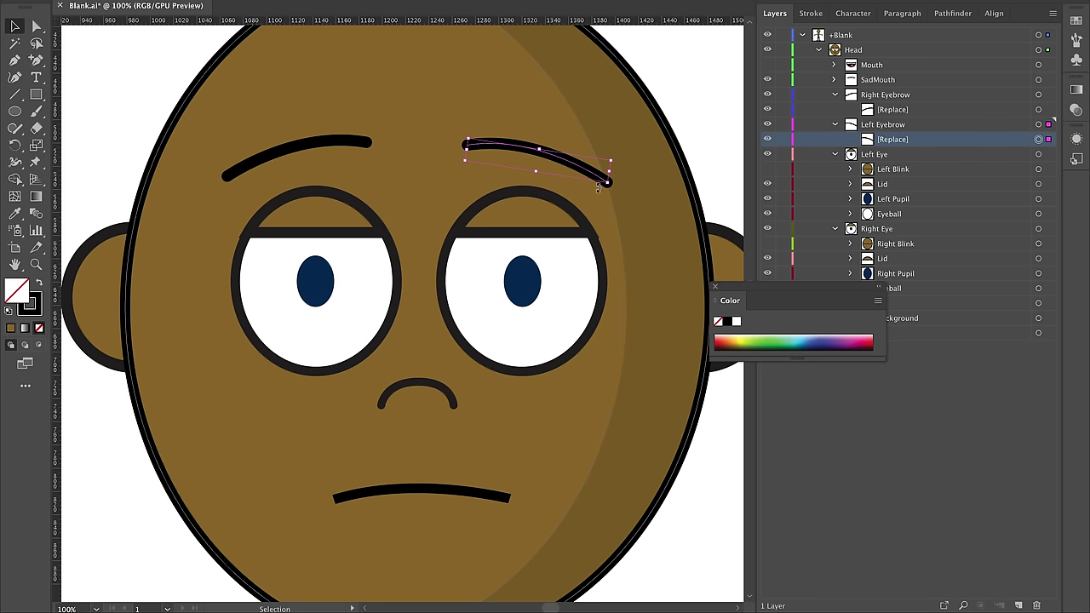
click(884, 126)
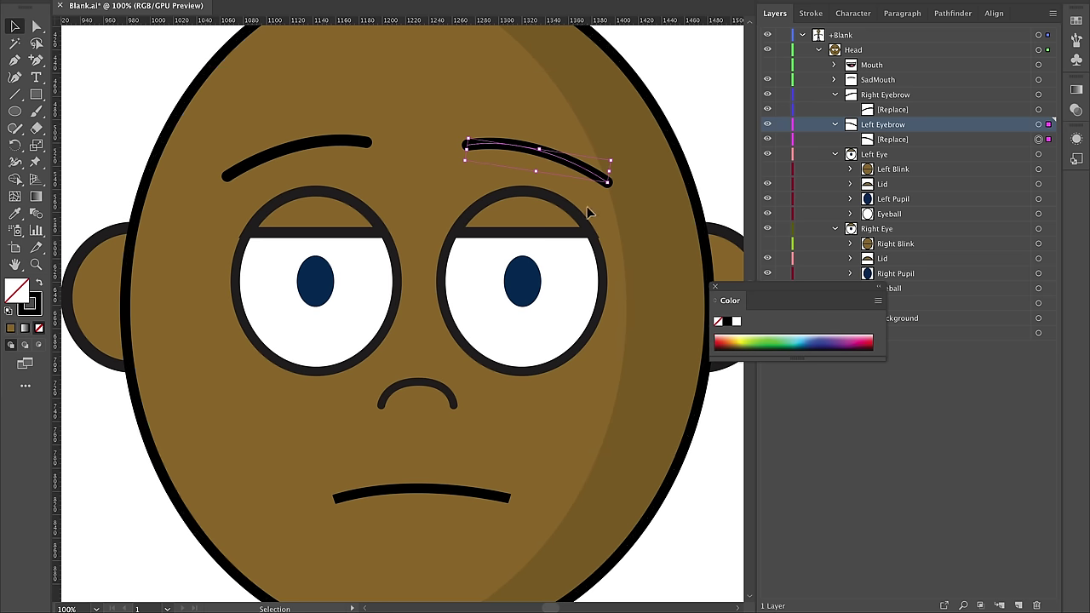
click(897, 95)
click(901, 109)
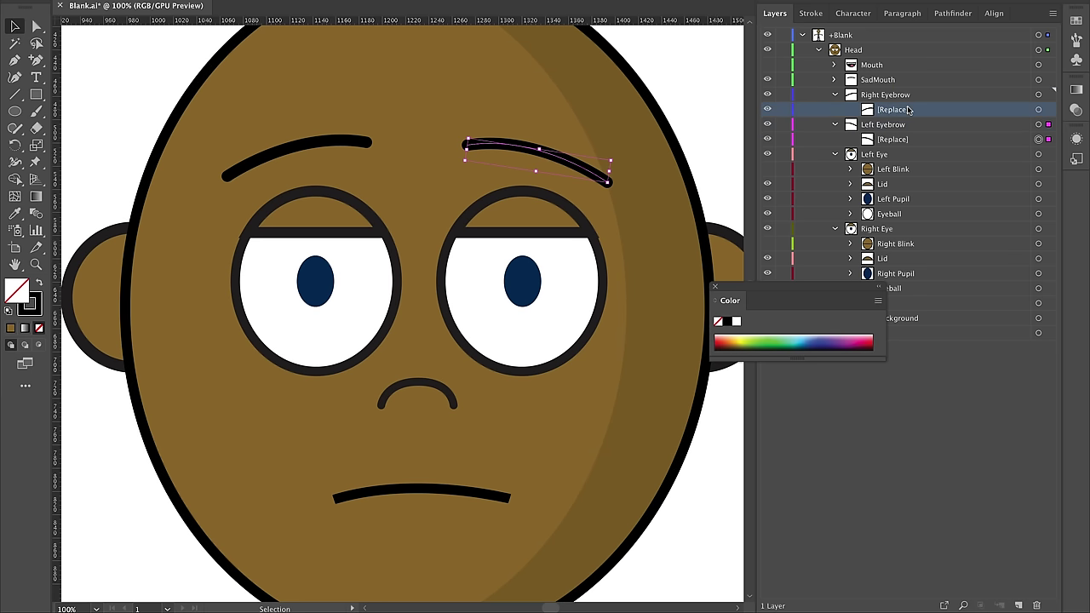
click(349, 146)
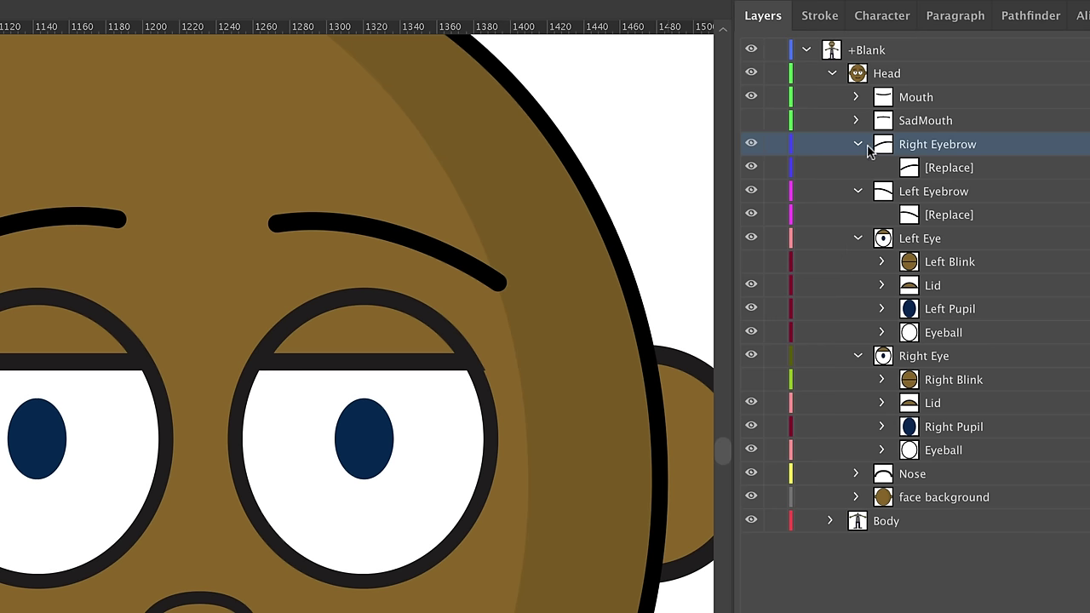
- Collapse the Right Eyebrow and Left Eyebrow layers and select the Left Eye layer
click(835, 95)
click(857, 167)
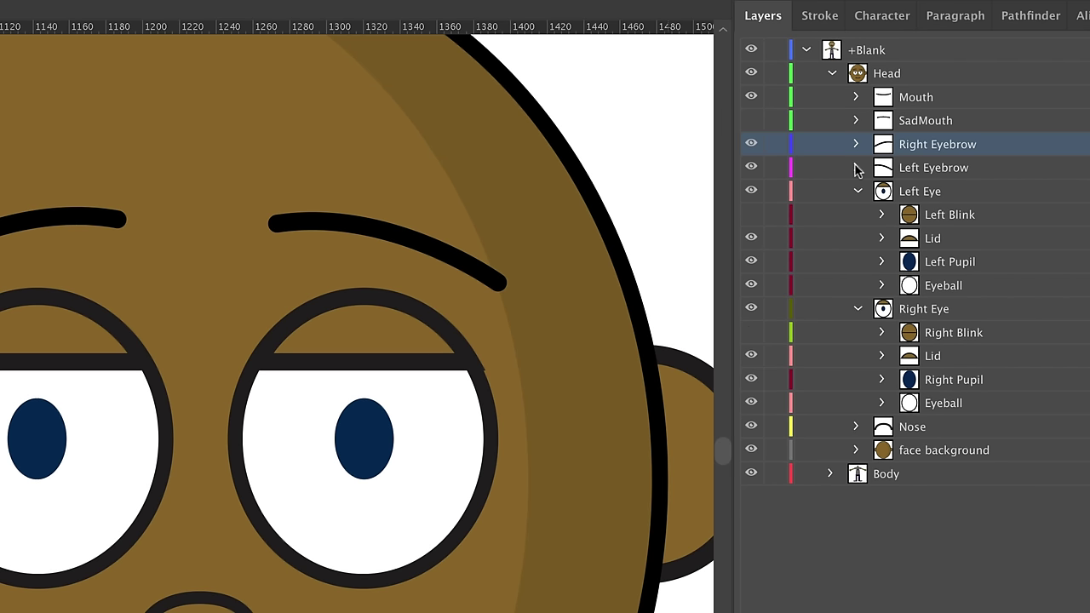
click(945, 191)
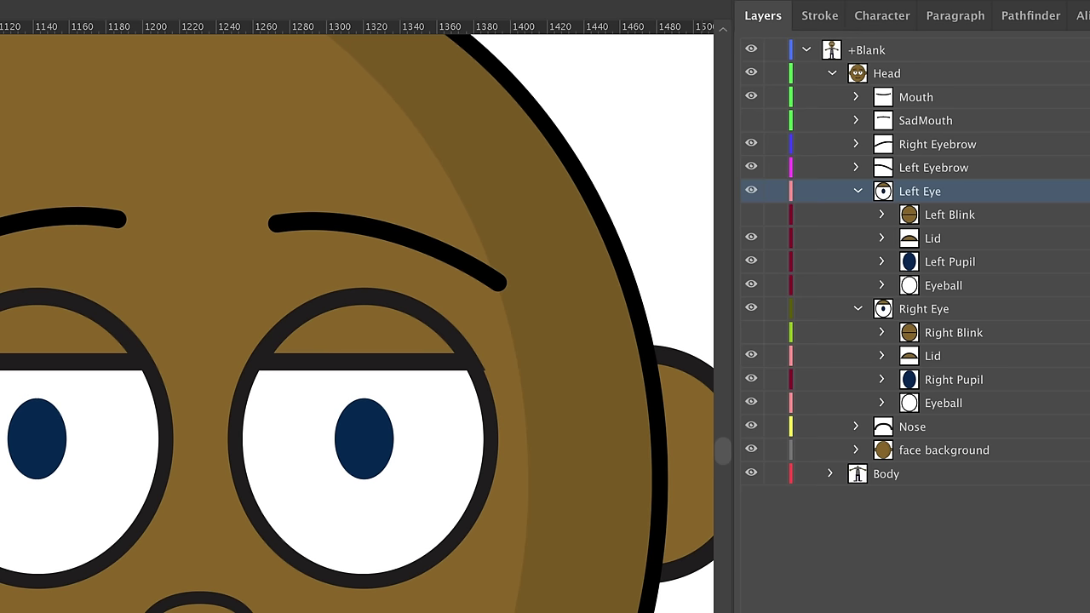
- Try moving the left pupil up and outward, undo the move, and clear the selection
drag(318, 445, 514, 313)
key(ctrl+z)
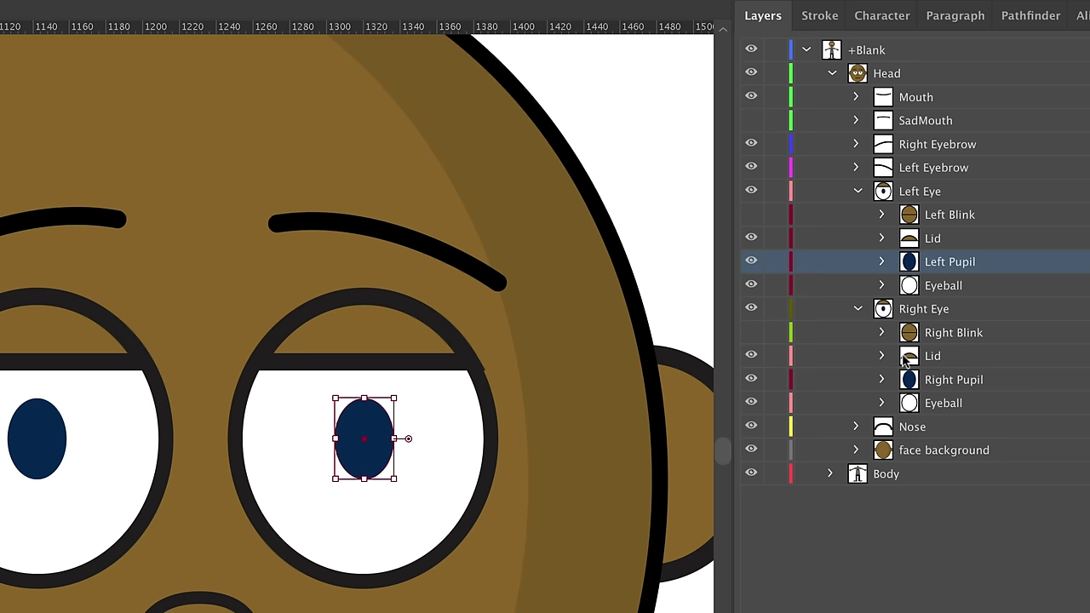
click(628, 133)
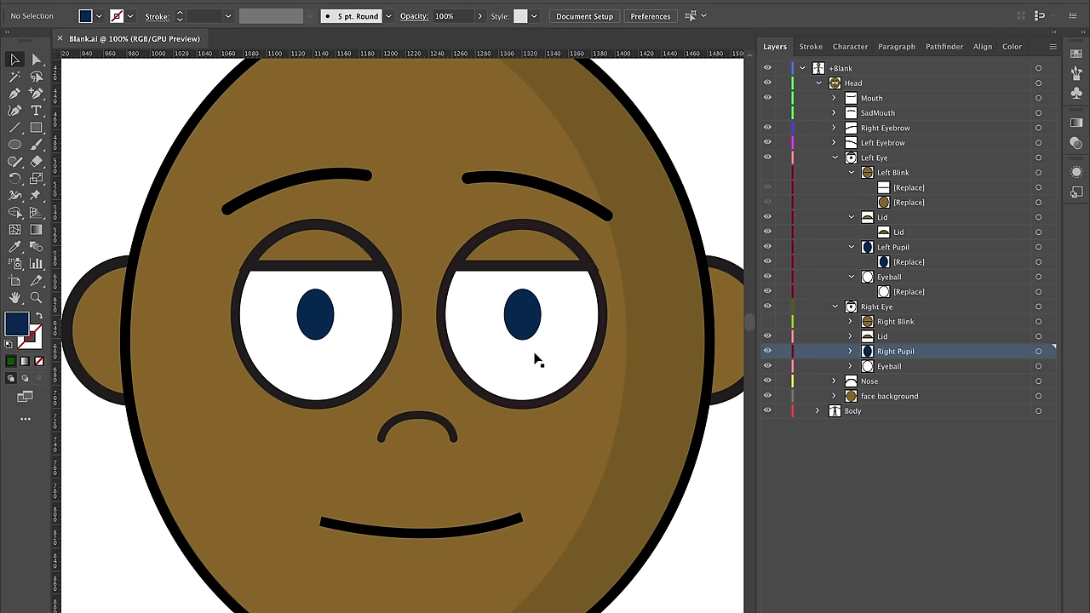
- Change the right pupil's fill color from blue to dark green
click(326, 326)
double_click(16, 324)
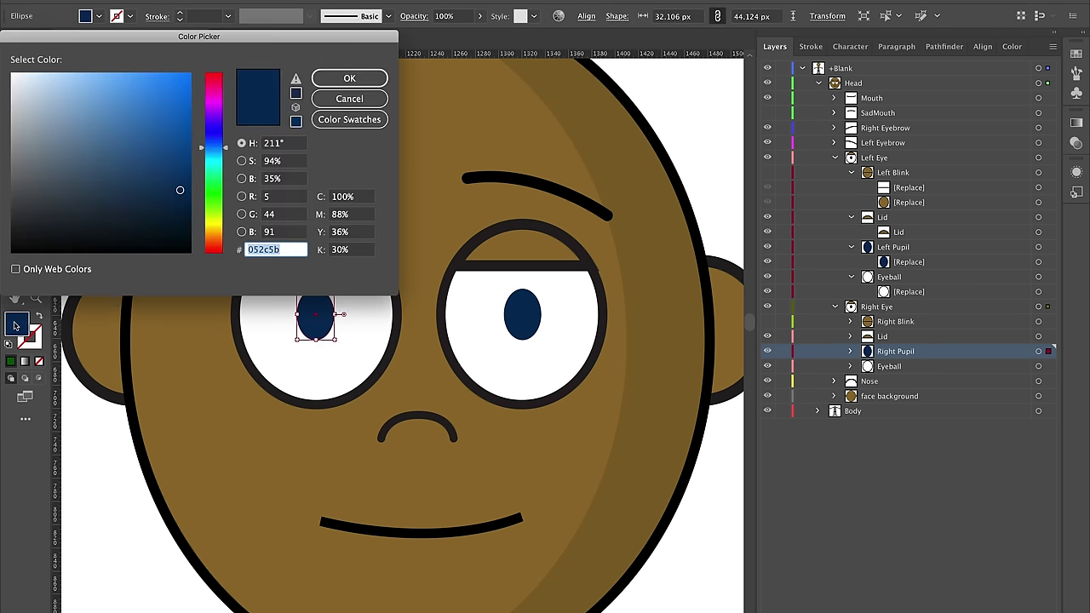
drag(204, 194, 214, 191)
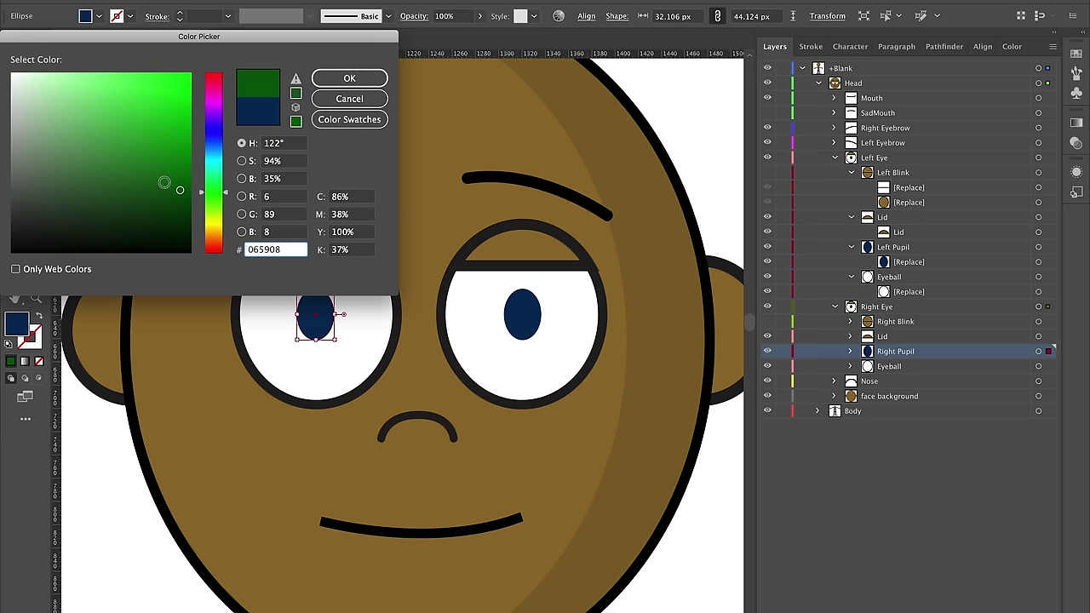
click(349, 77)
- Change the left pupil's fill to dark green #224f0b and deselect it
click(522, 315)
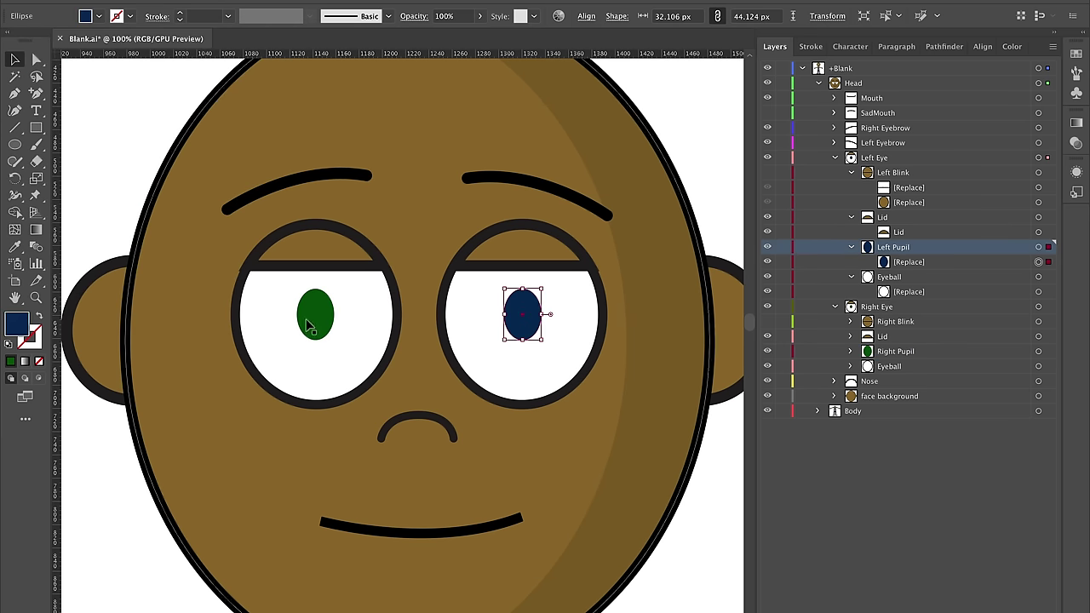
double_click(17, 324)
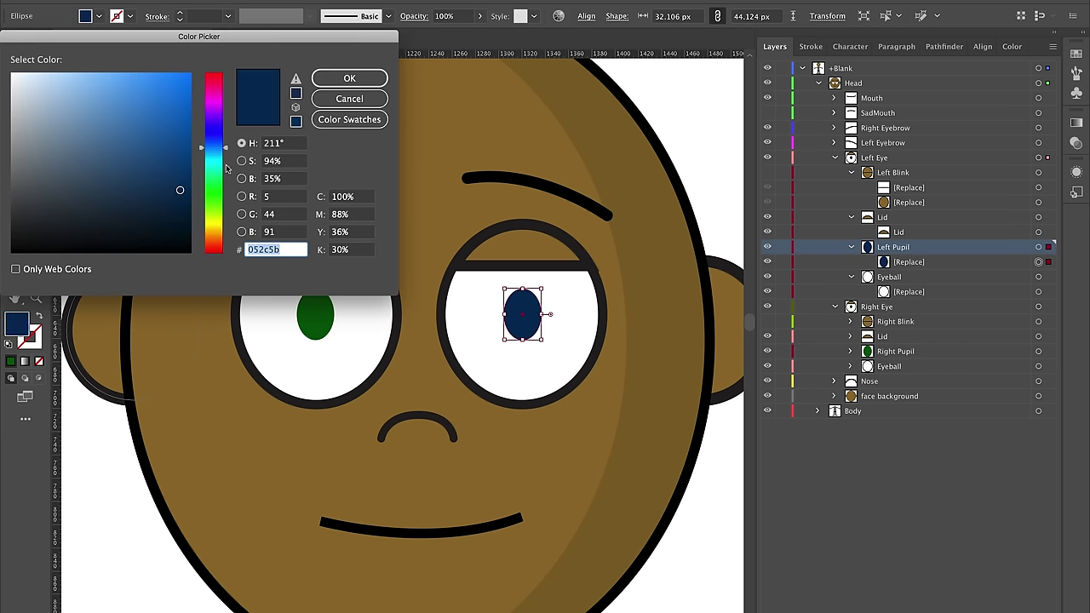
click(211, 203)
click(167, 197)
click(383, 81)
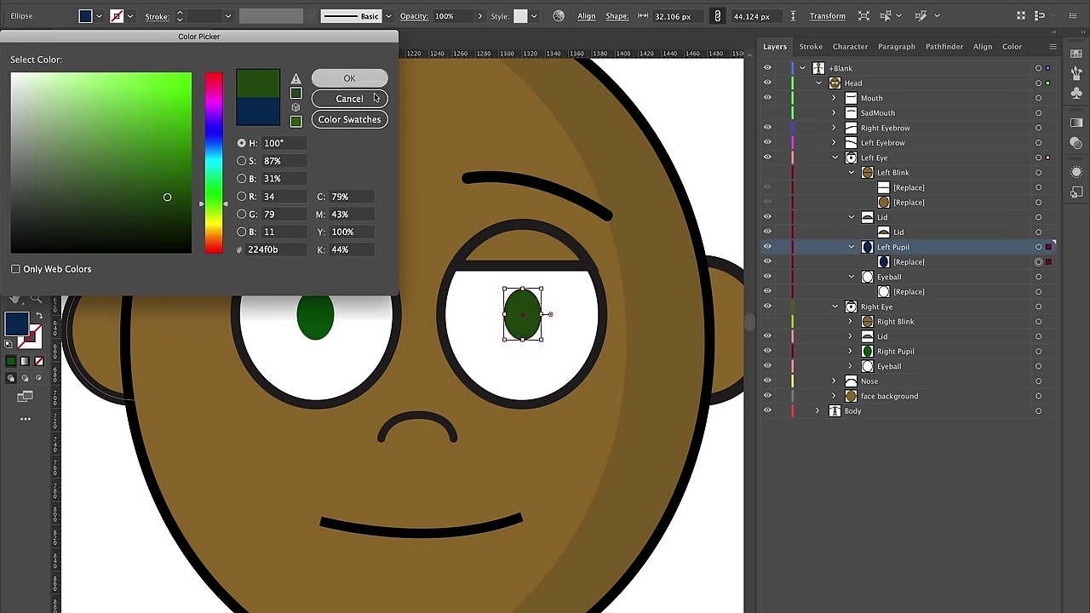
click(142, 146)
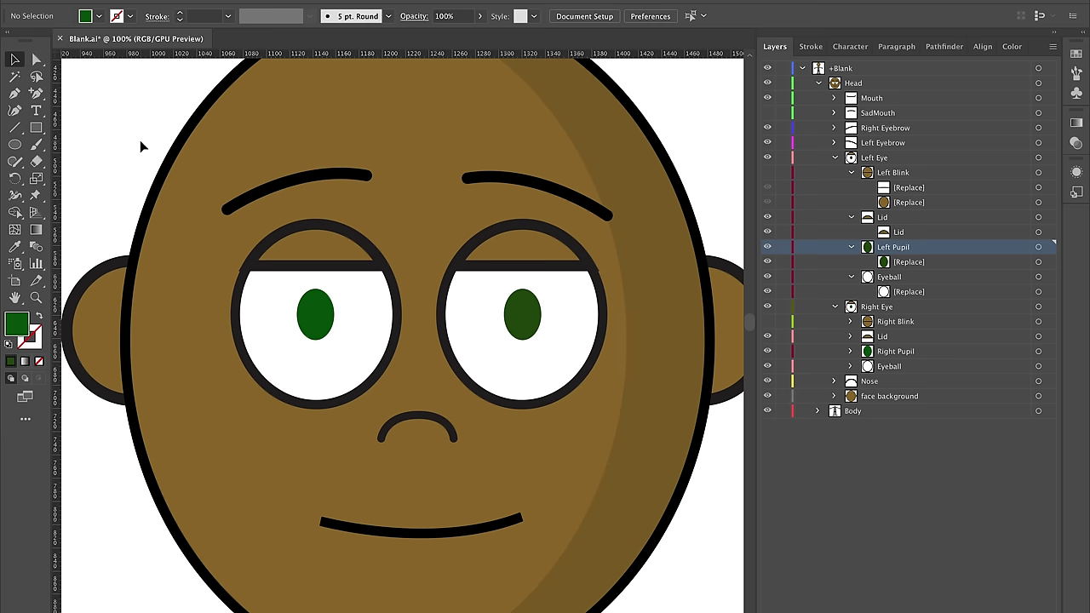
- Delete the pupil, lid and eyeball artwork of the left eye, keeping its layers
click(531, 329)
key(Delete)
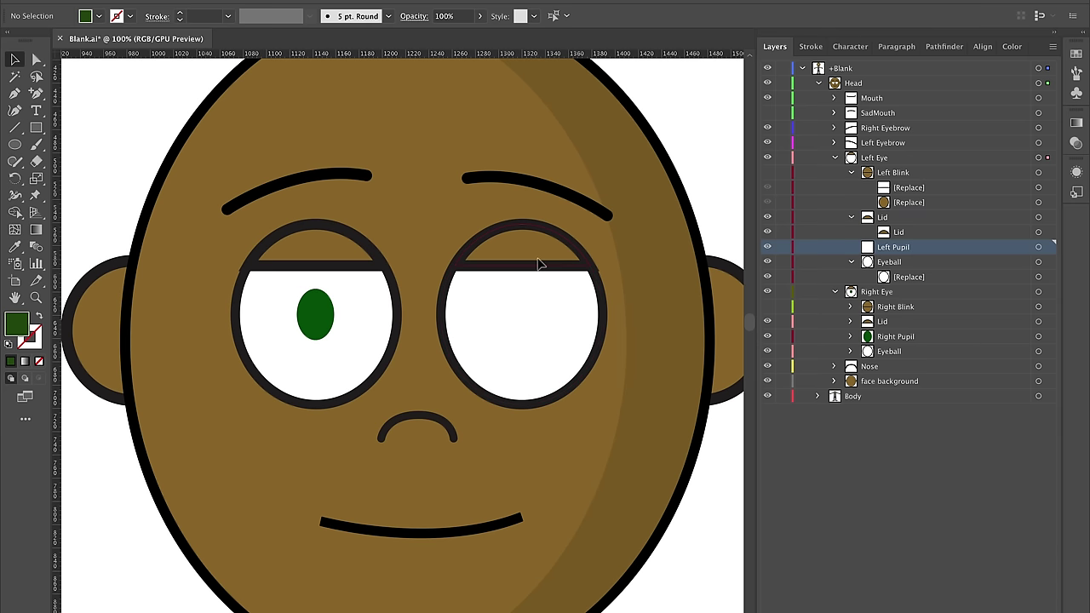
click(538, 266)
key(Delete)
key(Delete)
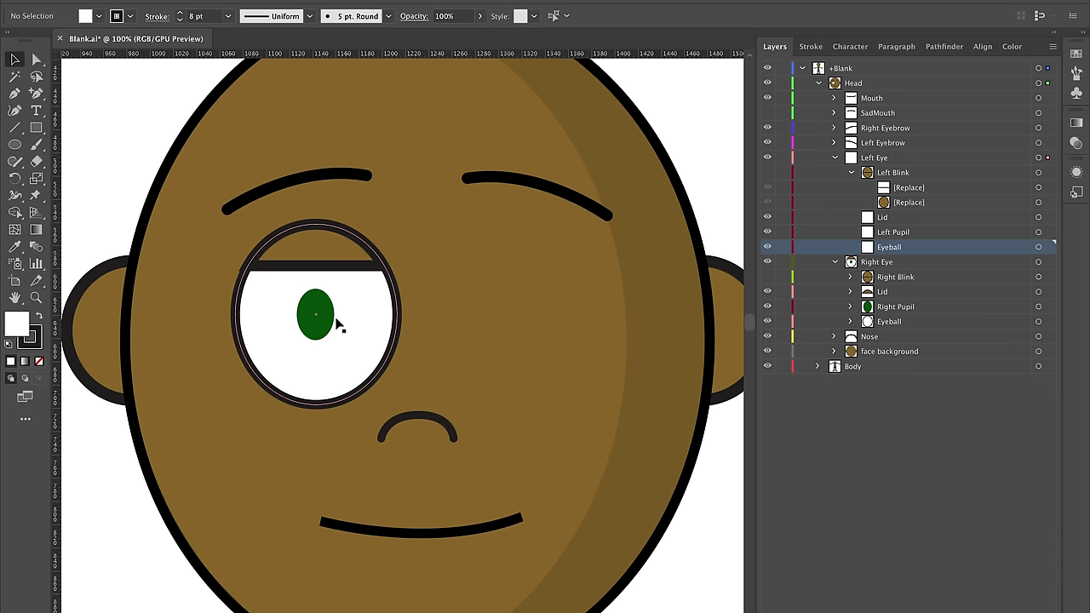
- Delete the pupil, eyeball and lid artwork of the right eye, keeping its layers
click(328, 322)
key(Delete)
click(329, 326)
key(Delete)
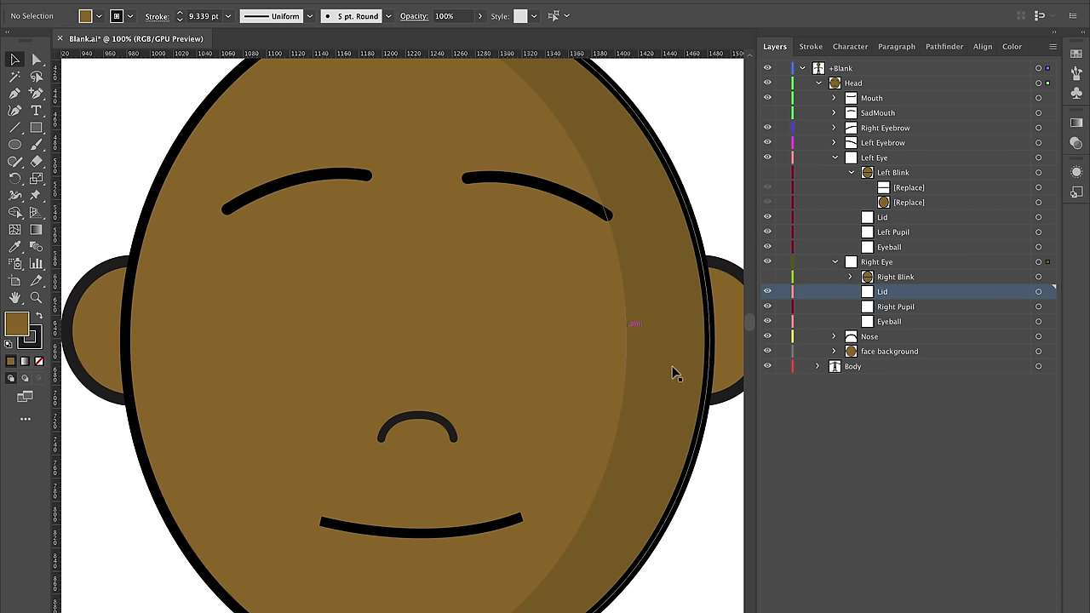
- Expand the Right Blink layer and make both Left Blink and Right Blink visible
click(852, 277)
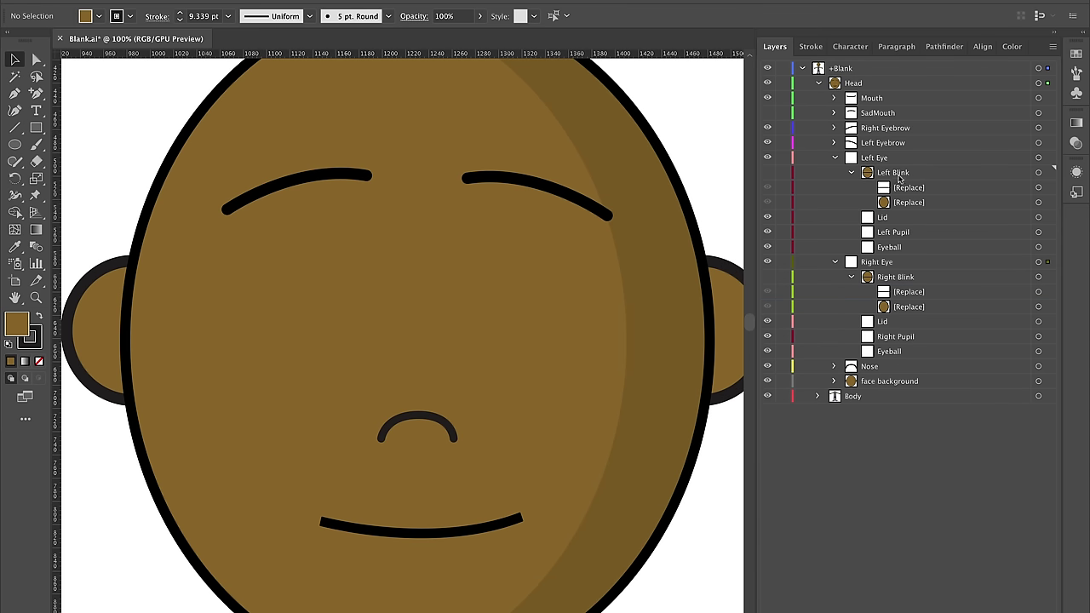
click(767, 173)
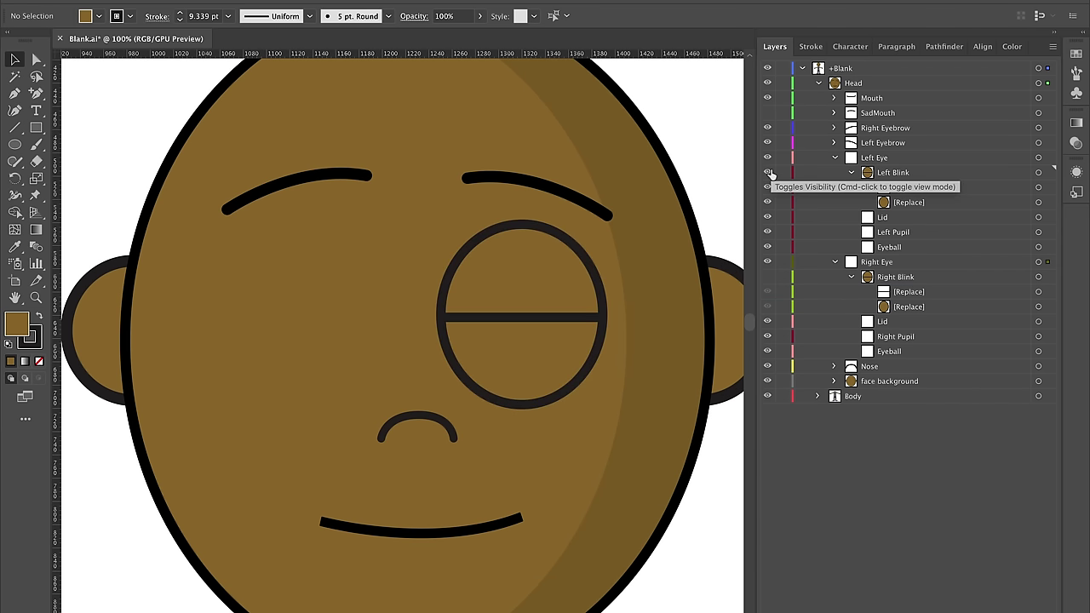
click(767, 277)
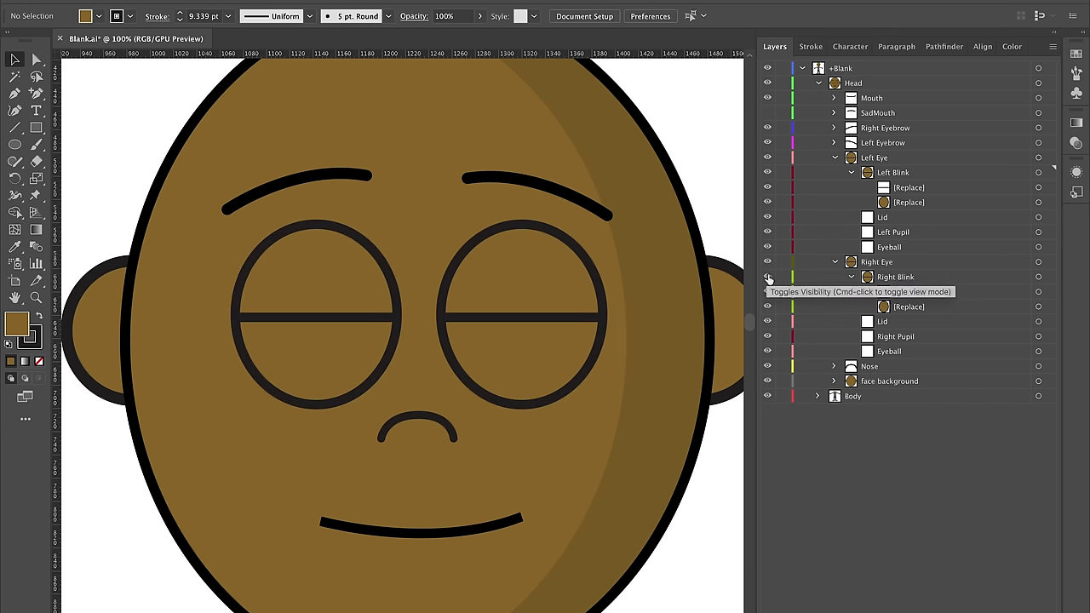
- Delete the horizontal line and oval artwork from both the Left Blink and Right Blink layers
click(556, 319)
key(Delete)
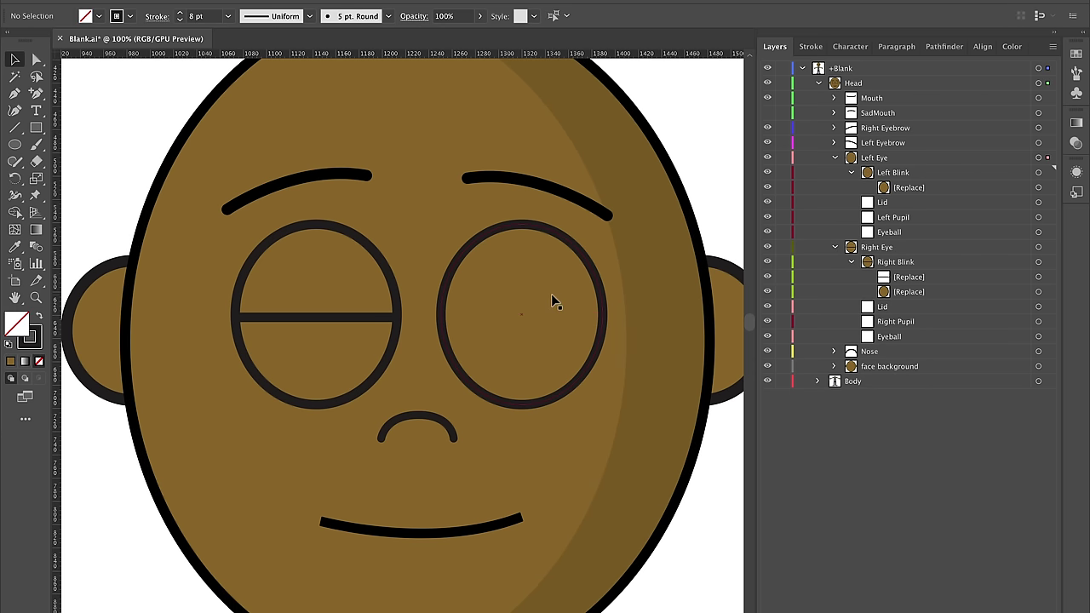
click(553, 298)
key(Delete)
click(300, 320)
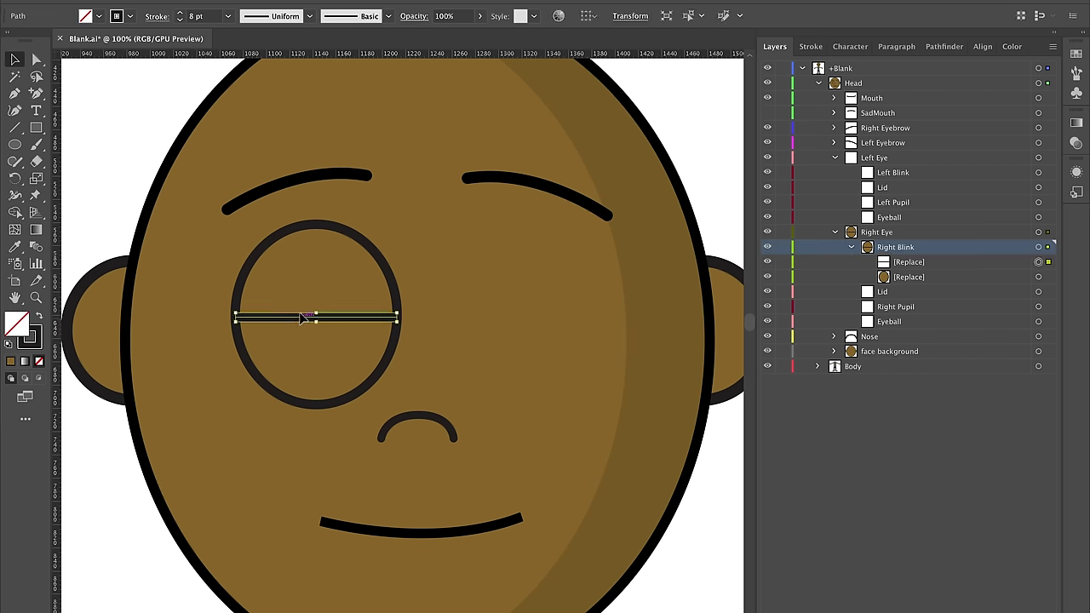
key(Delete)
click(311, 300)
key(Delete)
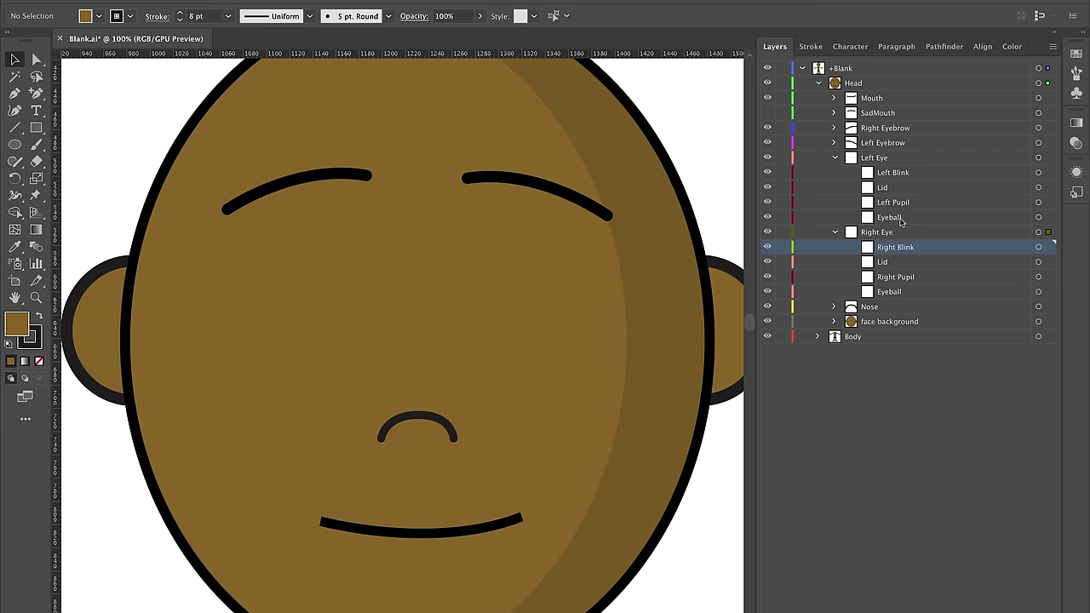
- Draw a white ellipse about 126 by 135 px on the left eye's Eyeball layer and position it beneath the left eyebrow
click(892, 220)
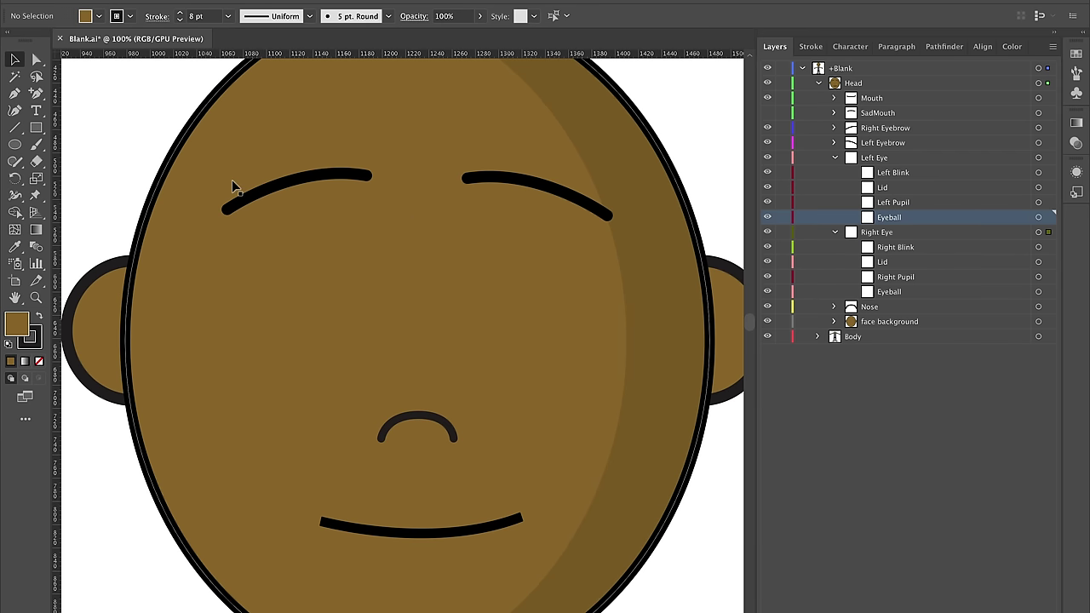
click(16, 147)
double_click(18, 330)
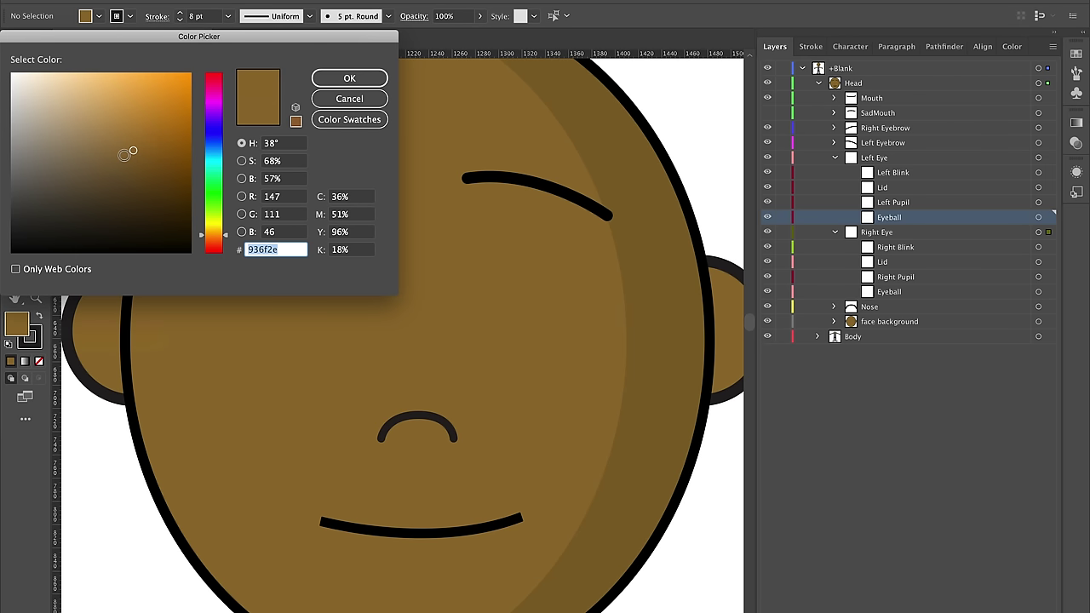
drag(127, 150, 12, 73)
click(344, 78)
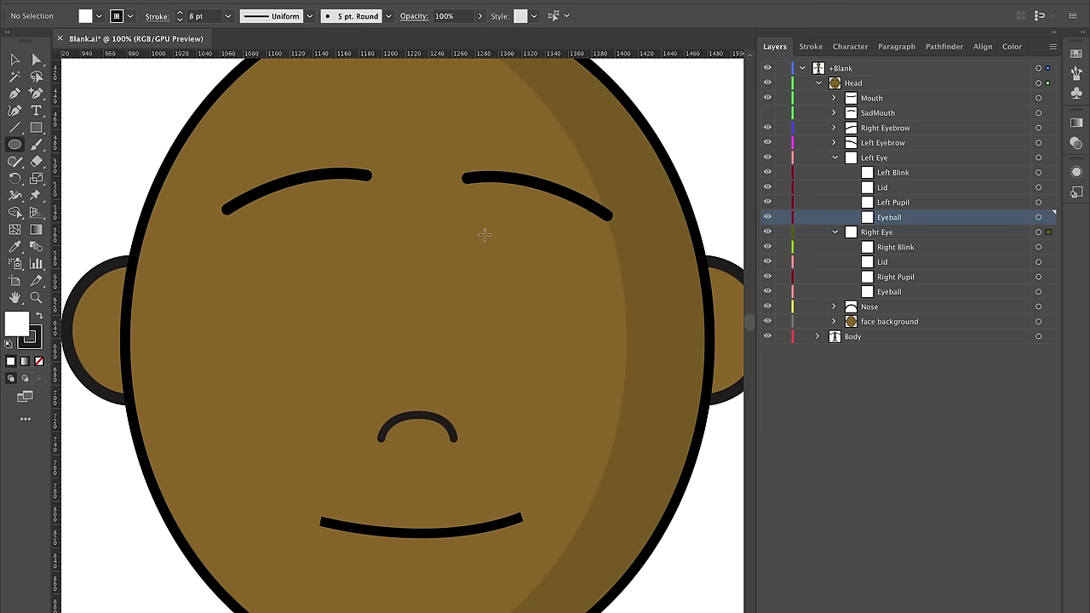
drag(483, 234, 629, 390)
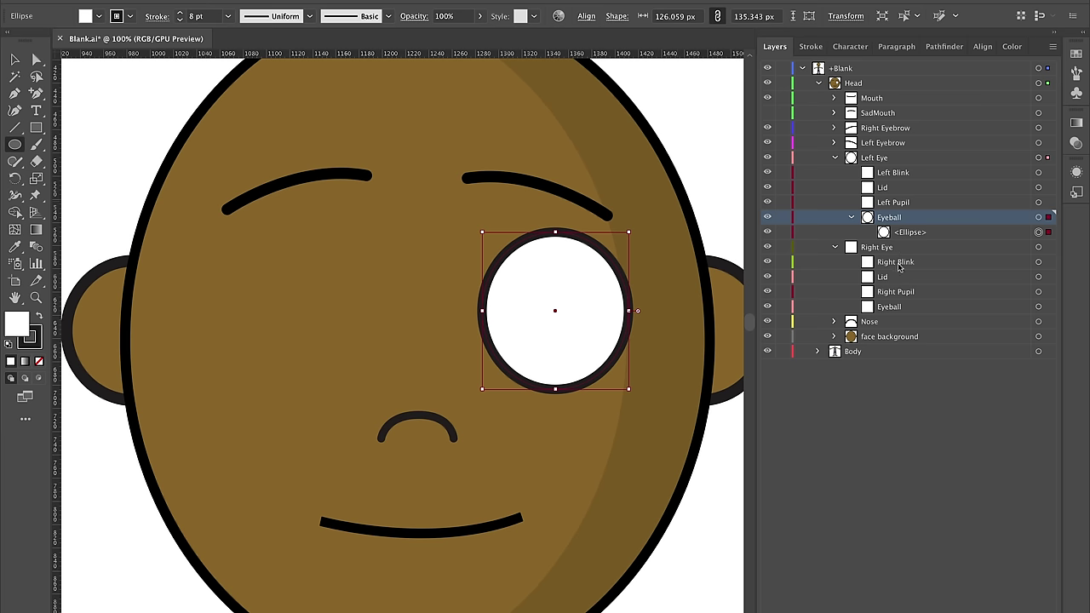
key(v)
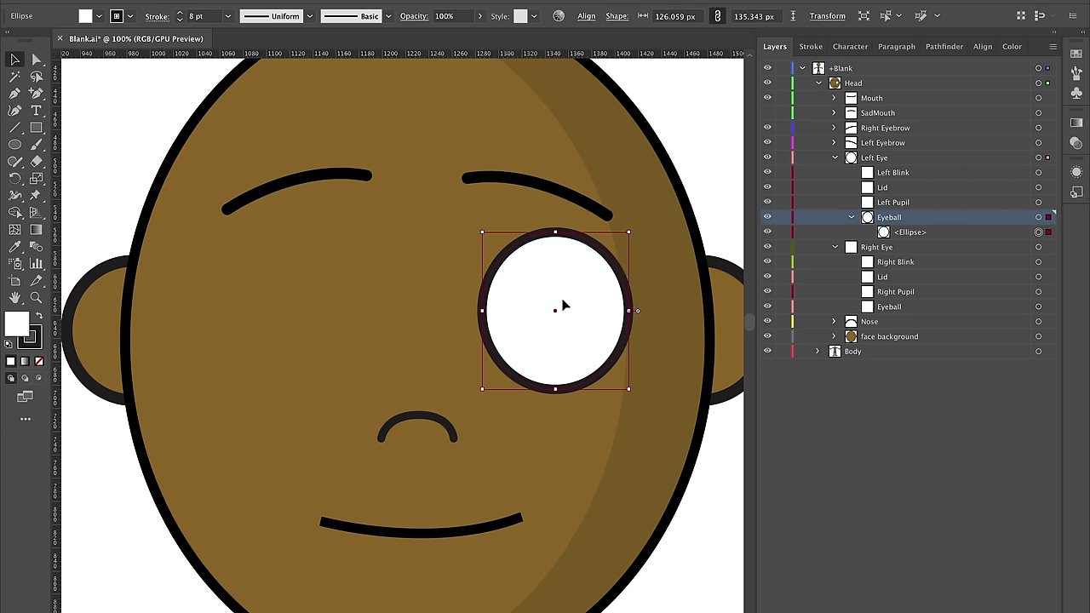
mouse_move(562, 304)
mouse_down()
mouse_move(545, 299)
mouse_move(562, 295)
mouse_up()
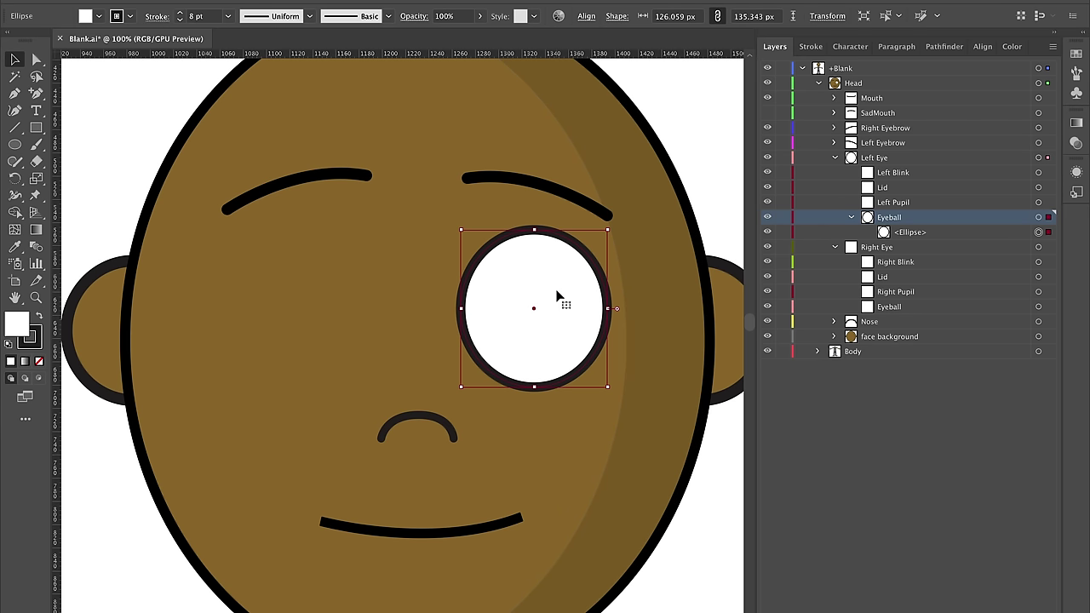
- Copy the left eyeball in place into the right eye's Eyeball layer and shift the copy horizontally beneath the right eyebrow
key(super)
click(893, 308)
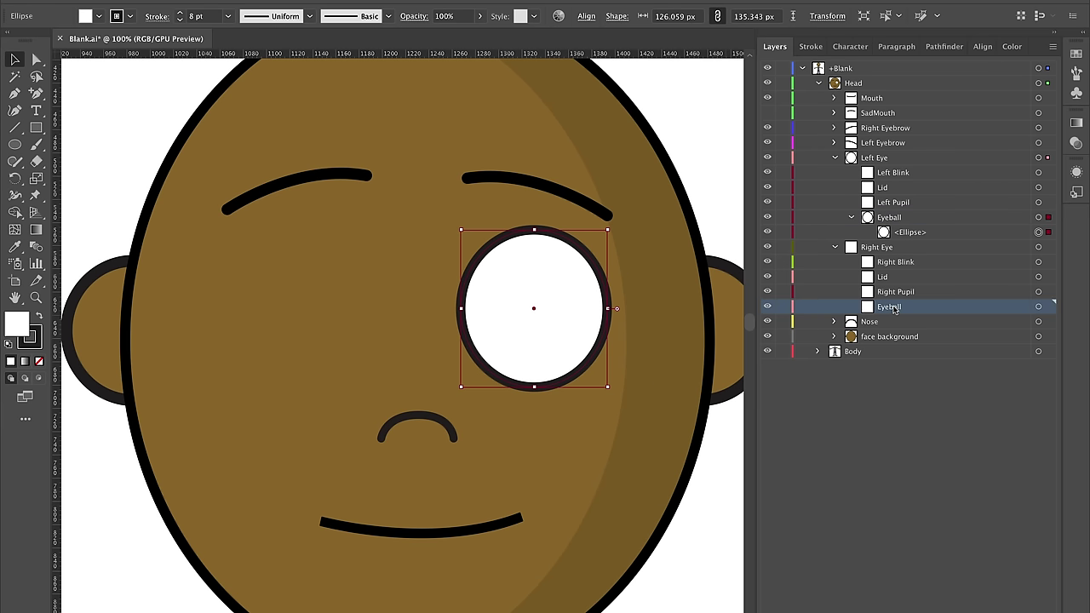
key(ctrl+shift+o)
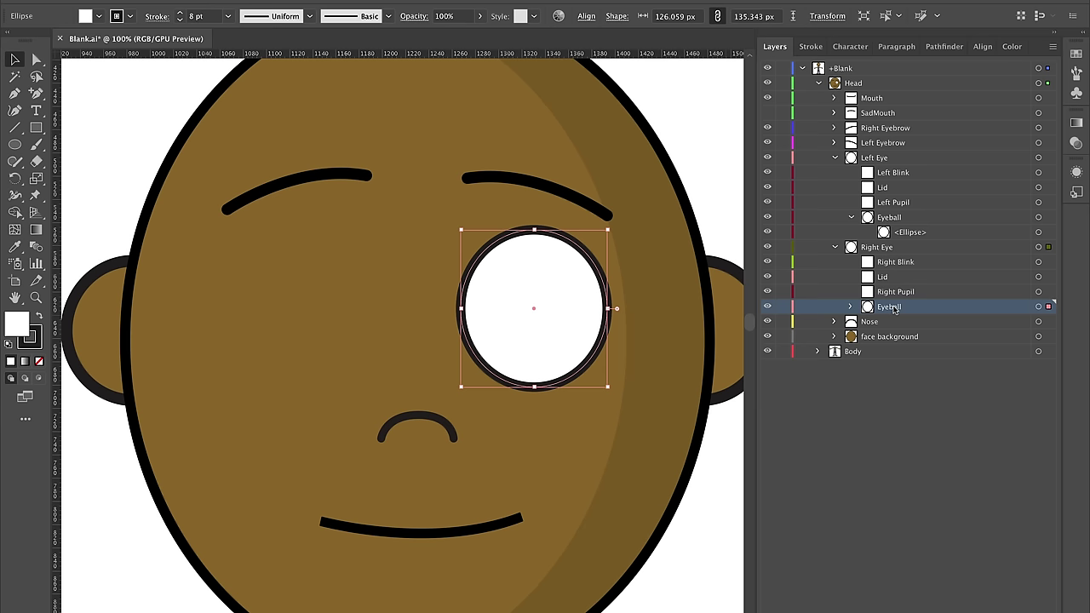
key(shift+Left)
key(shift+Left)
key(shift+Left)
key(shift+Left)
key(shift+Left)
key(shift+Left)
key(shift+Left)
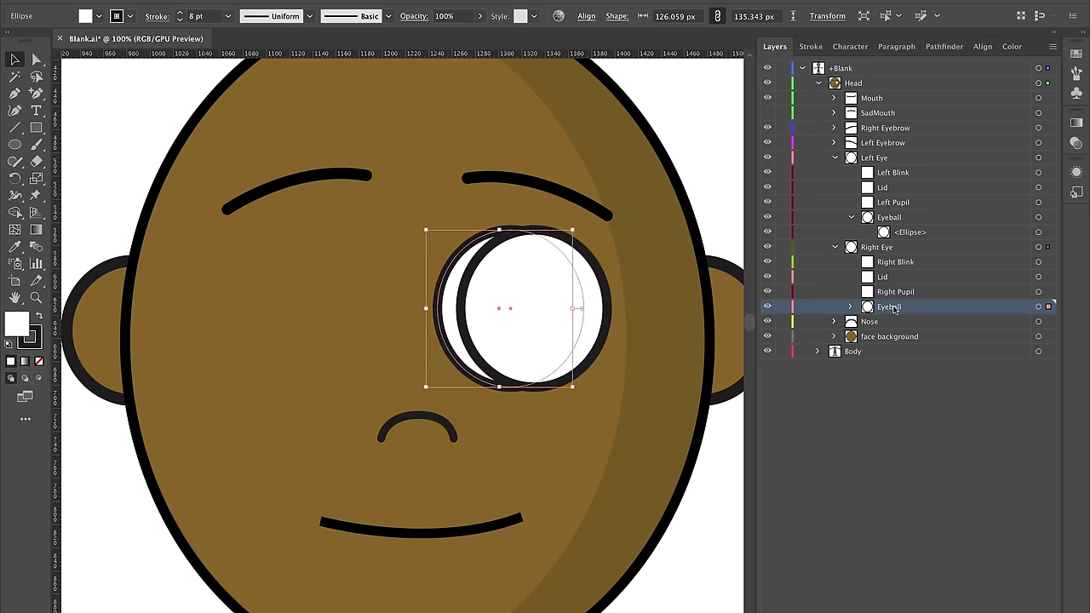
key(shift+Left)
key(shift+Left)
key(shift+Left)
key(shift+Left)
key(shift+Left)
key(shift+Left)
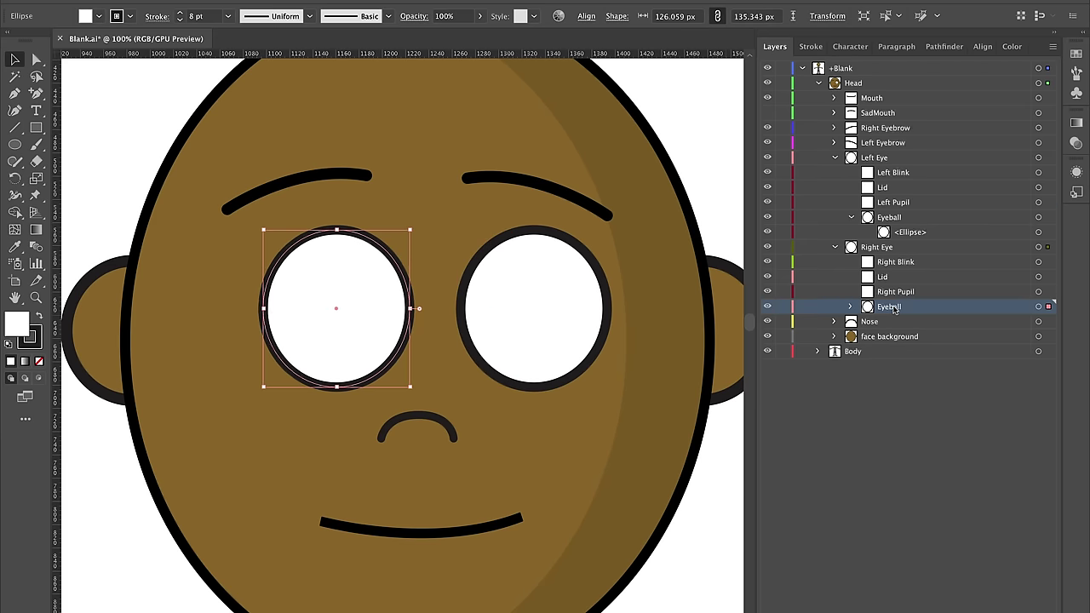
key(Left)
key(Left)
key(Left)
key(Left)
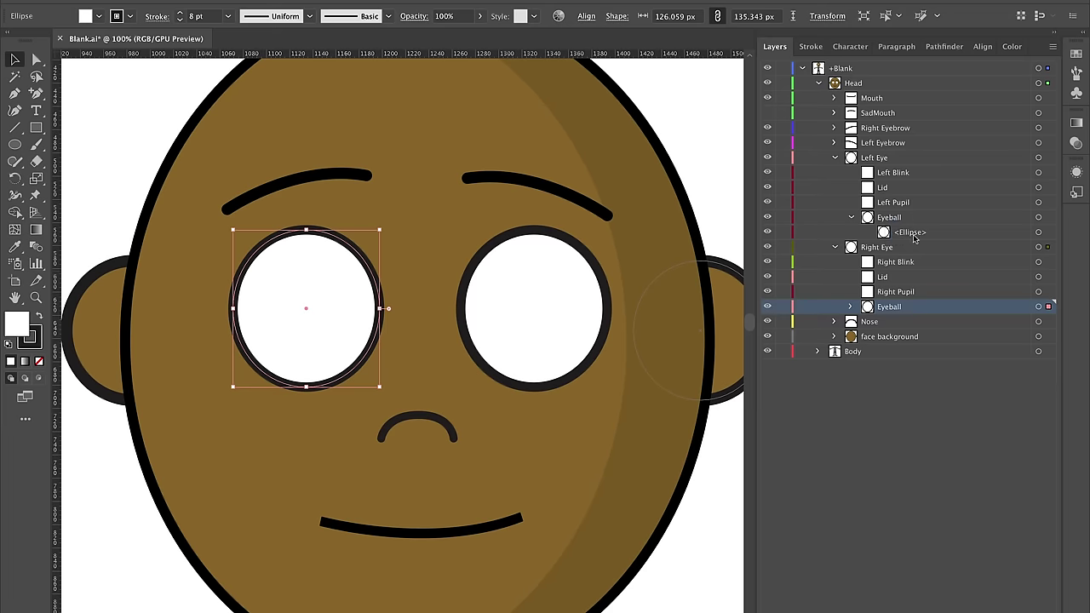
click(850, 308)
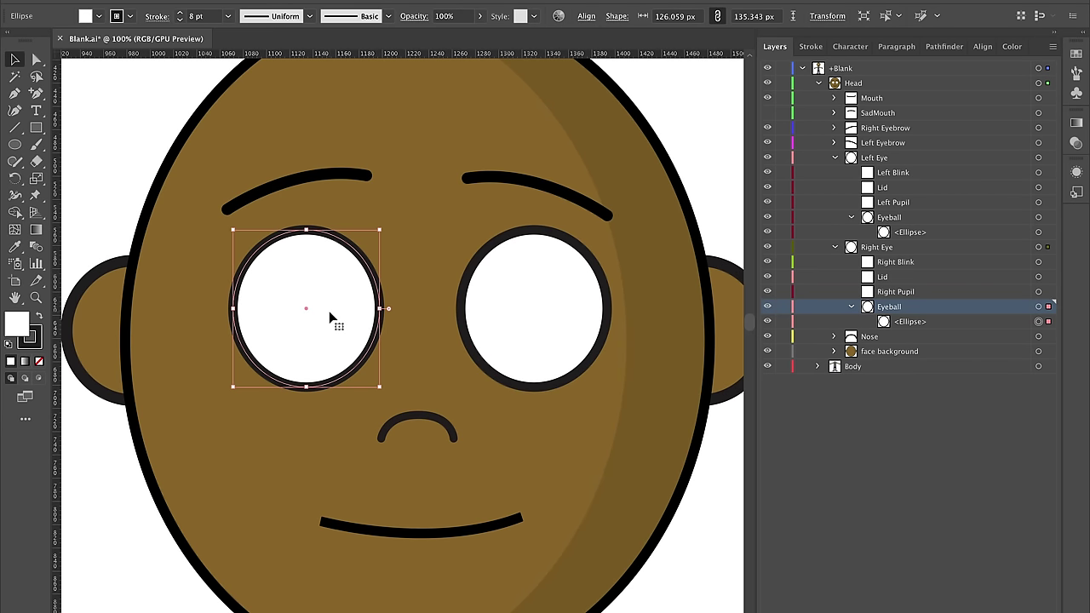
key(Right)
key(Right)
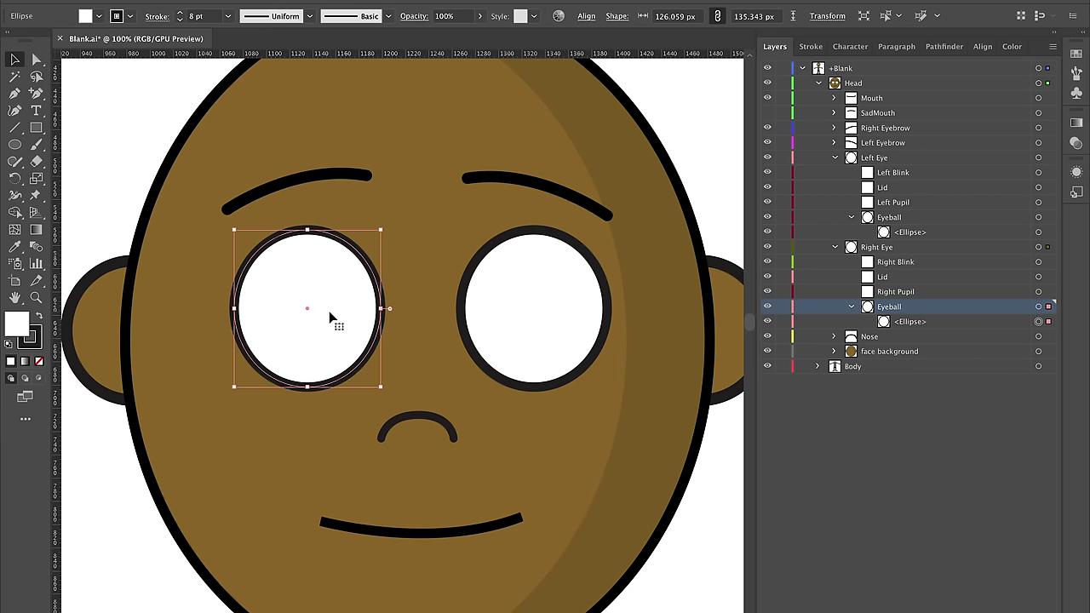
key(ctrl+shift+a)
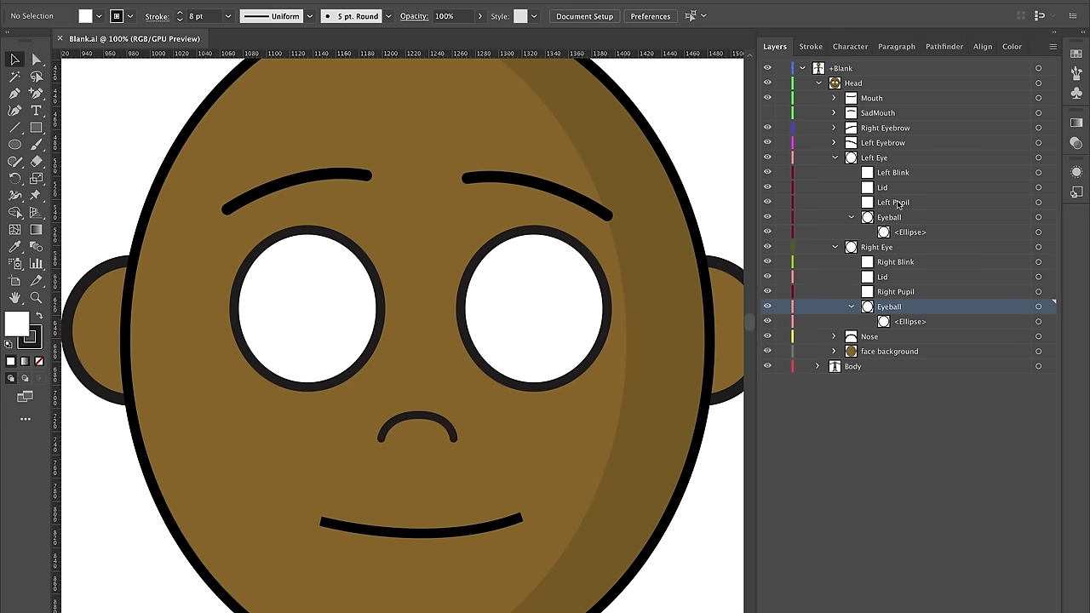
- Make Left Pupil the active layer and set the ellipse colours to no stroke and a dark green fill of 244c01
click(895, 202)
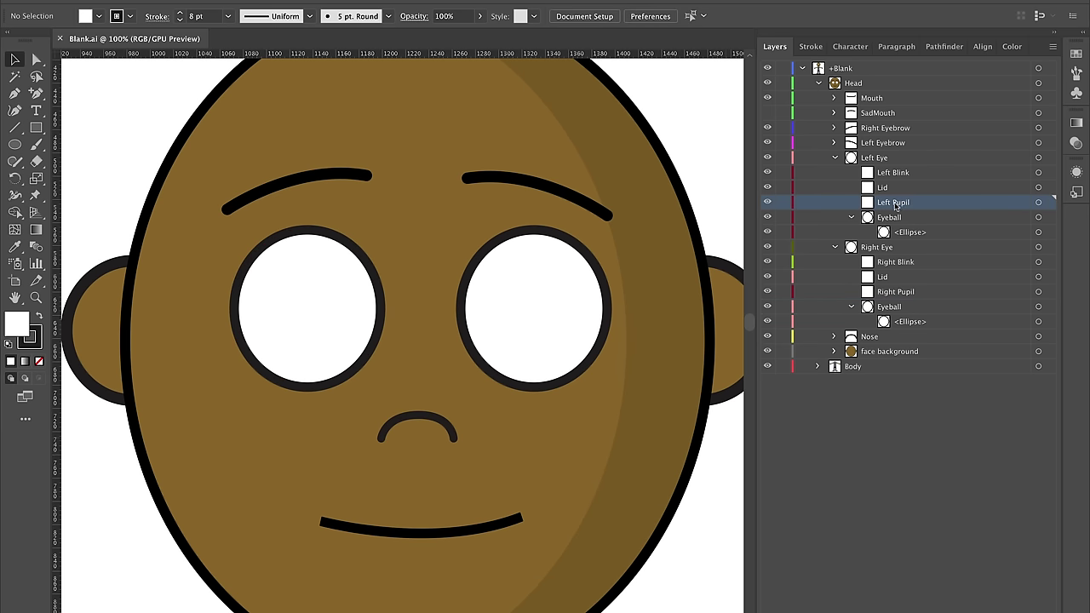
click(14, 145)
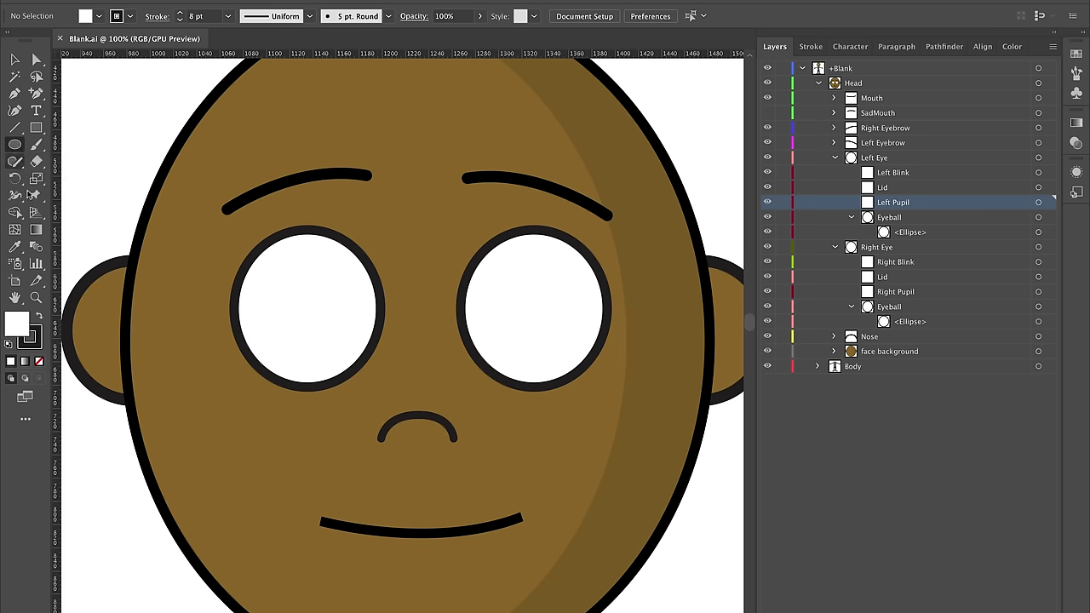
click(32, 344)
click(39, 361)
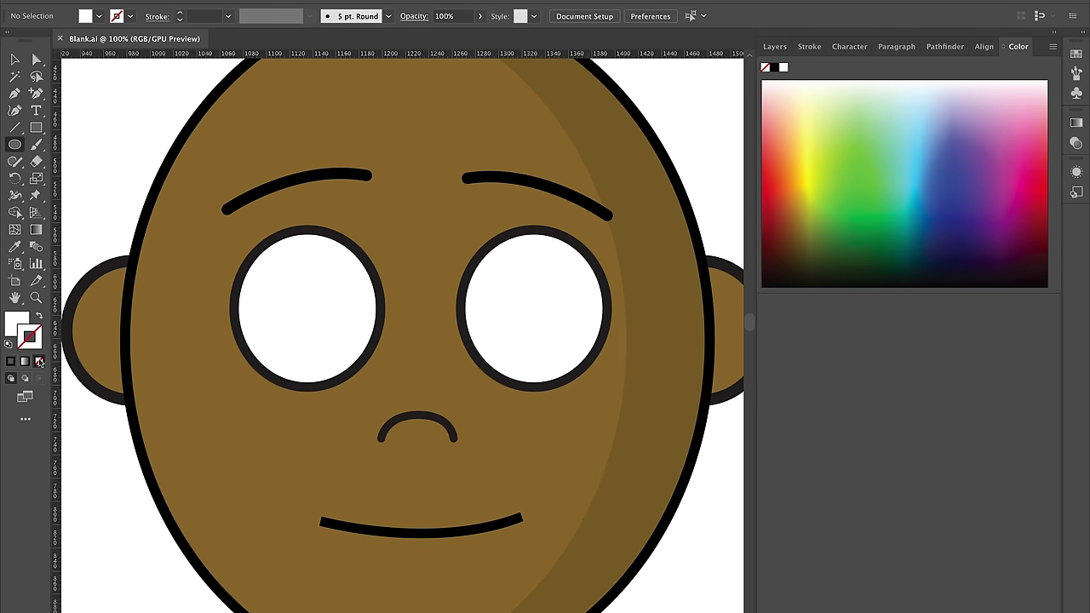
click(14, 324)
double_click(15, 324)
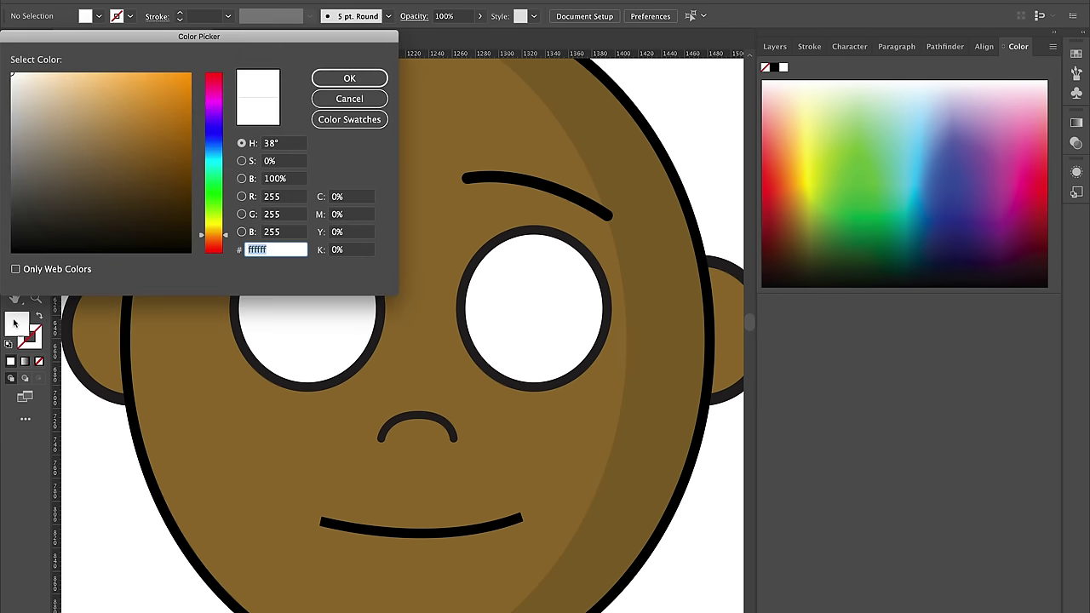
click(217, 206)
click(188, 200)
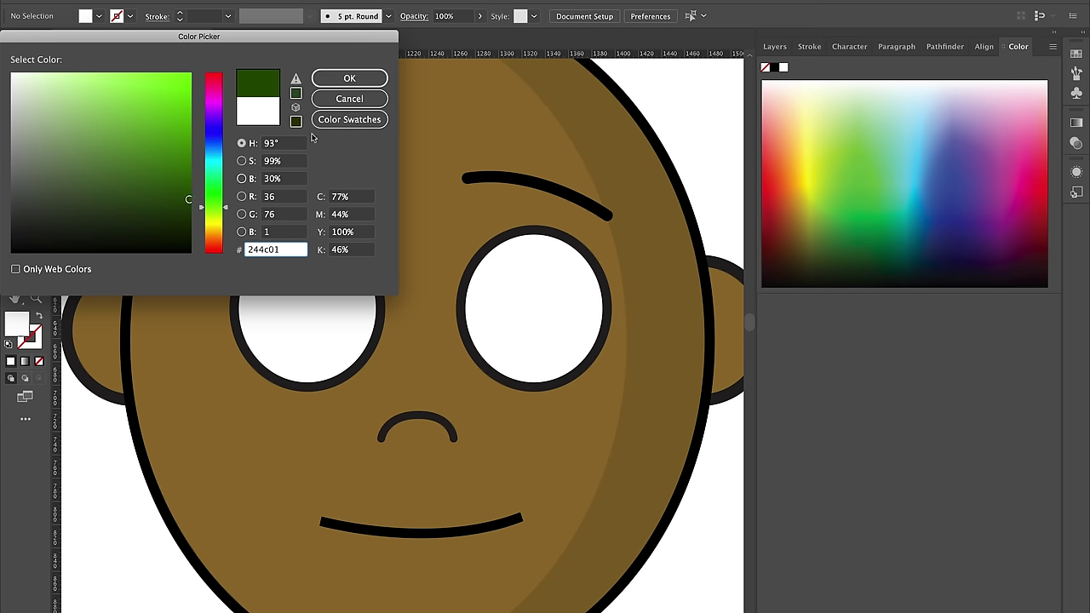
click(349, 79)
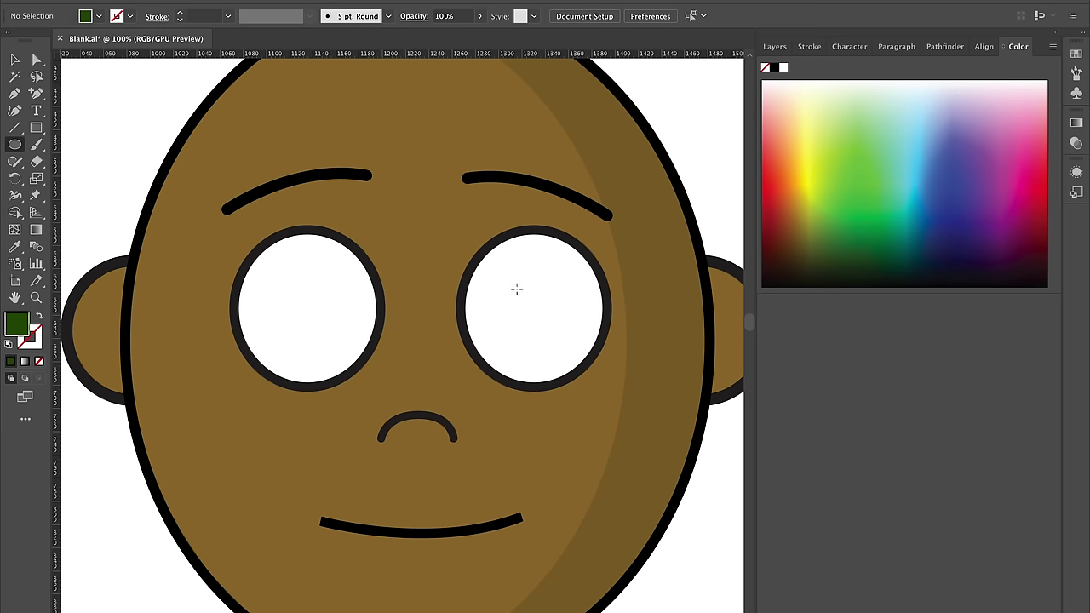
- Draw a green pupil ellipse about 26 by 30 px and place it near the centre of the left eyeball
mouse_move(517, 291)
mouse_down()
mouse_move(548, 324)
mouse_move(541, 310)
mouse_move(512, 325)
mouse_up()
click(13, 59)
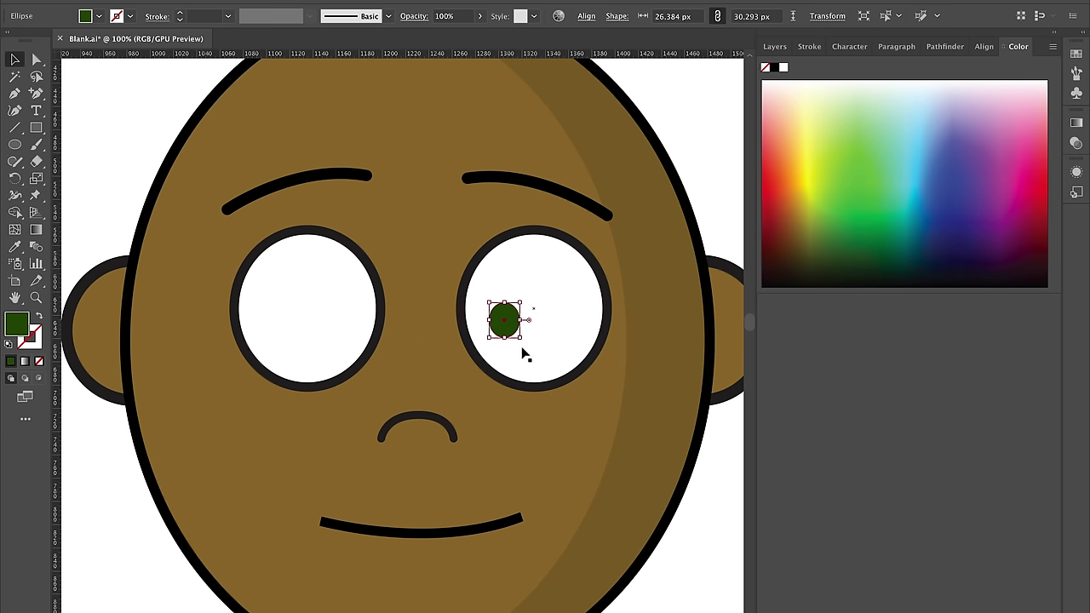
drag(512, 330, 545, 317)
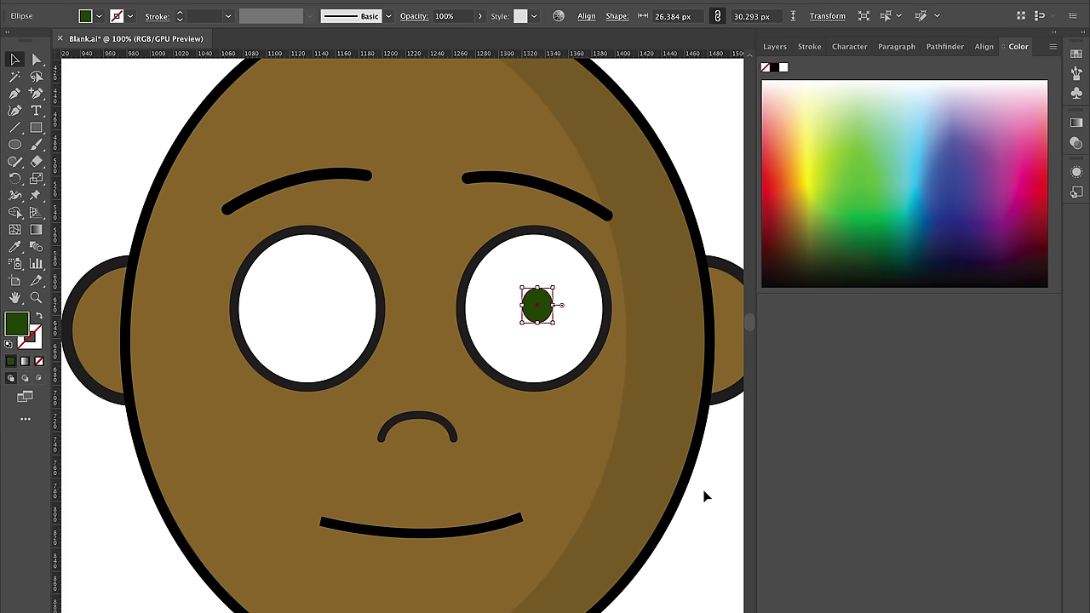
click(775, 46)
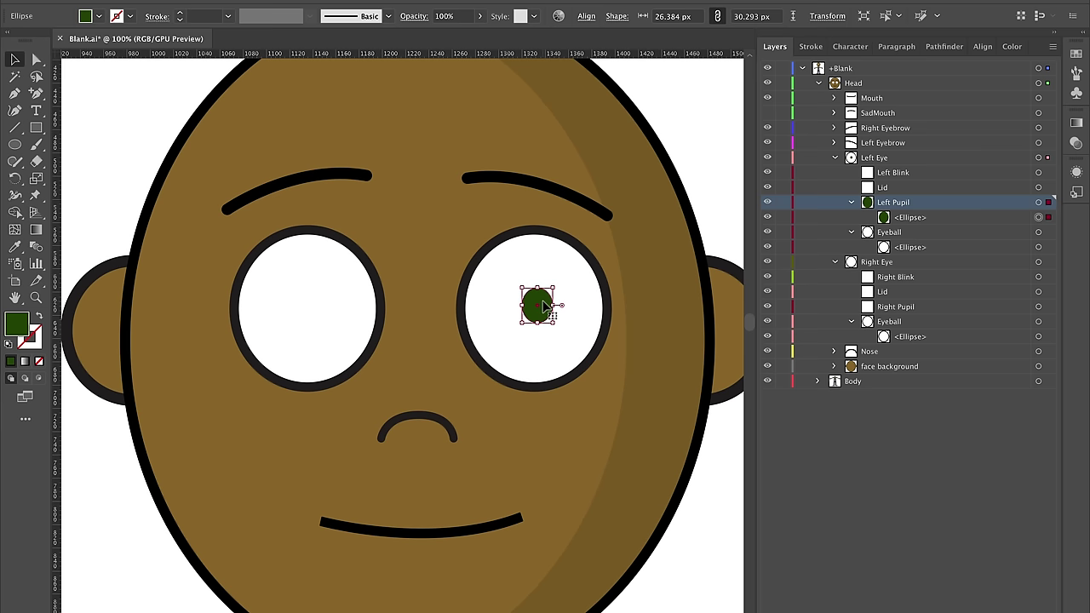
click(543, 307)
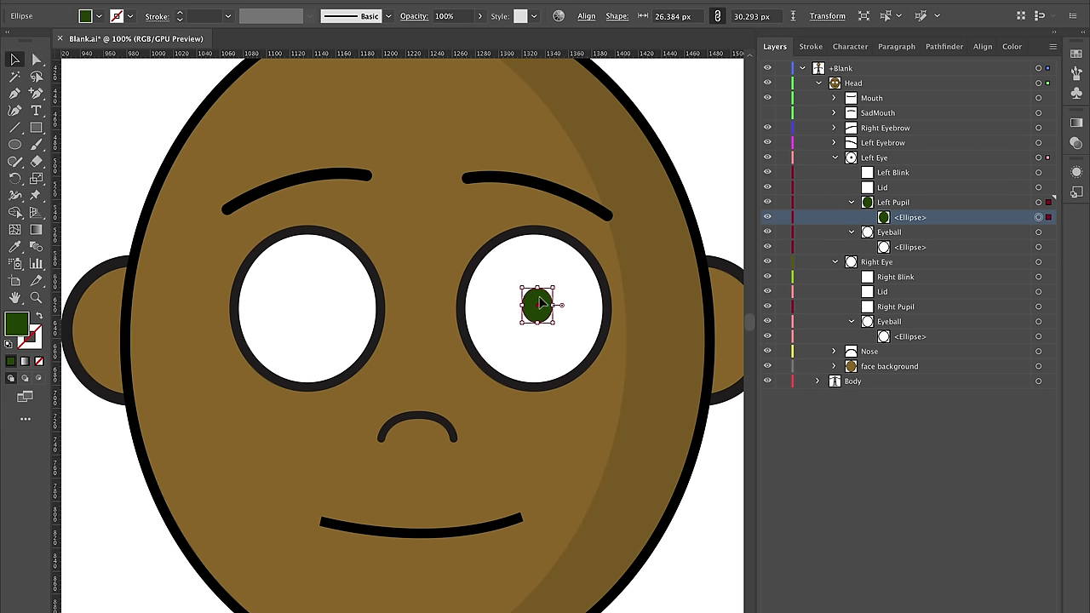
drag(543, 304, 539, 304)
- Copy the left pupil in place into the Right Pupil layer and shift the copy horizontally to the centre of the right eyeball
click(905, 308)
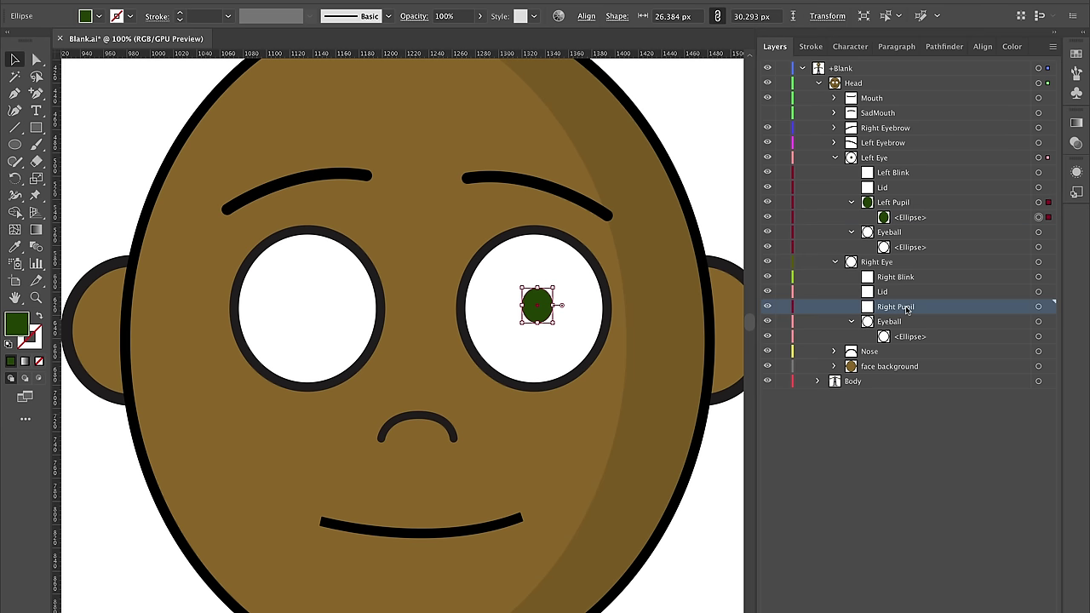
key(ctrl+f)
key(Left)
key(Left)
key(Left)
key(Left)
key(Left)
key(Left)
key(Left)
key(Left)
key(Left)
key(Left)
key(Left)
key(Left)
key(Left)
key(Left)
key(Left)
key(Left)
key(Left)
key(Left)
key(Left)
key(Left)
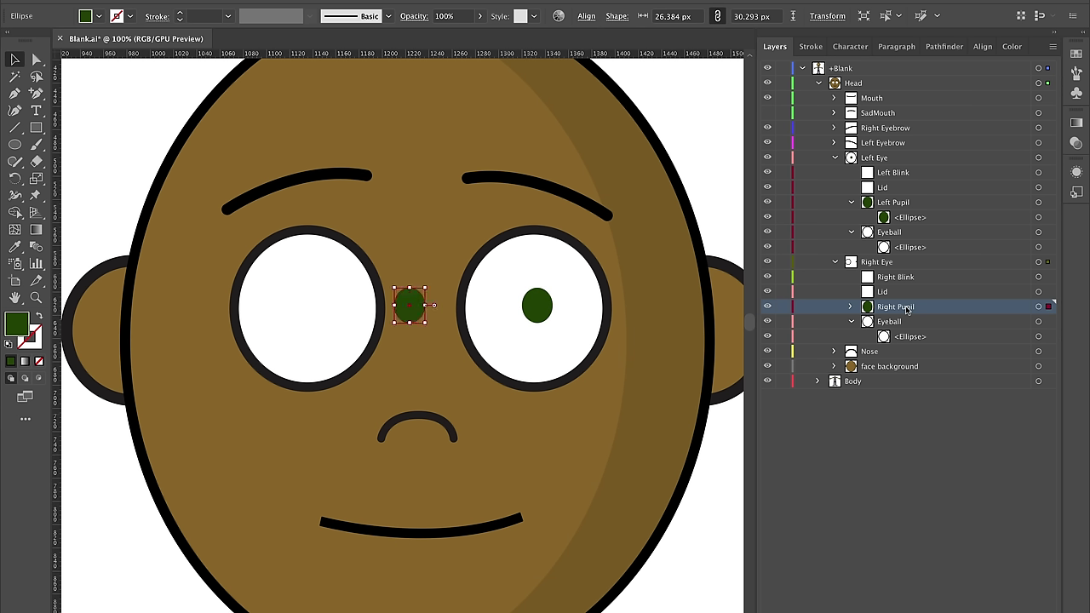
key(Left)
key(Left)
key(Left)
key(Left)
key(Left)
key(Left)
key(Left)
key(Left)
key(Left)
key(Left)
key(Left)
key(Left)
key(Left)
key(Left)
key(Left)
key(Left)
key(Left)
key(Left)
key(Left)
key(Left)
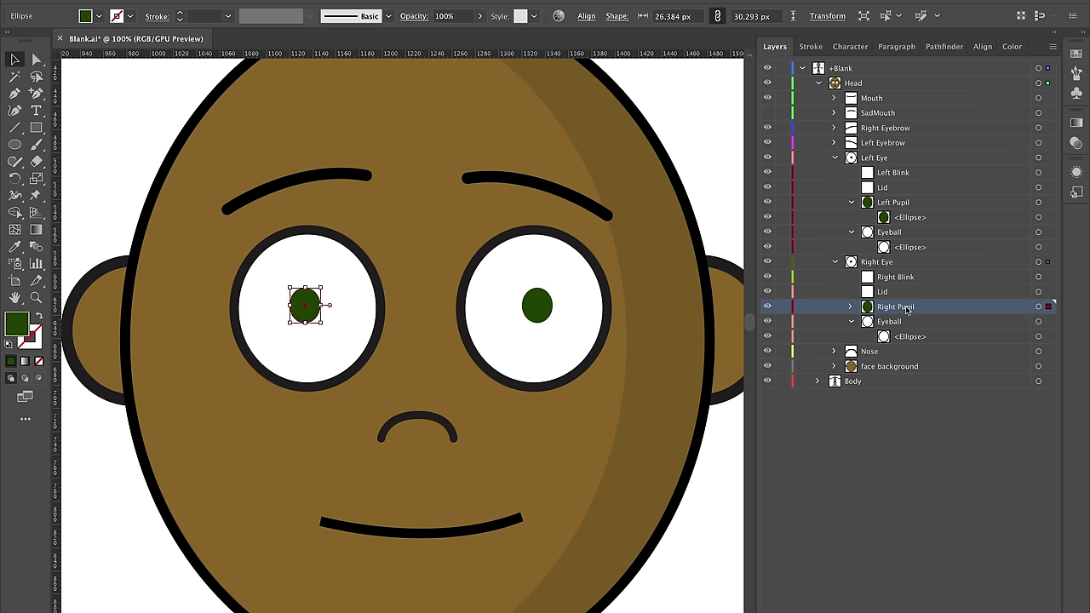
key(Right)
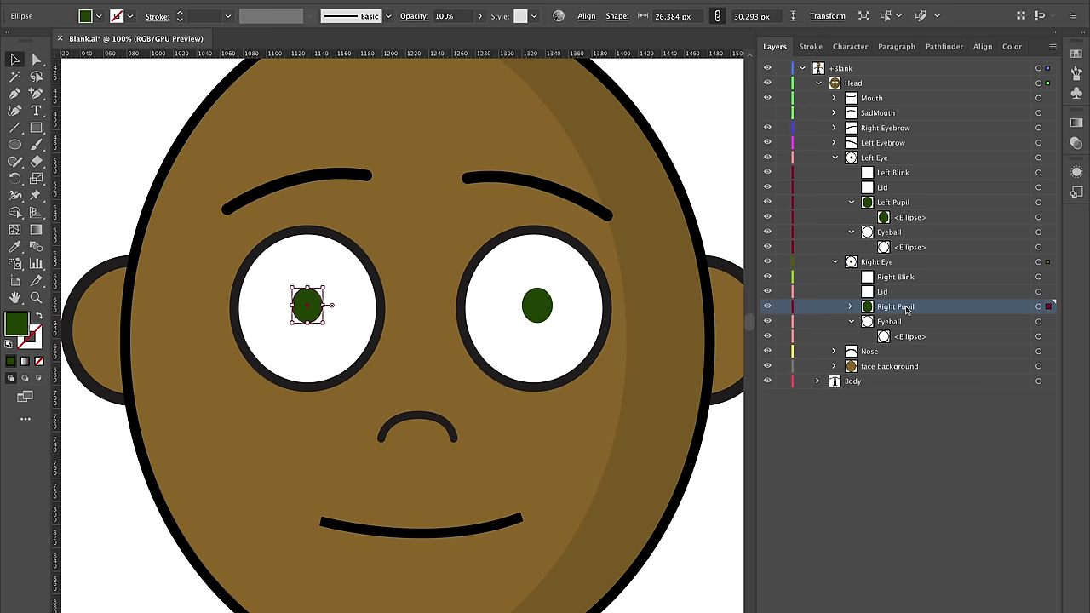
click(713, 572)
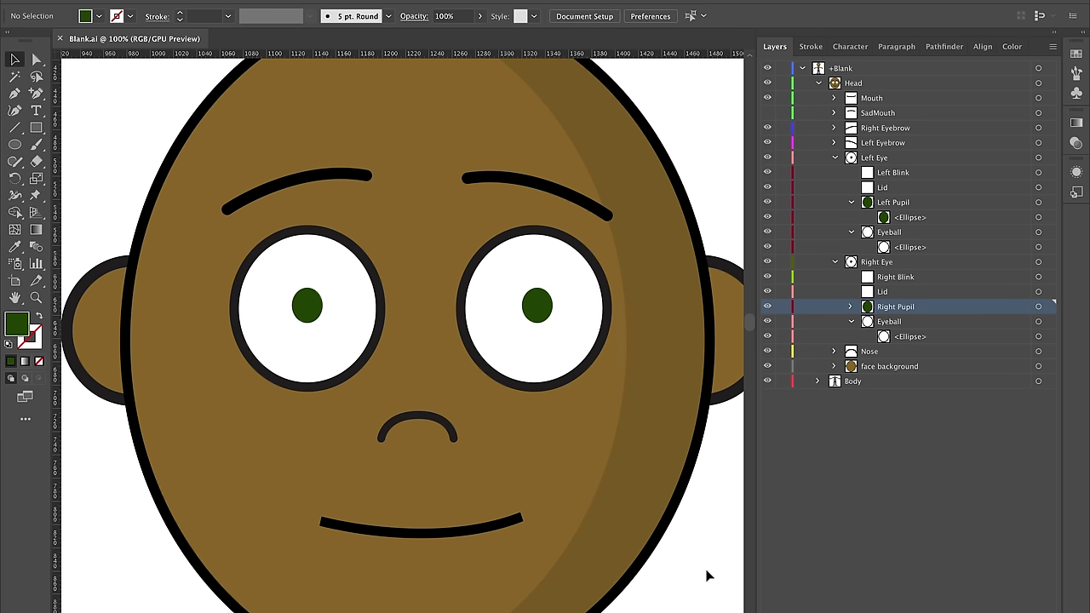
- Copy the left eyeball ellipse in place into the left eye's Lid layer
click(903, 191)
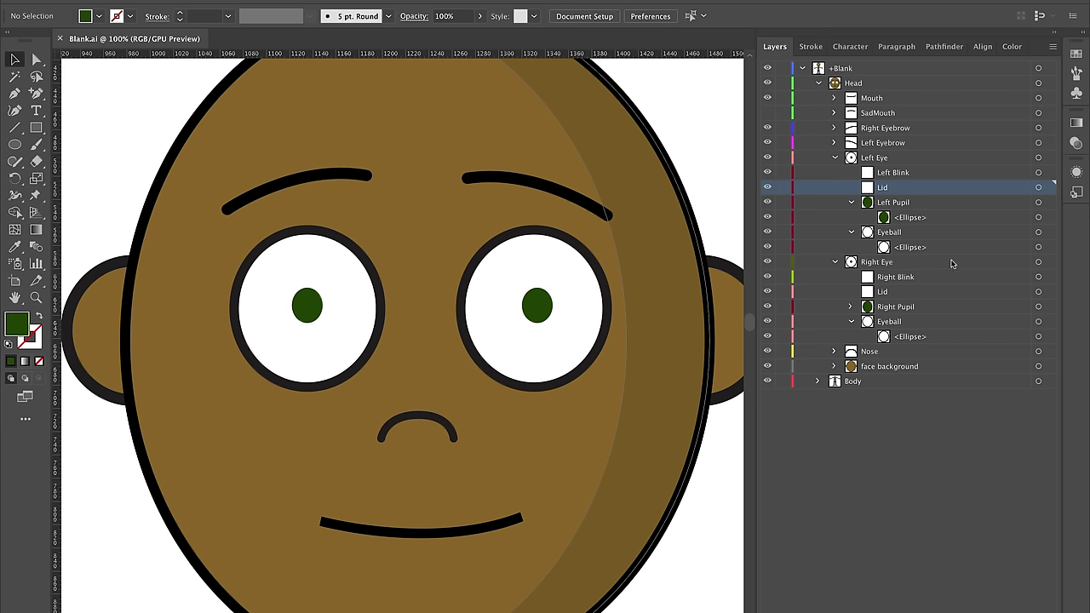
click(560, 365)
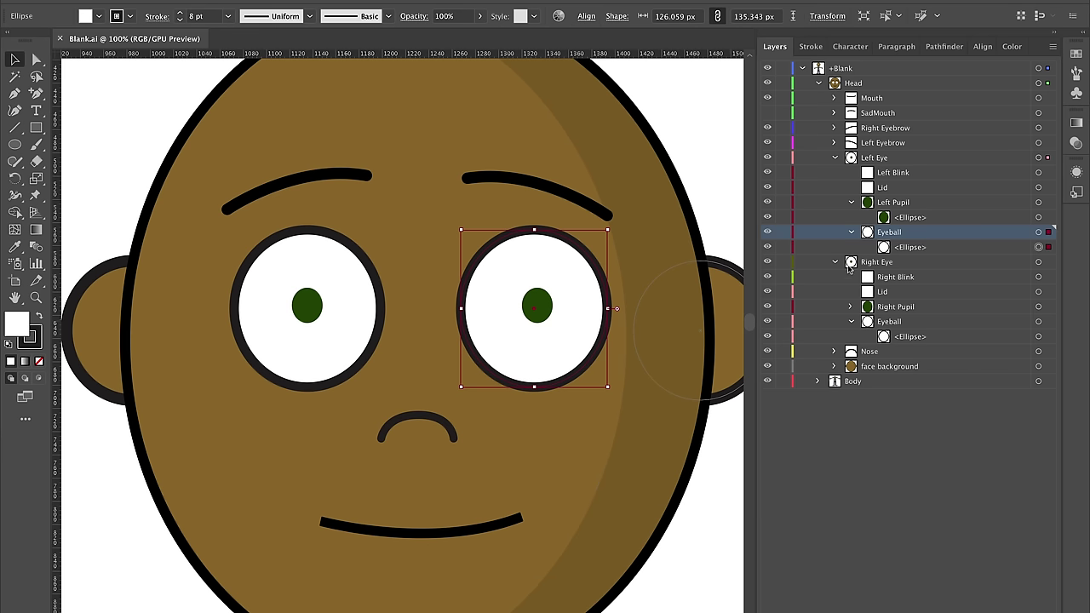
click(896, 188)
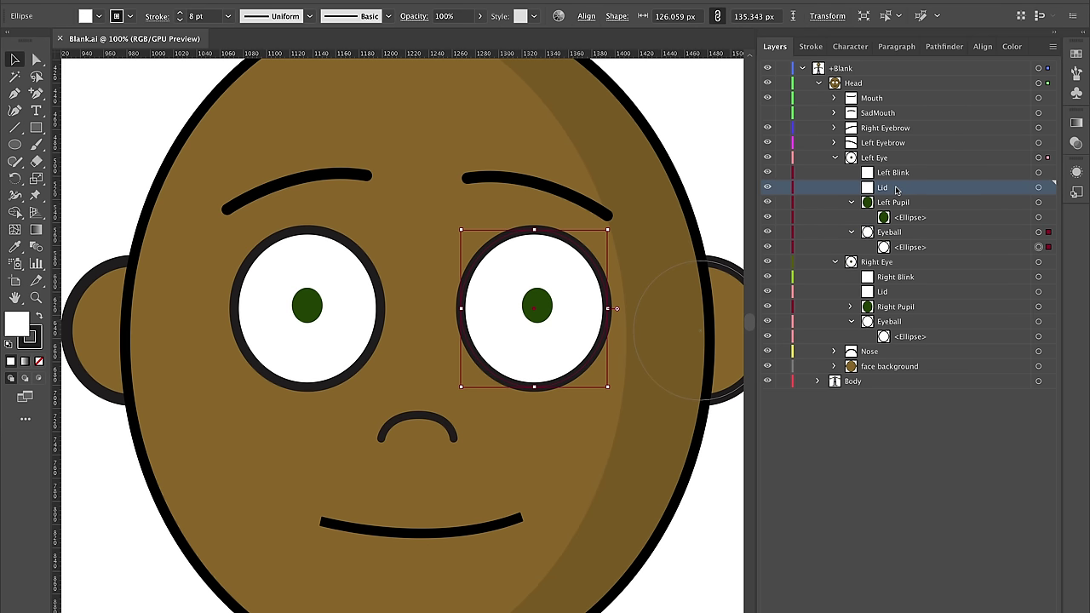
key(ctrl+f)
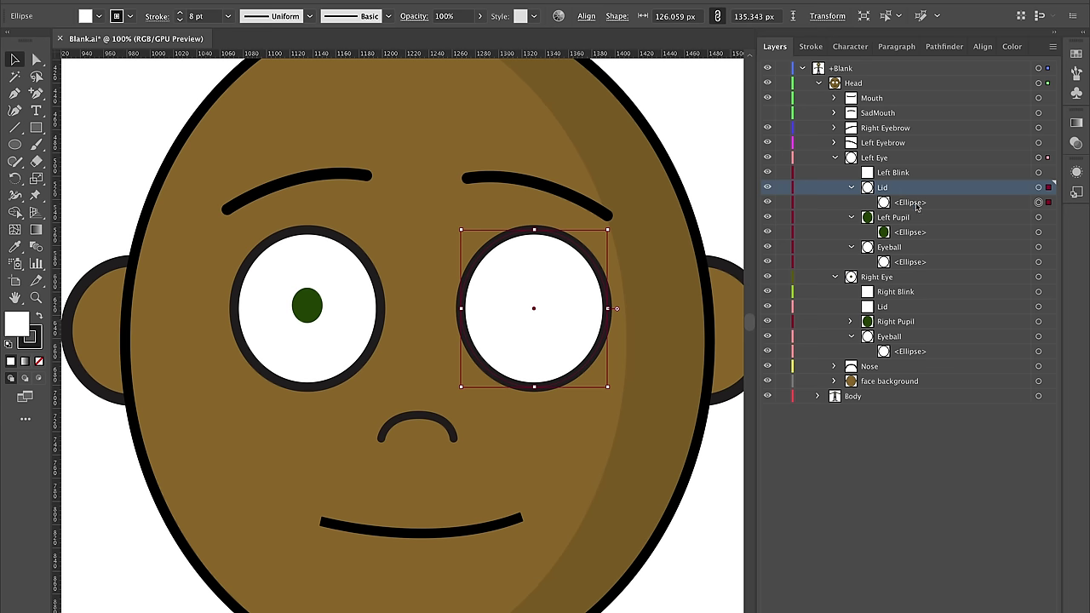
- Draw a rectangle in the left eye's Lid layer that covers the lower part of the lid ellipse and extends past both its sides
click(906, 203)
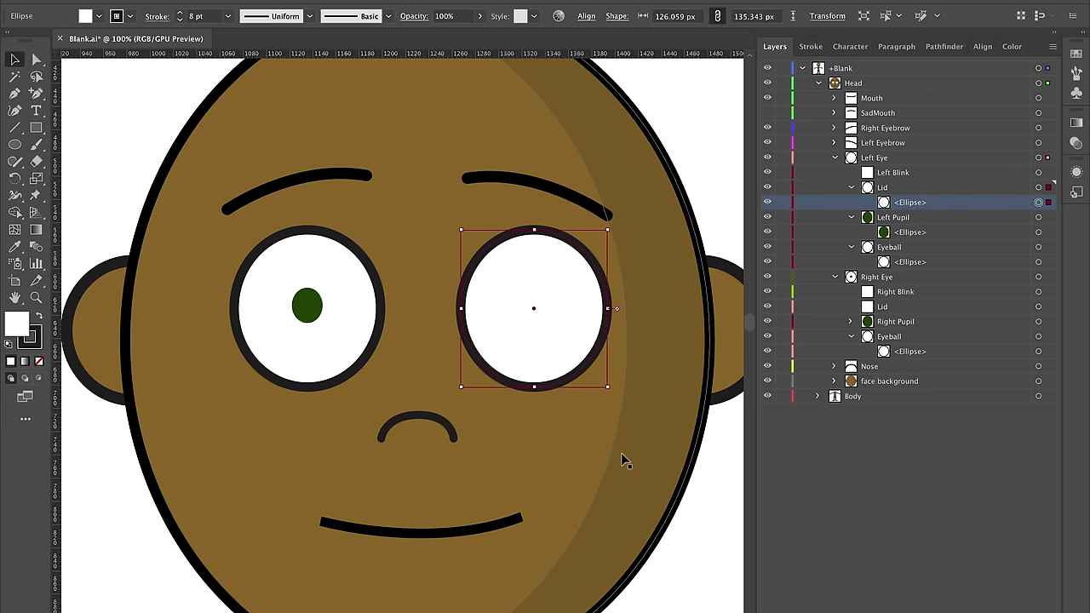
click(34, 128)
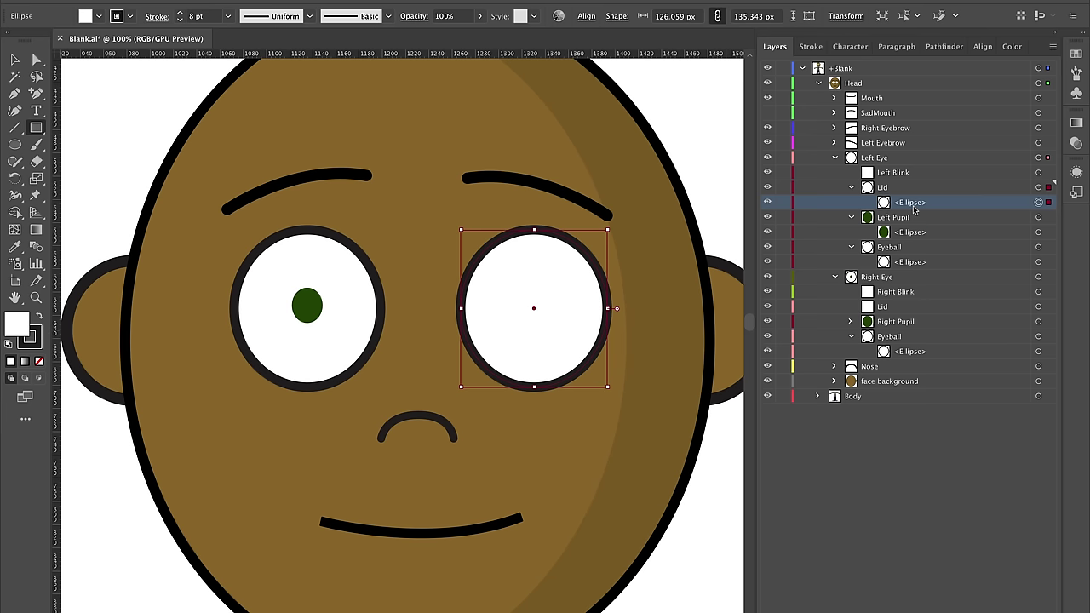
drag(640, 414, 425, 274)
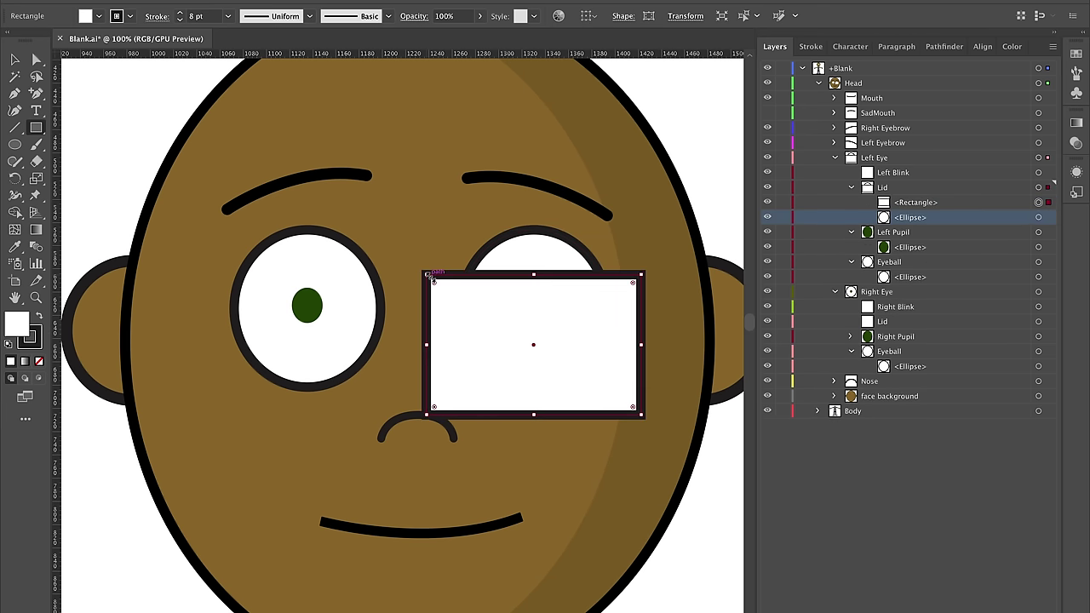
- Subtract the rectangle from the left lid ellipse with Minus Front, keeping only the upper cap as the lid
click(15, 59)
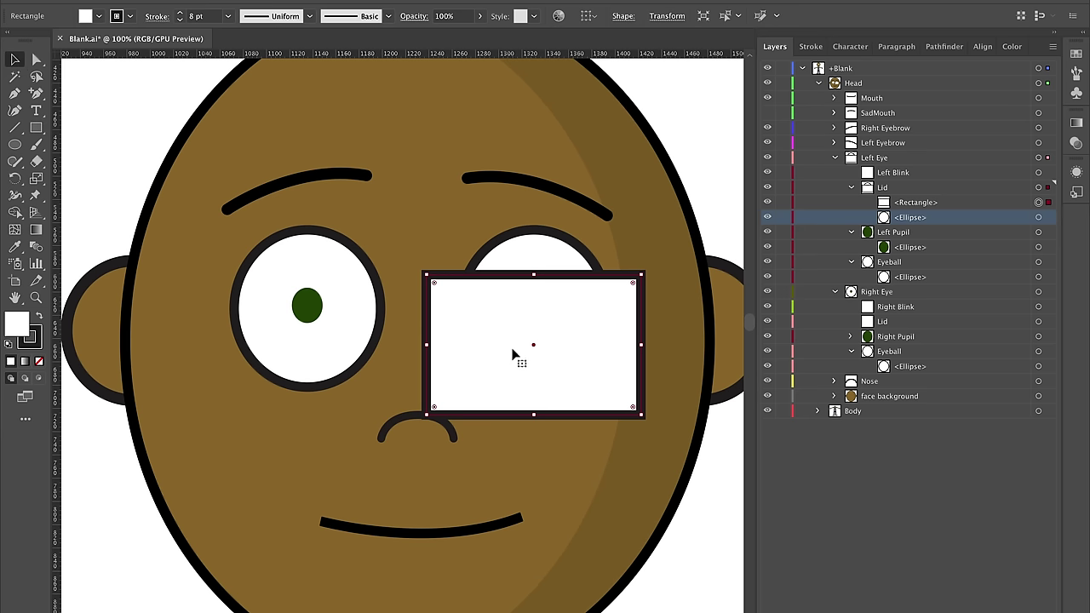
click(539, 247)
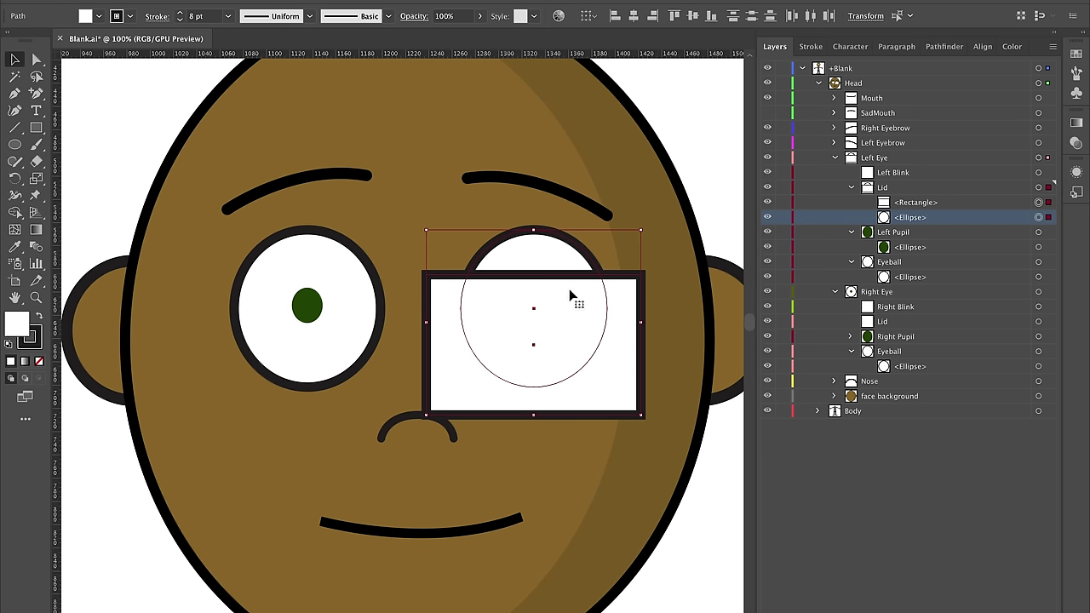
click(940, 47)
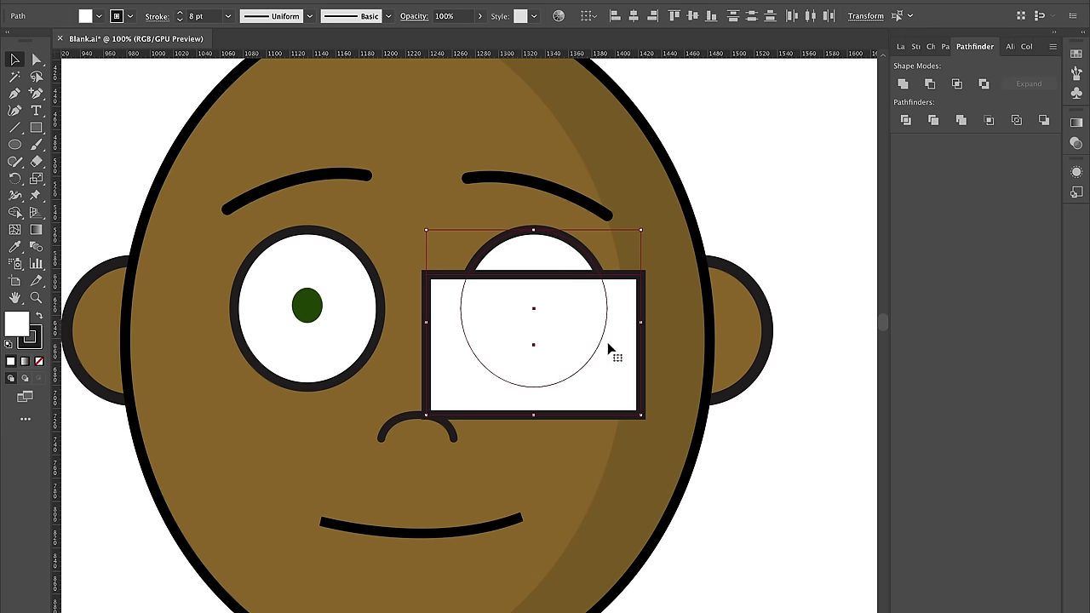
click(931, 84)
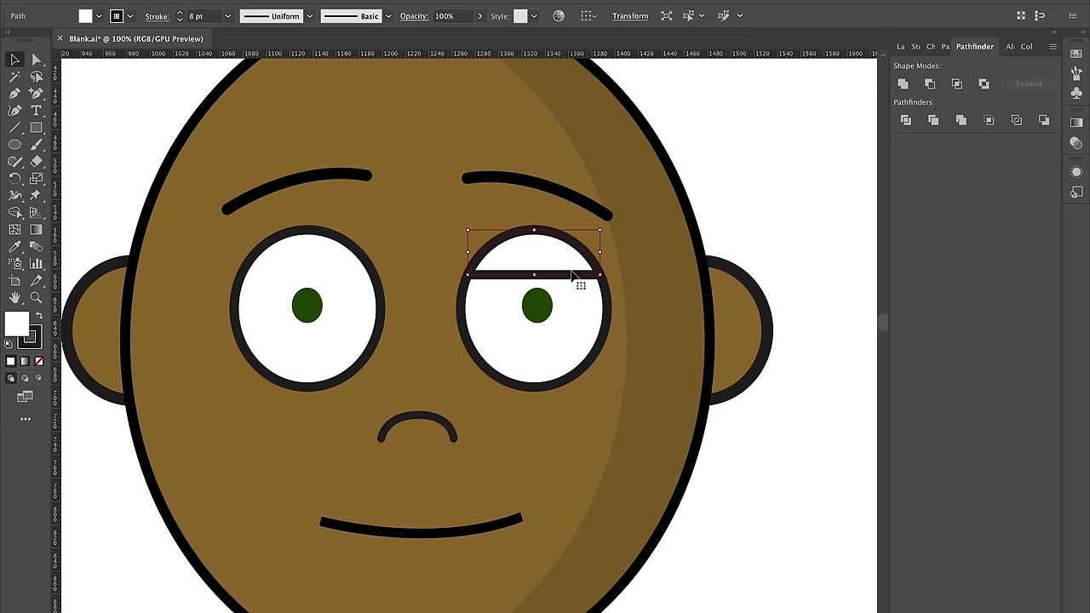
click(900, 46)
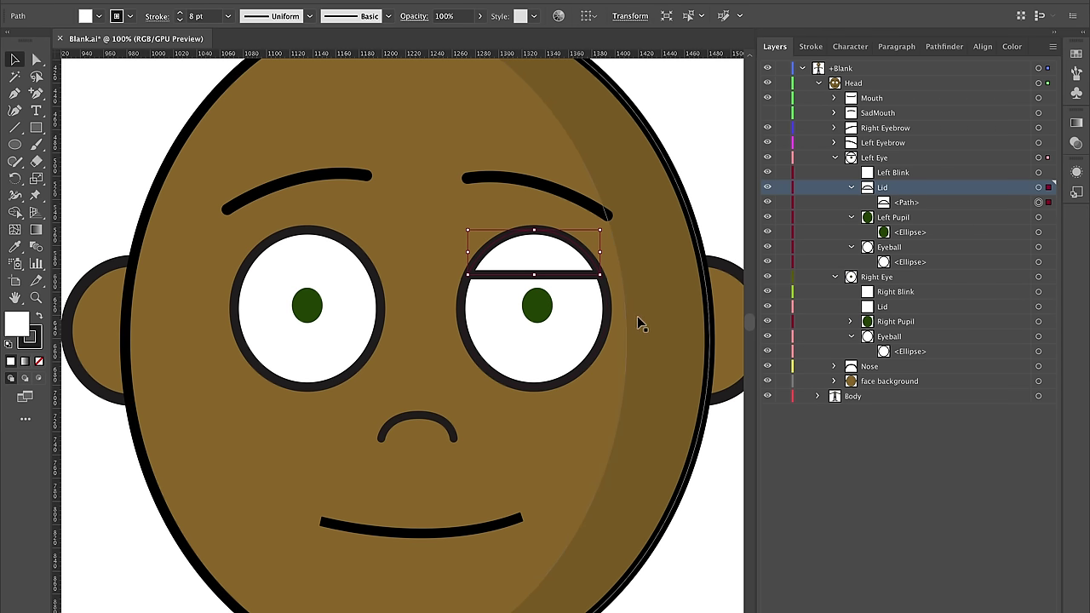
- Try to recolour the left lid by sampling the face background with the Eyedropper
click(95, 100)
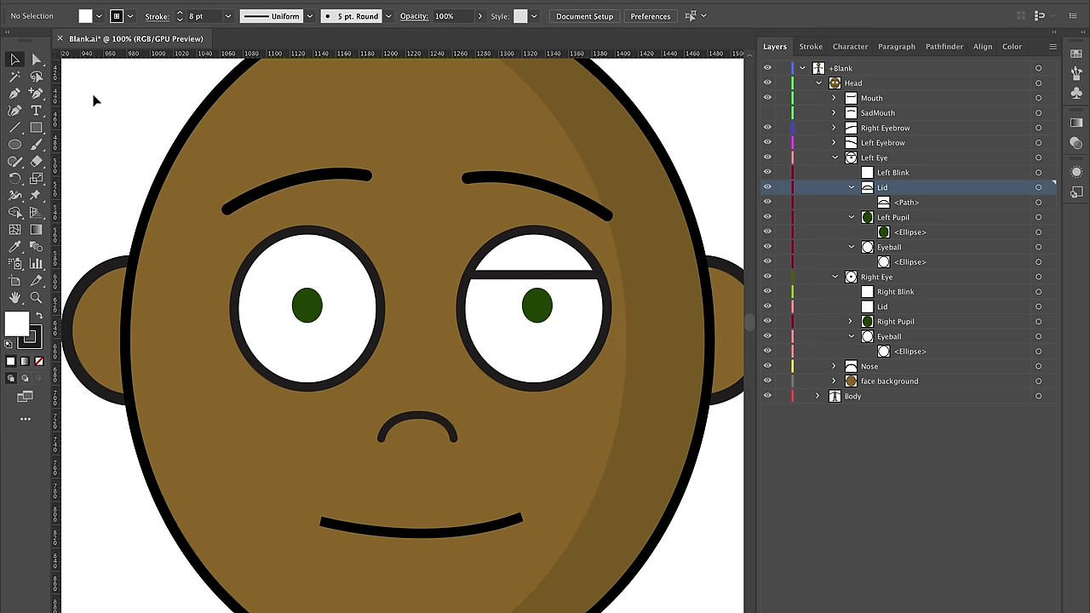
click(546, 262)
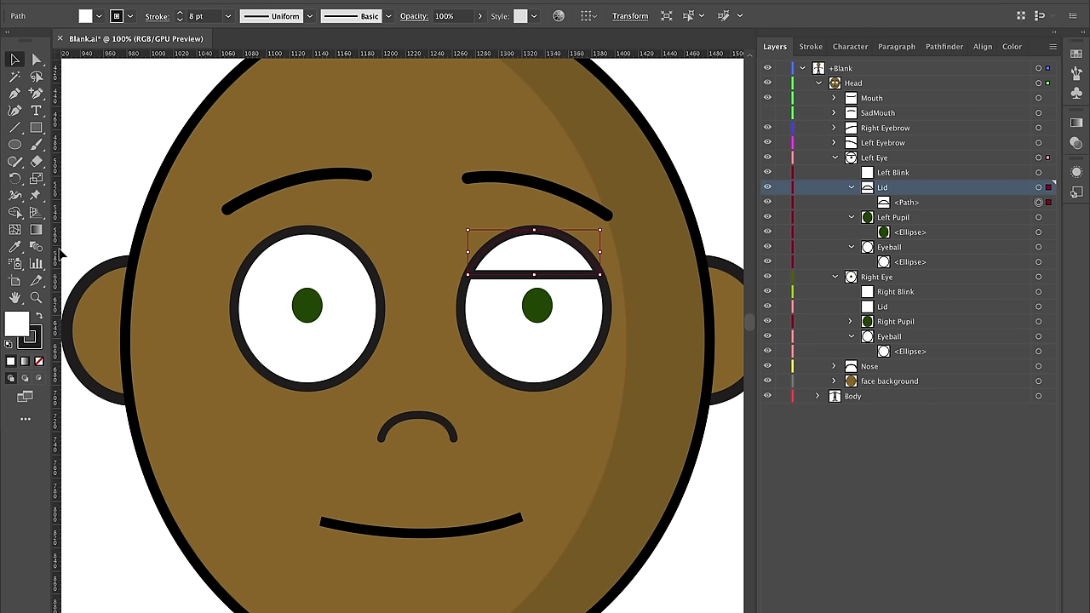
click(14, 247)
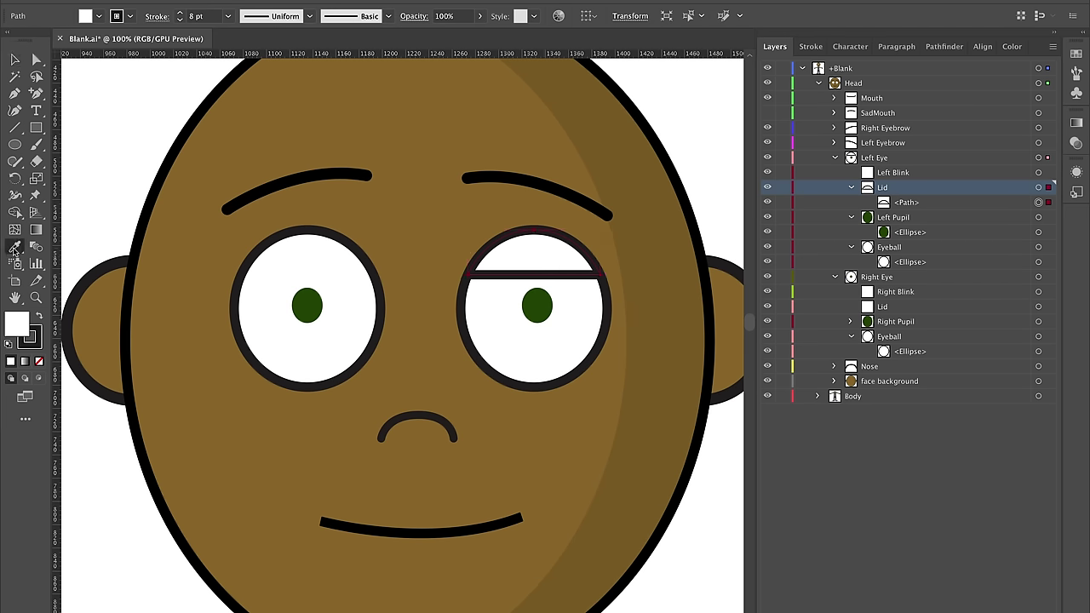
click(418, 212)
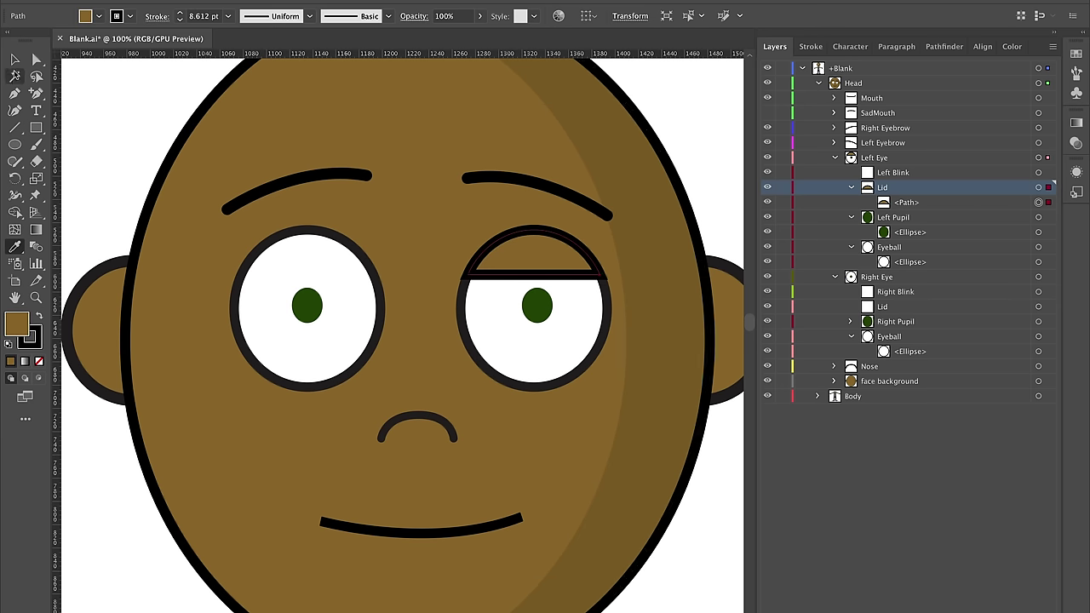
click(103, 106)
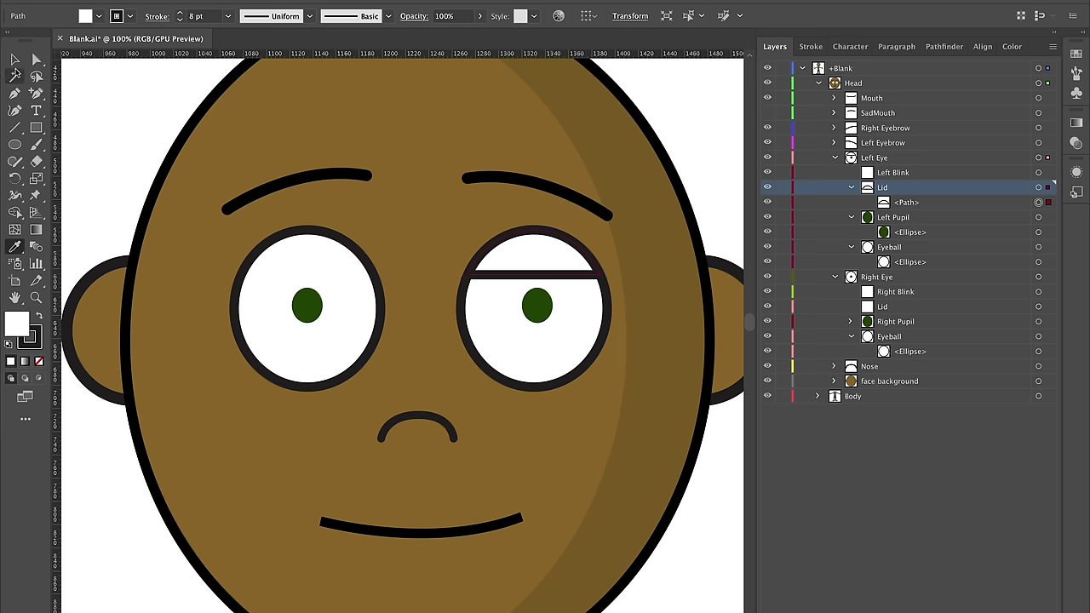
click(15, 59)
- Set the left lid's fill to the dark brown 6b5532
double_click(16, 322)
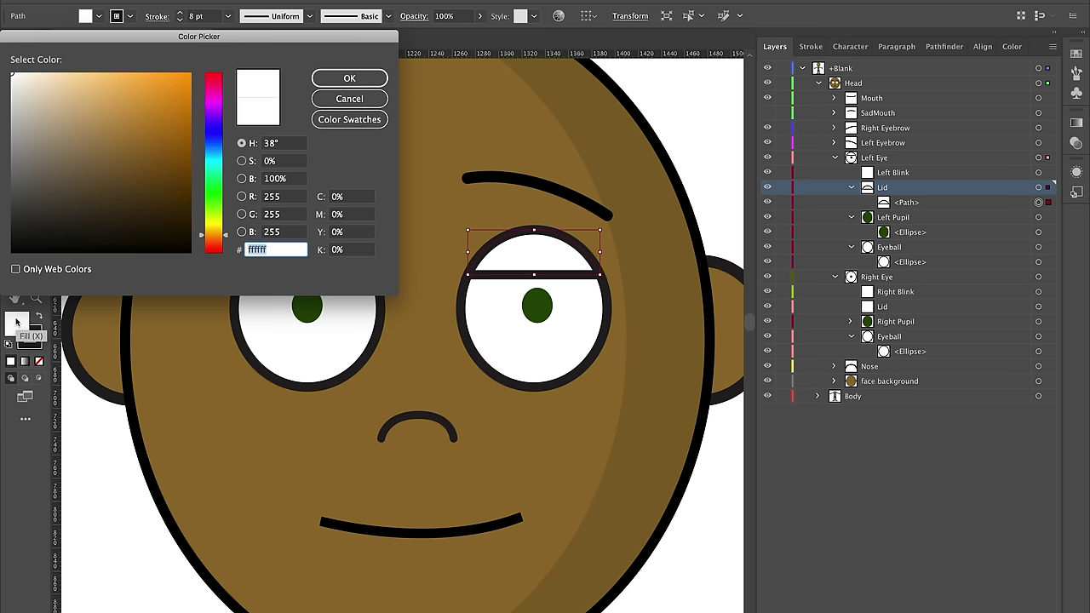
drag(135, 173, 106, 177)
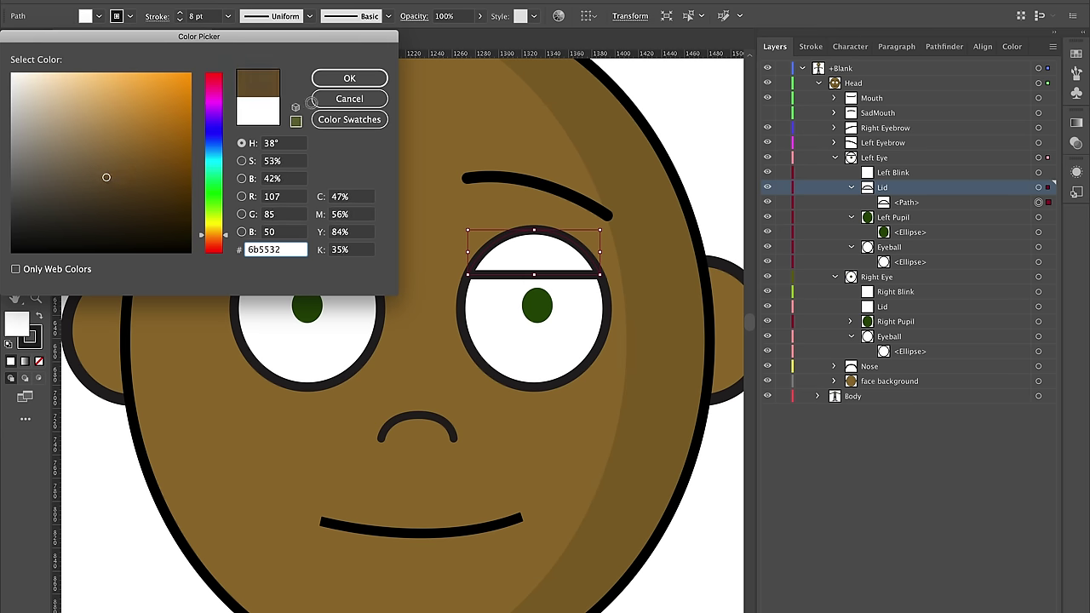
click(349, 79)
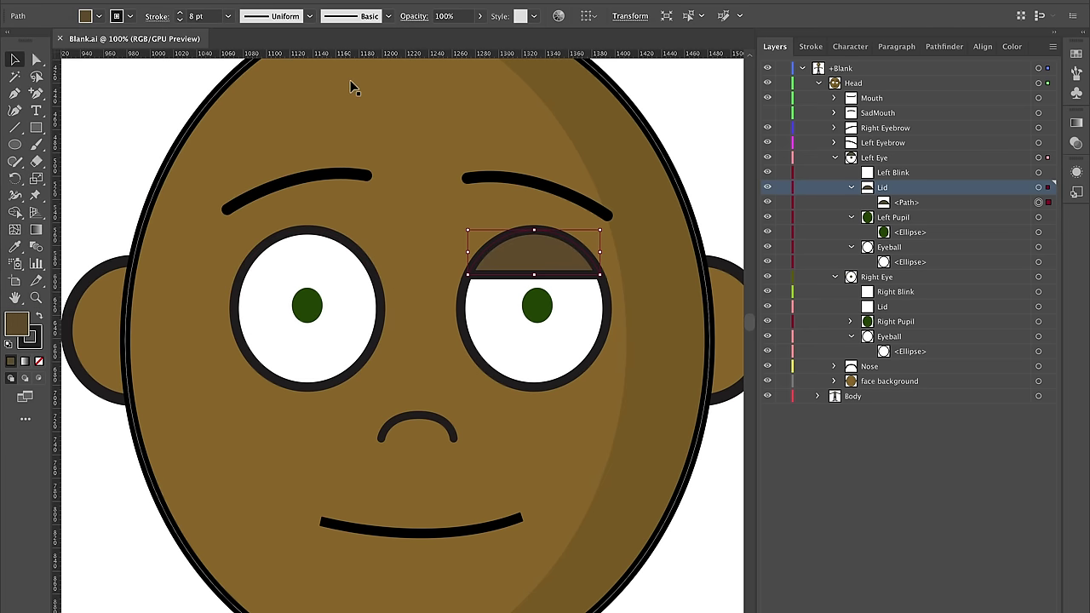
- Apply the left lid's fill and stroke to the main face ellipse with the Eyedropper
click(410, 124)
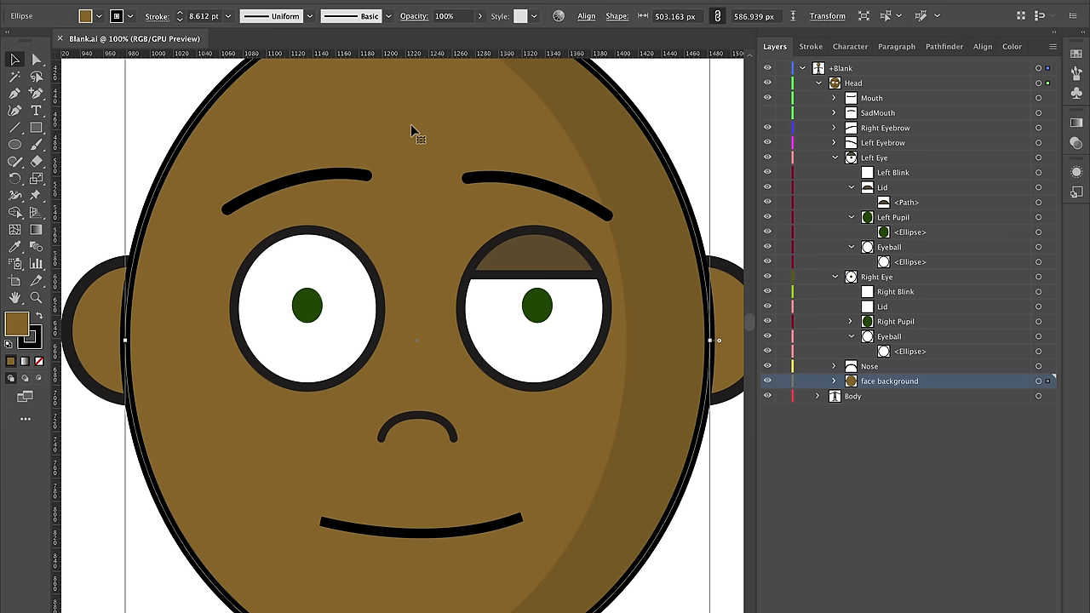
click(15, 246)
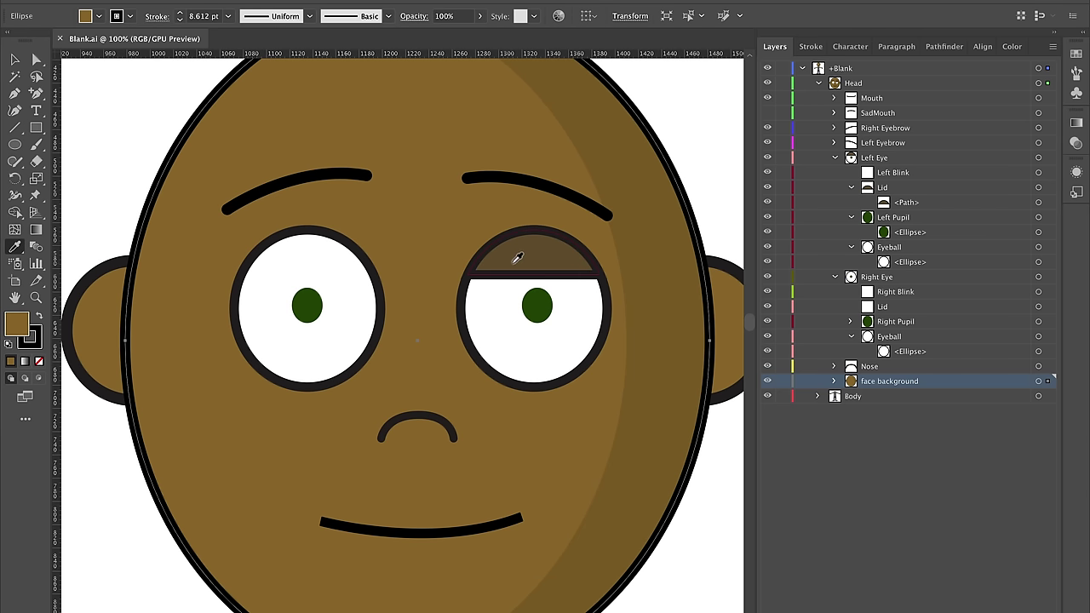
click(530, 244)
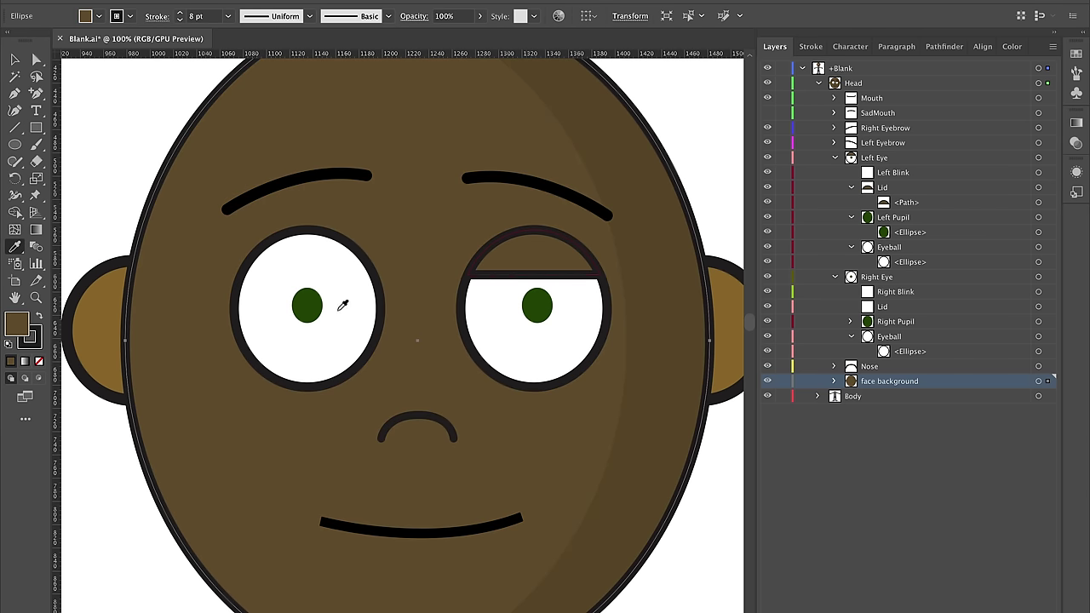
click(14, 58)
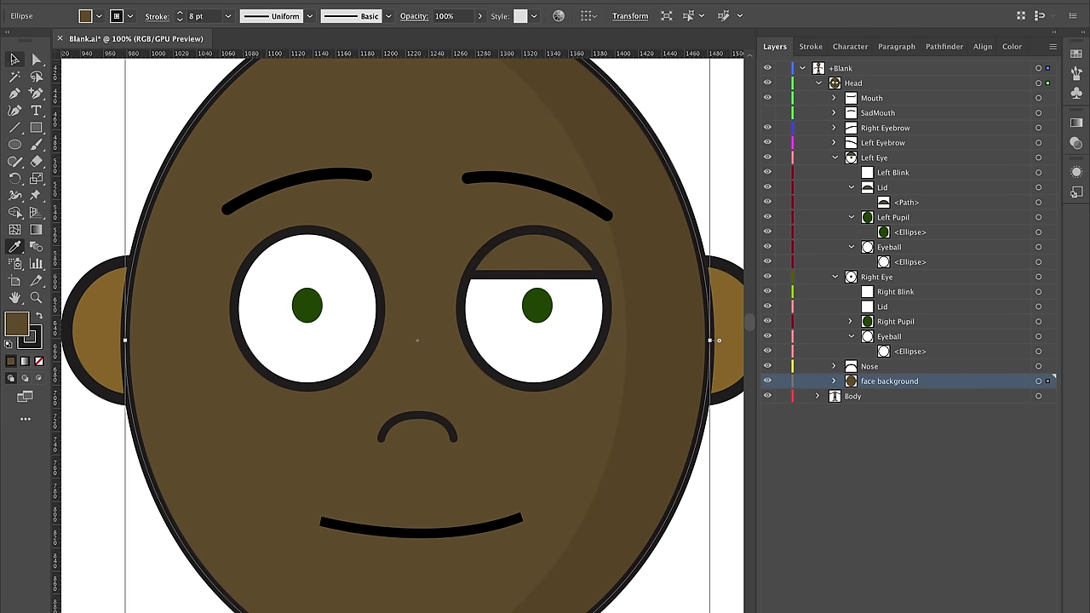
- Match the fill and stroke of both ears to the face by sampling the face with the Eyedropper
click(95, 331)
key(i)
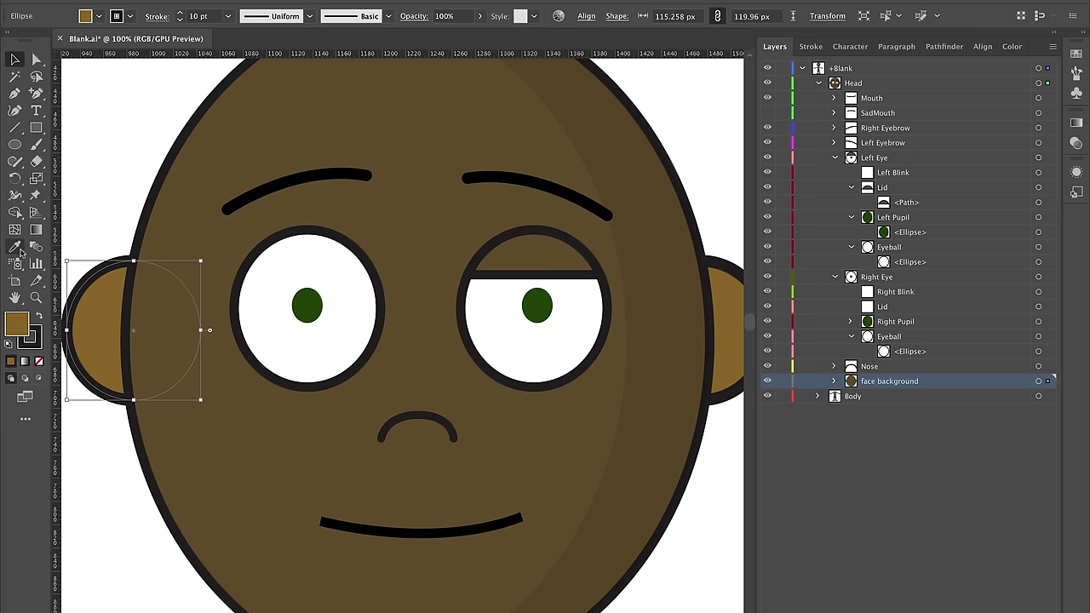
click(198, 245)
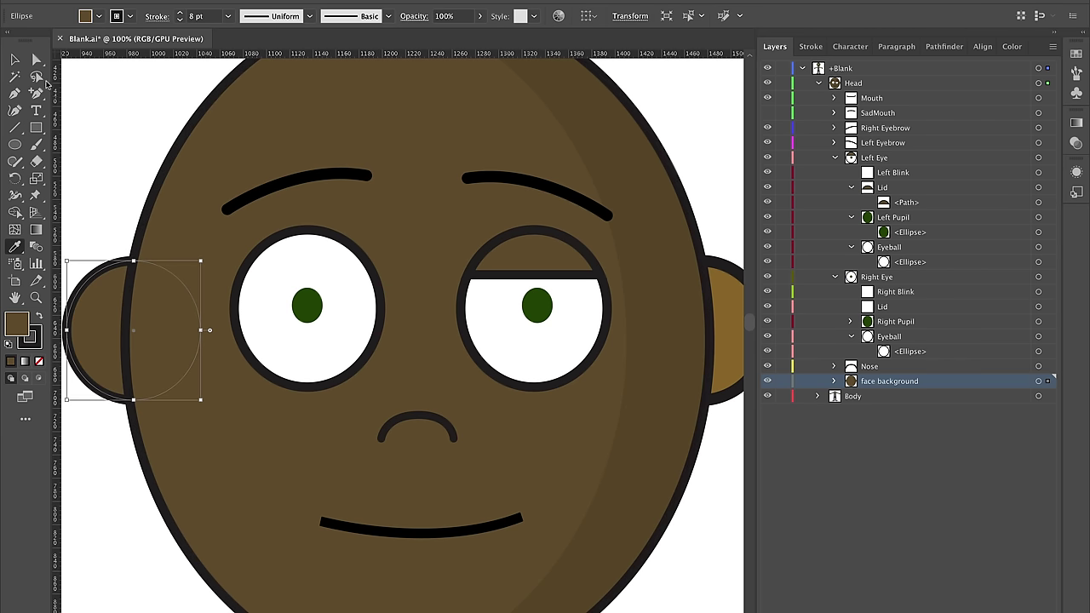
key(v)
click(734, 303)
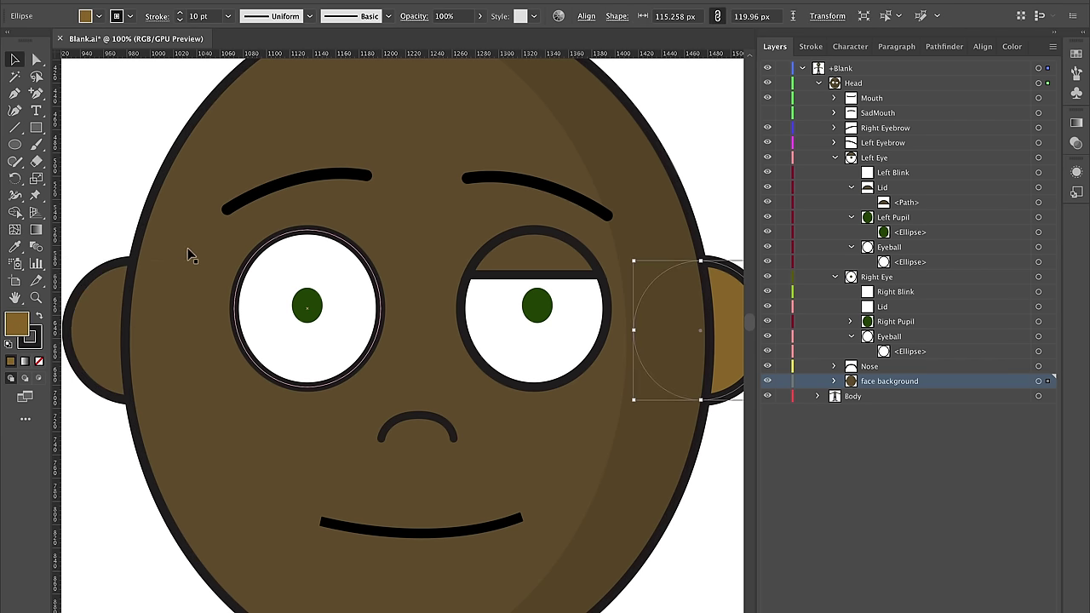
click(14, 247)
click(384, 146)
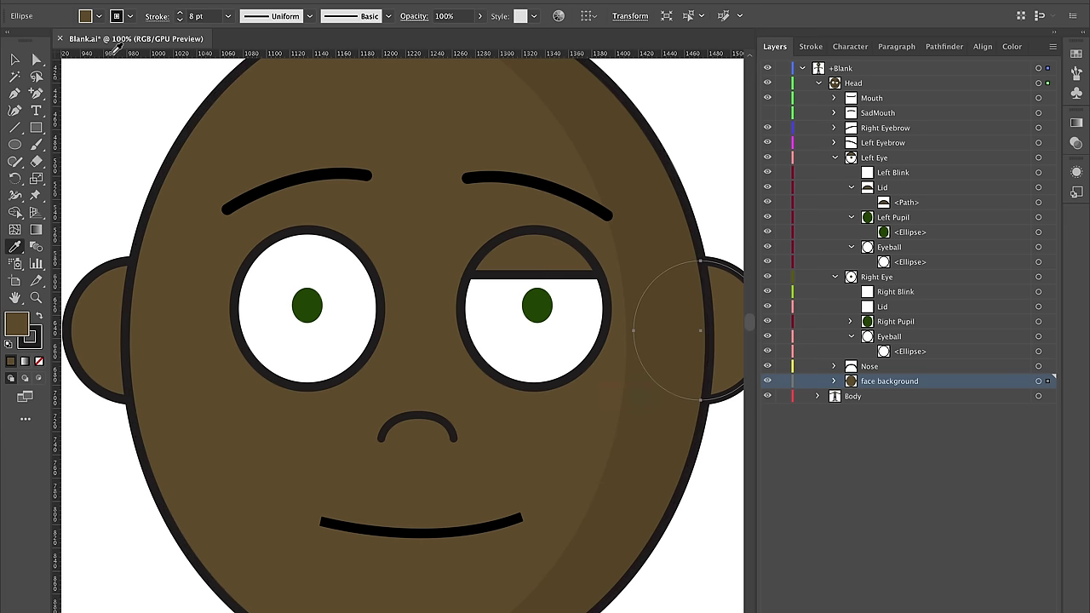
key(v)
- Match the neck shape in the Torso layer to the face's brown fill and stroke with the Eyedropper
scroll(473, 256, down, 4)
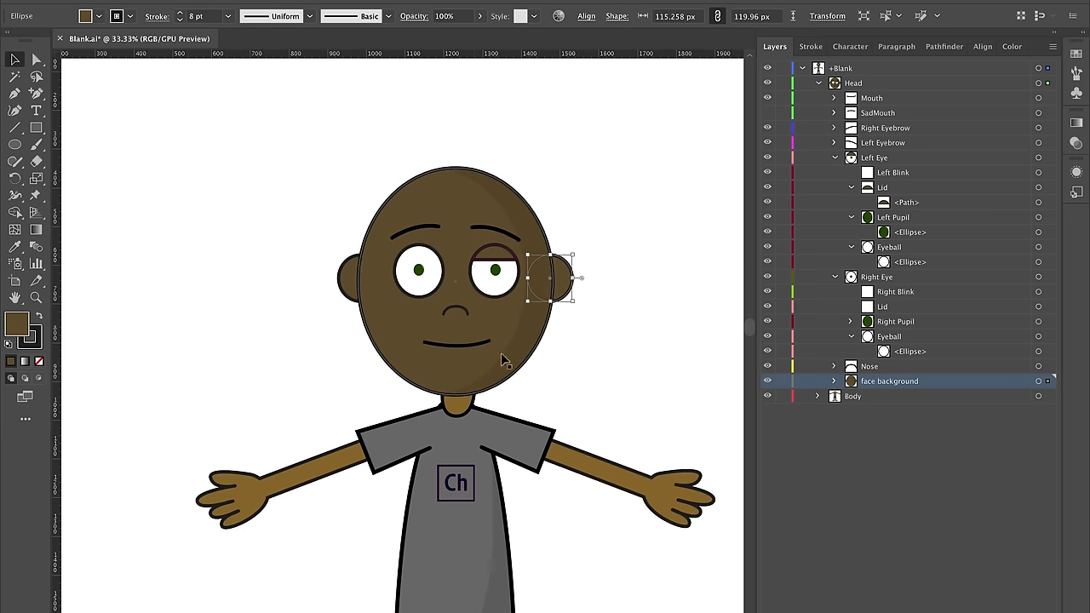
scroll(458, 312, up, 4)
click(384, 393)
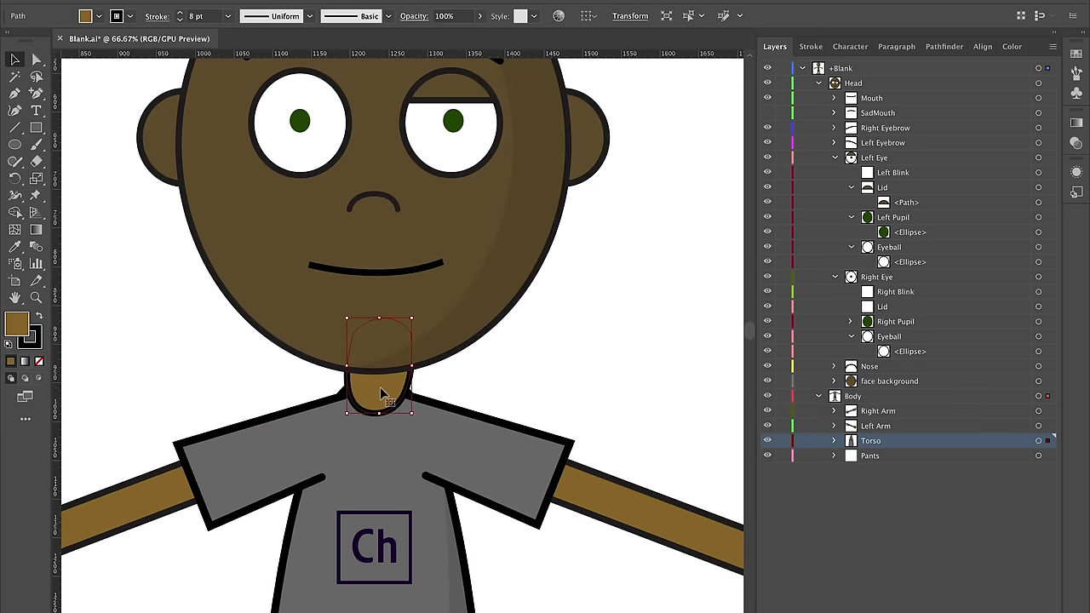
click(14, 246)
click(254, 213)
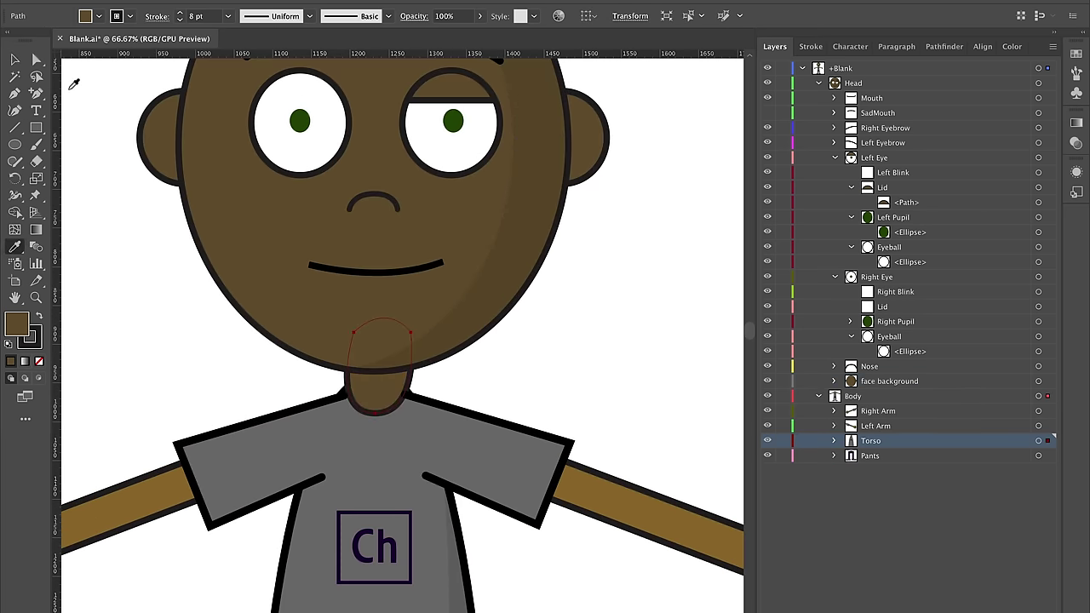
key(v)
- Copy the left lid in place into the right eye's Lid layer
scroll(351, 209, down, 3)
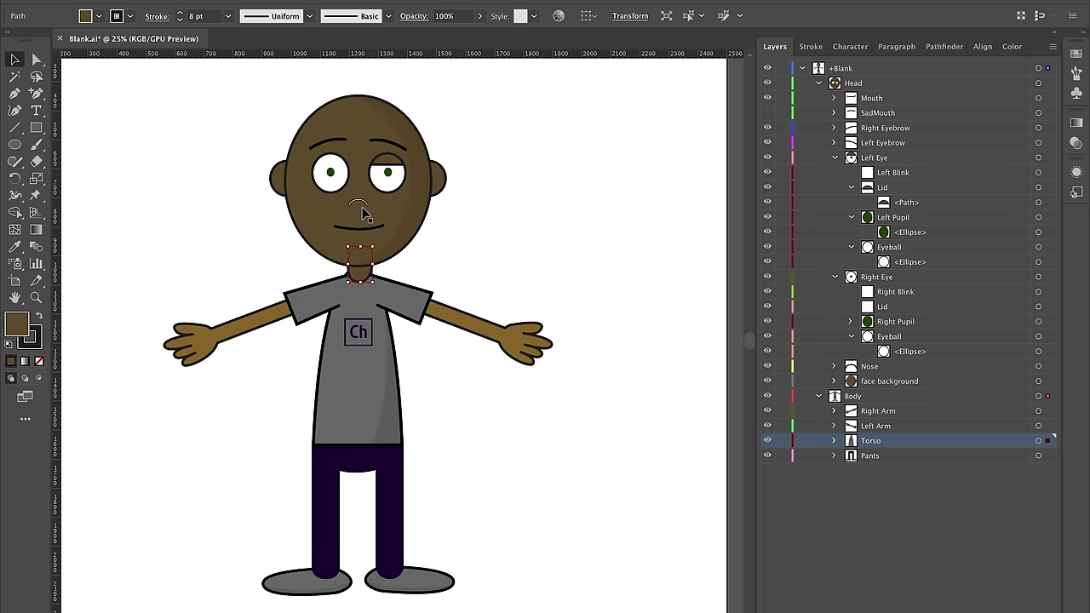
scroll(362, 213, up, 3)
drag(372, 215, 396, 389)
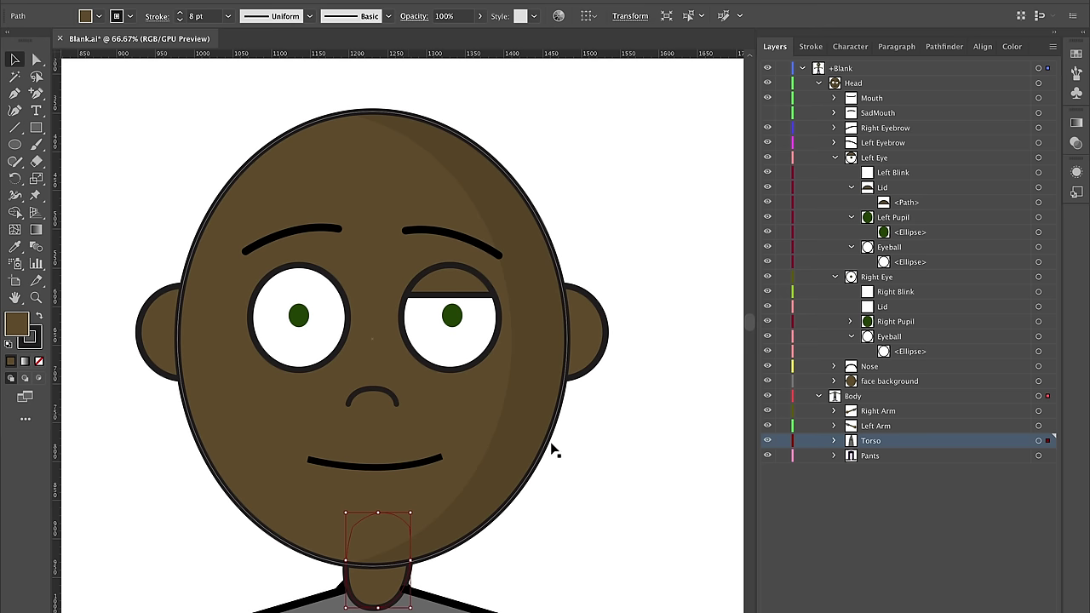
click(602, 412)
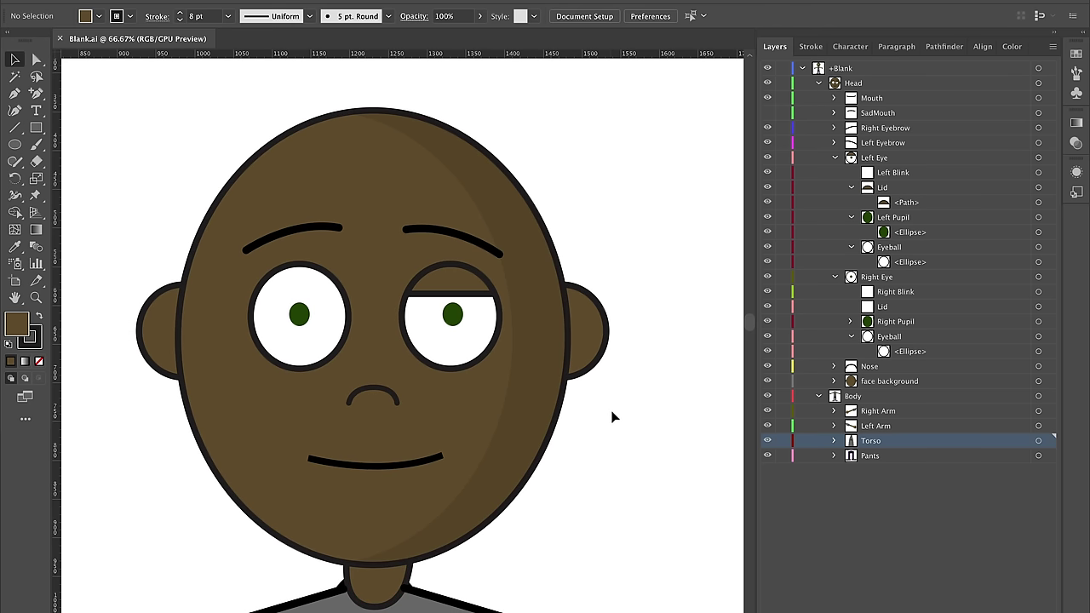
click(468, 286)
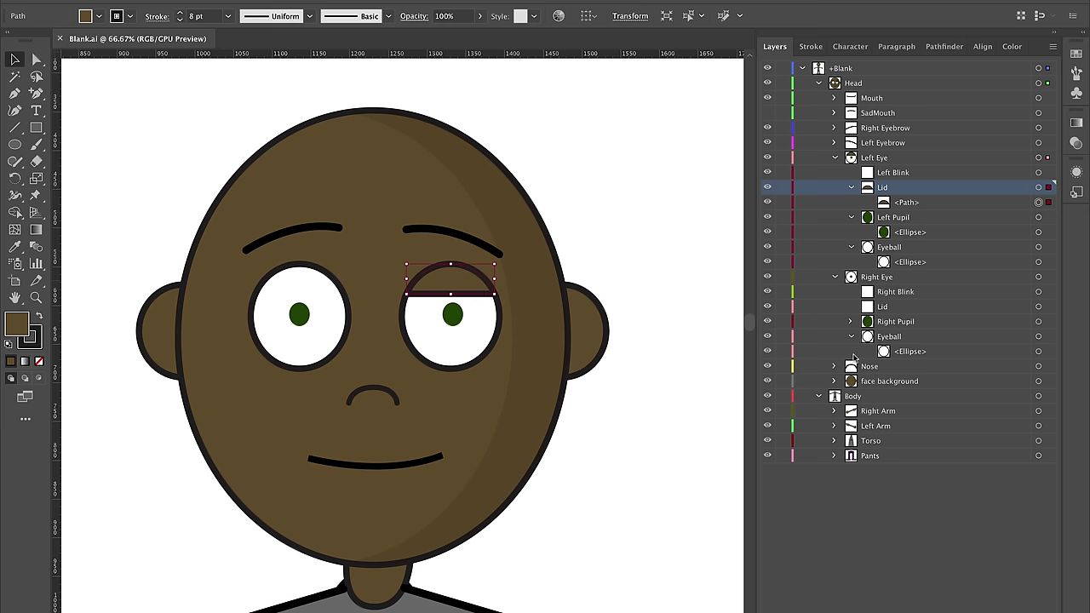
click(898, 308)
key(ctrl+c)
key(ctrl+f)
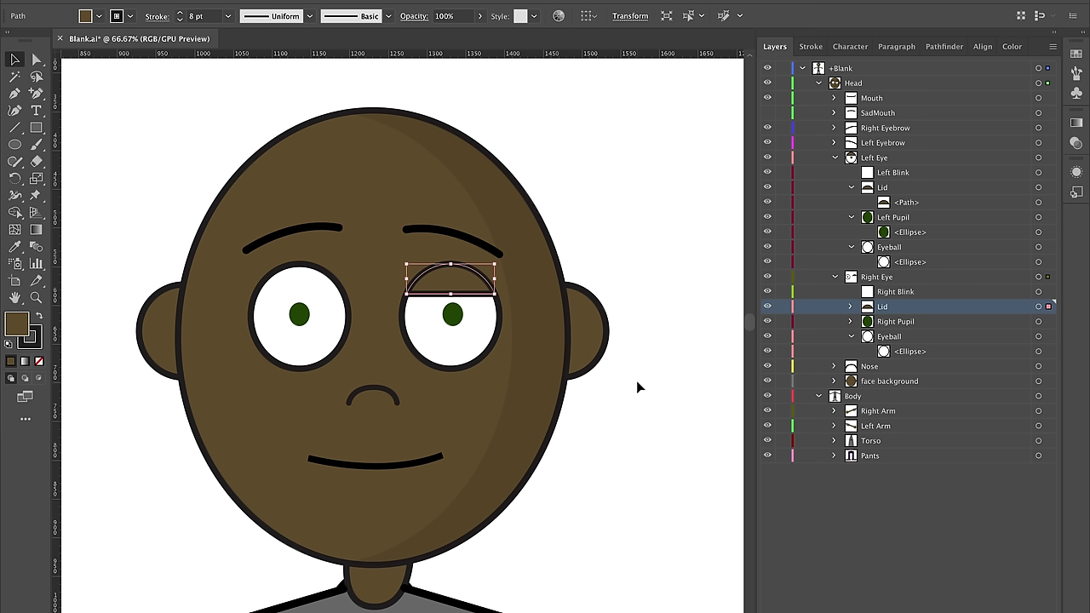
- Shift the copied lid horizontally until it lines up with the upper edge of the right eyeball
key(shift+Left)
key(shift+Left)
key(shift+Left)
key(shift+Left)
key(shift+Left)
key(shift+Left)
key(shift+Left)
key(shift+Left)
key(shift+Left)
key(shift+Left)
key(shift+Left)
key(shift+Left)
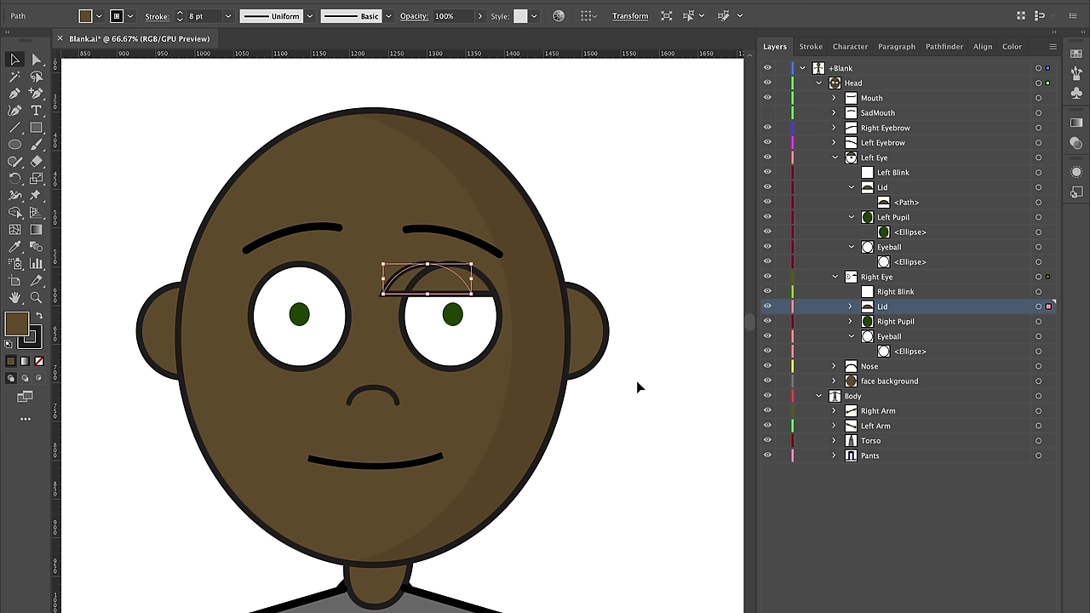
key(shift+Left)
key(shift+Left)
key(shift+Left)
key(shift+Left)
key(shift+Left)
key(shift+Left)
key(shift+Left)
key(shift+Left)
key(shift+Left)
key(shift+Left)
key(shift+Left)
key(shift+Left)
key(shift+Left)
key(shift+Left)
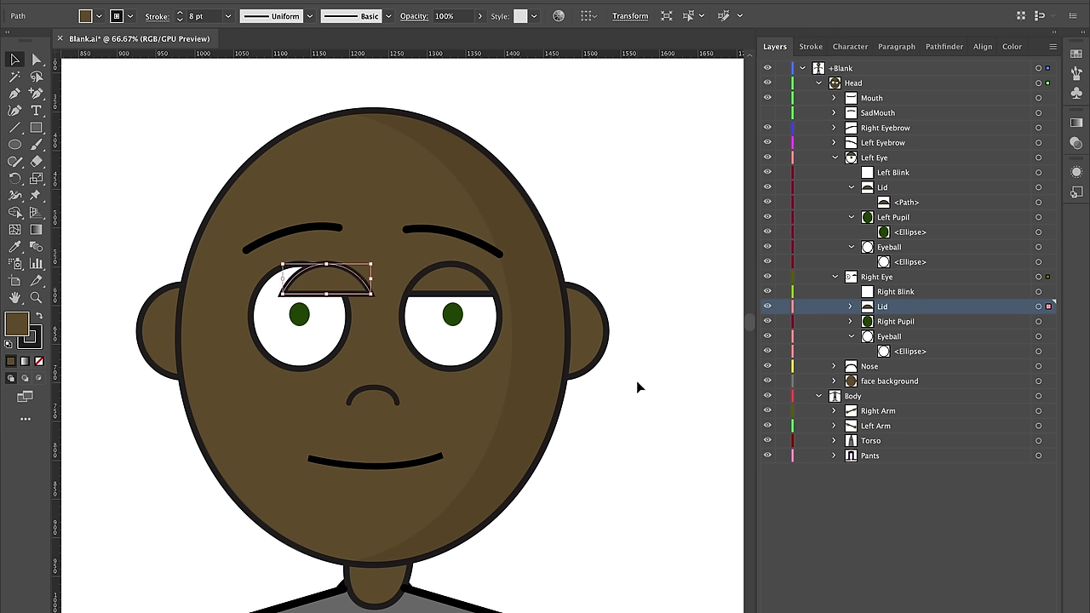
key(shift+Left)
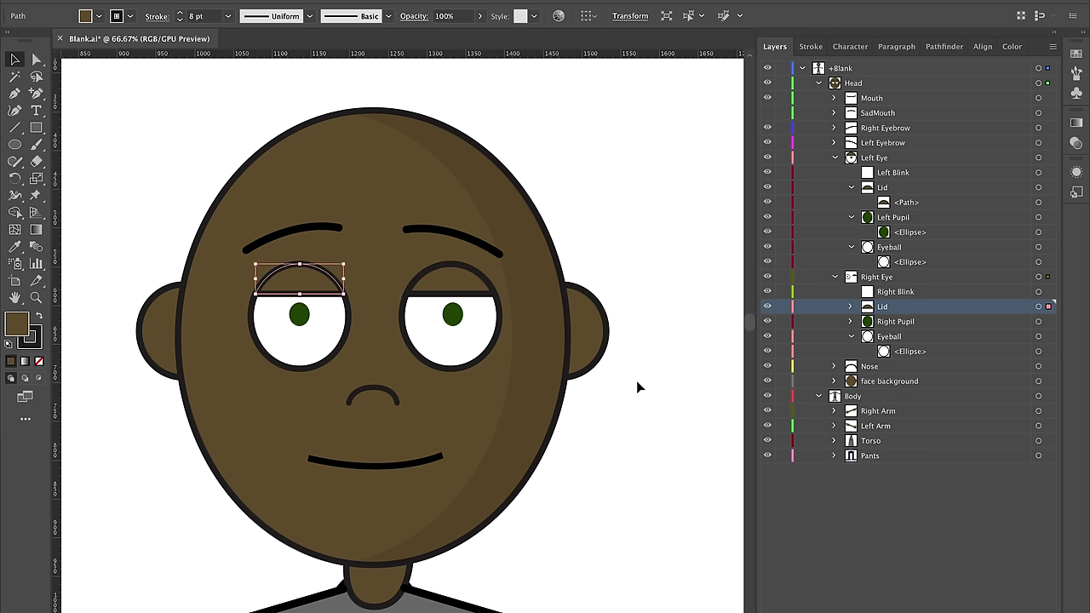
- Save the document with nothing selected and collapse the right eye's Eyeball layer
click(657, 433)
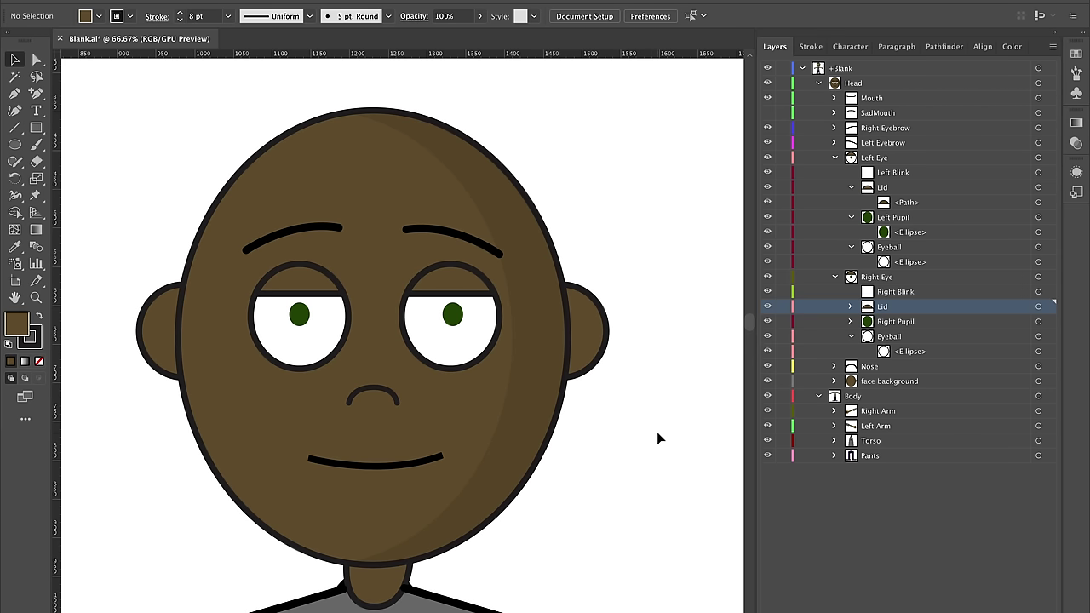
key(ctrl+s)
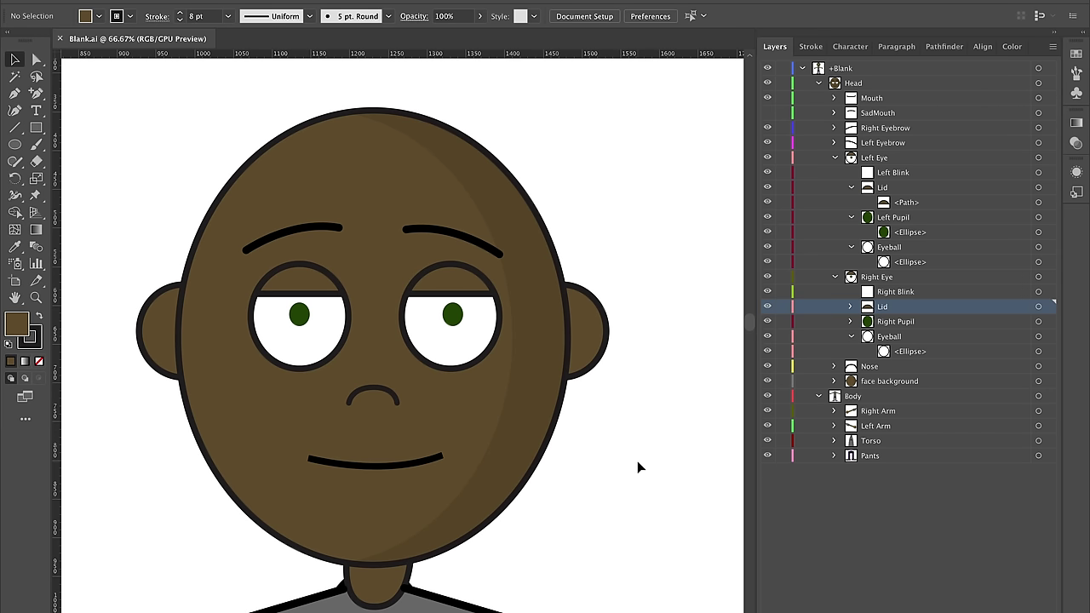
click(908, 293)
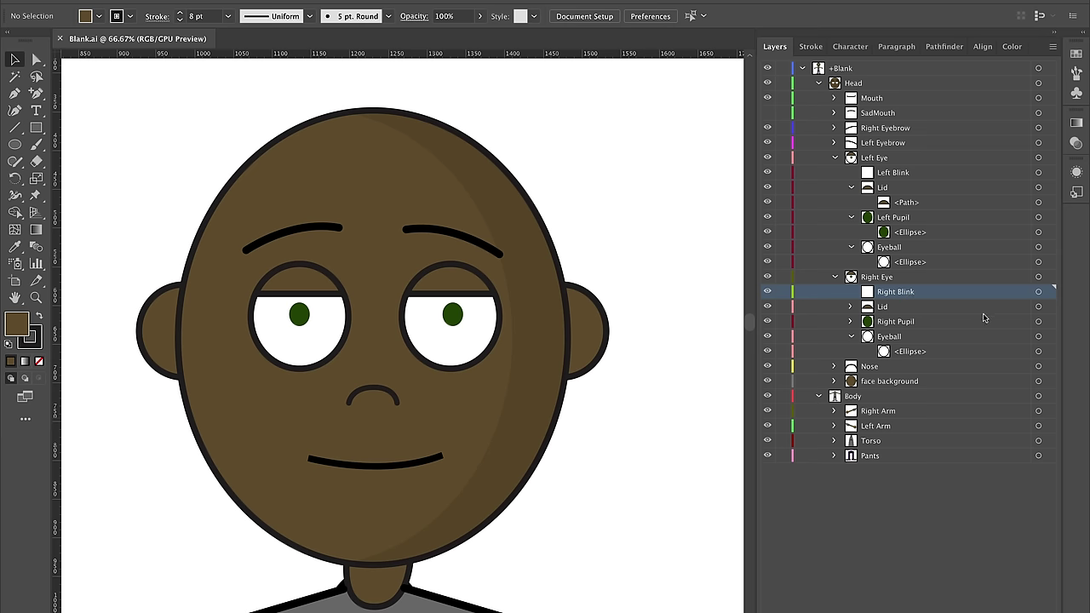
click(852, 337)
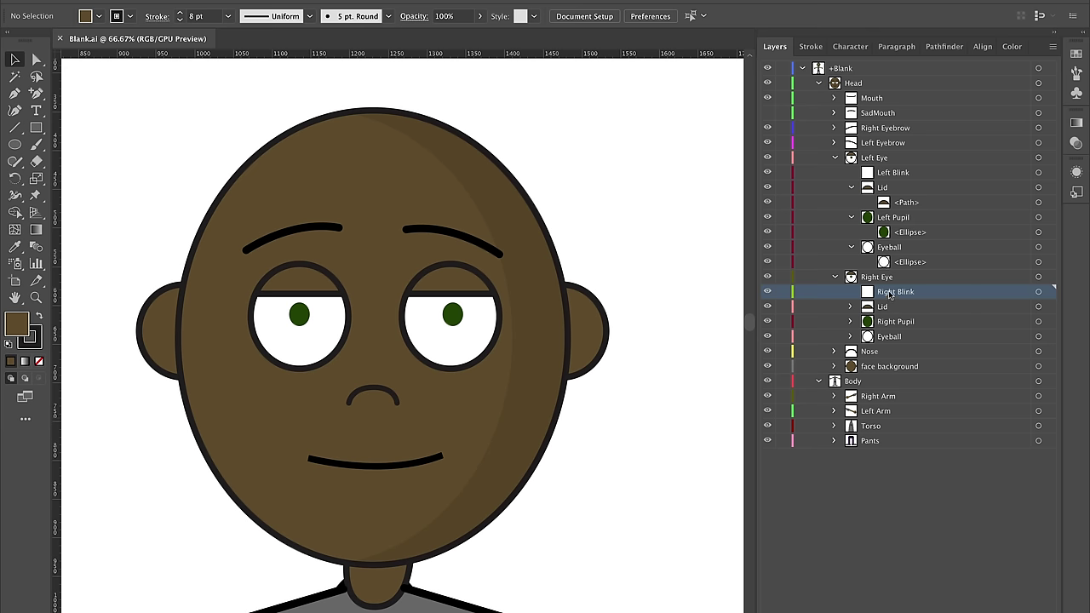
- Draw a thin dark rectangle with no stroke across the middle of the left eye in the Left Blink layer
click(898, 173)
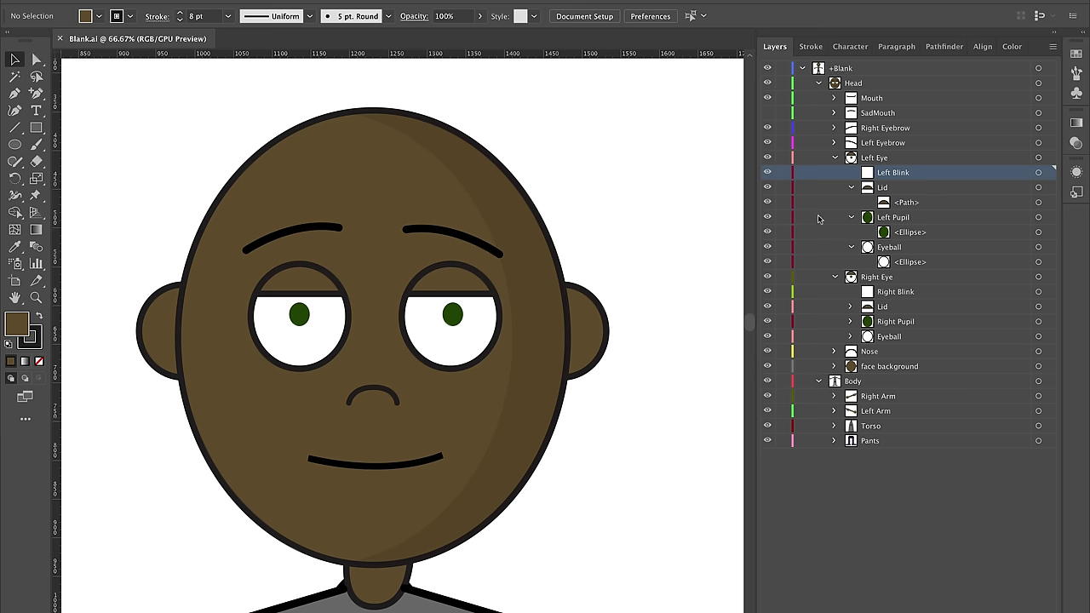
click(37, 128)
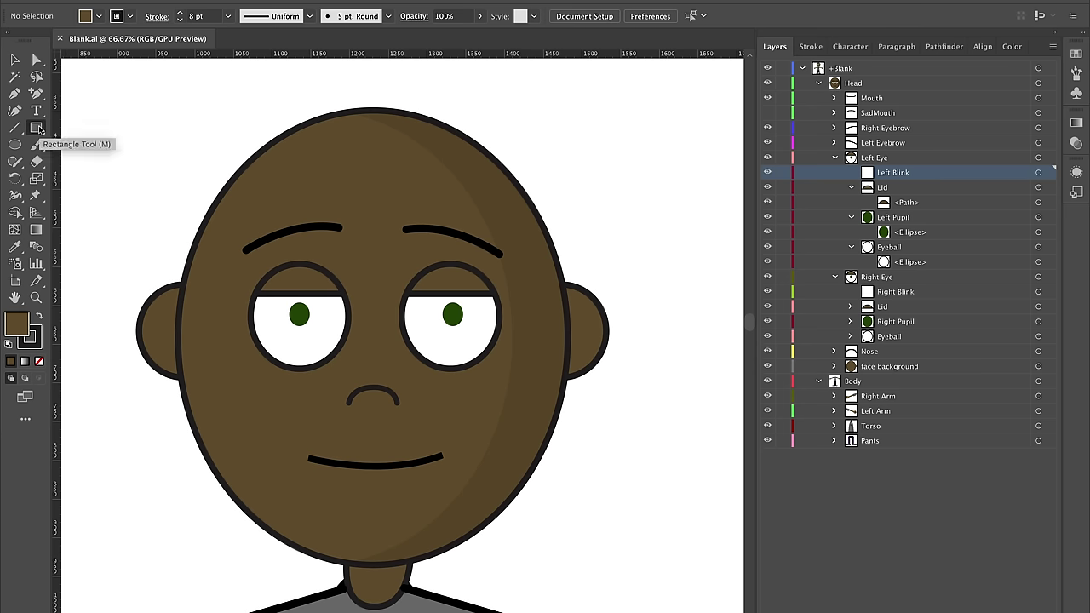
click(38, 316)
click(32, 339)
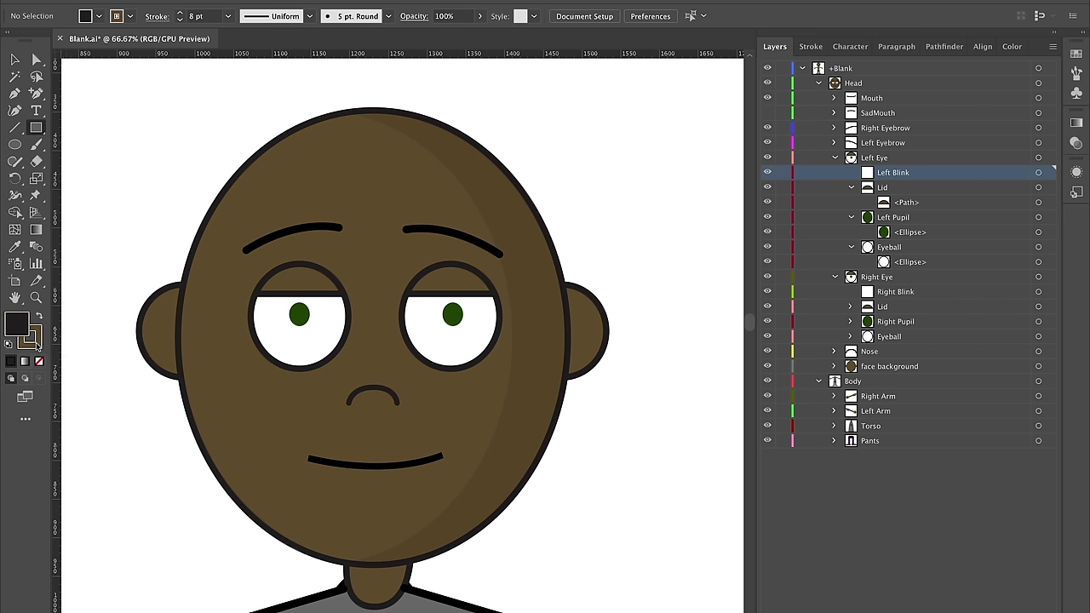
click(40, 361)
click(19, 324)
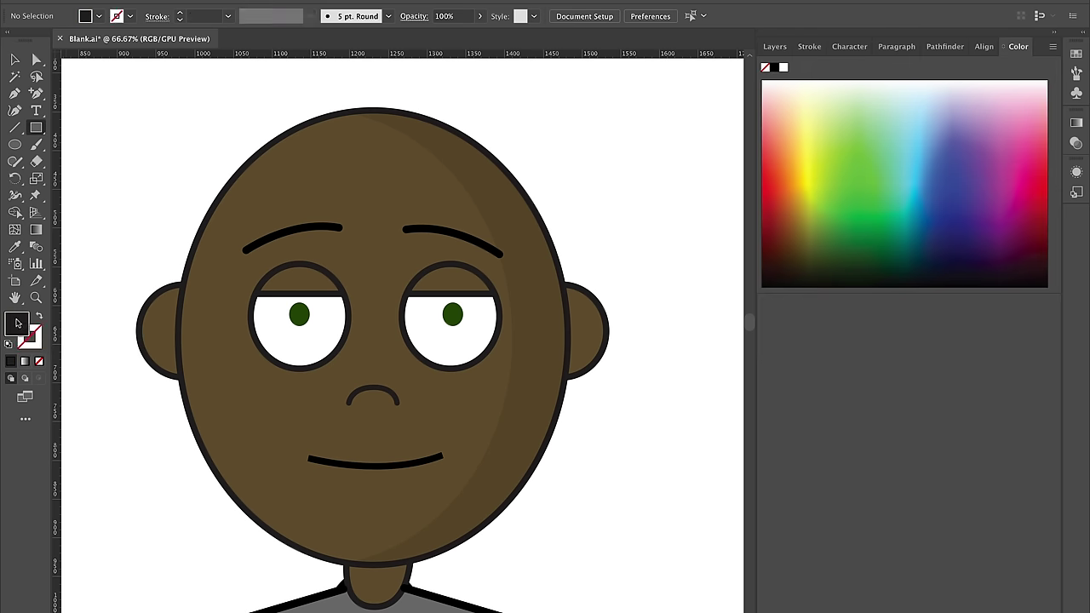
click(766, 47)
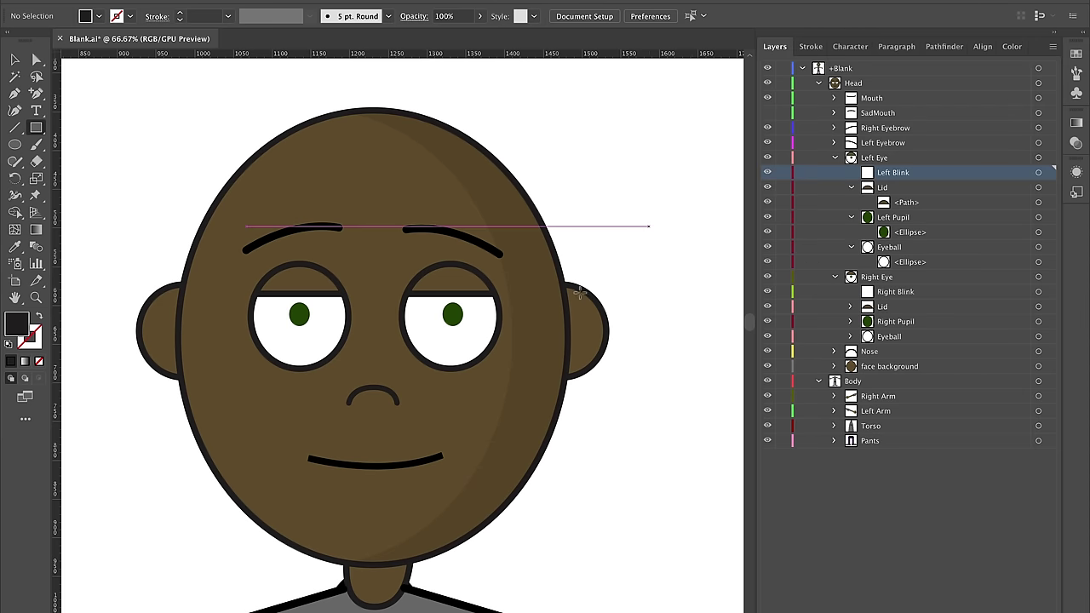
mouse_move(401, 309)
mouse_down()
mouse_move(509, 315)
mouse_move(501, 322)
mouse_up()
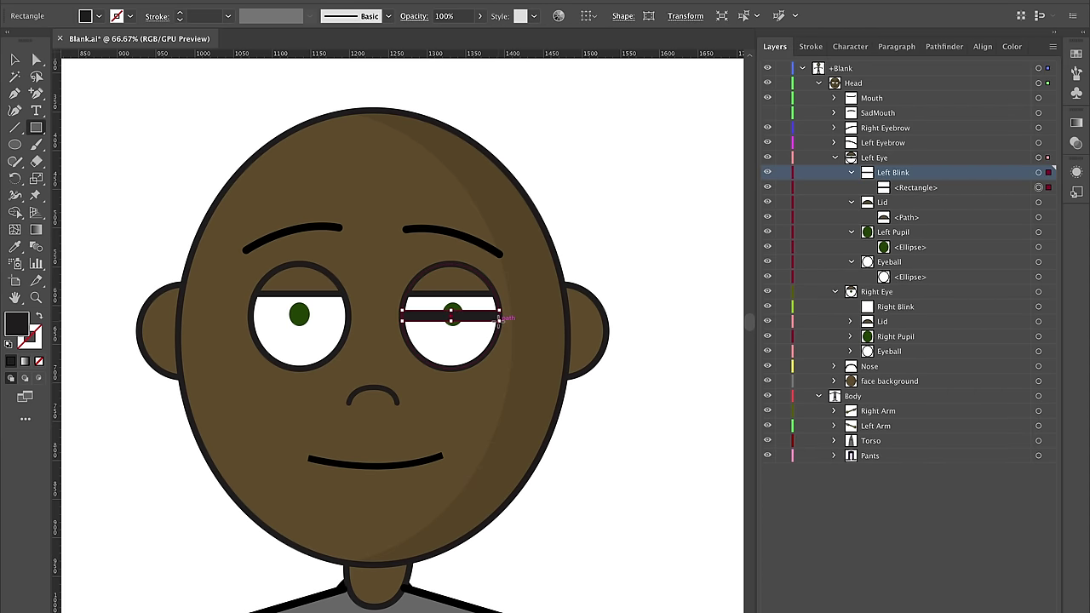
- Collapse the Left Blink, Lid, Left Pupil and Eyeball layers of the left eye
click(16, 61)
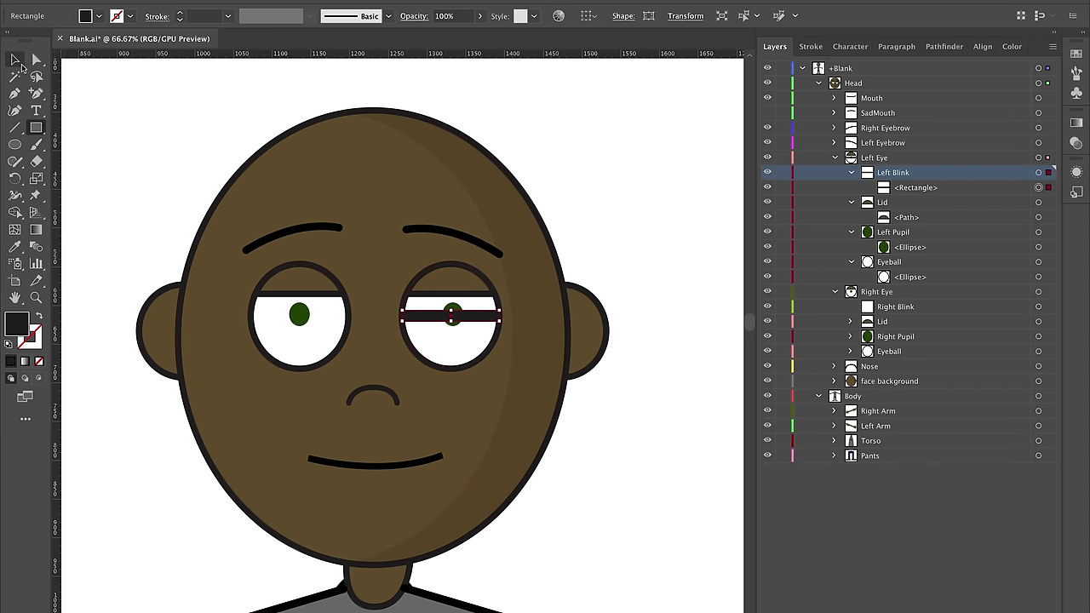
click(853, 173)
click(852, 188)
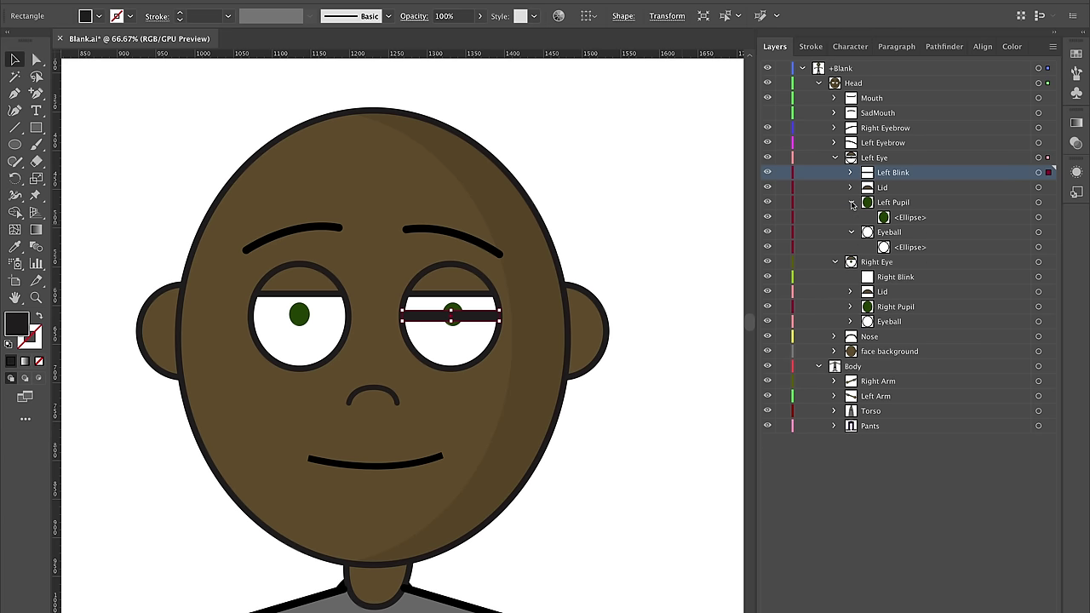
click(852, 203)
click(852, 218)
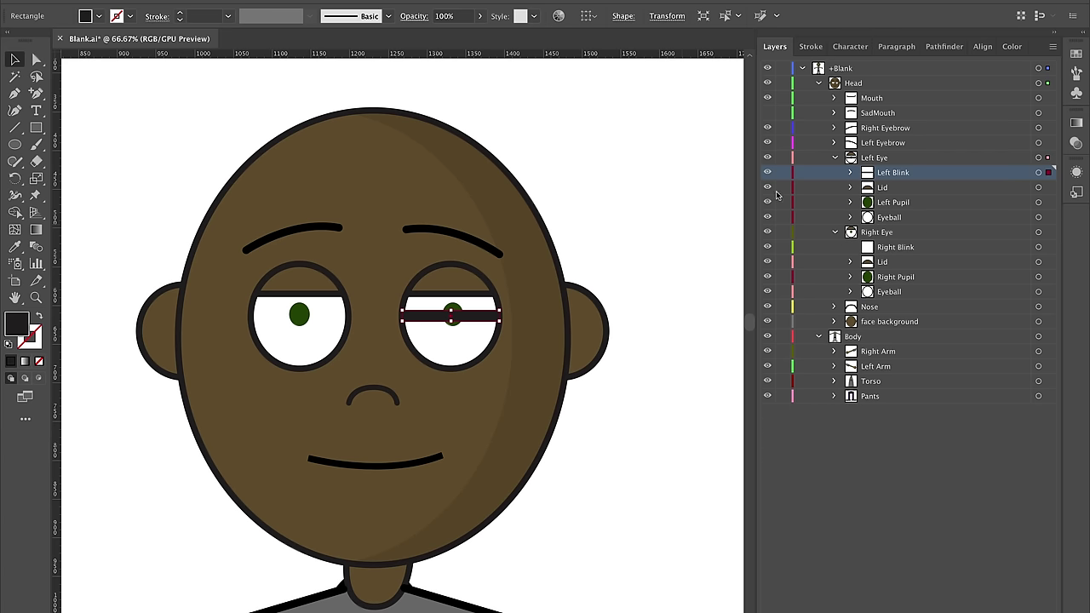
- Preview the blink rectangle with the left eye's Lid, Left Pupil and Eyeball layers briefly hidden, and delete the rectangle
drag(767, 188, 775, 223)
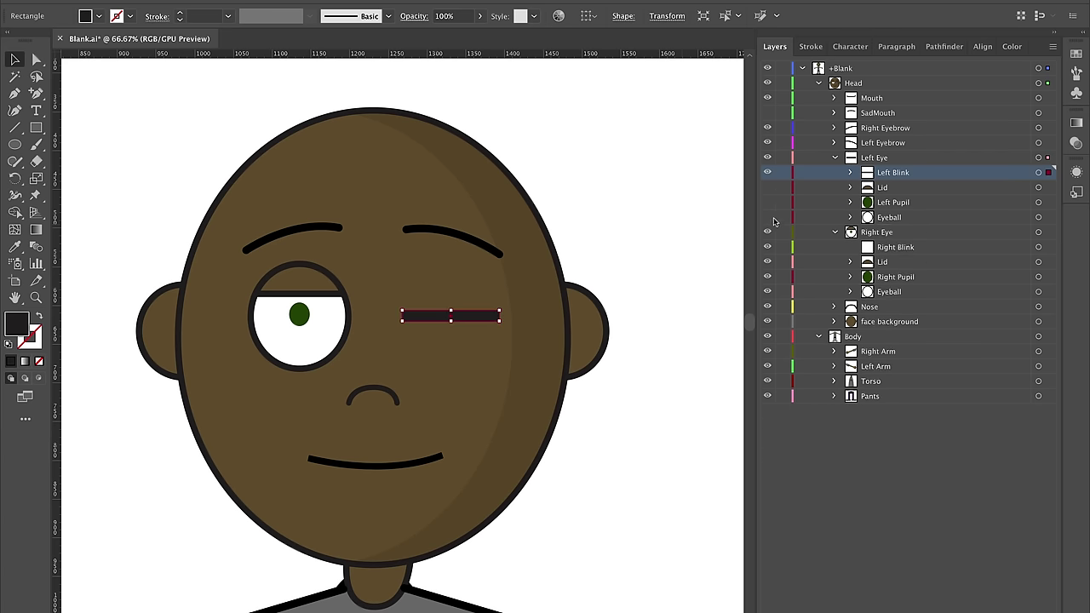
click(687, 329)
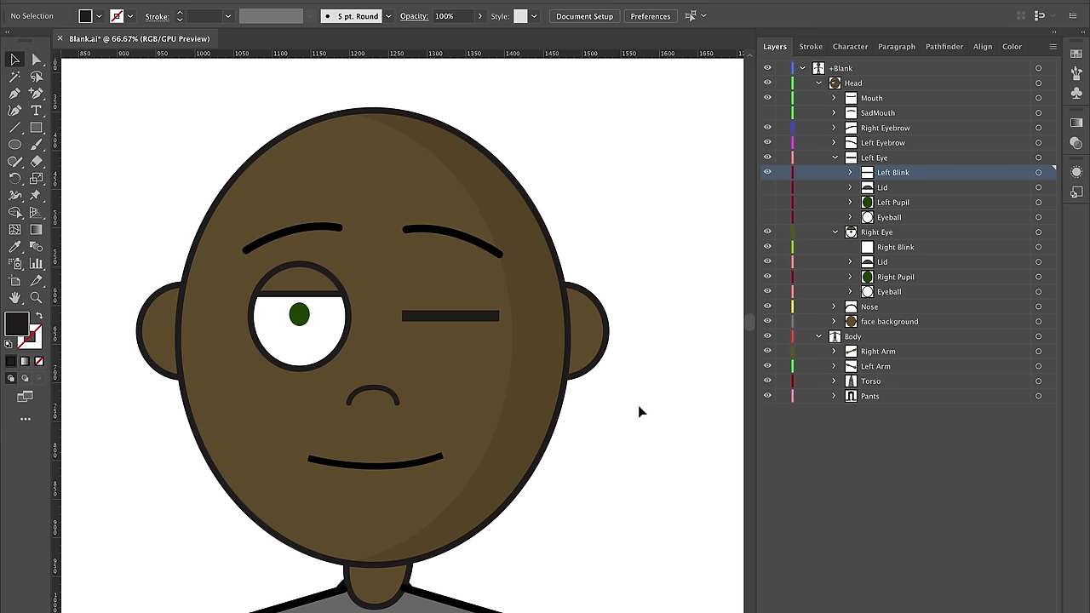
key(ctrl+z)
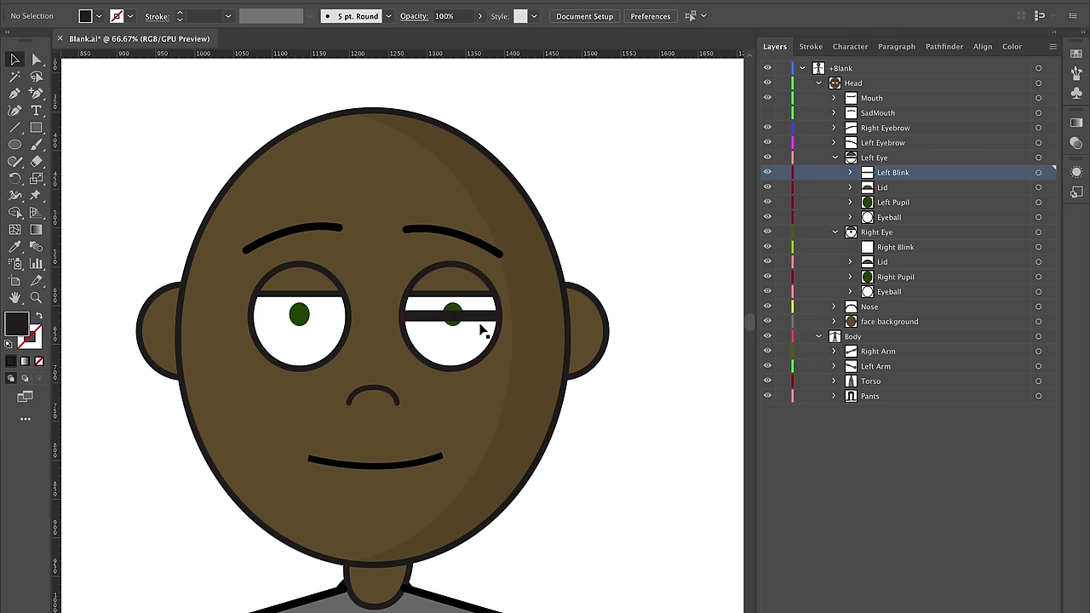
click(486, 315)
key(Delete)
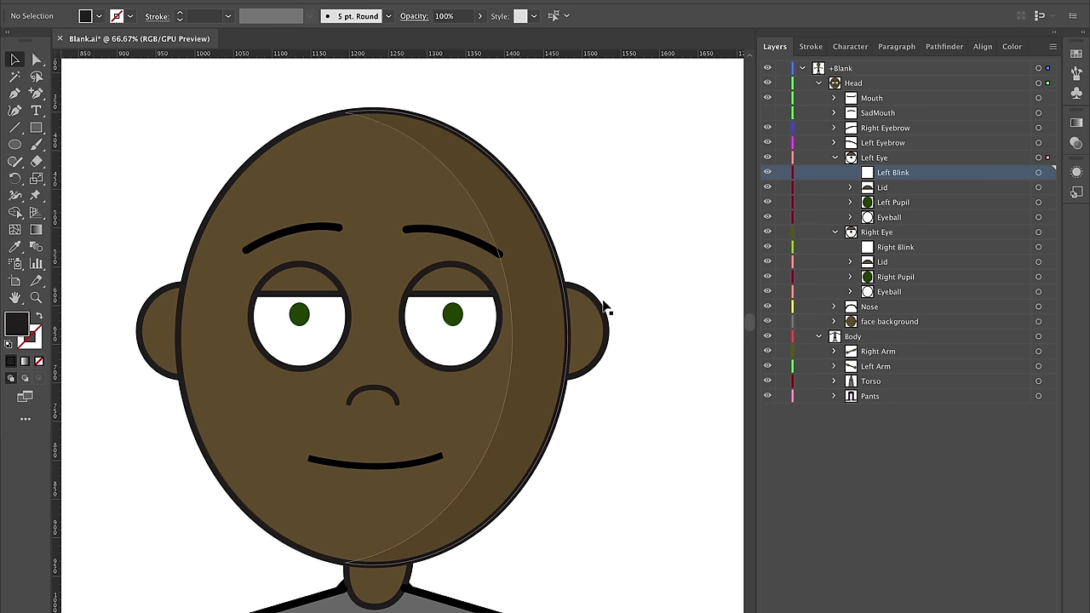
- Copy the left eyeball ellipse in place into the Left Blink layer
click(466, 346)
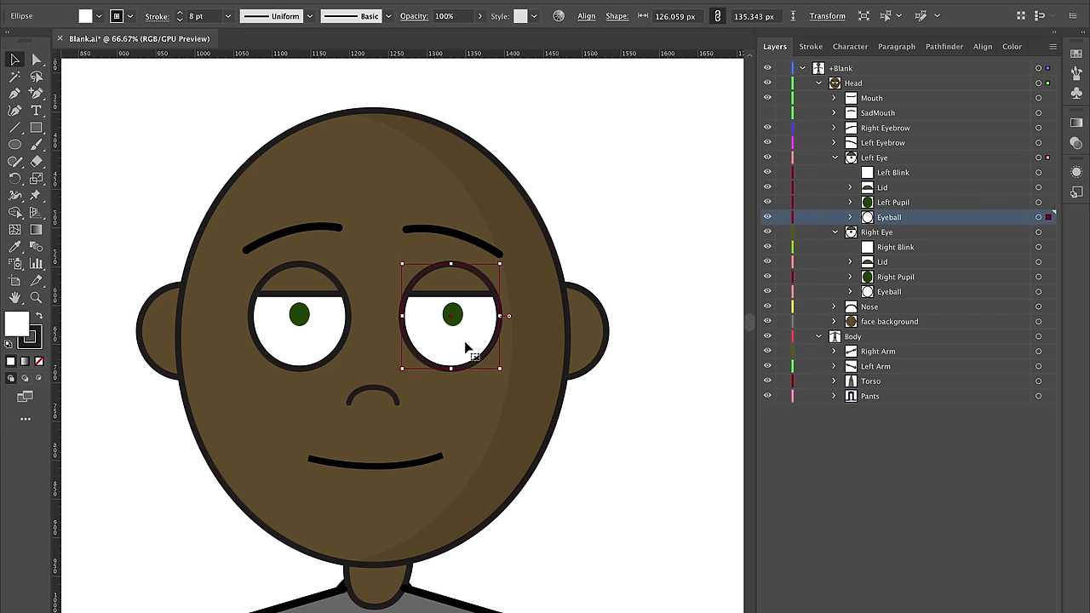
drag(466, 347, 467, 347)
click(906, 172)
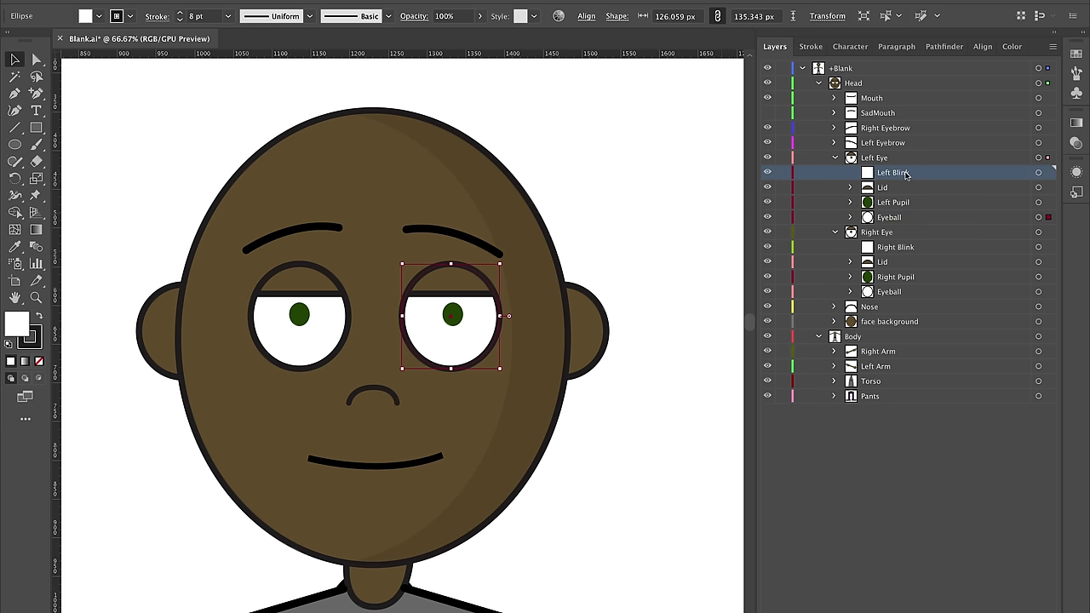
key(ctrl+c)
key(ctrl+f)
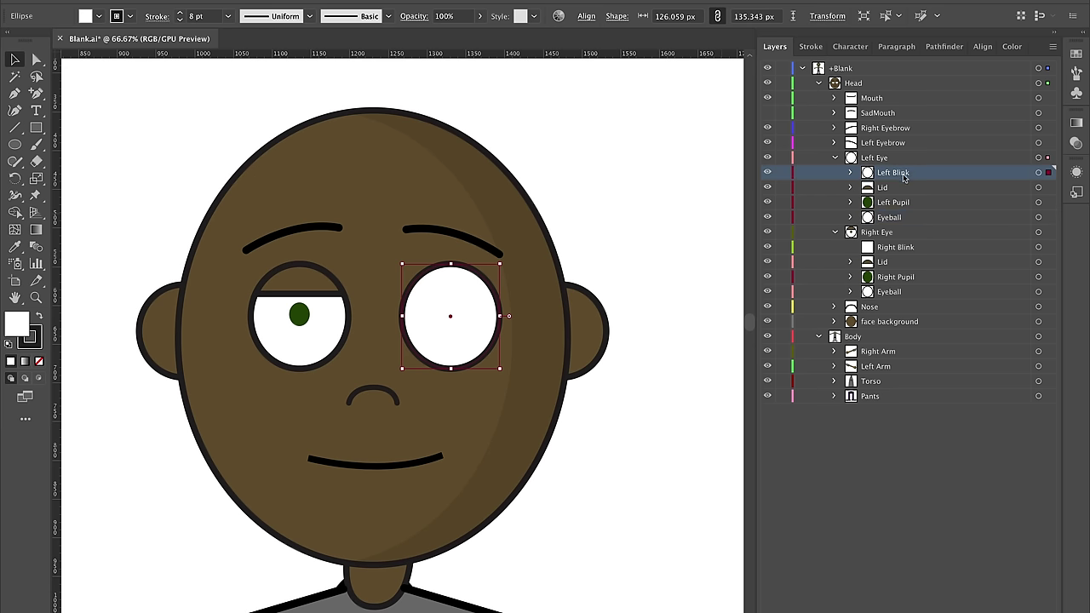
- Match the ellipse in the Left Blink layer to the face's brown fill and dark stroke with the Eyedropper
click(14, 246)
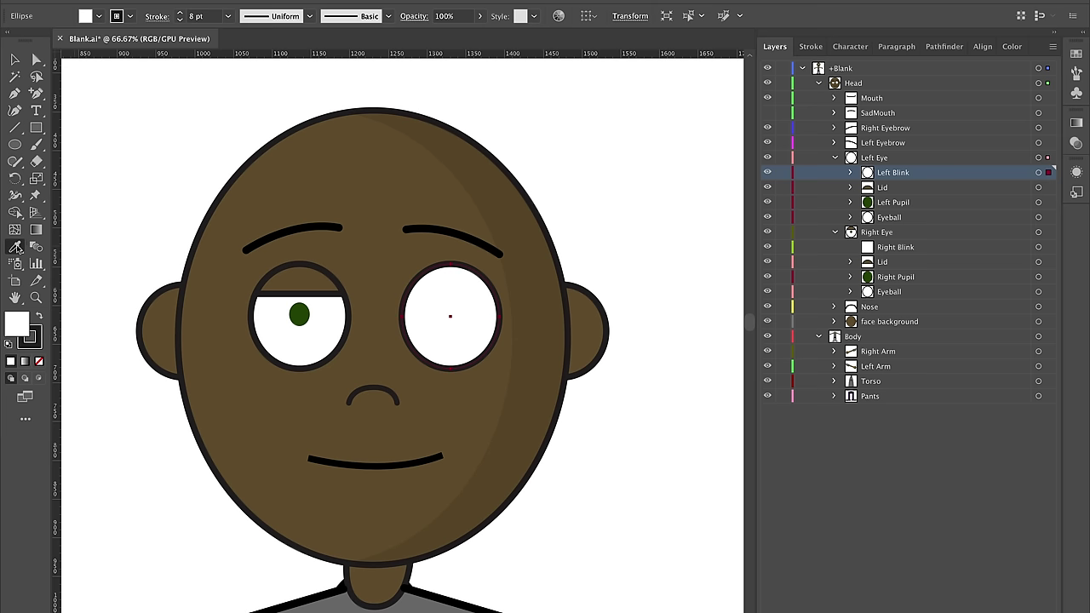
click(414, 177)
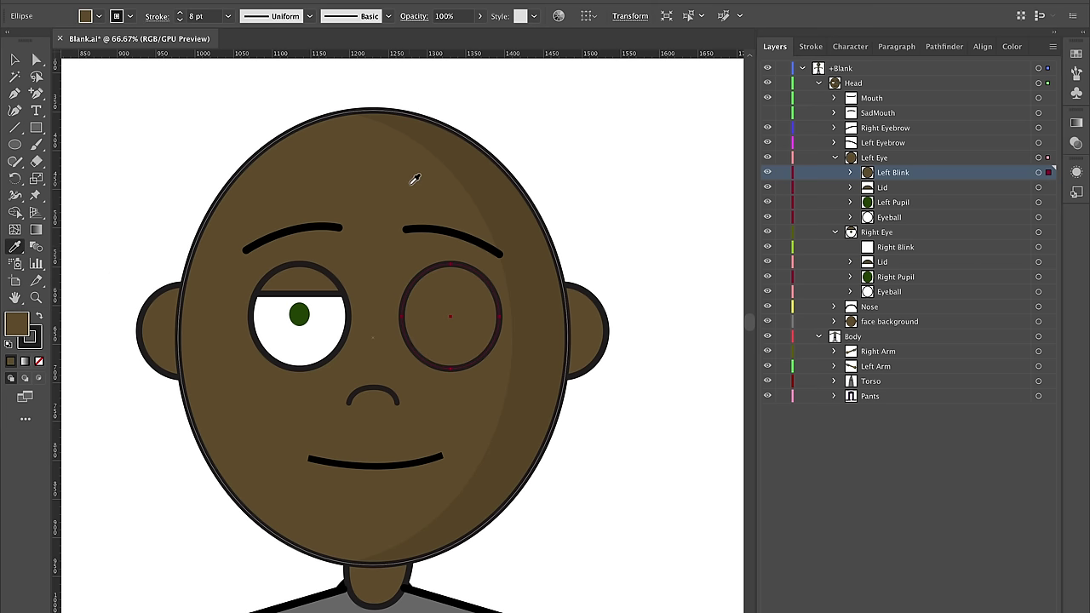
click(14, 59)
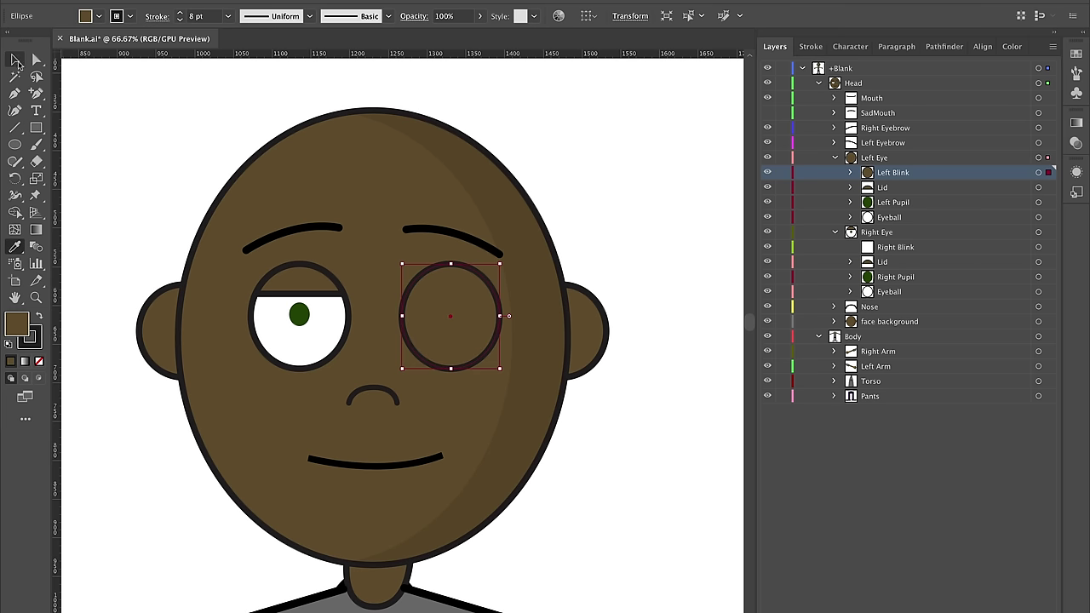
click(695, 451)
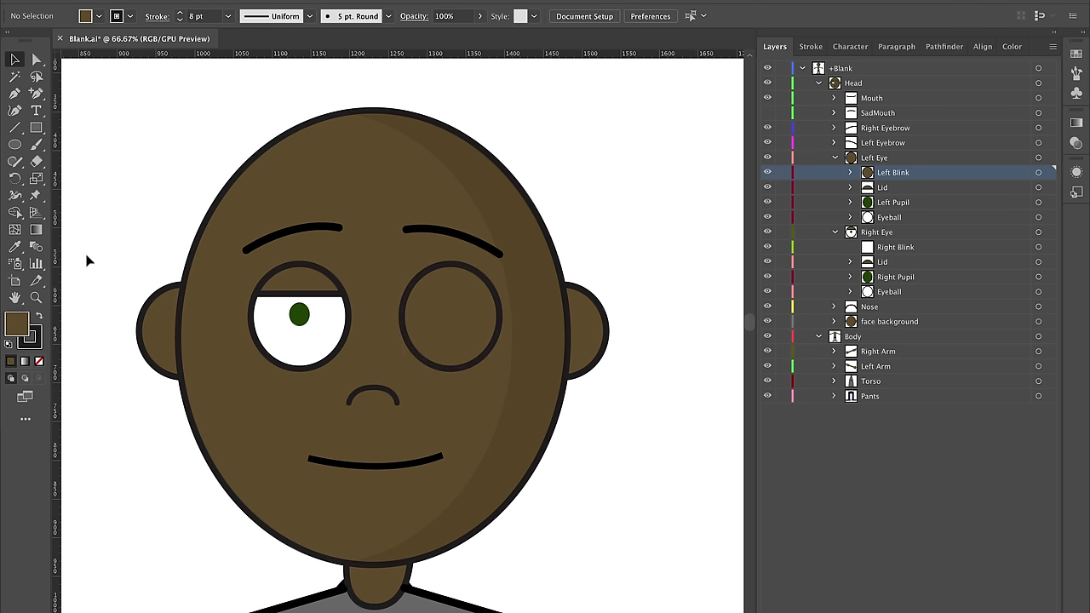
- Draw a horizontal line with an 8 pt stroke across the middle of the brown ellipse in the Left Blink layer
click(14, 128)
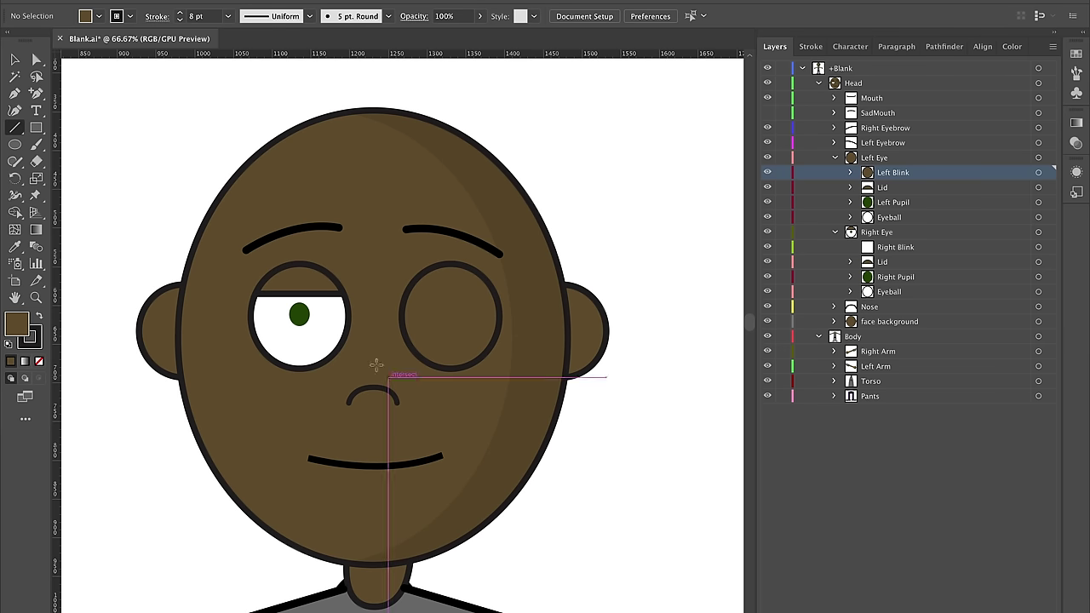
drag(15, 128, 64, 132)
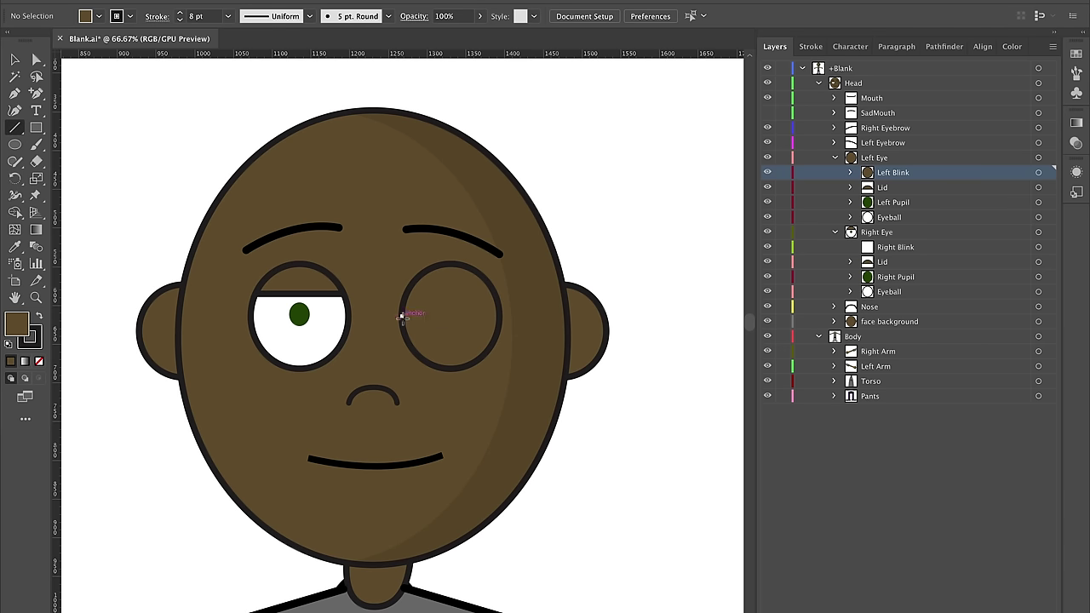
drag(401, 316, 499, 316)
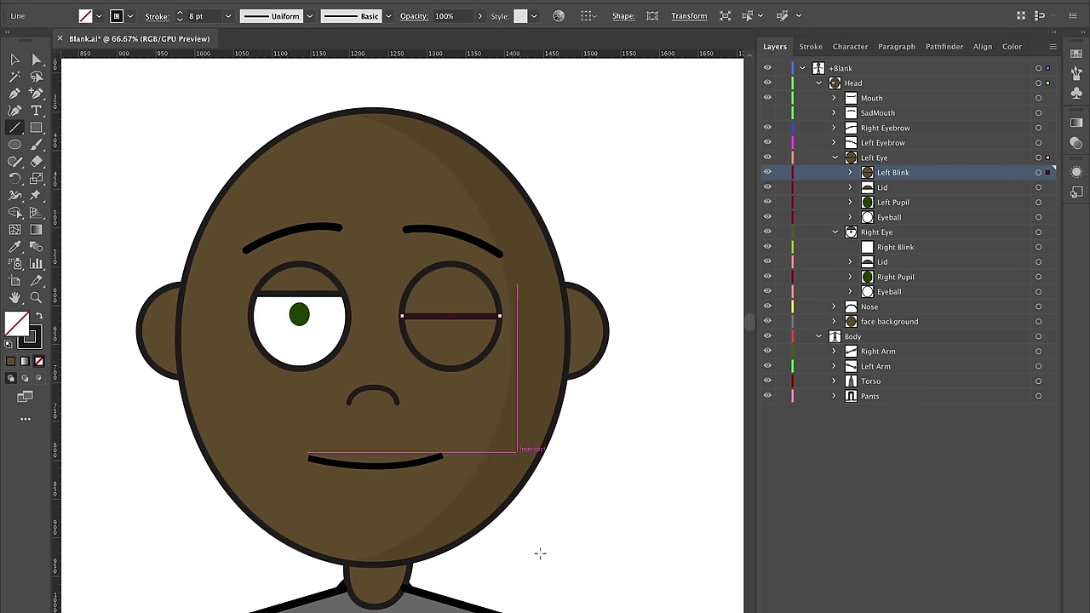
click(37, 338)
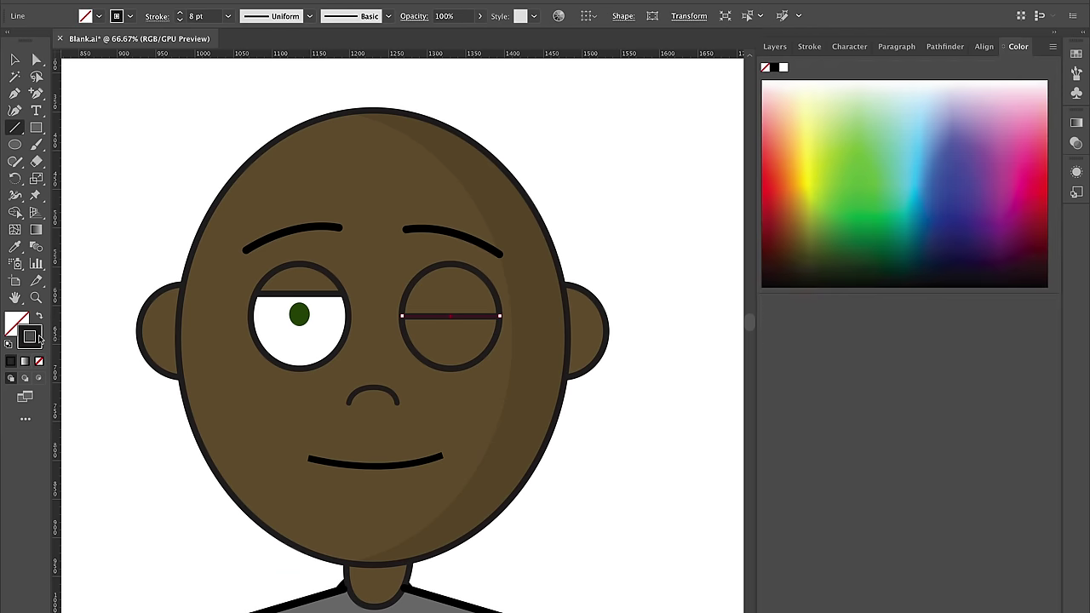
click(180, 14)
click(180, 20)
click(15, 59)
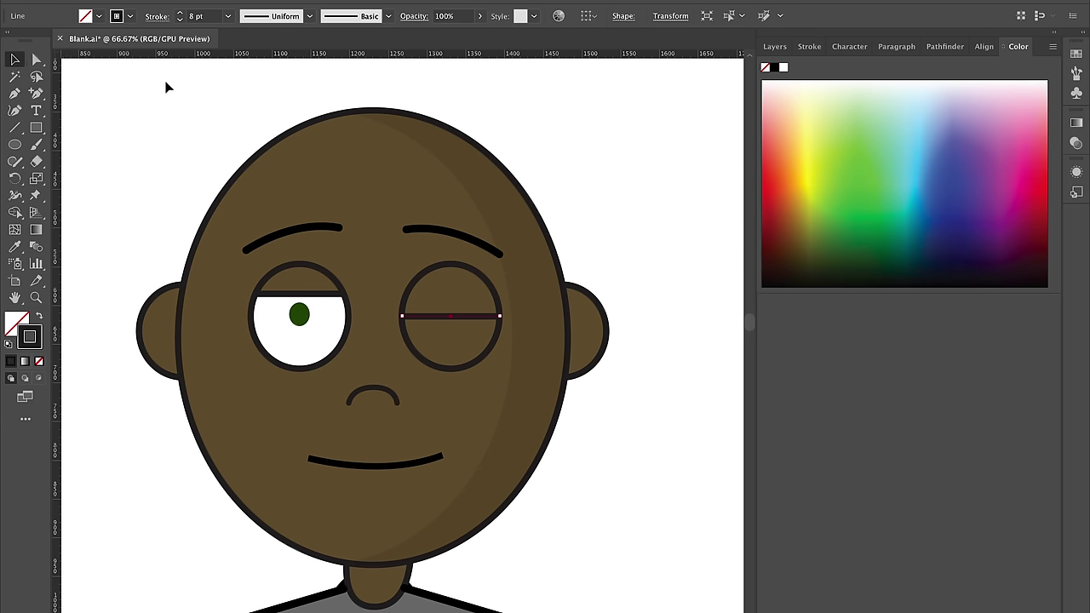
click(609, 194)
key(F7)
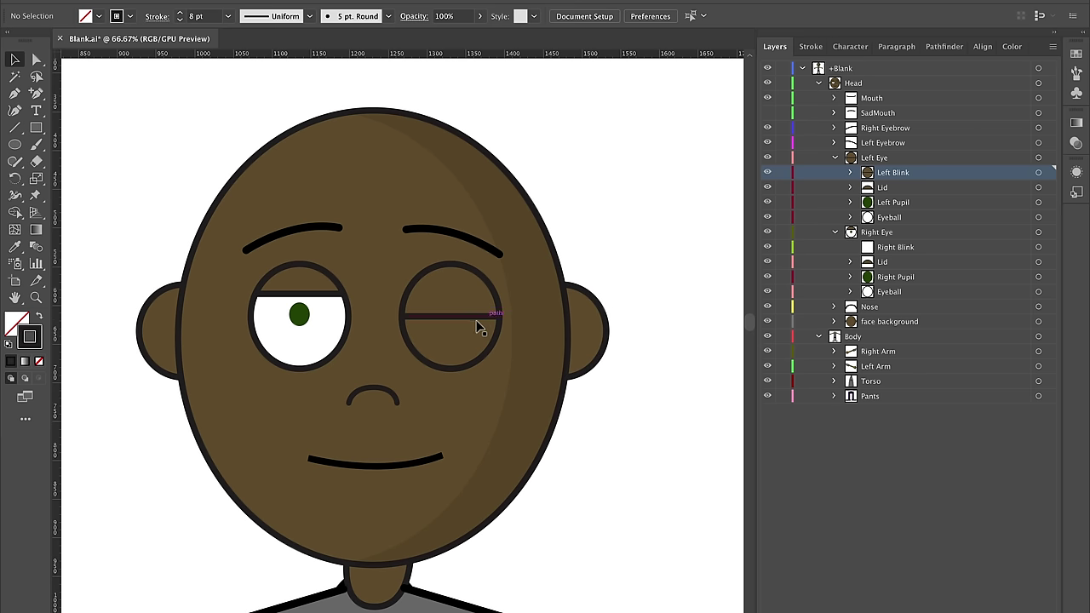
- Copy the left blink's line and ellipse in place into the Right Blink layer
click(850, 172)
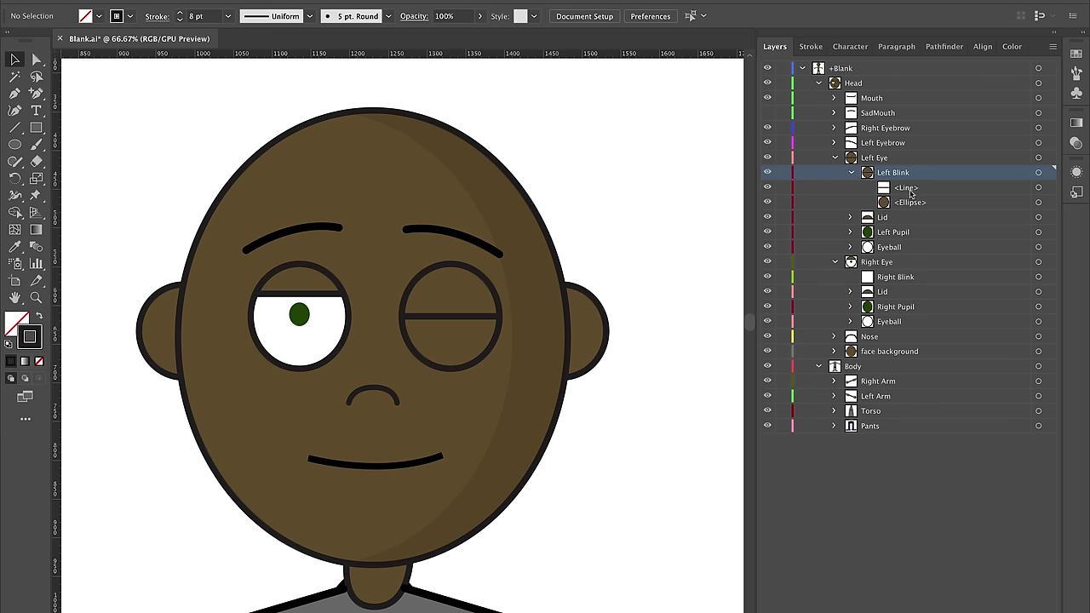
click(462, 341)
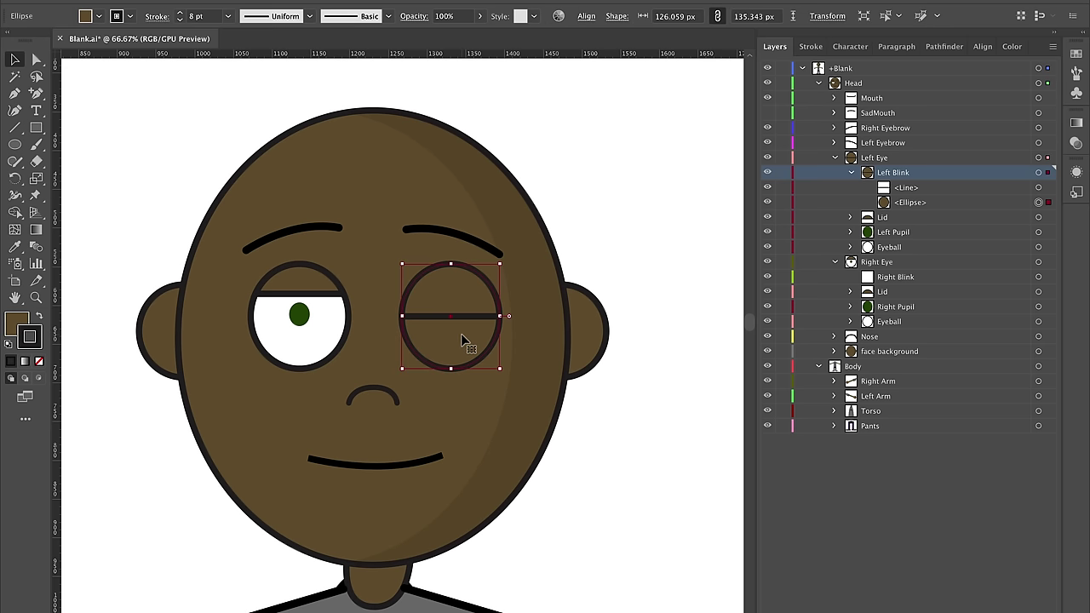
shift+click(477, 317)
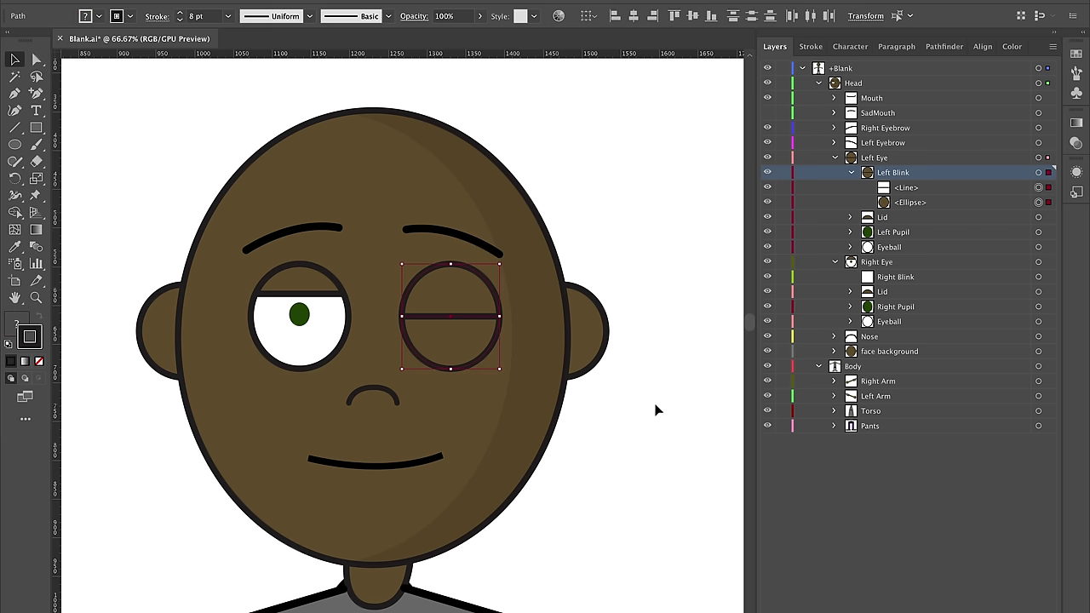
click(900, 279)
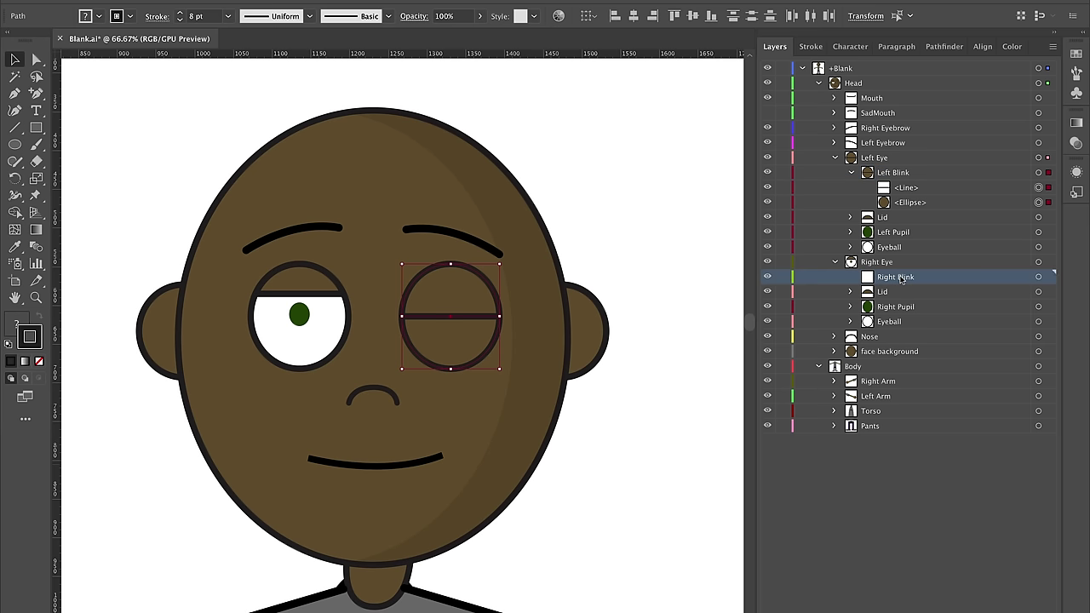
key(ctrl+f)
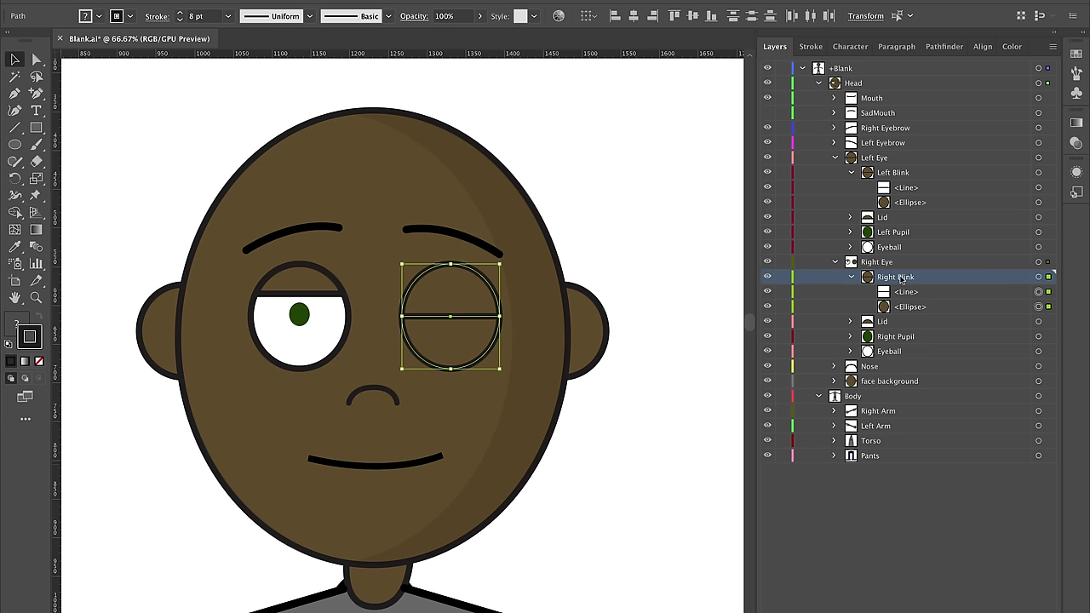
- Move the copied blink ellipse and line in the Right Blink layer over so they exactly cover the other eye
key(shift+Left)
key(shift+Left)
key(shift+Left)
key(shift+Left)
key(shift+Left)
key(shift+Left)
key(shift+Left)
key(shift+Left)
key(shift+Left)
key(shift+Left)
key(shift+Left)
key(shift+Left)
key(shift+Left)
key(shift+Left)
key(shift+Left)
key(shift+Left)
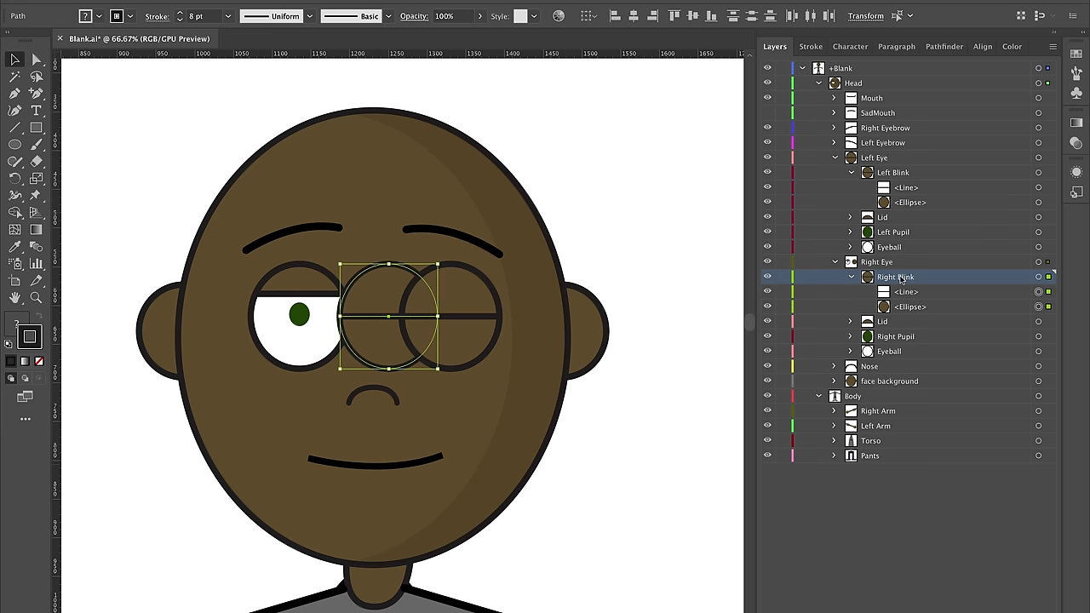
key(shift+Left)
key(shift+Left)
key(shift+Left)
key(shift+Left)
key(shift+Left)
key(shift+Left)
key(shift+Left)
key(shift+Left)
key(shift+Left)
key(shift+Left)
key(shift+Left)
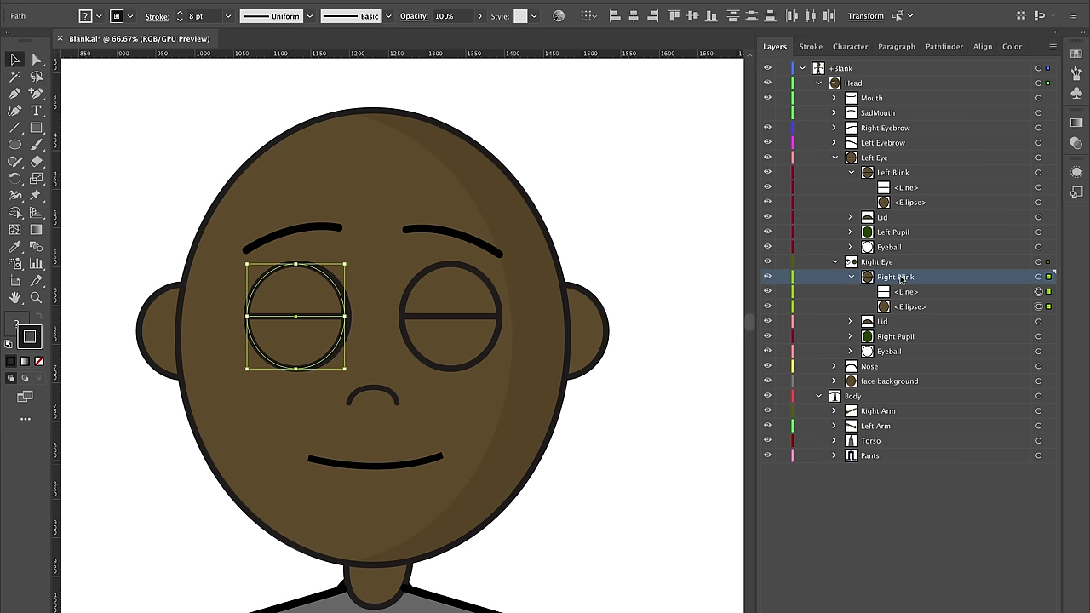
key(Right)
key(Right)
key(Right)
key(Right)
key(Right)
key(Right)
key(Right)
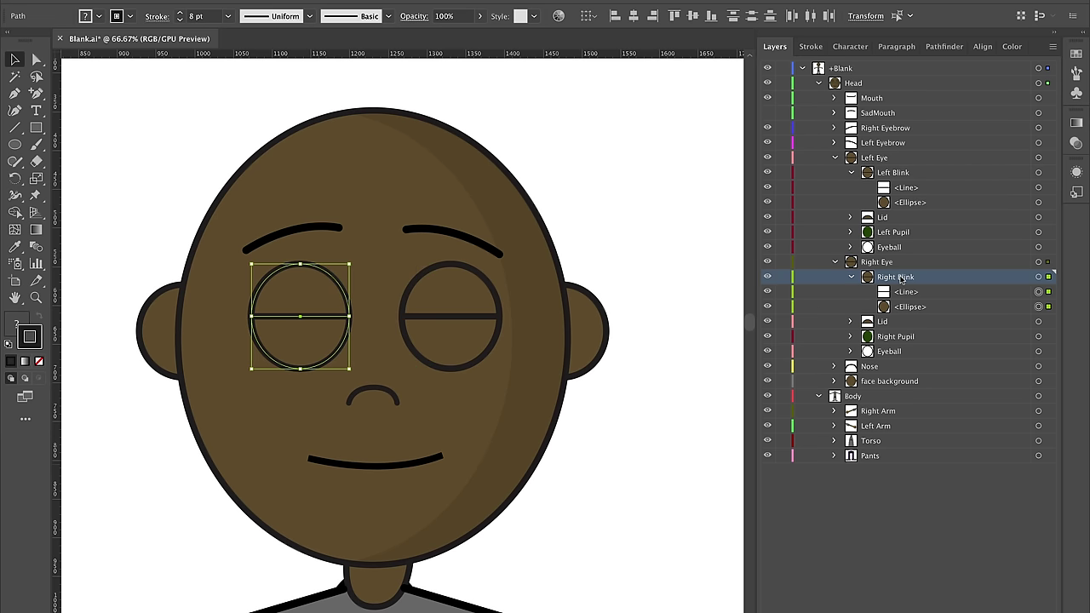
- Deselect the artwork, collapse the Left Blink and Right Blink layers and hide both of them
key(super+shift+a)
click(852, 278)
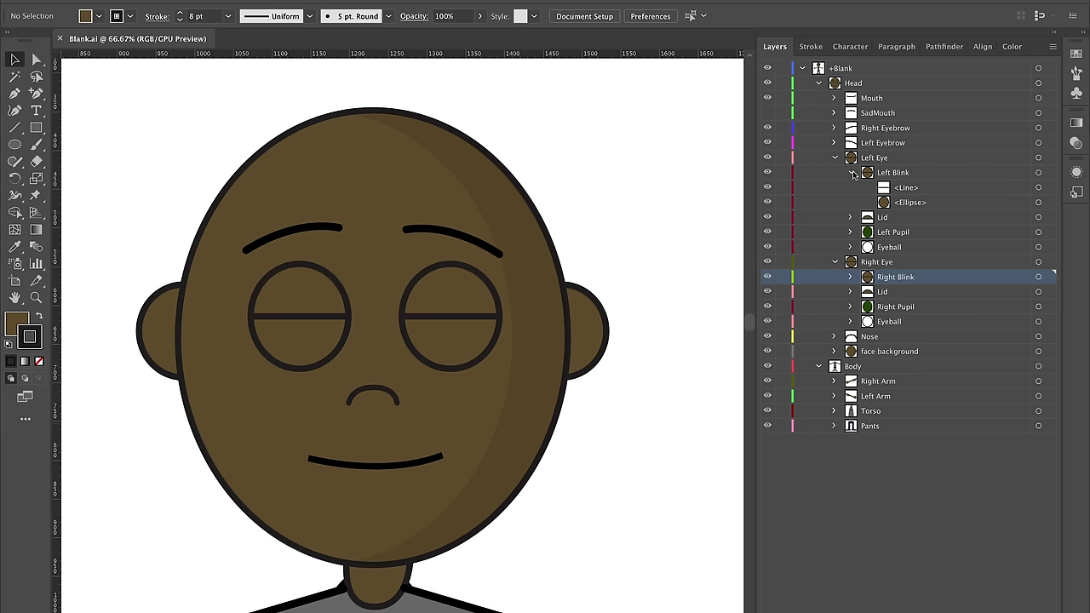
click(852, 173)
click(767, 173)
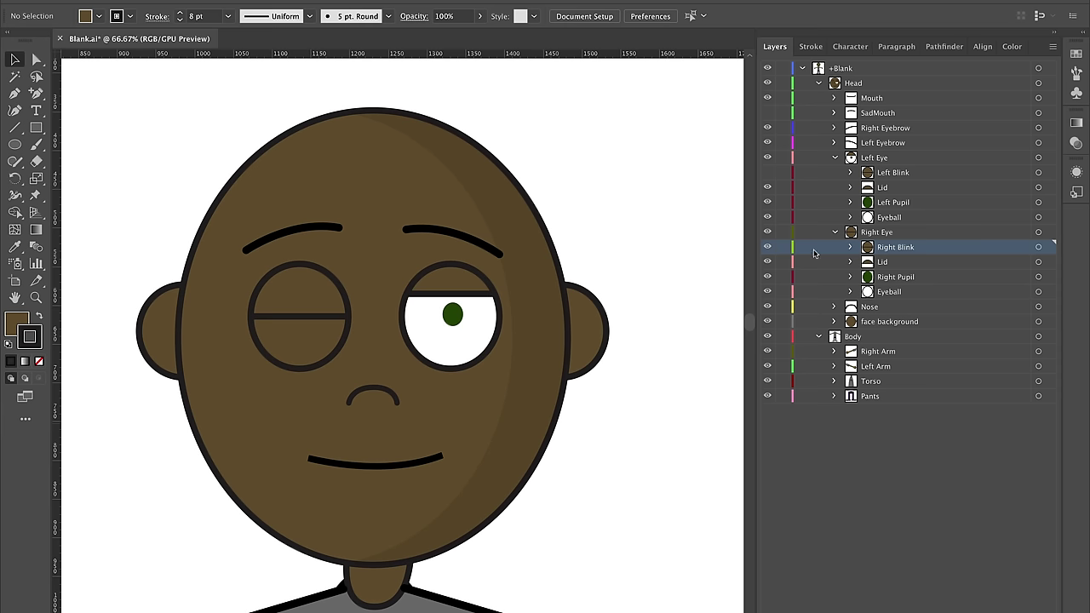
click(767, 247)
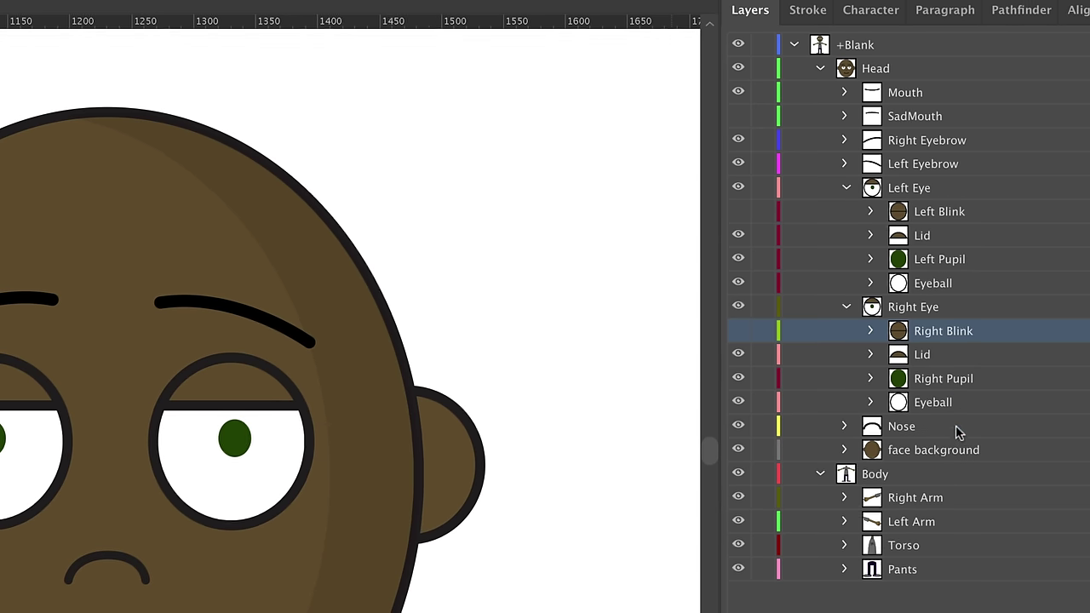
click(844, 140)
click(844, 139)
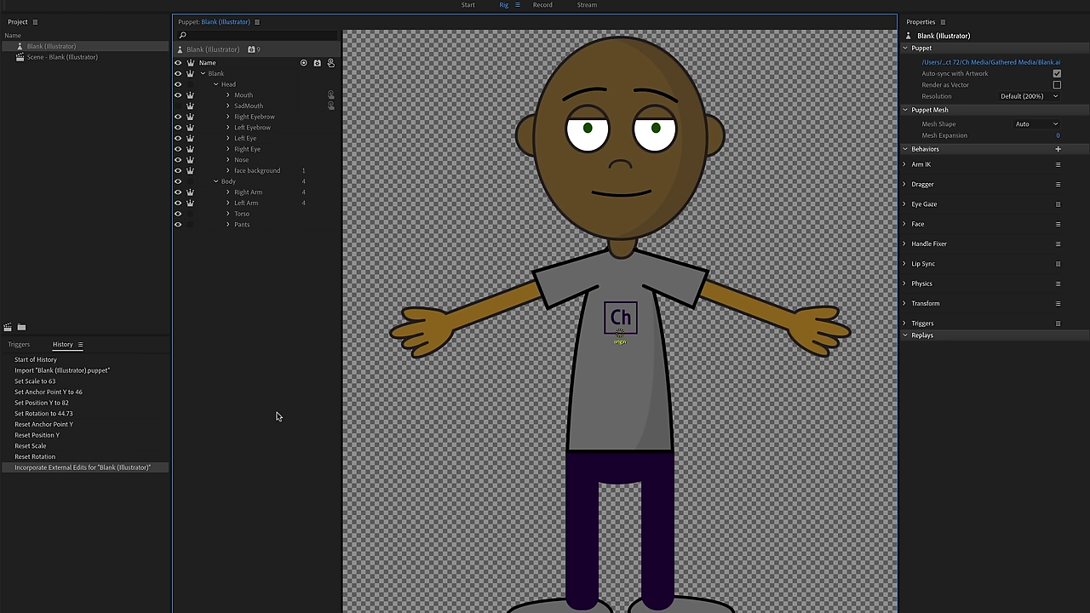
- In Character Animator, preview the puppet in Record mode and try toggling independence for the Right Eyebrow and Left Eyebrow layers
click(543, 5)
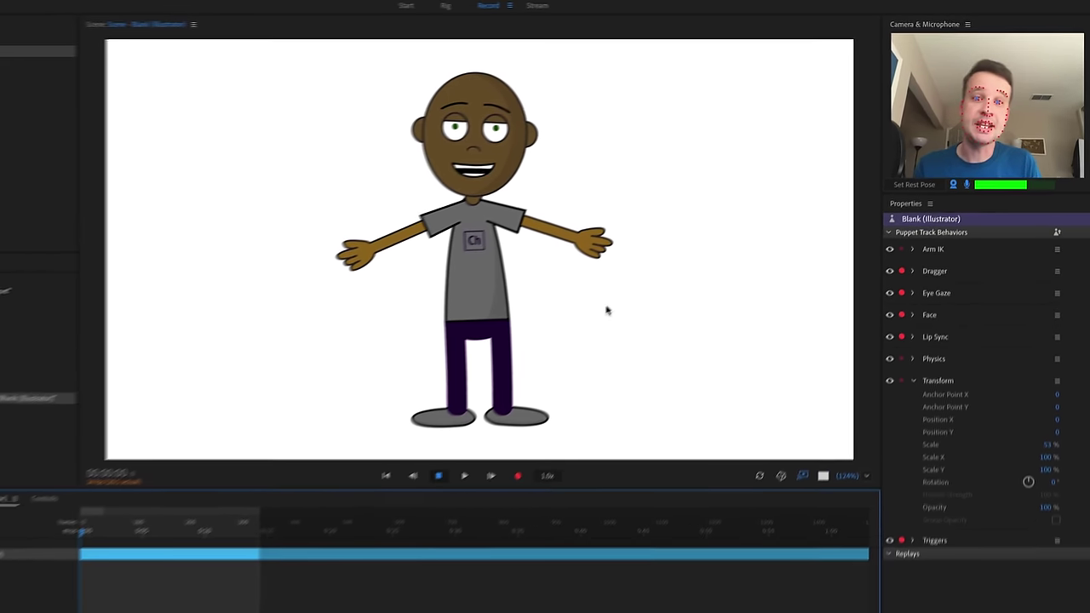
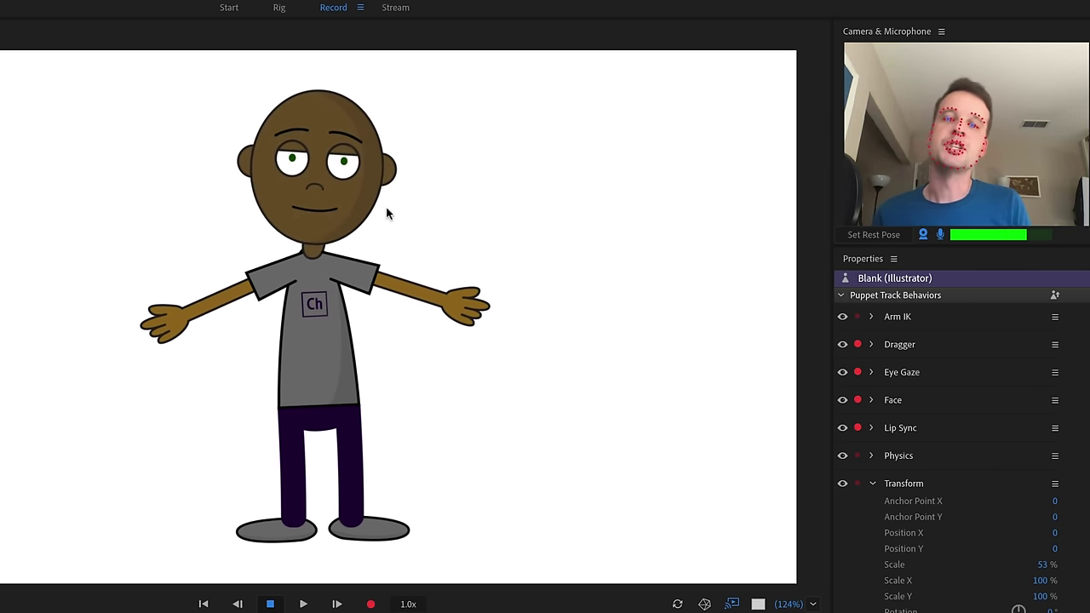
click(279, 8)
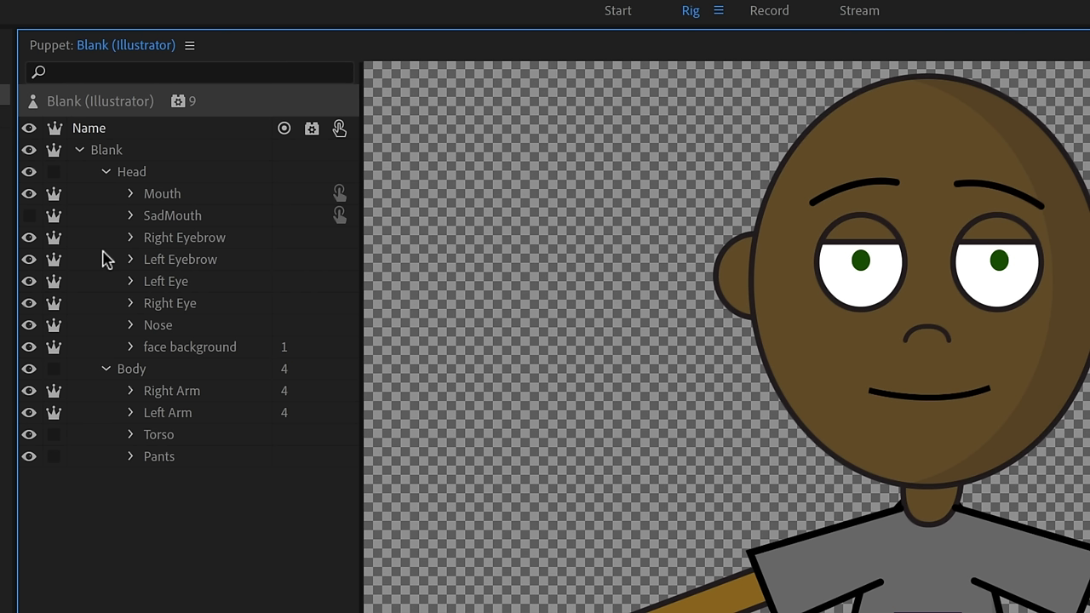
click(54, 240)
click(53, 261)
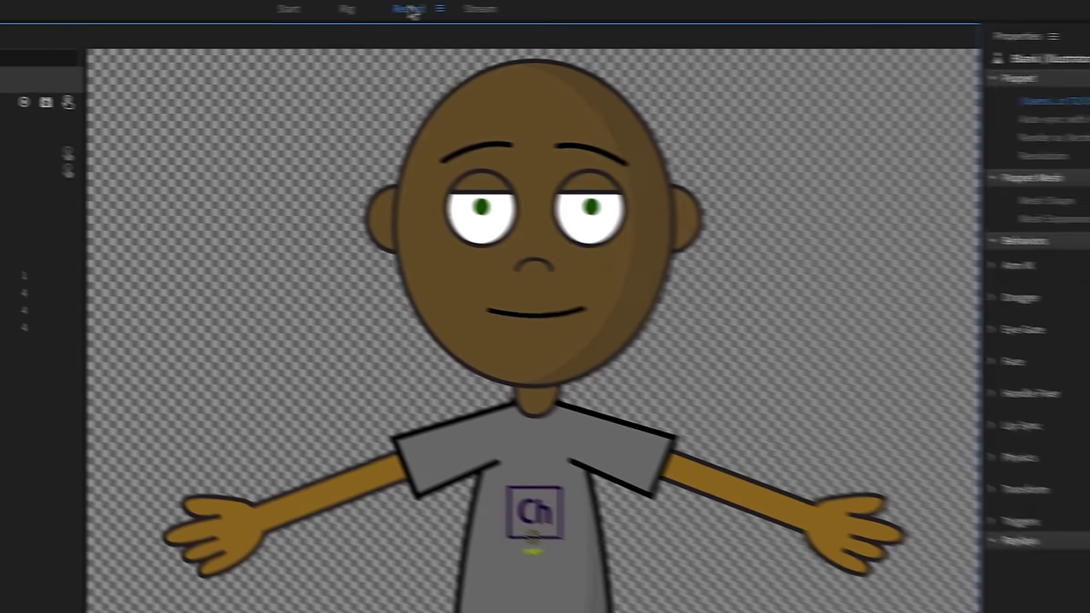
click(769, 11)
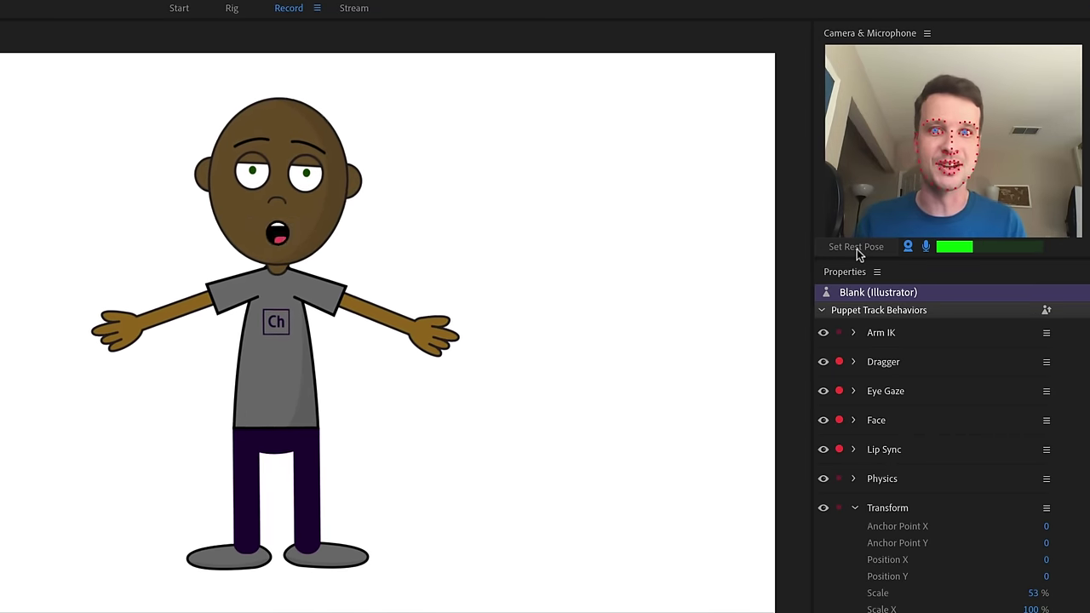
- Make the Left Pupil and Right Pupil layers independent inside the Left Eye and Right Eye groups of the puppet rig
click(233, 8)
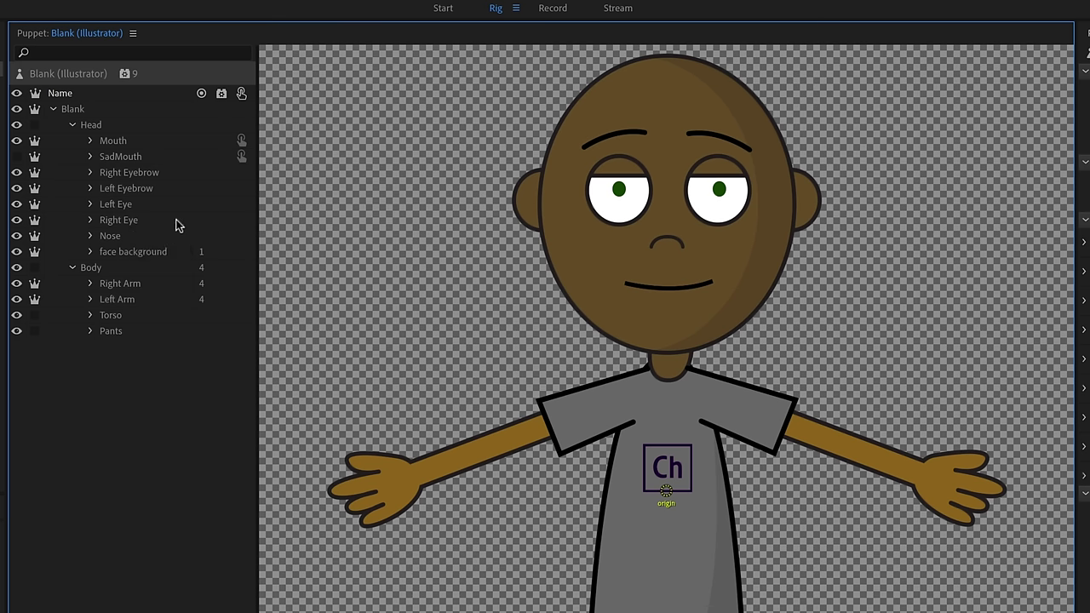
click(90, 204)
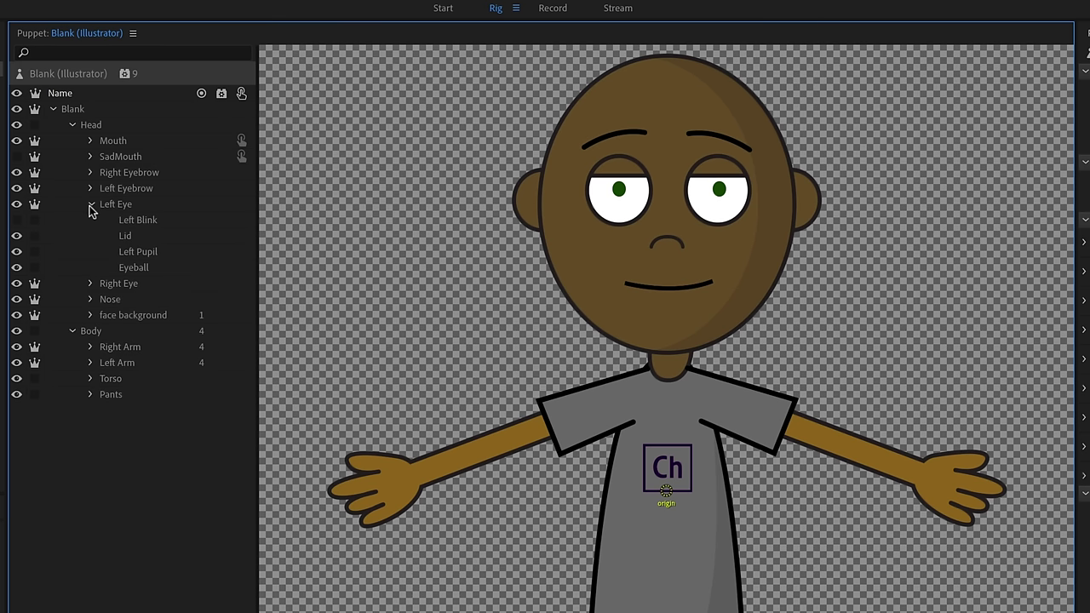
click(90, 283)
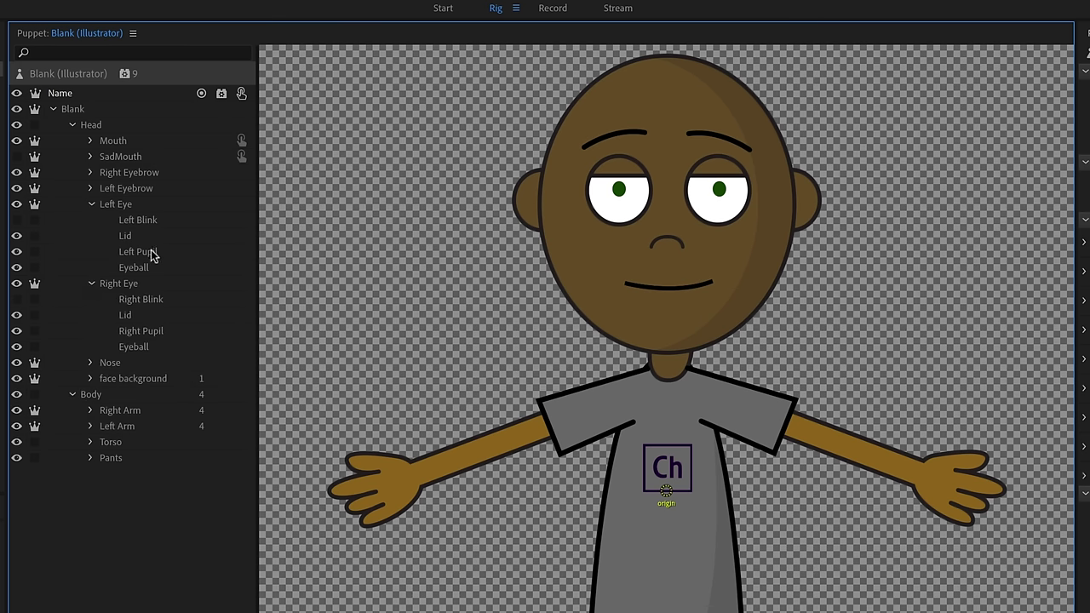
click(151, 252)
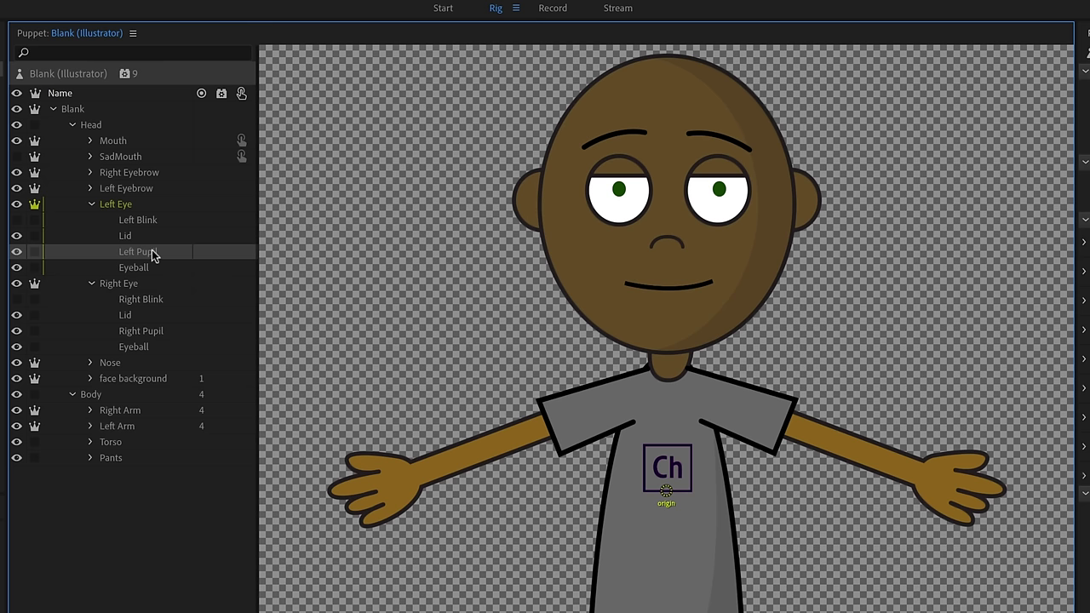
click(34, 252)
click(146, 335)
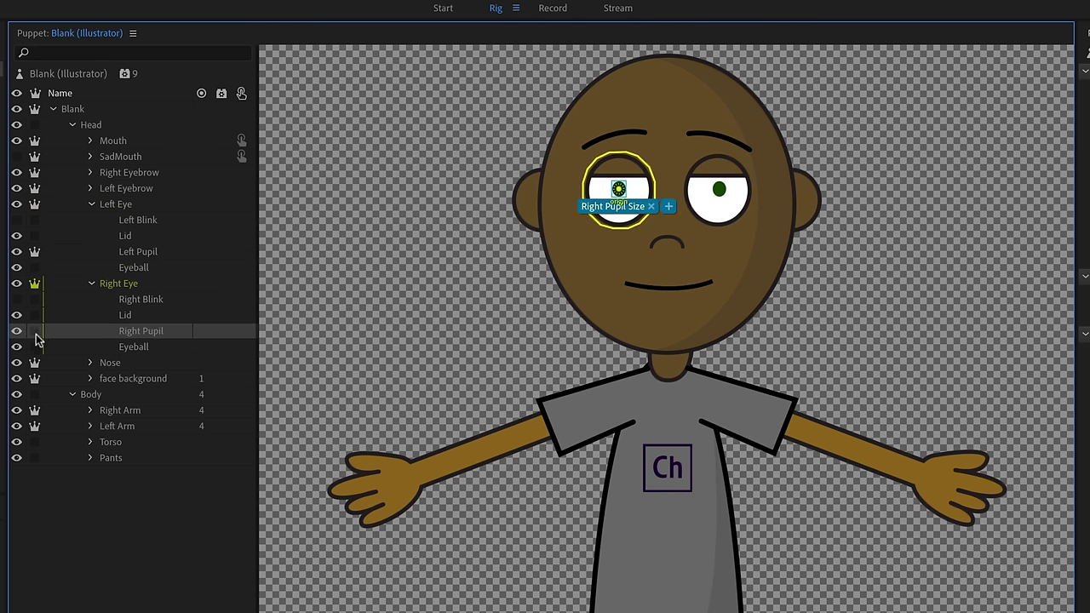
click(34, 331)
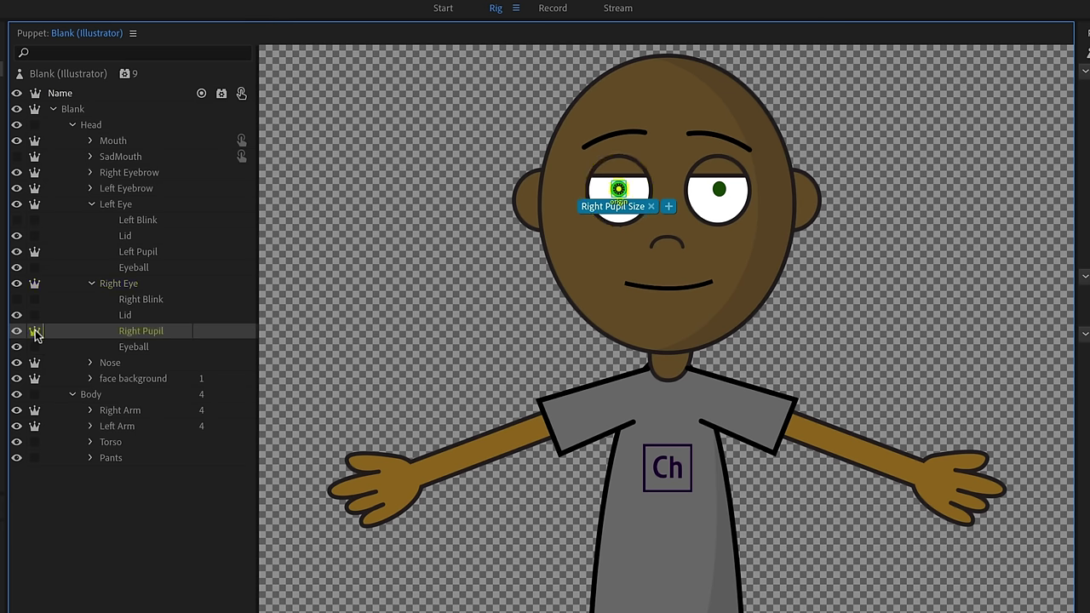
- Inspect the puppet's Lip Sync and Eye Gaze behaviors, including the handles assigned to Eye Gaze
click(128, 511)
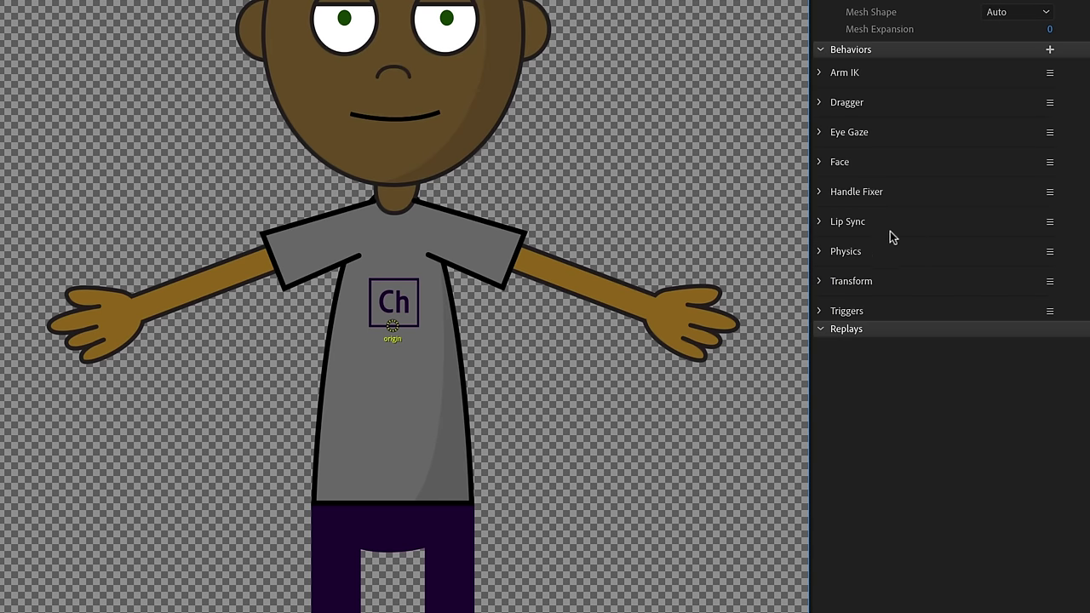
click(821, 223)
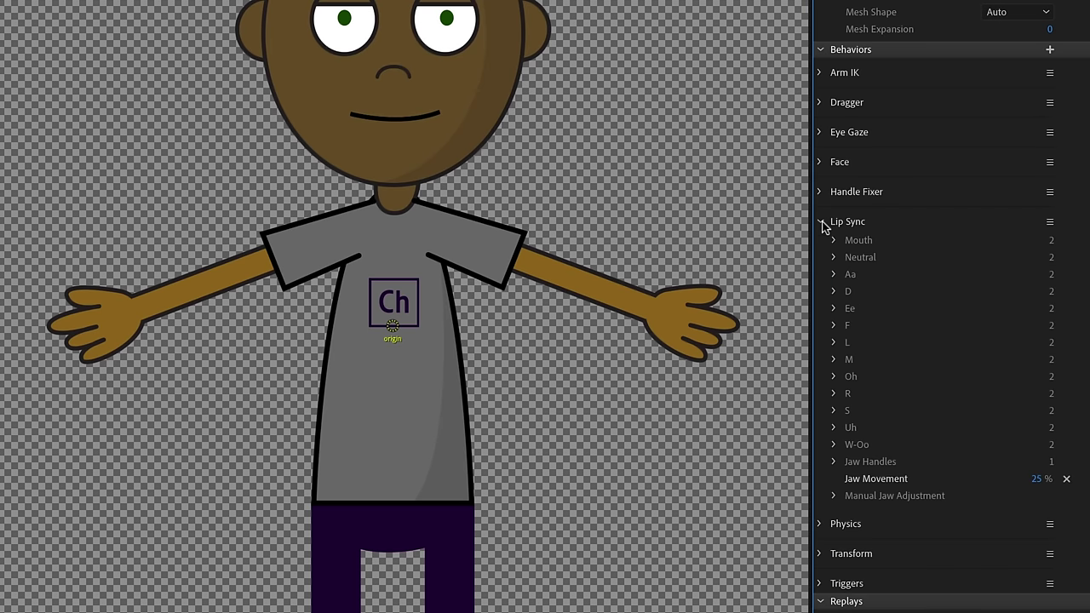
click(822, 223)
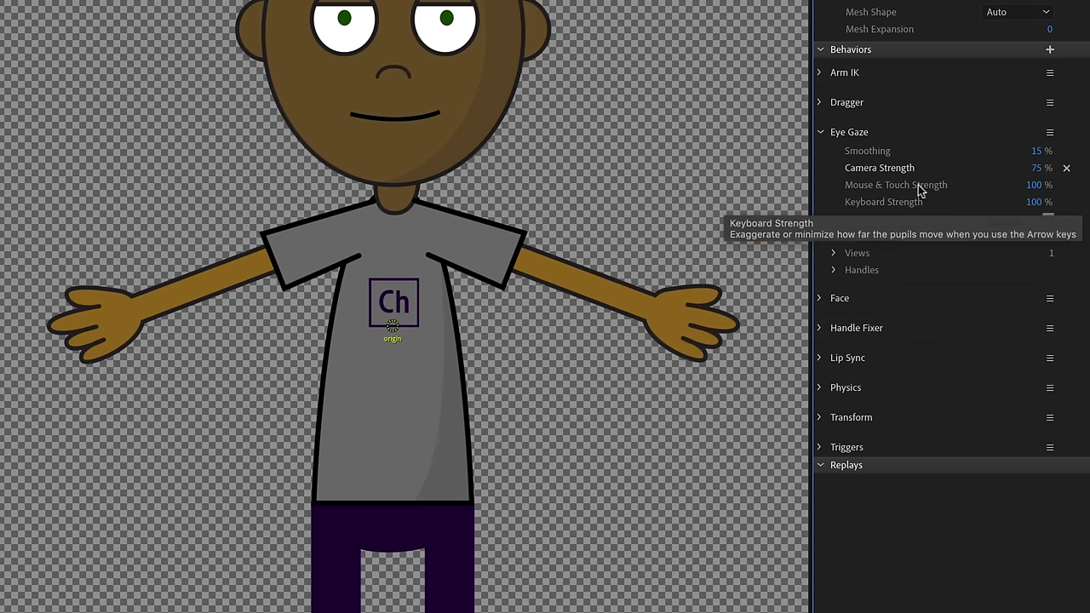
click(836, 272)
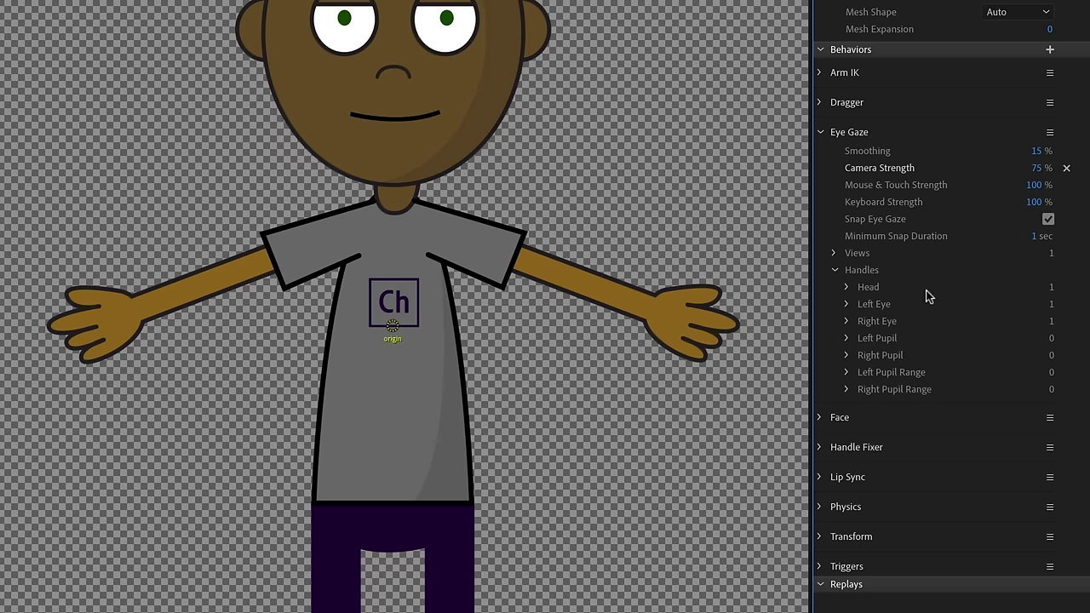
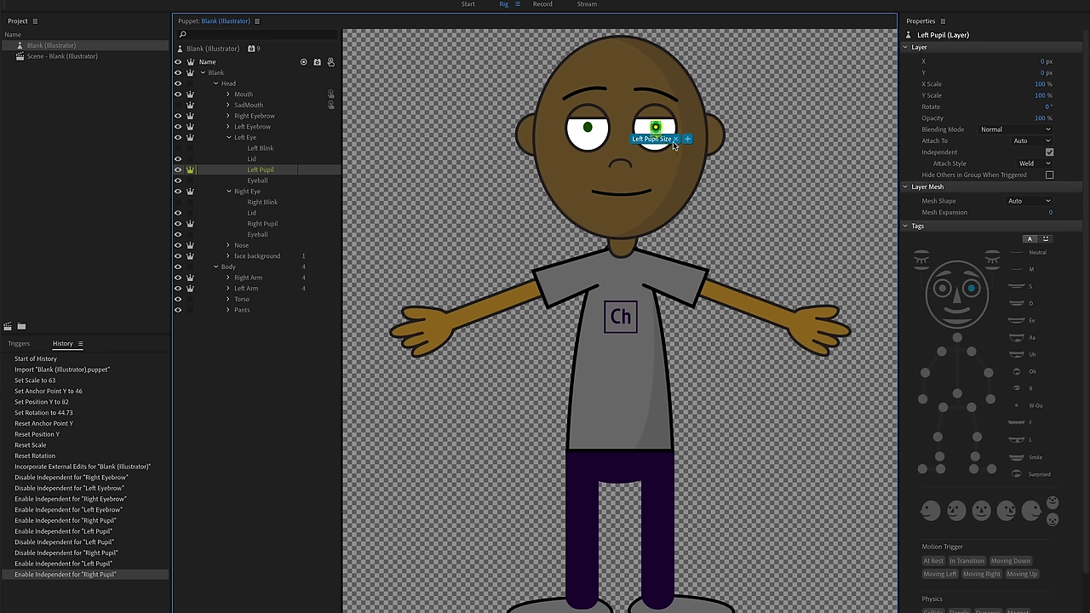
- Remove the Left Pupil Size tag from the Left Pupil layer and the Right Pupil Size tag from the Right Pupil layer
click(675, 139)
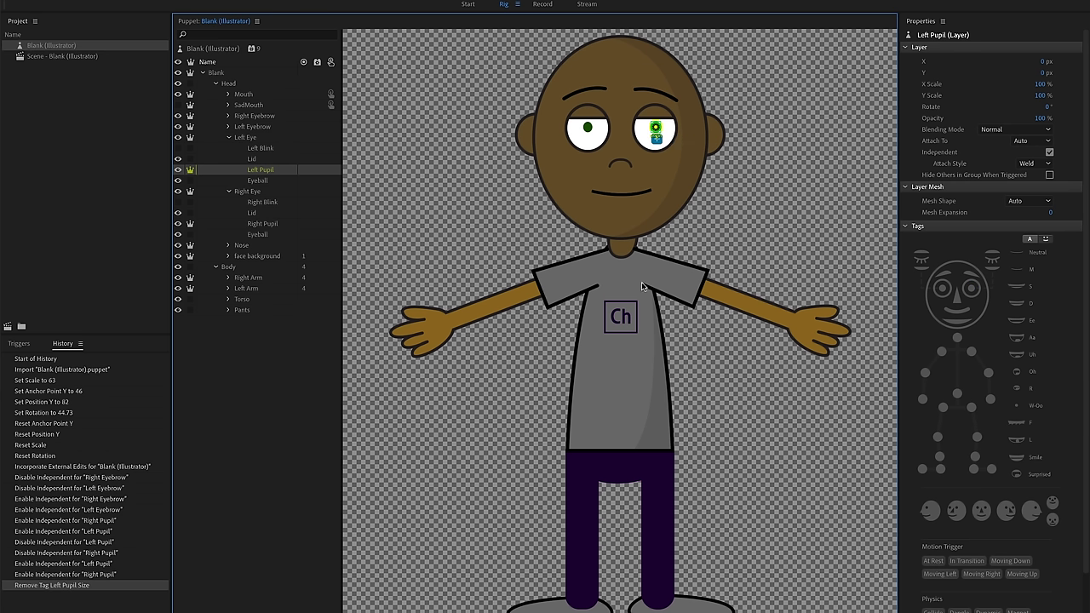
click(261, 224)
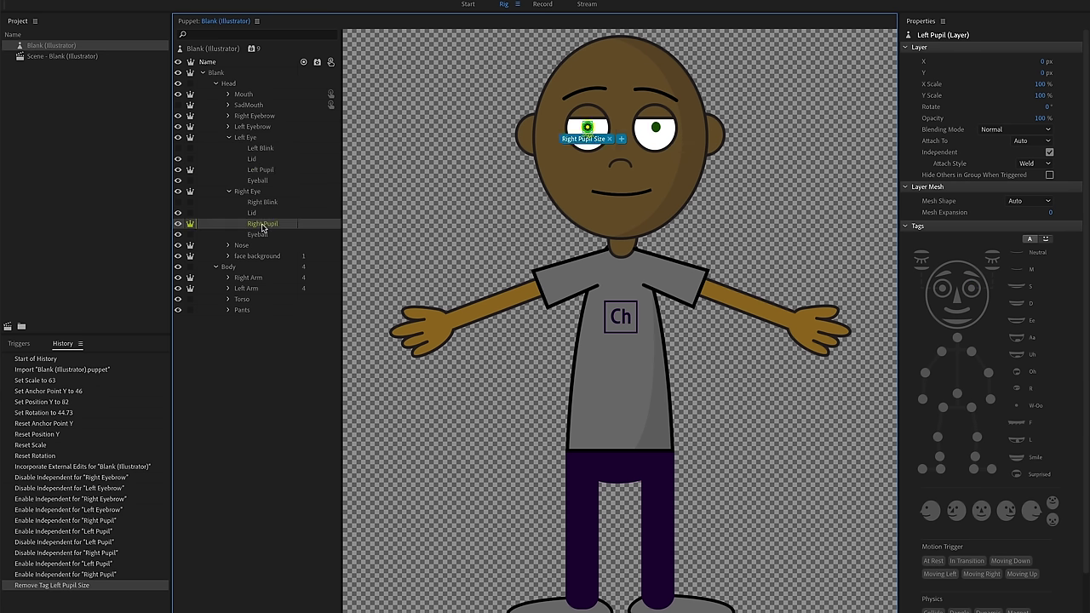
key(Delete)
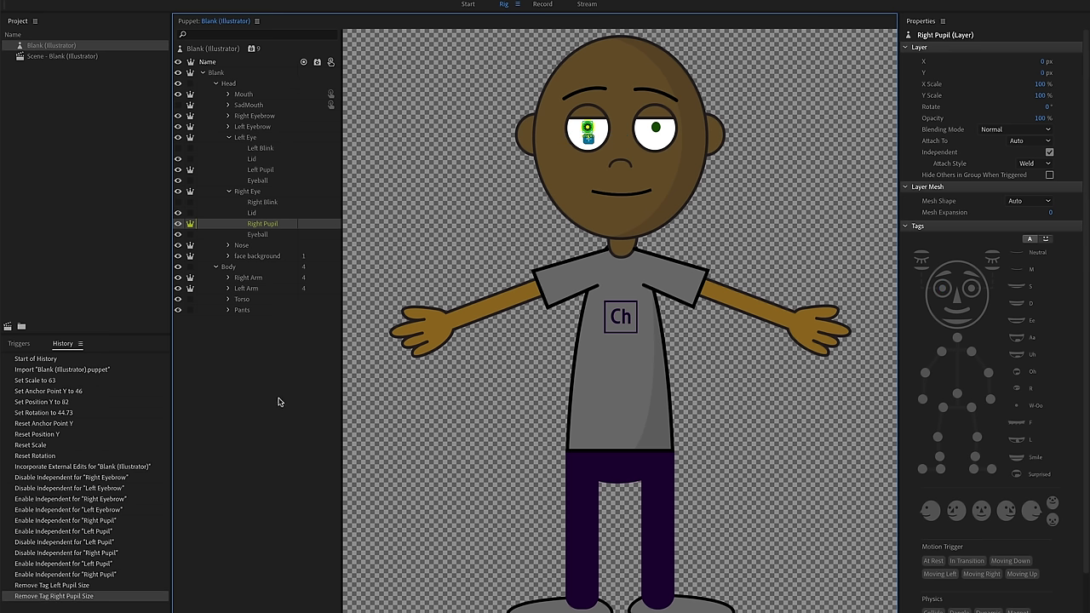
- Tag the Left Pupil layer as Left Pupil and Left Pupil Size, and the Right Pupil layer as Right Pupil and Right Pupil Size
click(273, 173)
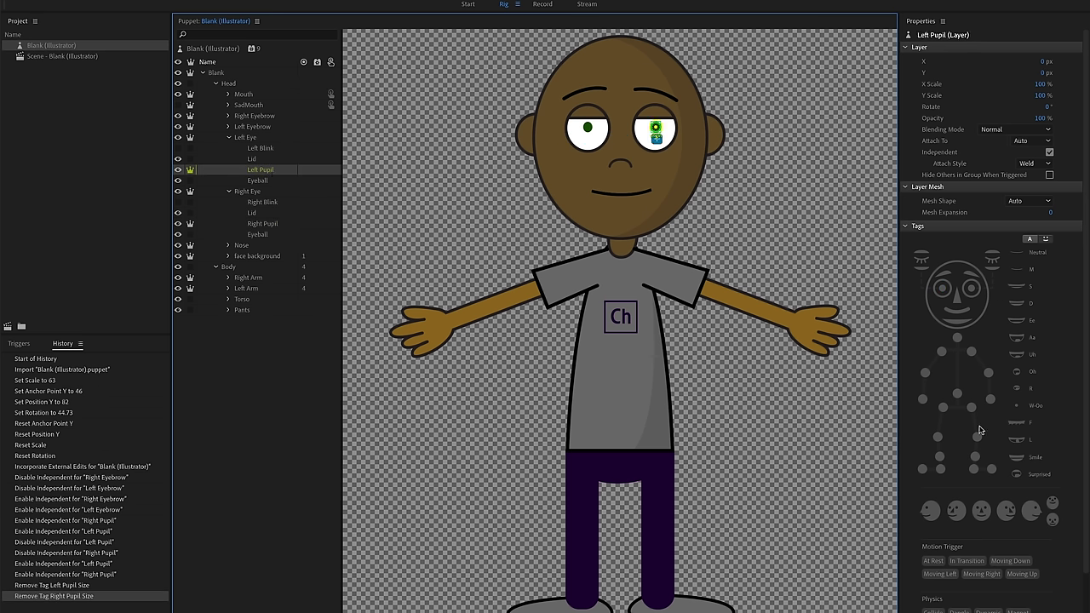
click(1031, 240)
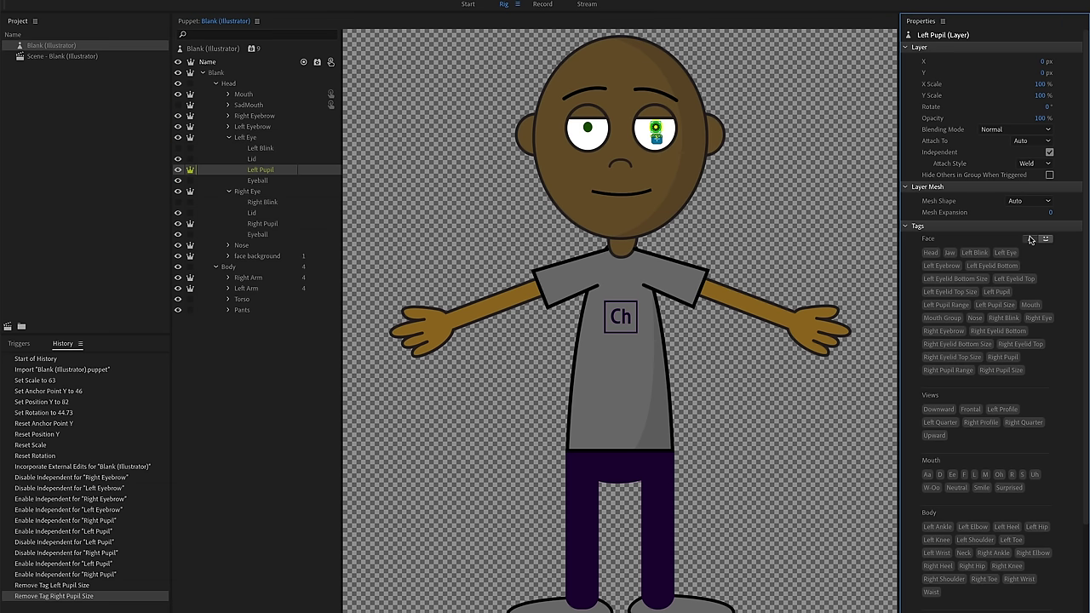
click(1047, 239)
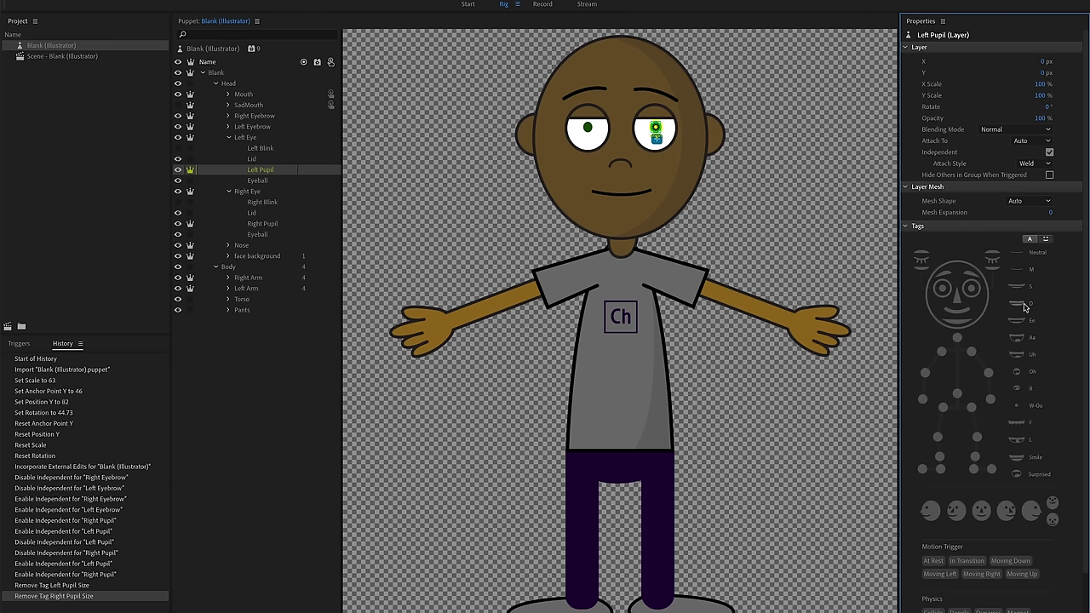
click(972, 289)
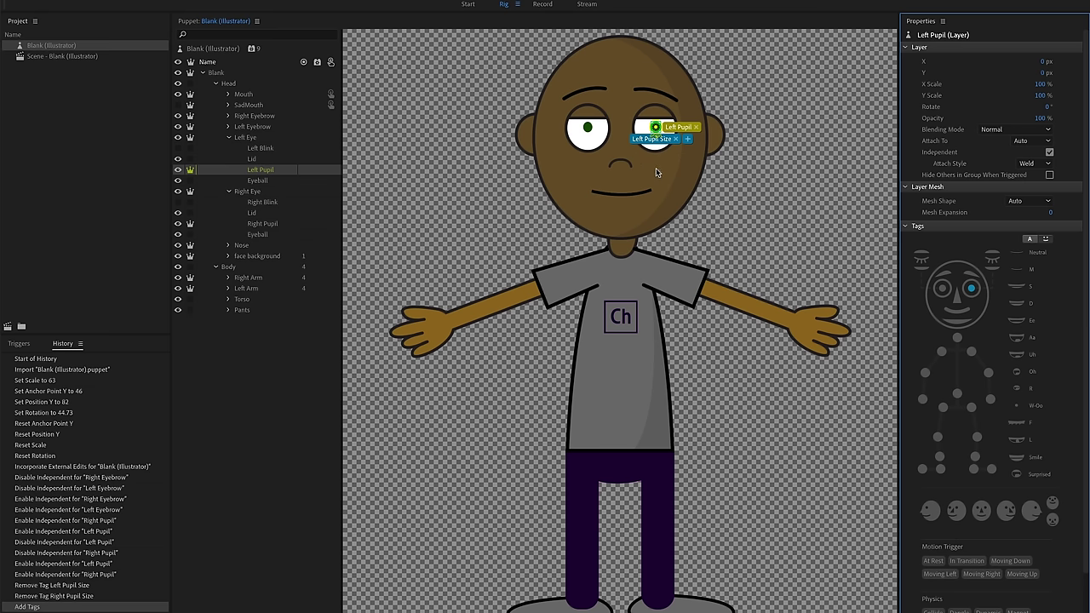
click(275, 223)
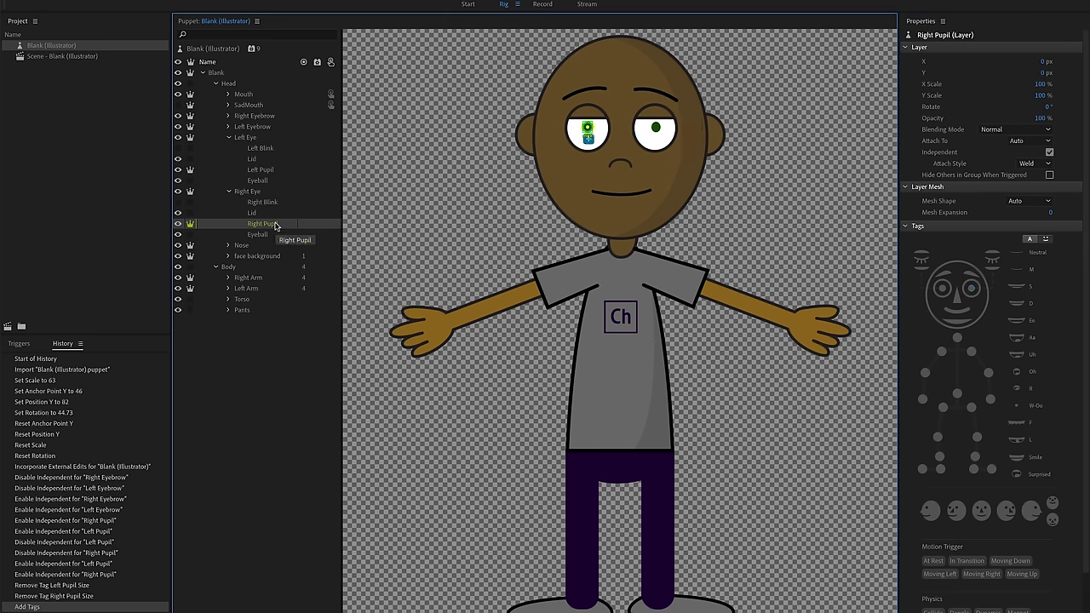
click(942, 291)
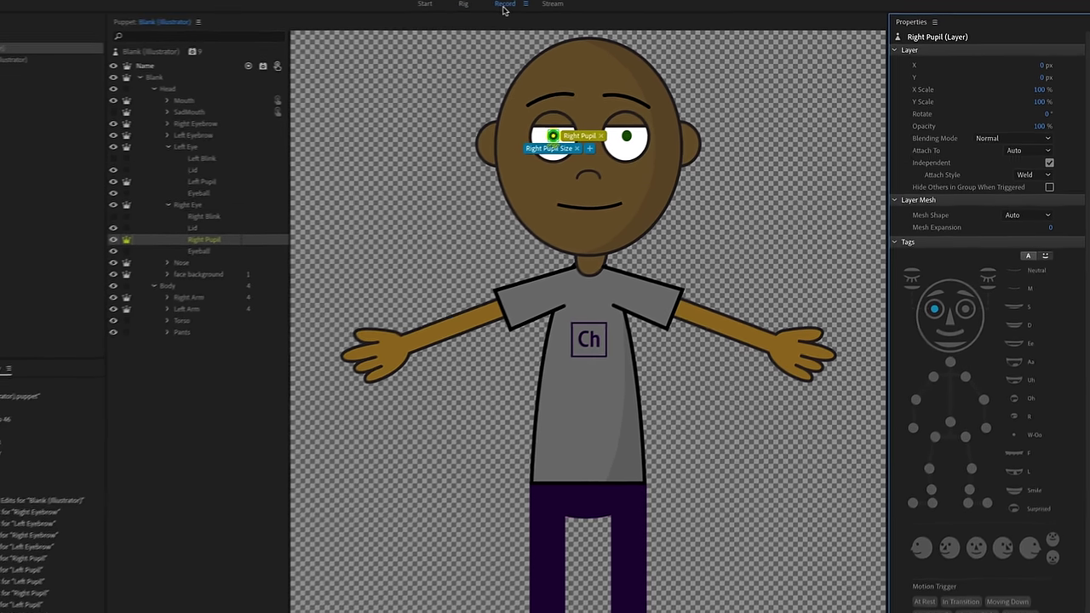
- Preview the eye gaze tracking in Record mode, and return to the rig to select the whole Blank (Illustrator) puppet
click(542, 4)
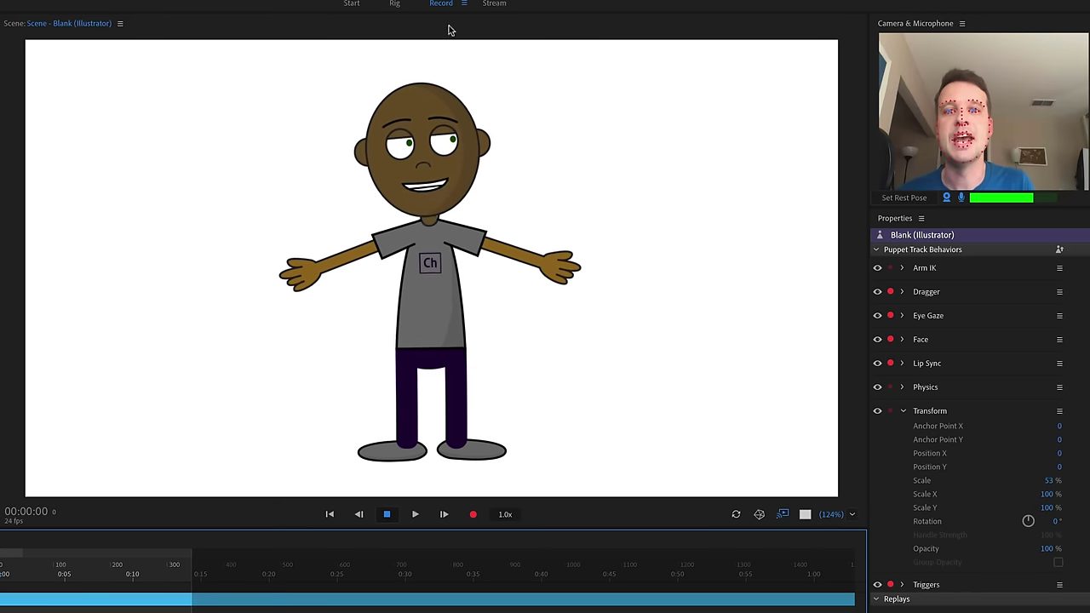
click(396, 4)
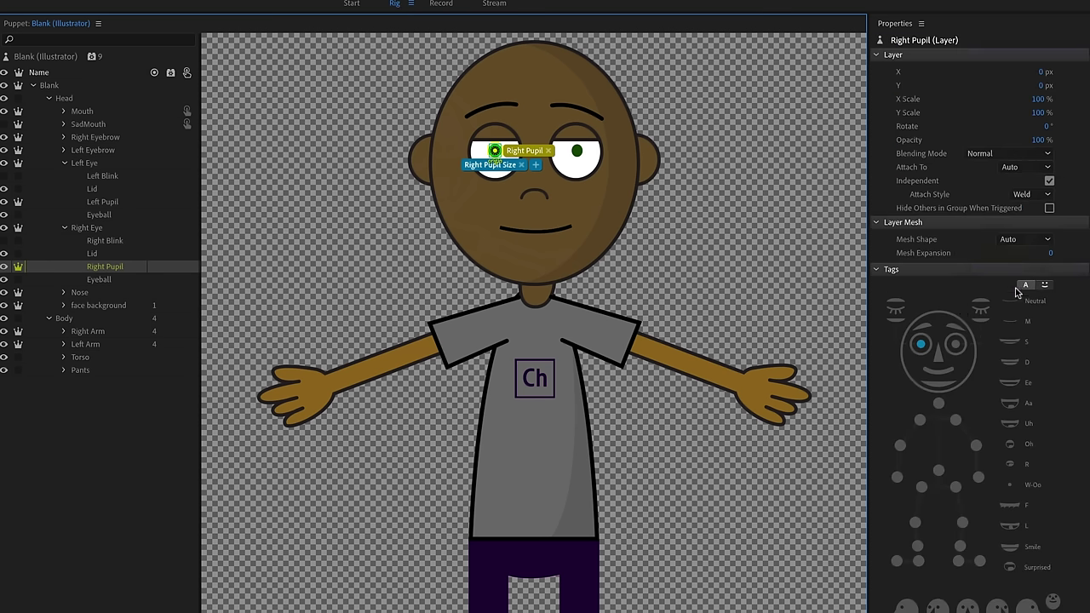
click(59, 58)
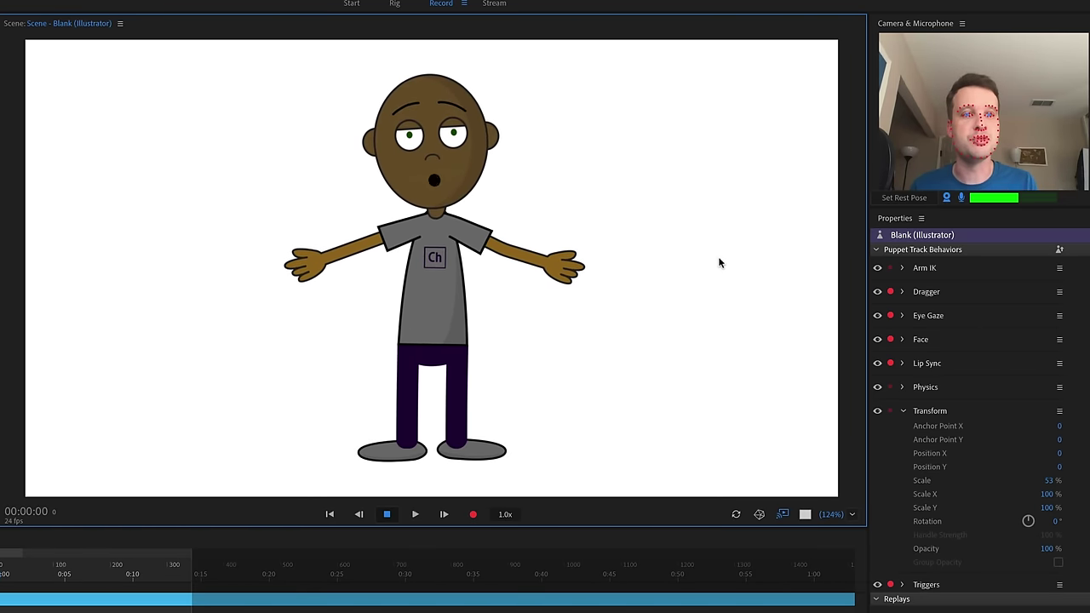
- Try the Face behavior's Raised Eyebrow Tilt at 27% and Lowered Eyebrow Tilt at -43%, and restore the original values
click(903, 340)
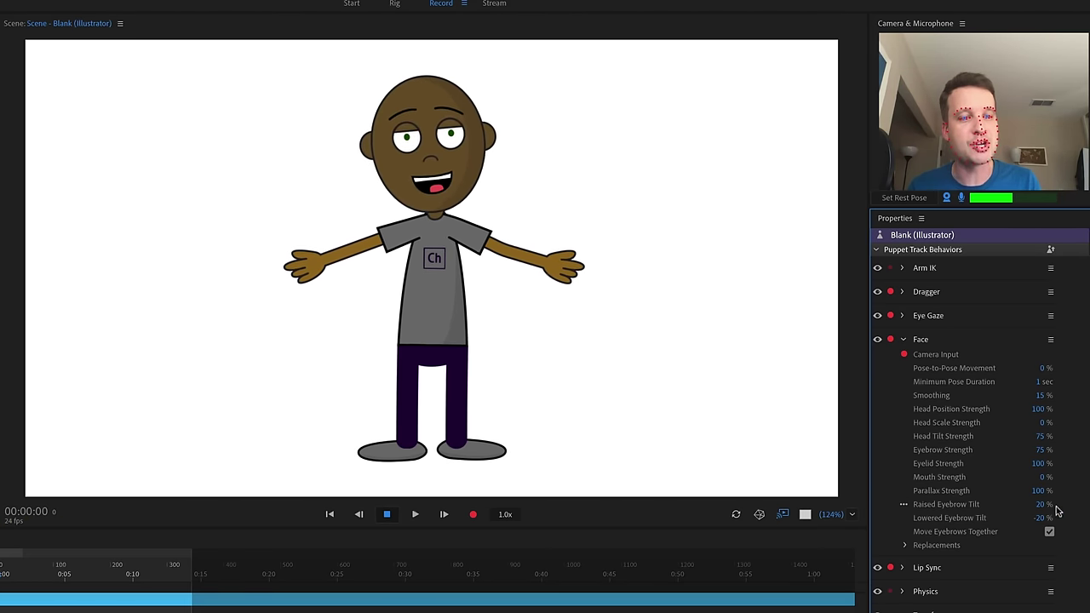
mouse_move(1046, 509)
mouse_down()
mouse_move(1047, 485)
mouse_move(1046, 507)
mouse_up()
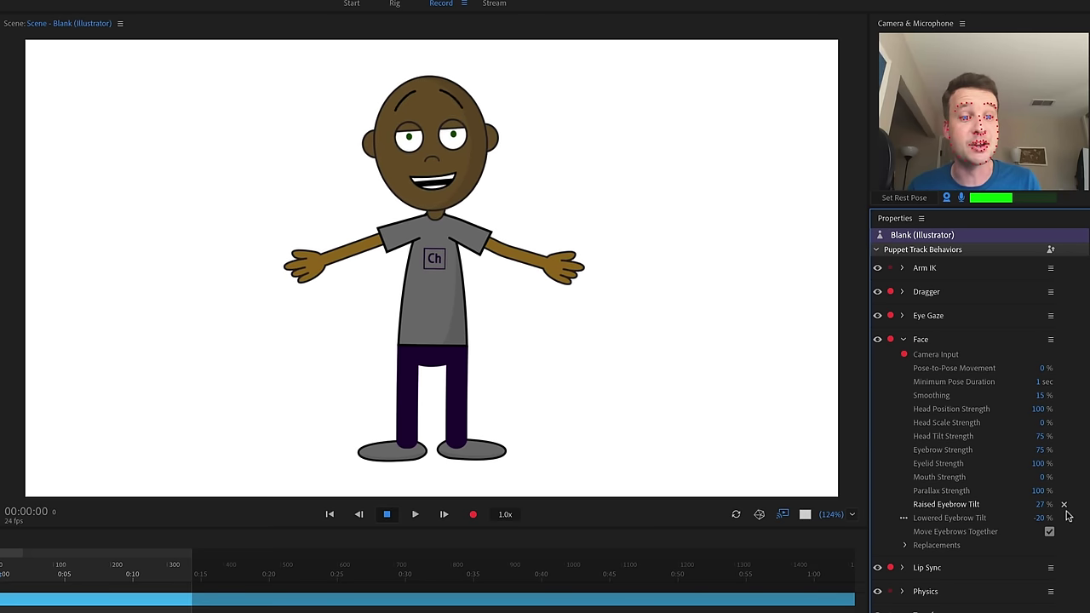
click(1063, 506)
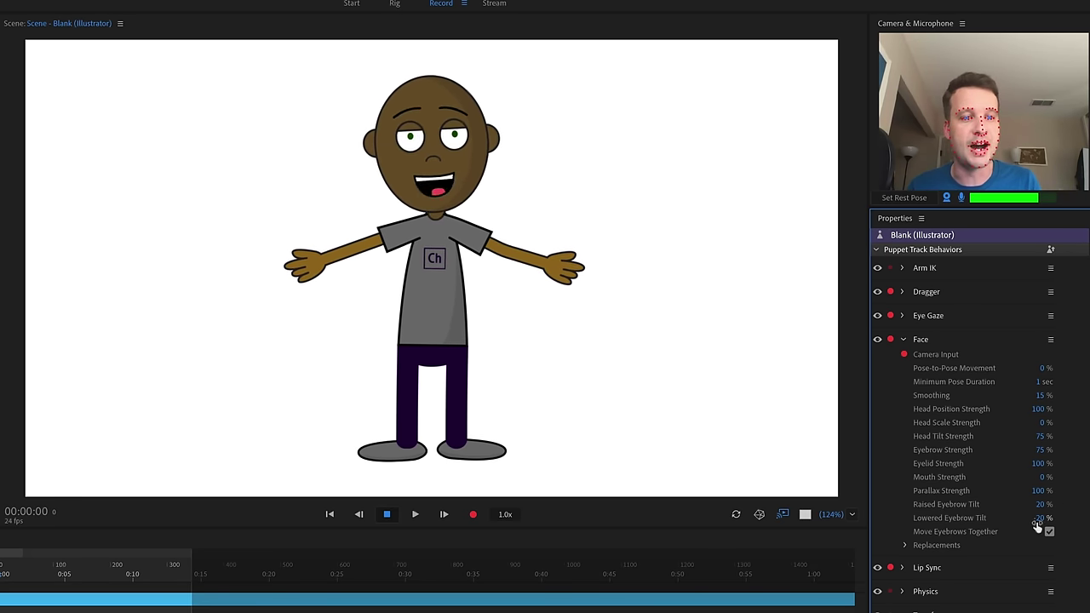
drag(1041, 523, 1026, 522)
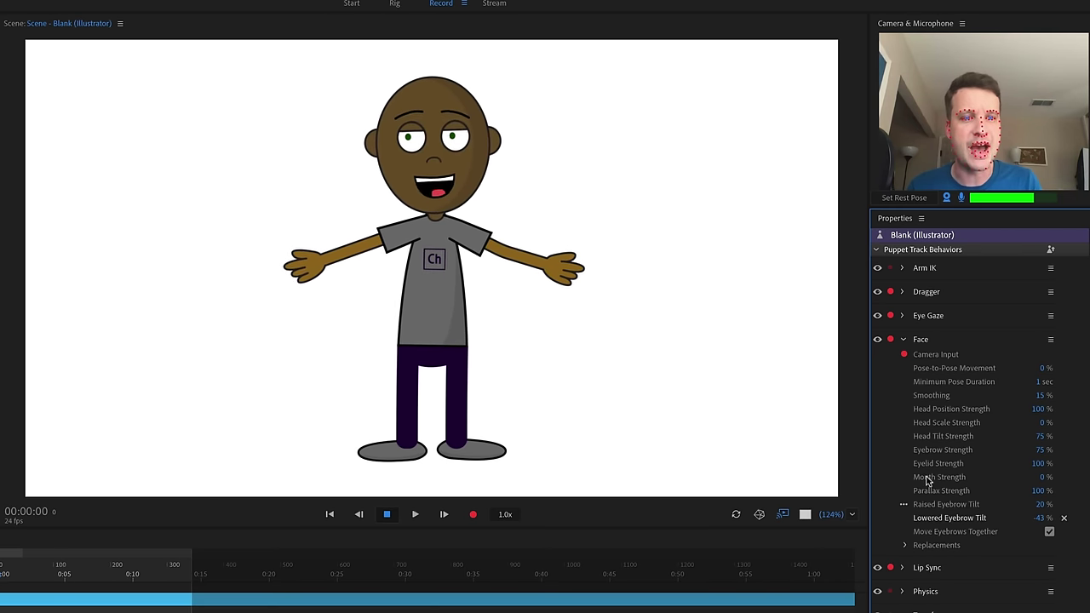
drag(1040, 451, 1046, 437)
key(ctrl+z)
key(ctrl+z)
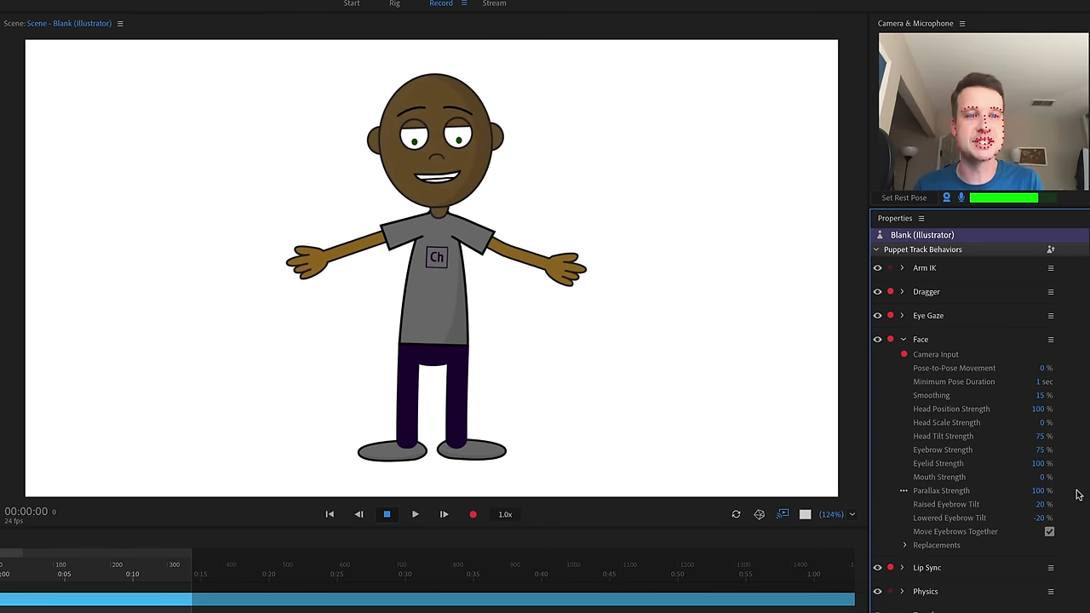
click(903, 316)
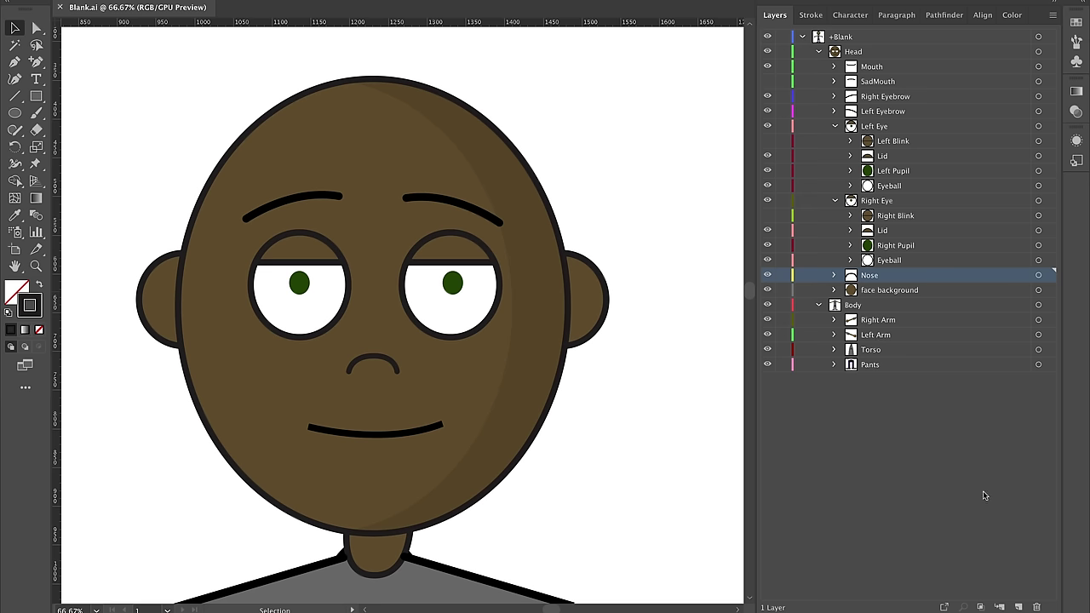
- Add a layer named Hair directly above the Nose layer in the Head group
click(1020, 606)
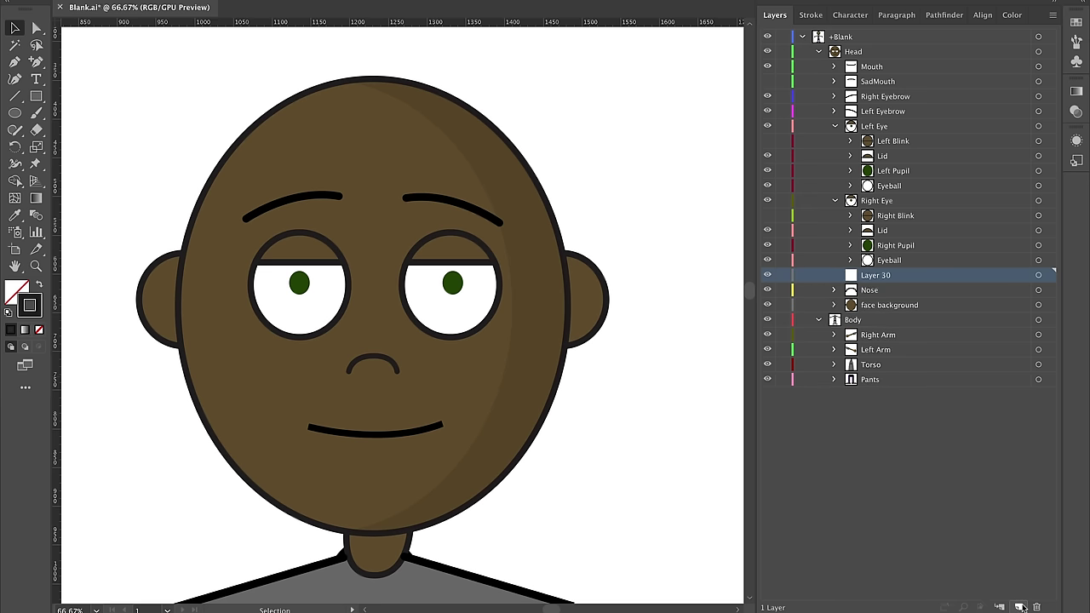
double_click(886, 276)
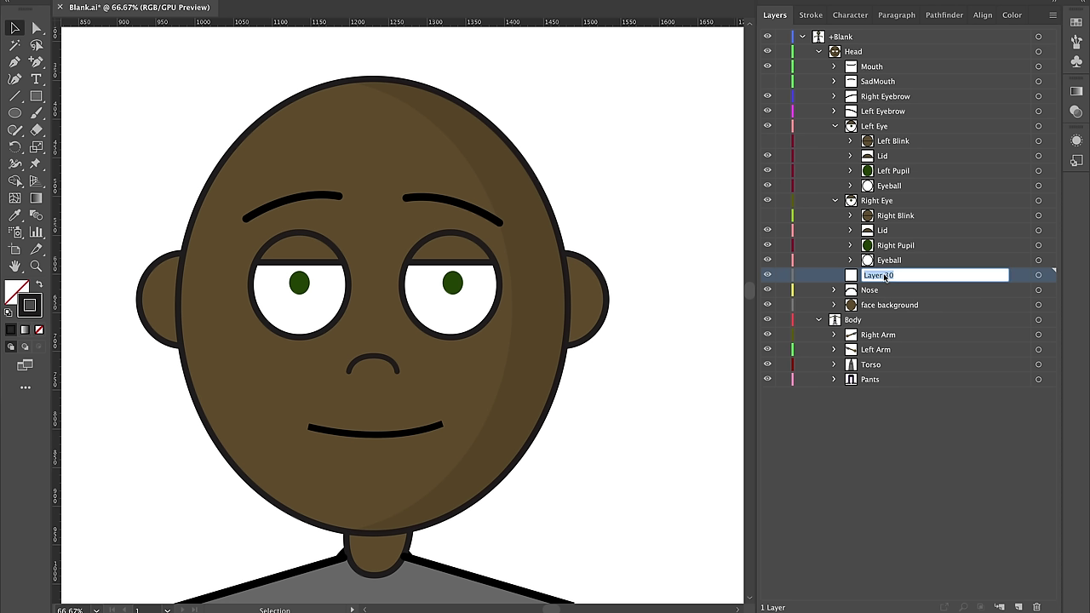
text(Hair)
key(Return)
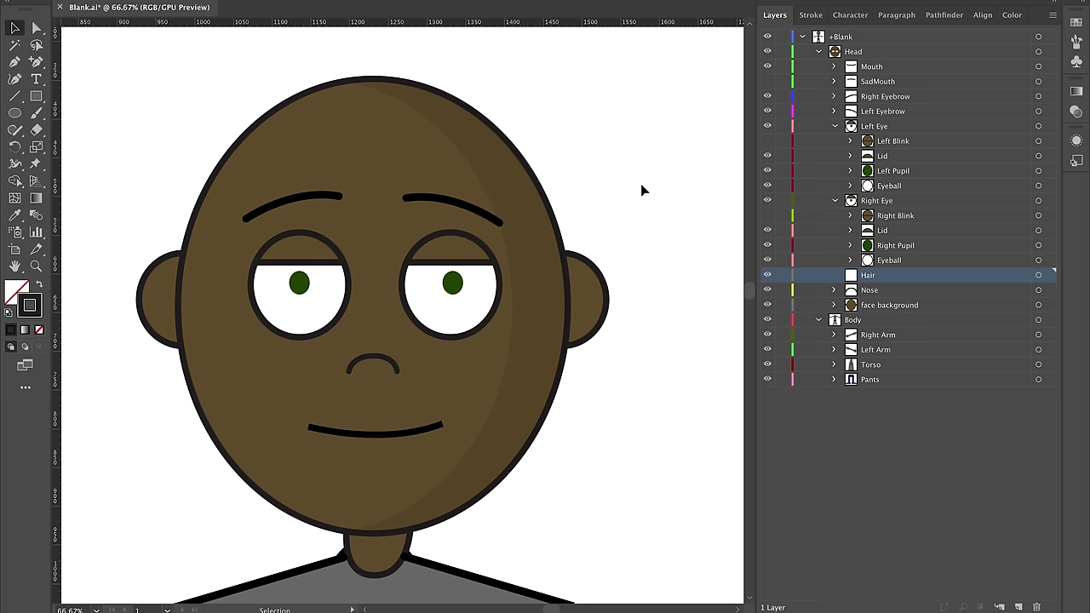
- Swap to a black fill without stroke and draw the hairline with the Pen tool from the left ear across the forehead to the right ear
key(p)
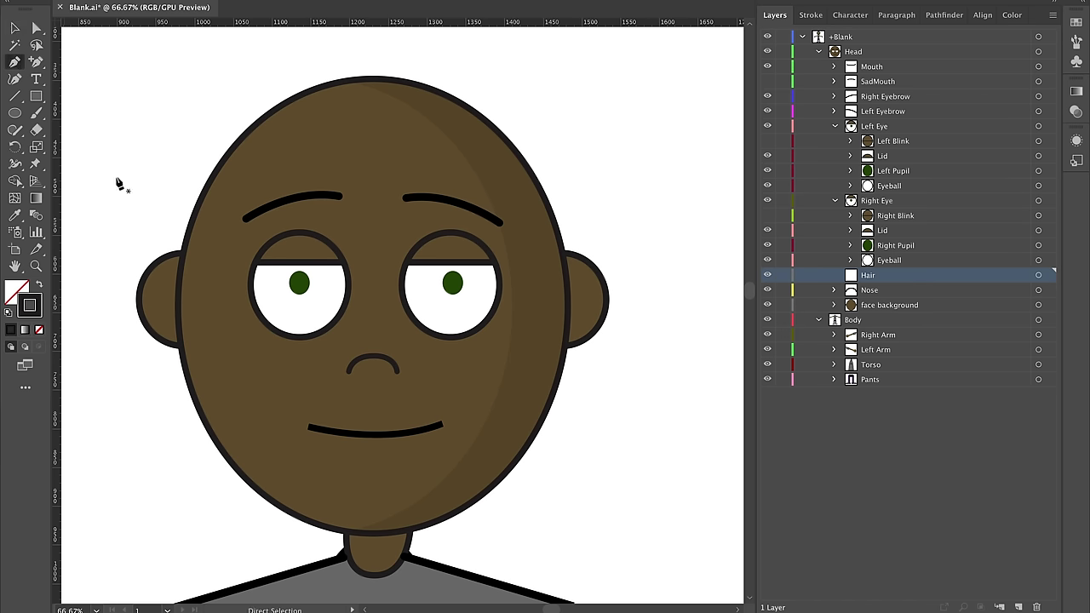
click(291, 206)
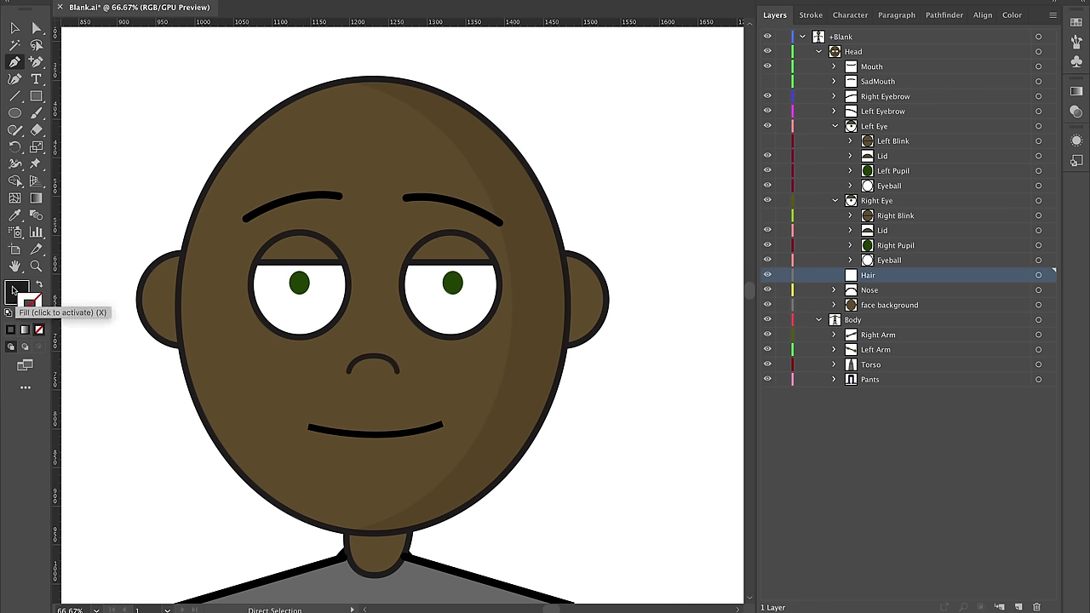
click(38, 285)
click(775, 15)
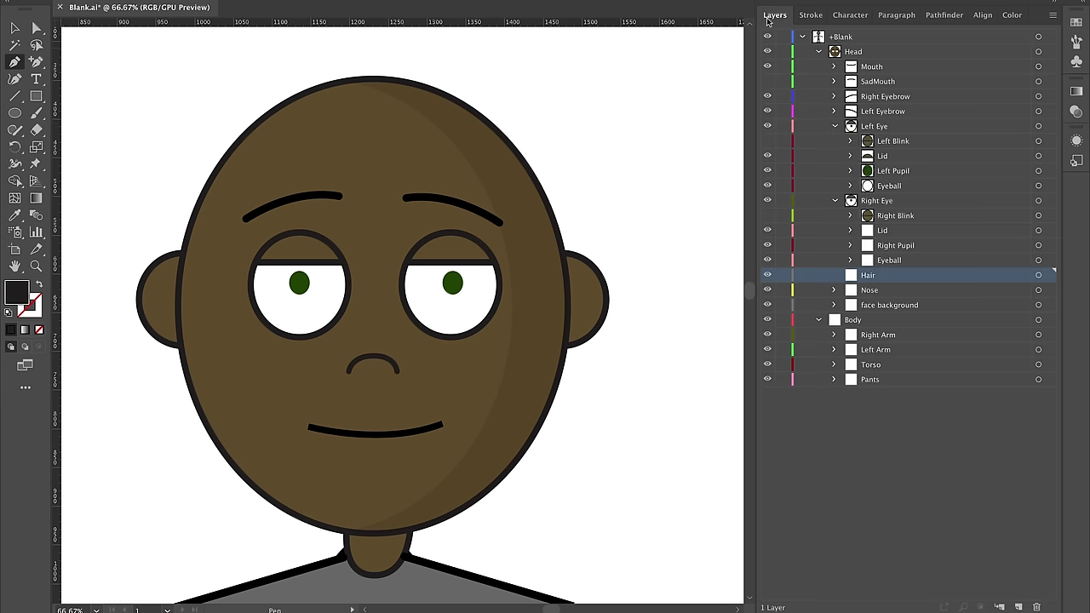
click(184, 254)
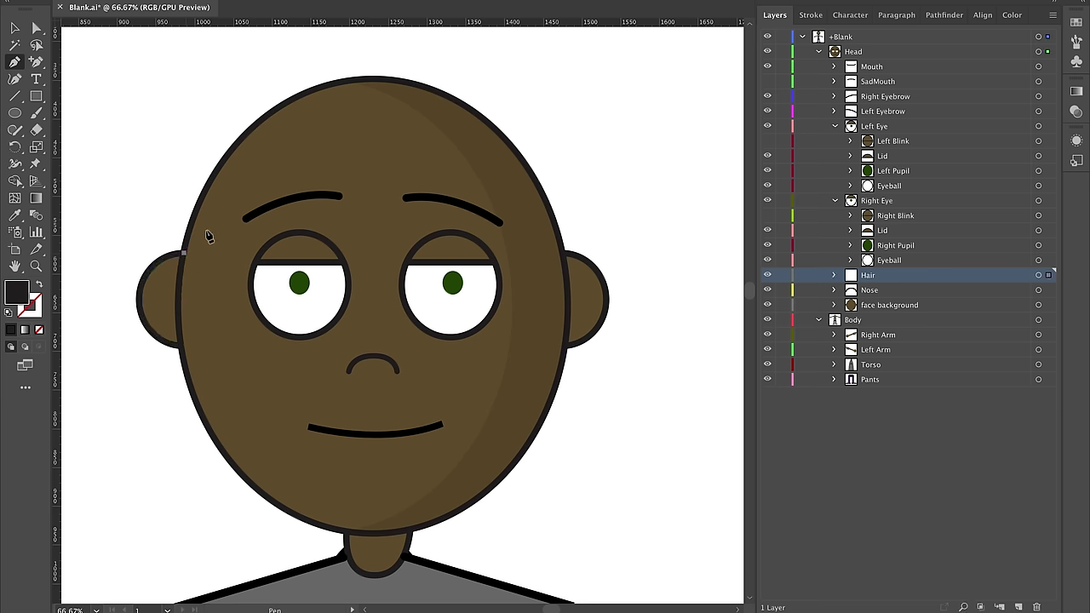
drag(272, 148, 316, 179)
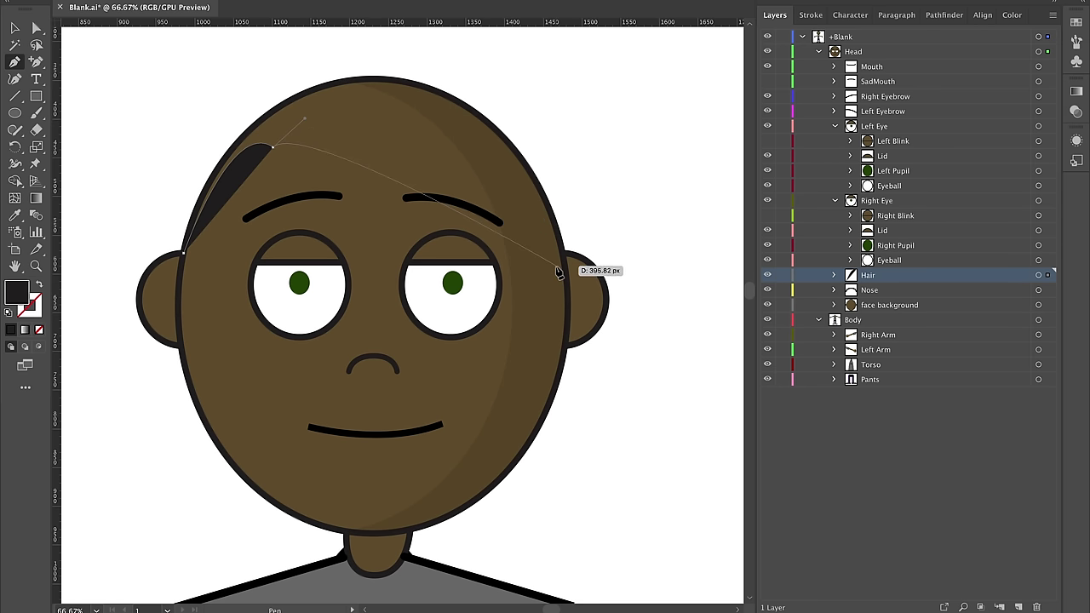
drag(561, 253, 656, 450)
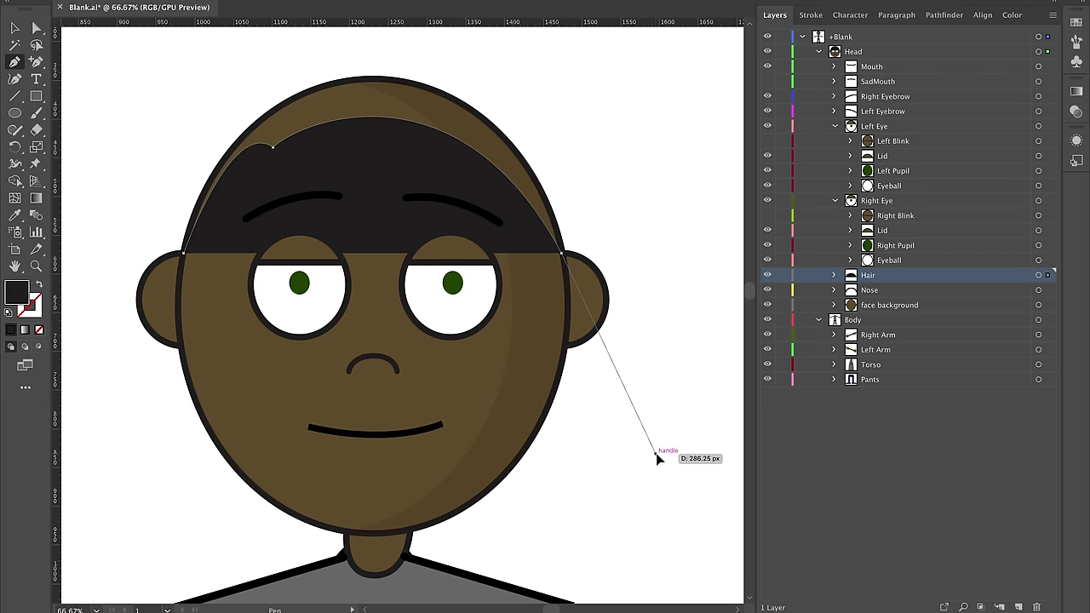
- Continue the hair outline over the top of the head and close it at the left ear as a solid black hair shape
drag(656, 457, 582, 174)
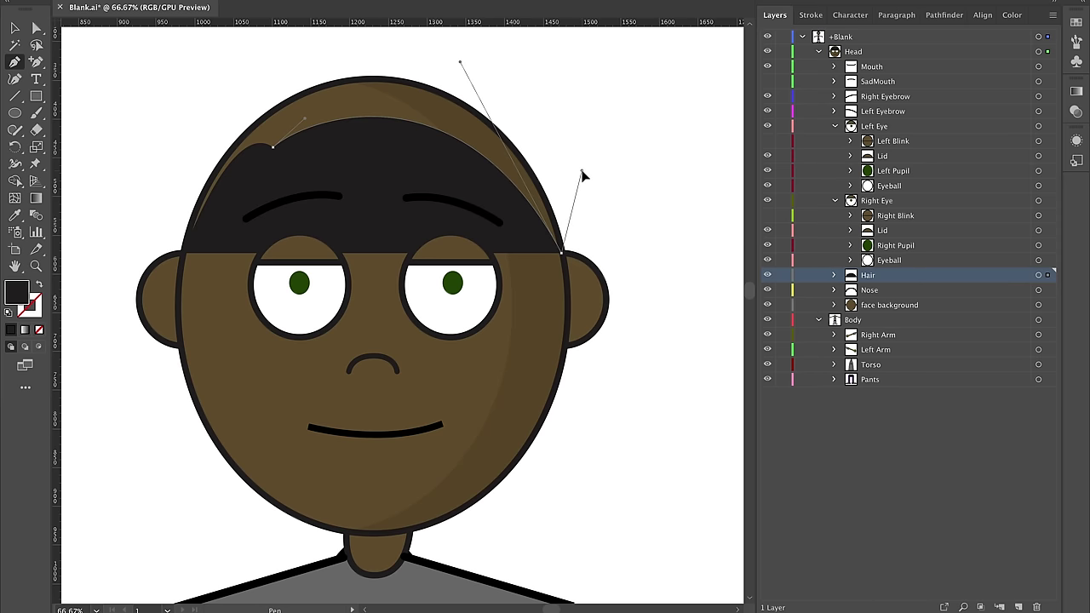
drag(582, 171, 582, 171)
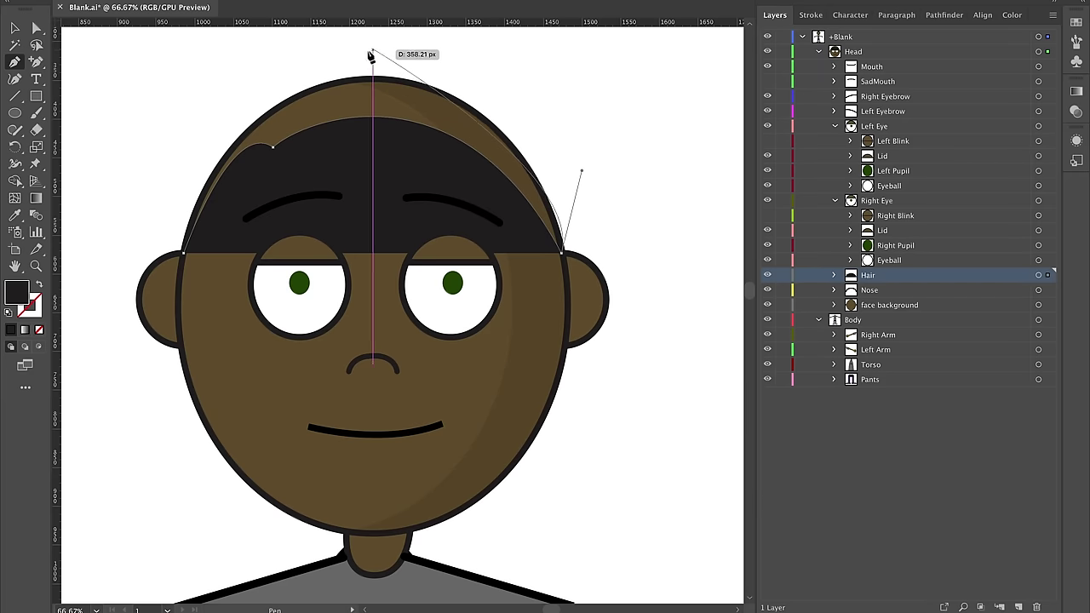
drag(278, 56, 122, 130)
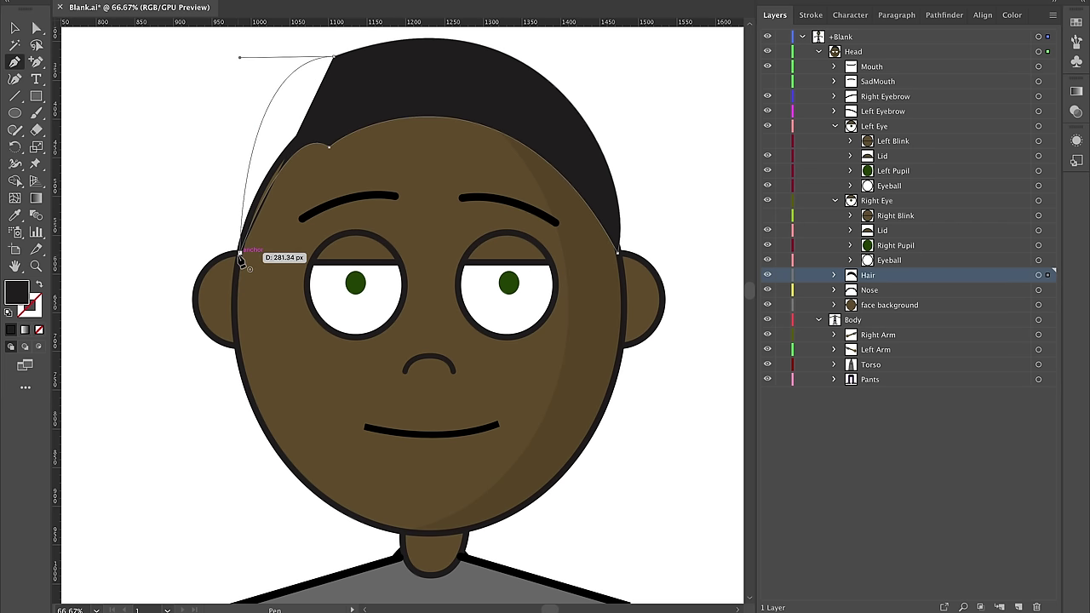
drag(240, 255, 277, 366)
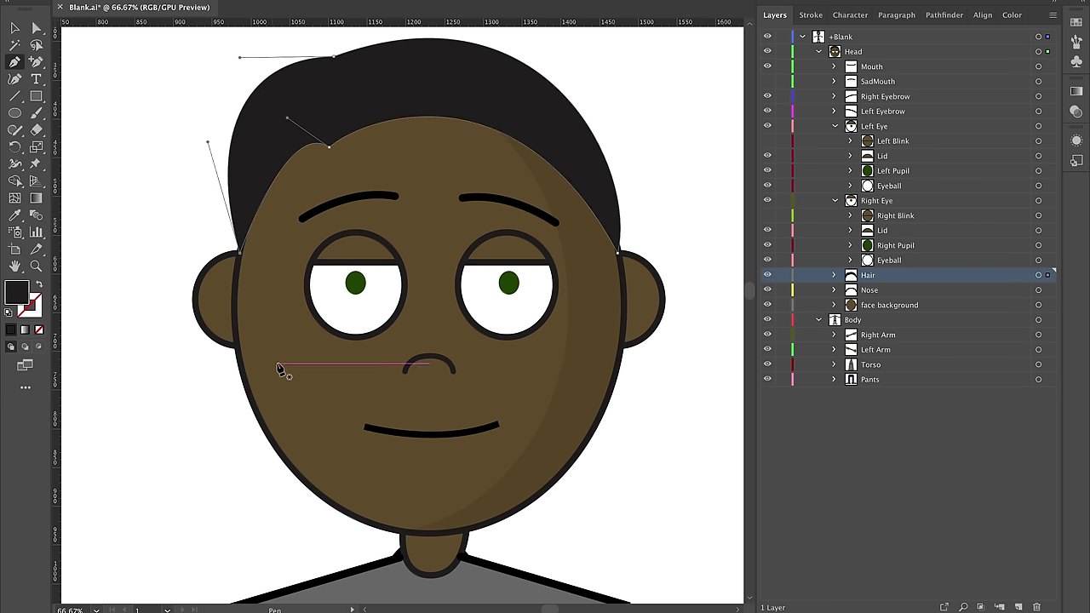
click(14, 28)
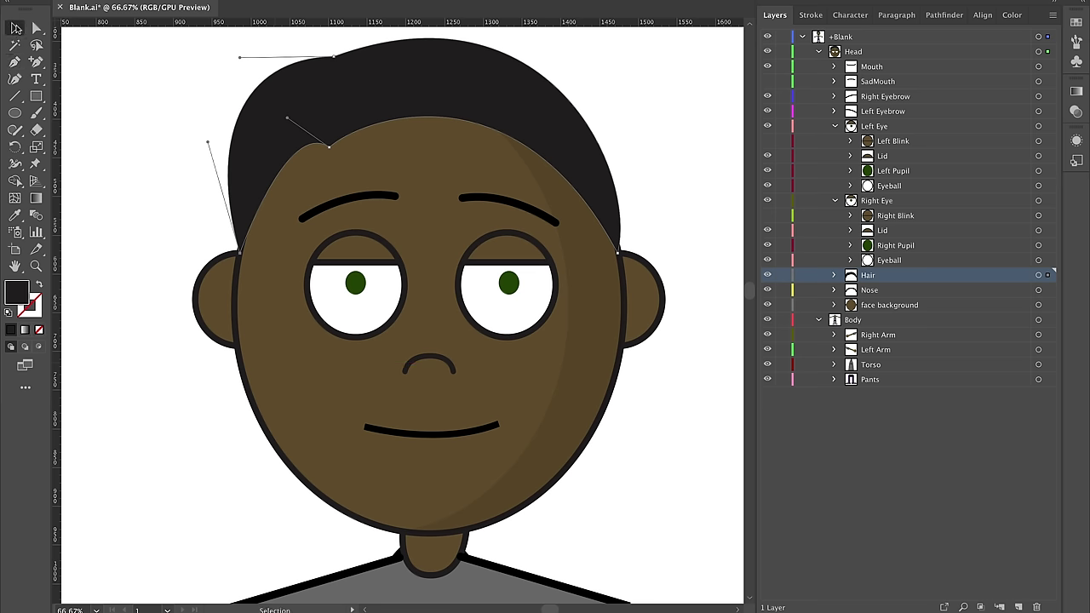
click(177, 186)
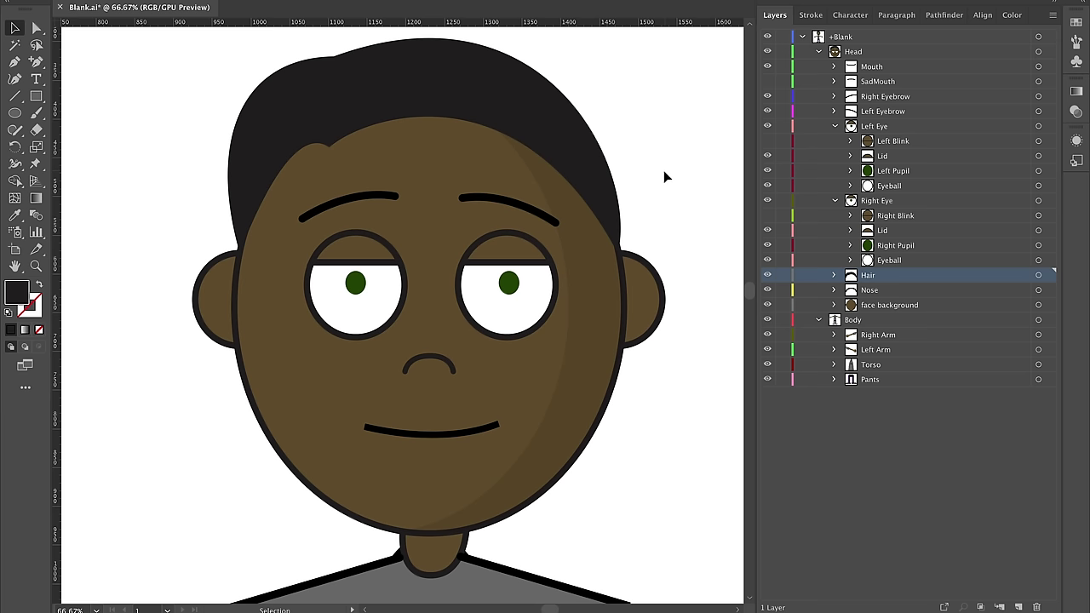
- Add a sublayer inside Hair and draw a long pointed black strand from the hair on the face's right side down past the chin
click(1001, 607)
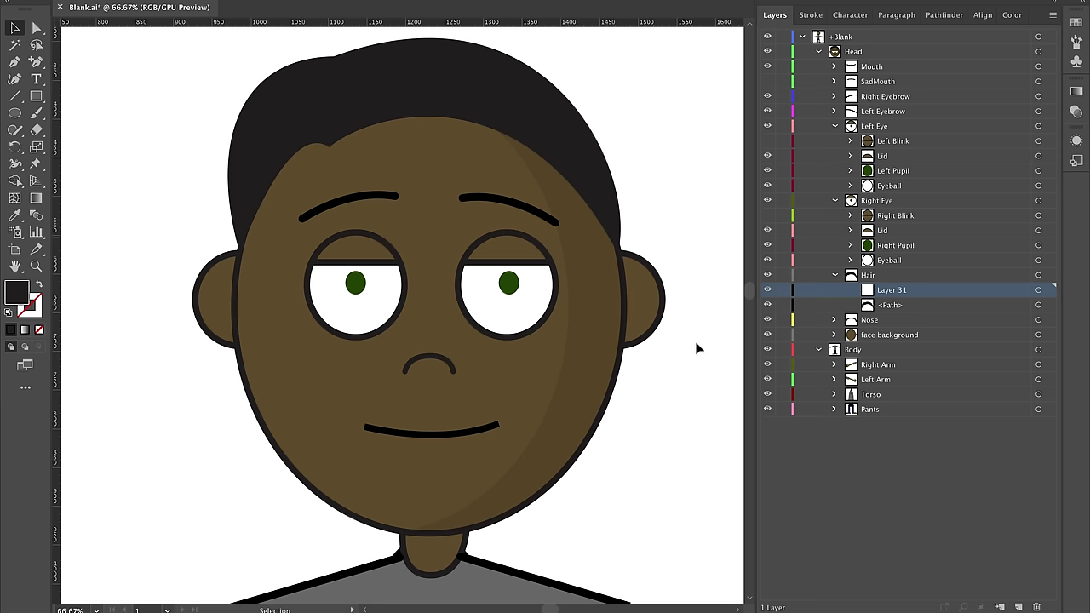
scroll(697, 343, down, 1)
drag(685, 395, 548, 329)
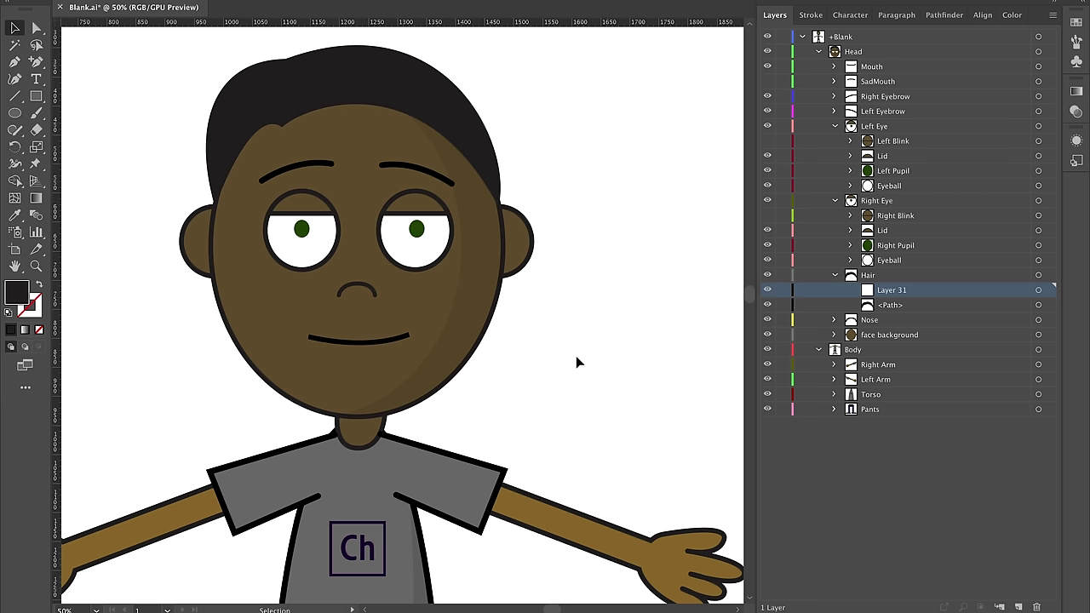
click(15, 62)
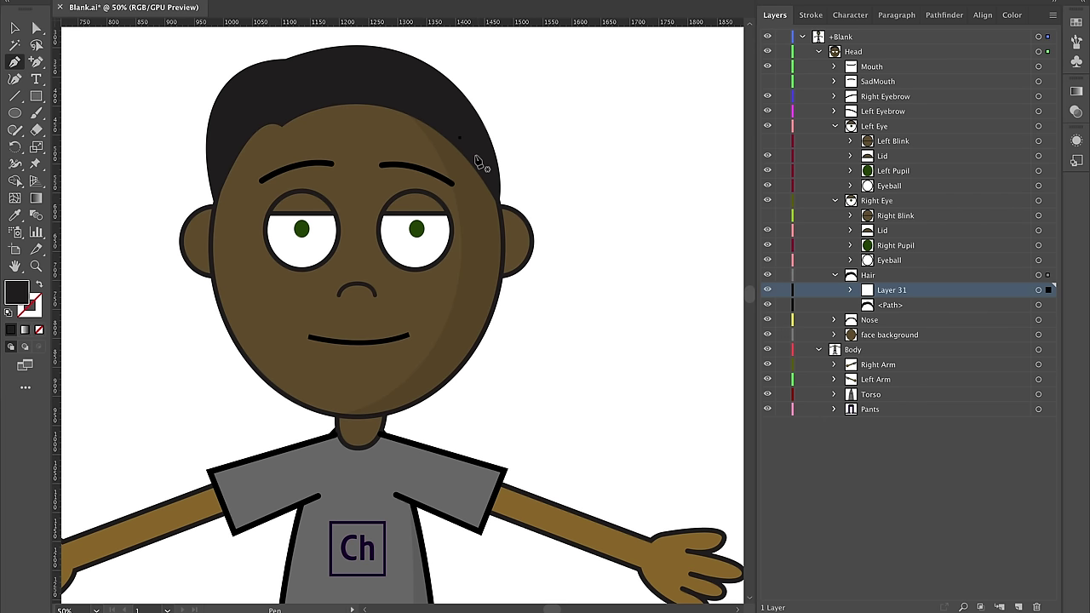
drag(475, 155, 469, 443)
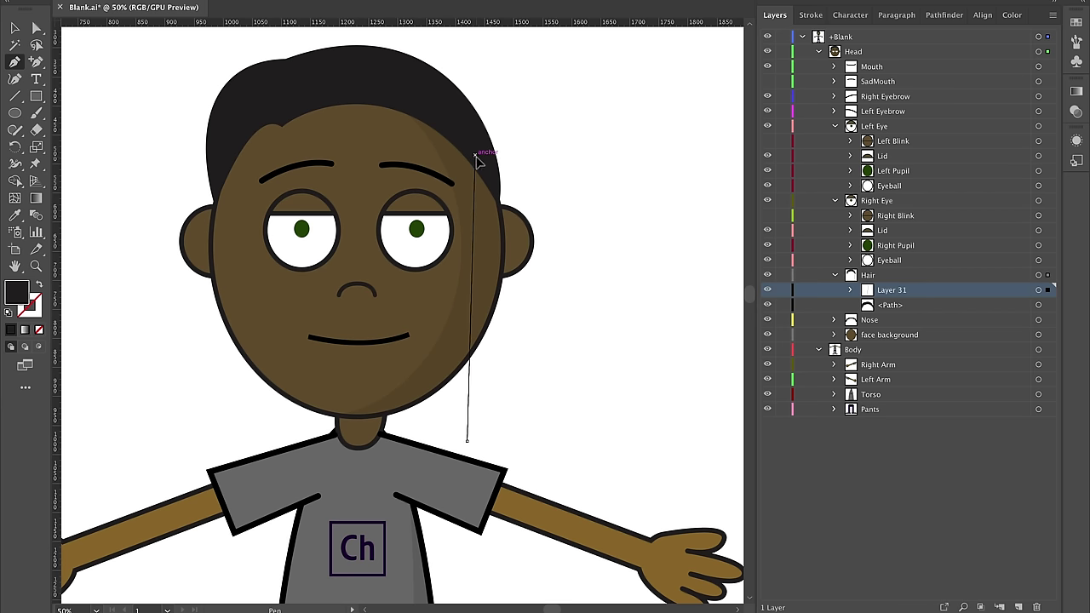
drag(476, 156, 377, 79)
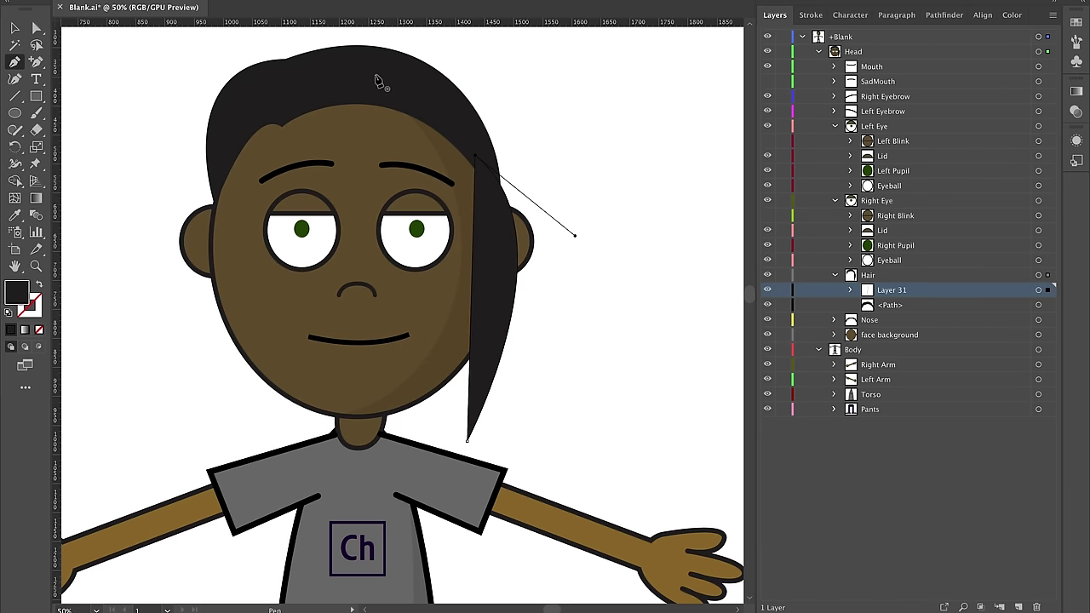
click(14, 28)
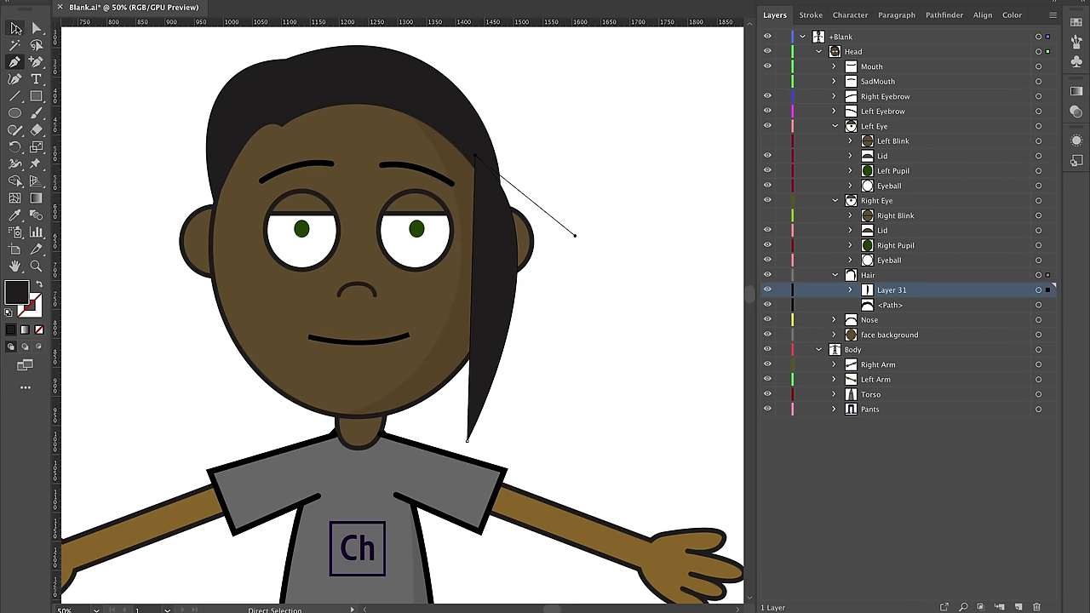
click(673, 370)
- Move the long hair strand slightly left and up so that its top overlaps the main hair shape
click(492, 305)
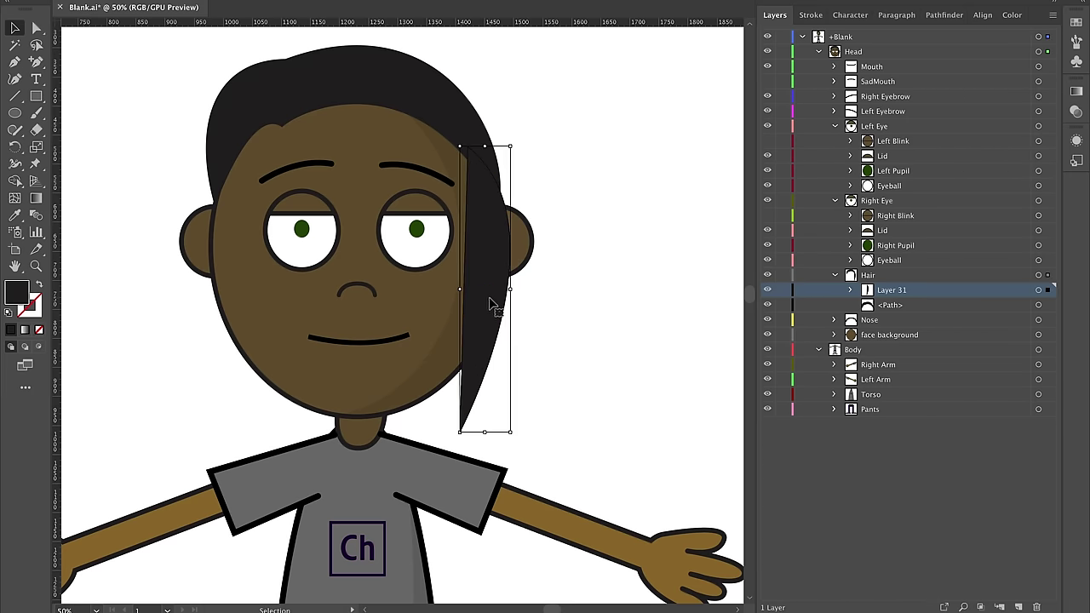
click(601, 369)
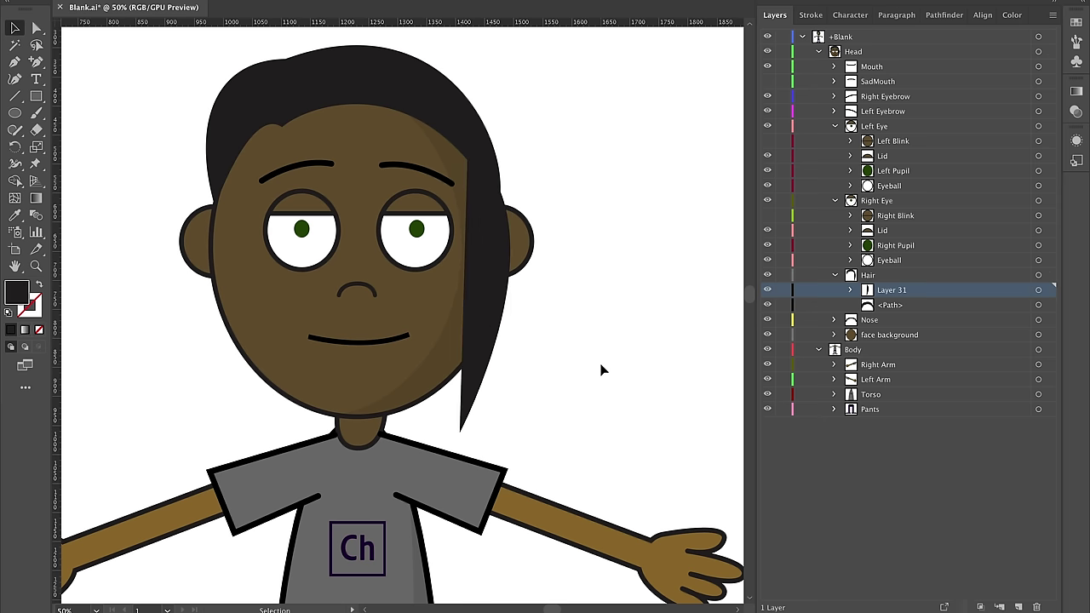
drag(492, 298, 487, 250)
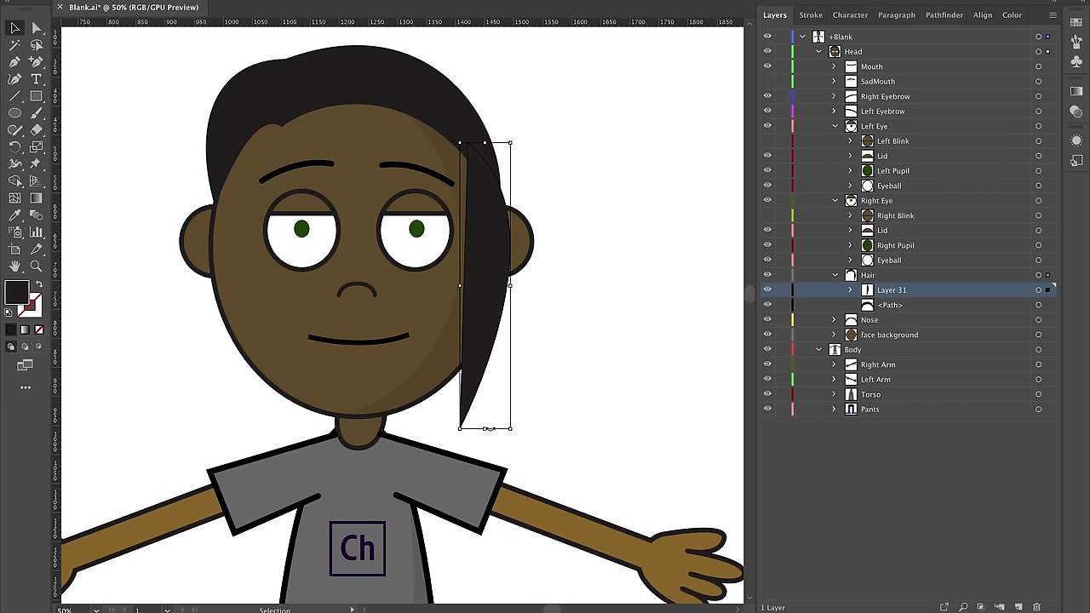
click(554, 389)
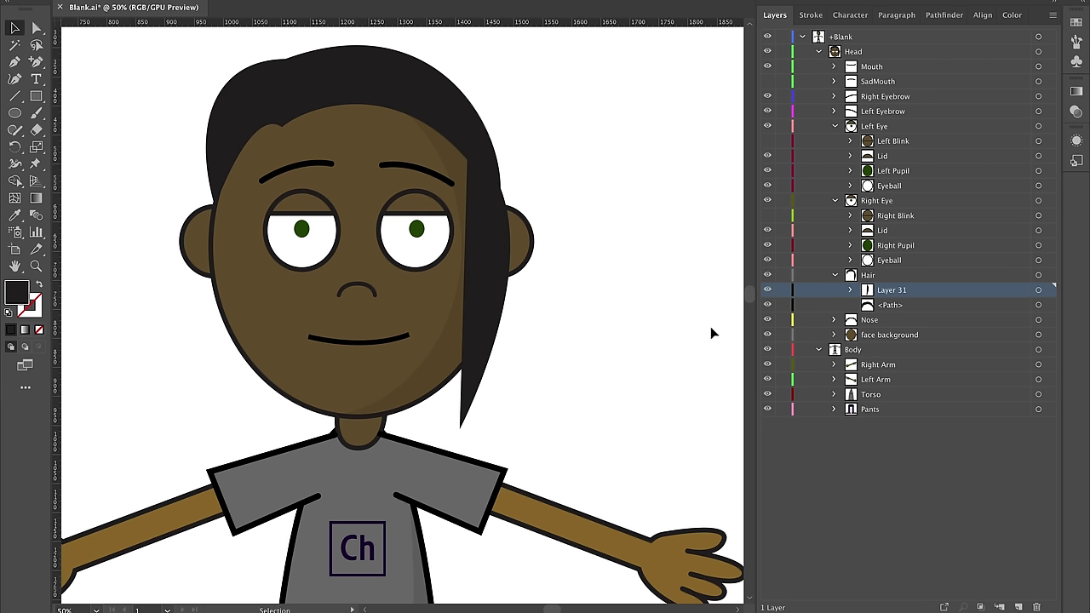
key(ctrl+z)
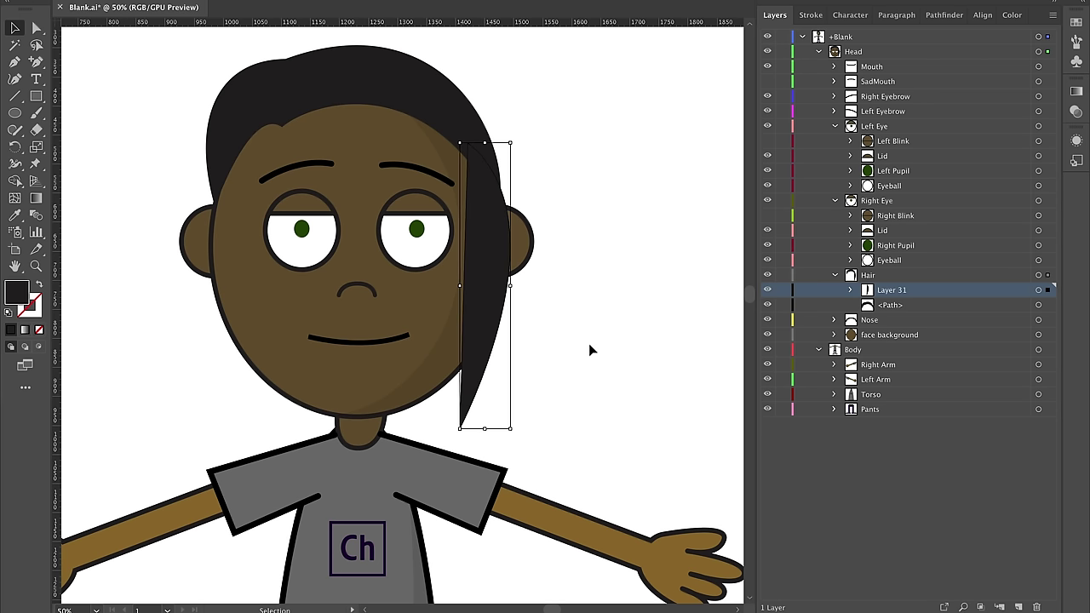
click(700, 339)
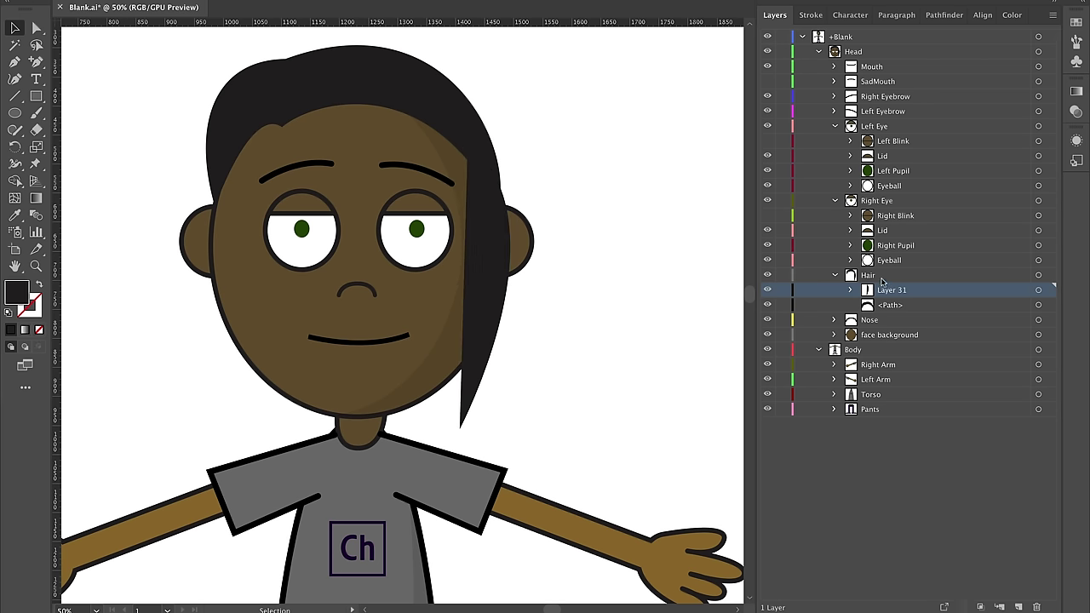
- Add another sublayer inside Hair, draw a long pointed black strand on the face's left side past the chin, and widen it slightly
click(1018, 605)
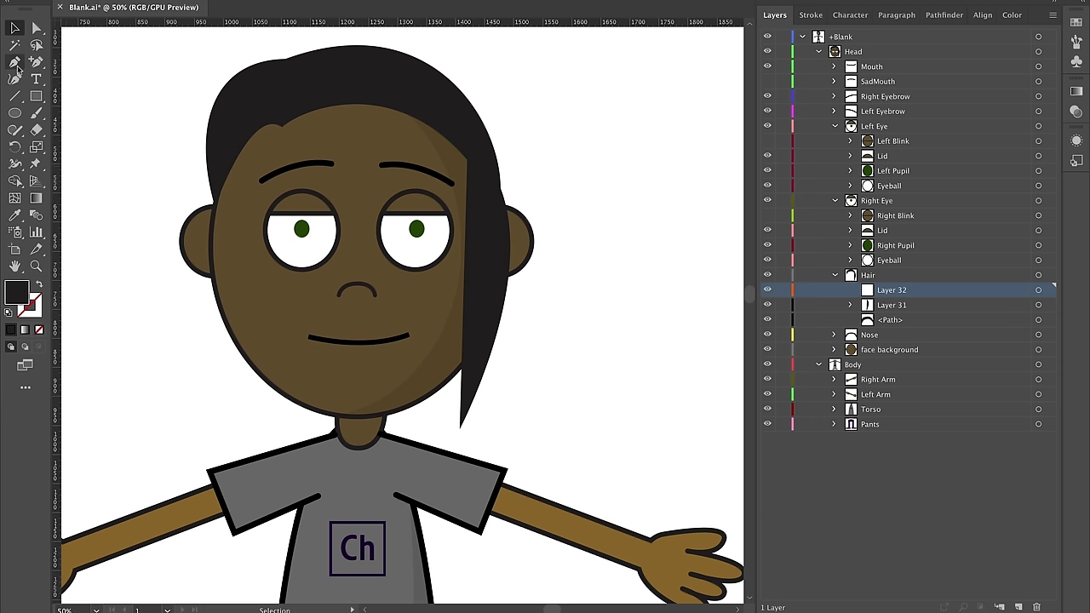
click(16, 67)
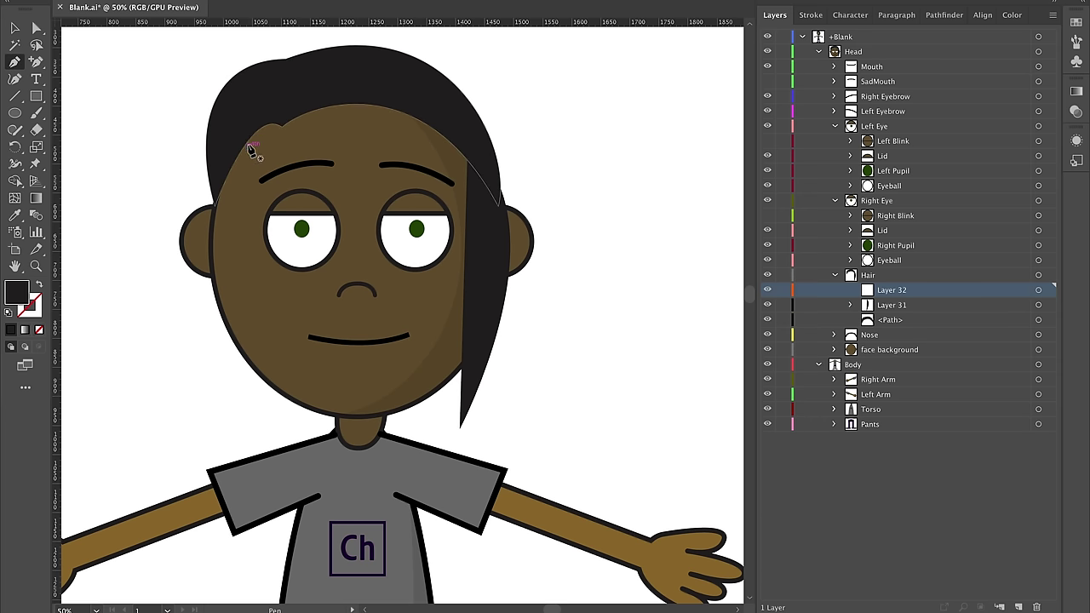
drag(245, 126, 249, 354)
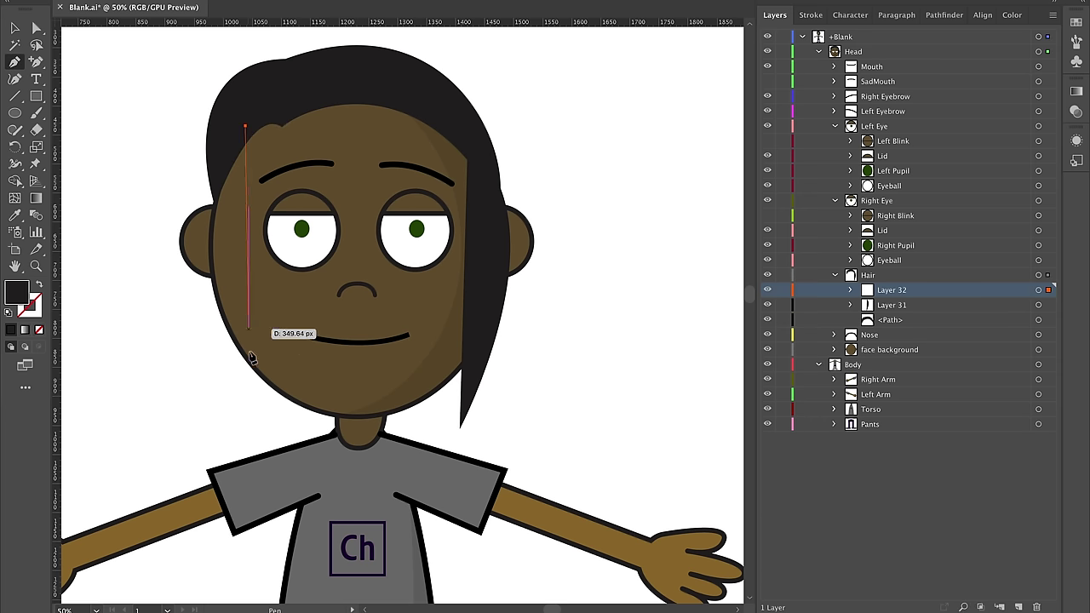
click(248, 419)
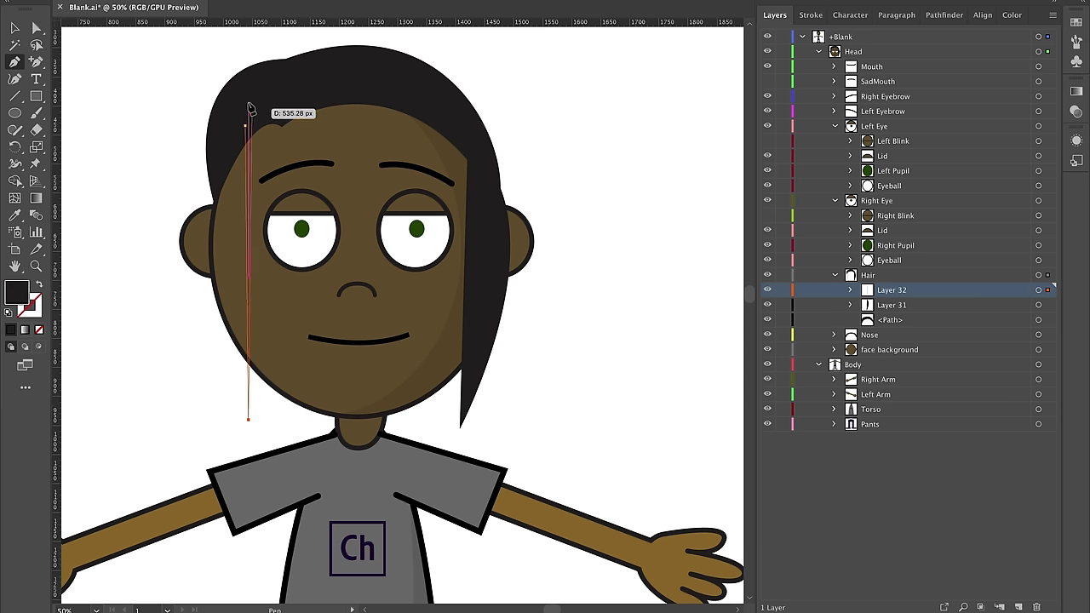
drag(246, 126, 333, 55)
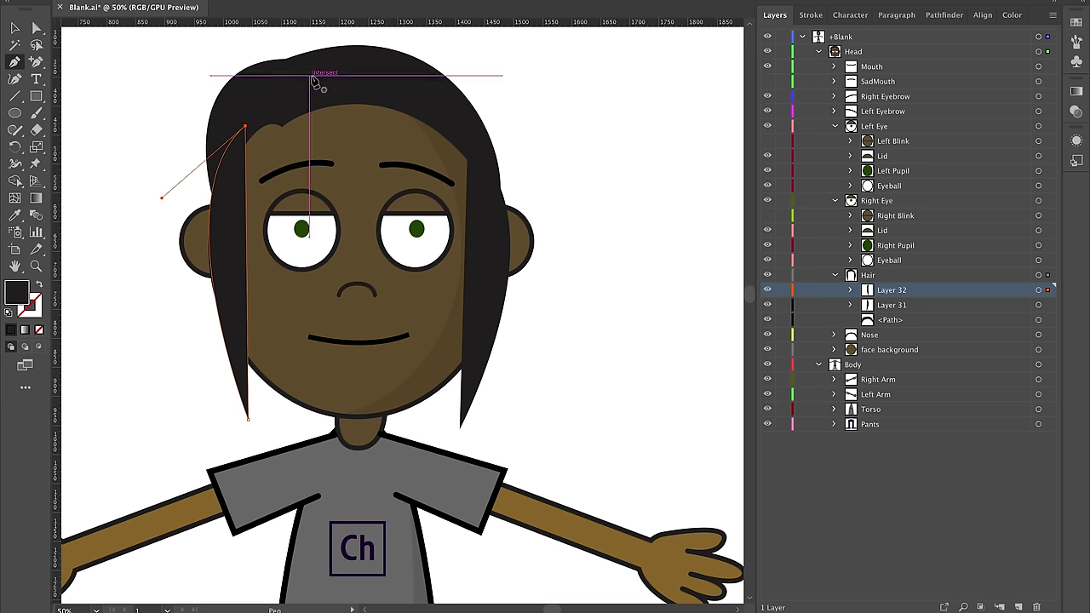
click(14, 30)
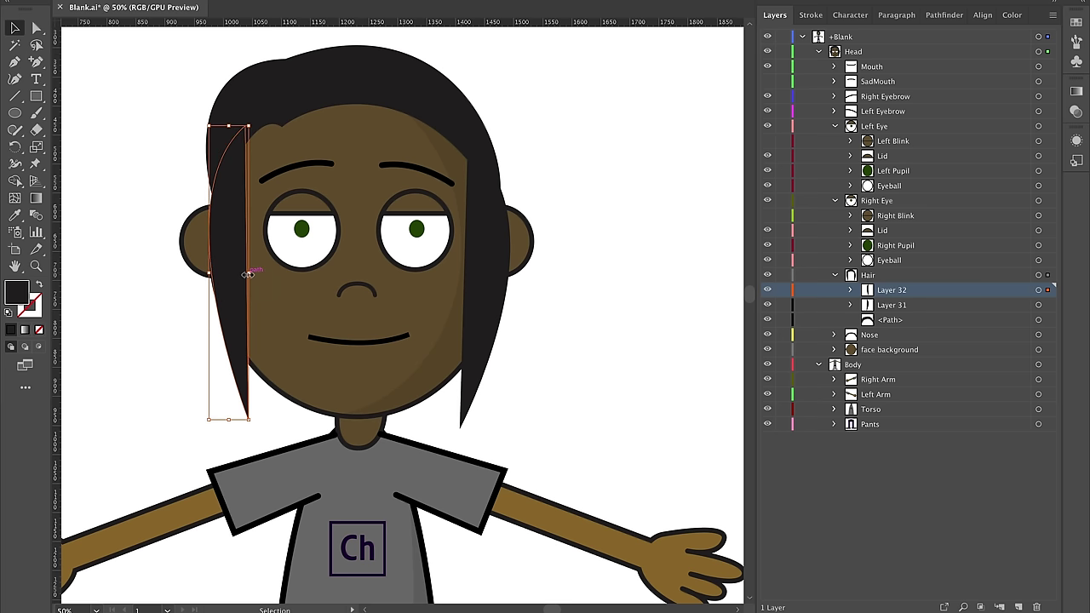
drag(248, 273, 254, 275)
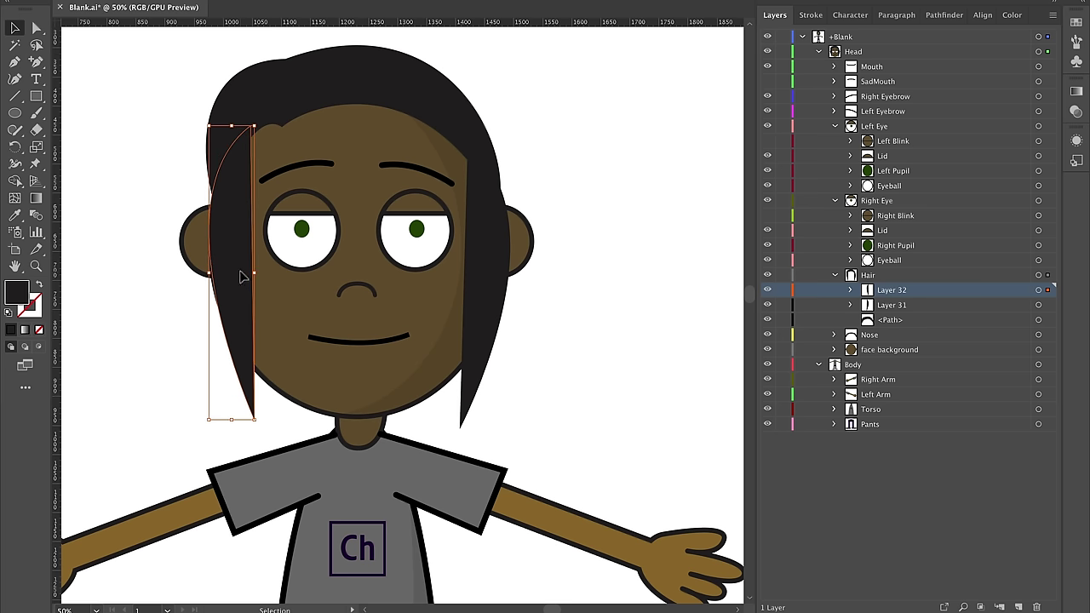
- Try to stretch both long side strands downward to the shirt
shift+click(469, 303)
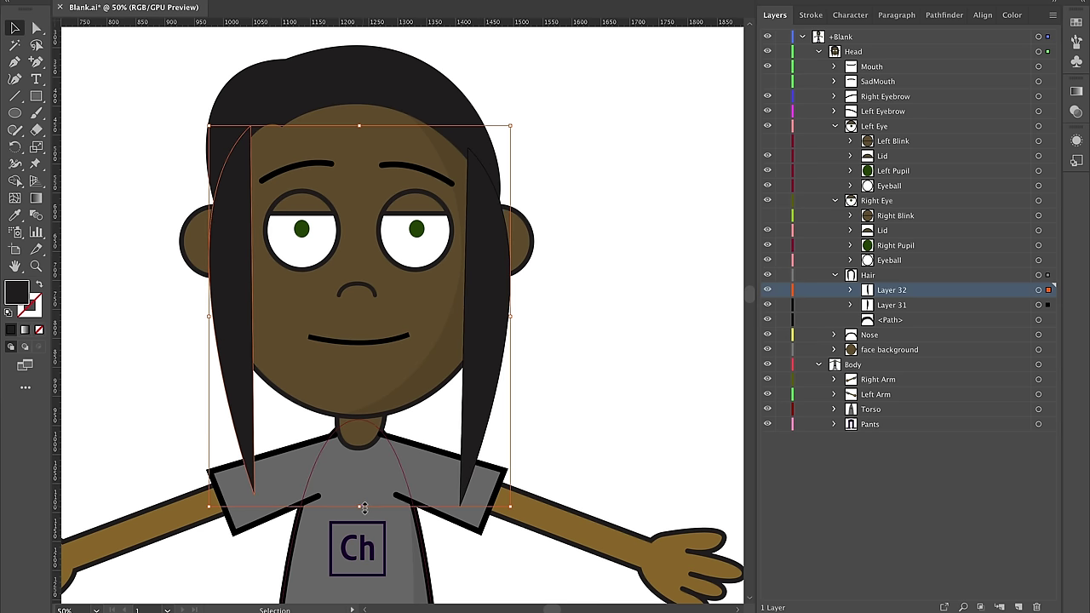
key(a)
key(v)
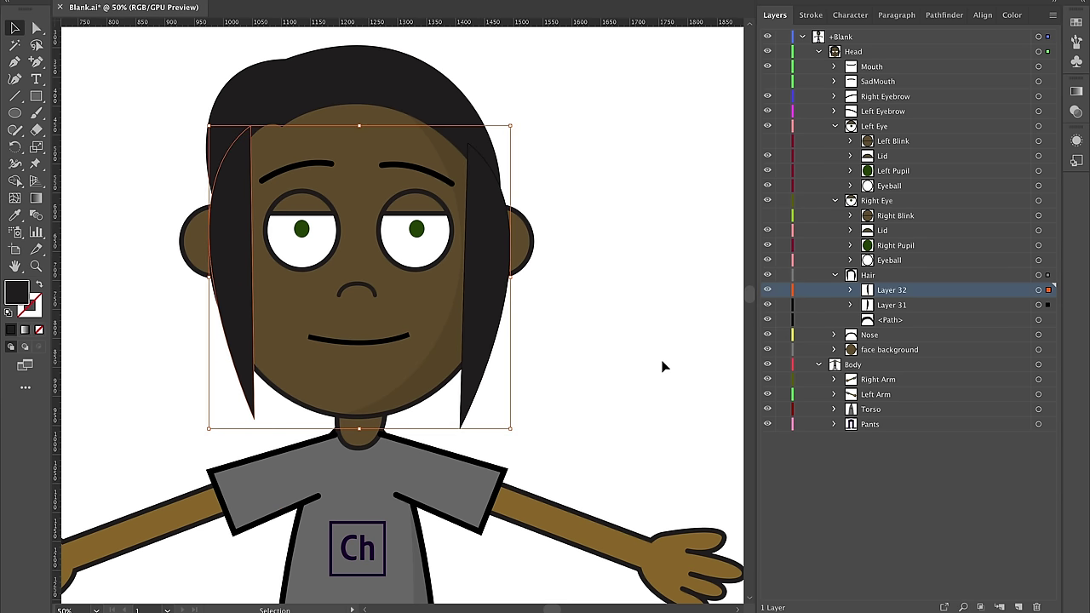
click(647, 353)
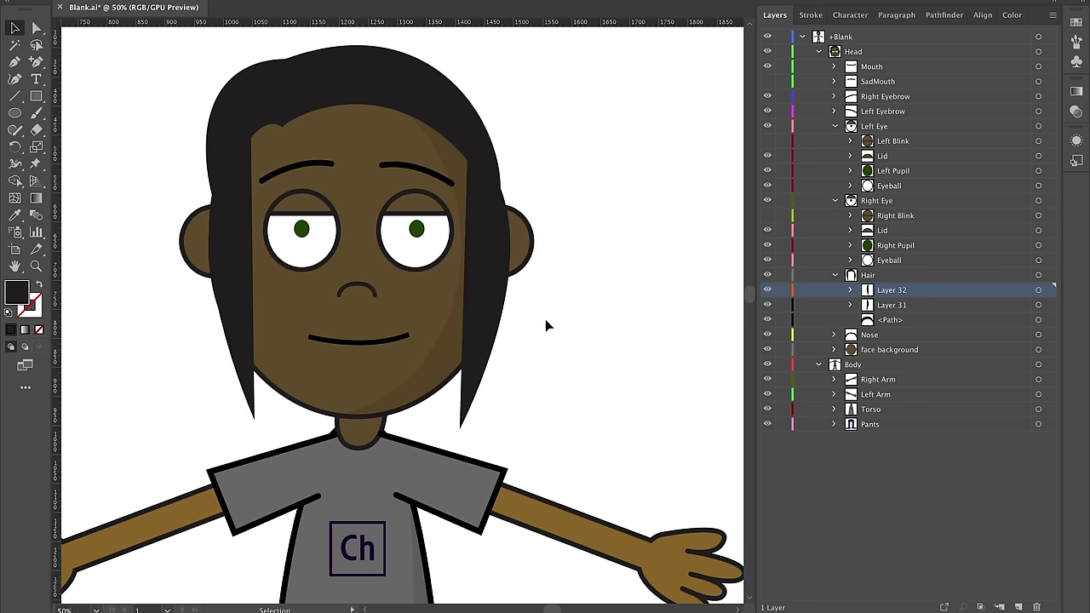
- Save the document and add three empty sublayers inside Hair
key(ctrl+s)
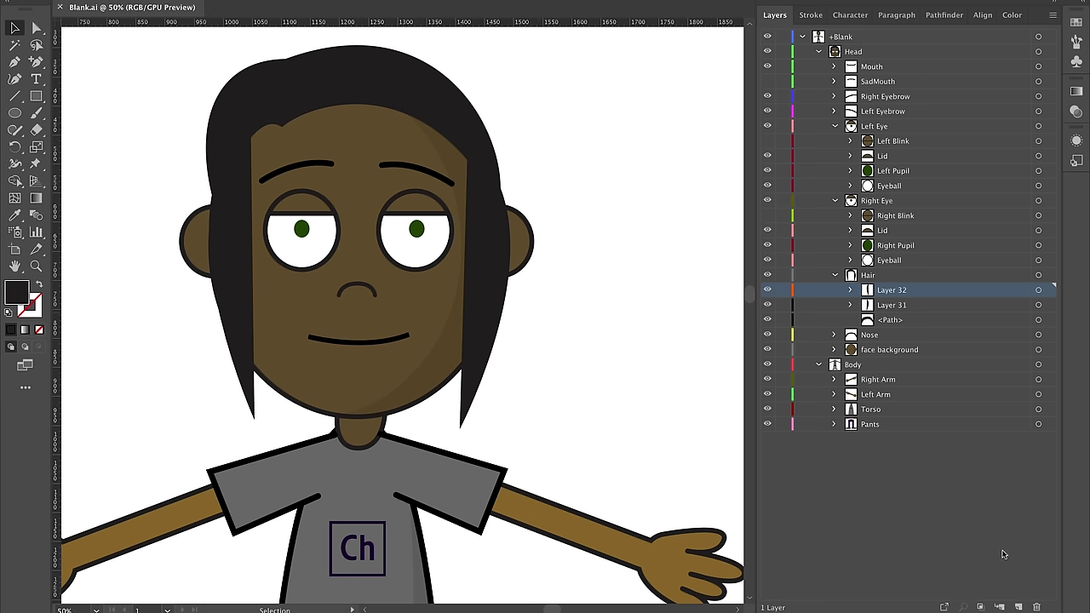
click(1019, 605)
click(1019, 605)
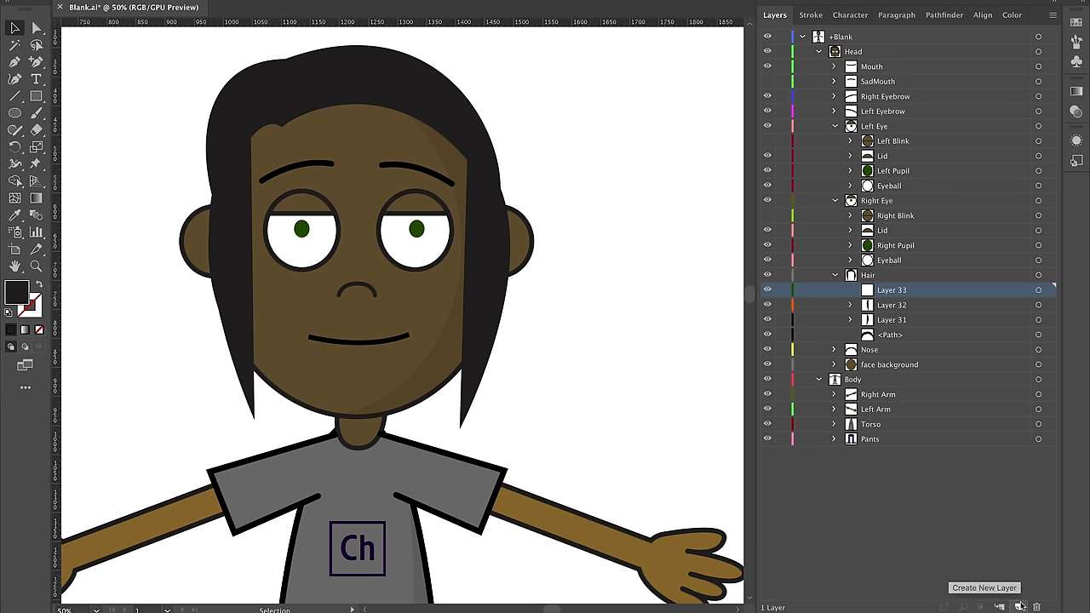
click(1019, 606)
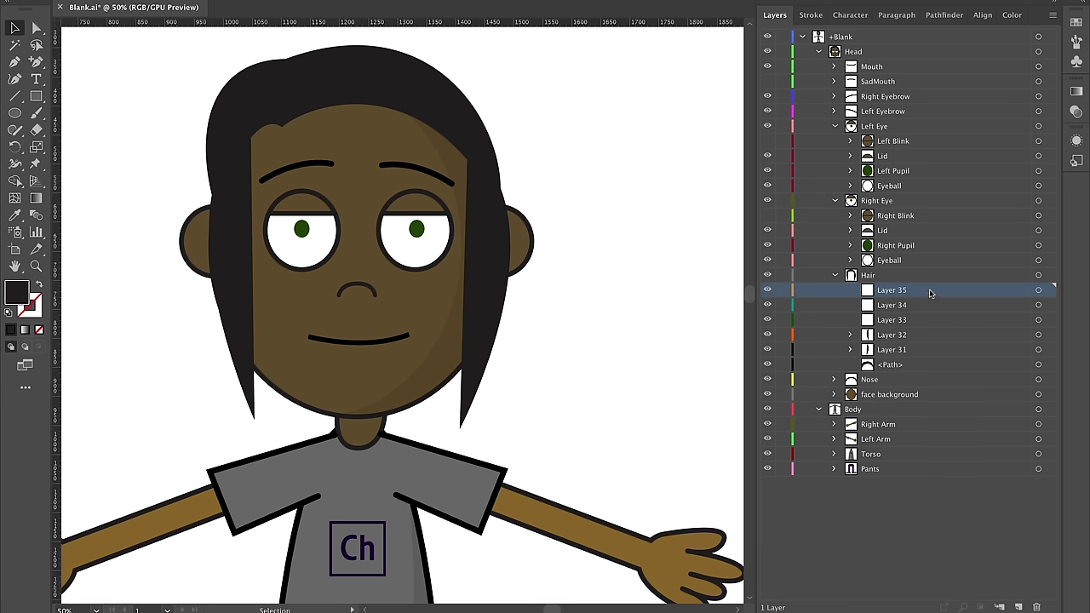
- Draw a downward-pointing black triangular bang with the Pen tool left of the forehead's centre, on Layer 35
click(14, 61)
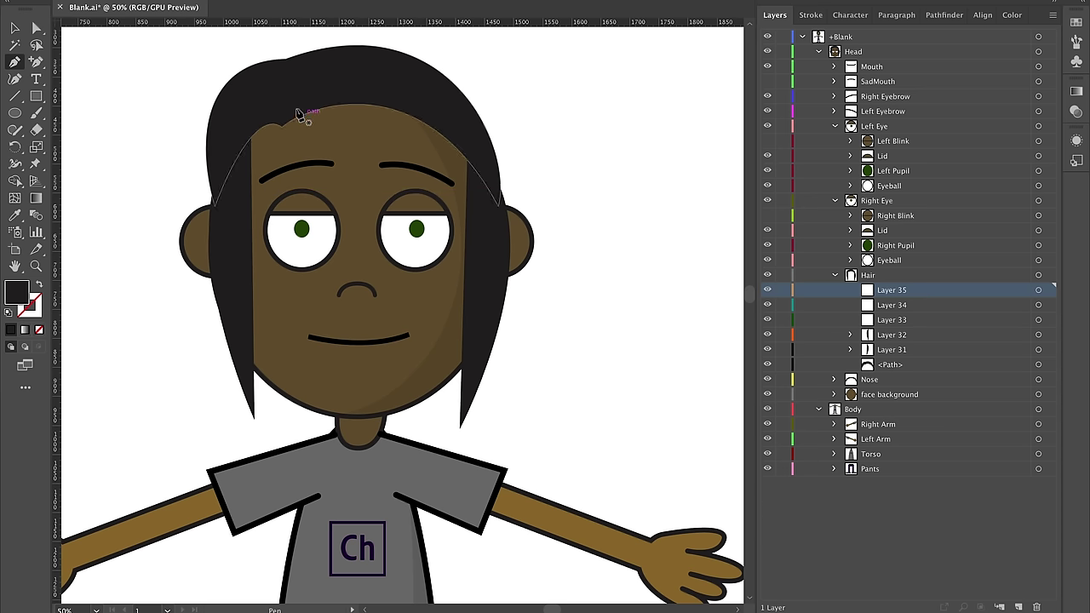
click(297, 104)
click(329, 155)
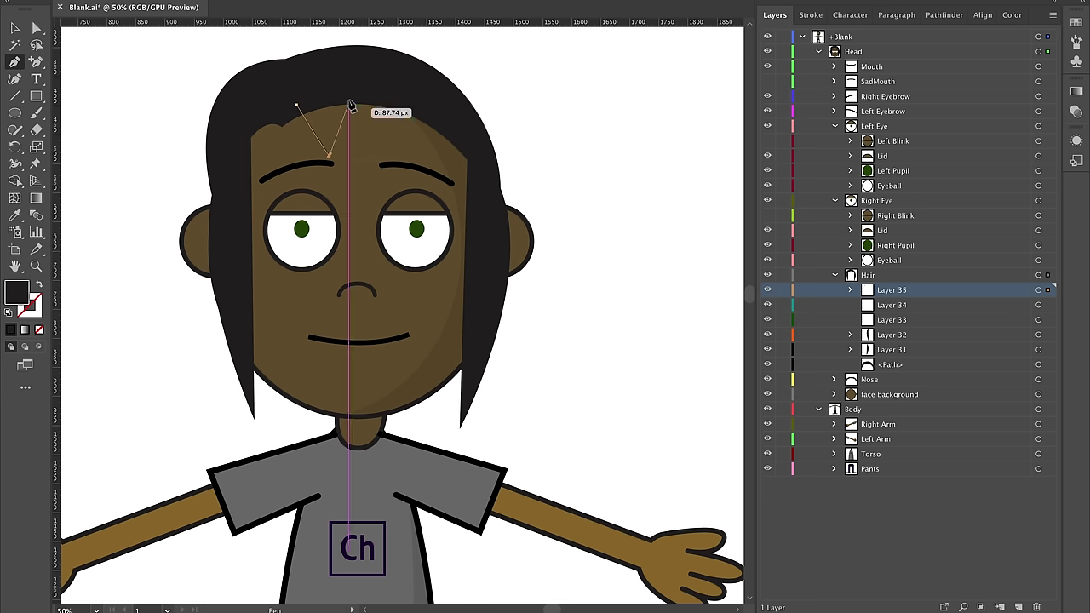
click(345, 94)
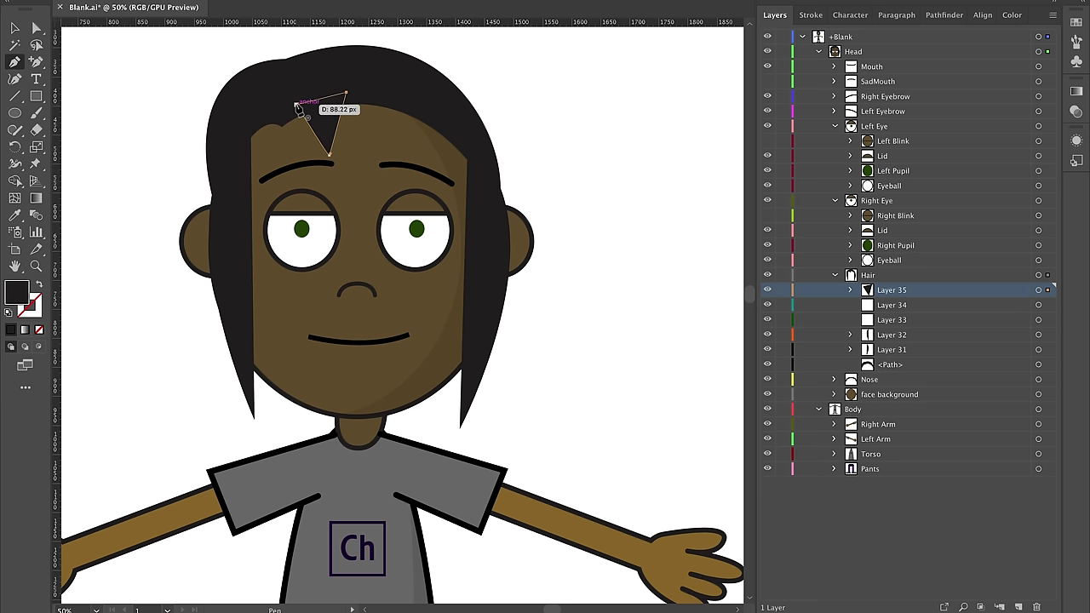
click(296, 105)
- Draw a second triangular bang hanging from the hairline at the forehead's centre, on Layer 34
click(904, 306)
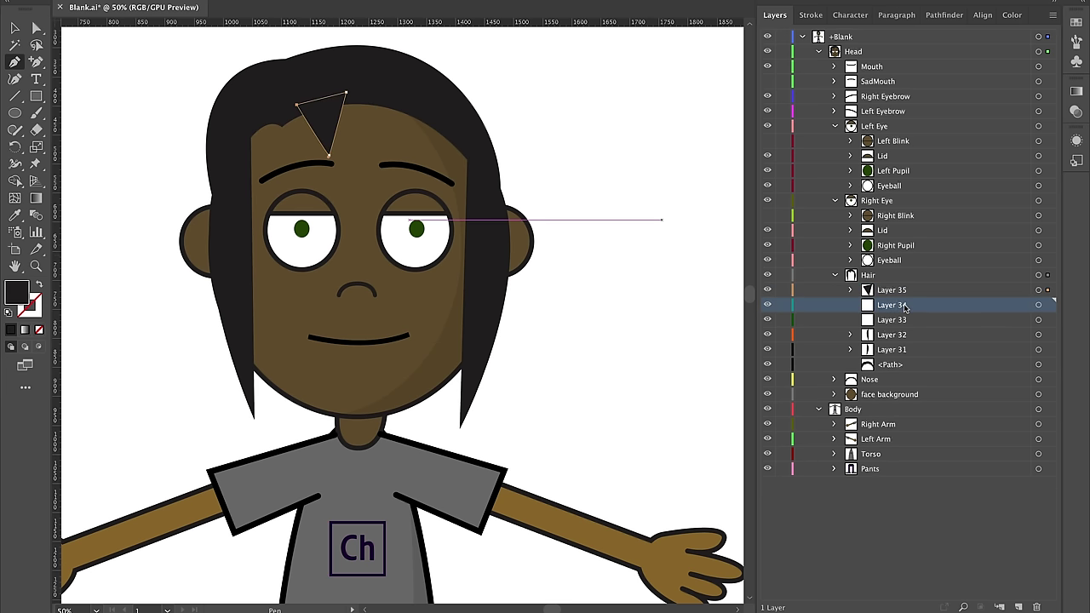
click(361, 95)
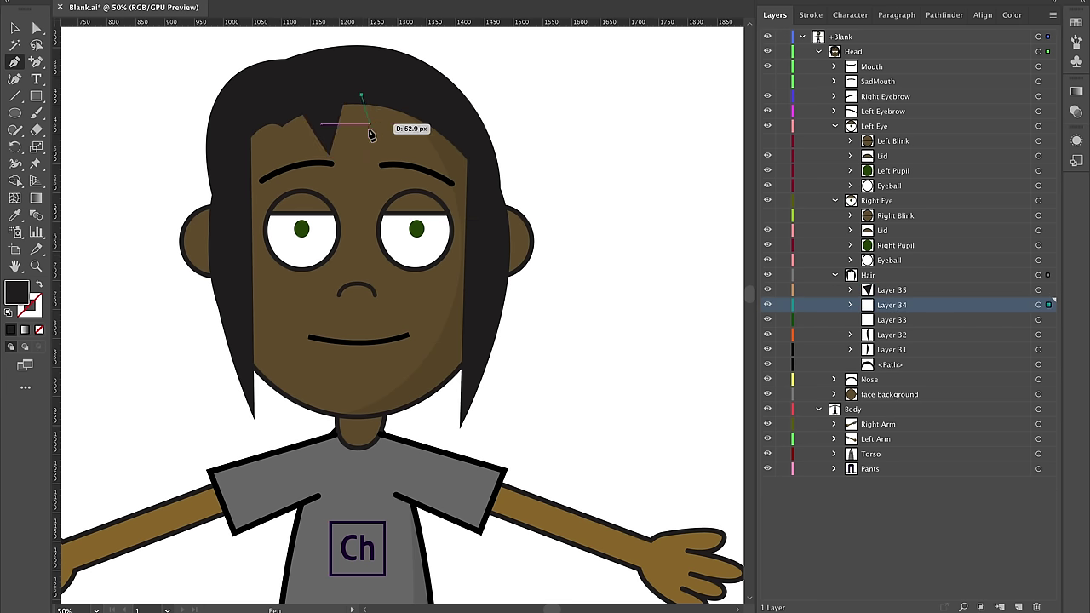
click(364, 150)
click(399, 101)
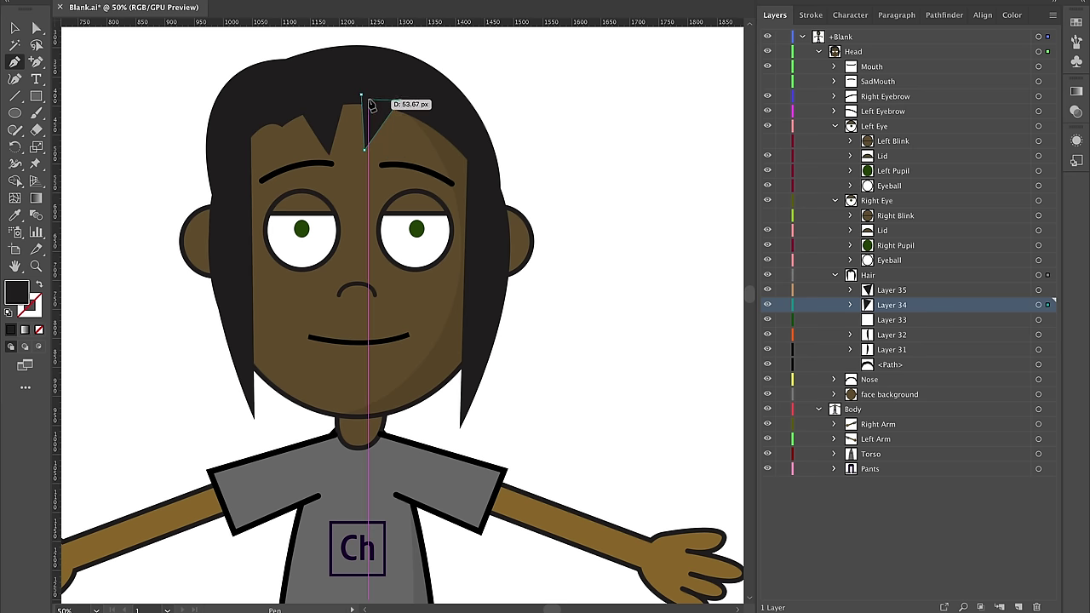
click(361, 94)
- Draw a smaller third triangular bang from the hairline on the forehead's right side, on Layer 33
click(893, 322)
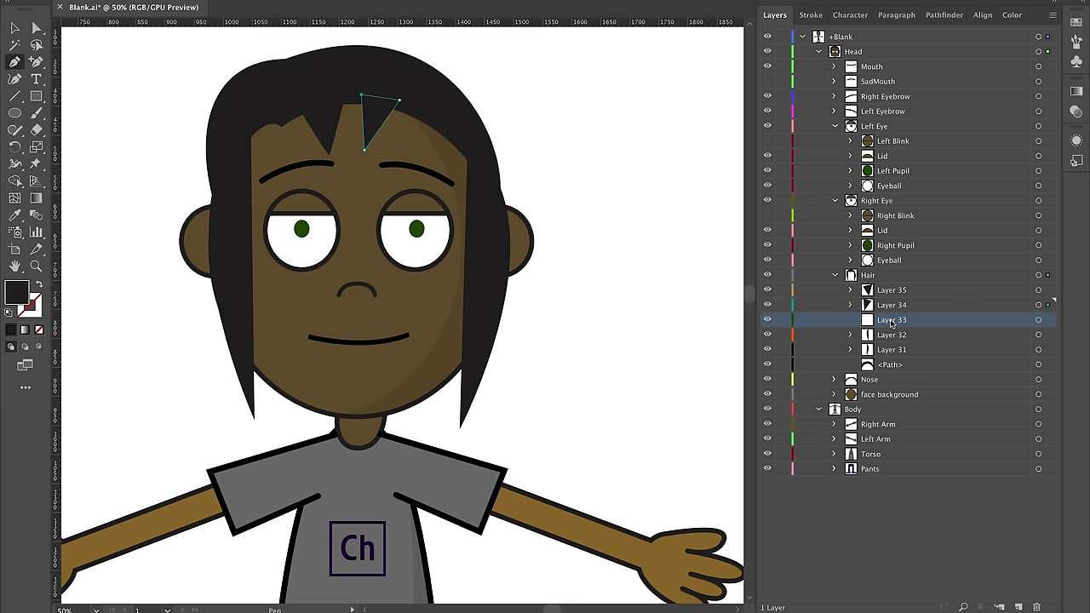
click(412, 109)
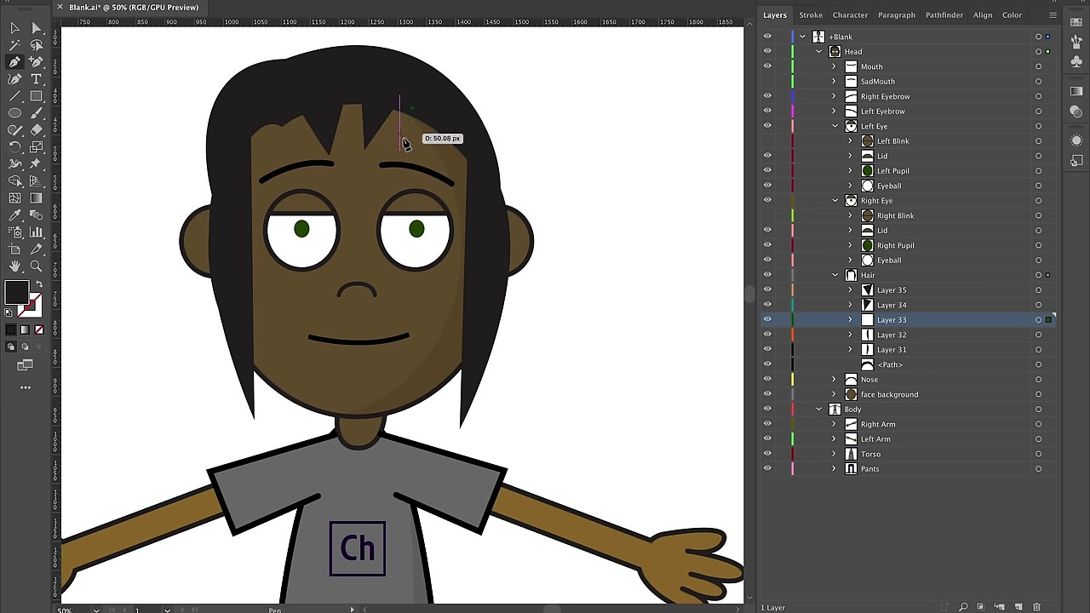
click(412, 141)
click(436, 122)
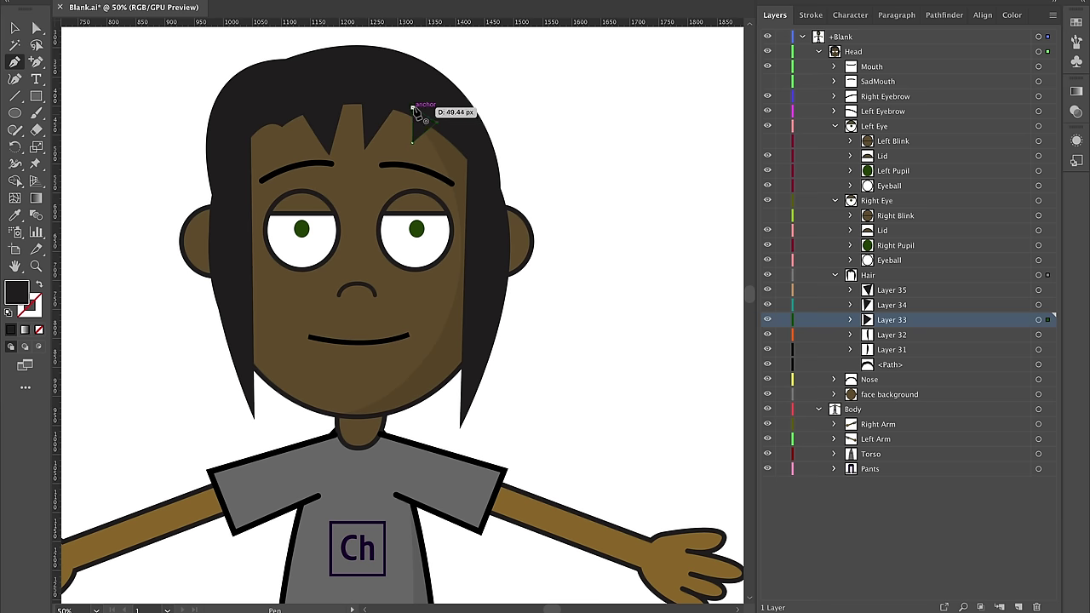
click(412, 109)
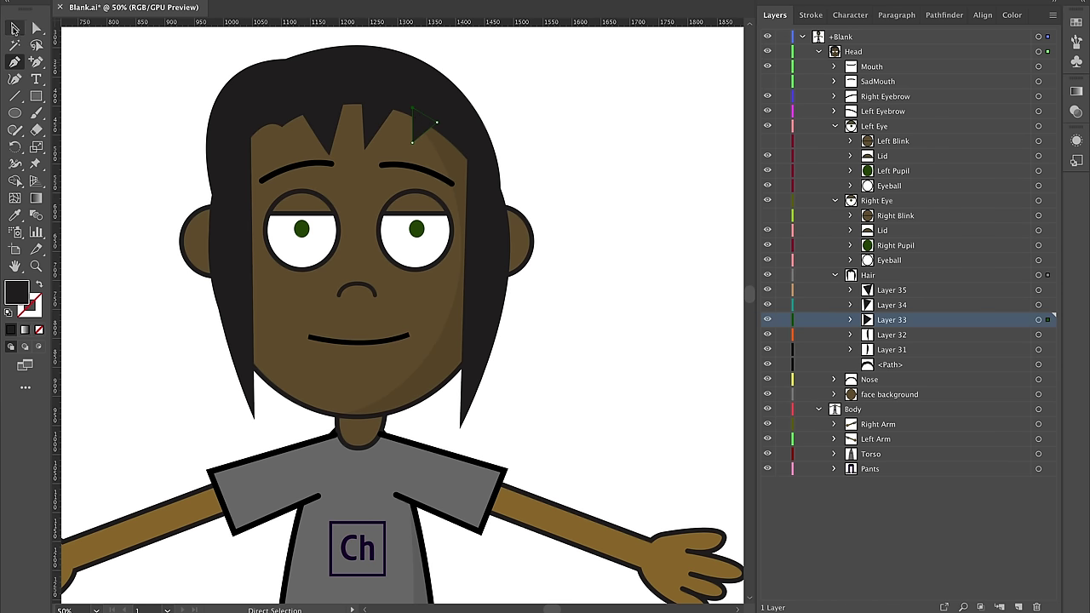
- Move the two outer triangular bangs inward, closer to the middle one
key(v)
mouse_move(423, 124)
mouse_down()
mouse_move(339, 125)
mouse_move(414, 128)
mouse_move(404, 128)
mouse_up()
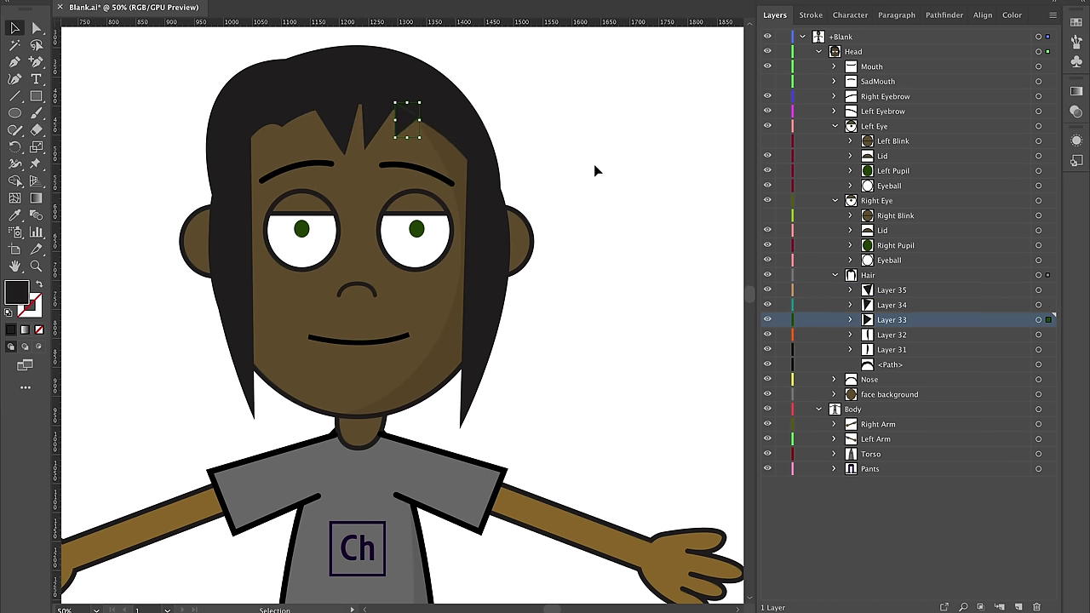
click(593, 170)
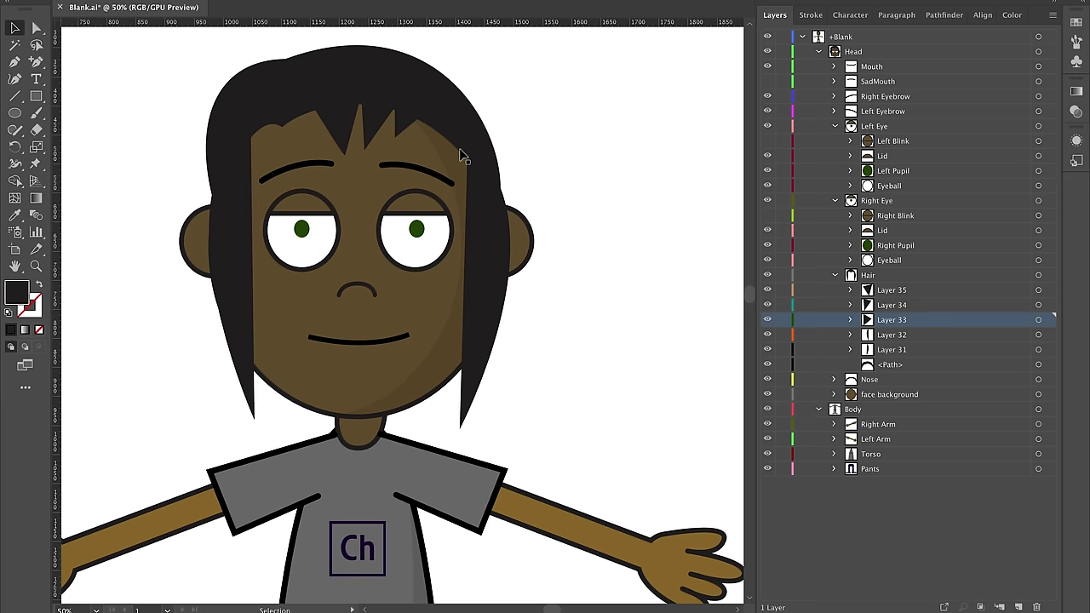
- Shift the three triangular bangs slightly right along the hairline and save the document
click(401, 121)
shift+click(349, 128)
drag(349, 128, 420, 127)
click(416, 128)
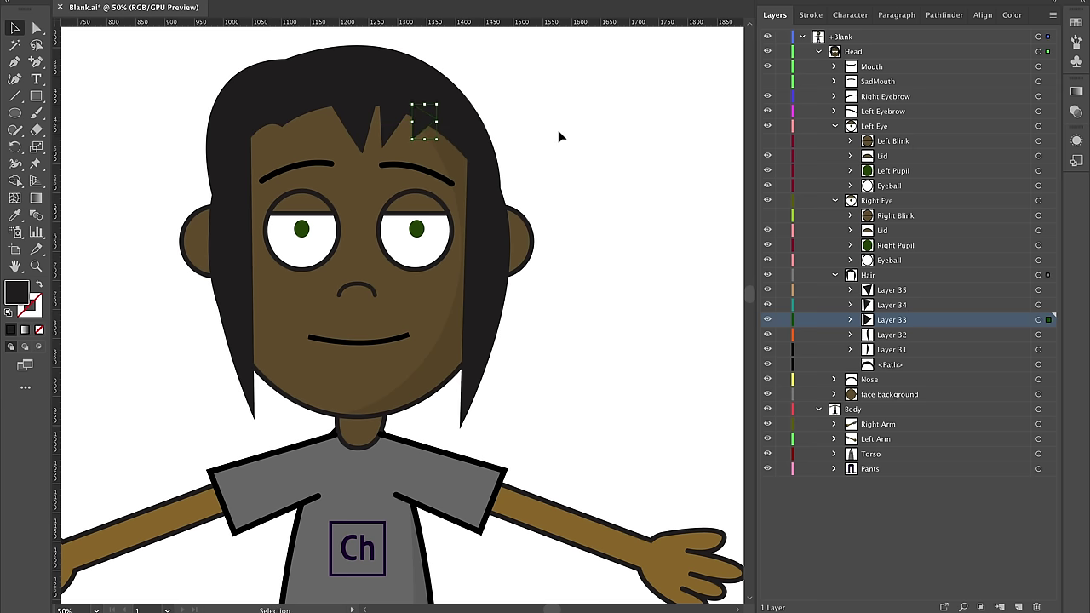
click(608, 181)
key(ctrl+s)
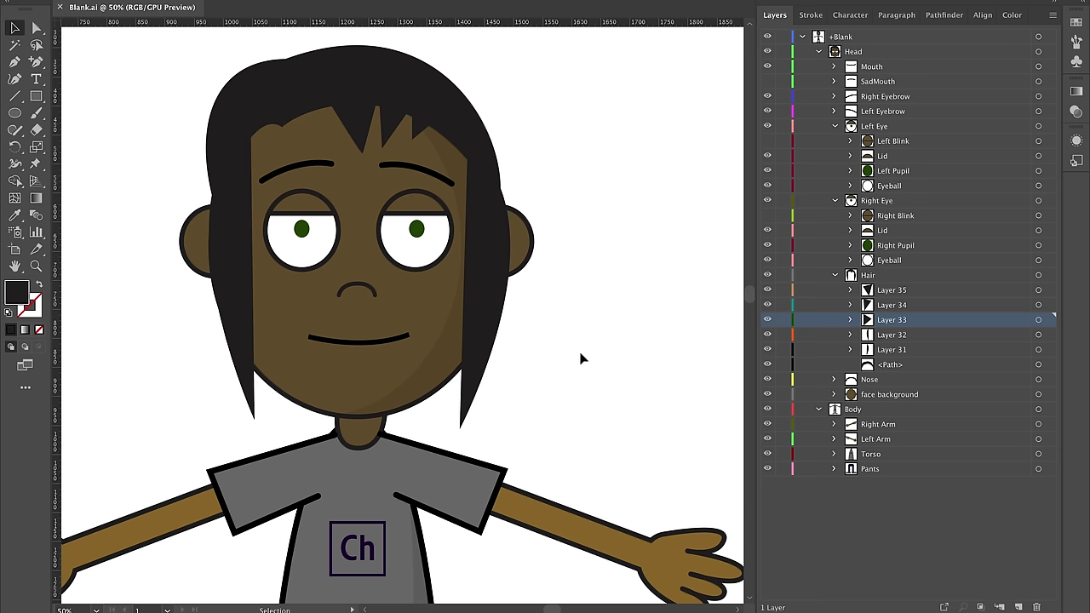
- Rename the three bang layers, Layer 35, Layer 34 and Layer 33, each as strand
double_click(890, 291)
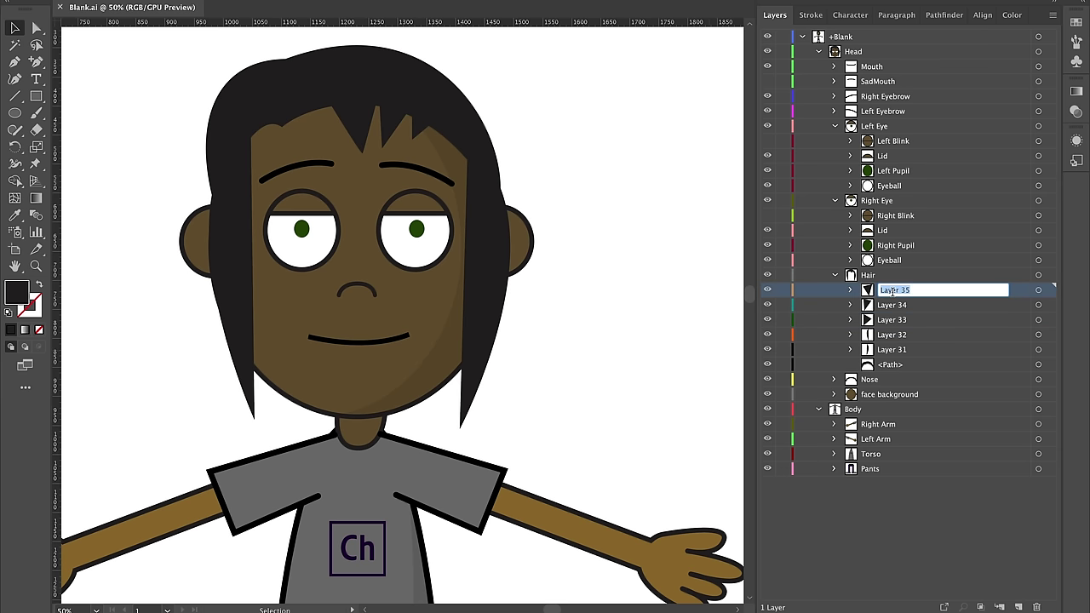
text(strand)
key(Return)
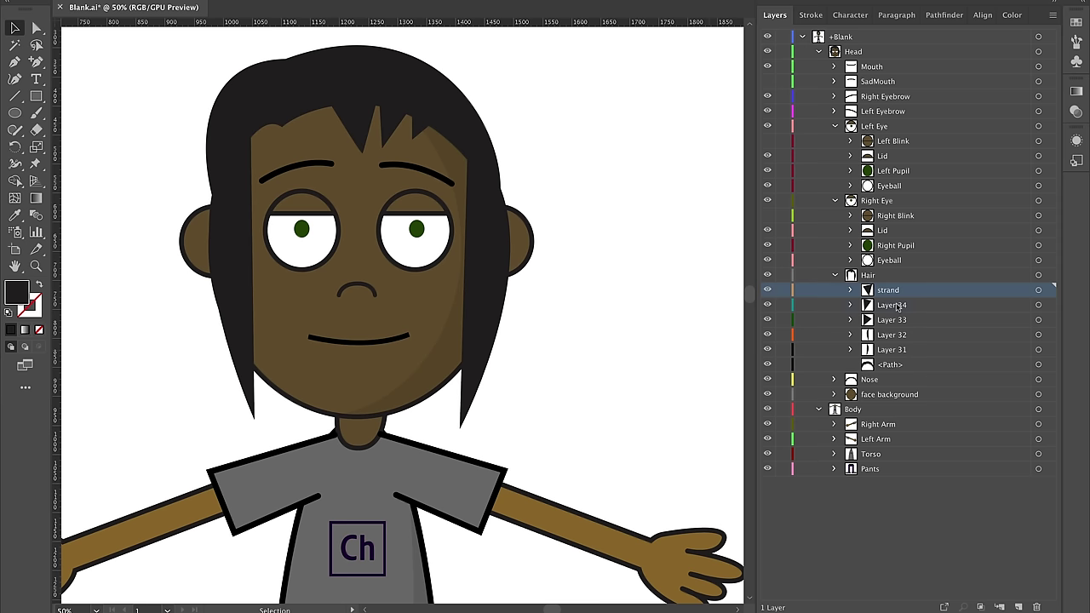
double_click(897, 307)
text(strand)
key(Return)
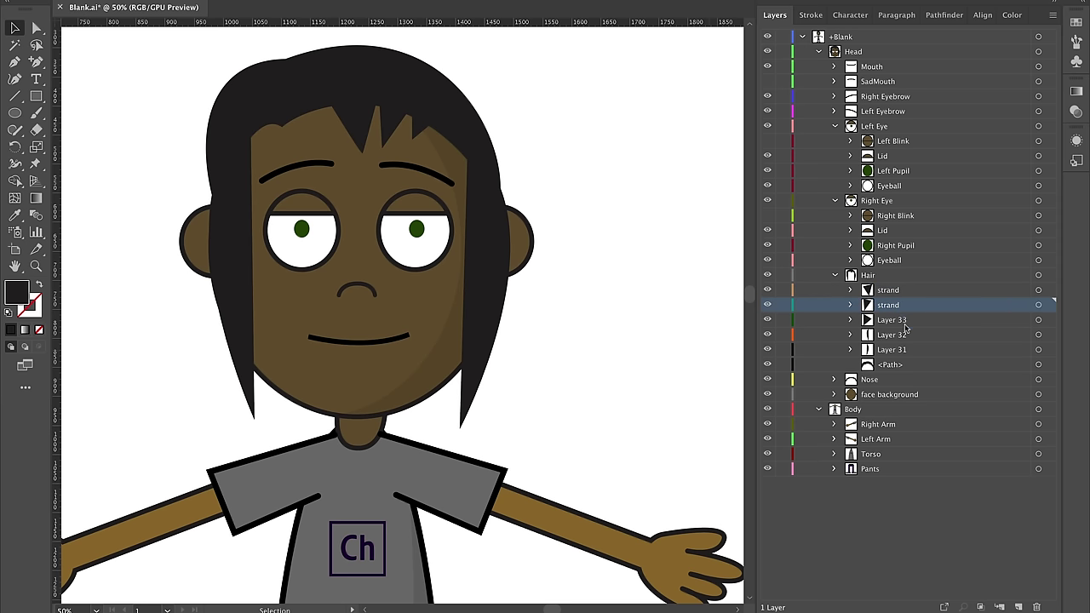
double_click(902, 322)
text(strand)
key(Return)
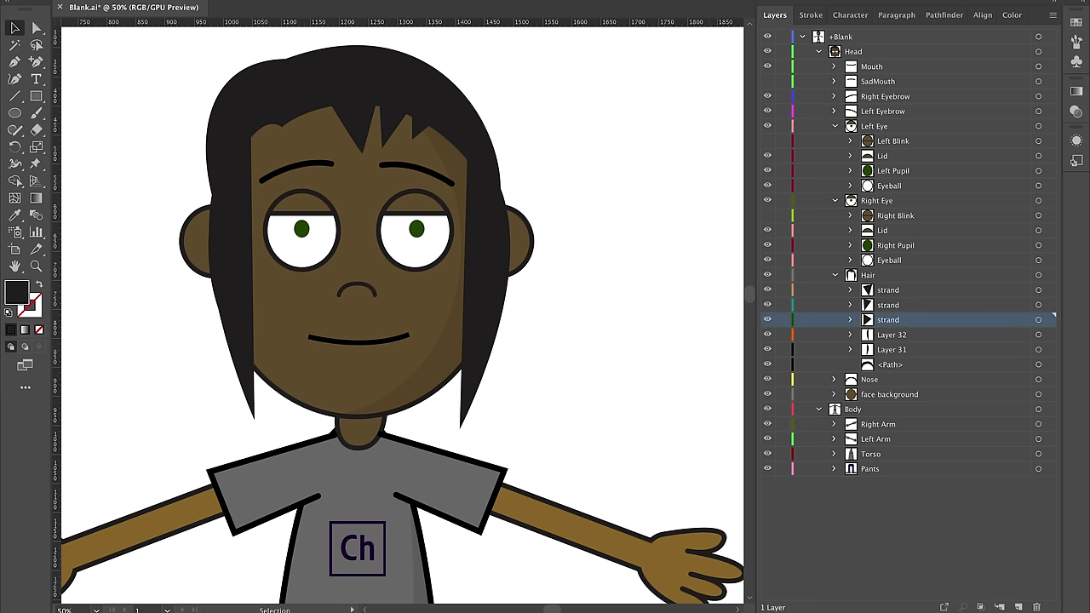
- Rename the two long side strand layers, Layer 32 and Layer 31, each as strand
double_click(899, 334)
text(stra)
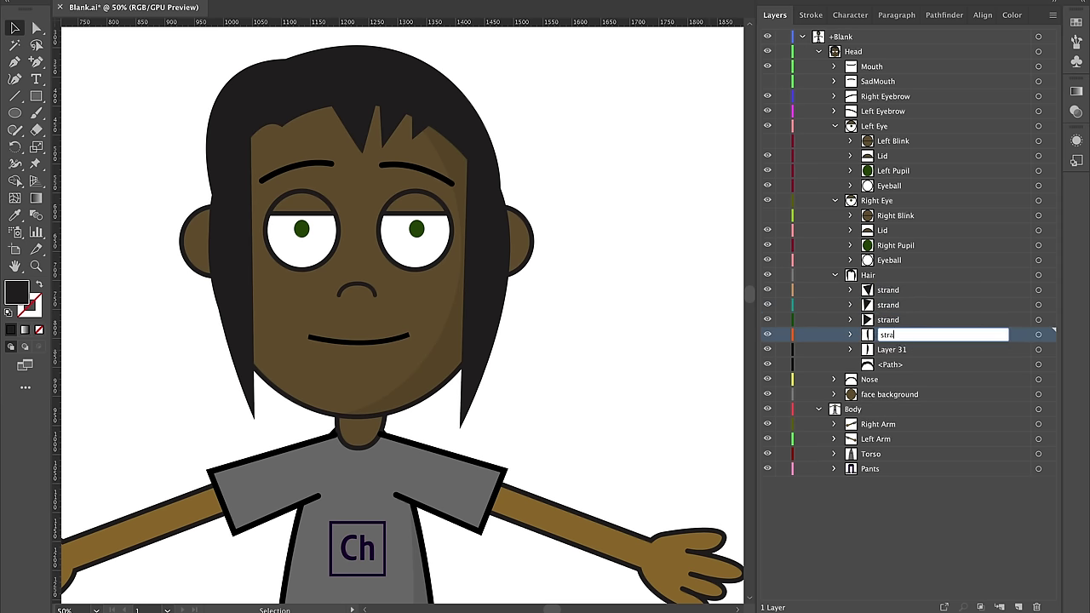
text(nd)
key(Return)
double_click(891, 349)
text(strand)
key(Return)
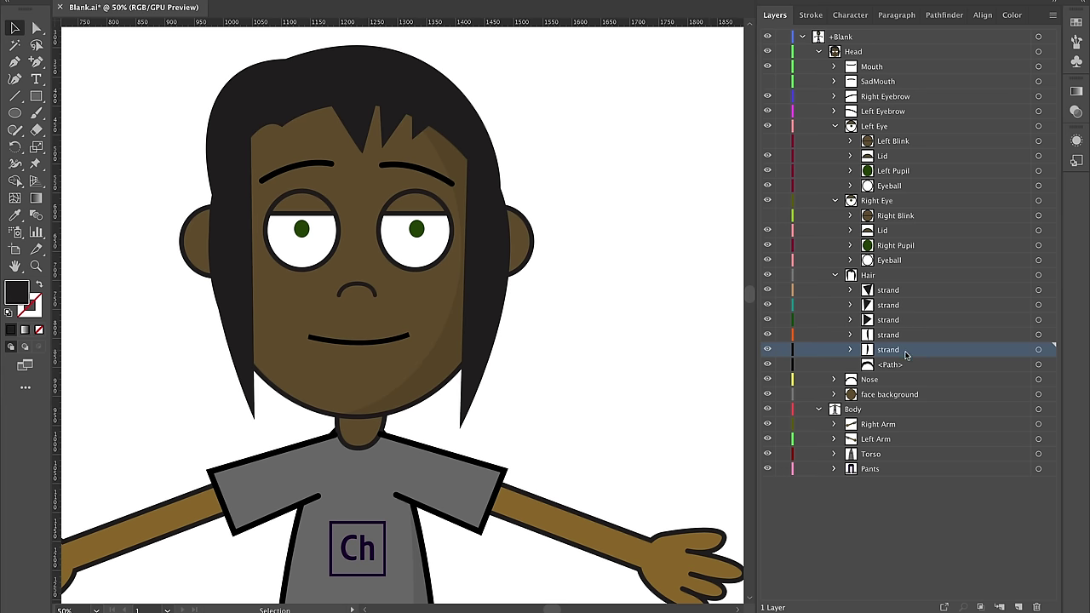
- Add a new layer at the top of the Hair group, above the first strand
click(601, 297)
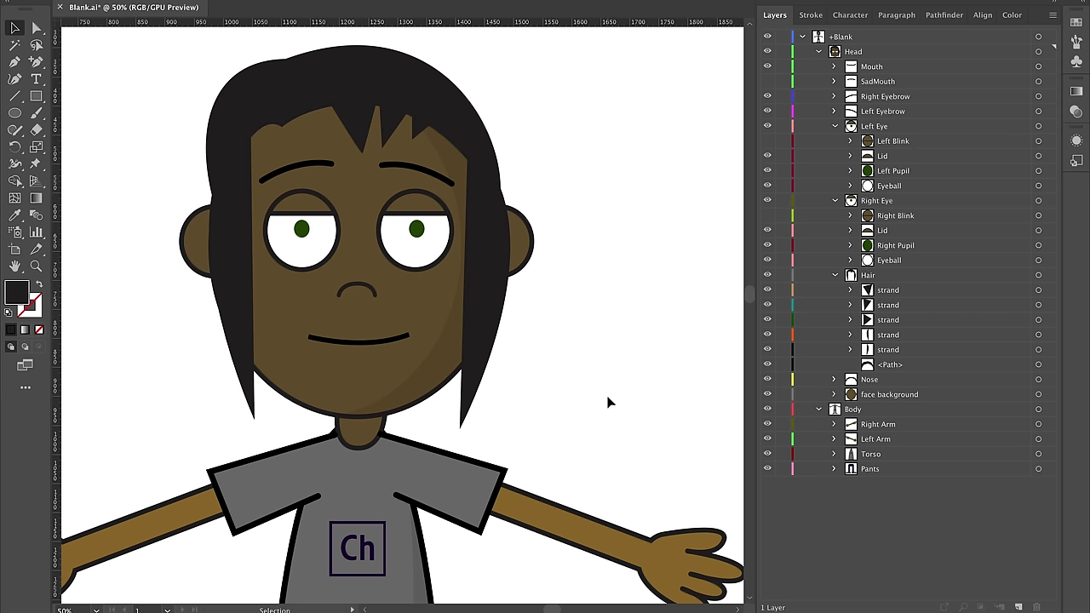
click(895, 290)
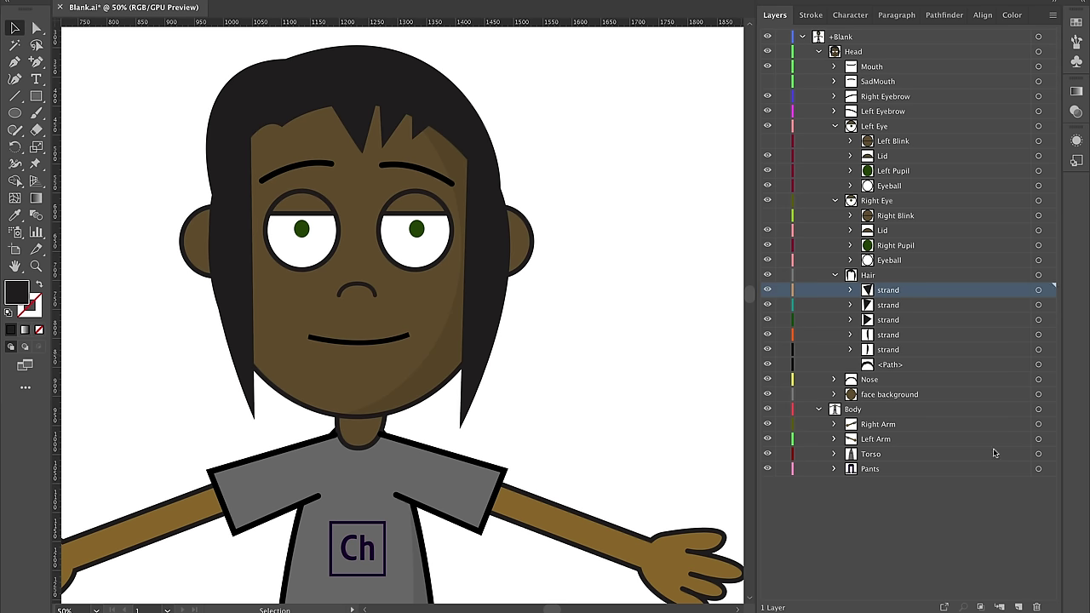
click(1019, 606)
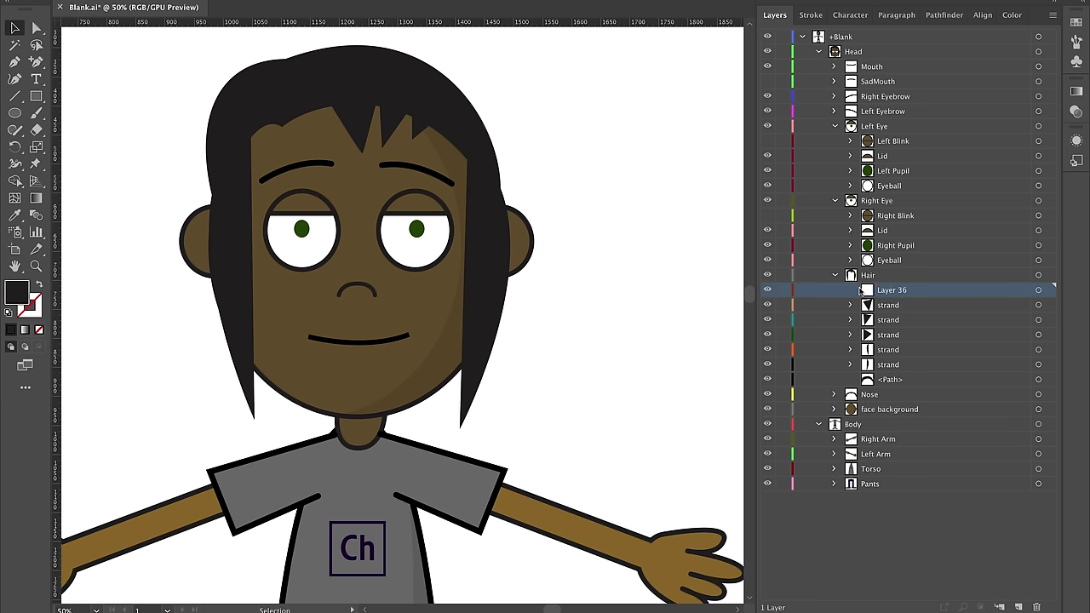
- Draw a closed back-hair shape with the Pen tool on the new layer, from the upper hair to chin level with an arched lower edge
click(15, 62)
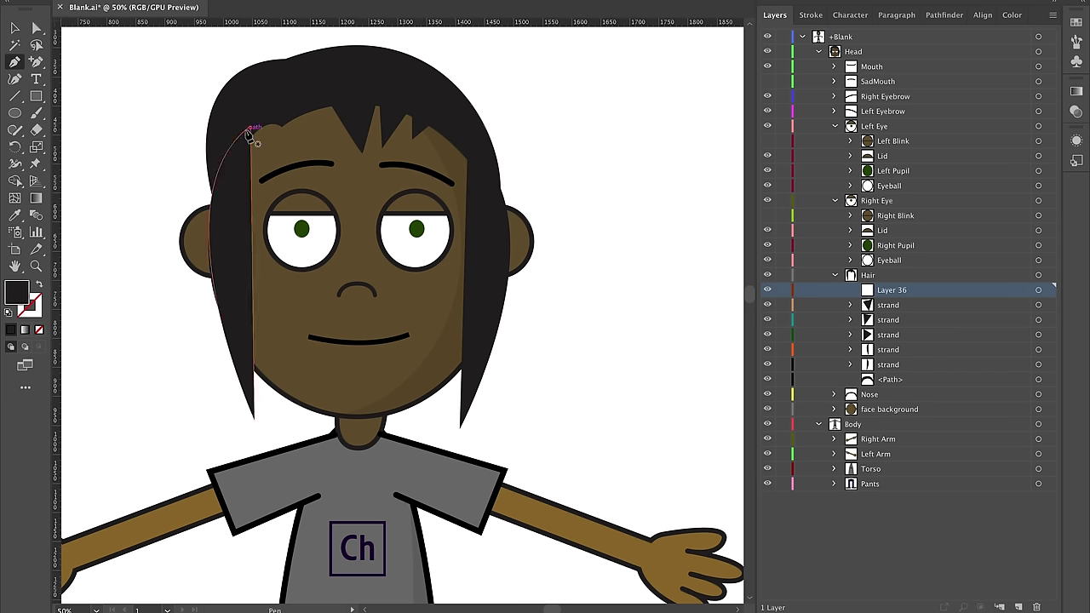
click(231, 126)
drag(221, 308, 220, 357)
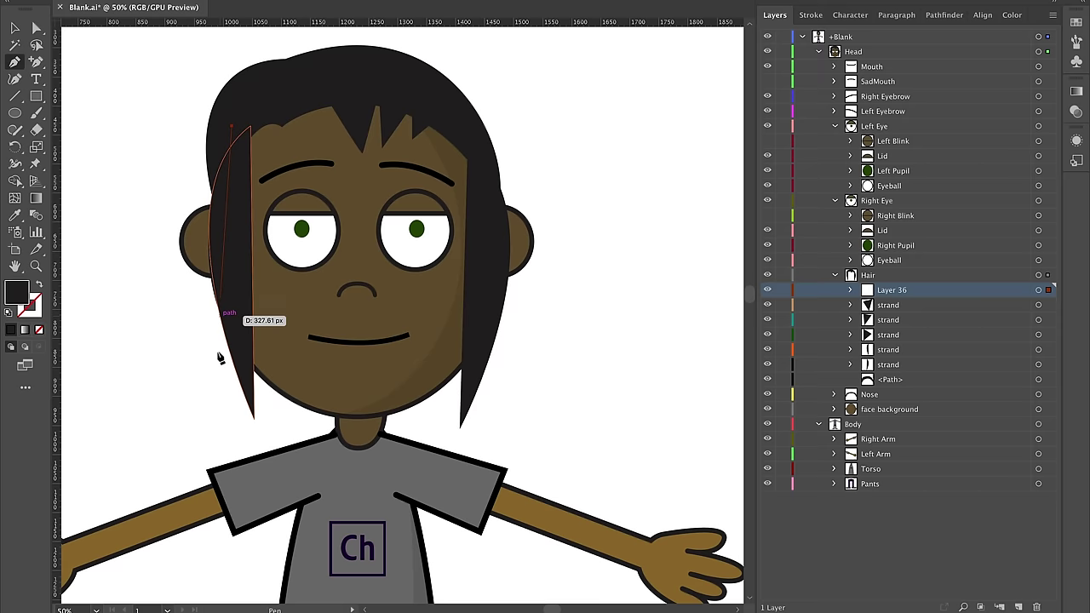
click(201, 421)
drag(359, 363, 461, 364)
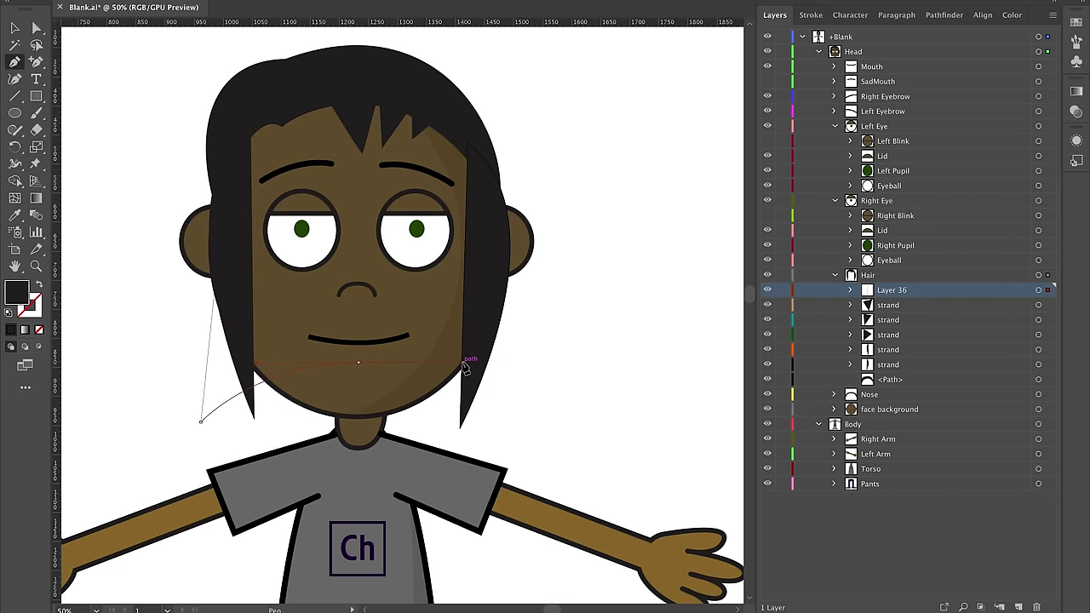
click(506, 415)
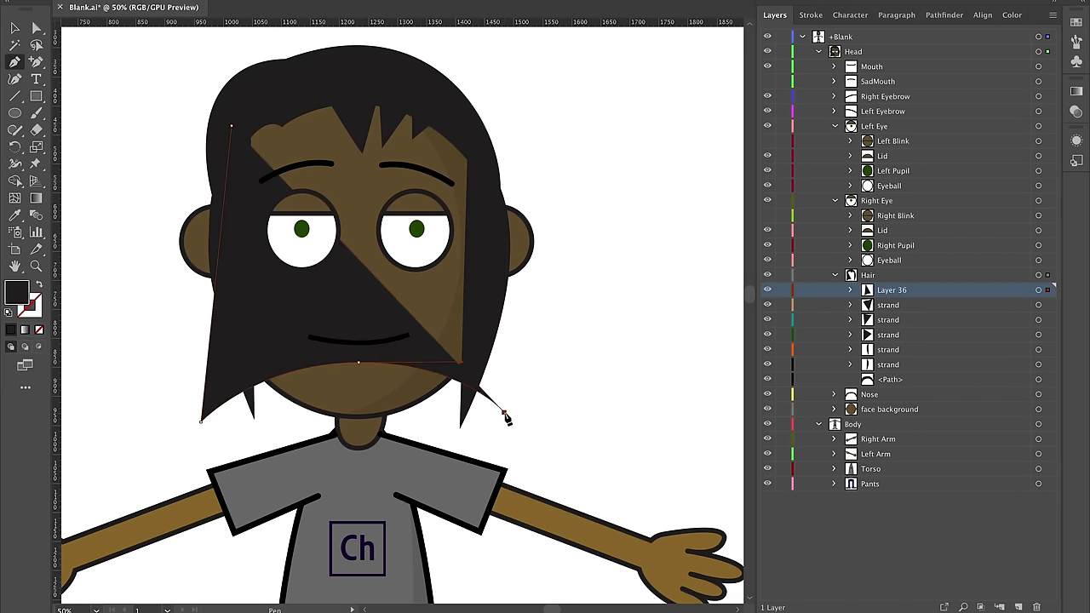
click(451, 105)
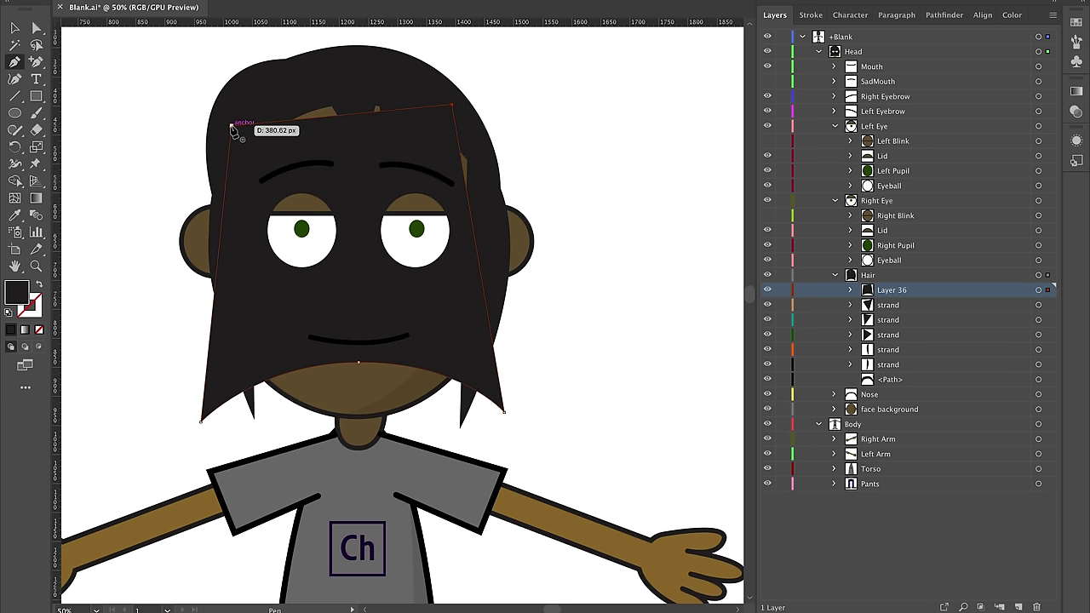
click(233, 127)
click(13, 32)
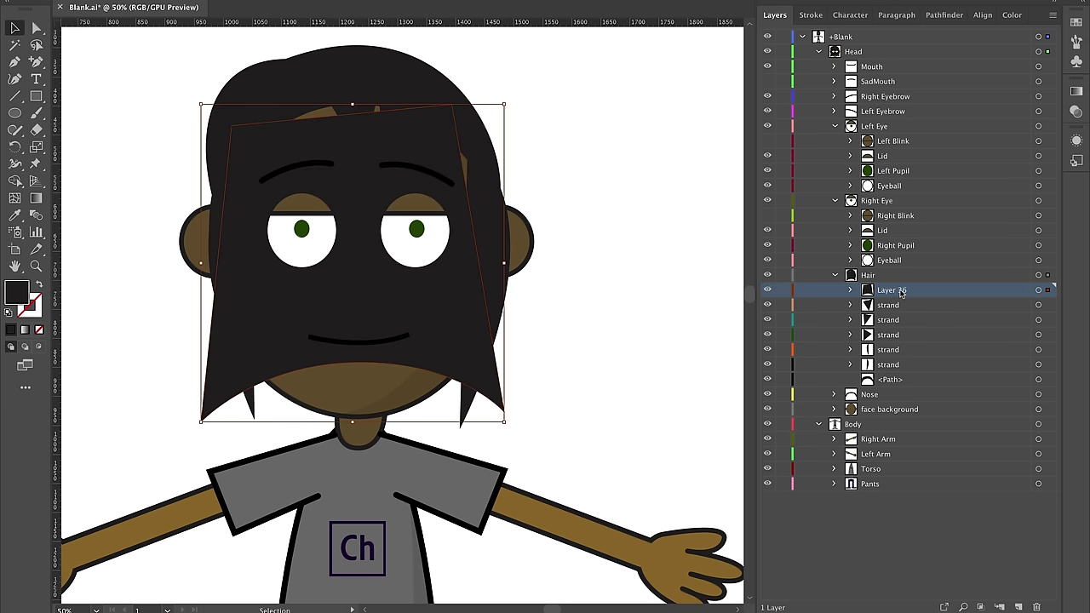
- Move the back-hair layer directly below face background in the Head group and stretch its shape slightly downward and to both sides
drag(901, 292, 896, 421)
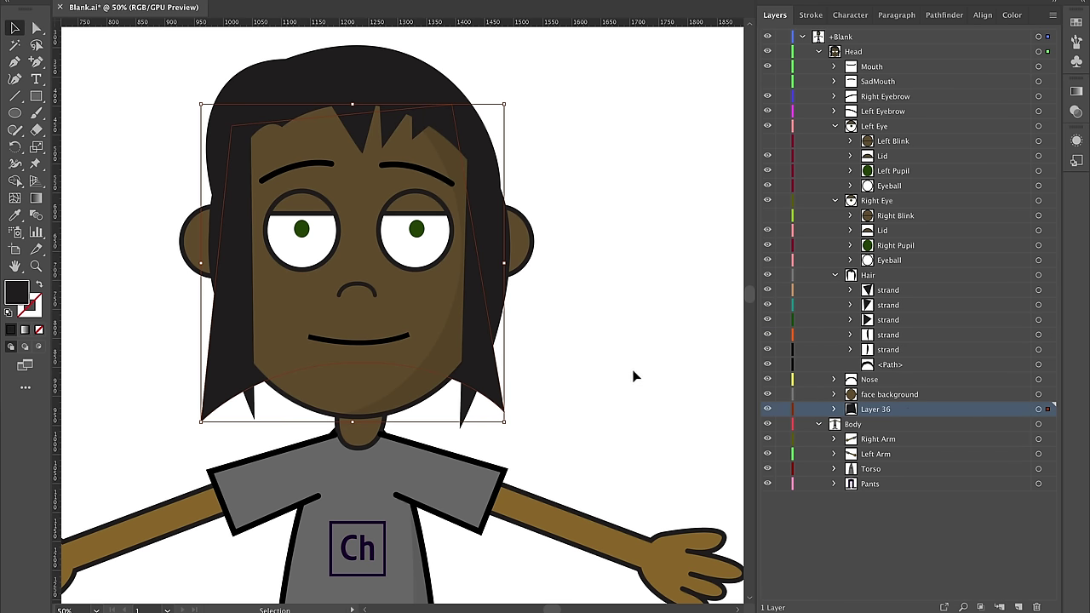
click(556, 364)
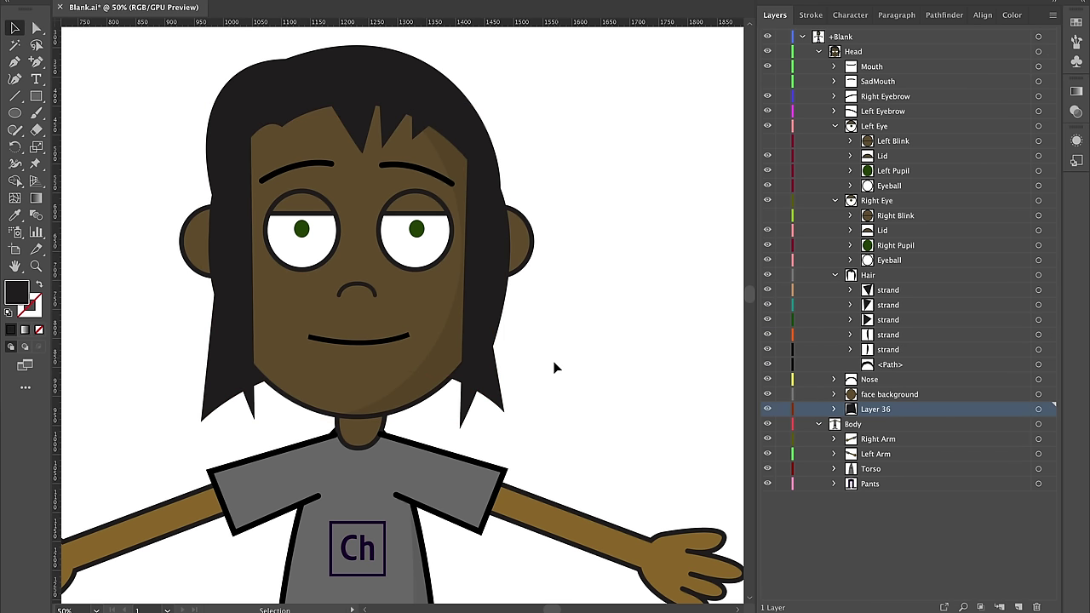
click(501, 406)
drag(351, 432, 349, 438)
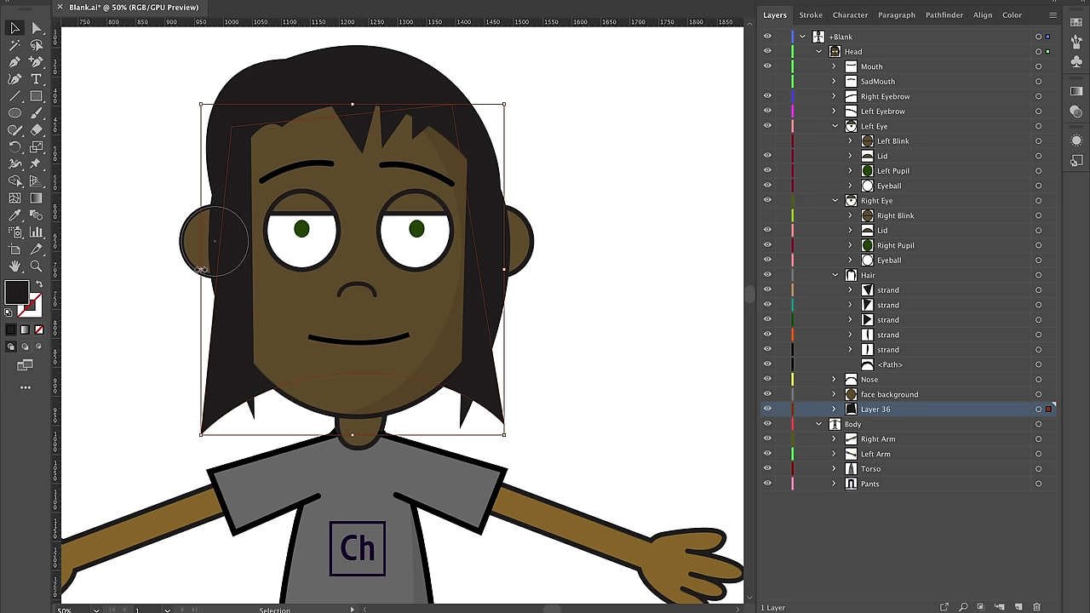
drag(201, 271, 183, 272)
click(612, 388)
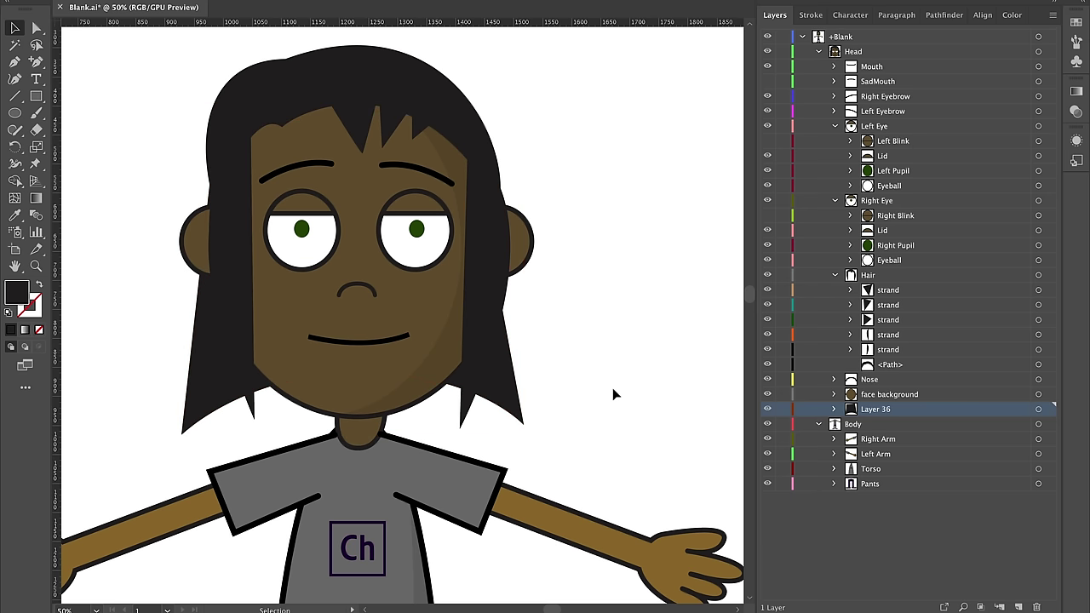
- Rename the back-hair layer as strand and save the document
double_click(885, 410)
text(strand)
key(Return)
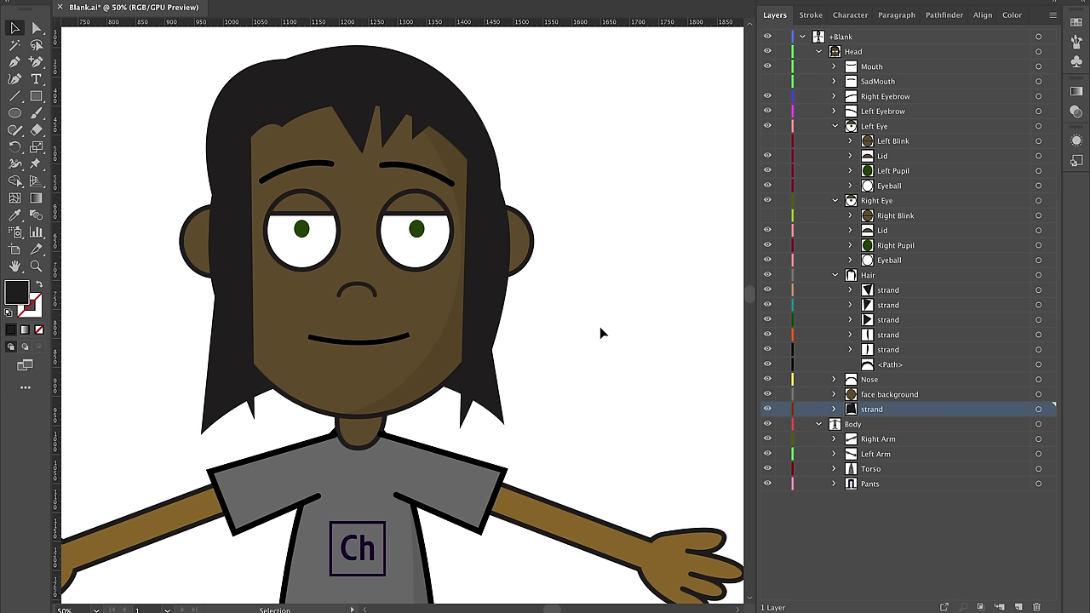
key(a)
key(ctrl+s)
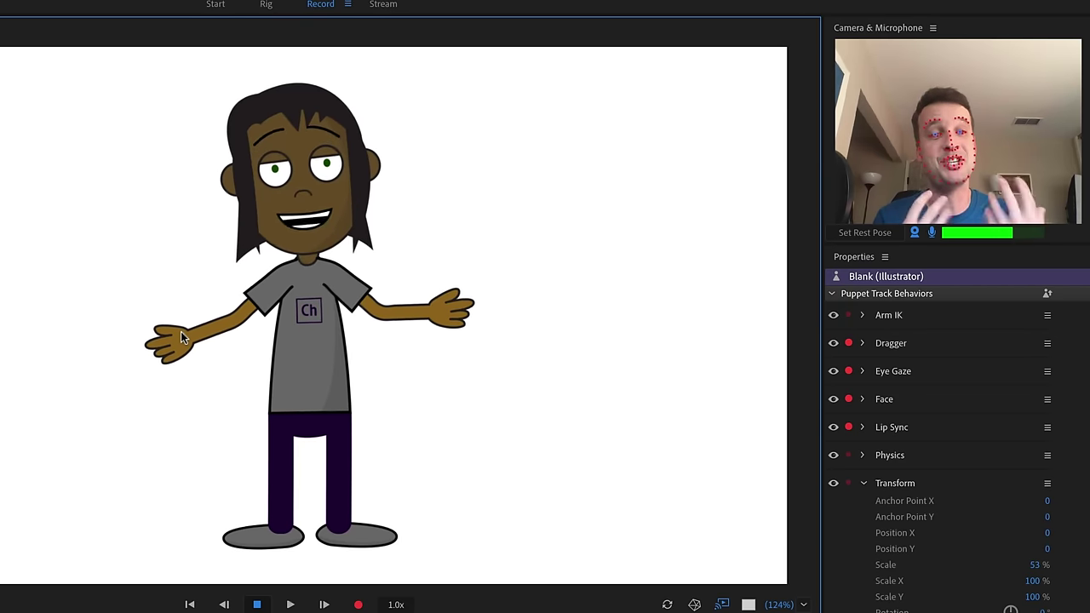
- In Character Animator's Rig workspace, collapse both eye groups and make the Hair group and the back-hair strand under Head independent
click(264, 5)
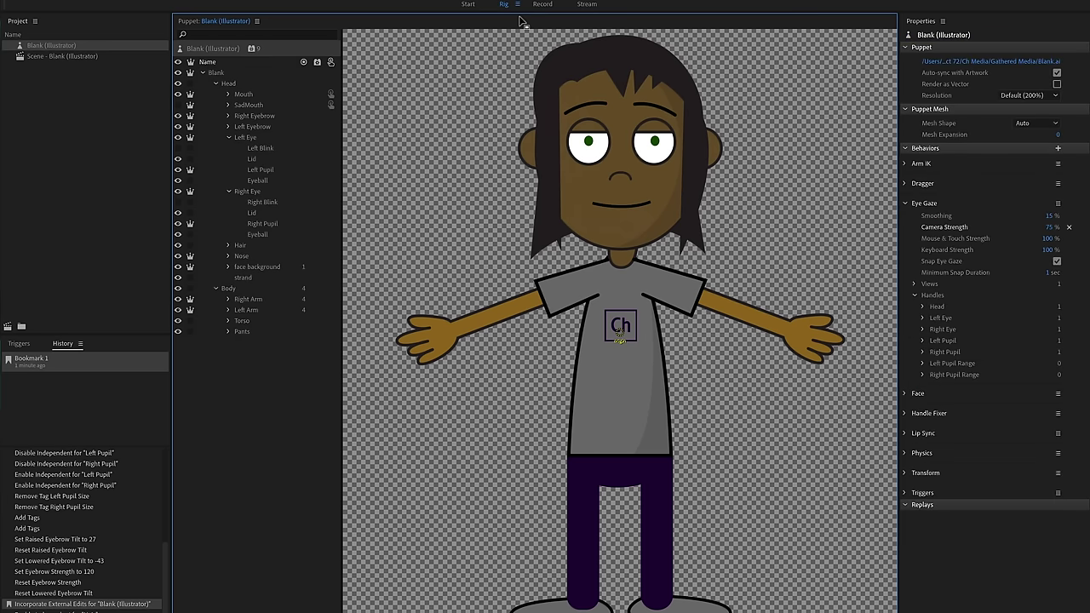
click(229, 137)
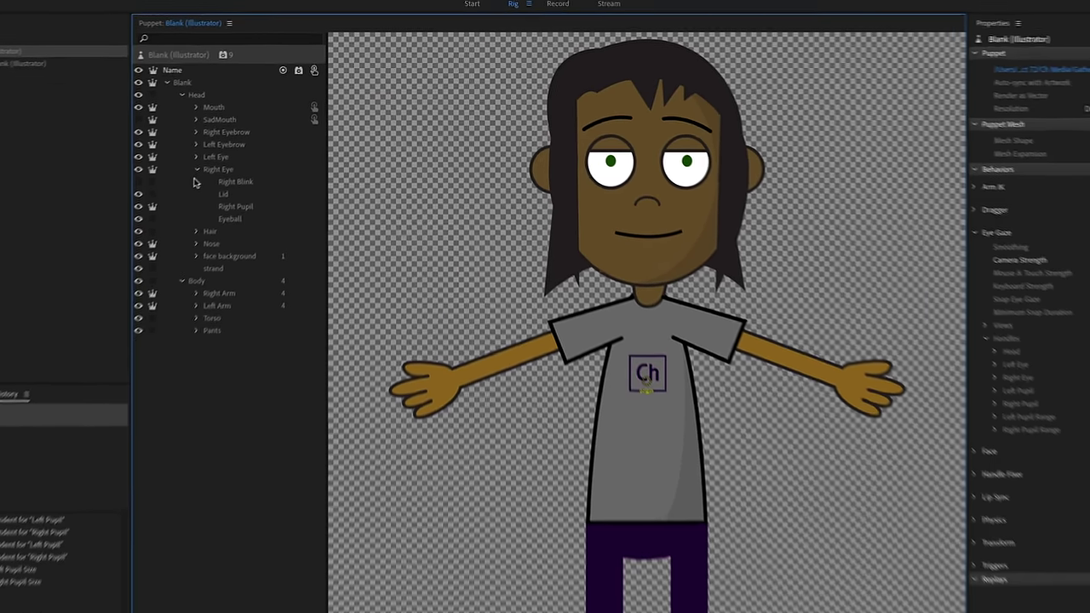
click(228, 148)
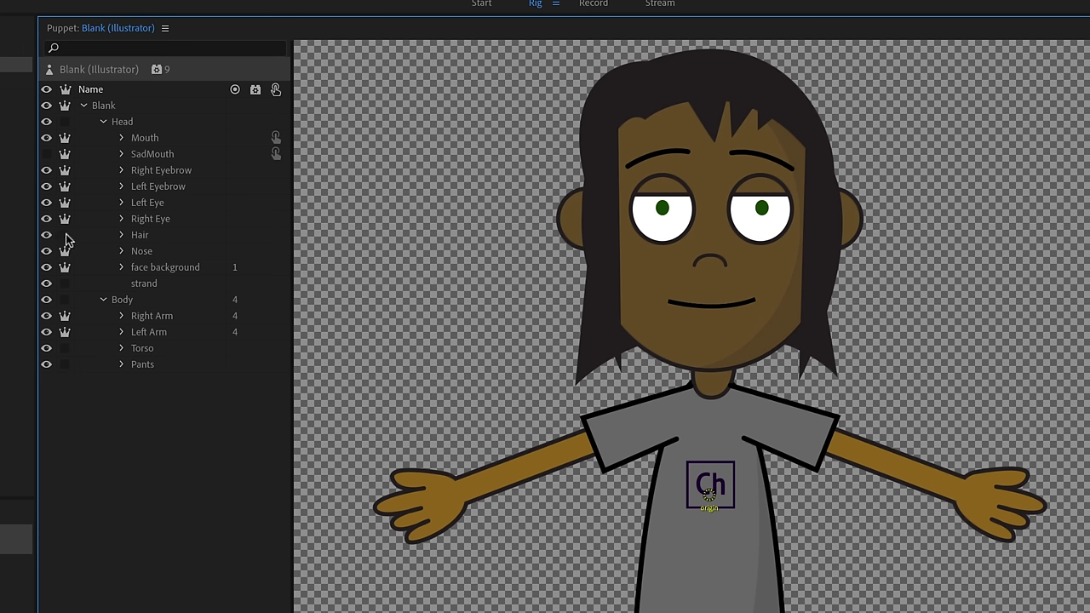
click(66, 284)
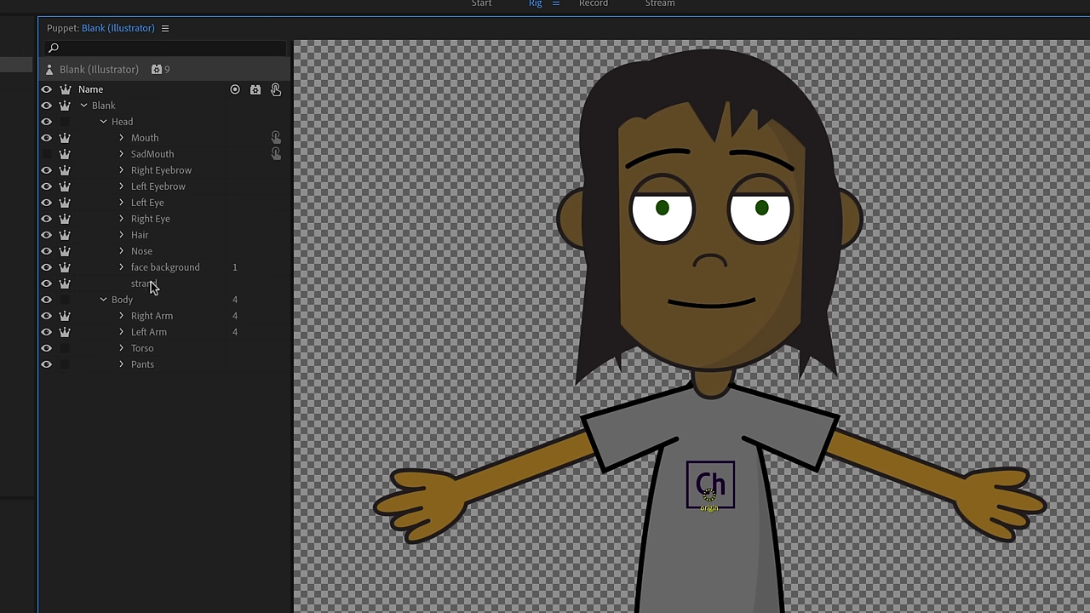
- Expand the Hair group and make all five strand layers inside it independent, leaving out Unnamed-6
click(122, 236)
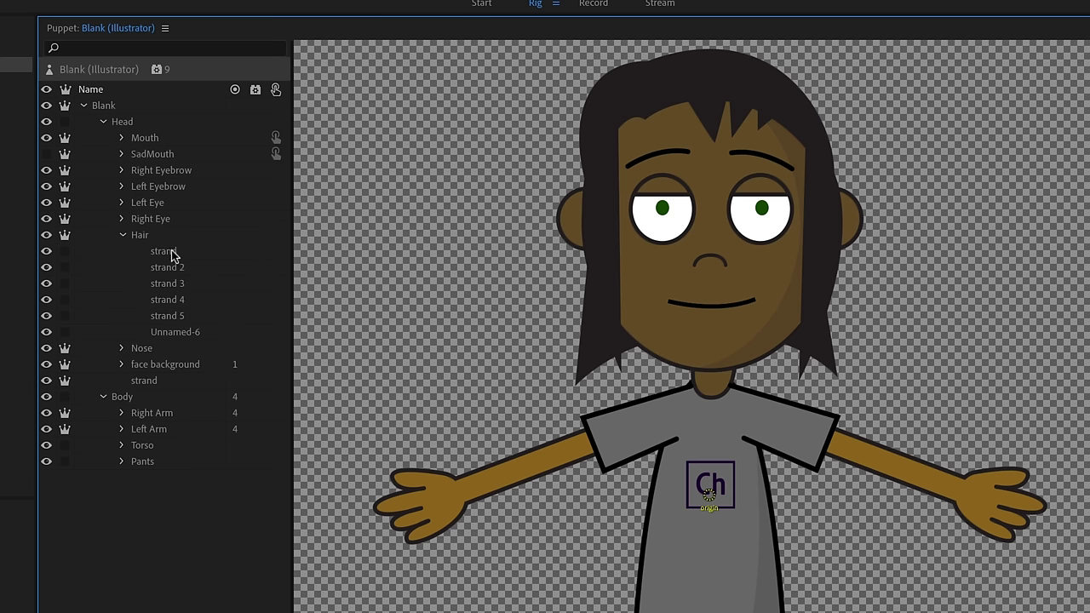
click(65, 252)
click(65, 284)
click(65, 299)
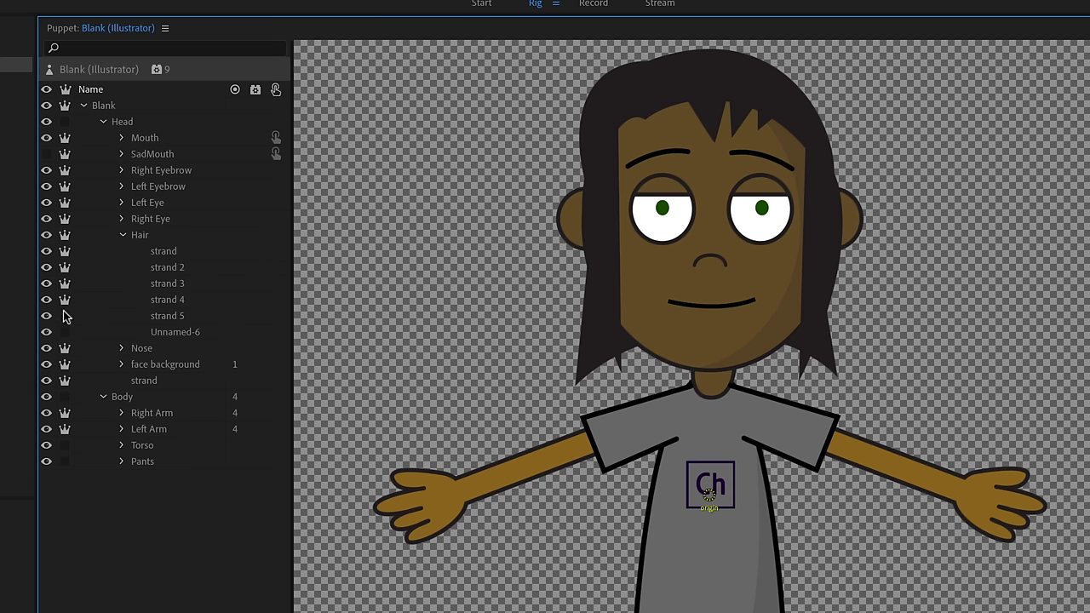
click(64, 316)
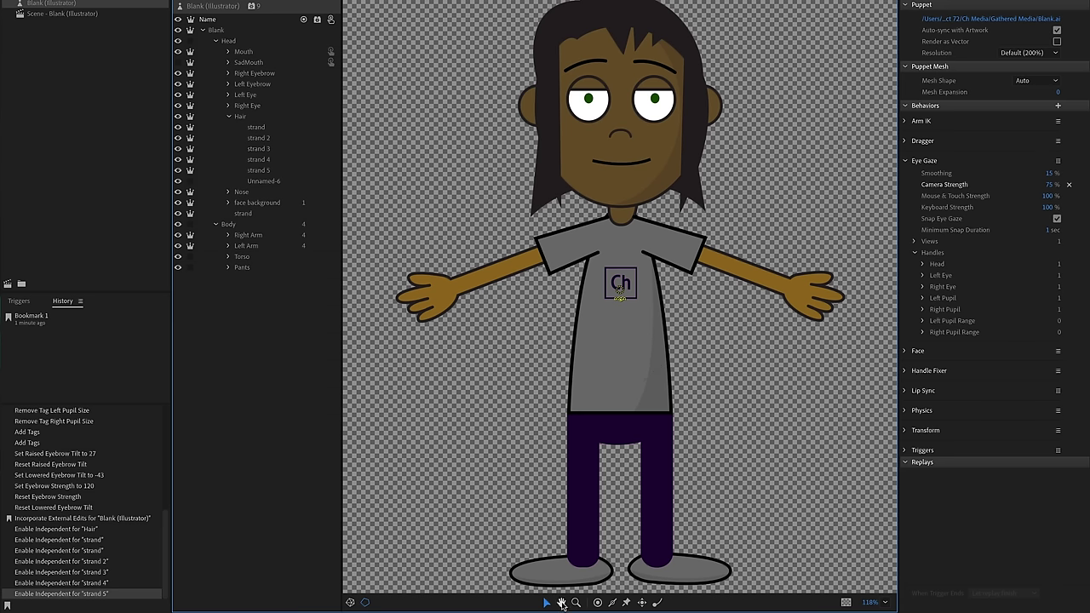
click(561, 603)
drag(625, 346, 659, 316)
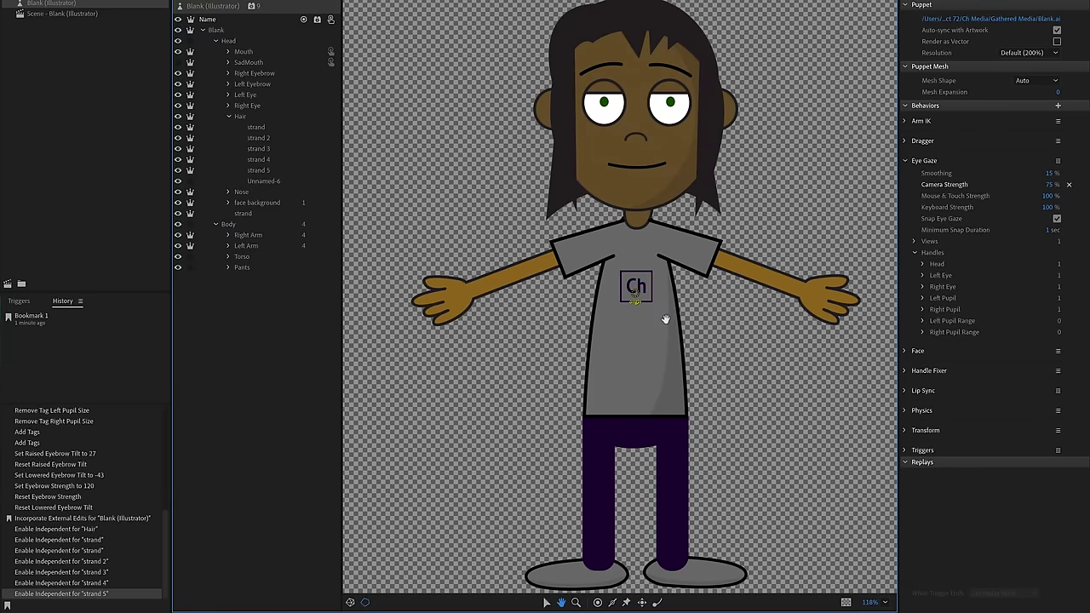
click(548, 602)
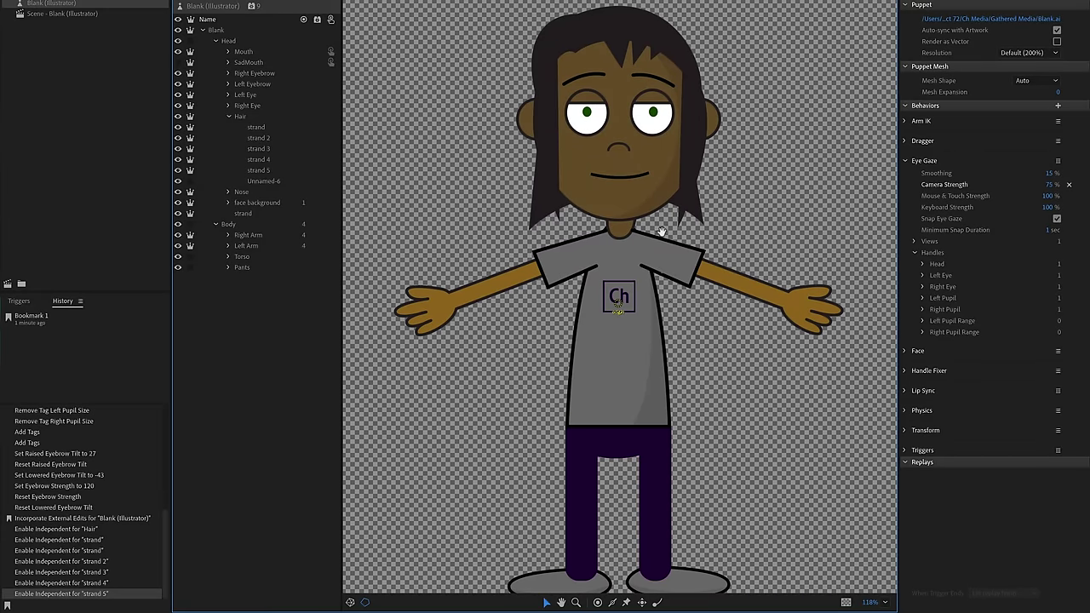
scroll(660, 231, up, 5)
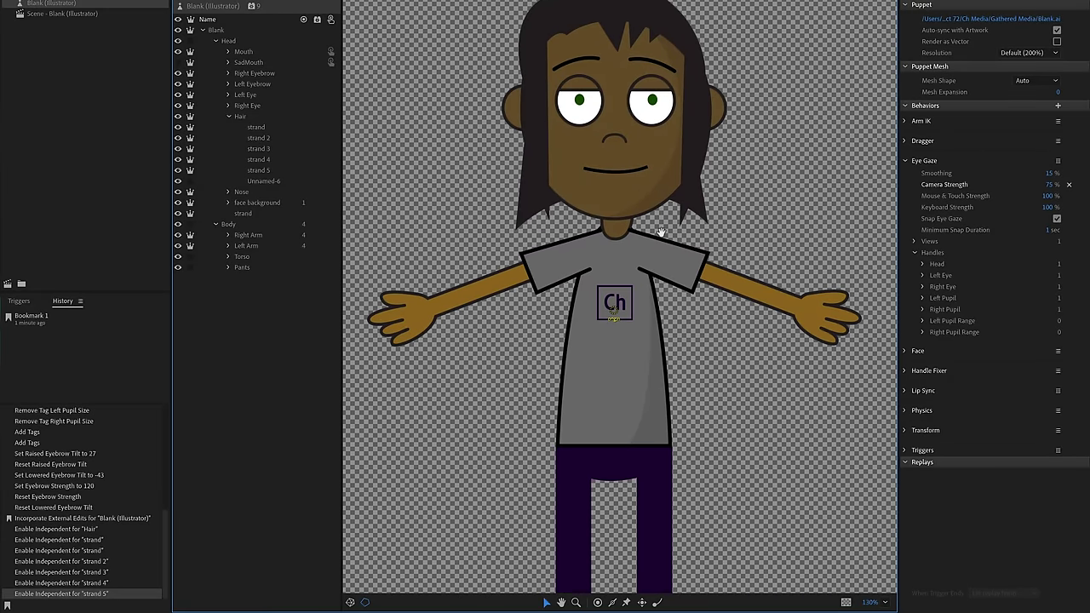
scroll(661, 232, down, 3)
scroll(661, 232, down, 1)
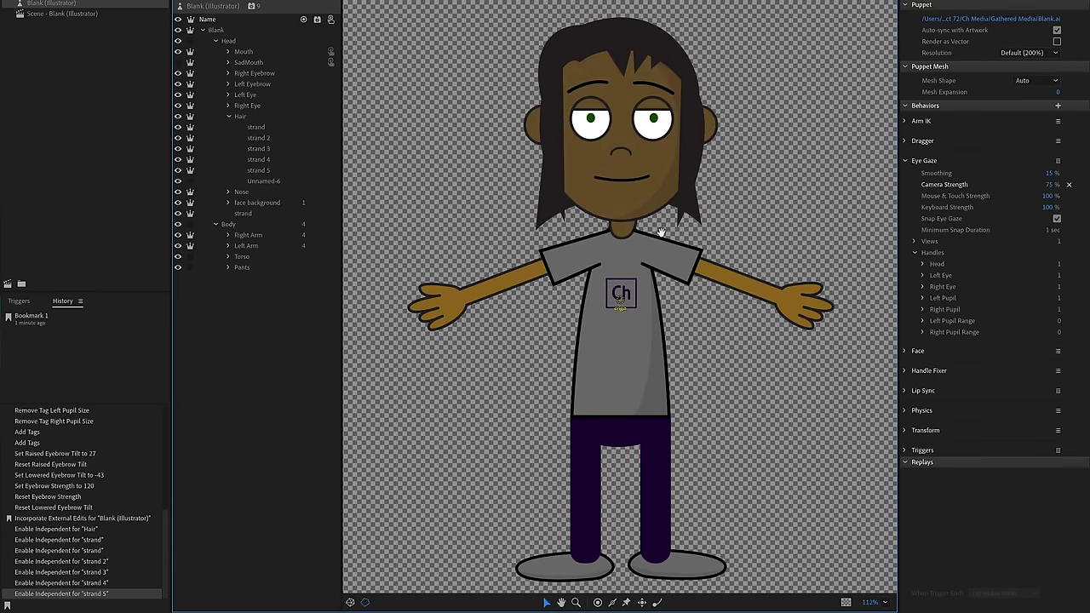
scroll(657, 226, up, 4)
scroll(657, 226, down, 2)
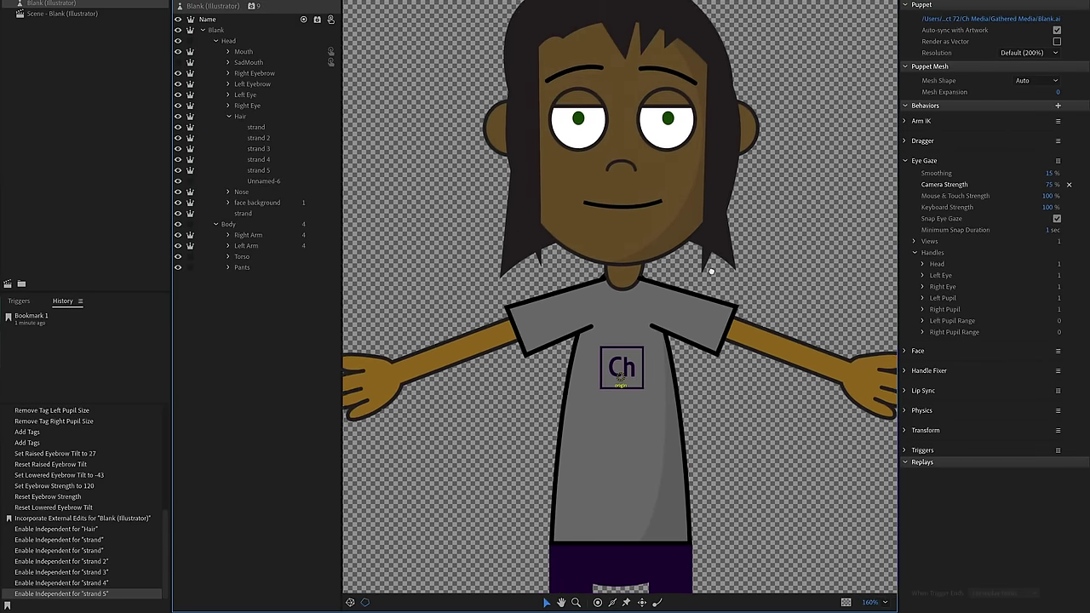
scroll(656, 255, up, 2)
scroll(657, 316, down, 2)
scroll(657, 316, up, 2)
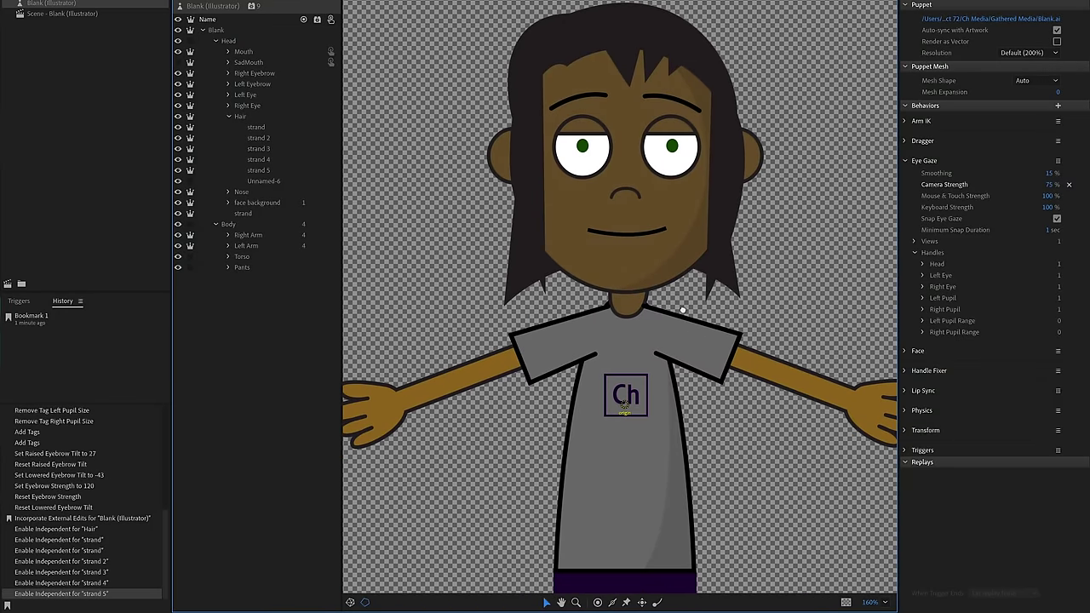
scroll(722, 302, down, 2)
scroll(690, 299, up, 2)
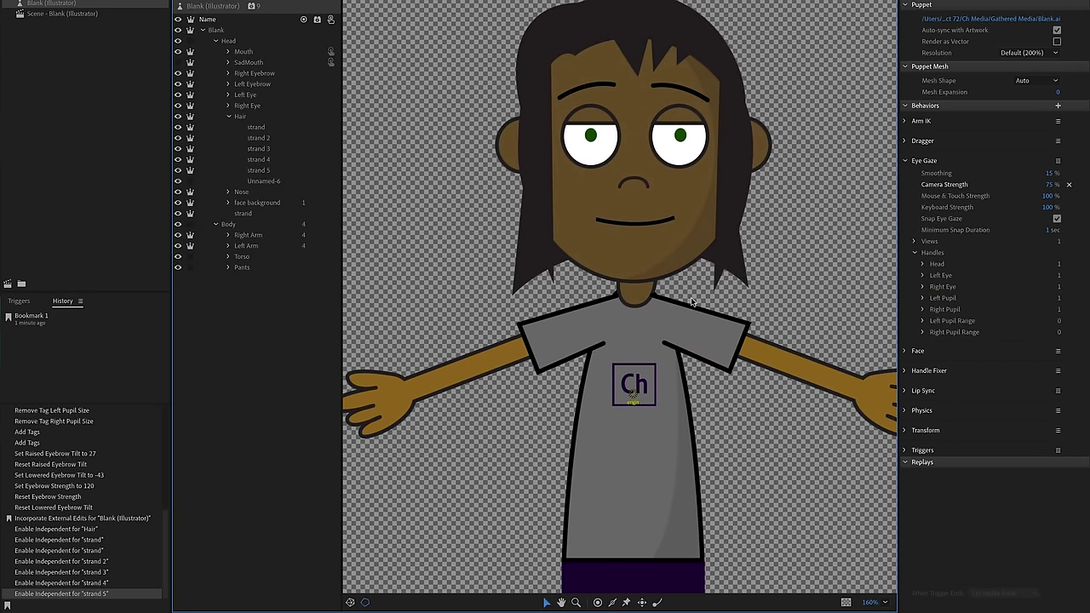
scroll(872, 603, down, 2)
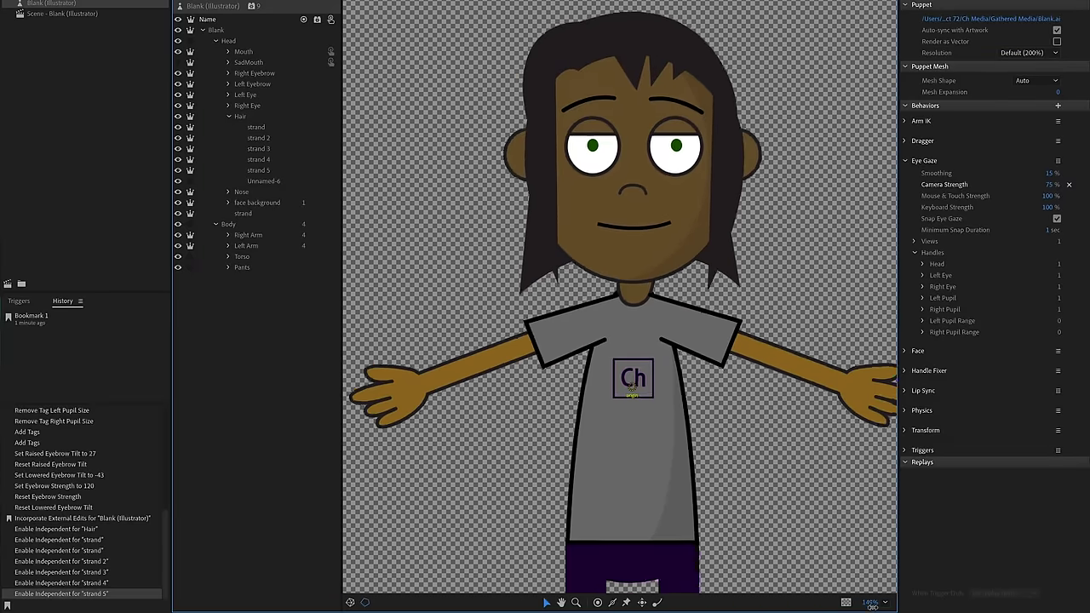
scroll(872, 603, up, 1)
- Select the first strand in the Hair group and move its origin handle up so it overlaps the main hair shape
drag(872, 603, 868, 528)
scroll(727, 271, up, 5)
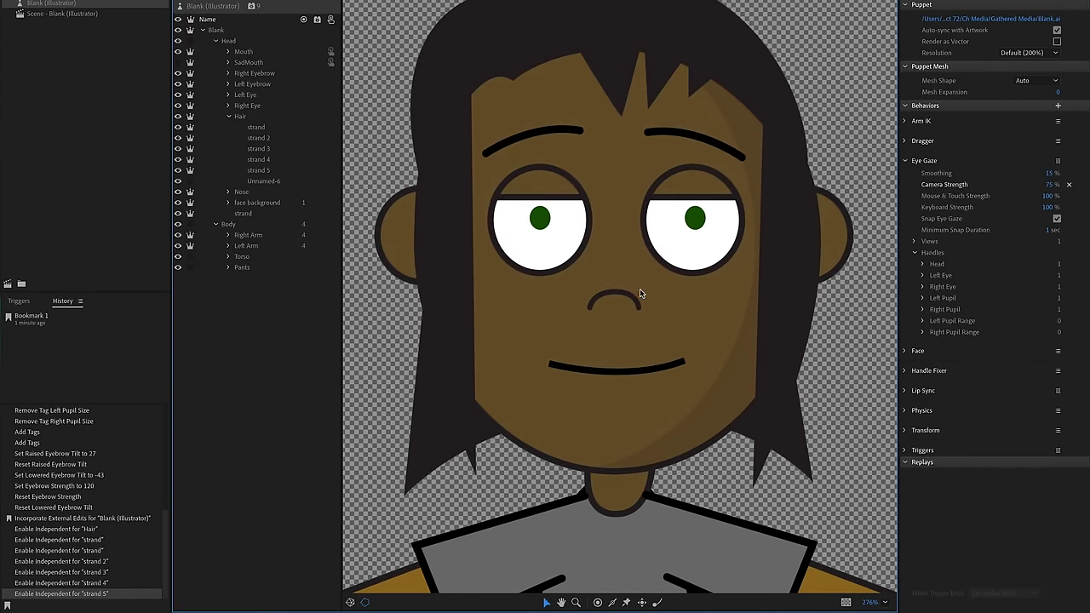
drag(657, 272, 647, 294)
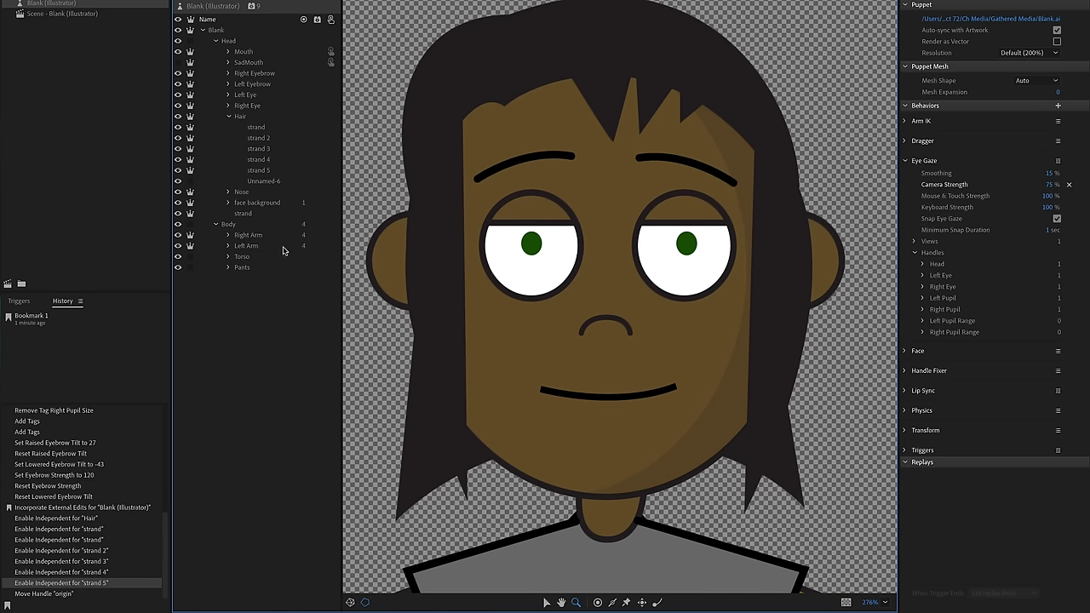
click(266, 127)
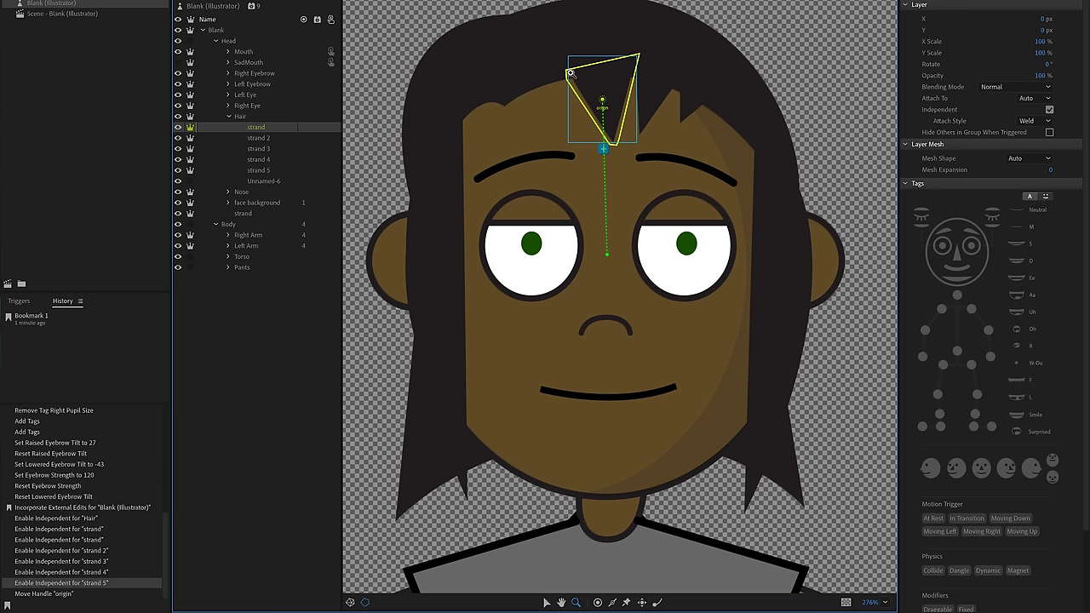
click(547, 602)
click(602, 101)
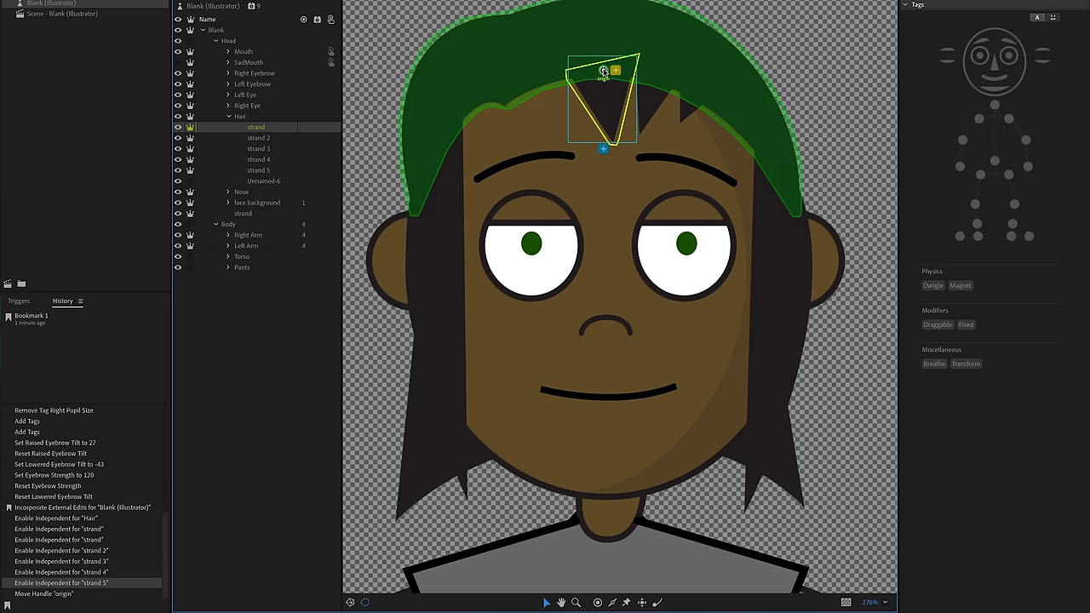
mouse_move(603, 71)
mouse_down()
mouse_move(621, 67)
mouse_move(602, 73)
mouse_up()
drag(601, 73, 602, 79)
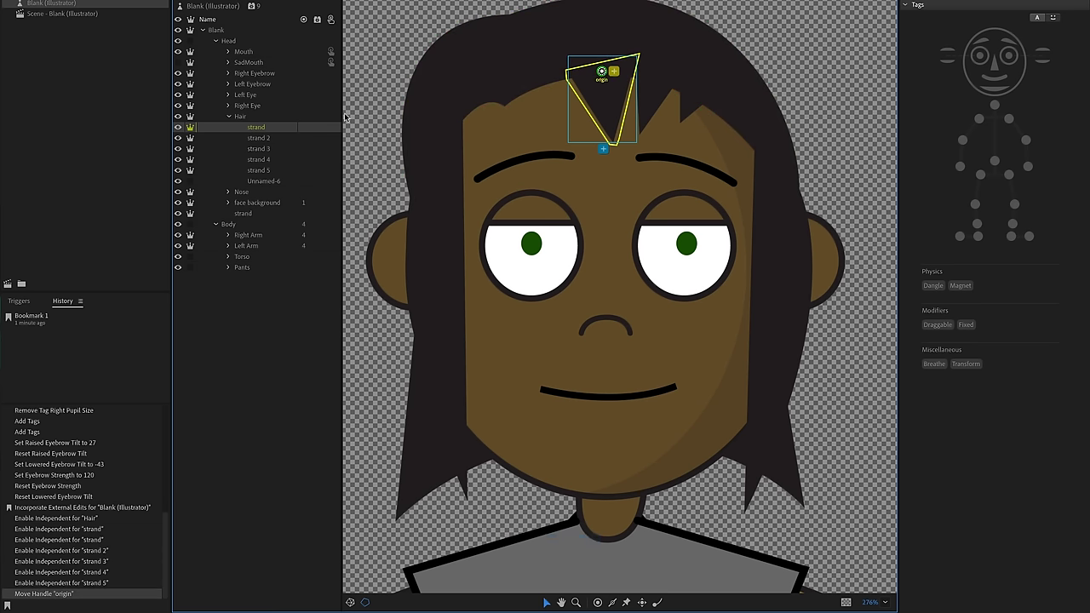
- Move the origin handles of strand 2 and strand 3 up so each overlaps the main hair shape
click(275, 129)
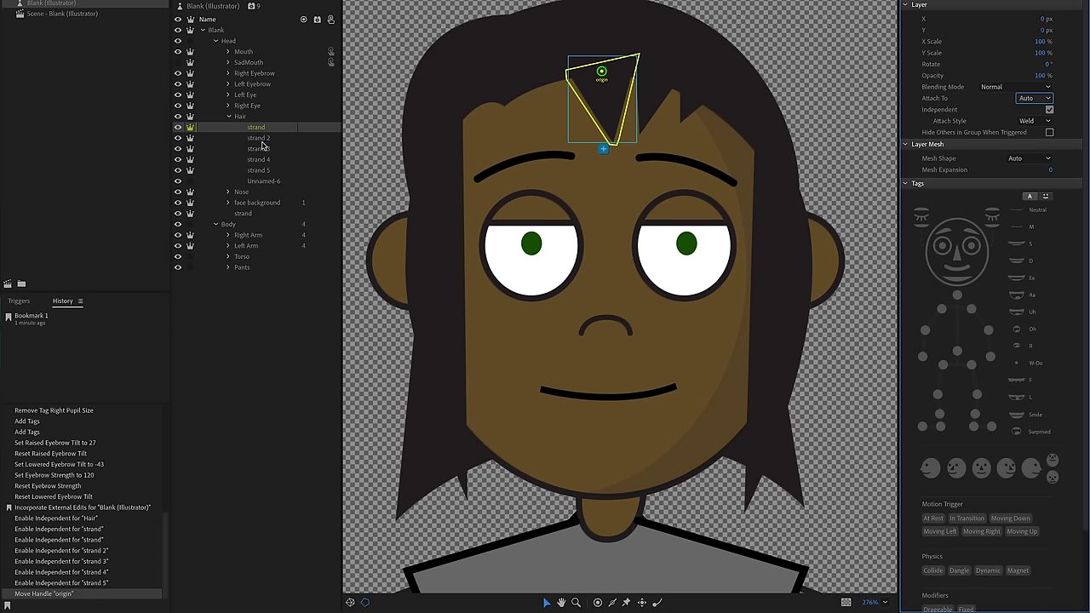
click(261, 139)
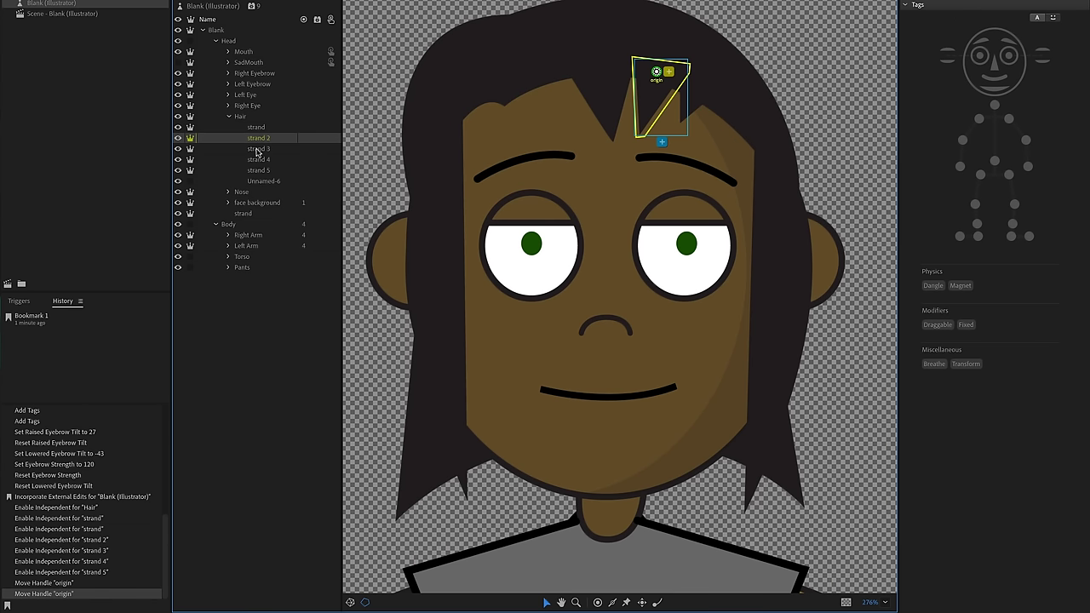
click(258, 149)
drag(696, 100, 697, 88)
- Move the origin handles of strand 4, strand 5 and the back-hair strand under Head up into the main hair area
click(255, 160)
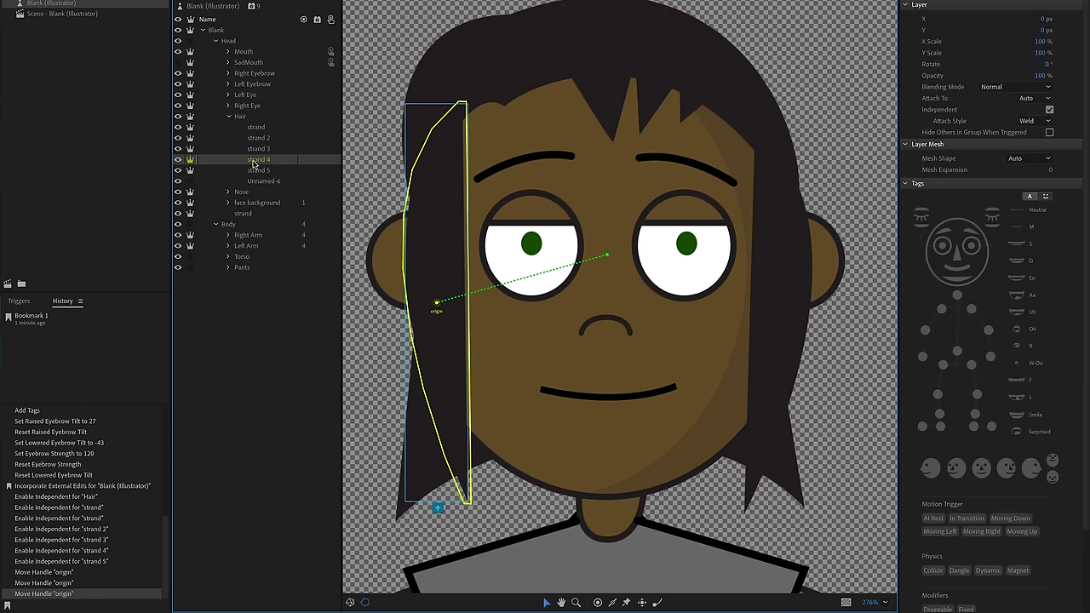
drag(443, 268, 444, 155)
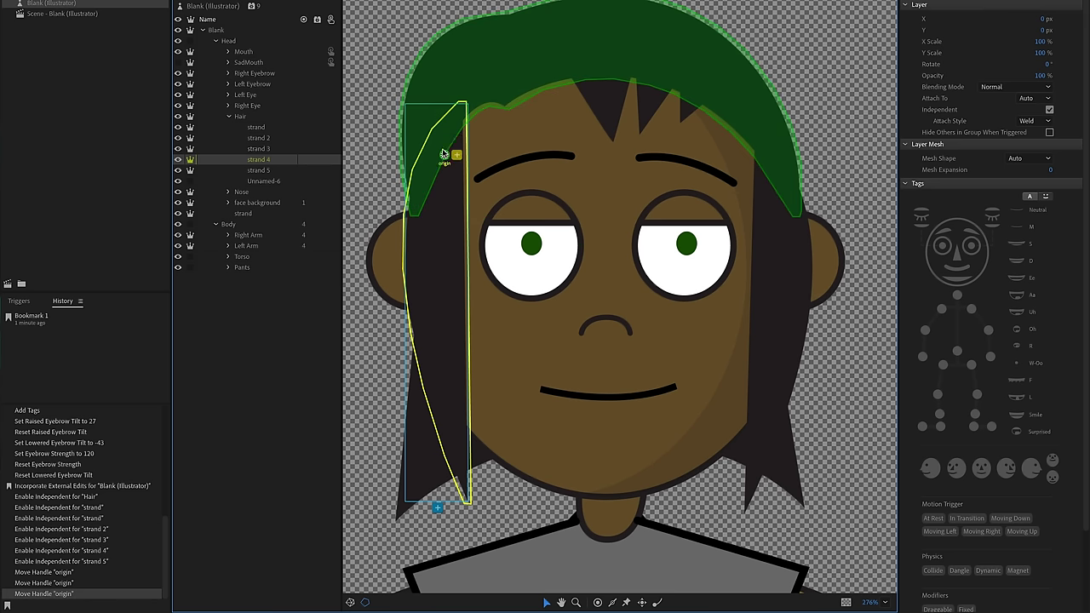
click(260, 171)
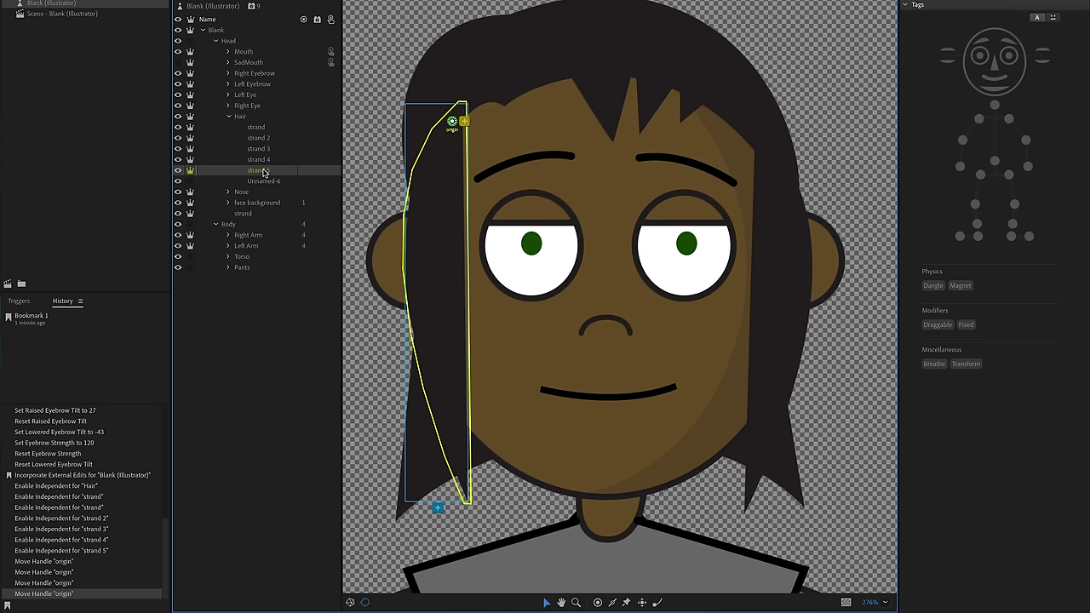
drag(777, 316, 764, 161)
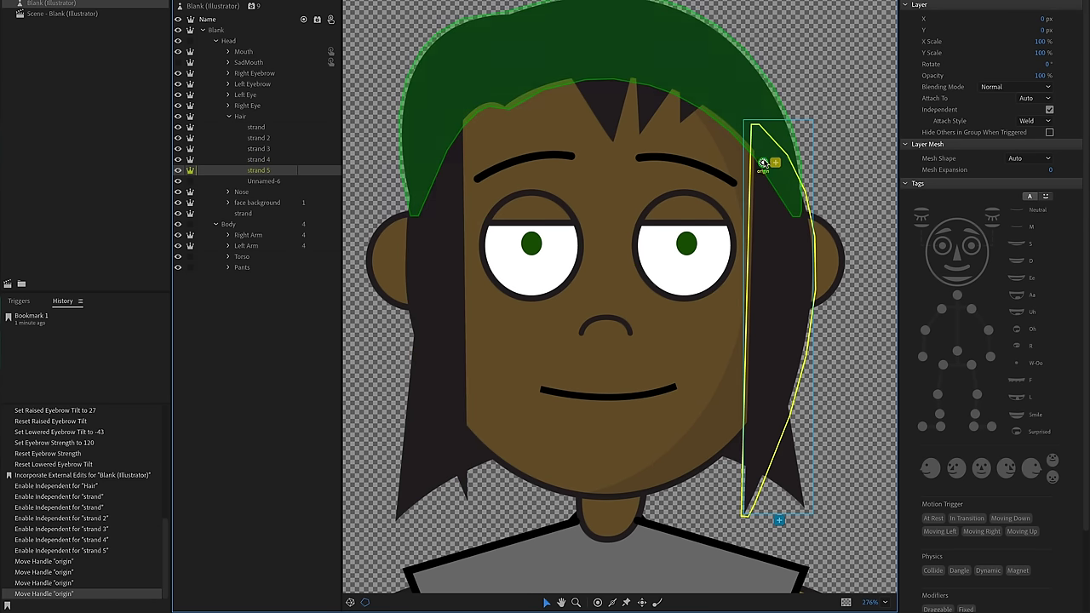
click(242, 214)
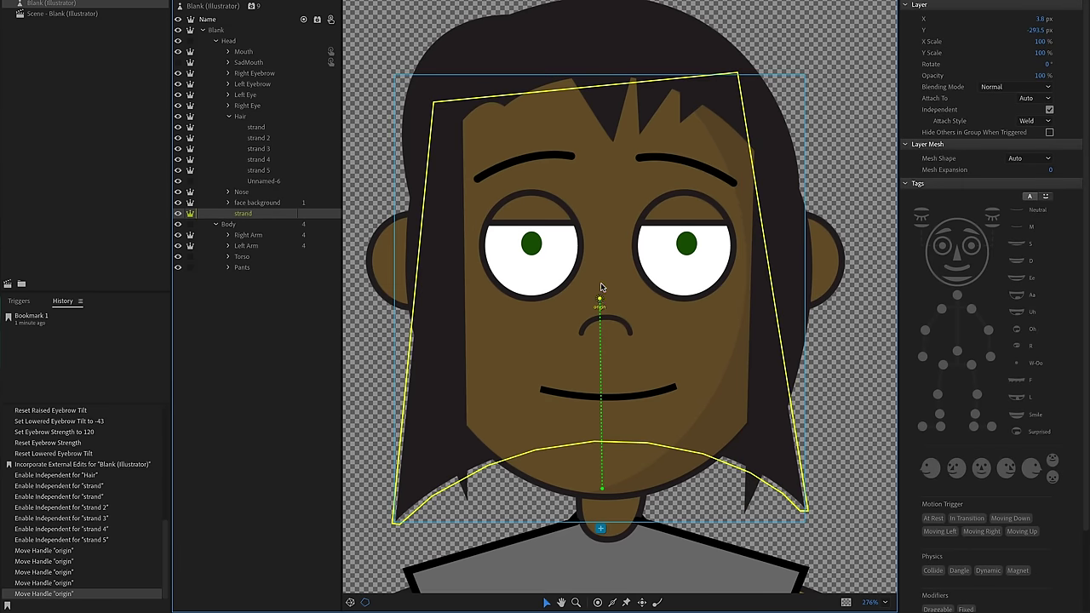
drag(600, 298, 605, 92)
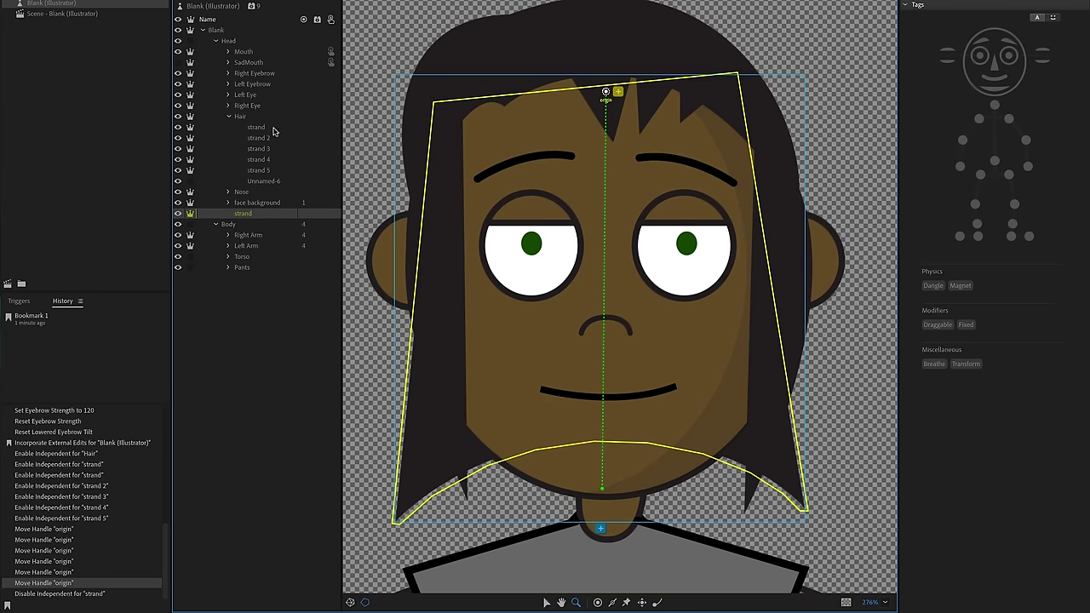
- Add a Dangle handle near the lower tip of each of the first three strands in the Hair group
click(260, 126)
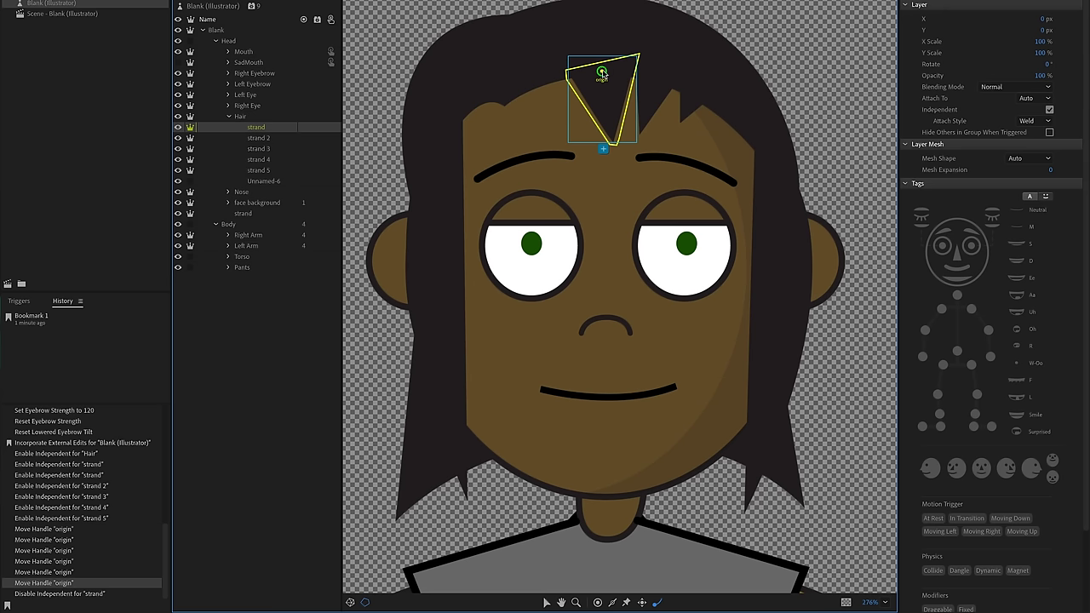
click(612, 138)
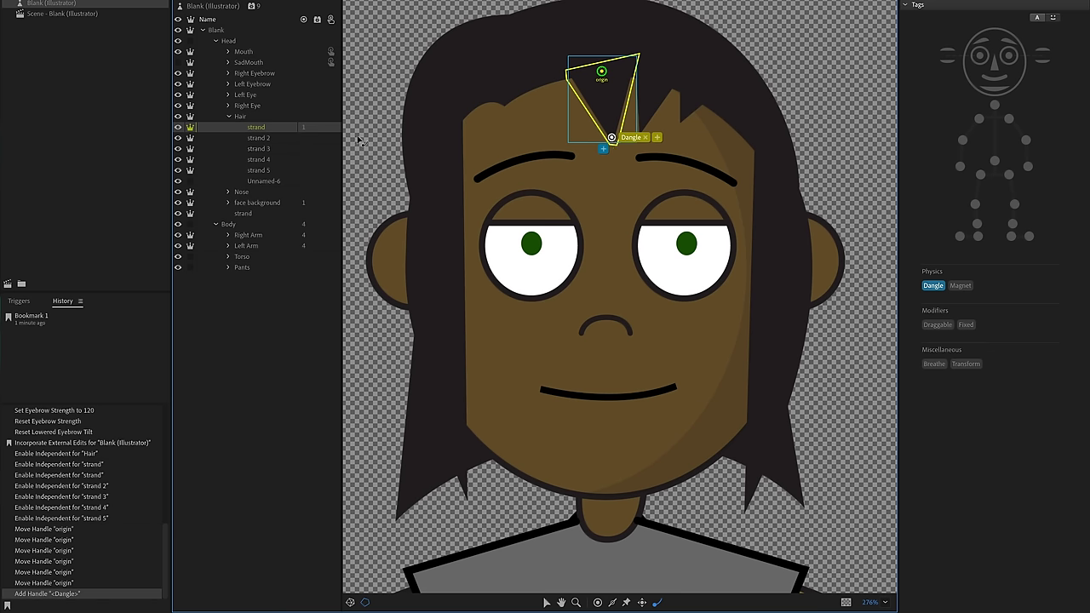
click(258, 138)
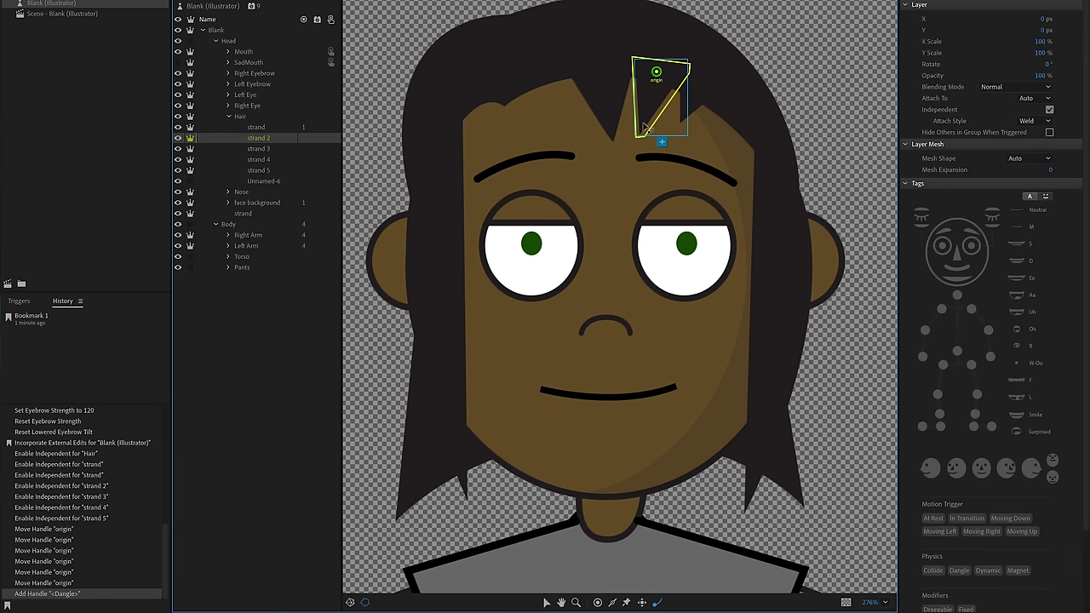
click(693, 128)
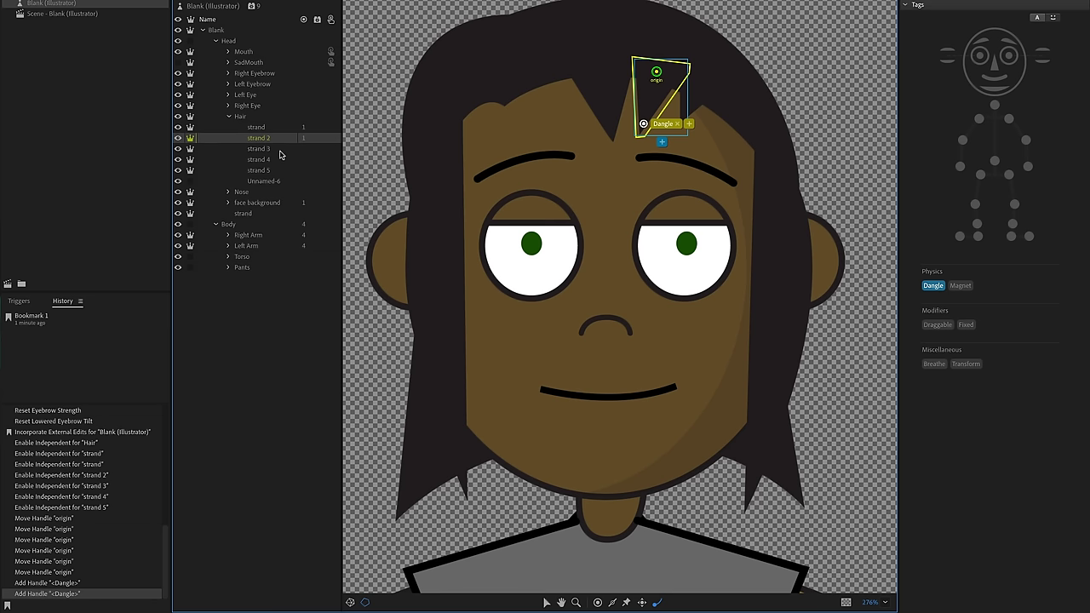
click(683, 118)
- Add Dangle handles at the lower tips of strand 4, strand 5 and the back-hair strand under Head
click(259, 160)
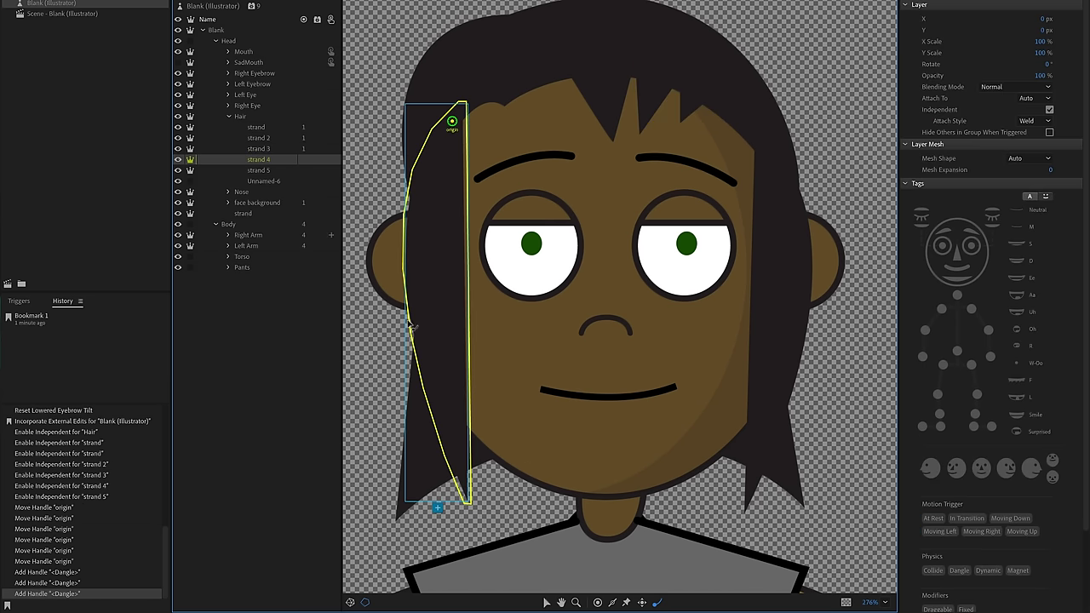
click(463, 476)
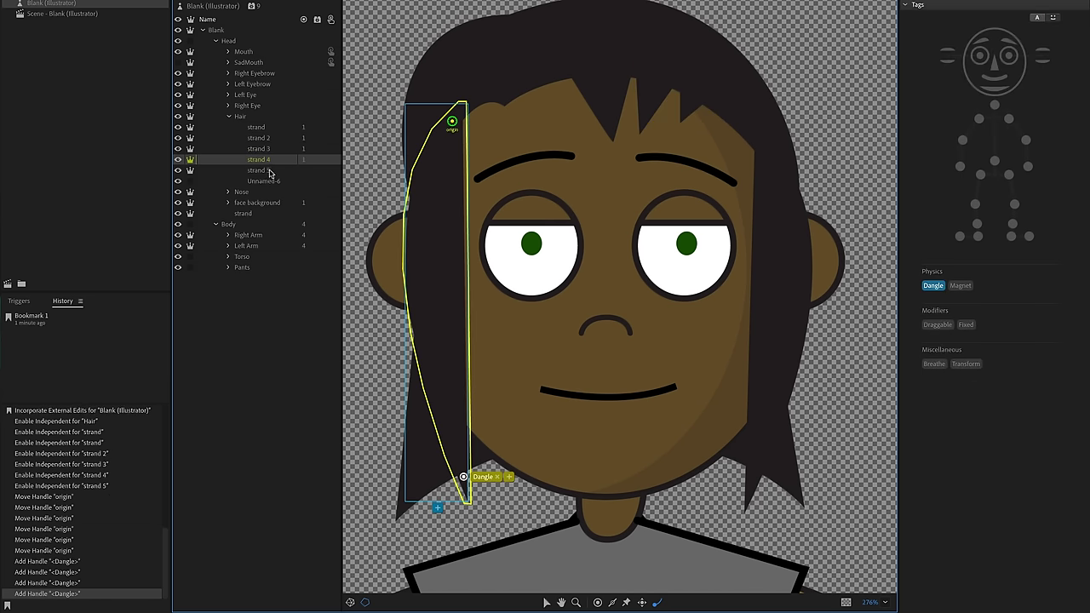
click(269, 171)
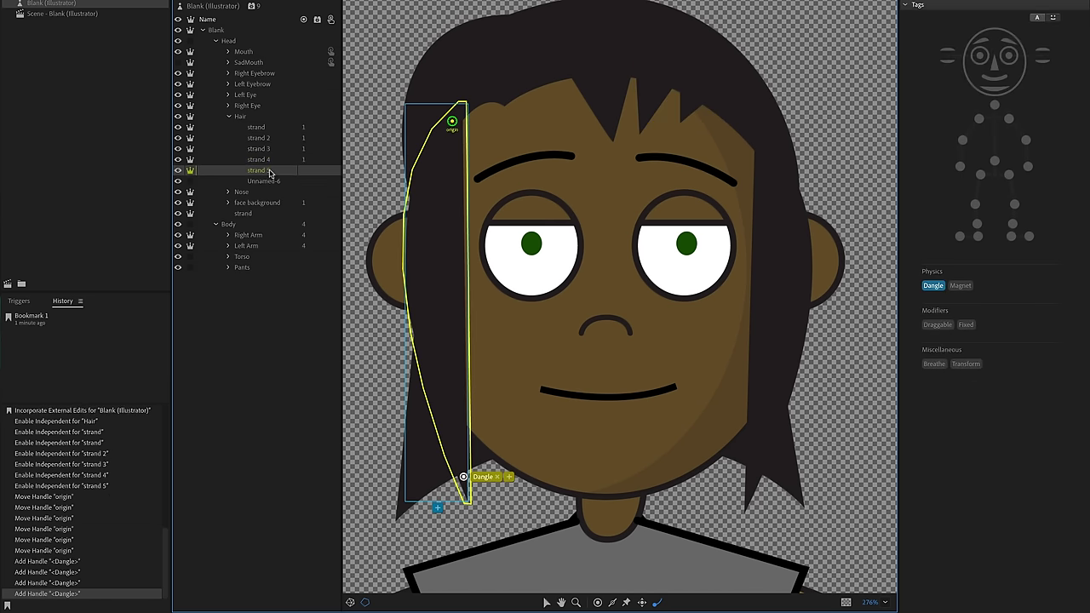
click(749, 491)
click(253, 214)
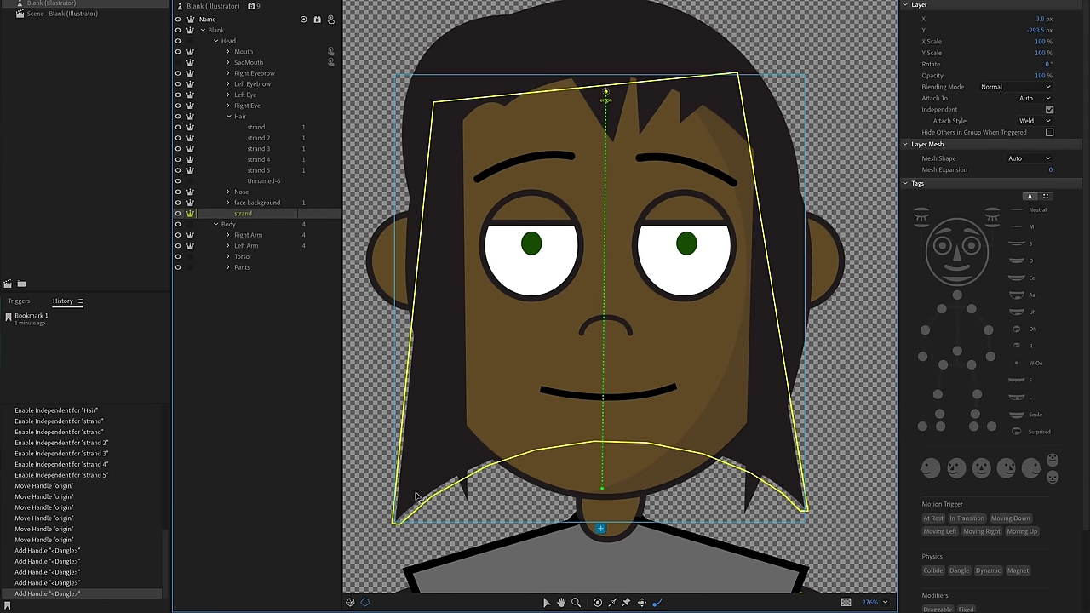
click(792, 485)
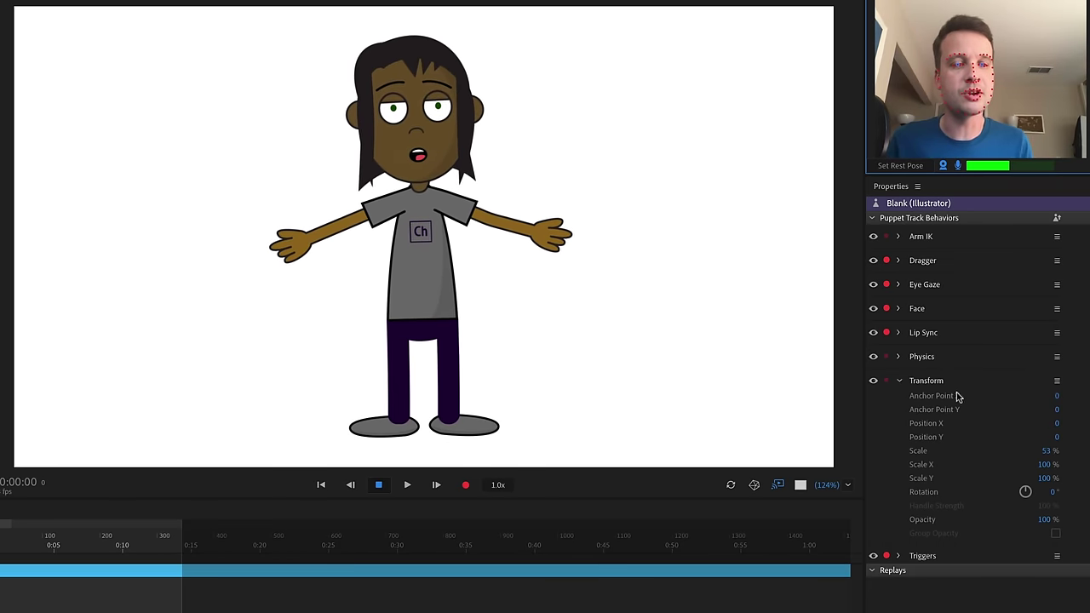
- In the puppet's Physics behavior, try a Dangle stiffness of 1% and settle on 74%
click(898, 356)
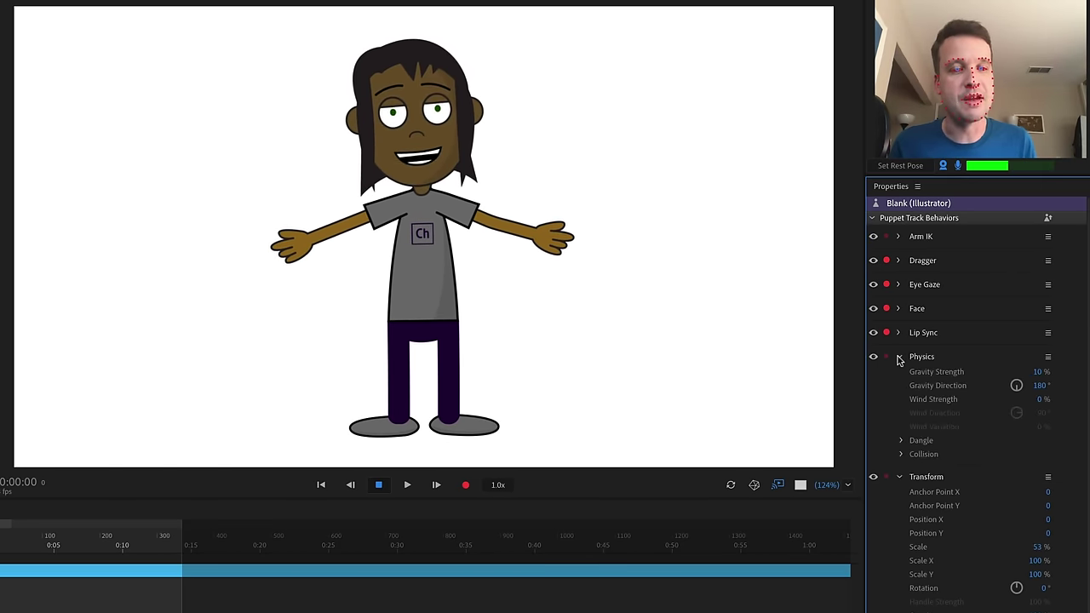
click(901, 440)
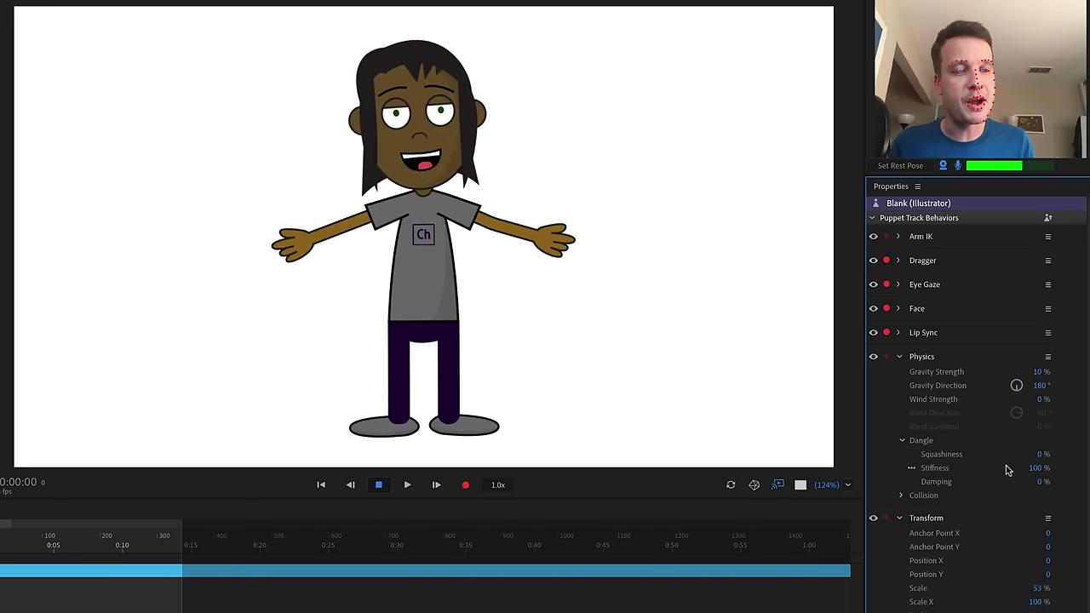
drag(1043, 469, 754, 476)
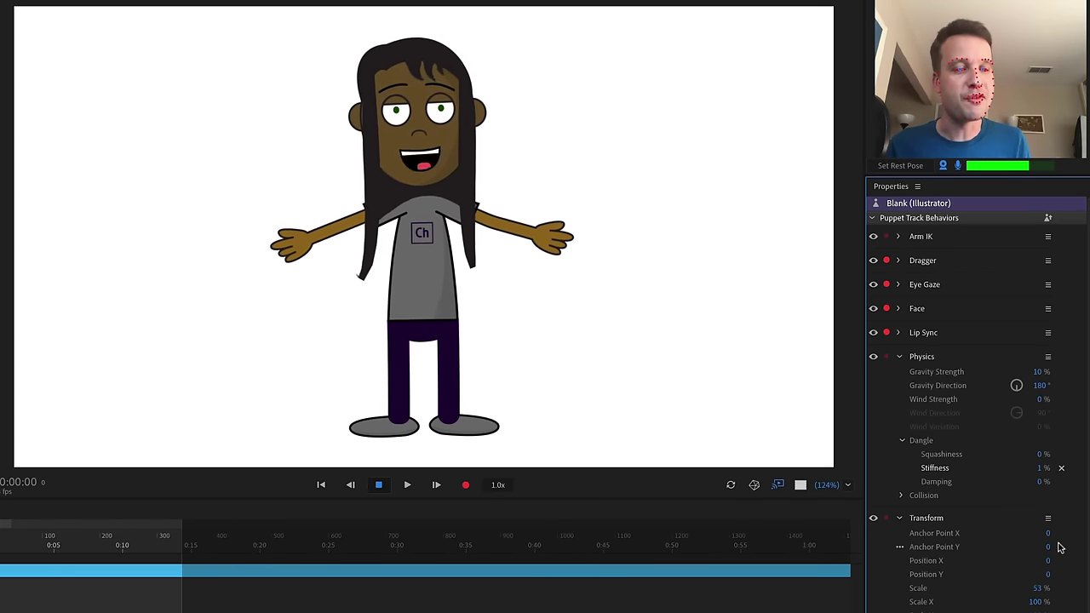
drag(1040, 468, 1048, 421)
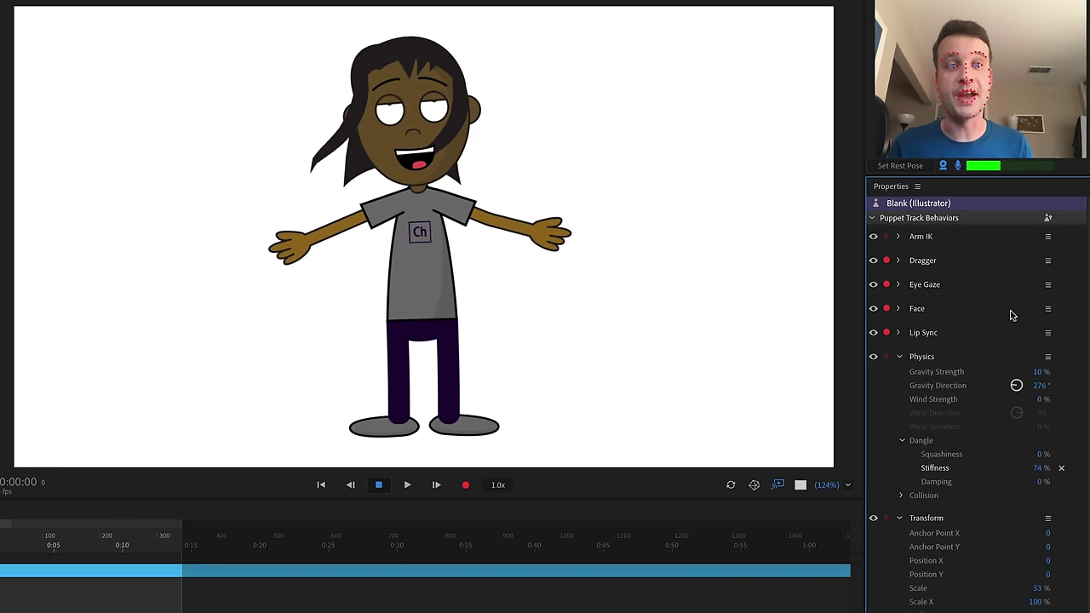
- Try the Physics gravity direction at angles such as 139° and 203°, and reset it to its default
drag(1016, 385, 980, 382)
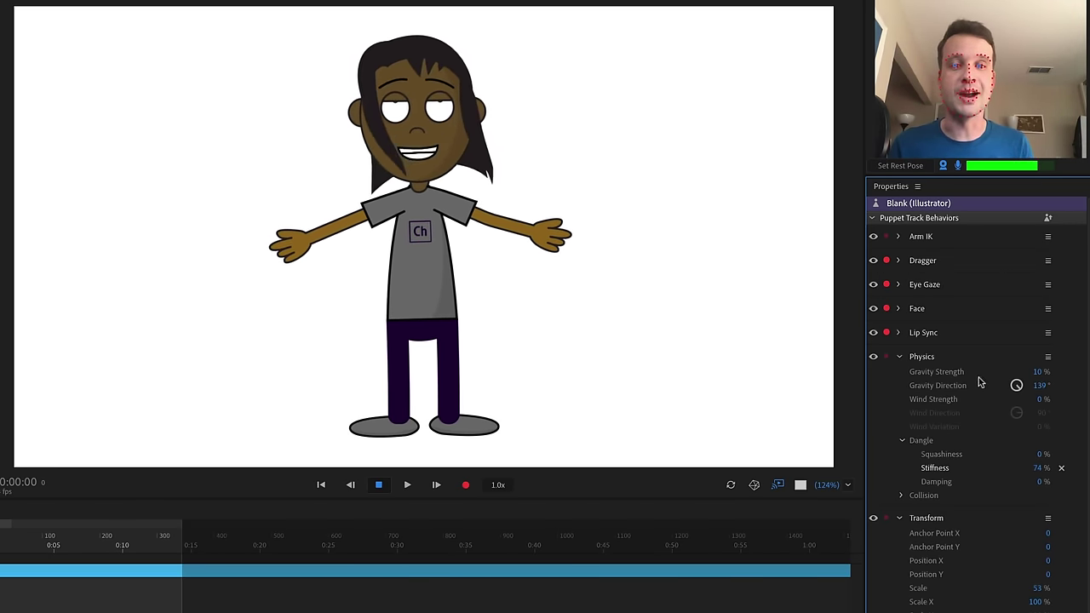
drag(973, 332, 1074, 388)
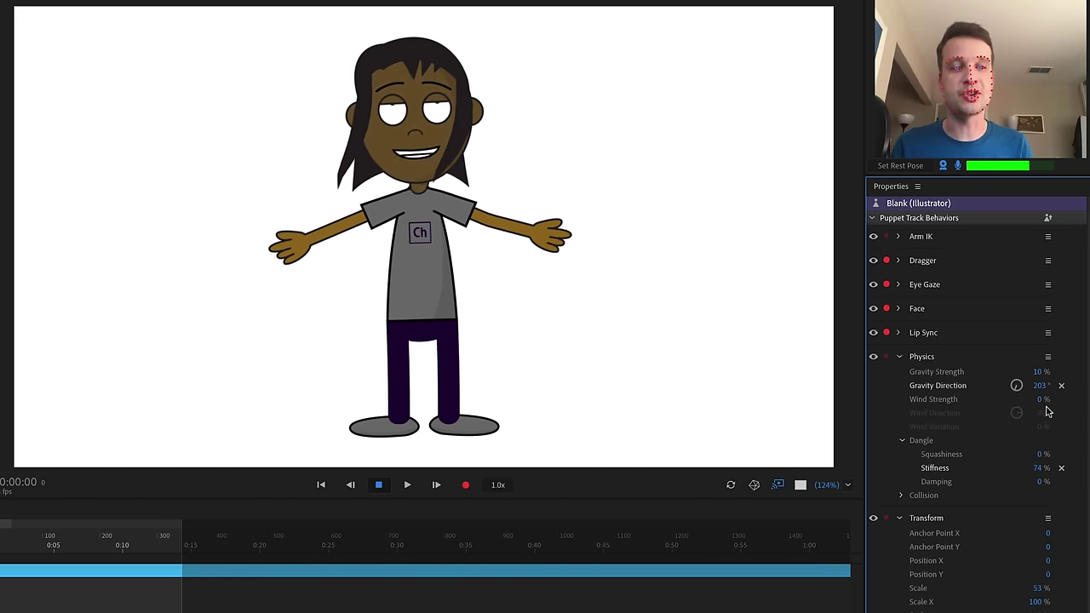
click(1061, 385)
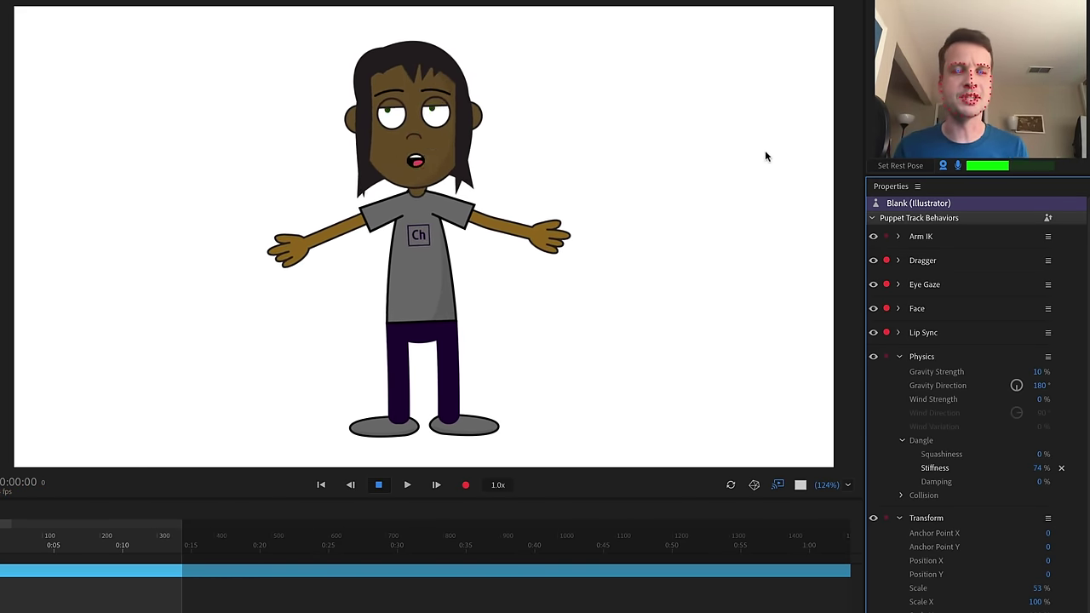
- Set the puppet's rest pose from the current webcam position
click(900, 165)
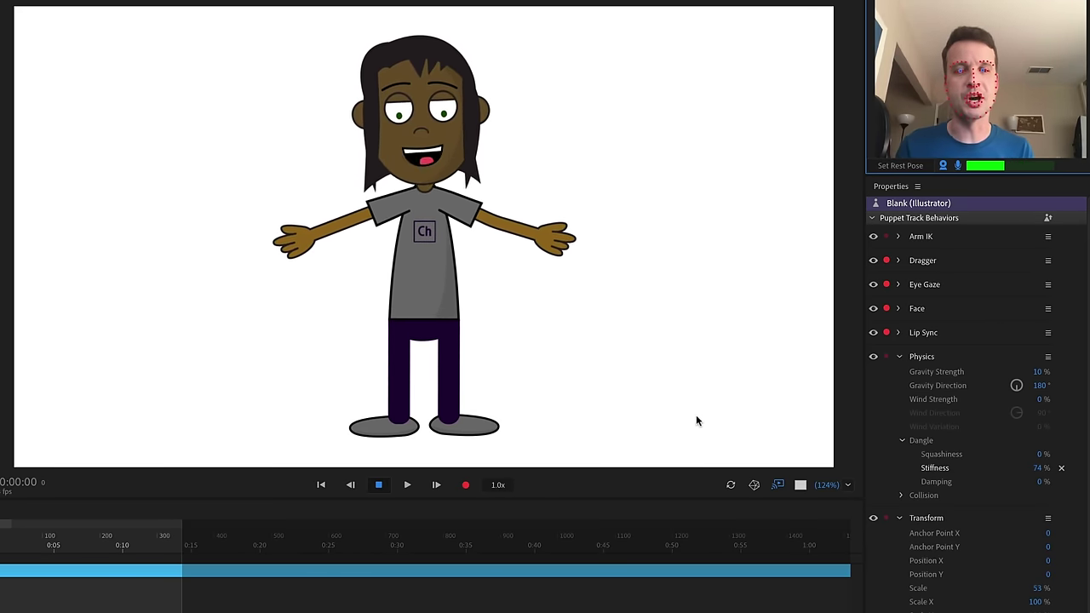
click(668, 411)
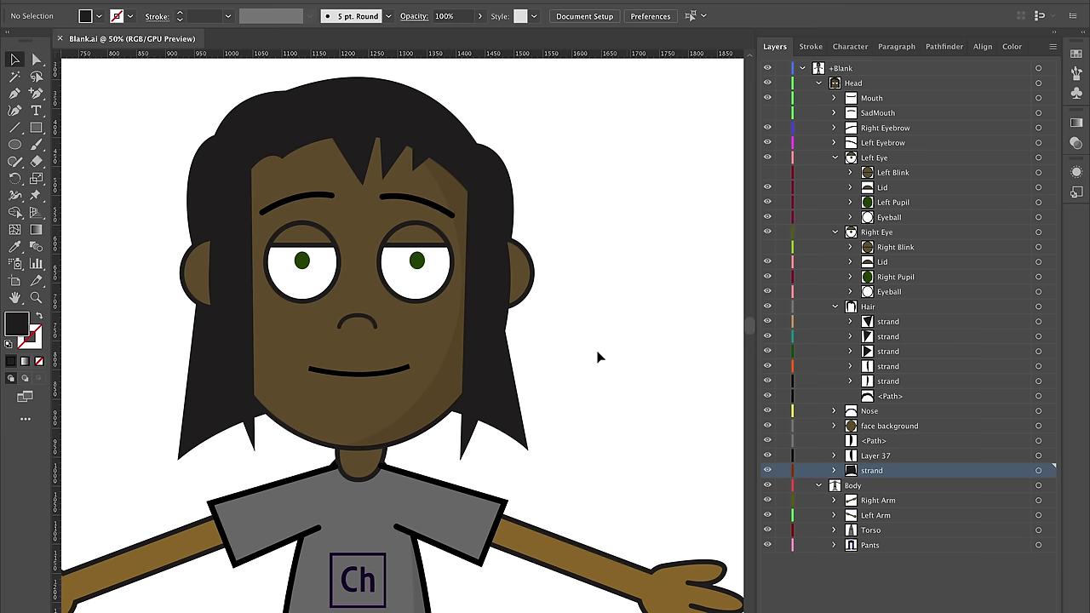
- In Illustrator's Blank.ai, delete the existing back-hair shape from the strand layer below Layer 37
click(521, 431)
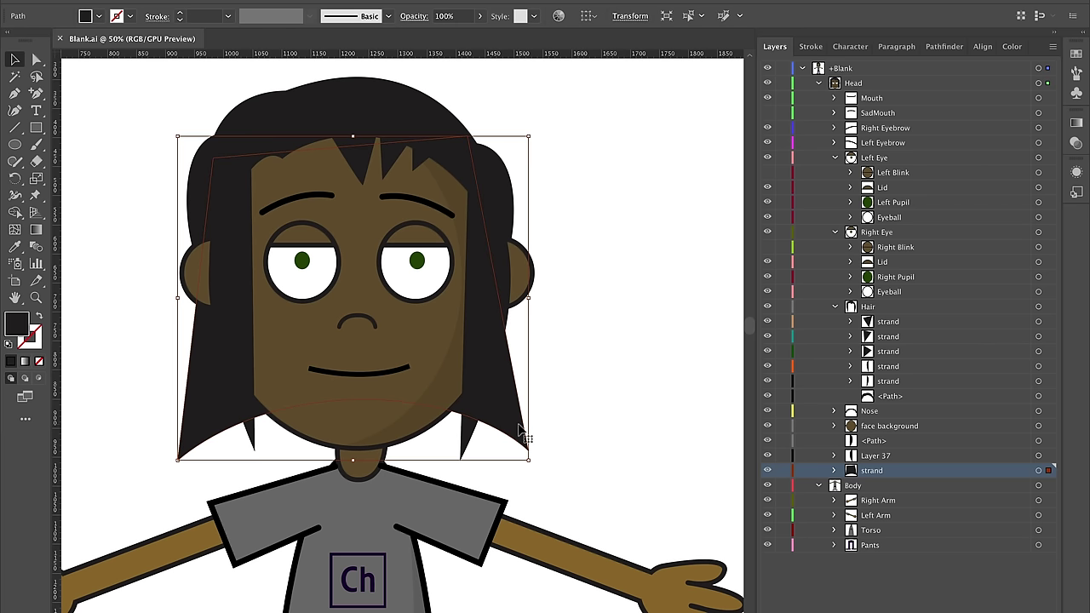
key(Delete)
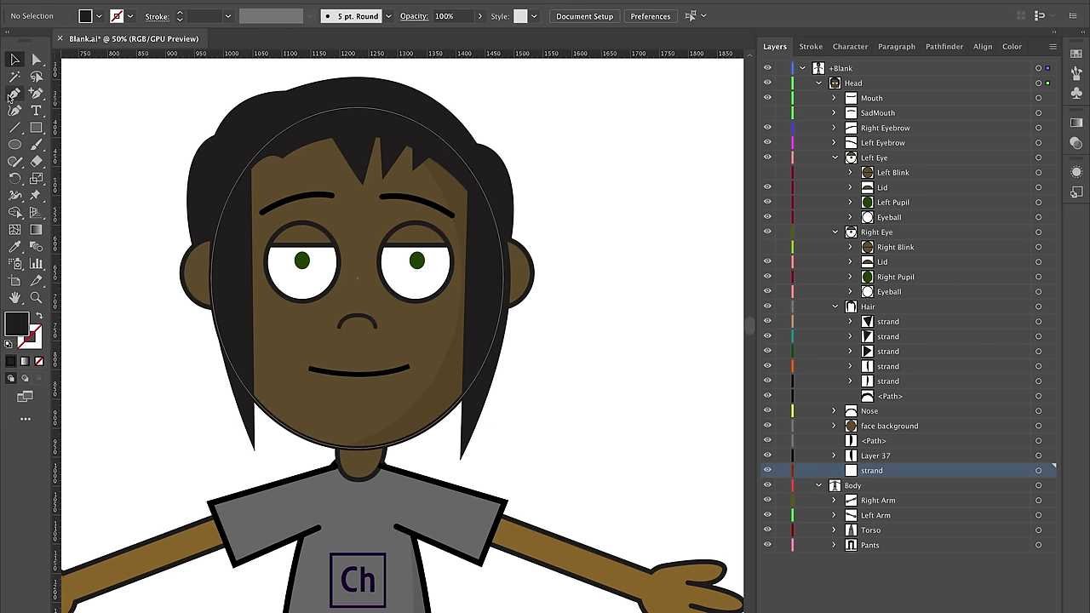
- With the Pen tool, draw the new back-hair outline from the left temple down the side, with jagged tips left of the neck
click(10, 95)
click(218, 159)
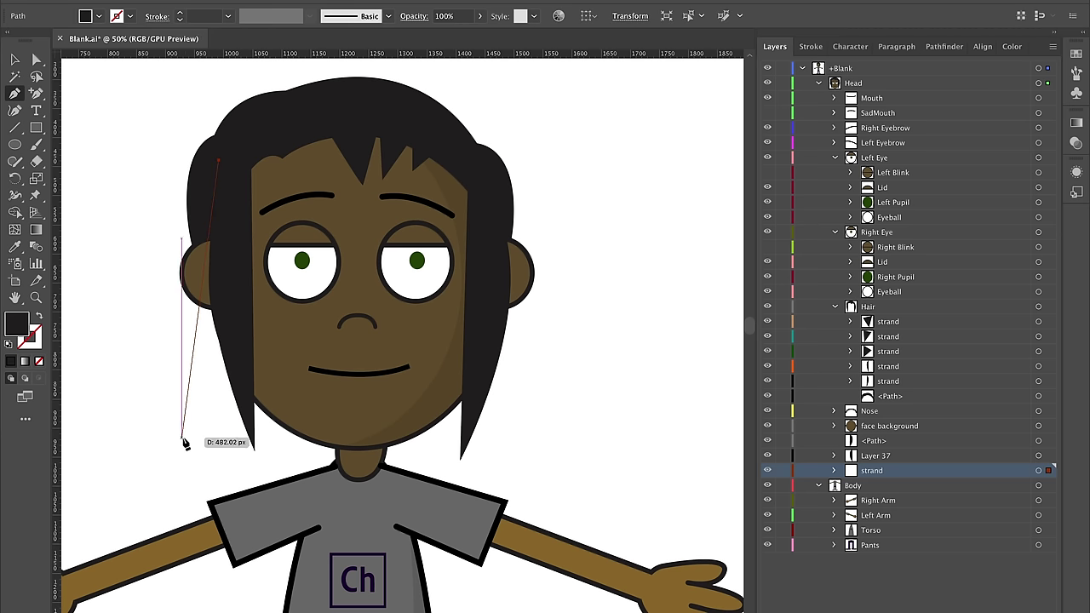
click(182, 439)
drag(223, 401, 232, 454)
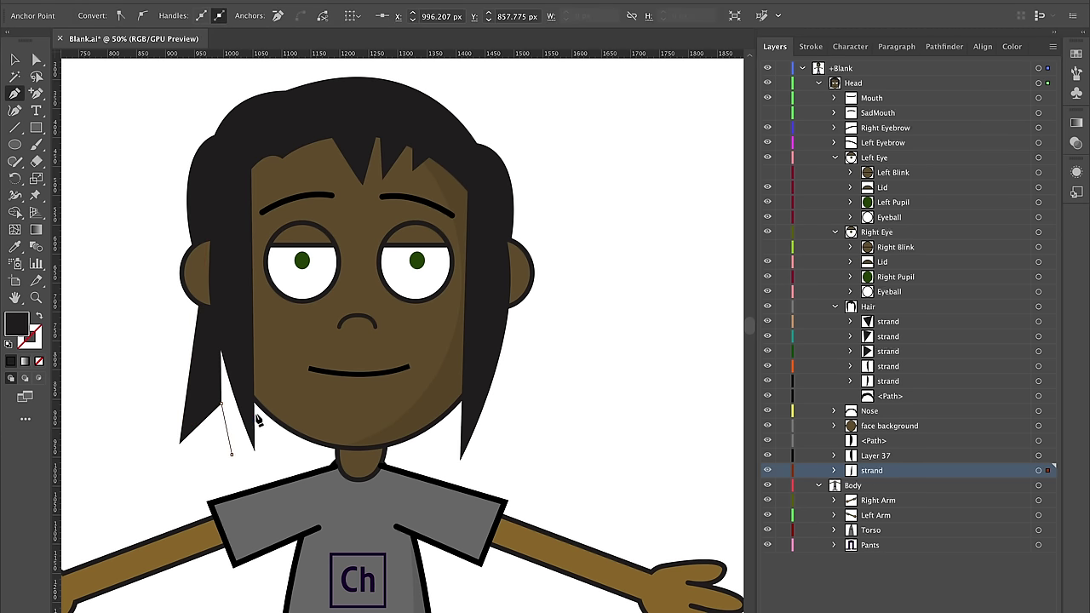
click(254, 415)
click(273, 459)
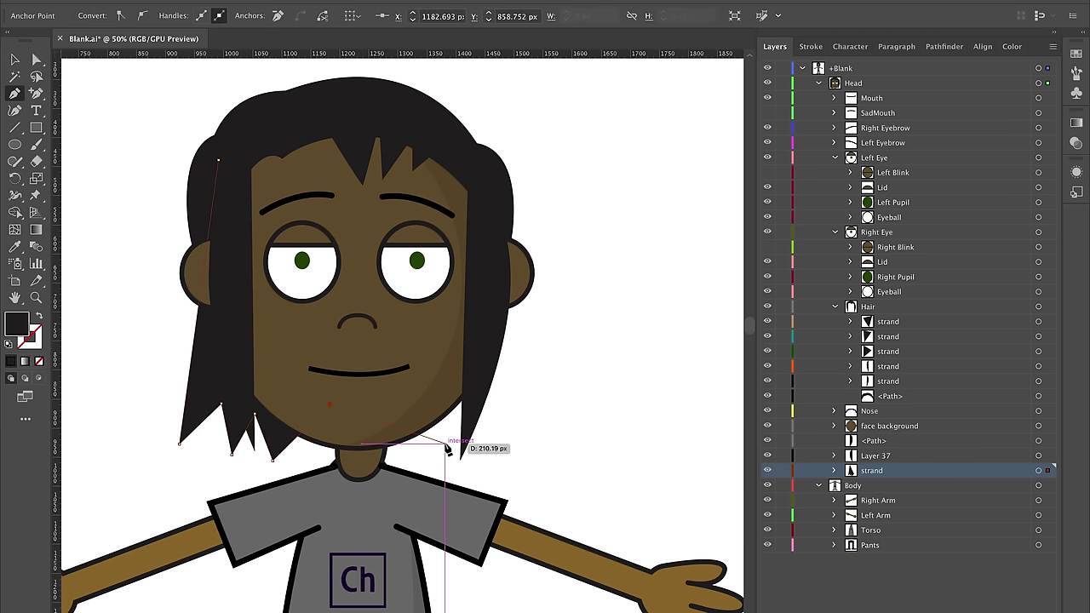
- Continue the back-hair outline with jagged tips right of the neck, up to the right temple, and close it with a curved top
click(400, 409)
drag(428, 451, 416, 436)
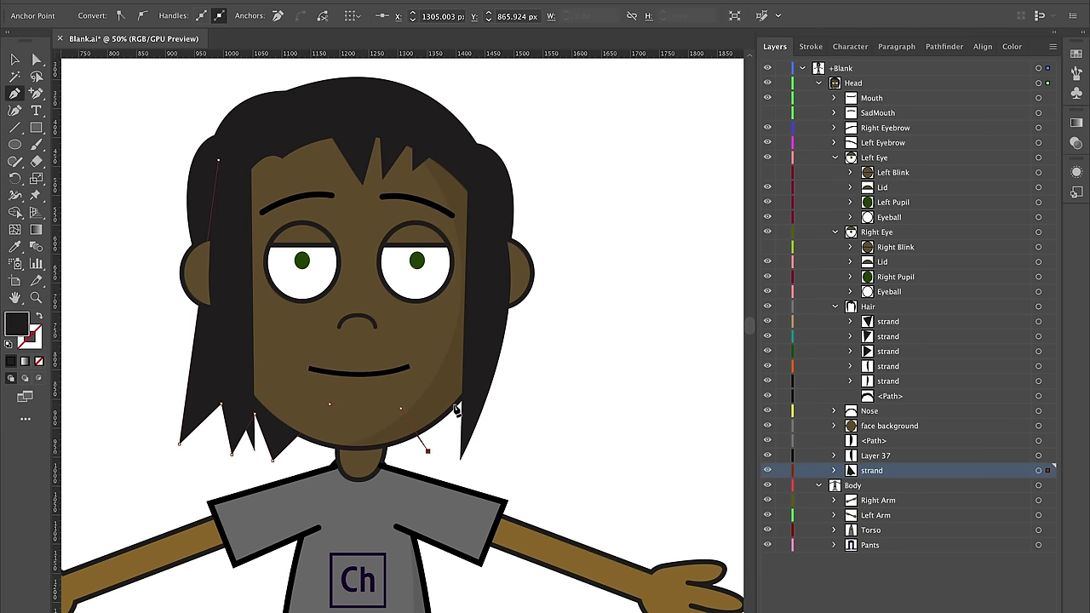
click(461, 457)
click(490, 402)
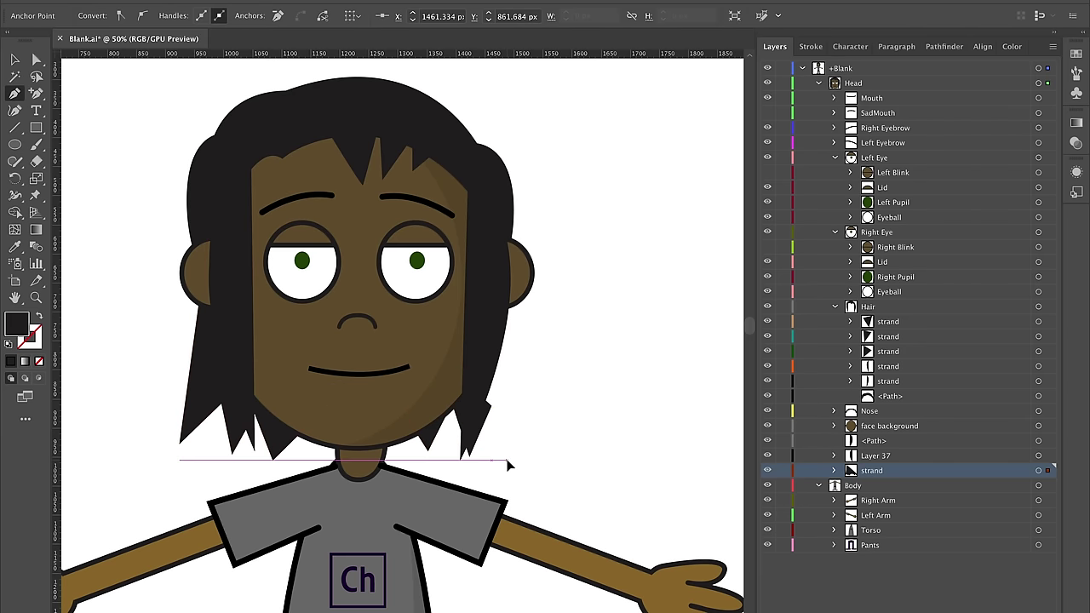
click(507, 460)
click(482, 166)
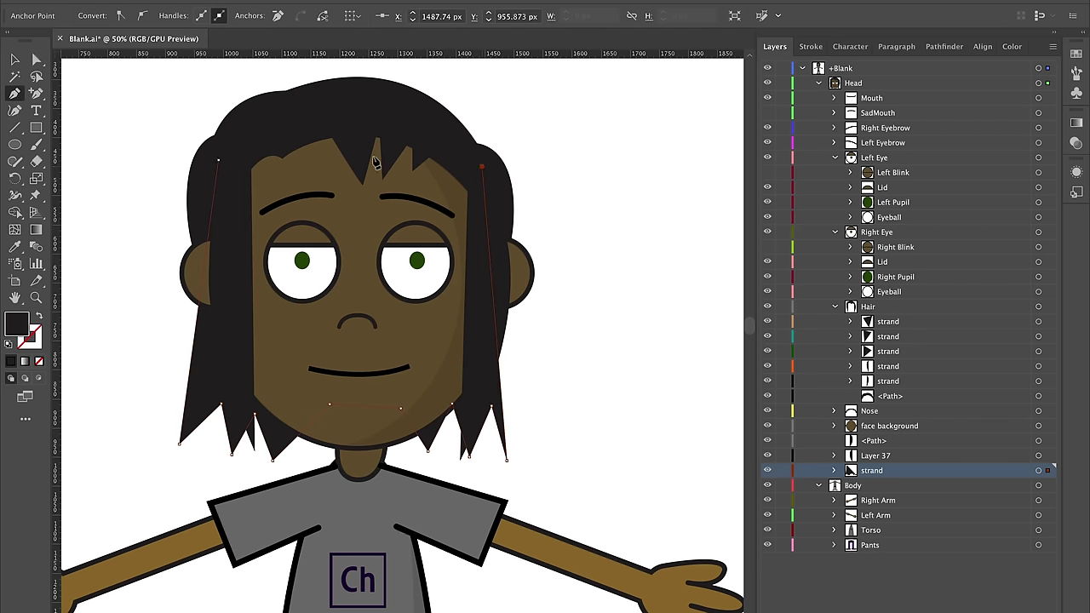
drag(218, 159, 183, 211)
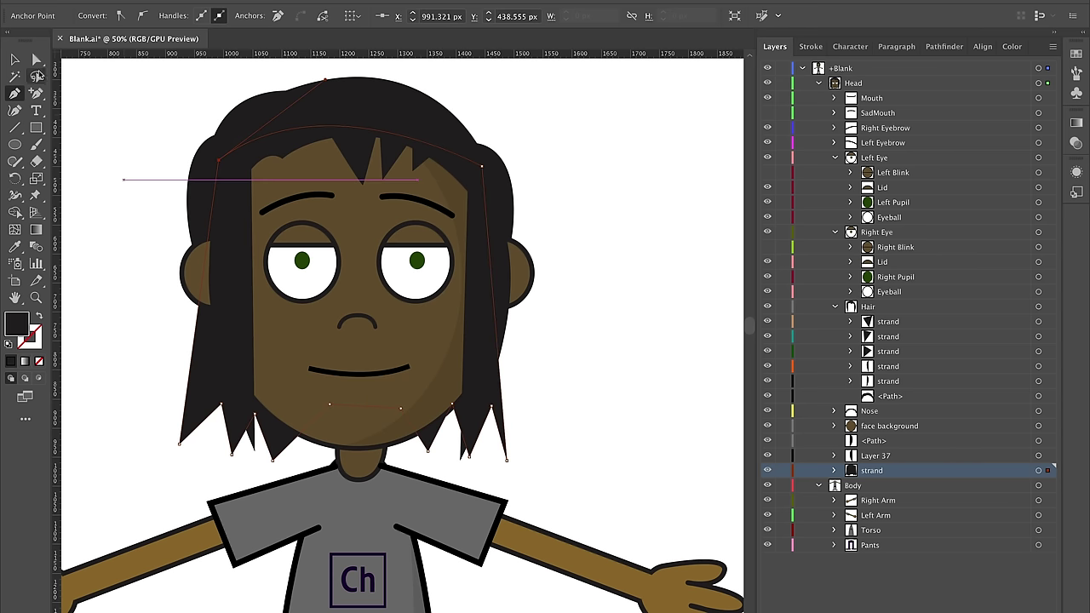
- Lower the notch point beside the outermost tip on the right side of the back-hair shape
click(511, 468)
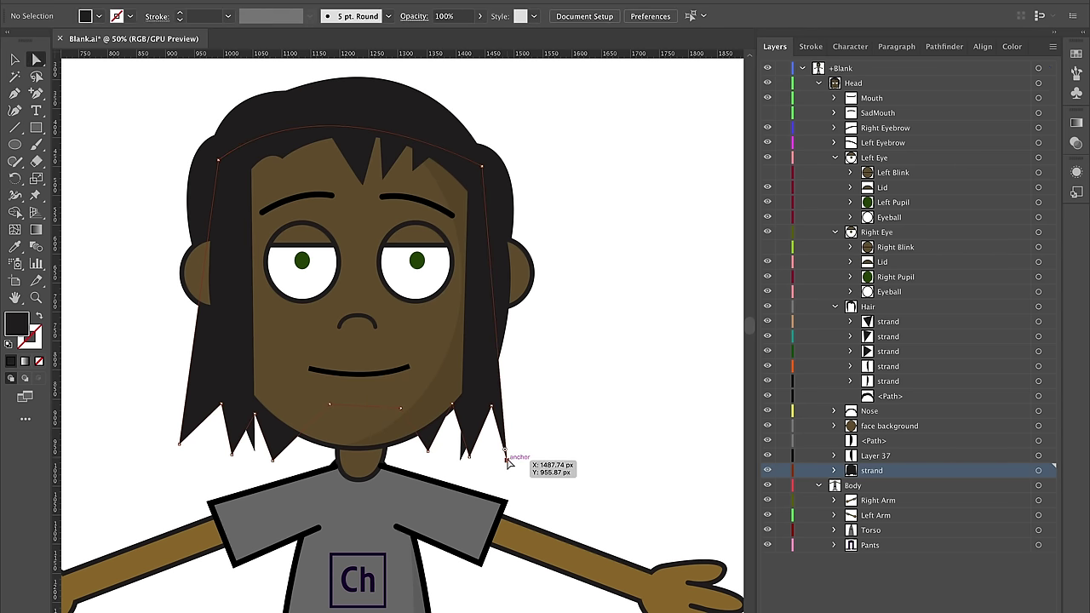
click(507, 458)
drag(491, 409, 485, 423)
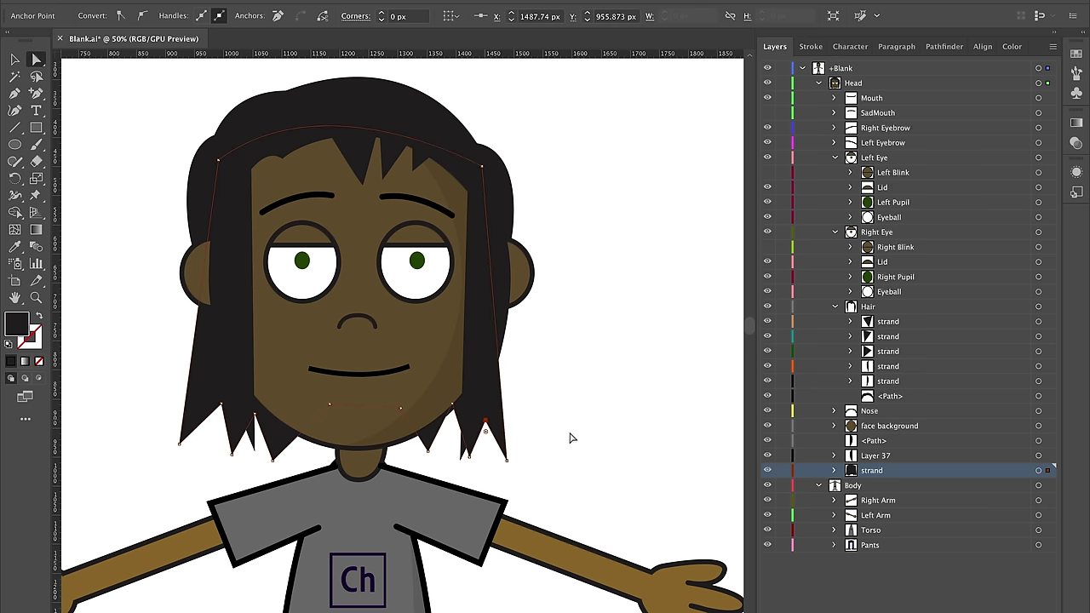
click(573, 439)
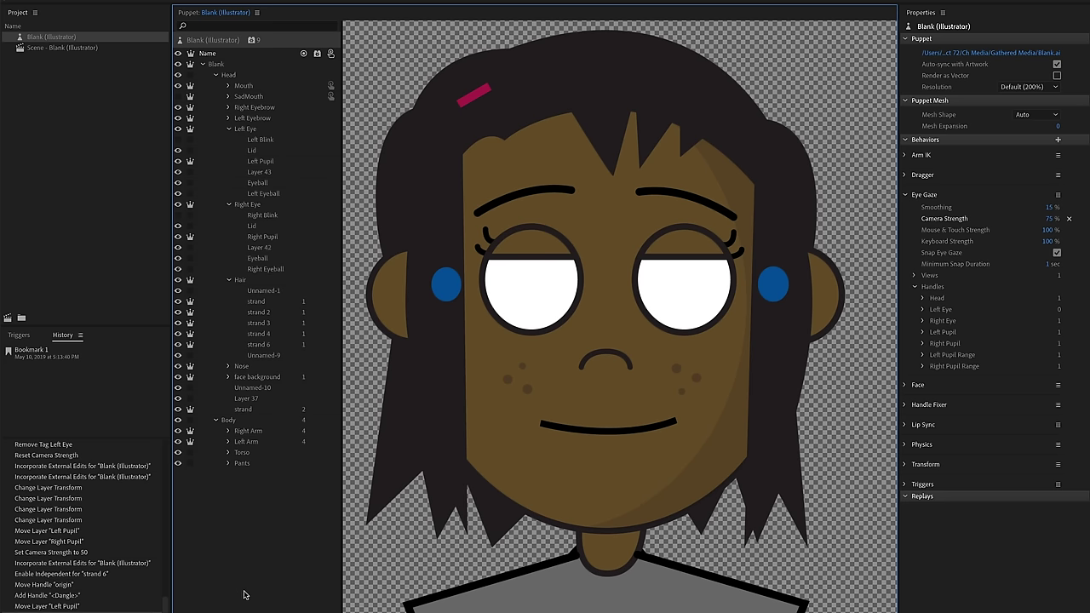
- In Character Animator, reset the Left Pupil and Right Pupil layers of the Blank puppet
click(266, 164)
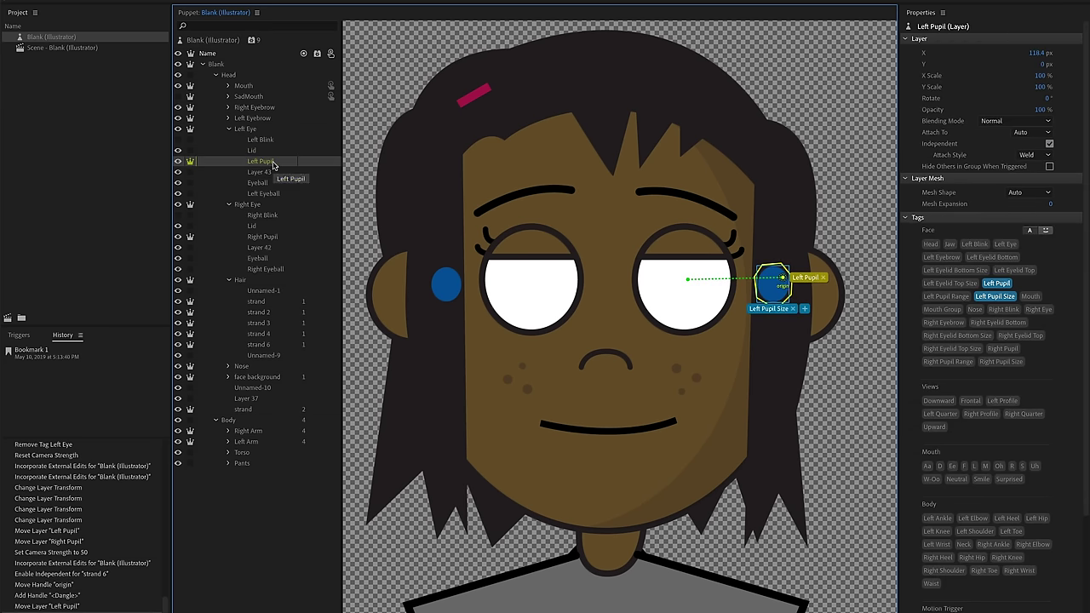
right_click(273, 166)
click(362, 173)
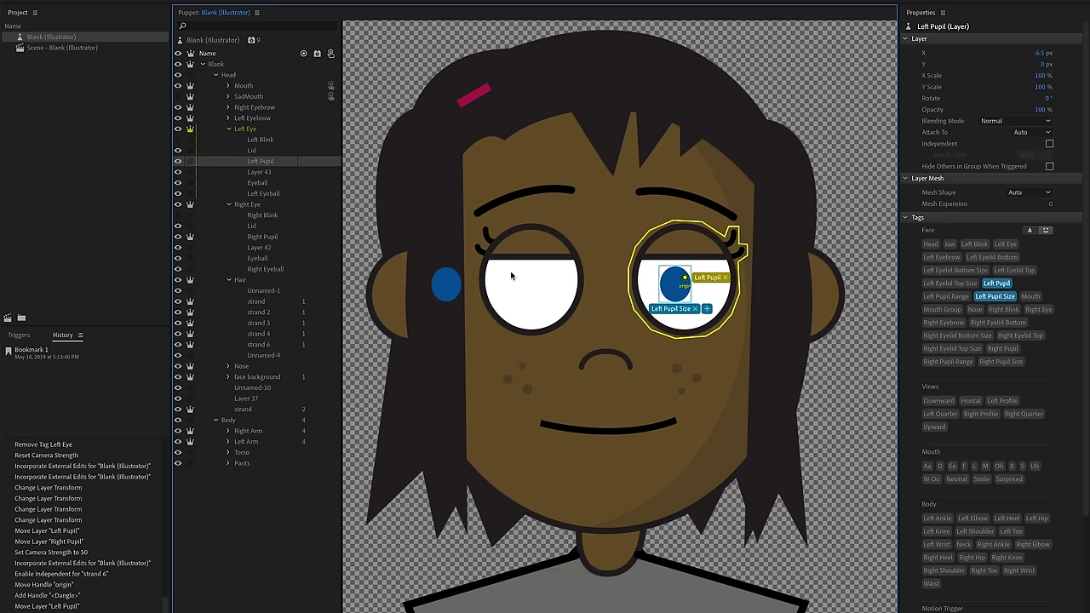
click(265, 236)
right_click(275, 240)
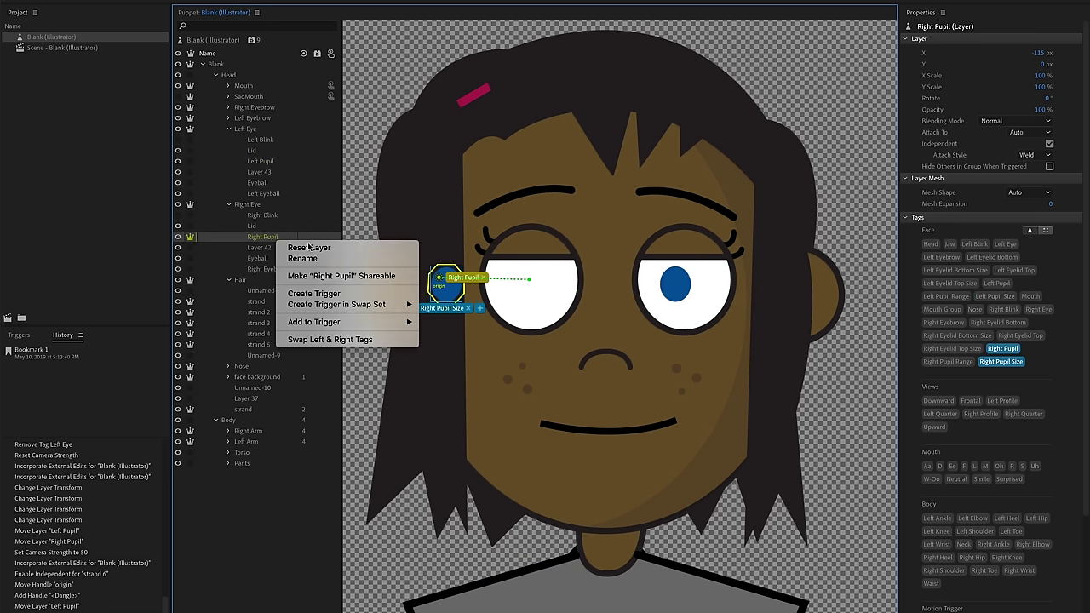
click(309, 247)
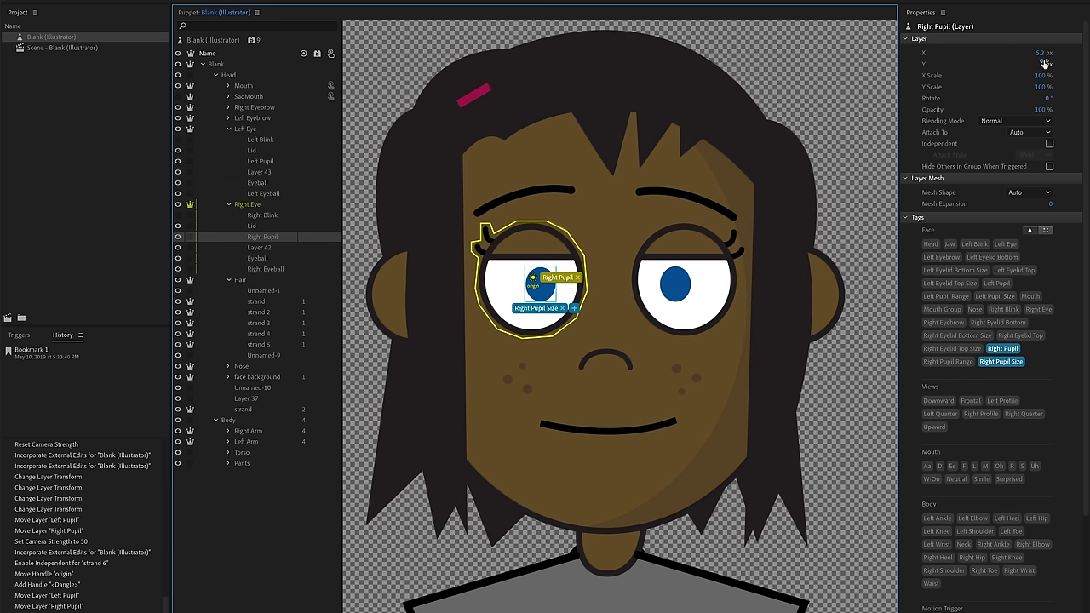
- Make the Right Pupil and Left Pupil layers independent
mouse_move(1042, 54)
mouse_down()
mouse_move(988, 54)
mouse_move(1048, 53)
mouse_up()
key(ctrl+z)
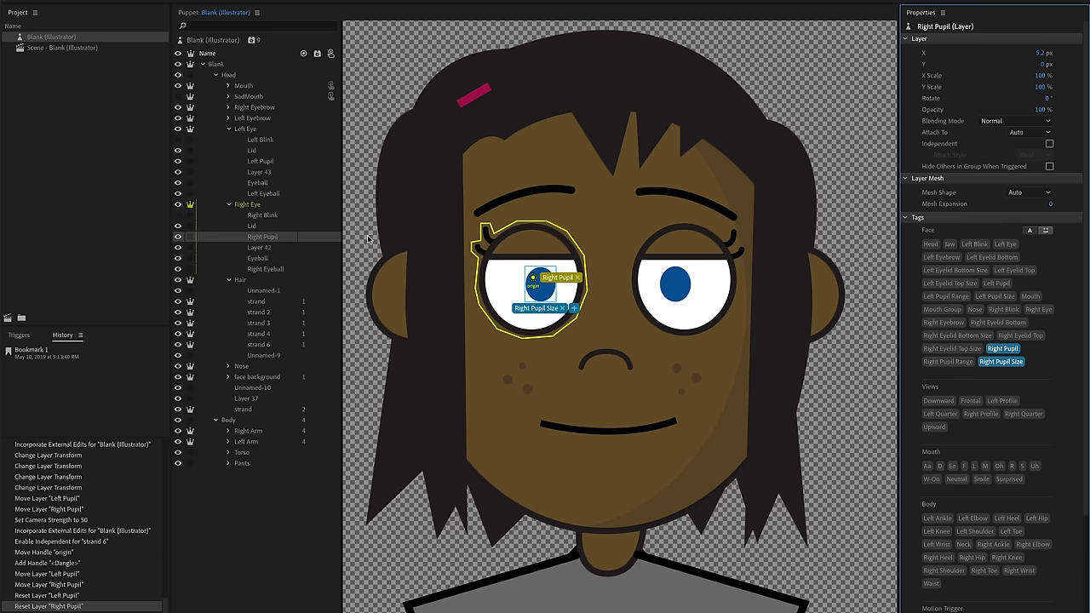
click(189, 237)
click(189, 162)
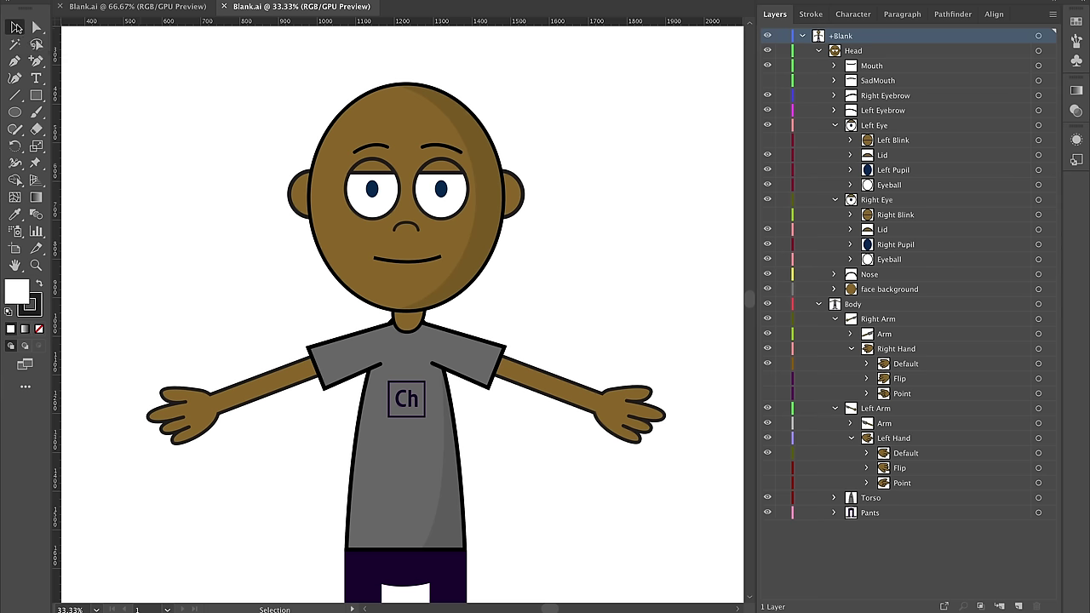
- In Illustrator's bald Blank.ai, delete the head shape, its shading and both ears from the face background layer
click(491, 247)
key(Delete)
click(516, 236)
key(Delete)
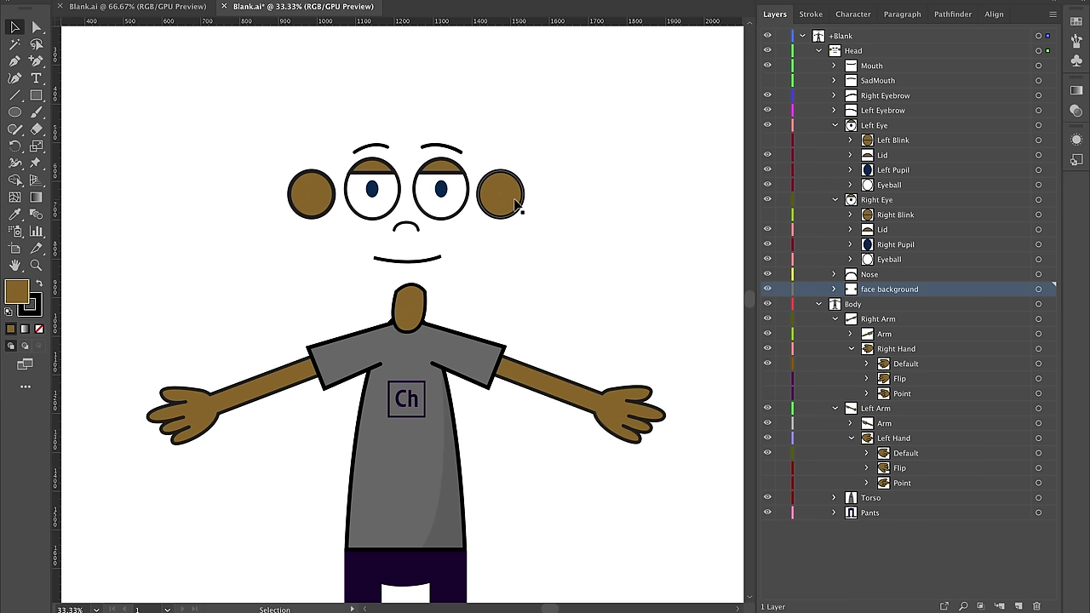
click(518, 207)
key(Delete)
click(322, 209)
key(Delete)
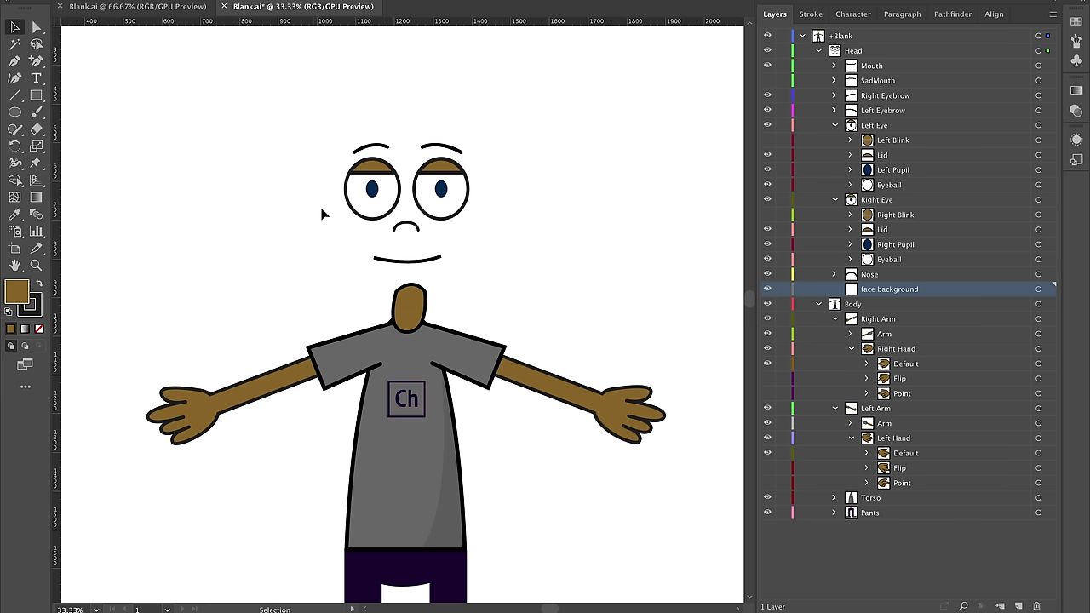
- Draw a rectangular head behind the facial features, filled grey with 0% saturation and 74% brightness, and centre it above the neck
click(39, 99)
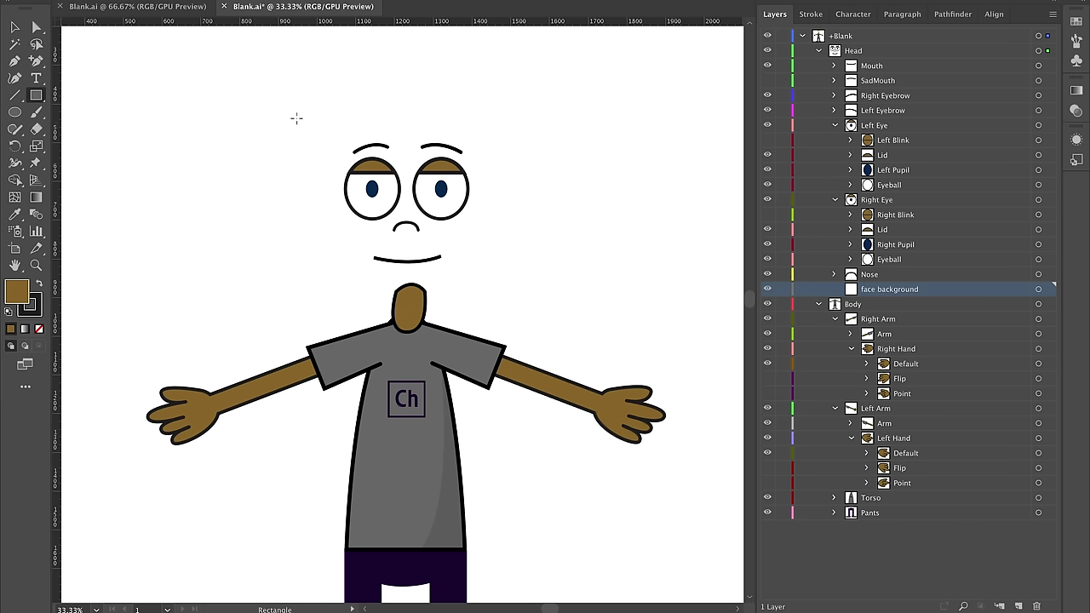
drag(288, 111, 540, 298)
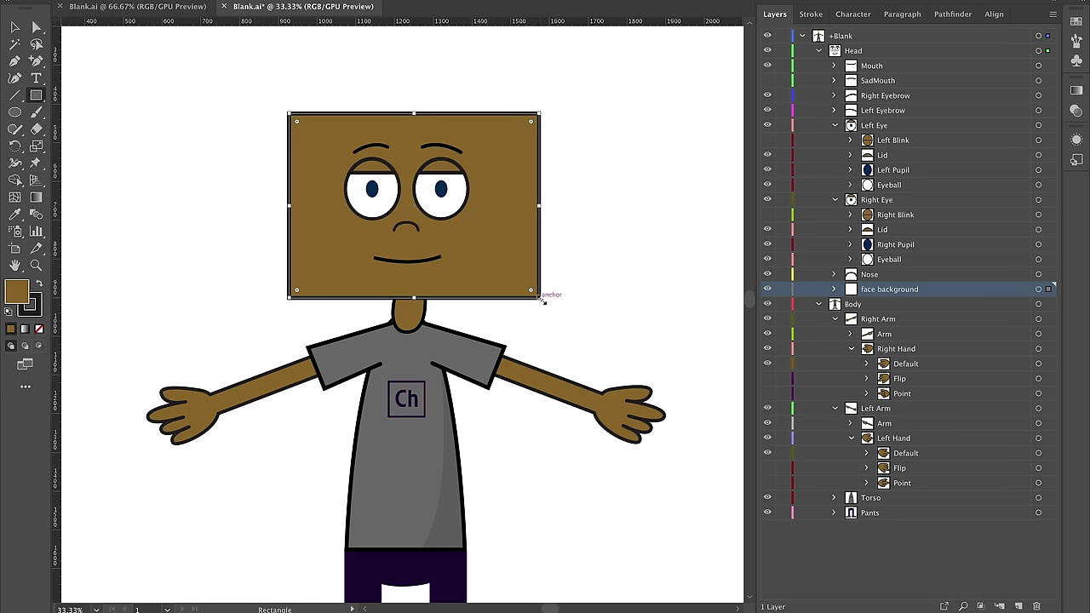
double_click(16, 291)
text(b7afa3)
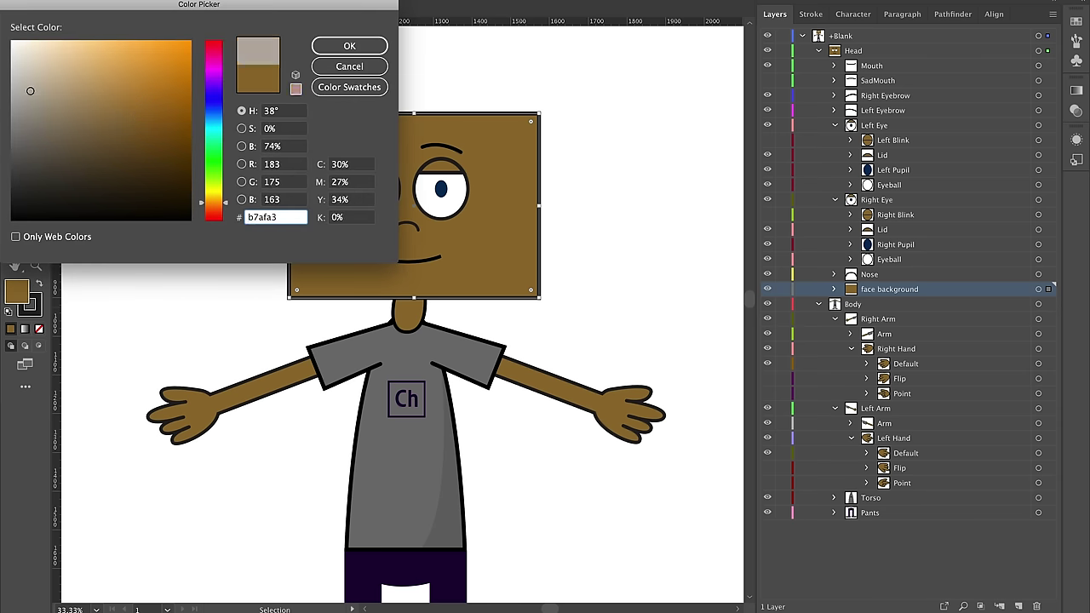
click(351, 45)
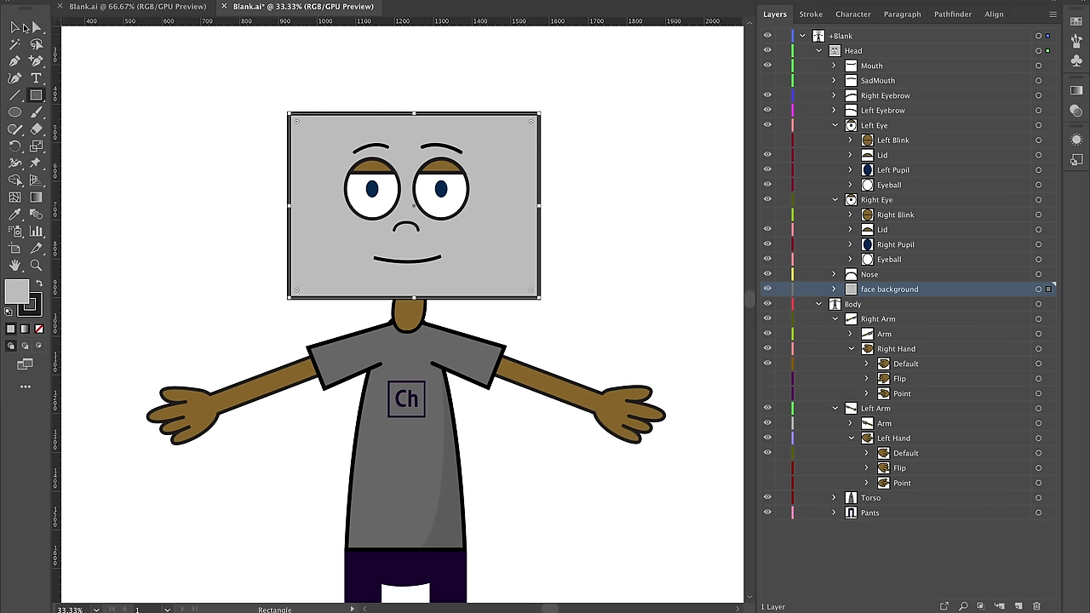
click(15, 28)
drag(531, 244, 520, 245)
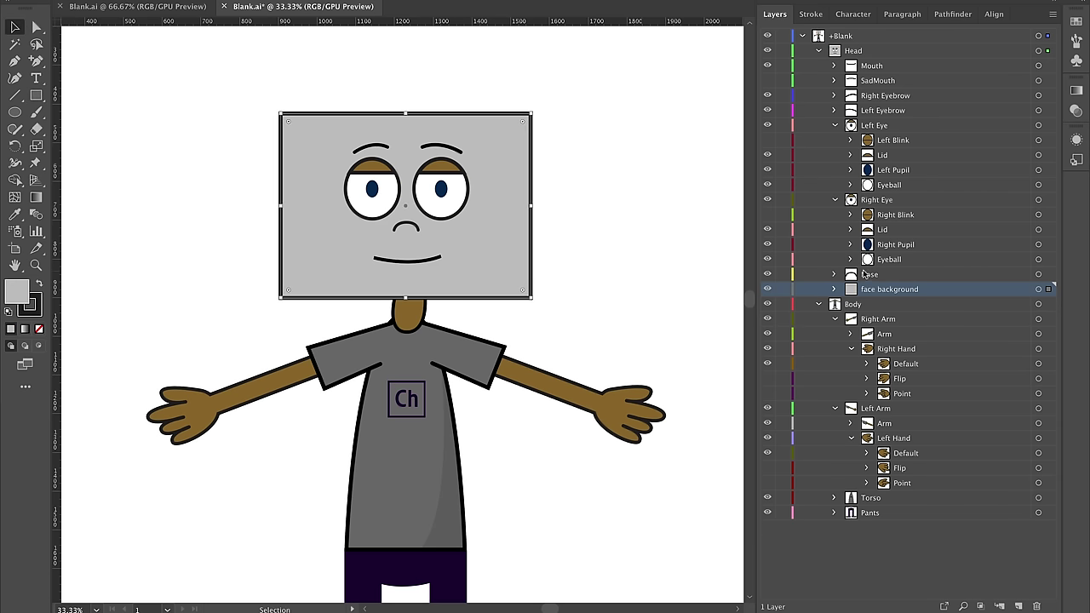
- Delete the nose, both pupils and both eyelids from the face
click(408, 226)
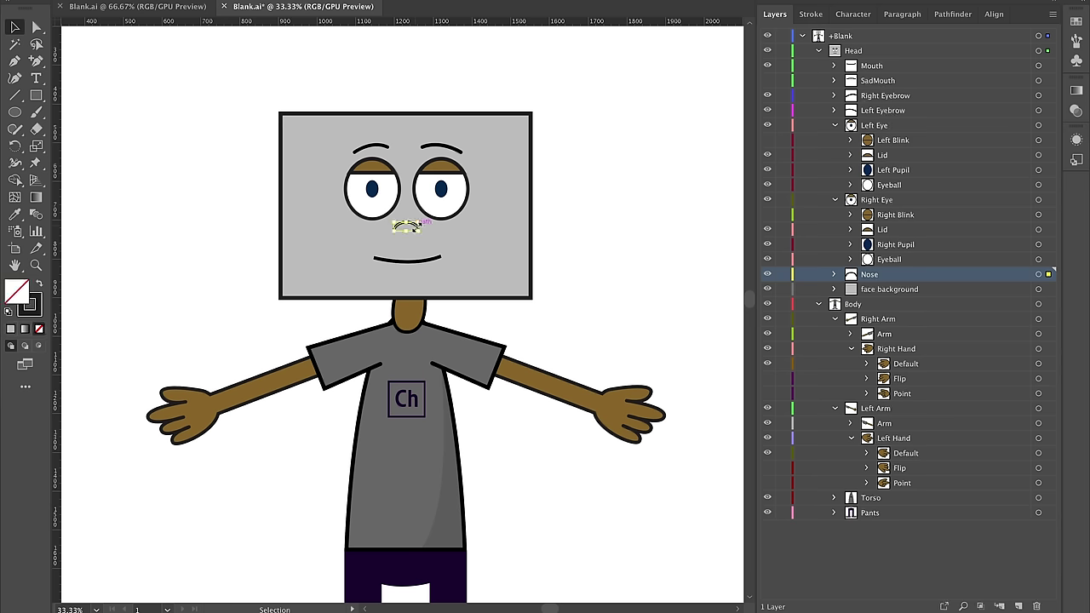
key(Delete)
drag(442, 189, 444, 195)
key(Delete)
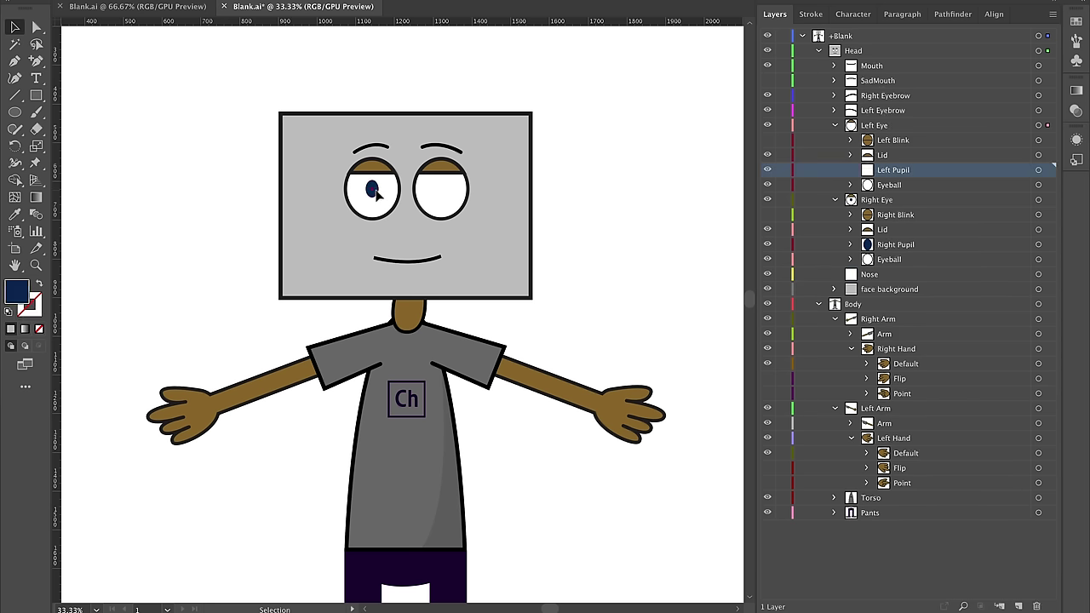
click(373, 185)
key(Delete)
click(378, 176)
key(Delete)
click(443, 168)
key(Delete)
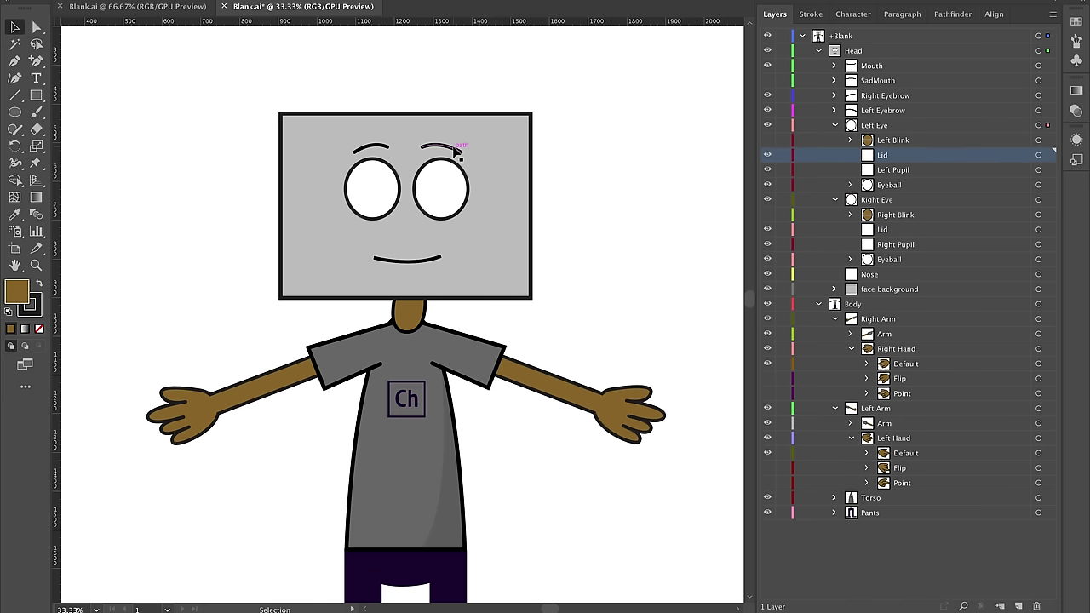
- Spread the eyes apart by moving each eyeball with its eyebrow outward, placing the left eye slightly higher
click(452, 150)
shift+click(441, 194)
drag(442, 194, 462, 187)
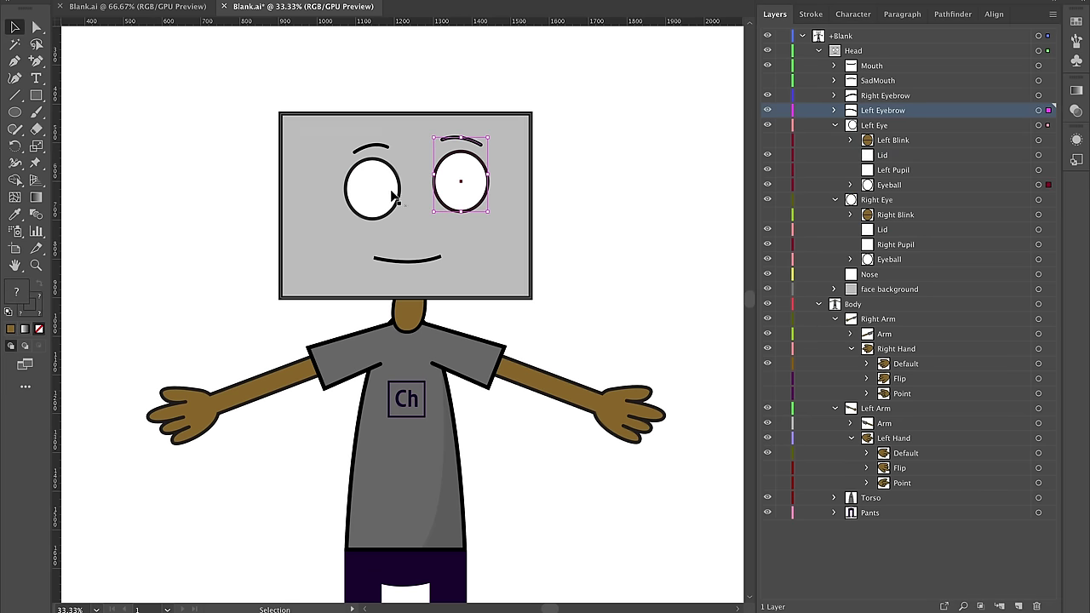
click(375, 163)
shift+click(383, 150)
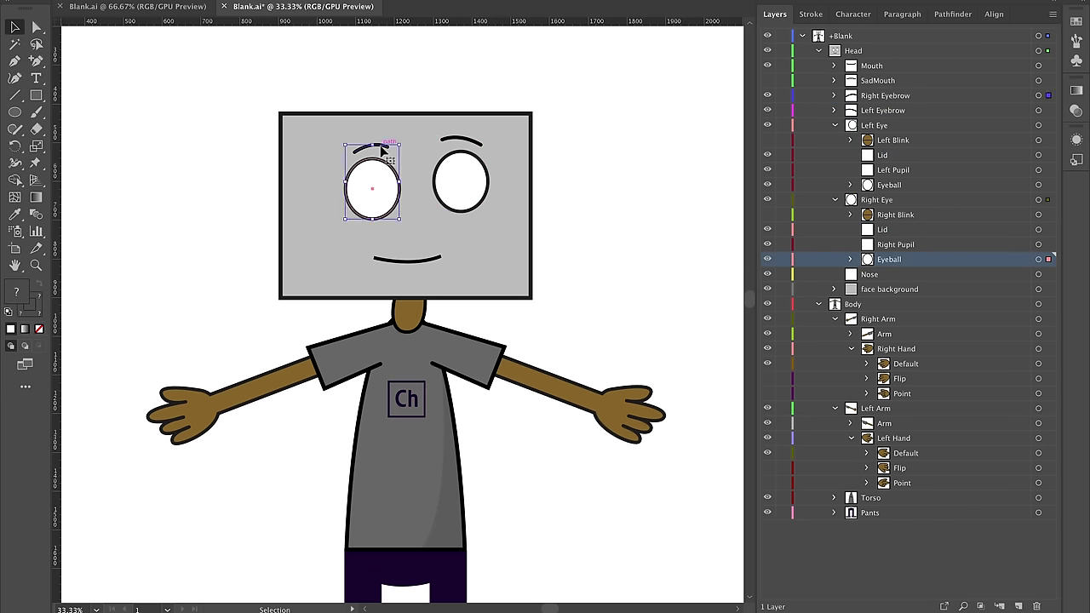
drag(383, 150, 362, 147)
- Delete the Mouth artwork and the SadMouth layer from the Head group
key(ctrl+=)
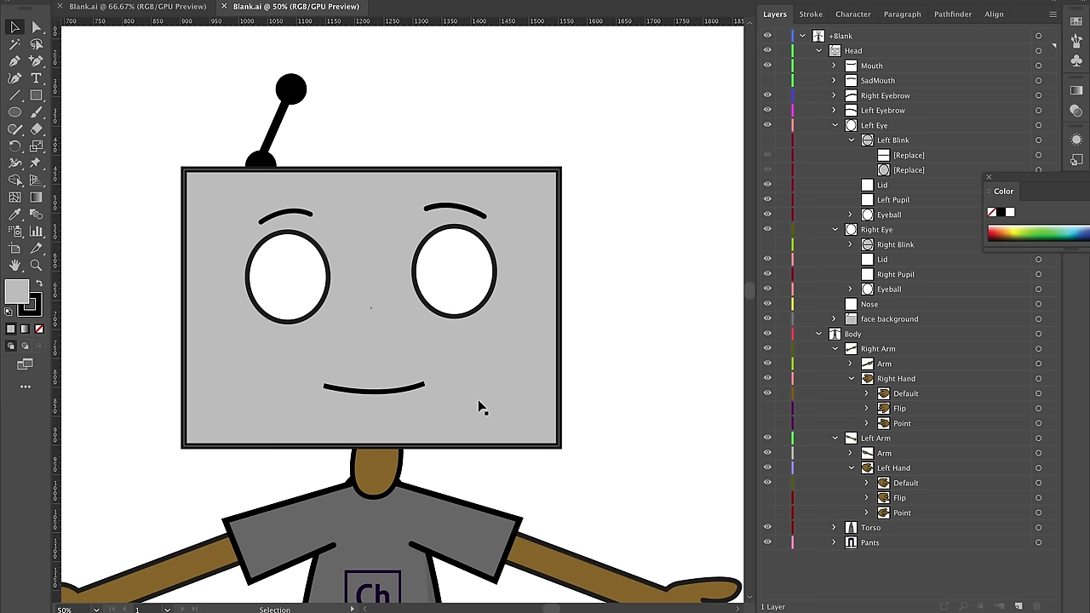
click(412, 391)
key(Delete)
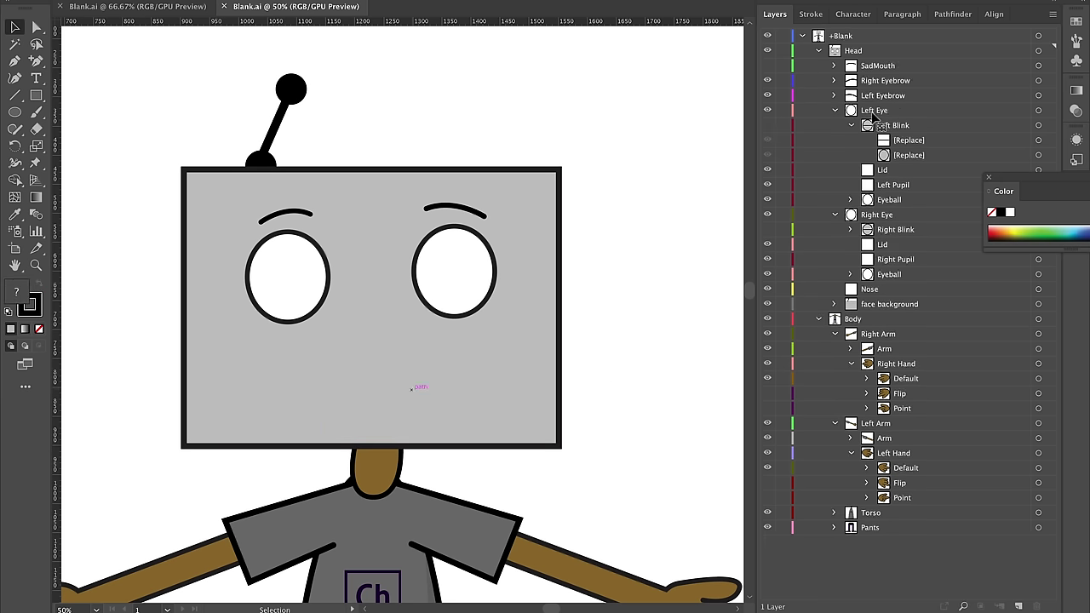
click(877, 65)
click(1036, 605)
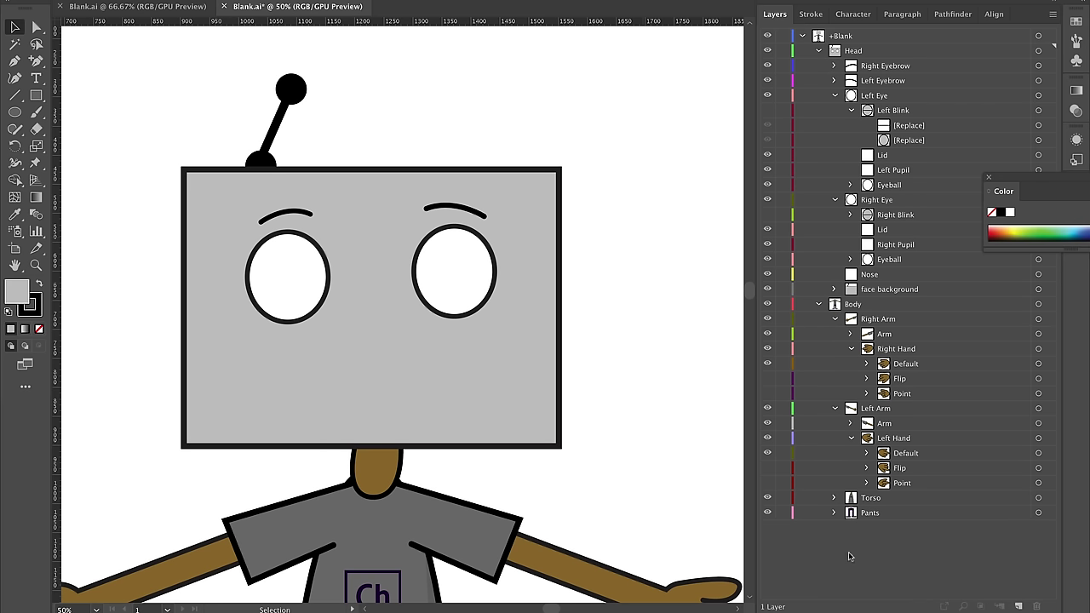
- Draw a black, strokeless mouth rectangle along the head's lower edge above the neck
click(35, 95)
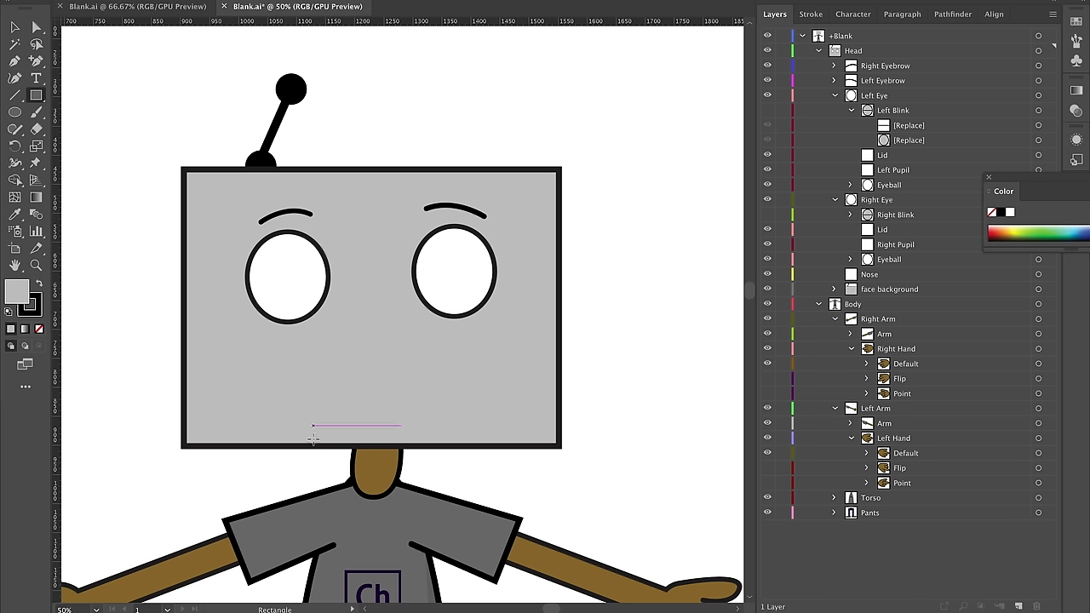
mouse_move(304, 443)
mouse_down()
mouse_move(356, 384)
mouse_move(455, 389)
mouse_up()
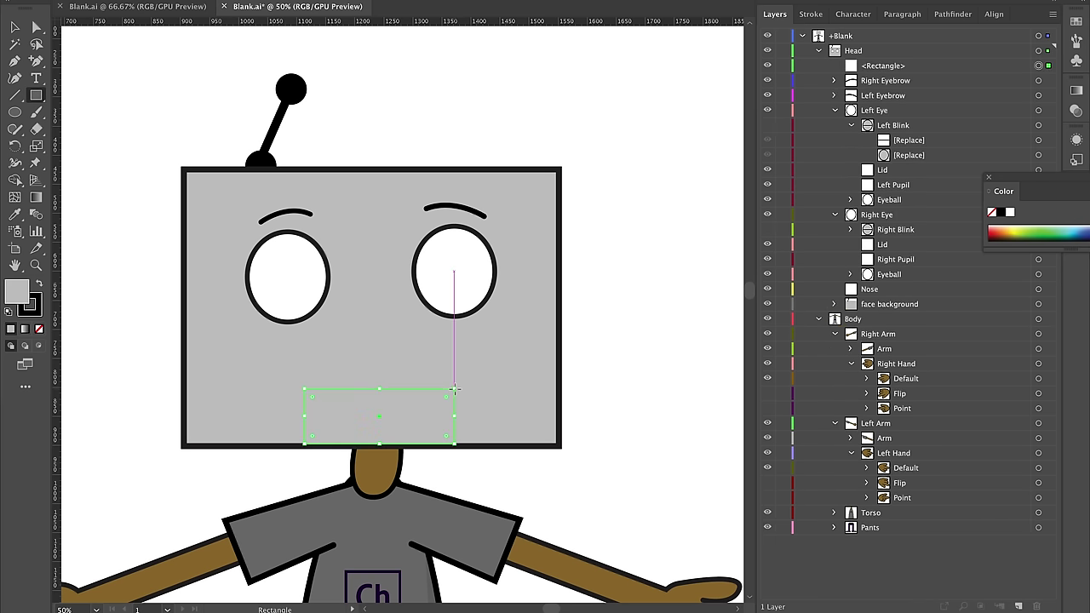
click(37, 284)
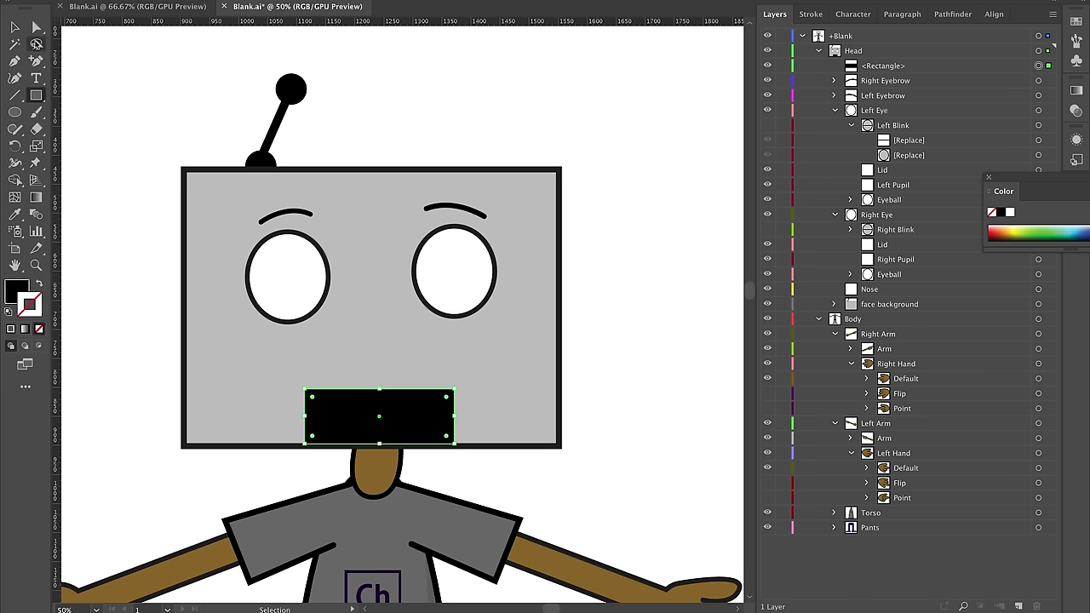
- Duplicate the black mouth rectangle in front and move the copy up above the original
click(15, 28)
click(158, 140)
click(377, 418)
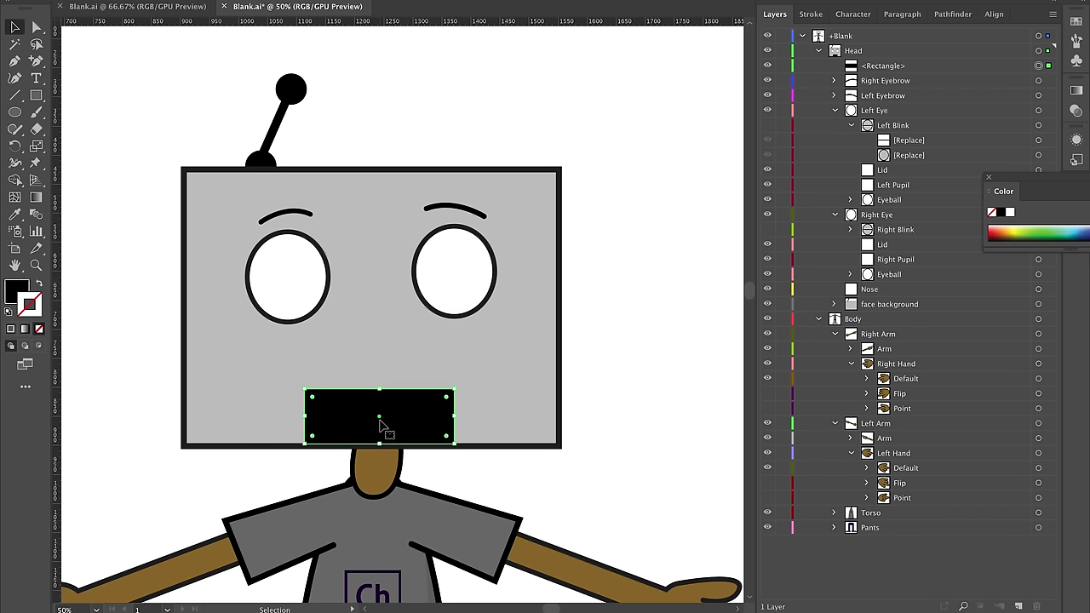
key(a)
key(ctrl+c)
key(ctrl+f)
key(v)
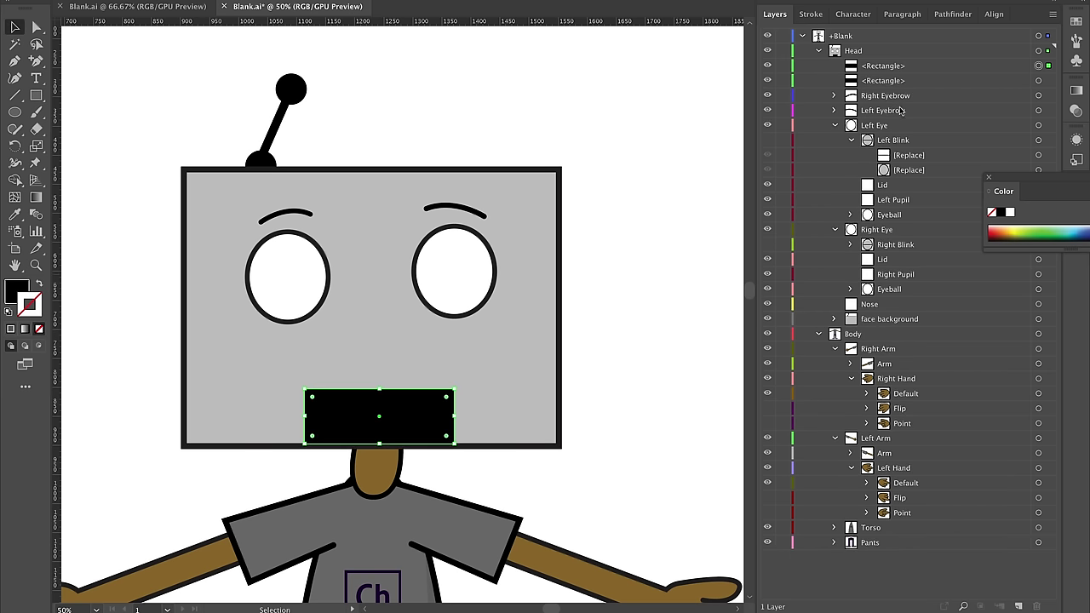
drag(448, 434, 447, 388)
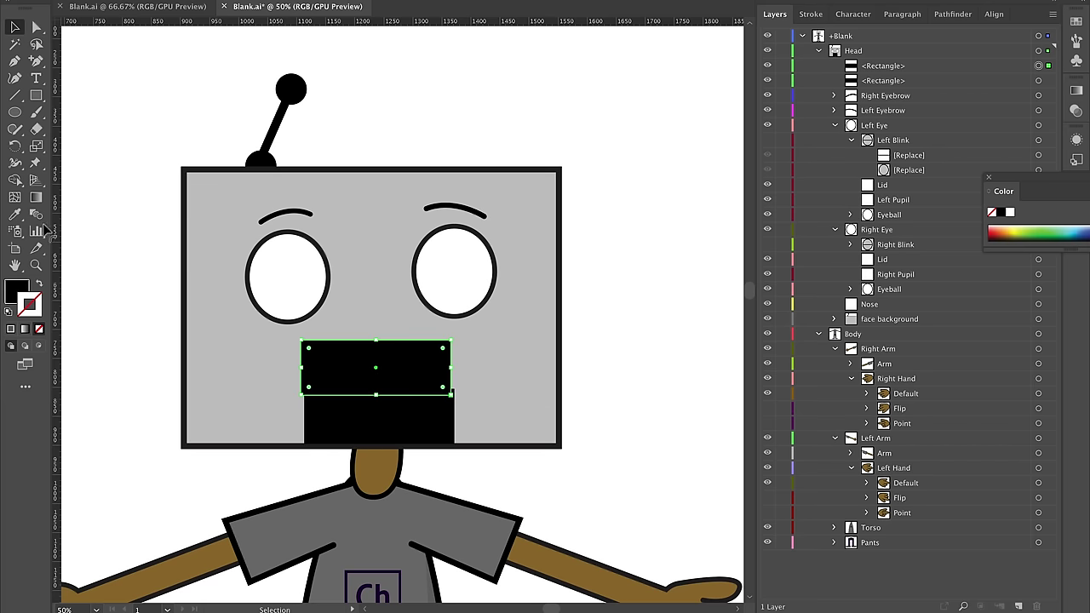
- Apply the head's grey fill and dark outline to the copied rectangle and align it over the black mouth rectangle
key(i)
click(209, 358)
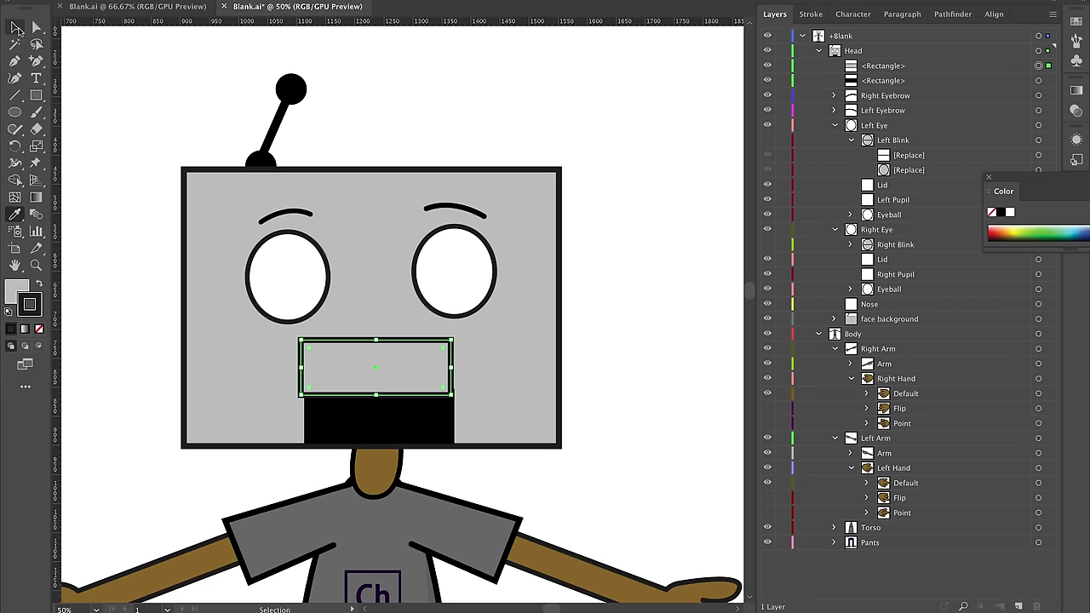
key(v)
key(ctrl+shift+a)
drag(415, 367, 418, 428)
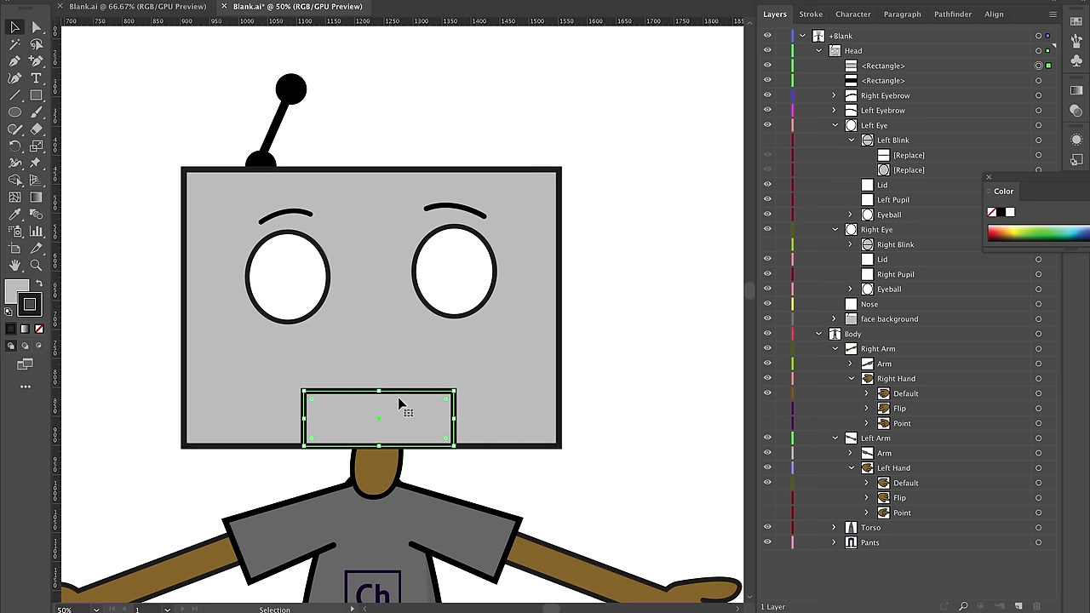
drag(397, 397, 416, 410)
key(ctrl+z)
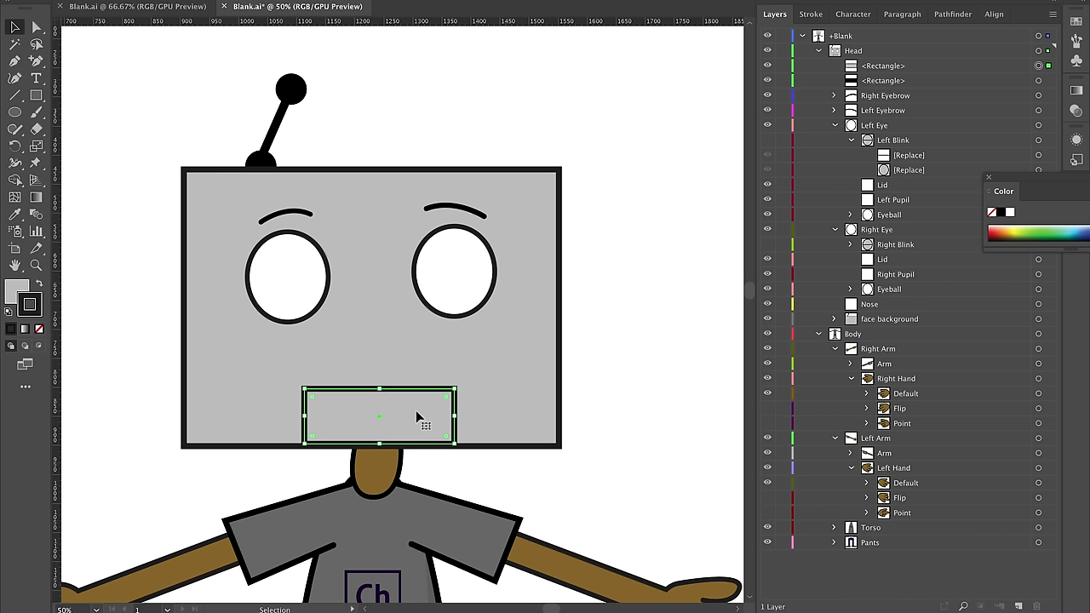
- Rename the upper rectangle layer in the Head group to jaw
click(603, 420)
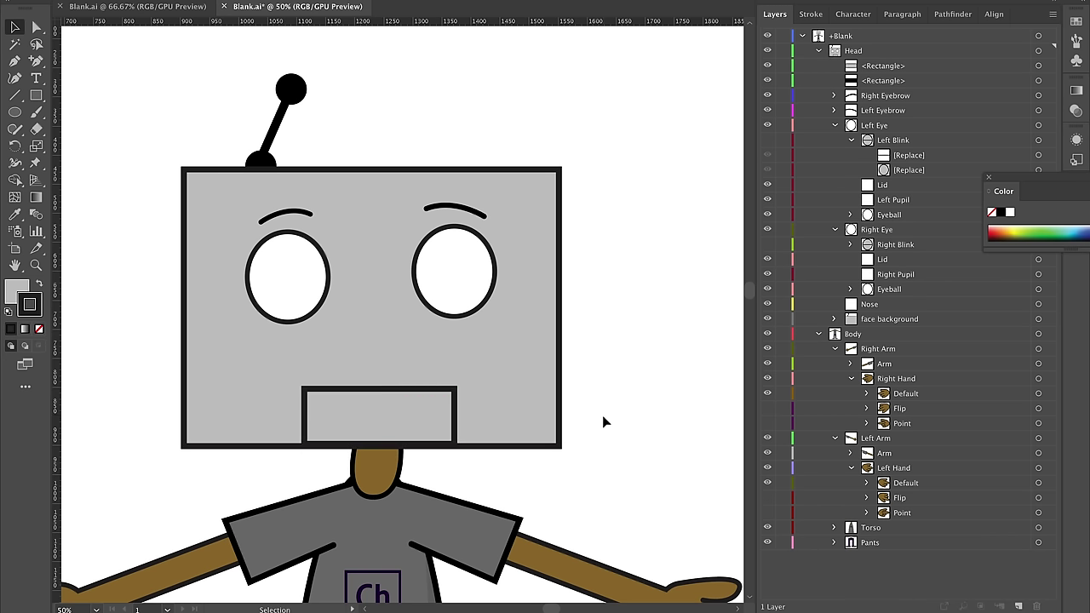
double_click(885, 69)
text(jaw)
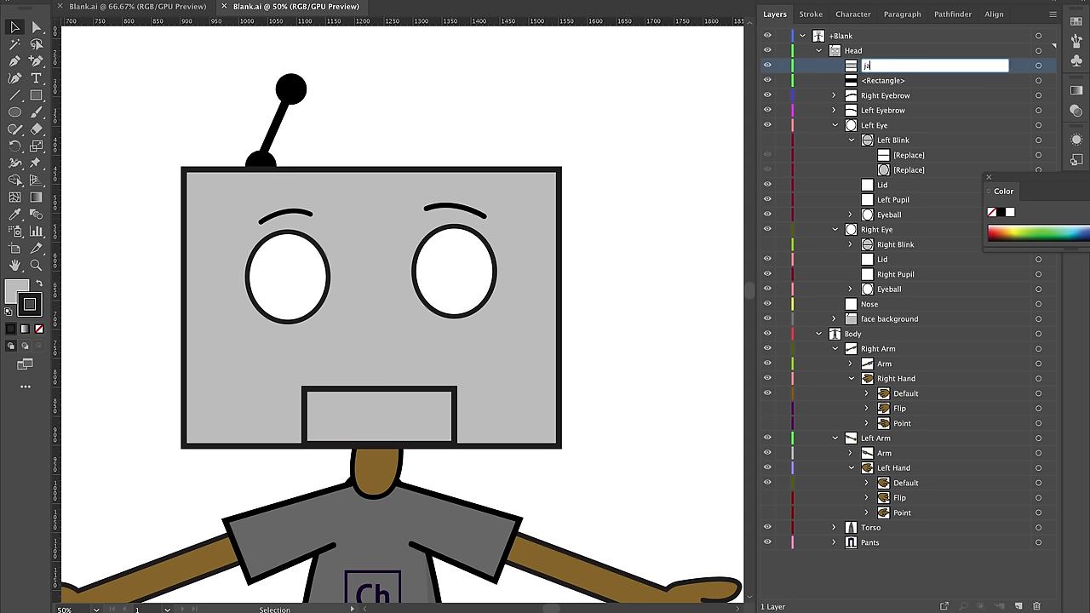
key(Return)
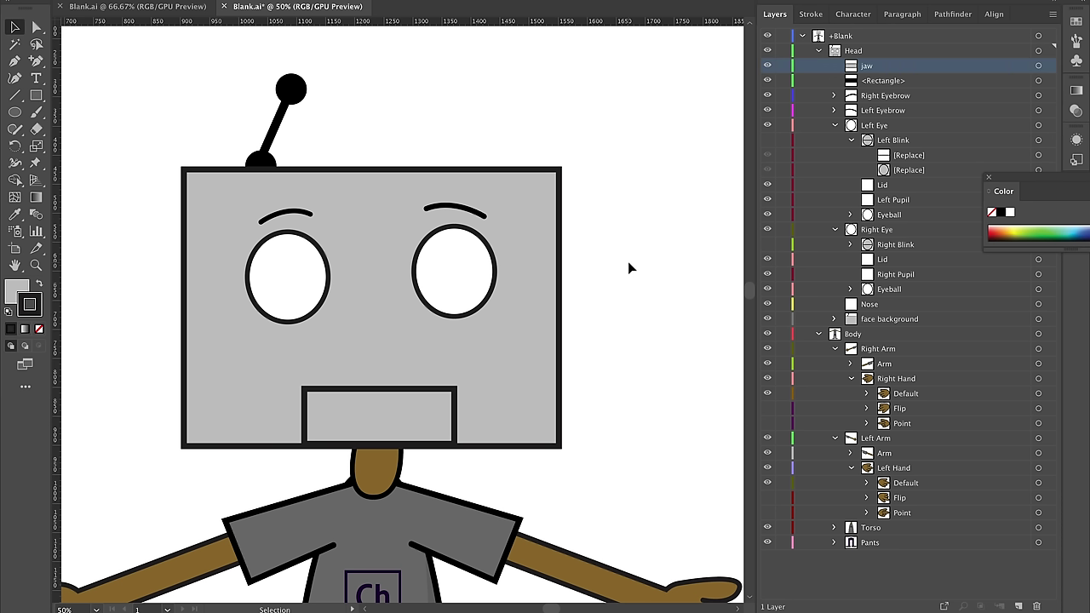
- Switch to Character Animator, tag the jaw layer as Jaw, and make it independent
key(super+Tab)
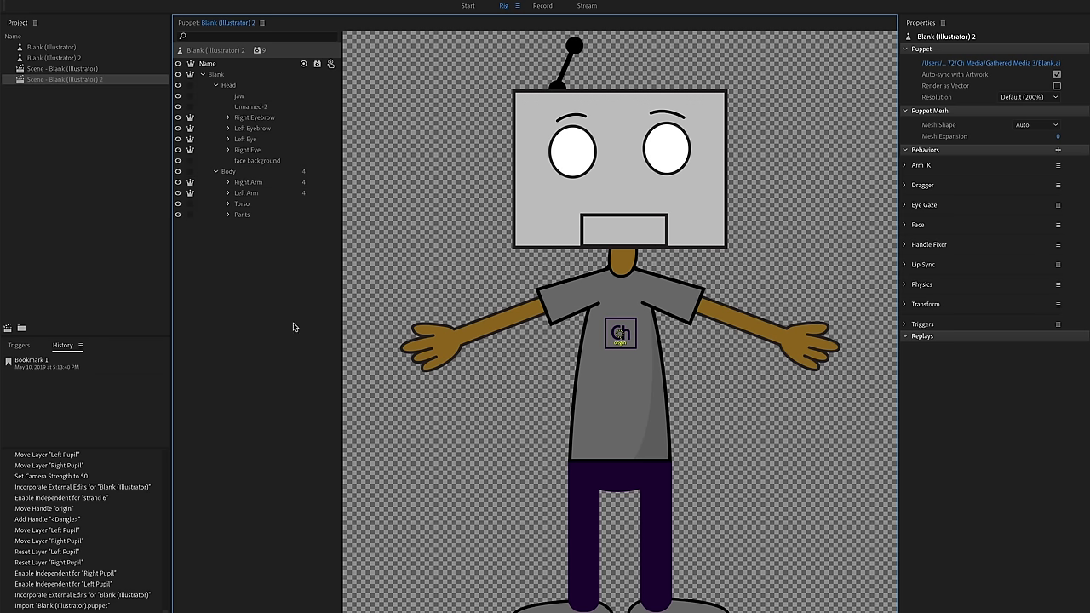
click(241, 97)
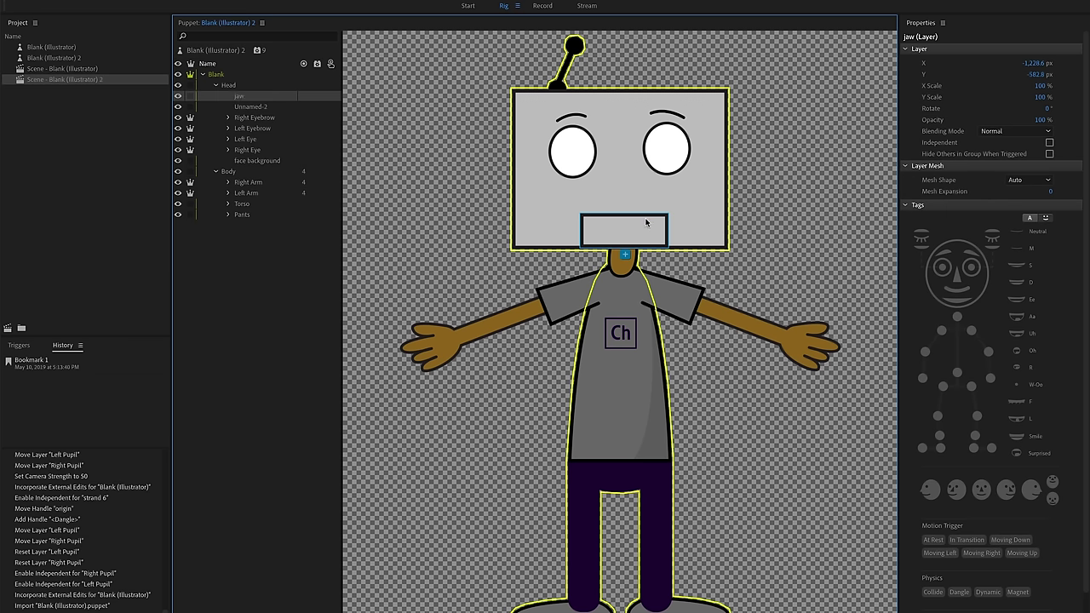
click(957, 298)
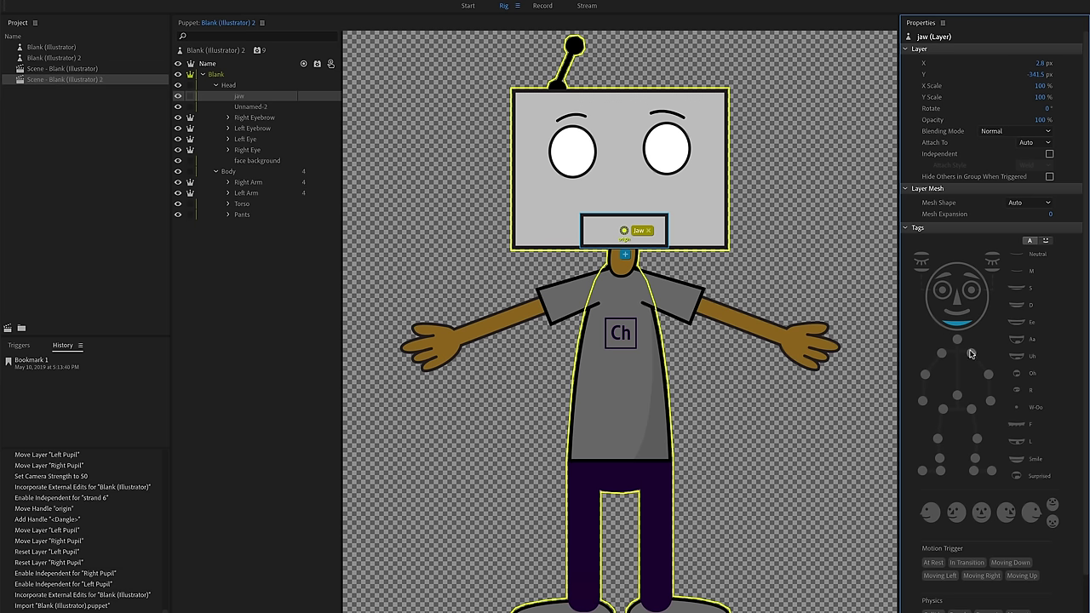
click(380, 259)
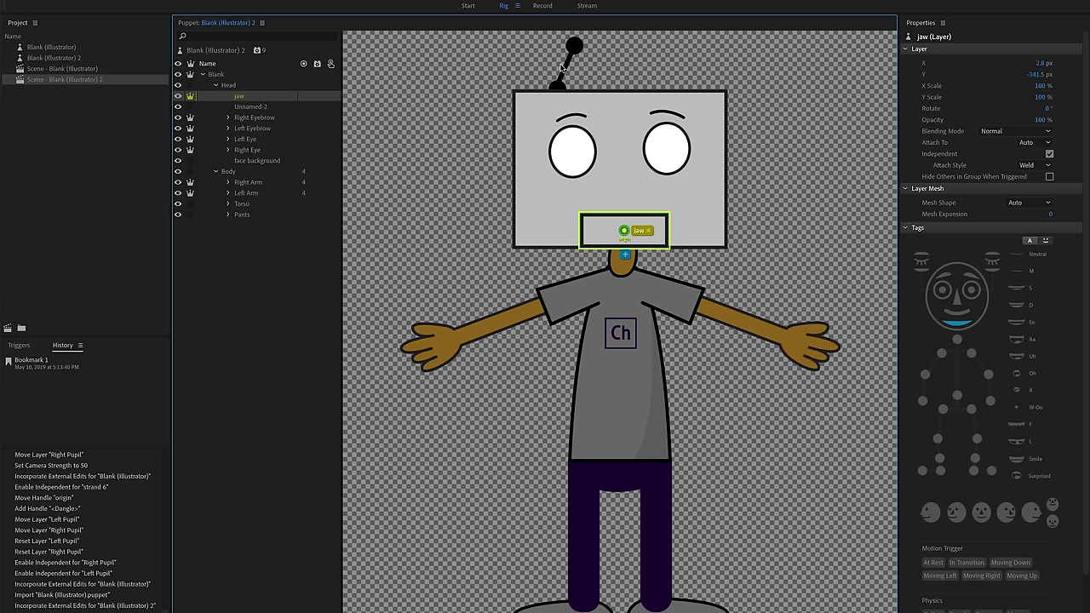
- Try the Lip Sync Jaw Movement at 63% on the recording scene's puppet, and reset it to its default
click(542, 6)
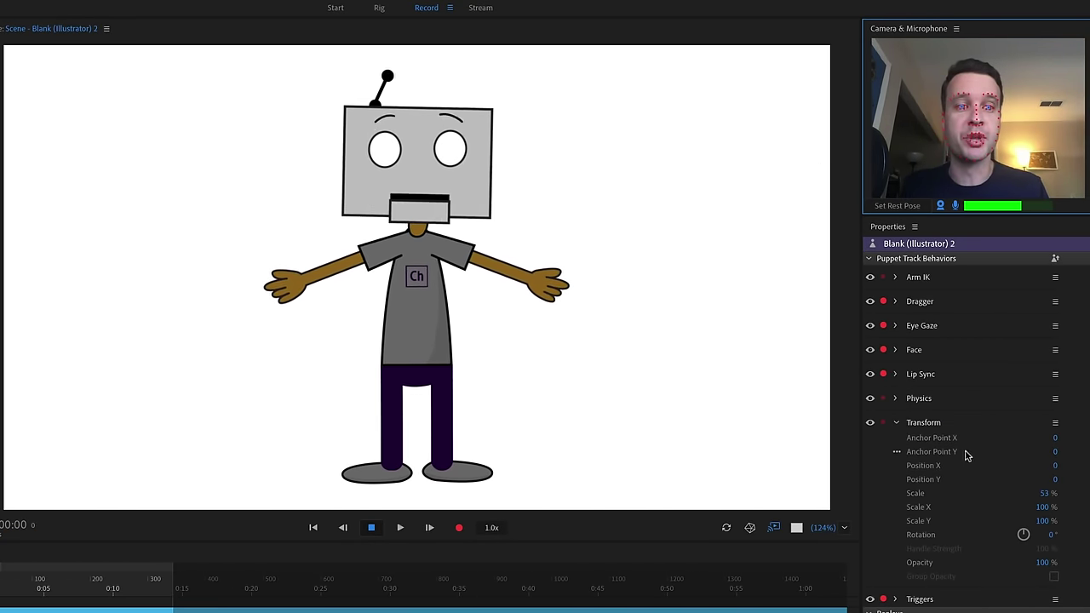
click(895, 374)
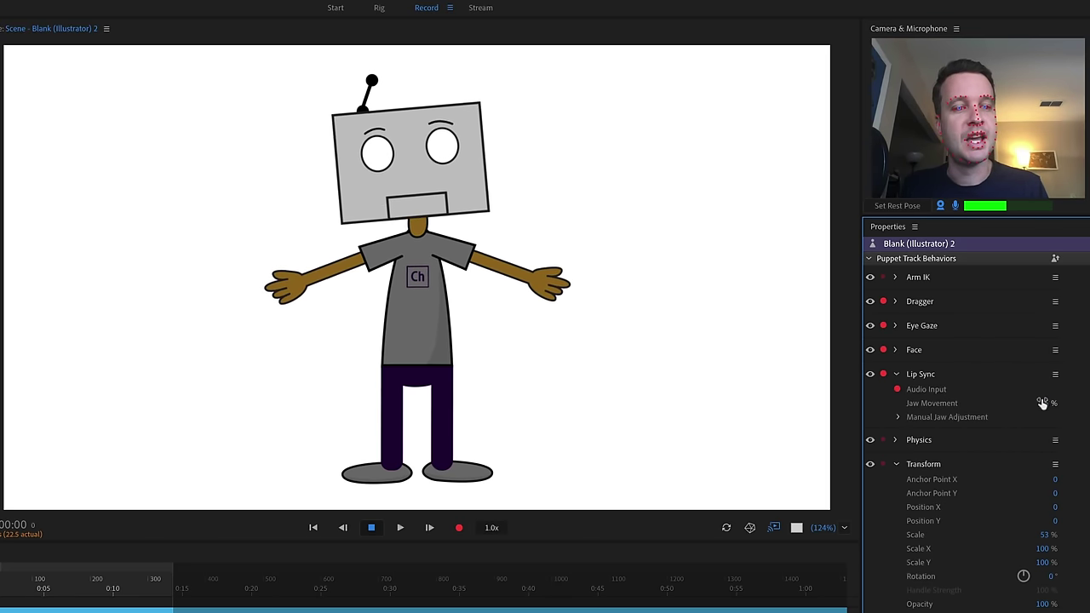
drag(1044, 403, 1046, 375)
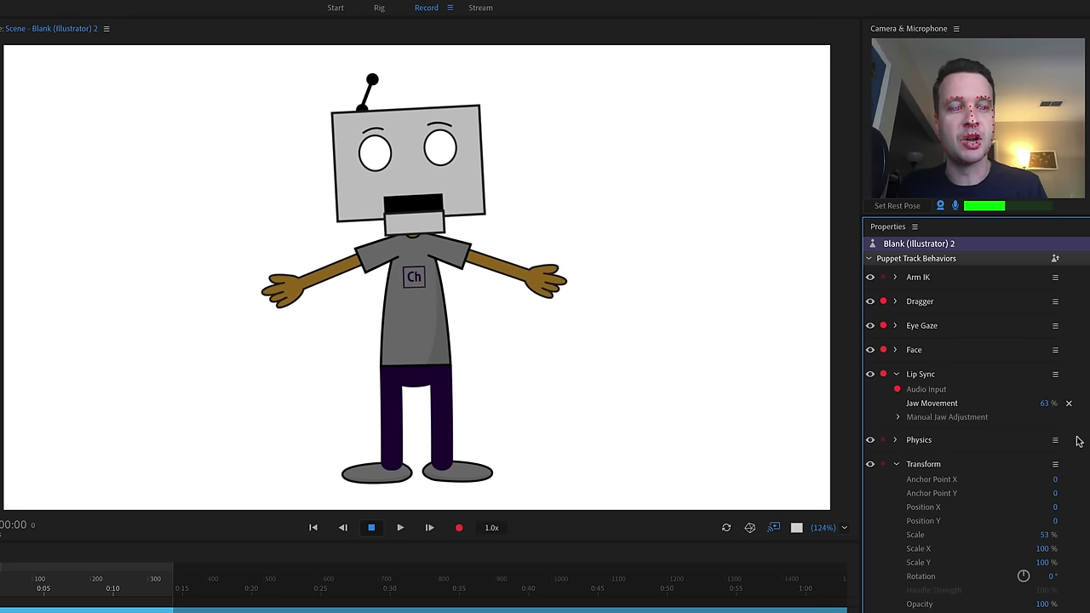
click(1068, 403)
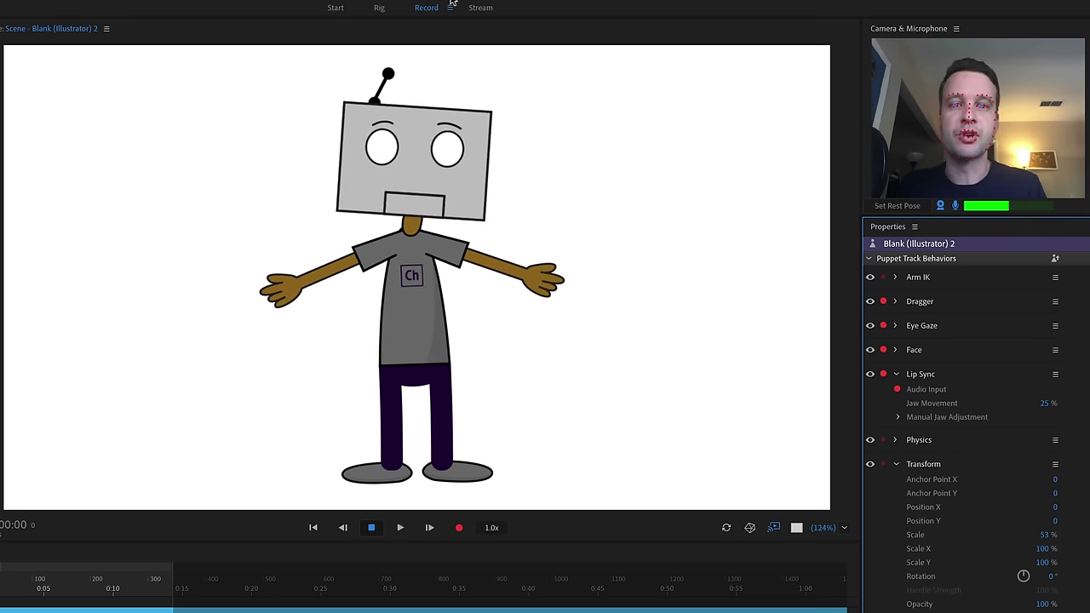
- Add the Nutcracker Jaw behavior to the jaw layer in the puppet rig
click(380, 10)
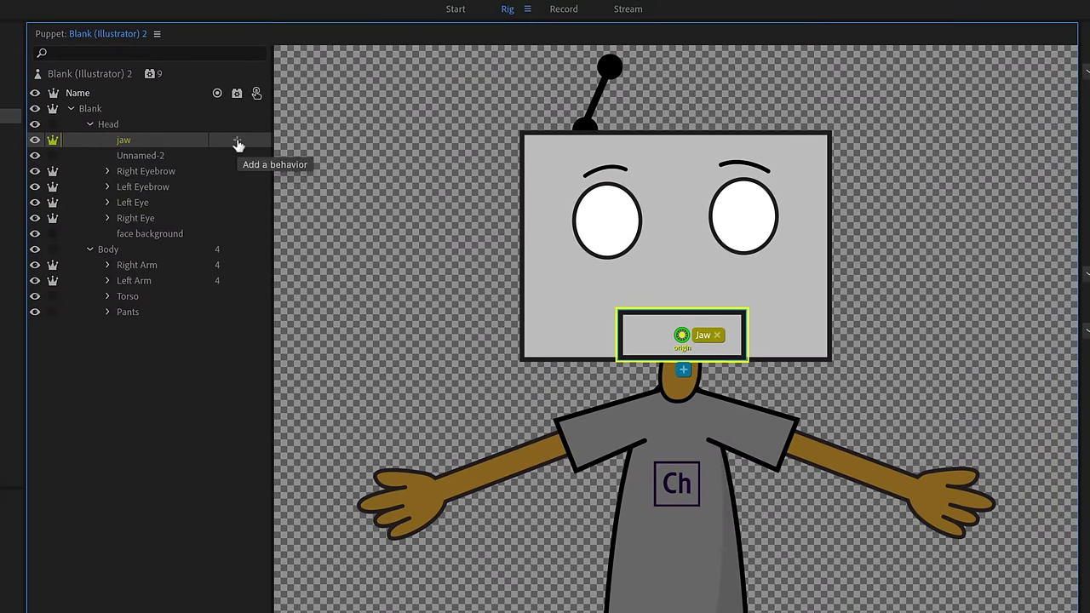
click(236, 142)
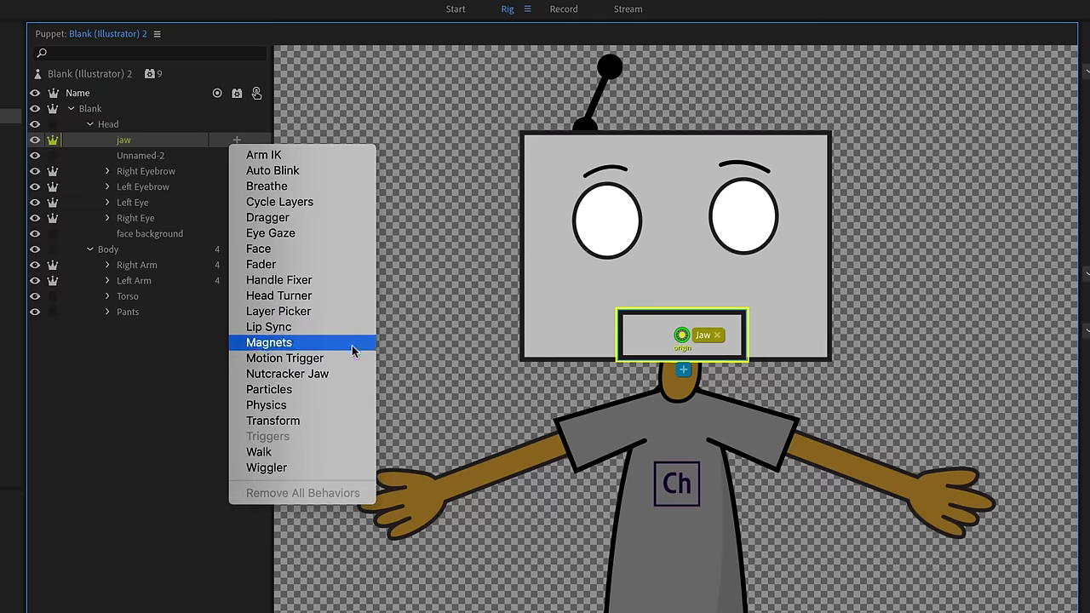
click(355, 375)
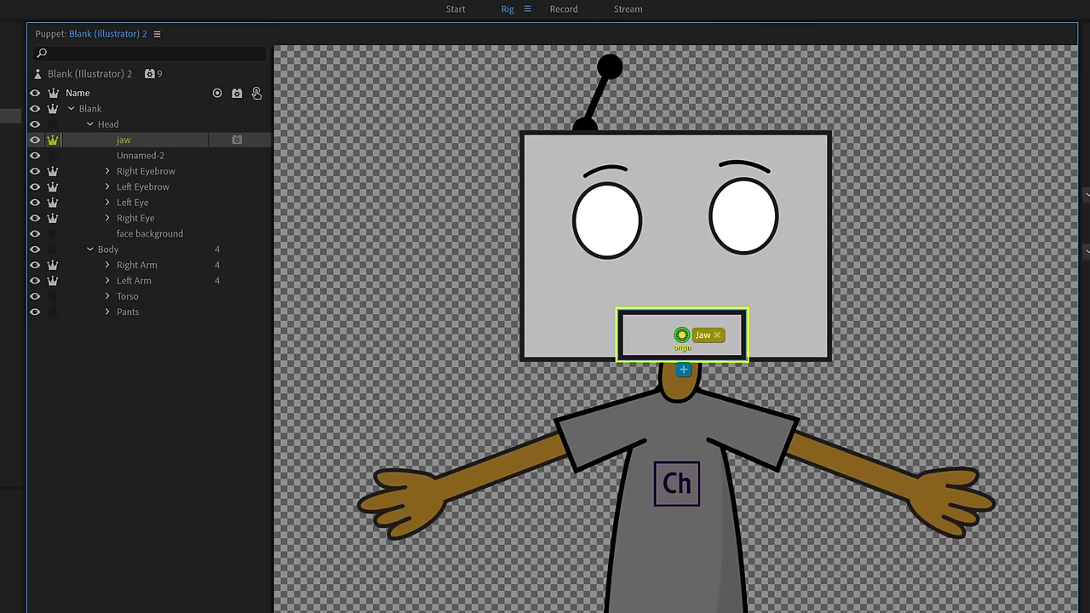
- Set the Lip Sync Jaw Movement to 0% in the recording scene and collapse the Lip Sync and Transform settings
click(564, 9)
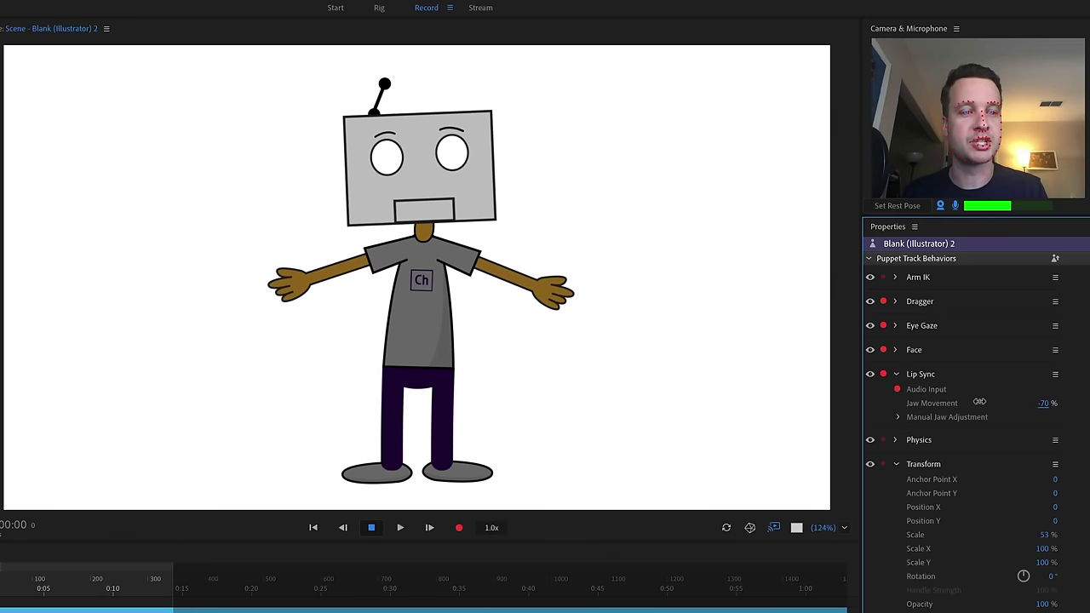
drag(1046, 406, 979, 401)
click(1045, 405)
text(0)
key(Return)
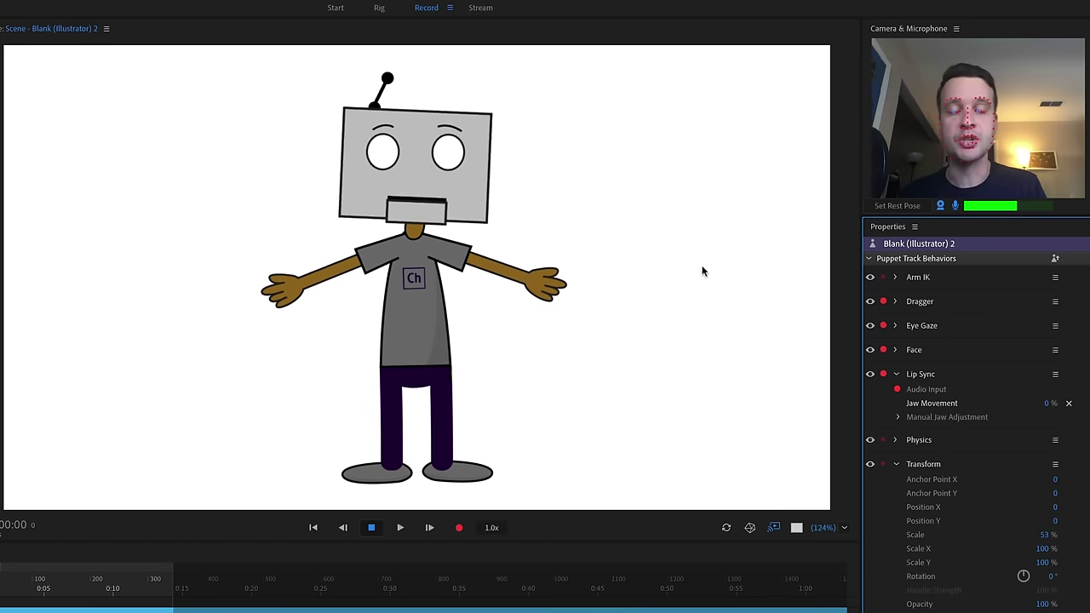
click(896, 374)
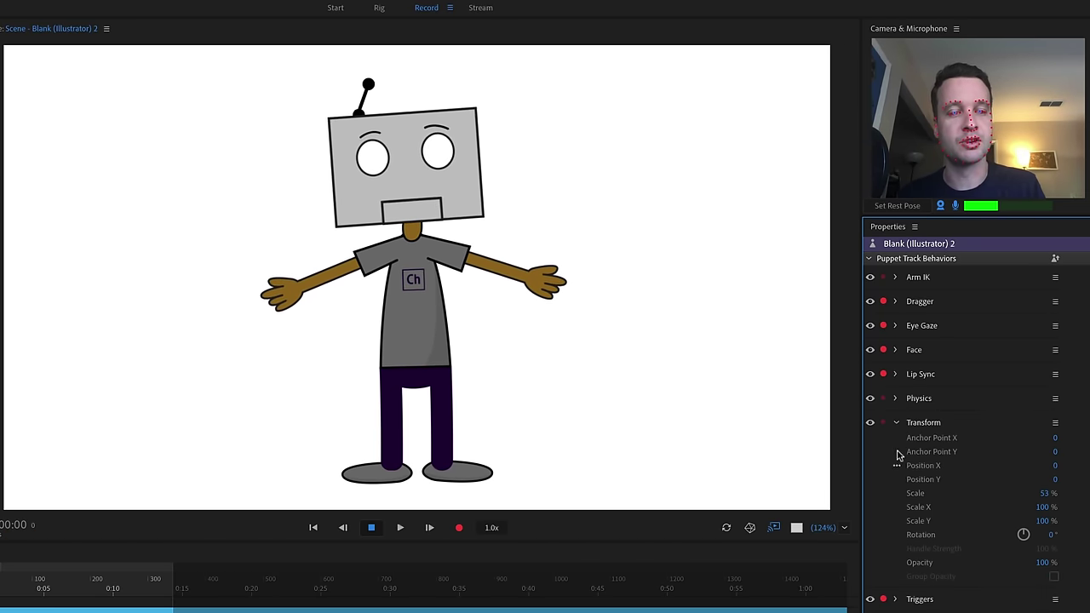
click(897, 423)
click(895, 471)
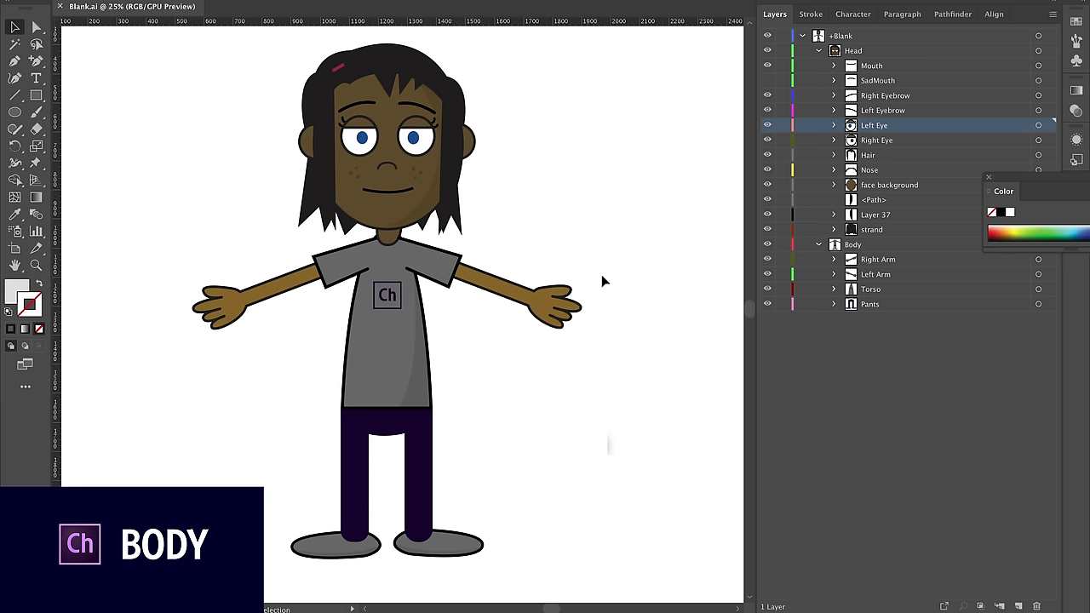
- Collapse the Head group in the dangling-hair character's Illustrator file and examine the layers inside Right Arm and Right Hand
click(819, 51)
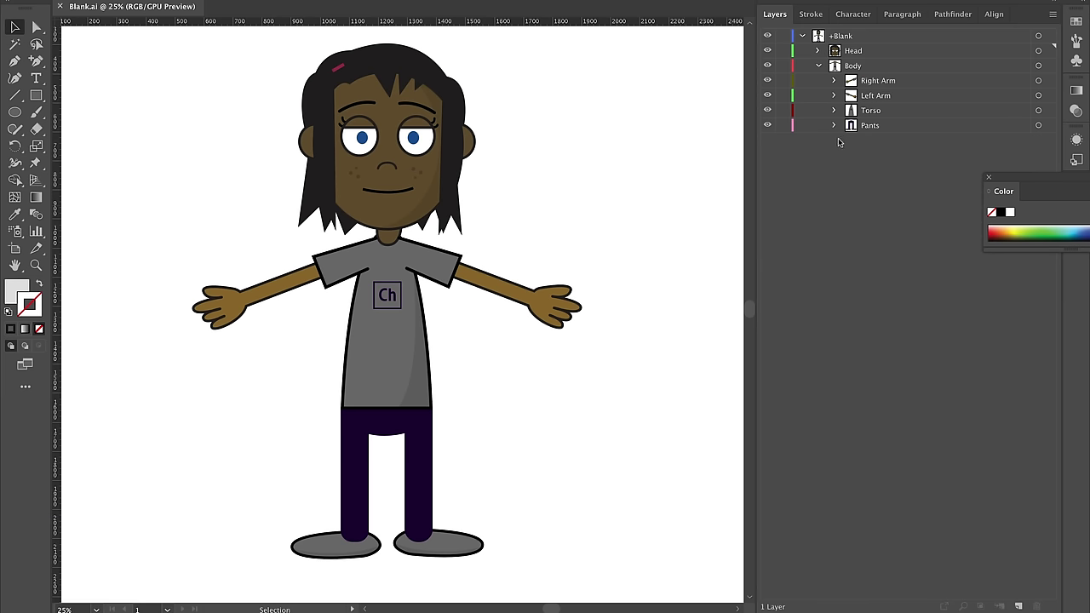
scroll(667, 335, right, 1)
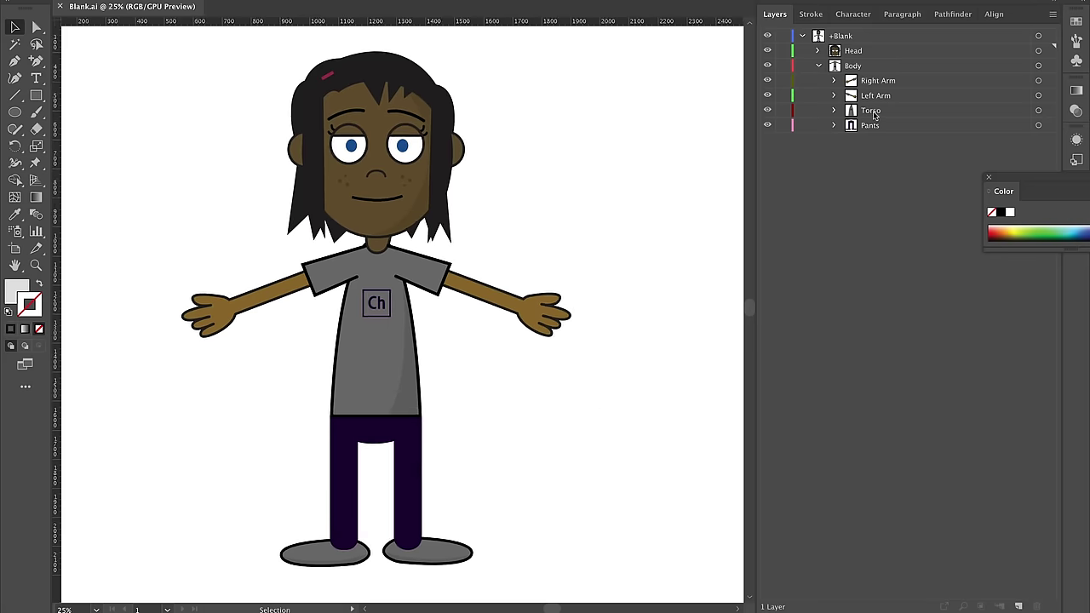
click(835, 80)
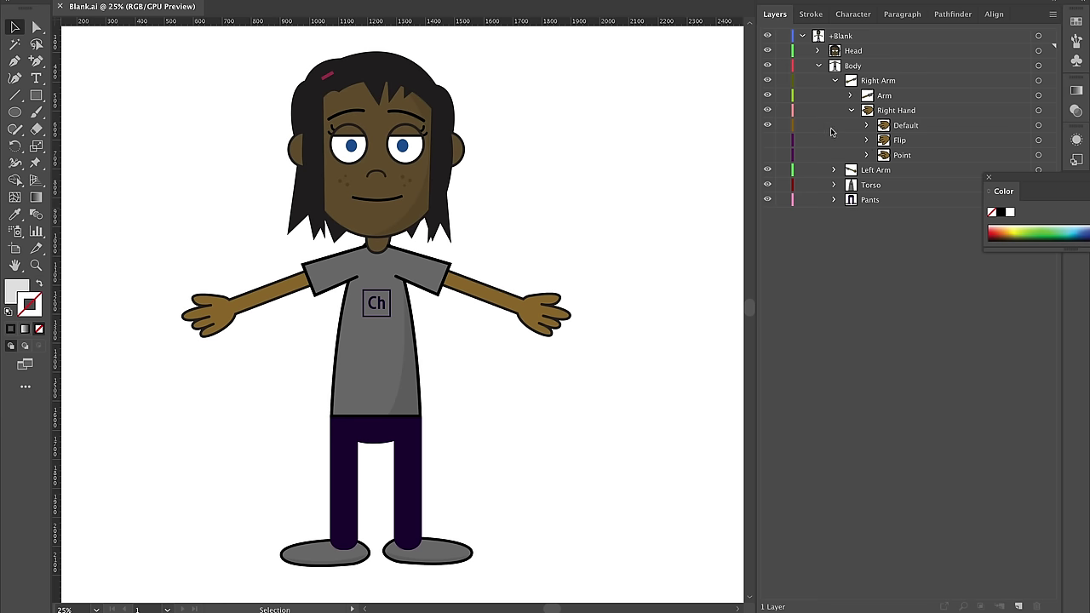
click(851, 110)
click(835, 80)
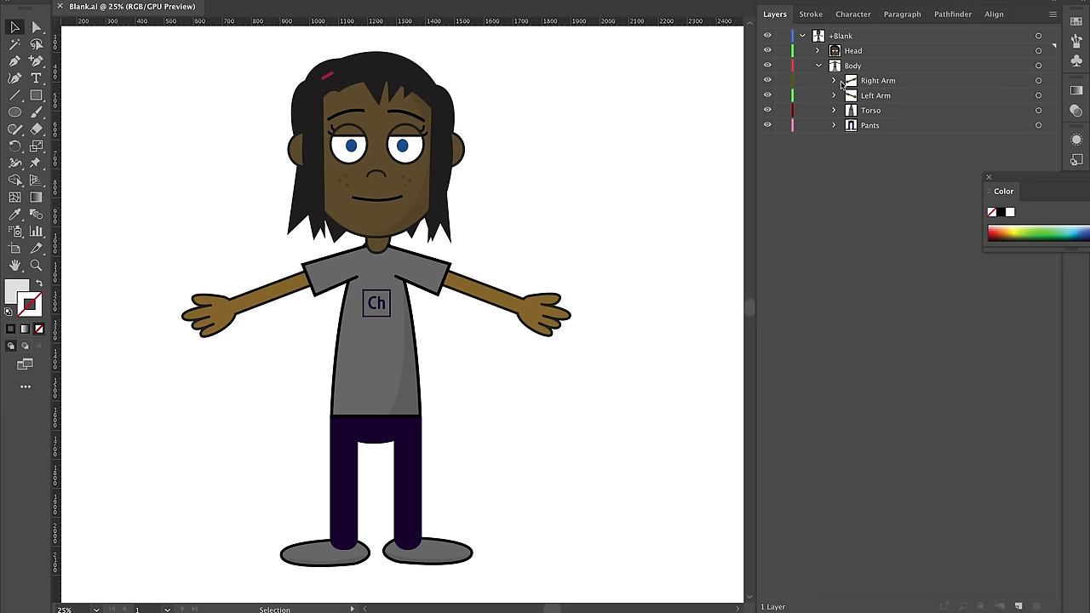
- Delete the shirt body, its shading, and the Ch logo from the Torso layer, keeping the neck
click(883, 113)
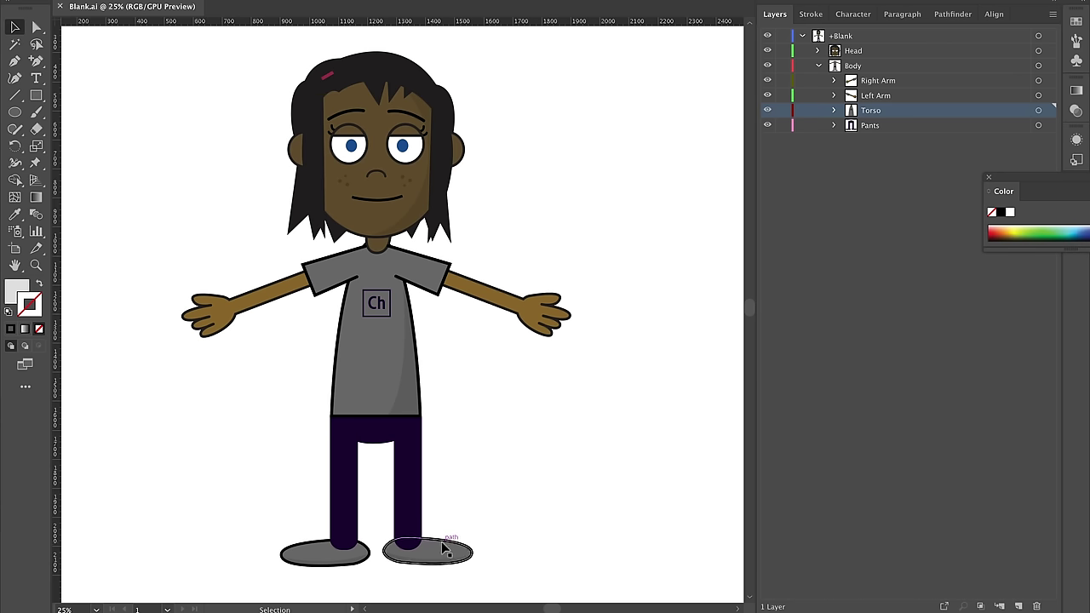
click(396, 377)
key(Delete)
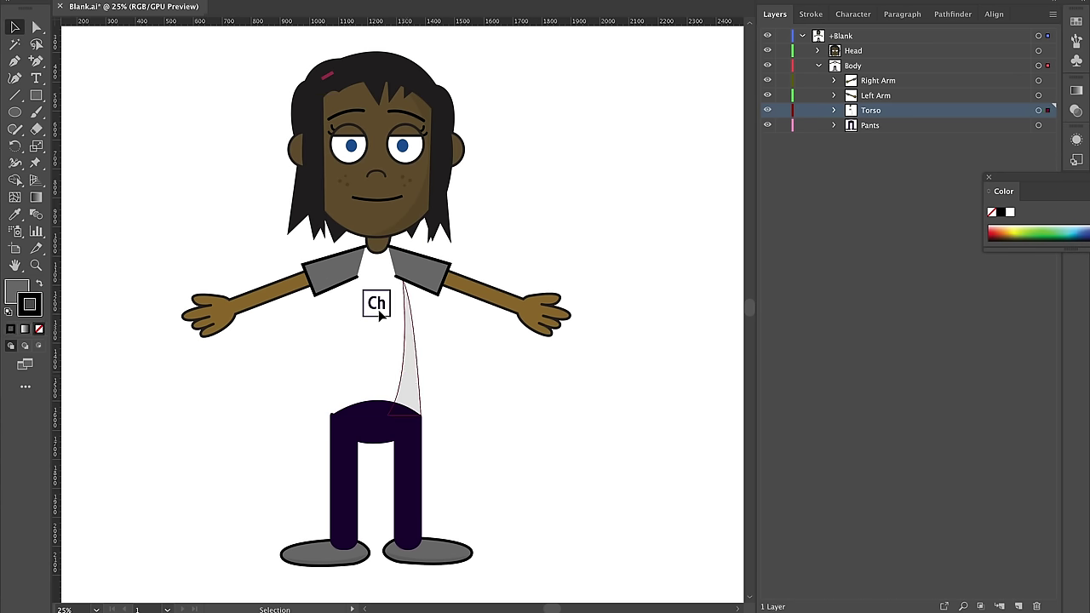
key(Delete)
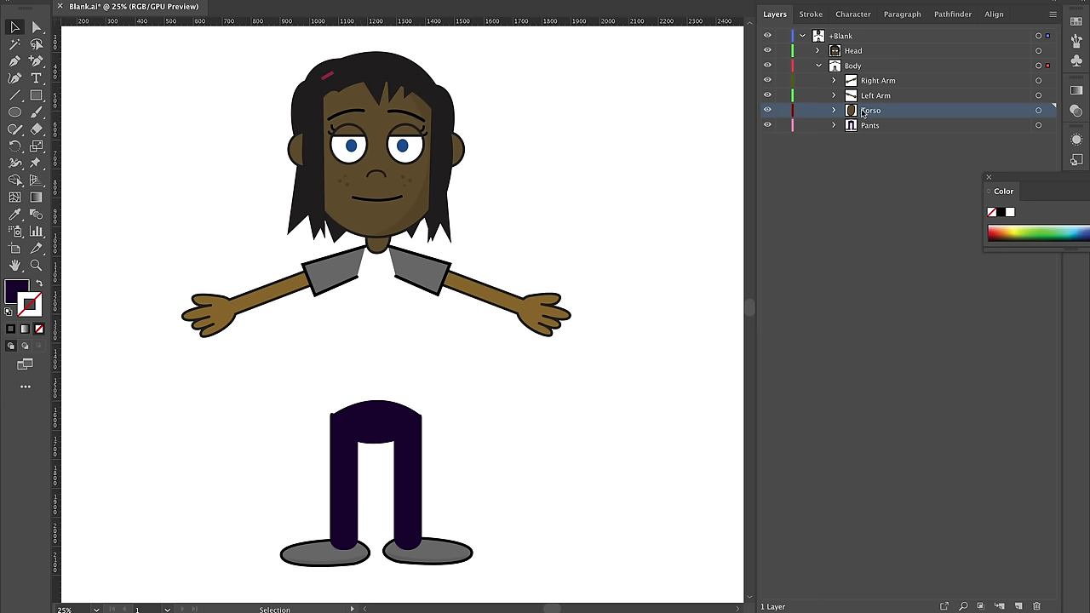
- Examine the neck shape in the Torso layer with the Head group hidden, and show the head again
click(379, 247)
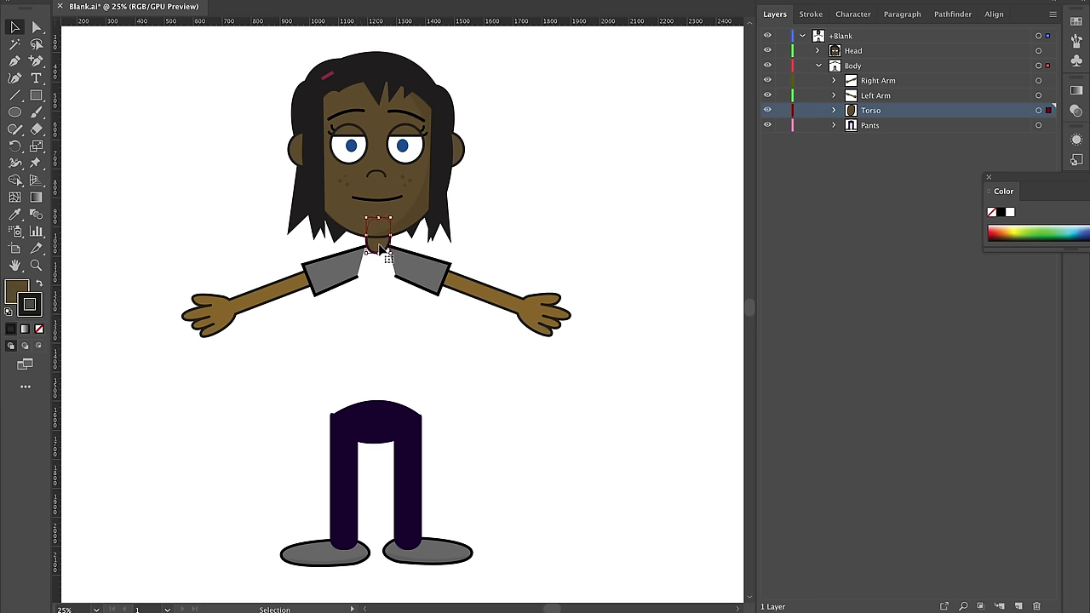
click(767, 51)
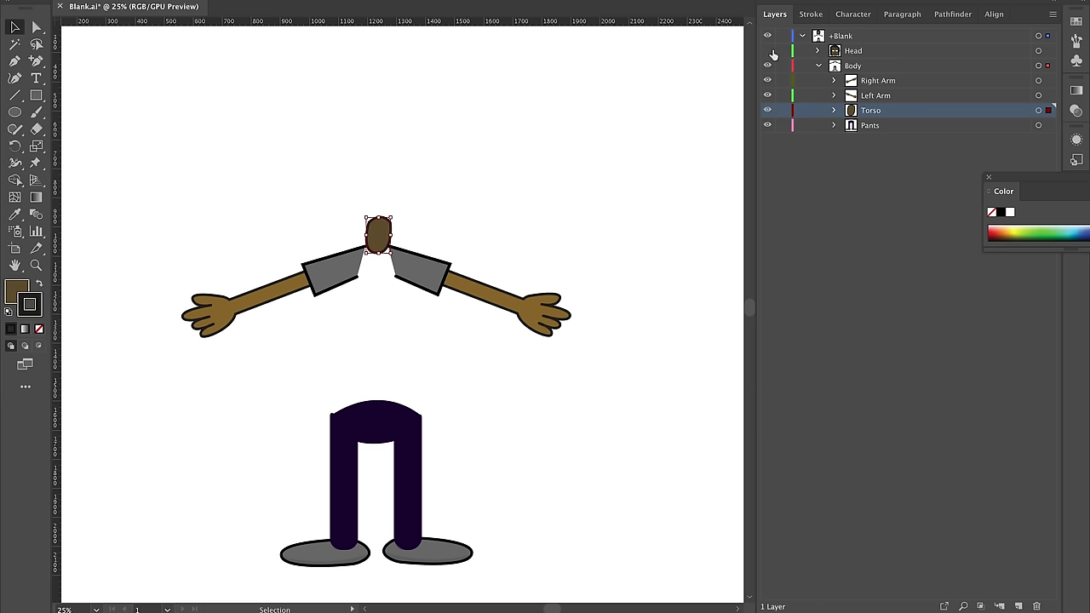
click(400, 228)
click(768, 52)
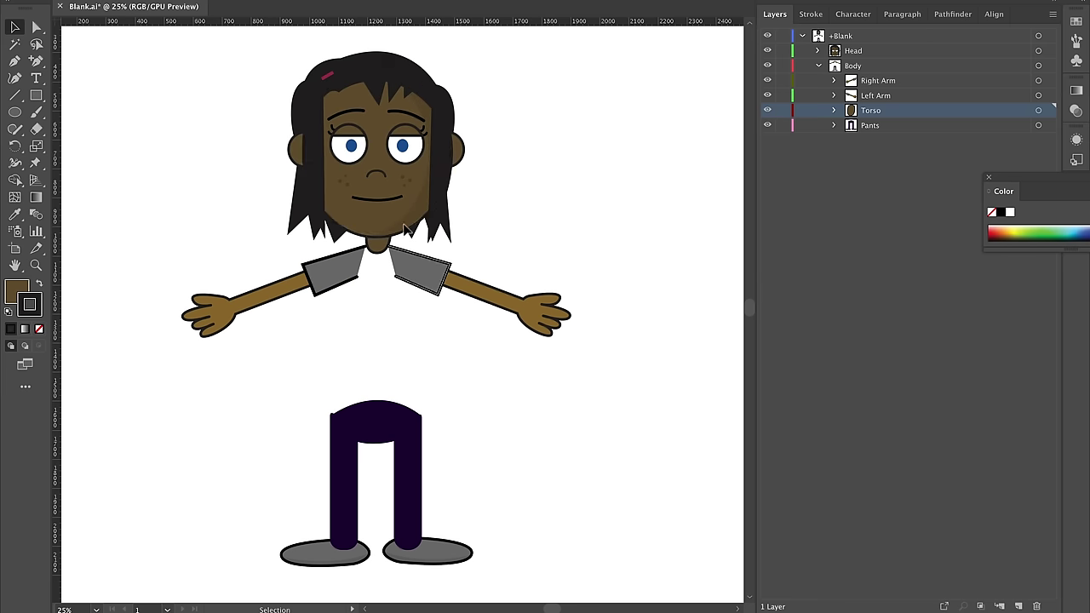
click(768, 51)
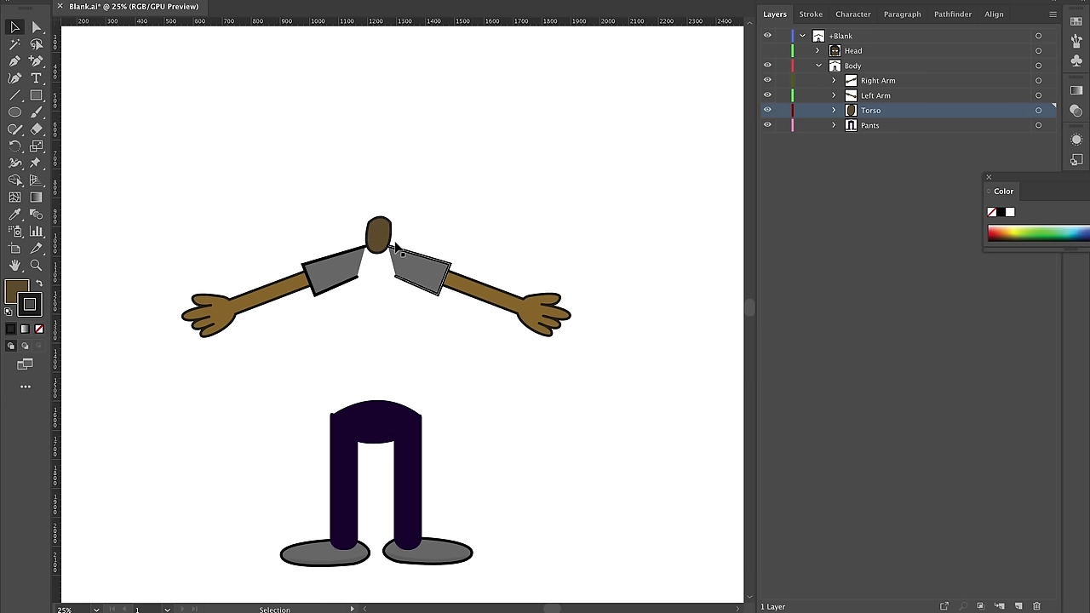
click(768, 51)
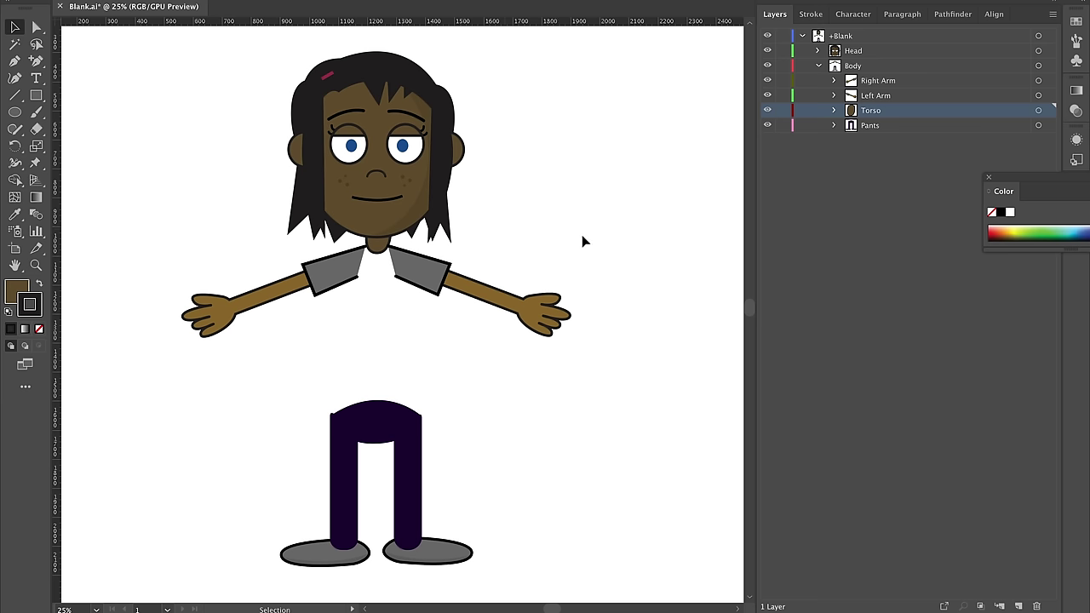
- Add a new sublayer inside Torso, place it beneath the neck artwork, and make it the active layer
click(1000, 606)
drag(907, 142, 900, 119)
click(894, 145)
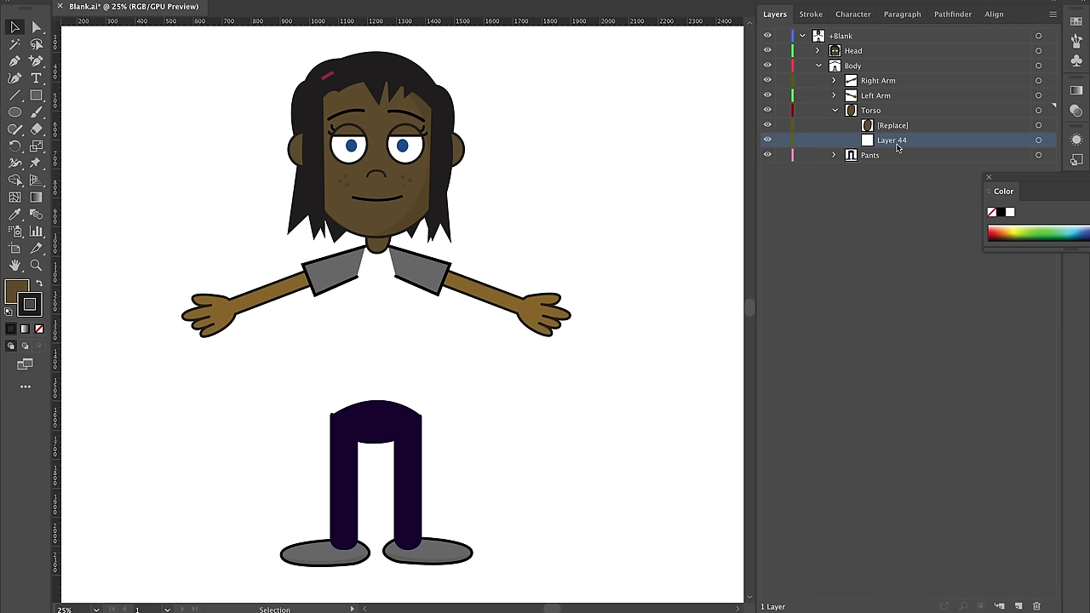
- Set the Pen tool's fill color to purple, #8d4ba3
click(15, 60)
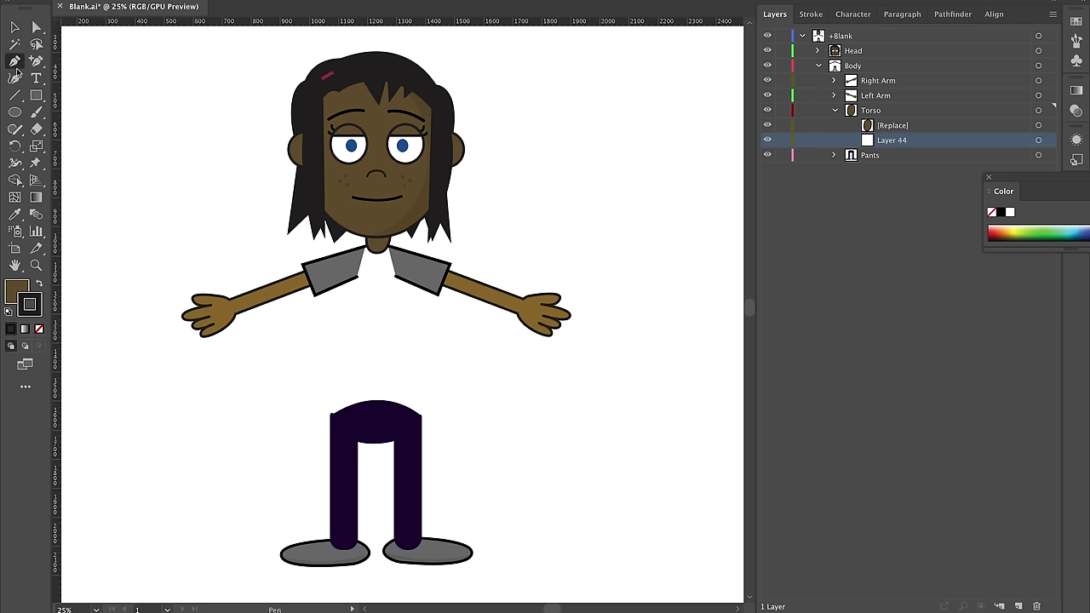
double_click(16, 291)
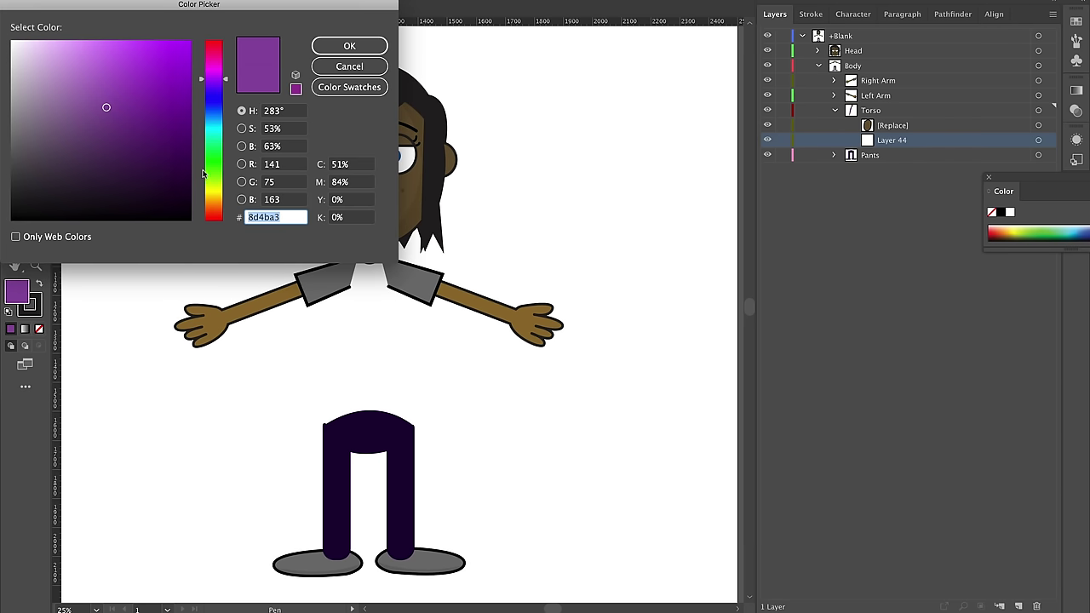
click(381, 45)
- Draw a closed purple torso with the Pen tool, curving from the neck past the shoulders down to the waist of the pants
scroll(401, 297, down, 2)
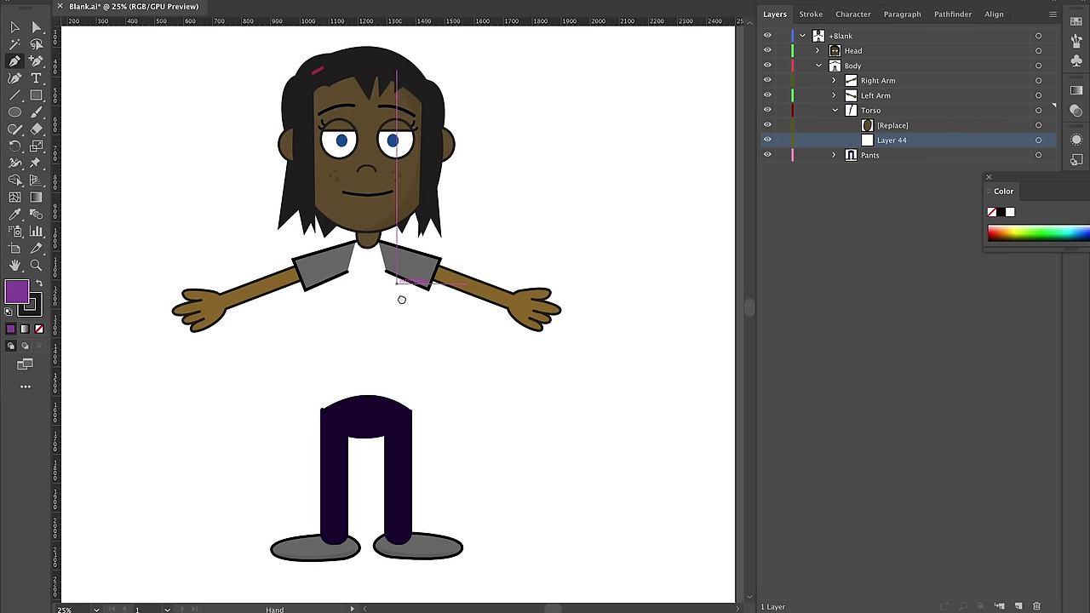
click(378, 226)
drag(326, 321, 329, 330)
mouse_move(336, 409)
mouse_down()
mouse_move(327, 433)
mouse_move(330, 421)
mouse_up()
click(330, 394)
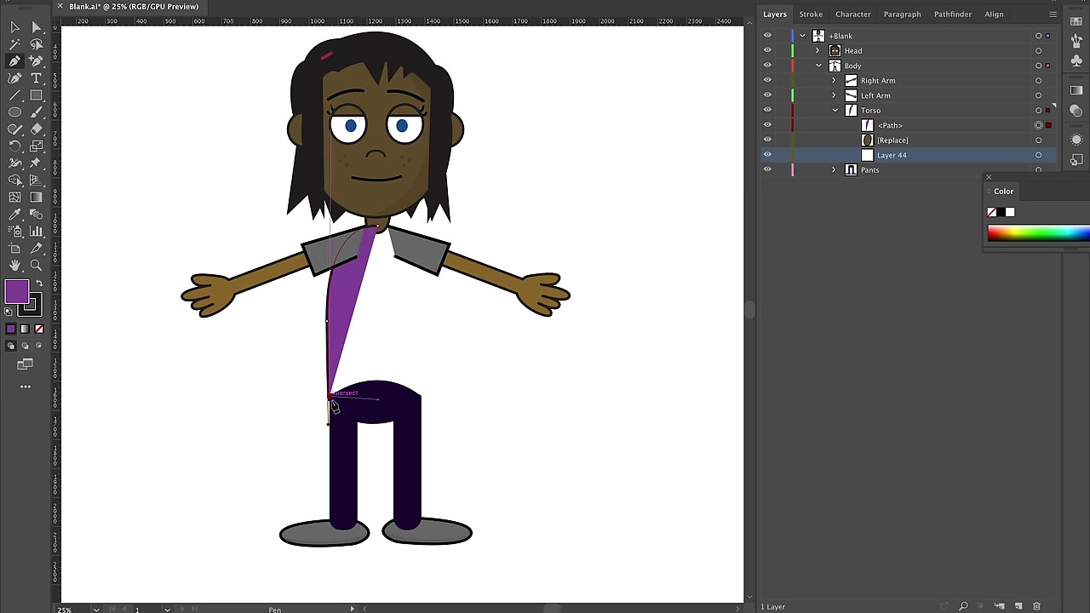
click(420, 396)
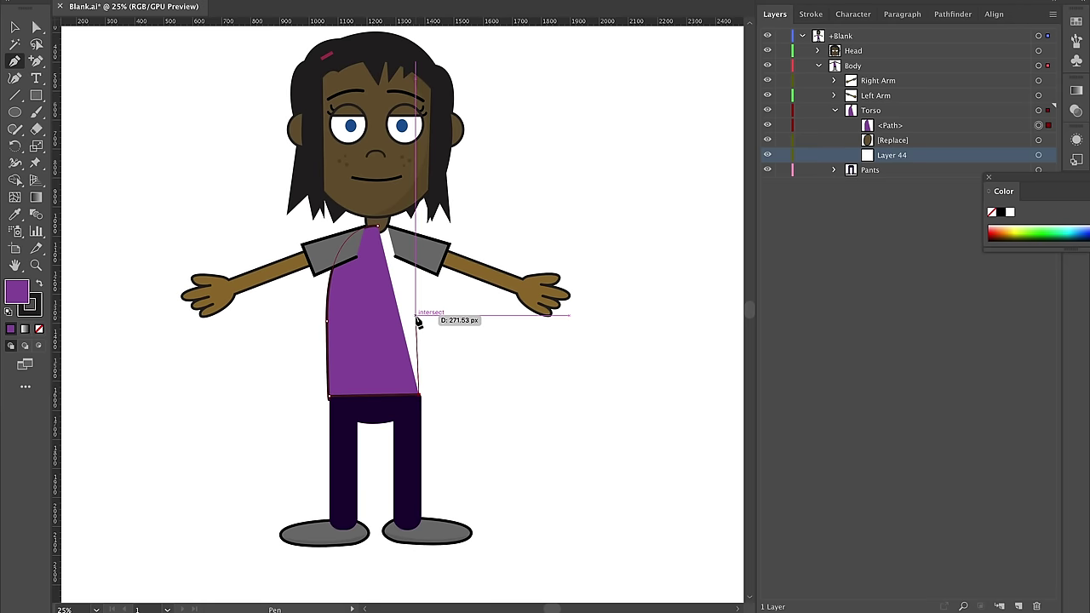
click(417, 313)
drag(377, 233, 340, 236)
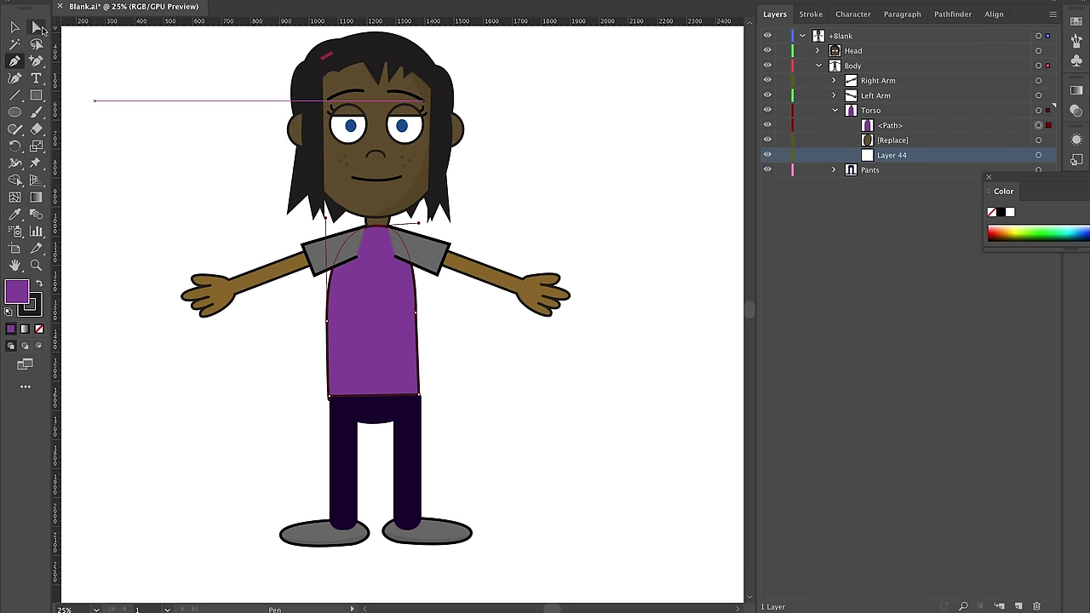
- Refine the torso's sides by nudging its mid-side anchor points inward with Direct Selection, and save the file
click(35, 28)
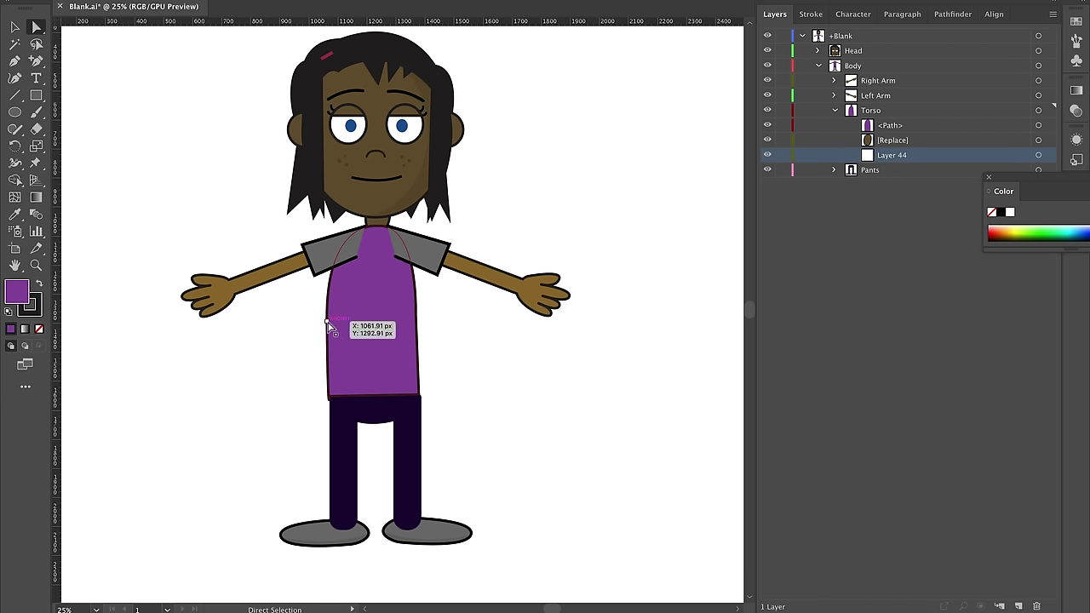
drag(331, 324, 335, 322)
click(418, 313)
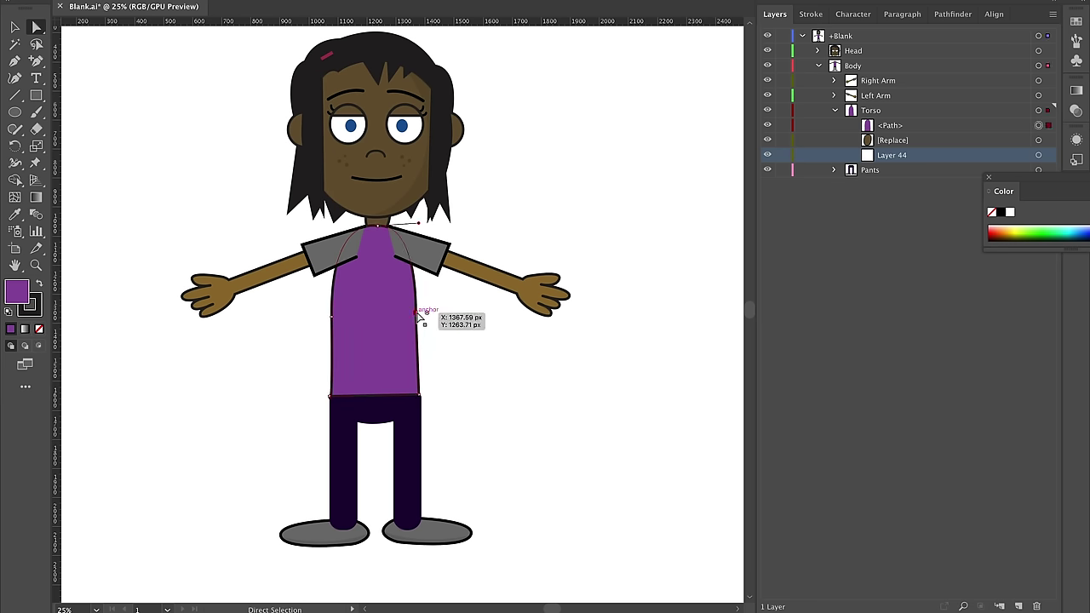
drag(417, 313, 413, 314)
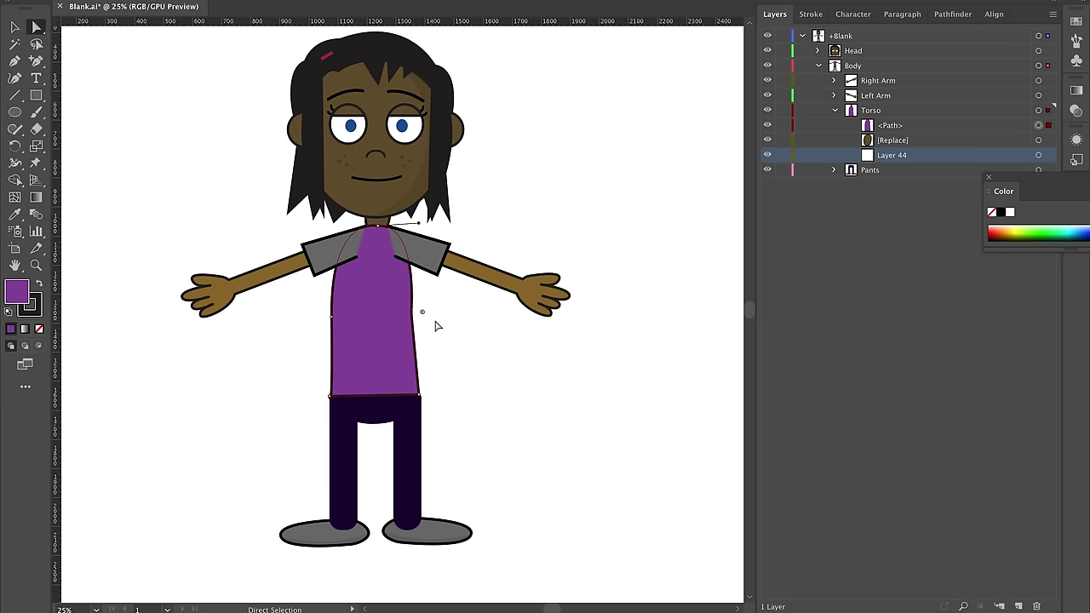
click(454, 332)
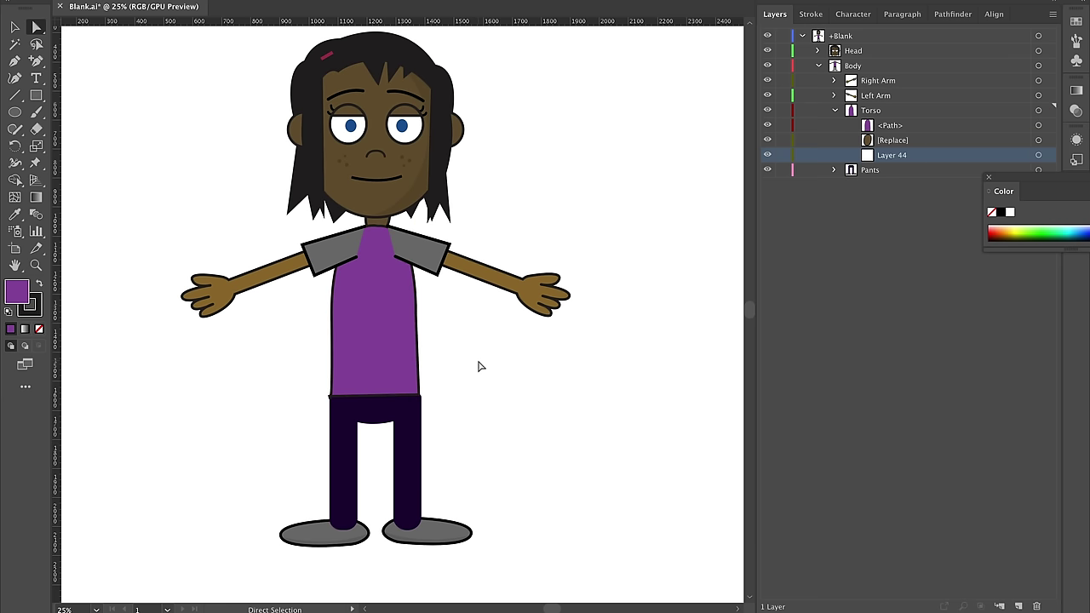
key(super+s)
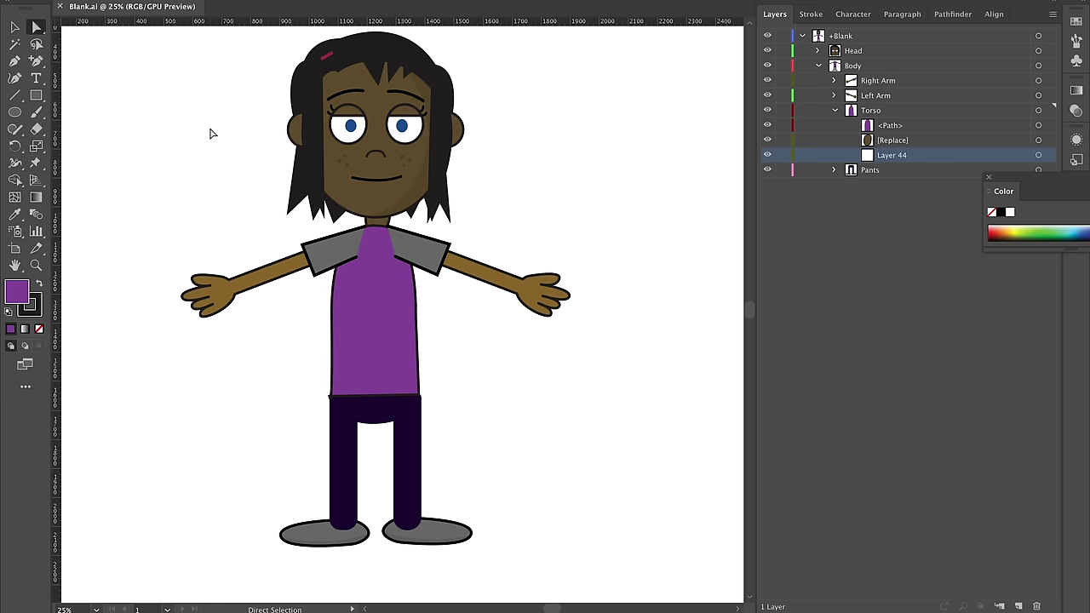
- Recolor both gray shirt sleeves by sampling the torso's purple with the Eyedropper
click(14, 27)
click(326, 242)
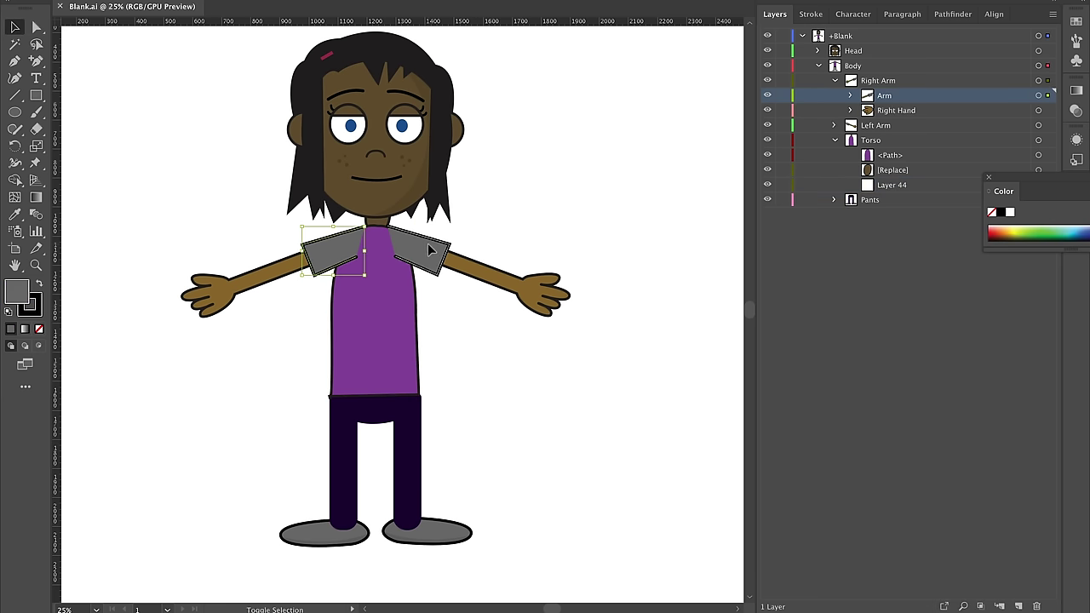
shift+click(433, 245)
click(14, 214)
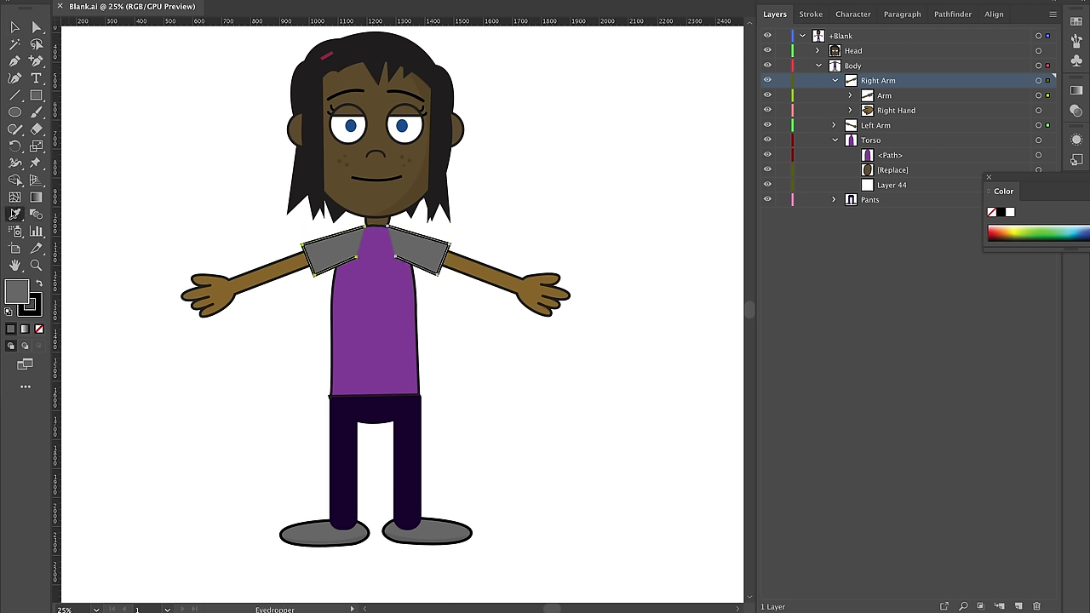
click(402, 315)
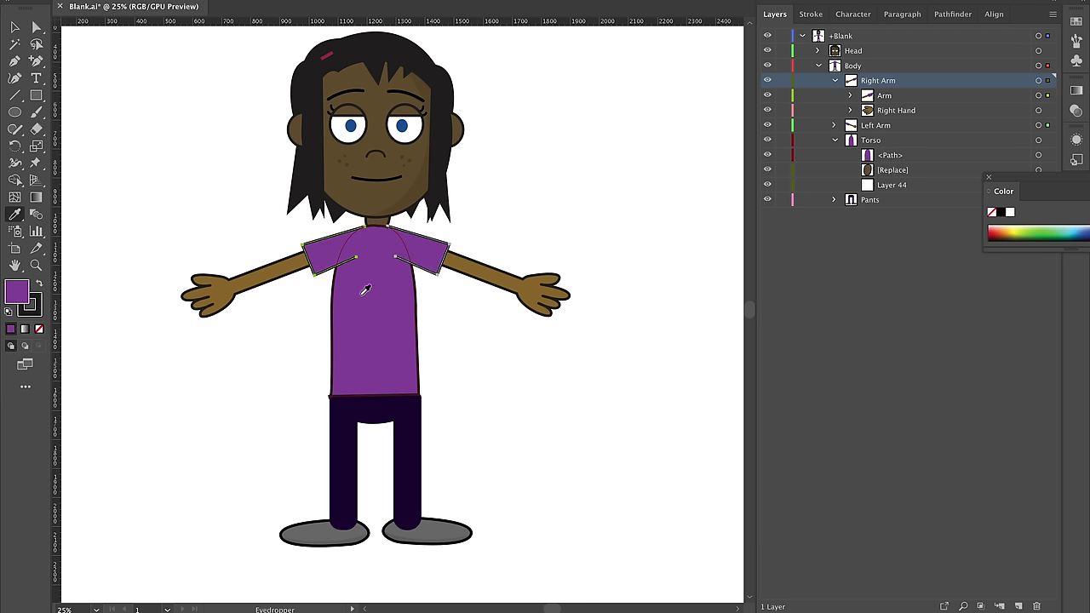
key(v)
click(238, 165)
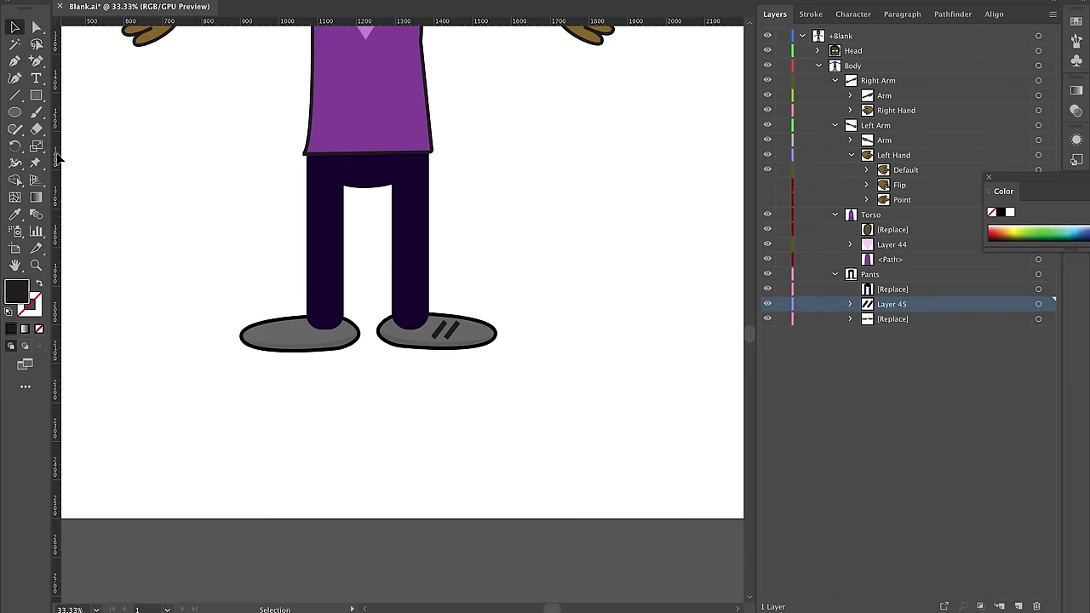
- Add two small slanted dark rectangles to the plain shoe as stripes, mirroring those on the other shoe
click(36, 96)
drag(294, 329, 324, 350)
key(v)
click(324, 360)
click(298, 334)
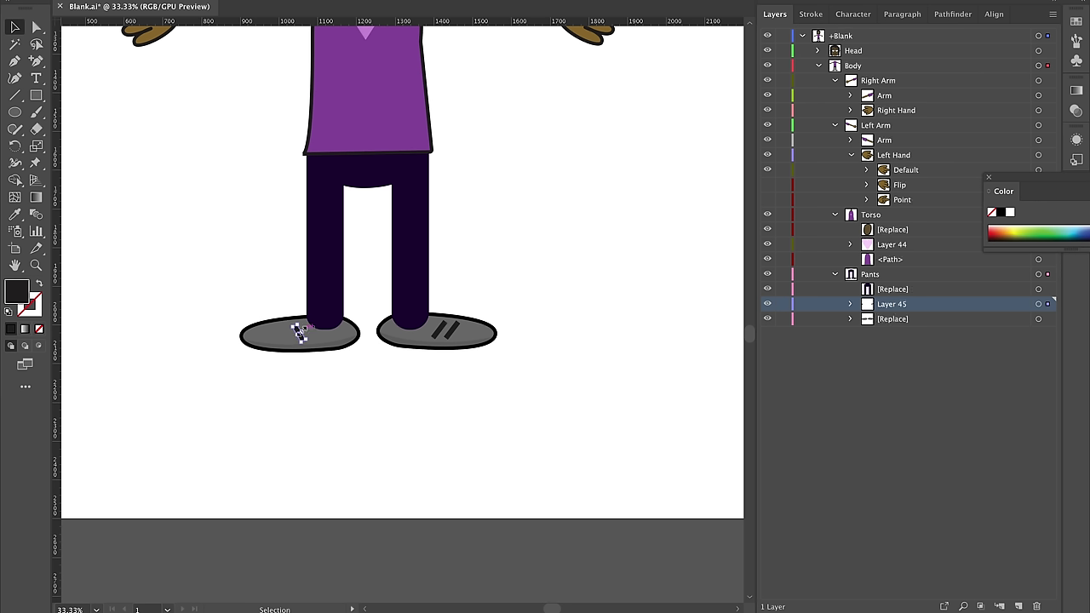
key(a)
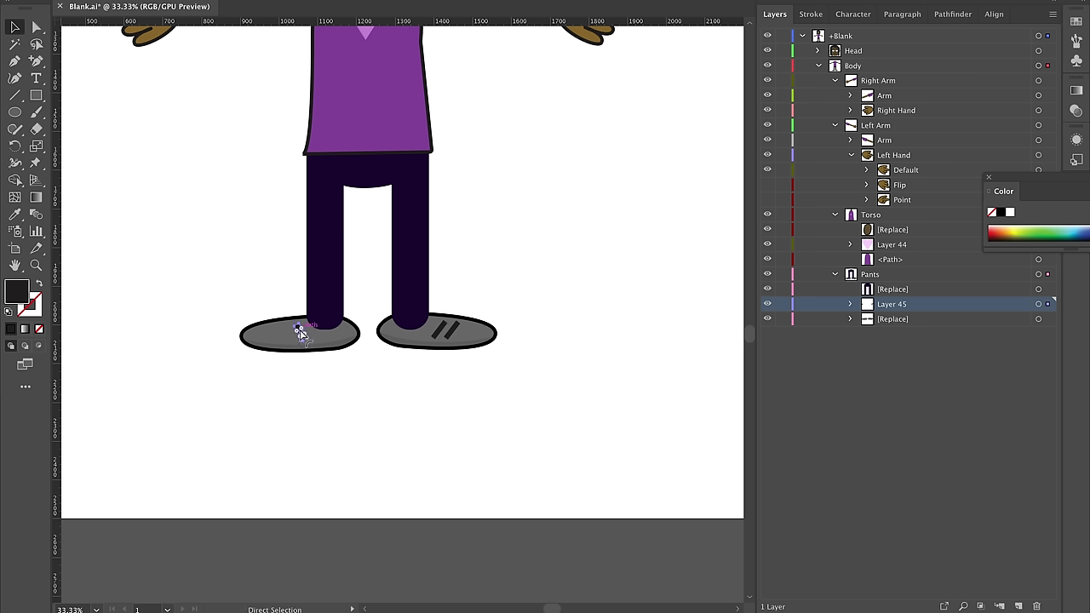
key(v)
click(306, 337)
double_click(334, 339)
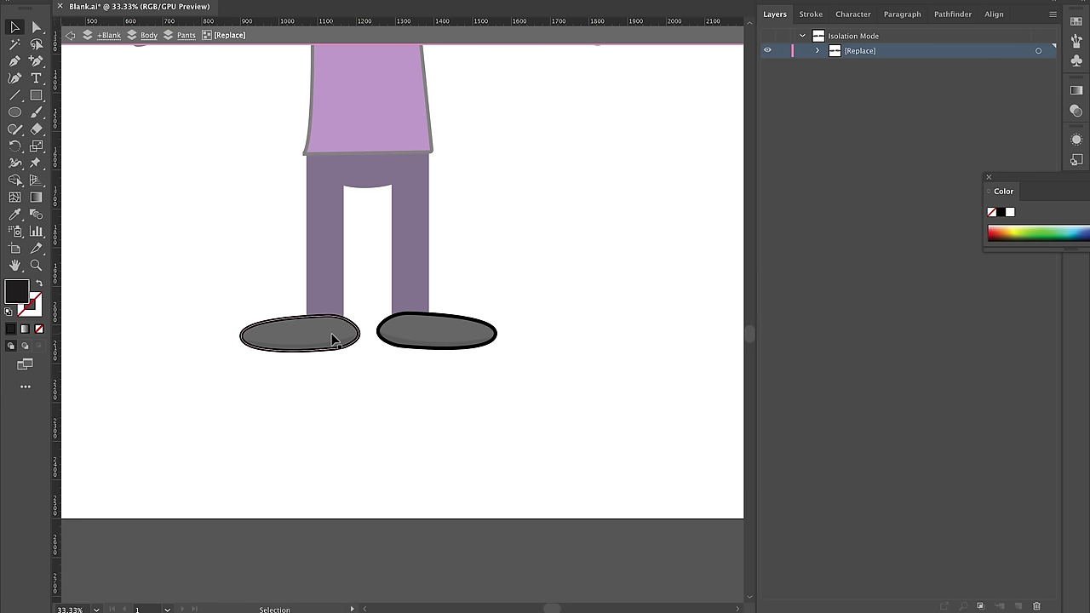
click(433, 333)
shift+click(307, 332)
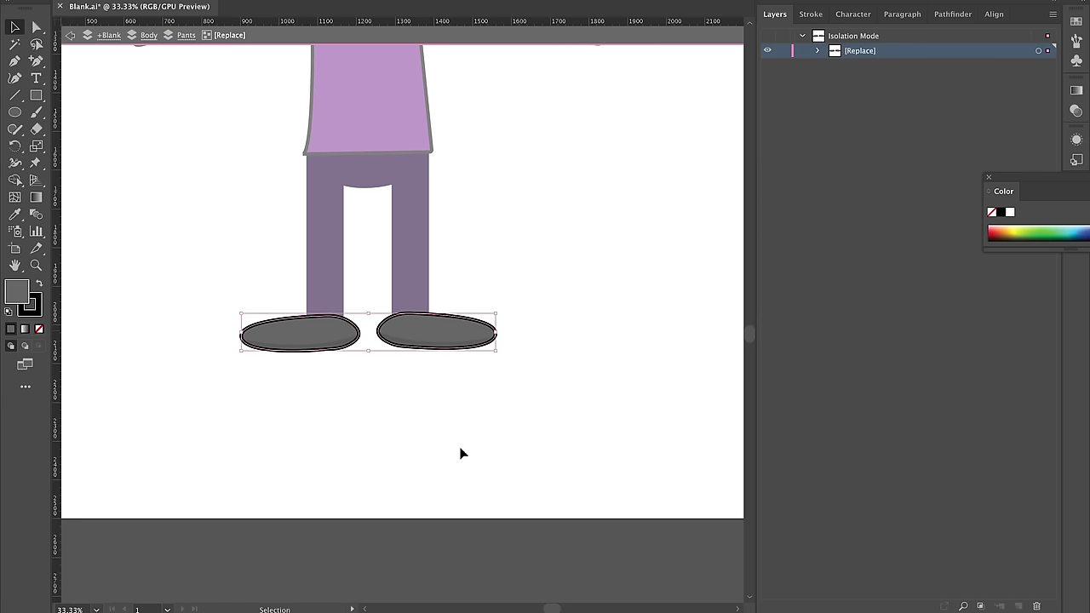
double_click(474, 455)
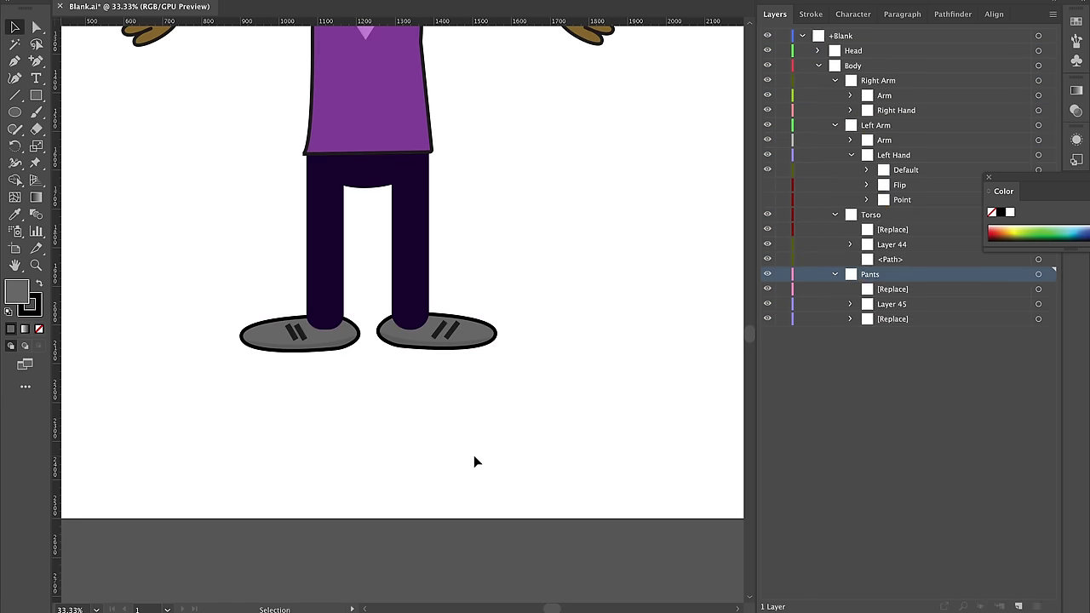
- Isolate the shoe artwork, change the fill of both shoes to dark purple, and leave isolation mode
click(474, 334)
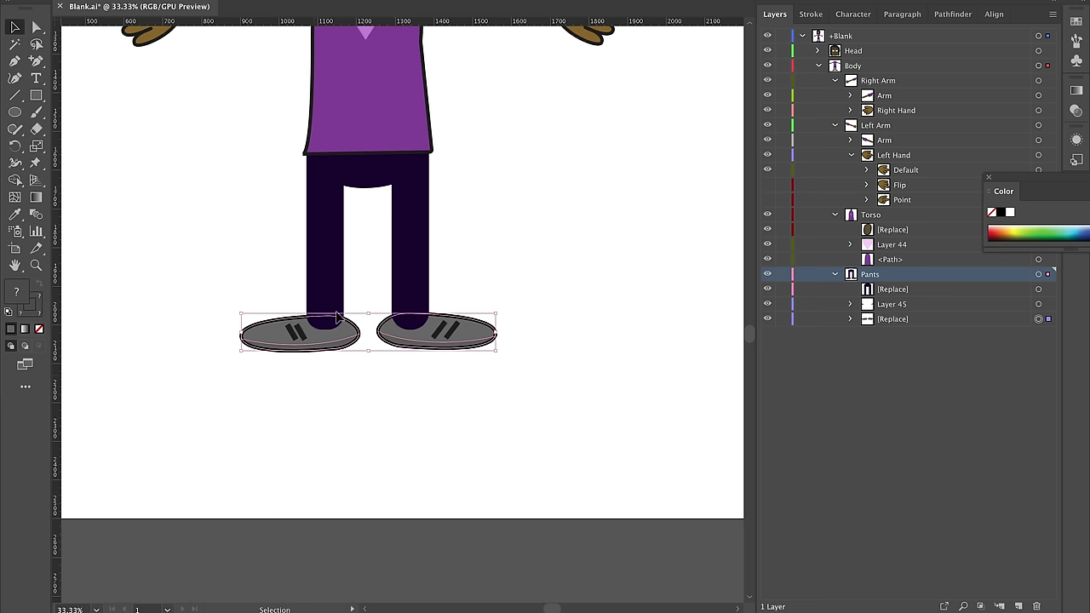
double_click(469, 336)
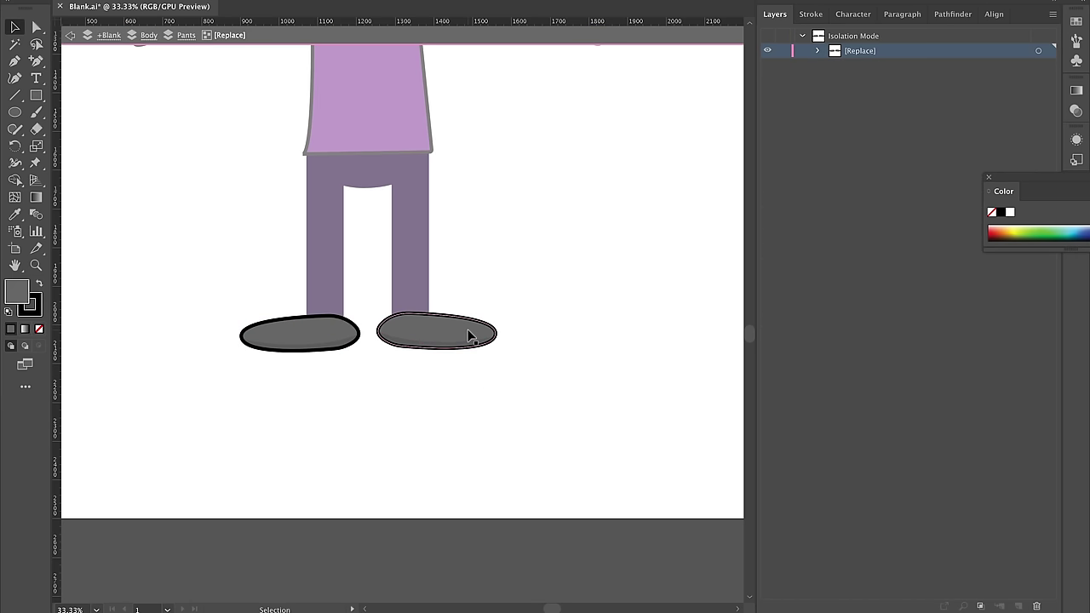
click(469, 336)
shift+click(333, 333)
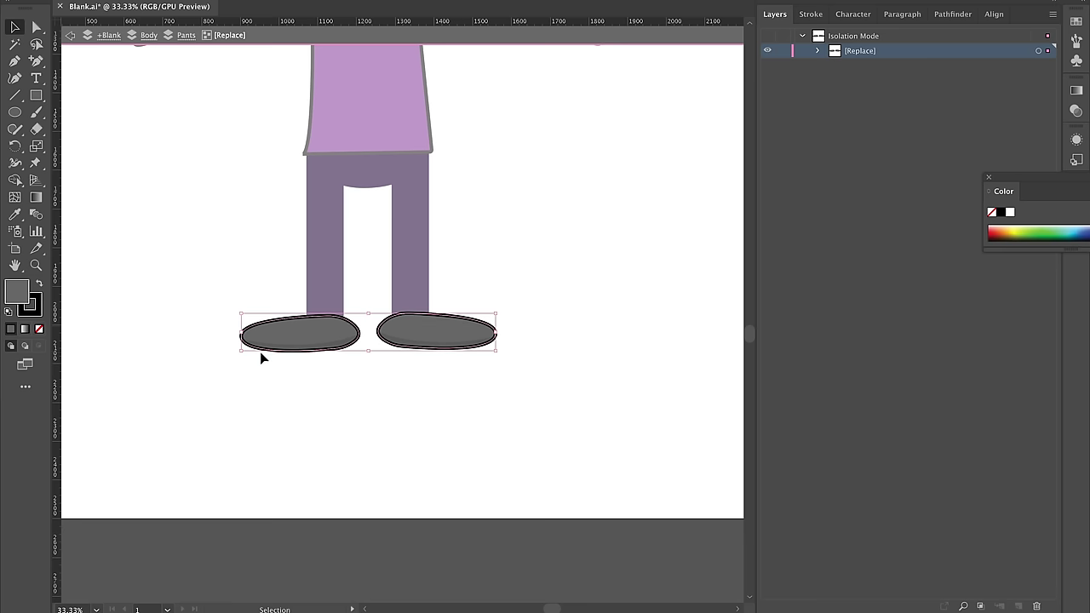
double_click(24, 294)
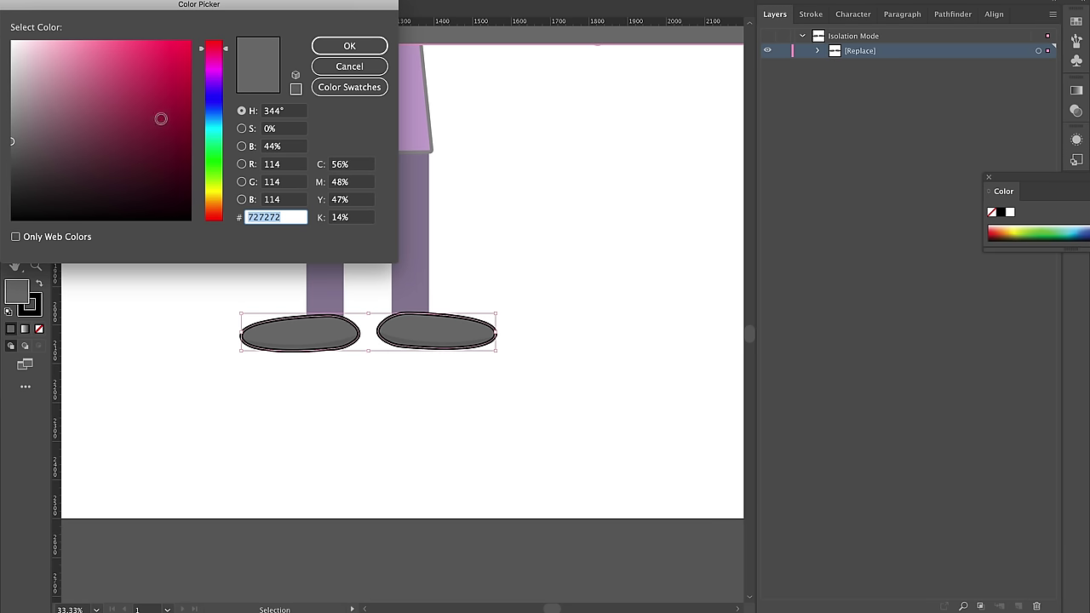
click(211, 80)
drag(211, 80, 212, 75)
drag(130, 99, 130, 133)
click(345, 46)
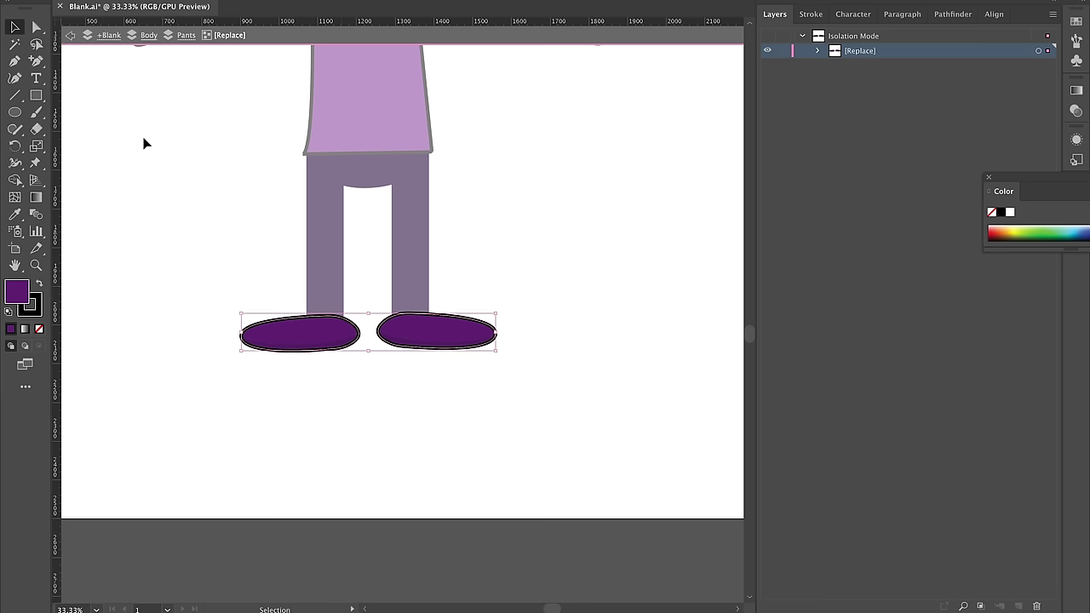
double_click(180, 190)
scroll(553, 315, up, 4)
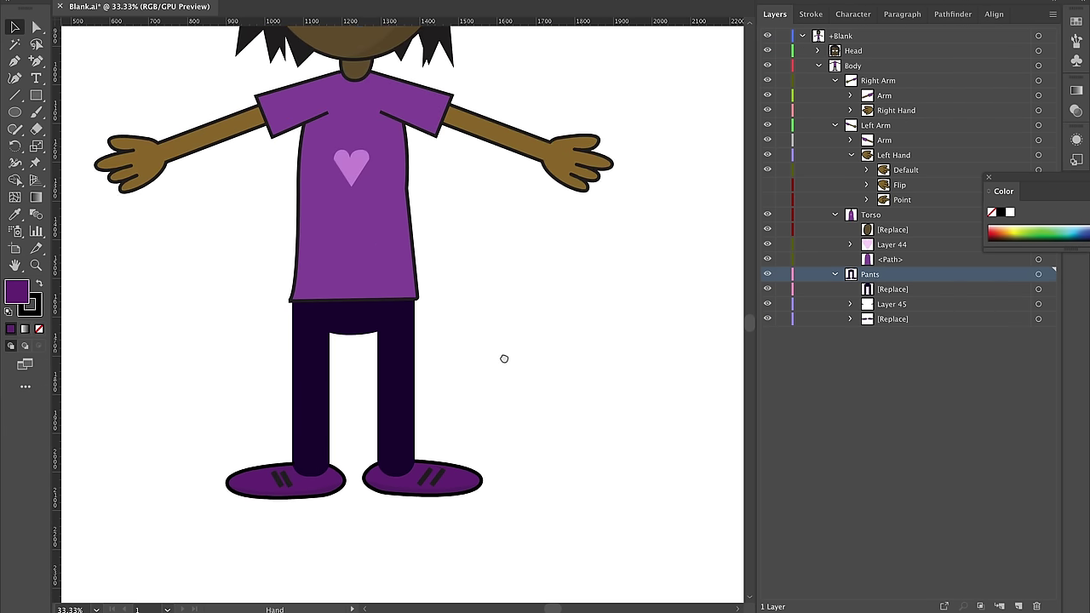
drag(503, 358, 503, 368)
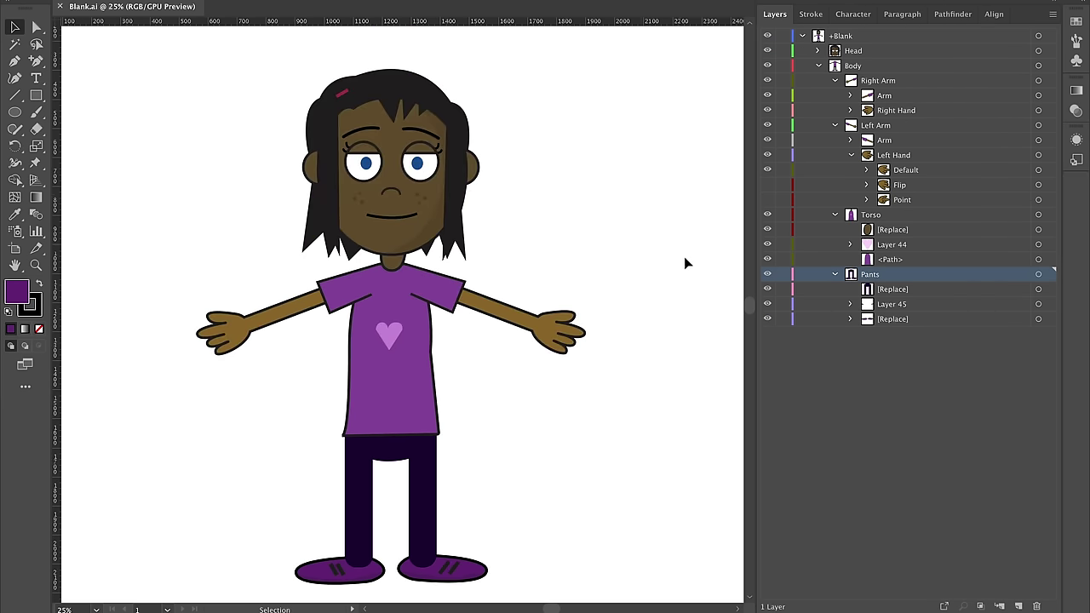
- Collapse the Torso, Pants and Right Arm layers, and expand the Arm sublayer inside Left Arm with its hand in view
click(834, 216)
click(835, 230)
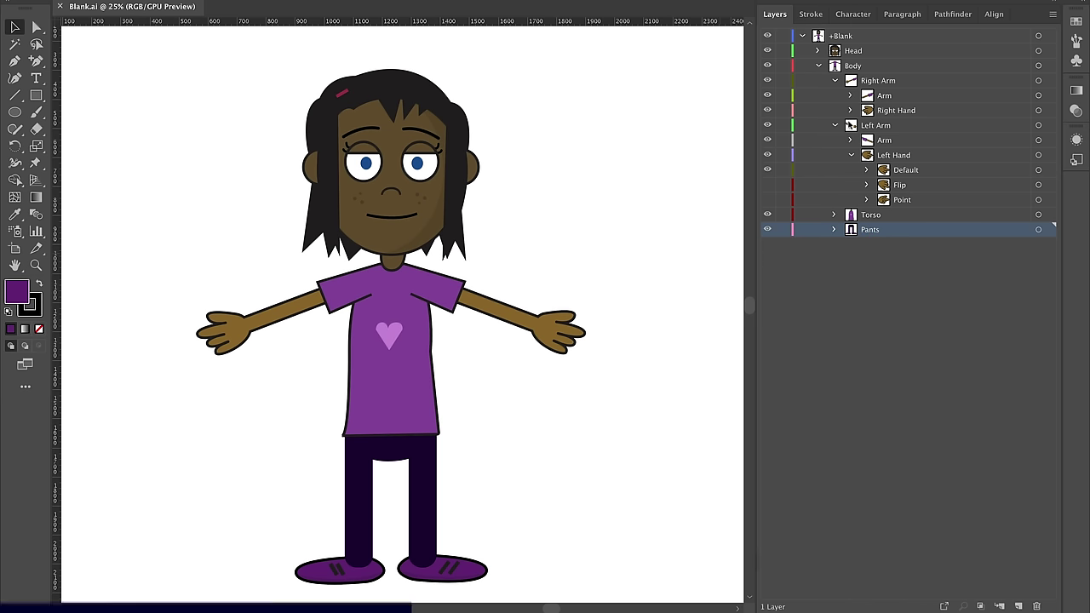
click(849, 109)
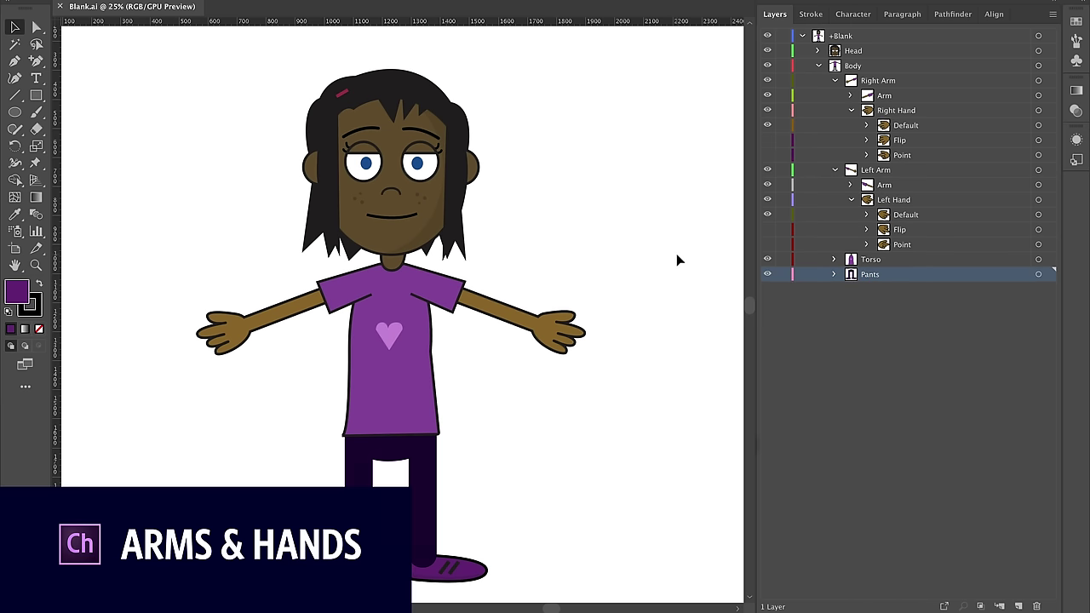
scroll(498, 348, up, 3)
drag(505, 375, 608, 423)
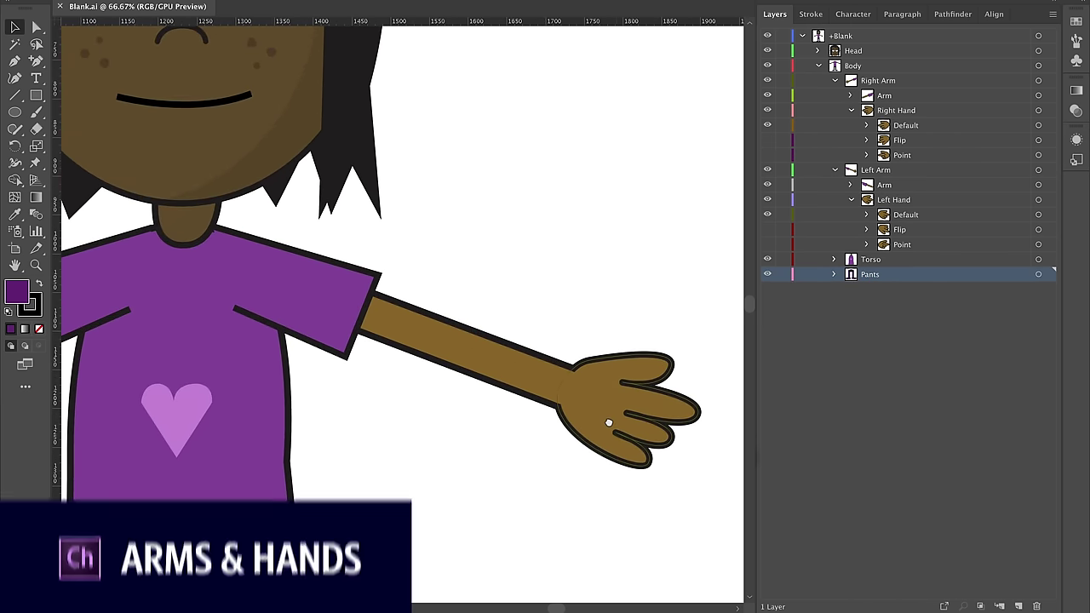
click(833, 80)
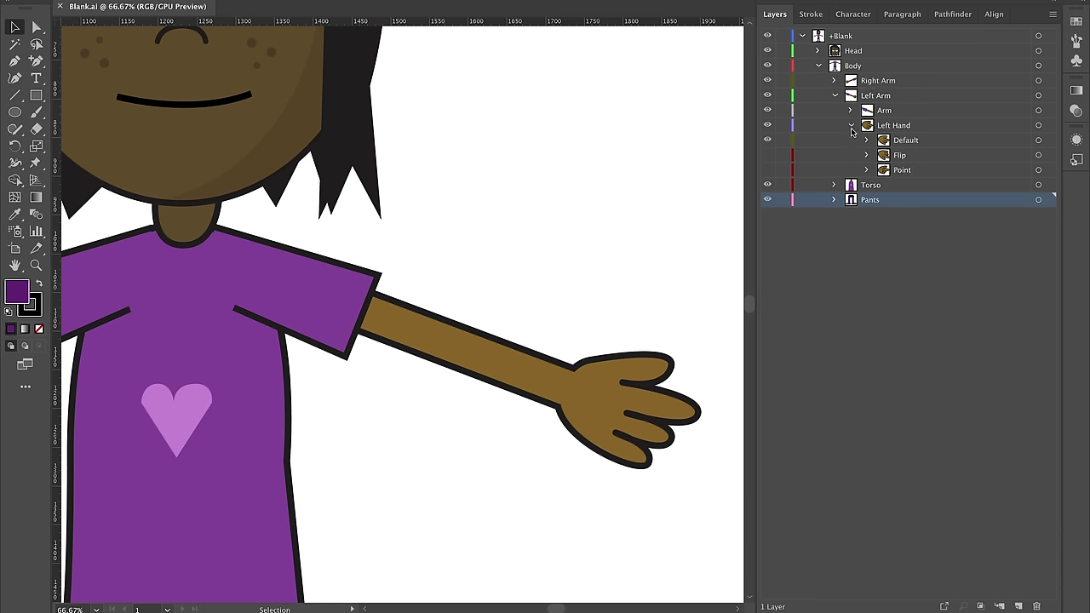
click(850, 110)
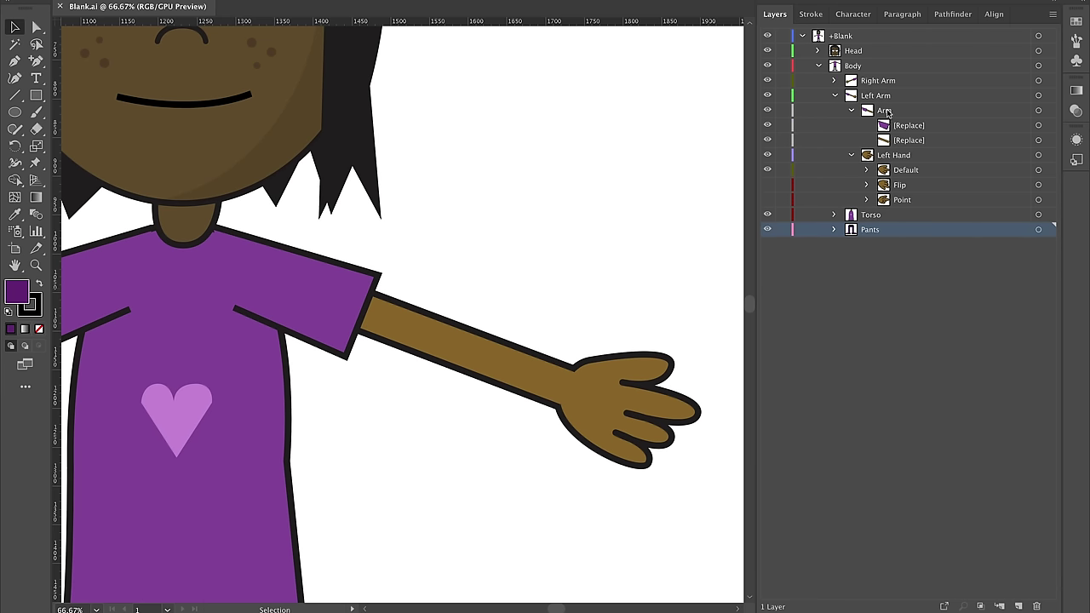
- Examine how the left arm separates from the hand by hiding and reshowing its Arm sublayer and trying to move the forearm
click(767, 110)
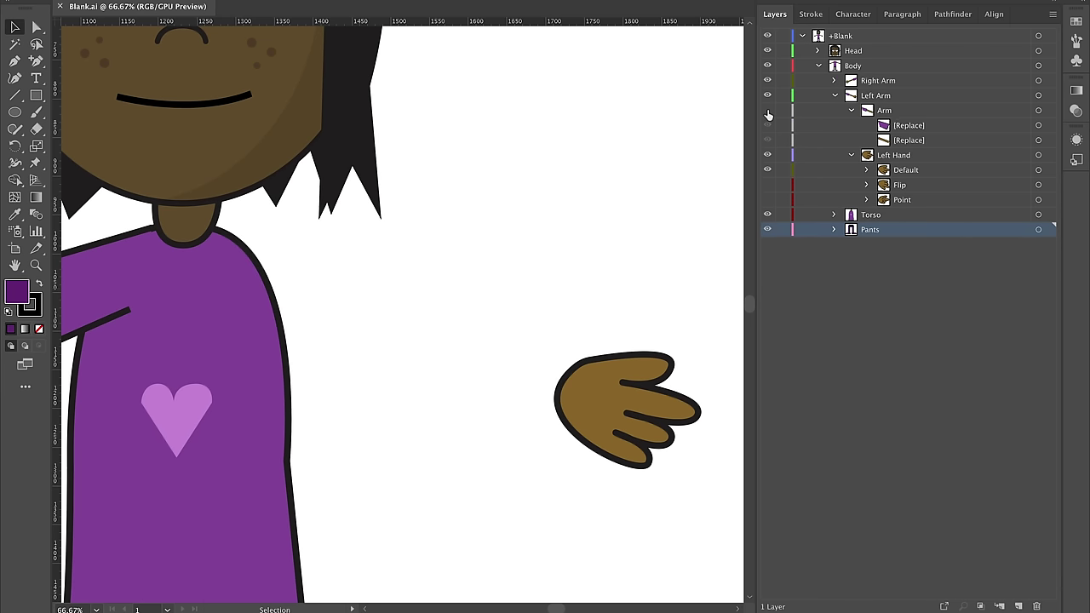
click(767, 110)
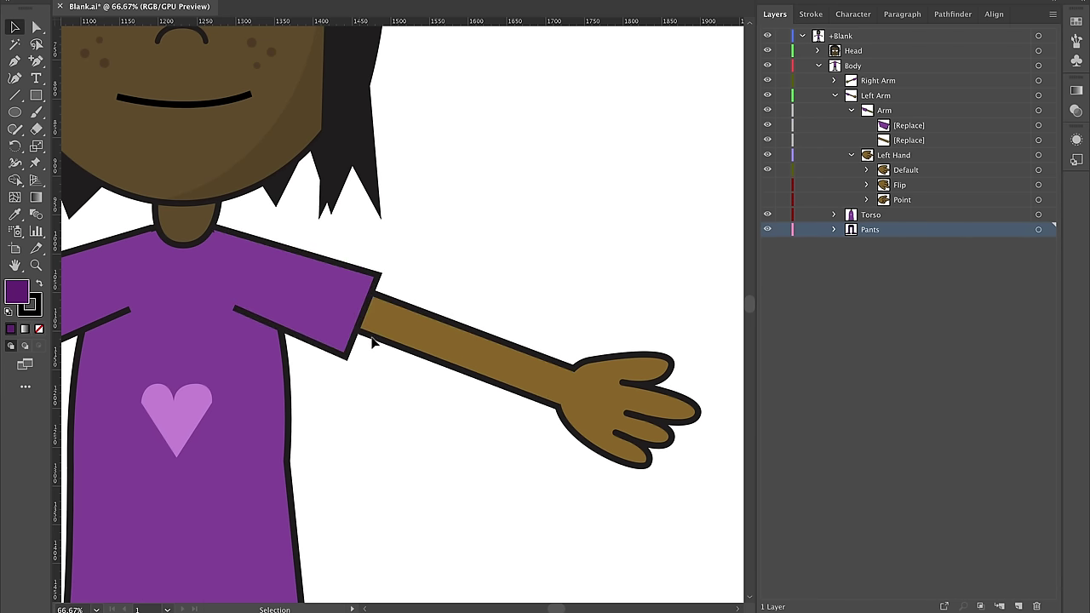
click(521, 373)
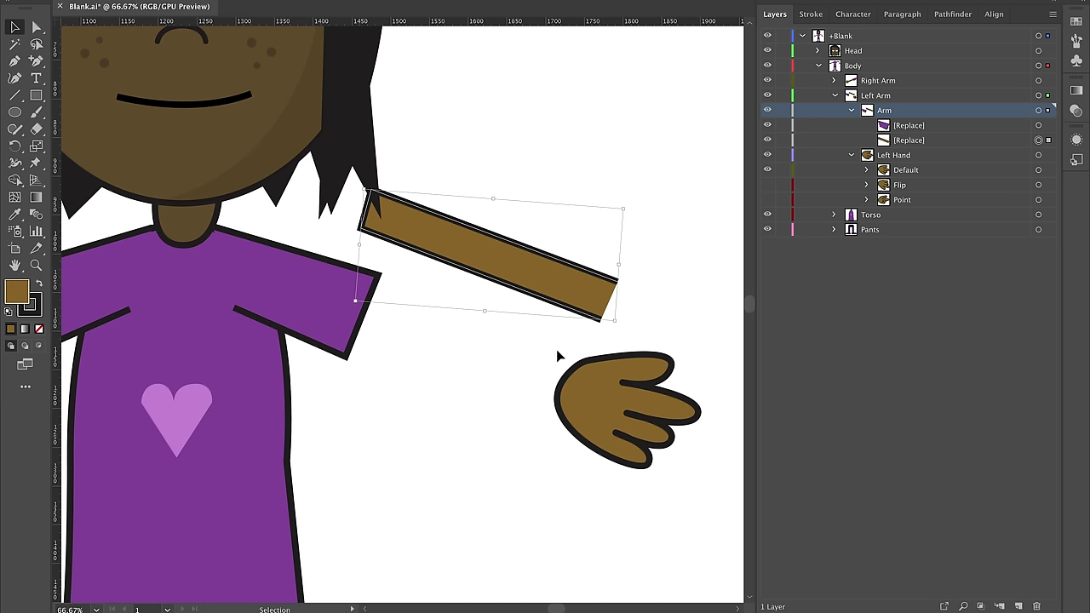
click(550, 413)
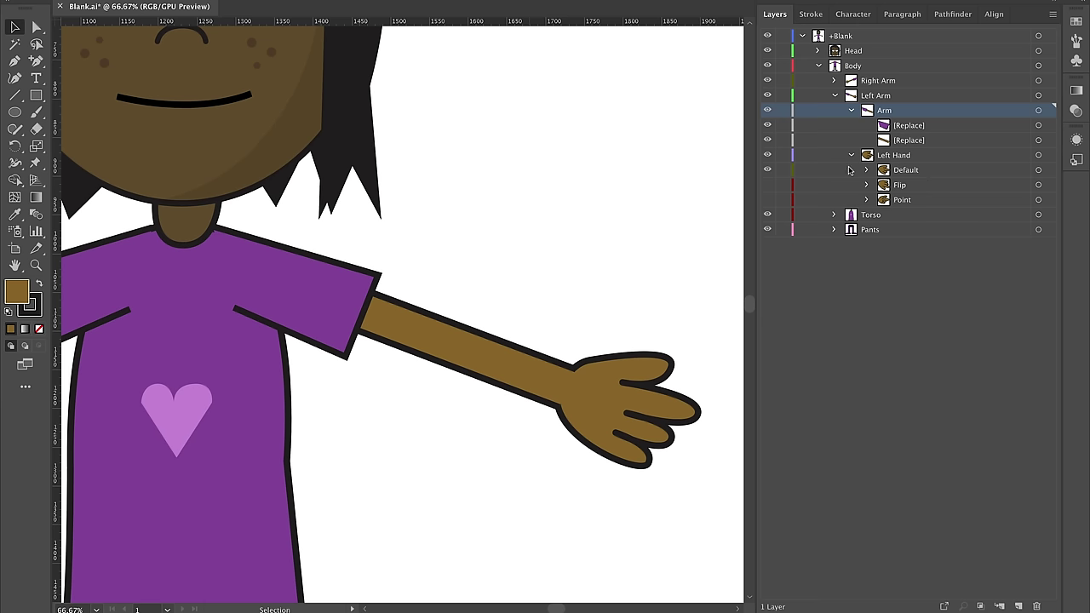
- Hide the Default pose in the Left Hand group and show the Flip pose instead
click(767, 169)
click(767, 185)
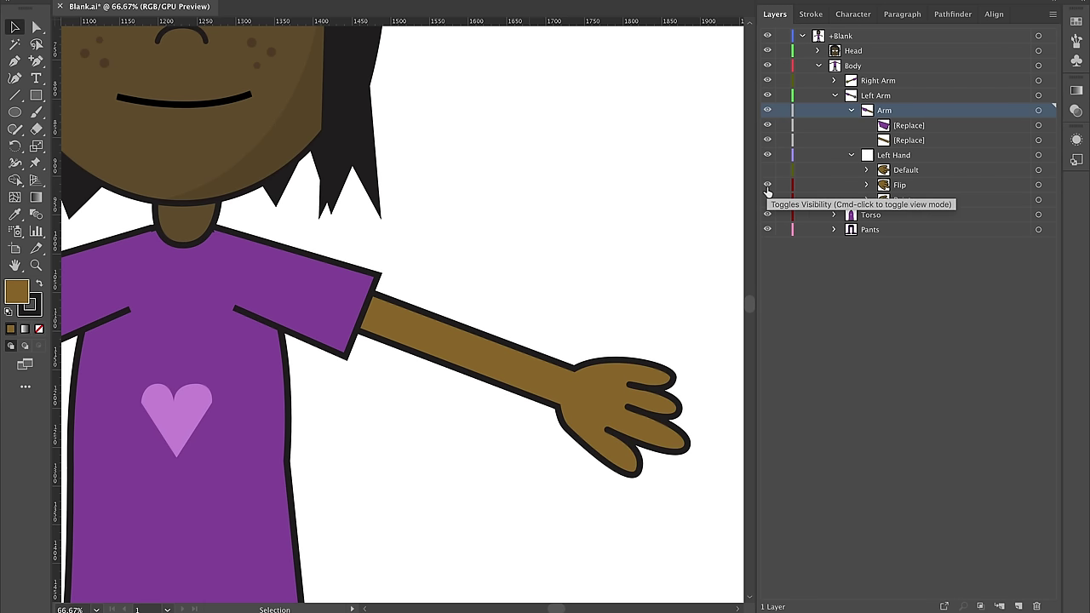
- Preview the Left Hand group's Point pose in place of Flip, and return to showing the Default pose
click(767, 185)
click(766, 201)
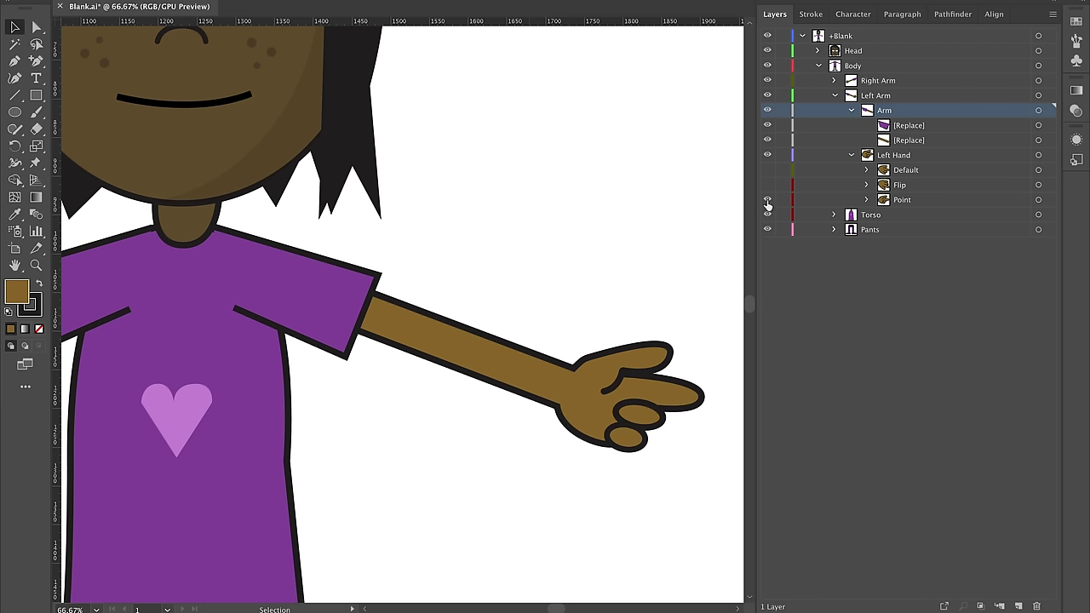
click(768, 201)
click(767, 170)
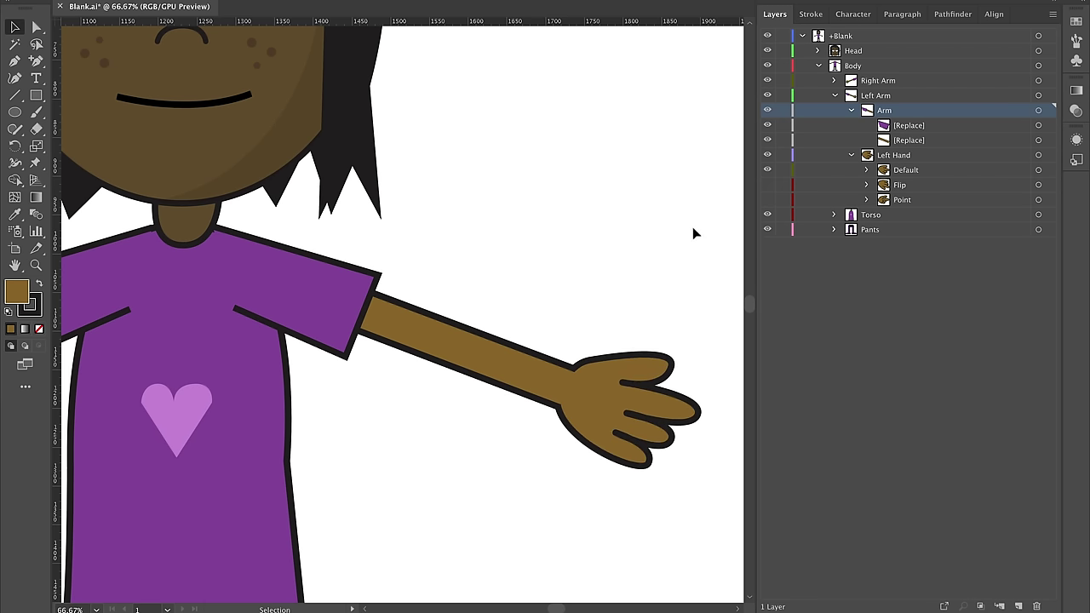
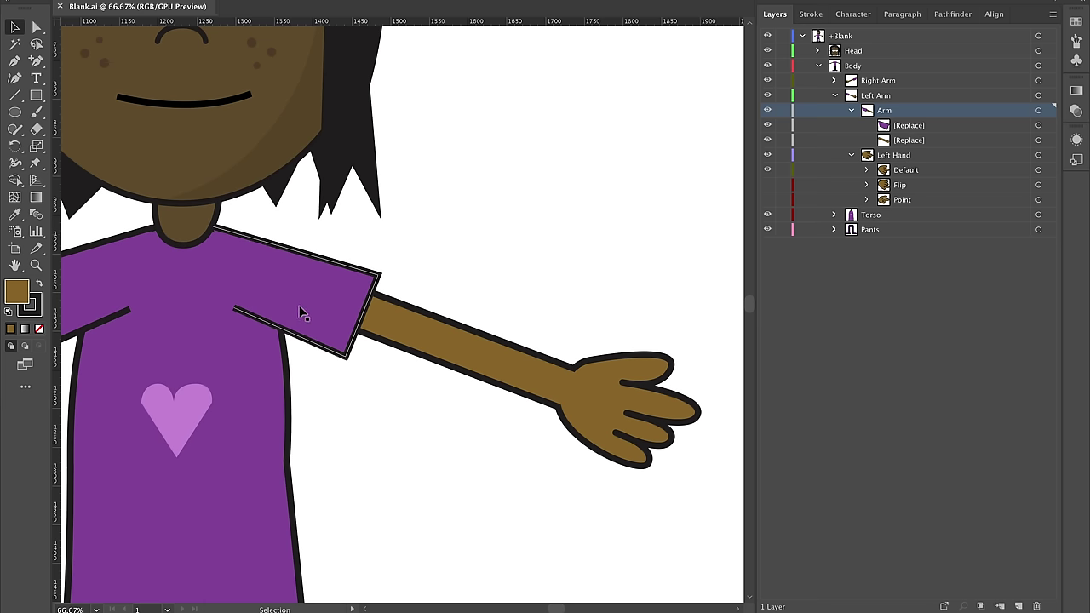
- Try moving the left sleeve away from the shoulder, undo the move, and deselect the sleeve
drag(304, 313, 479, 293)
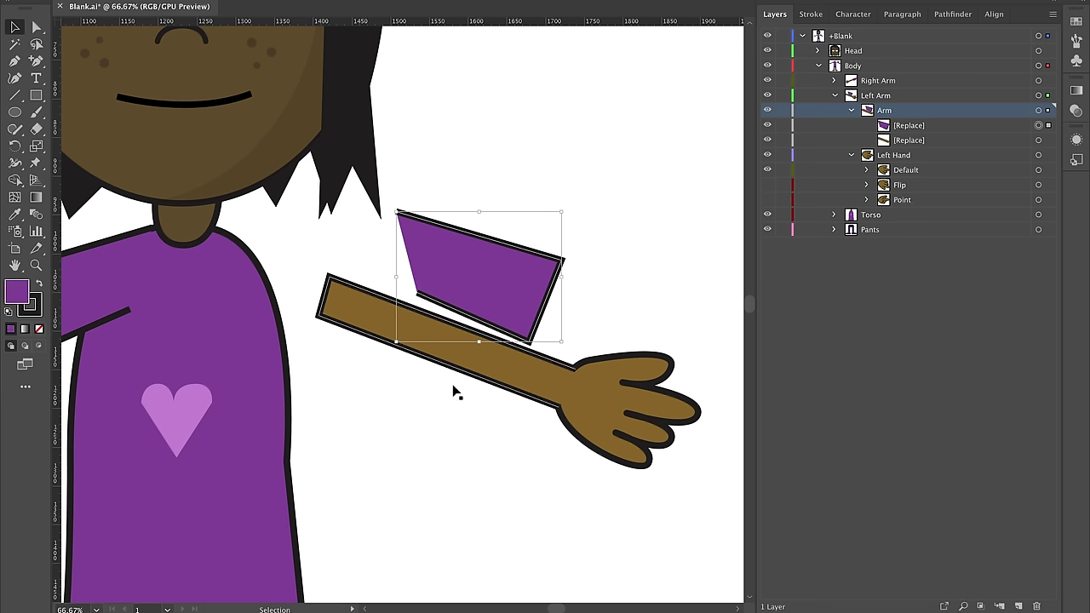
key(a)
key(ctrl+z)
key(v)
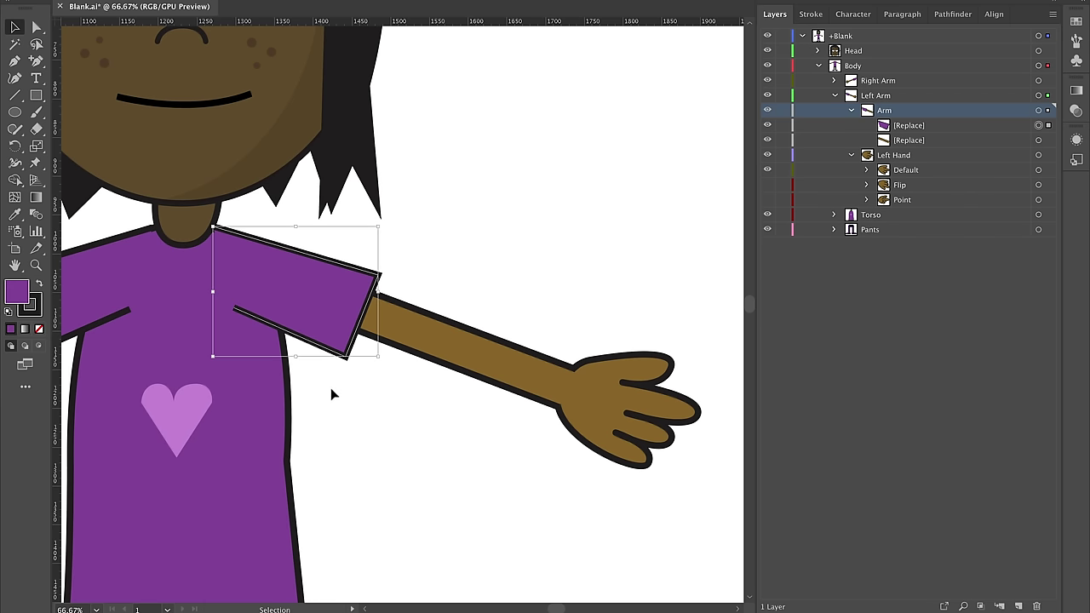
click(380, 406)
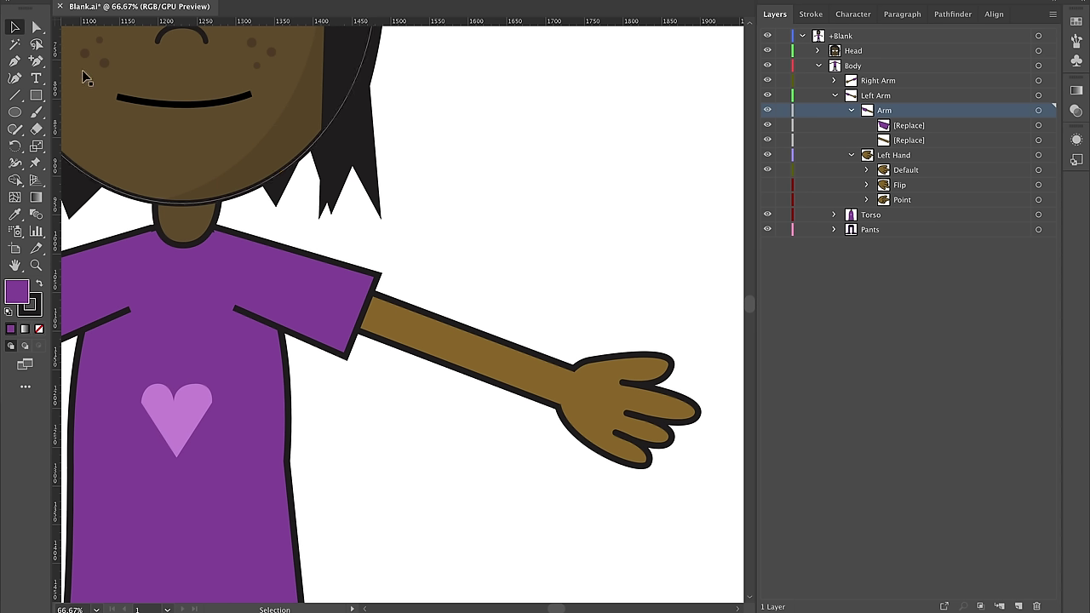
- Shorten the lower edge line of both sleeves by moving each one's inner anchor point outward along the line to the armpit
click(36, 28)
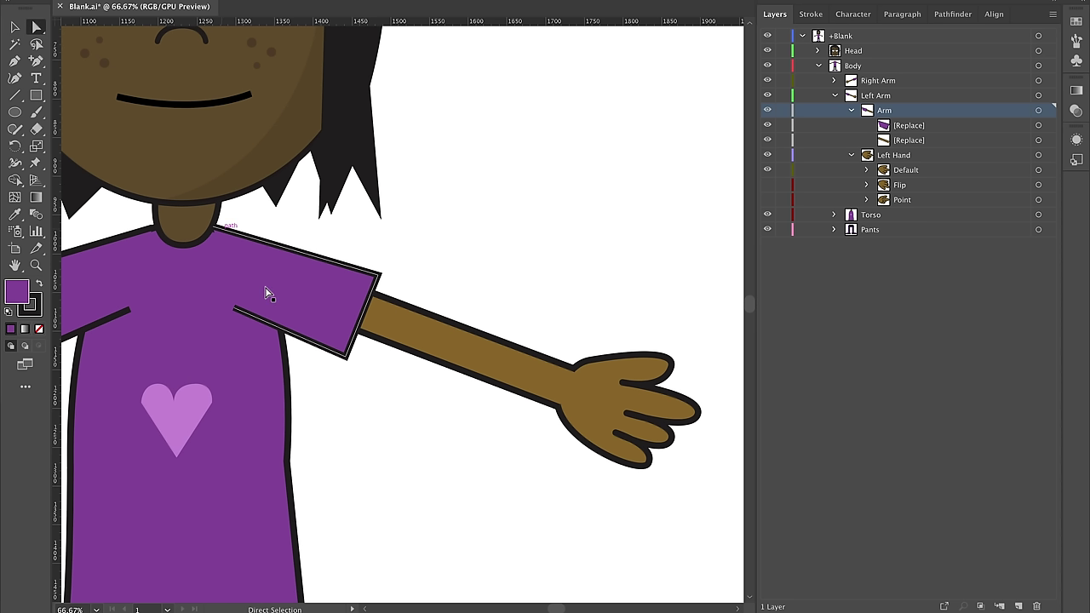
click(234, 310)
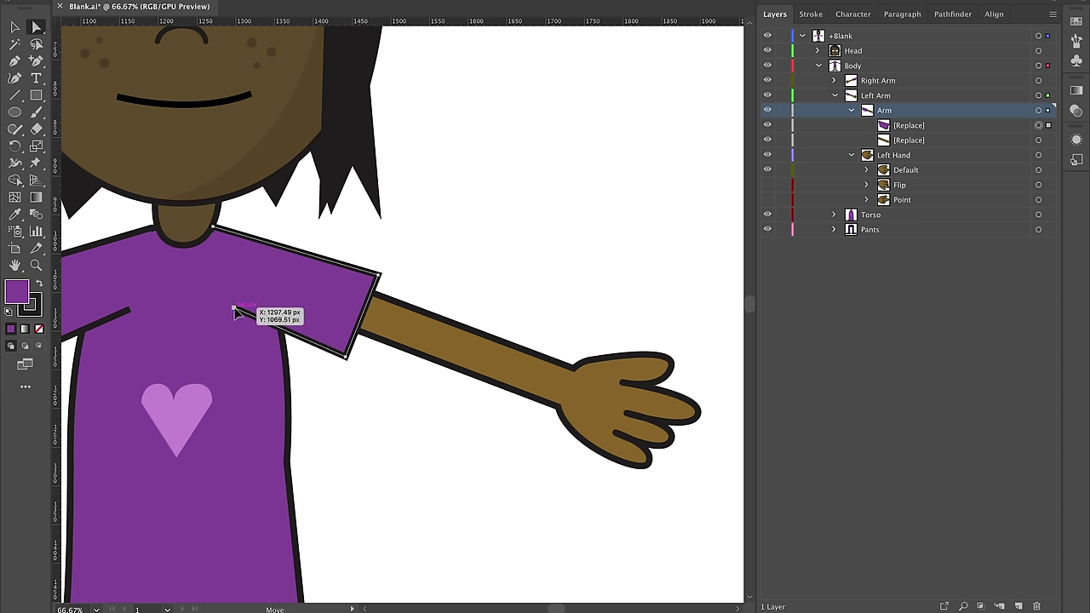
drag(235, 310, 268, 325)
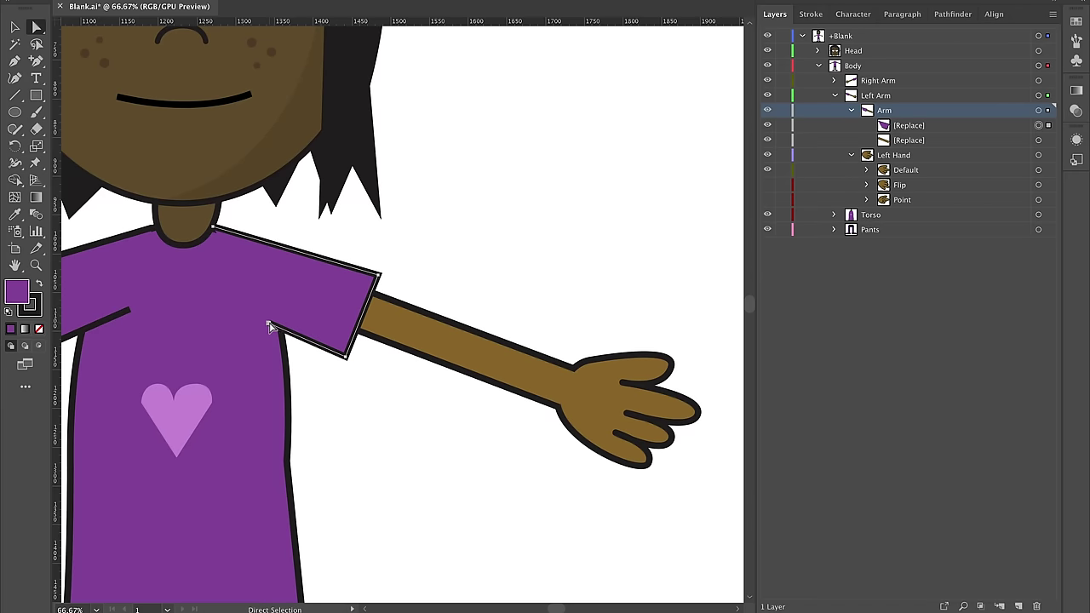
click(352, 418)
drag(353, 420, 496, 355)
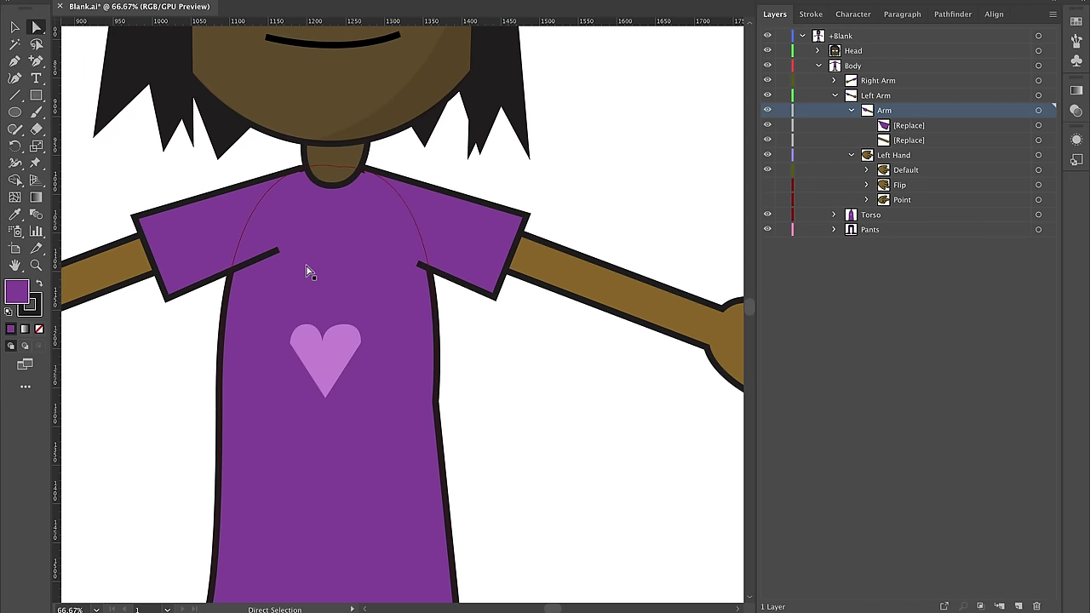
drag(278, 252, 237, 269)
click(525, 370)
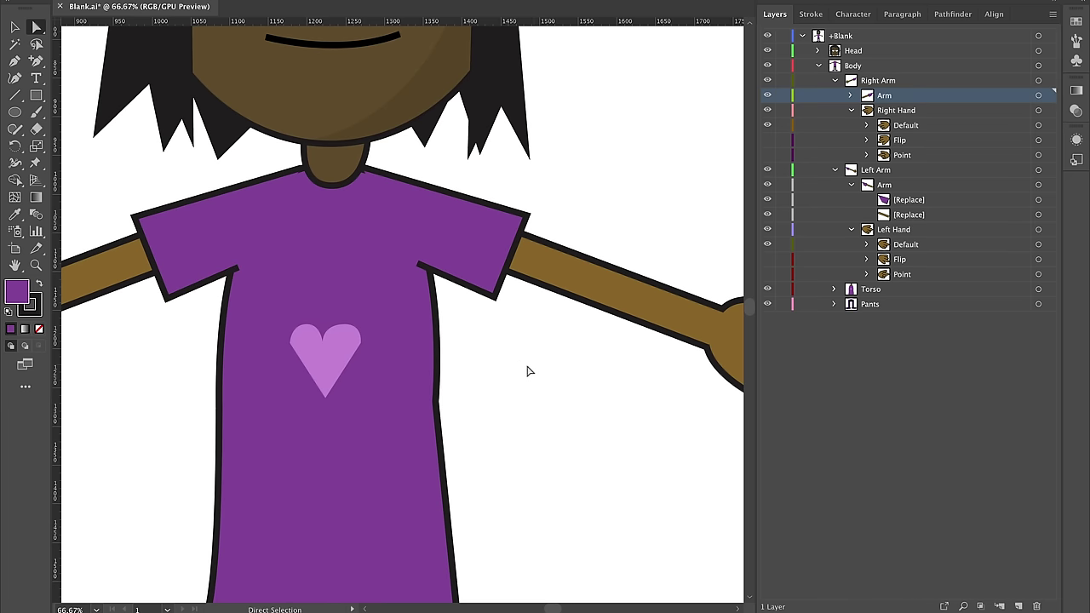
- Try shifting the reshaped left sleeve sideways off the torso, undo the shift, and deselect it
scroll(451, 379, up, 5)
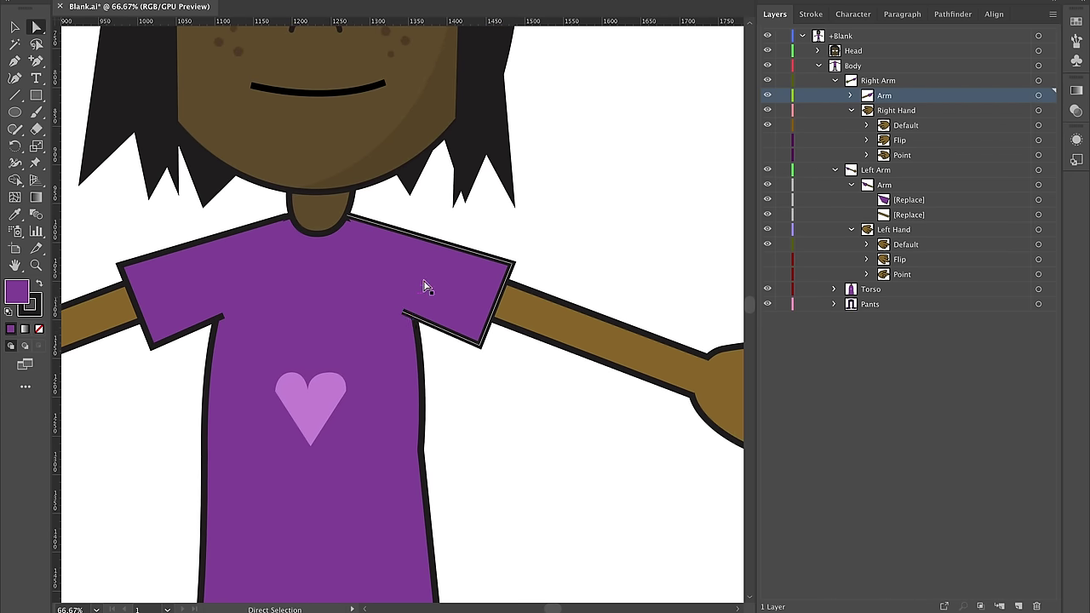
drag(426, 284, 460, 284)
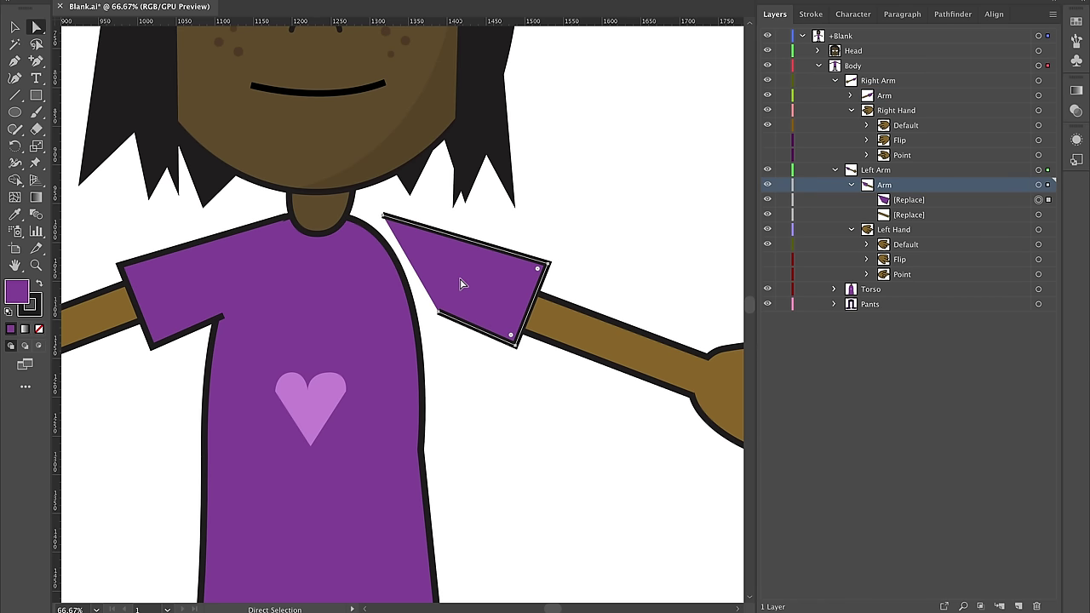
key(ctrl+z)
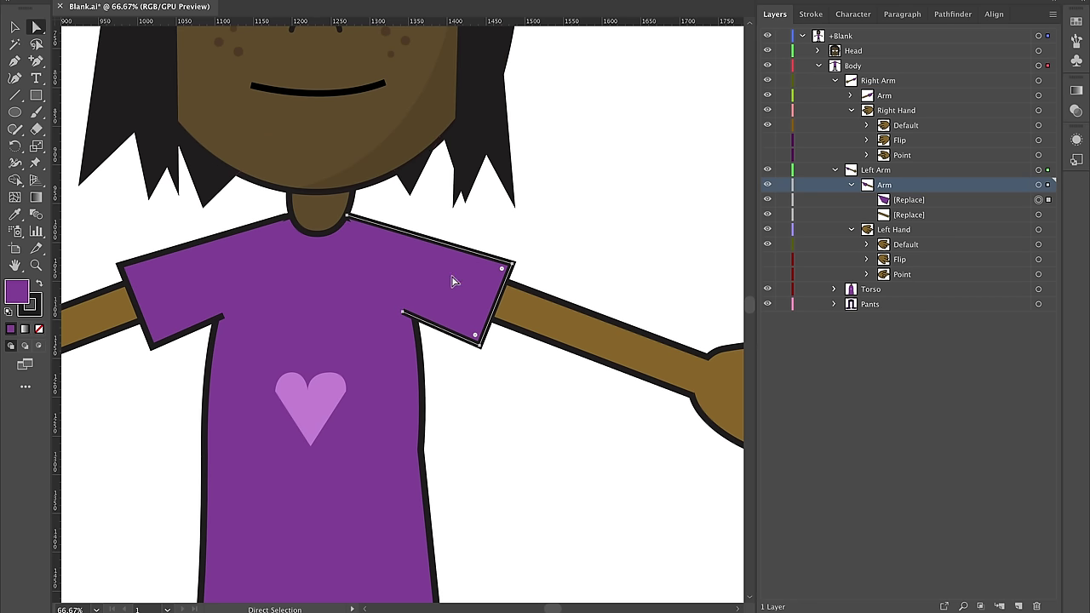
click(14, 27)
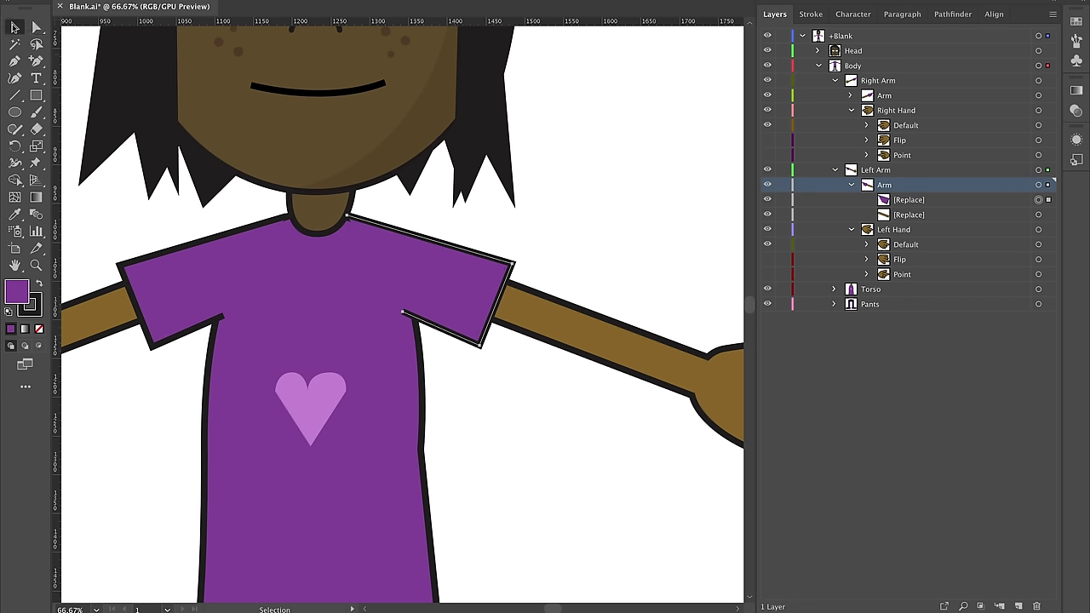
click(598, 268)
- Examine how the Default left hand attaches to the arm by hiding and reshowing it and trying to move it away
drag(608, 260, 556, 211)
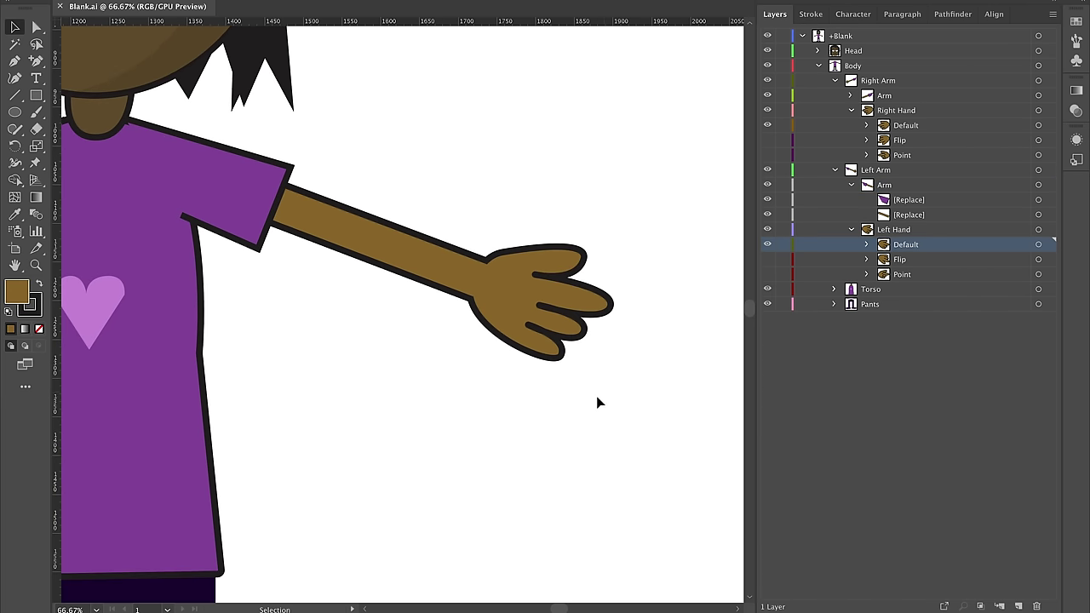
click(767, 246)
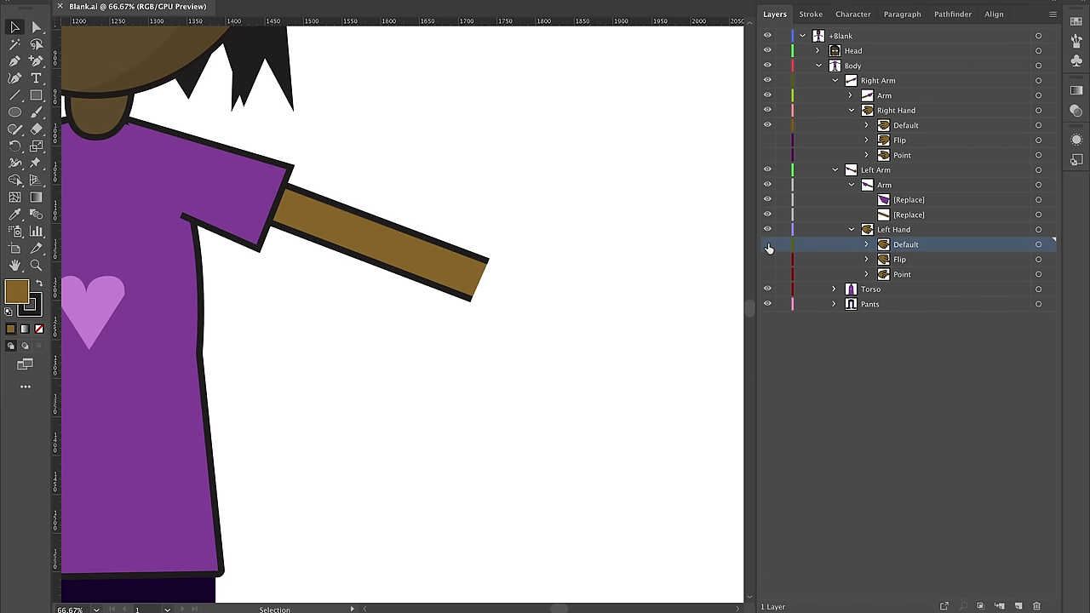
click(767, 245)
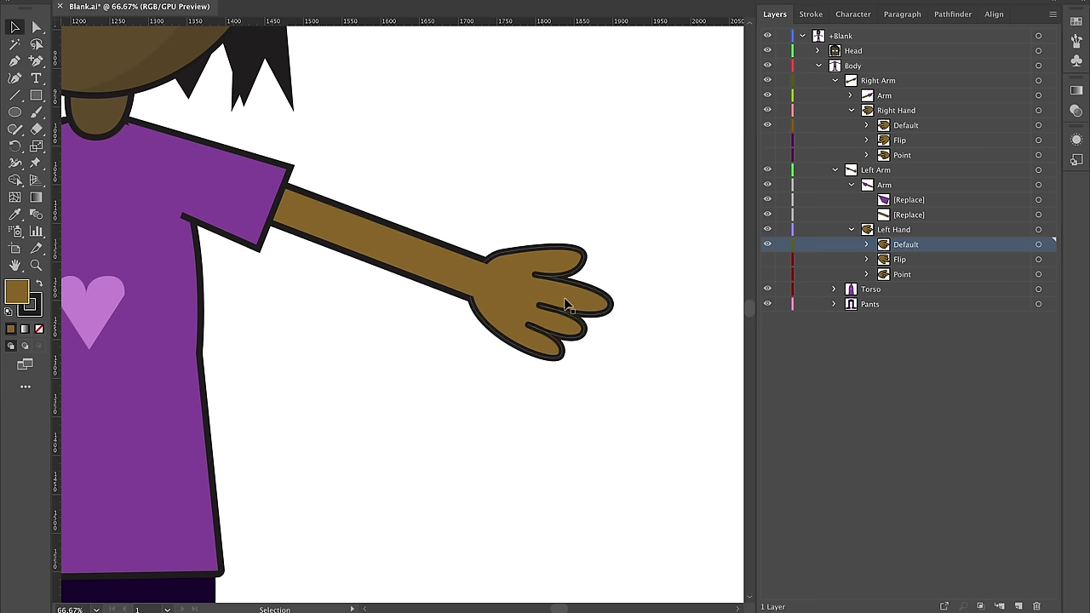
drag(567, 302, 634, 218)
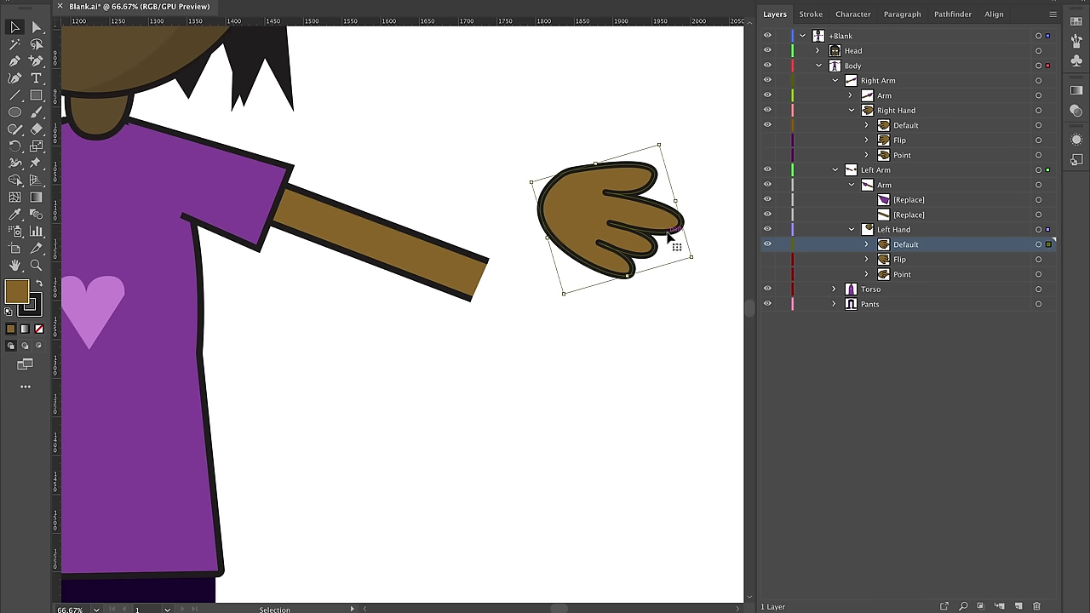
key(a)
key(ctrl+z)
key(v)
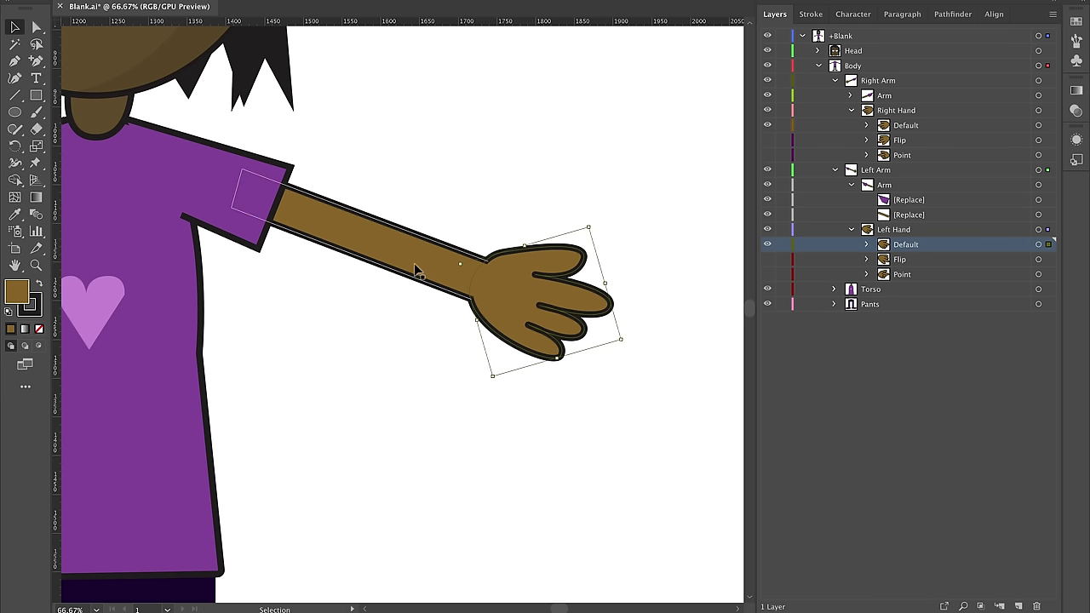
click(539, 421)
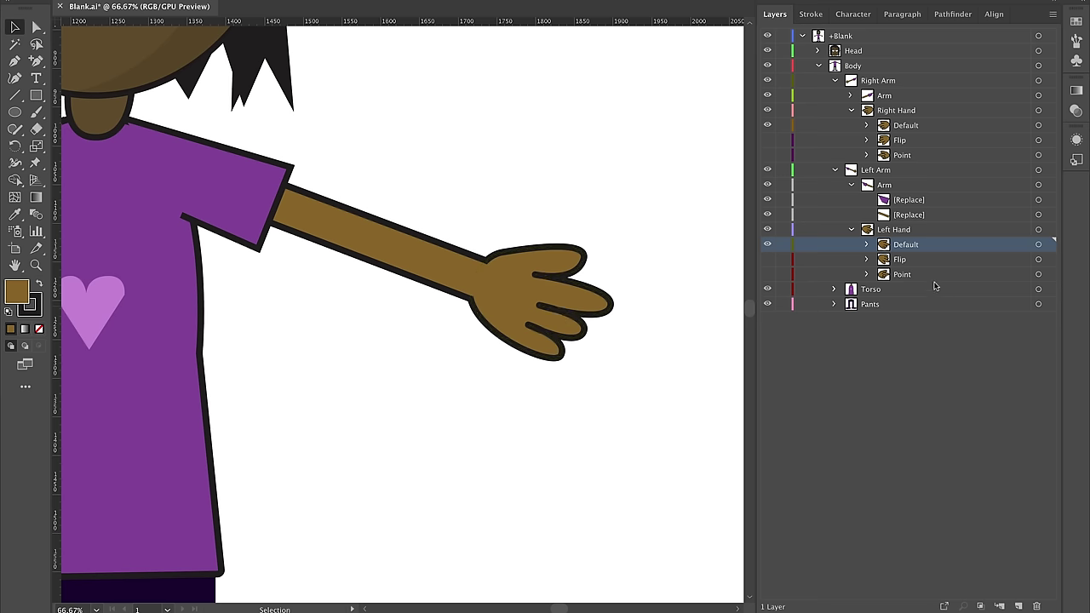
- Select the Flip layer in the Left Hand group and show it in place of the Default pose
click(903, 266)
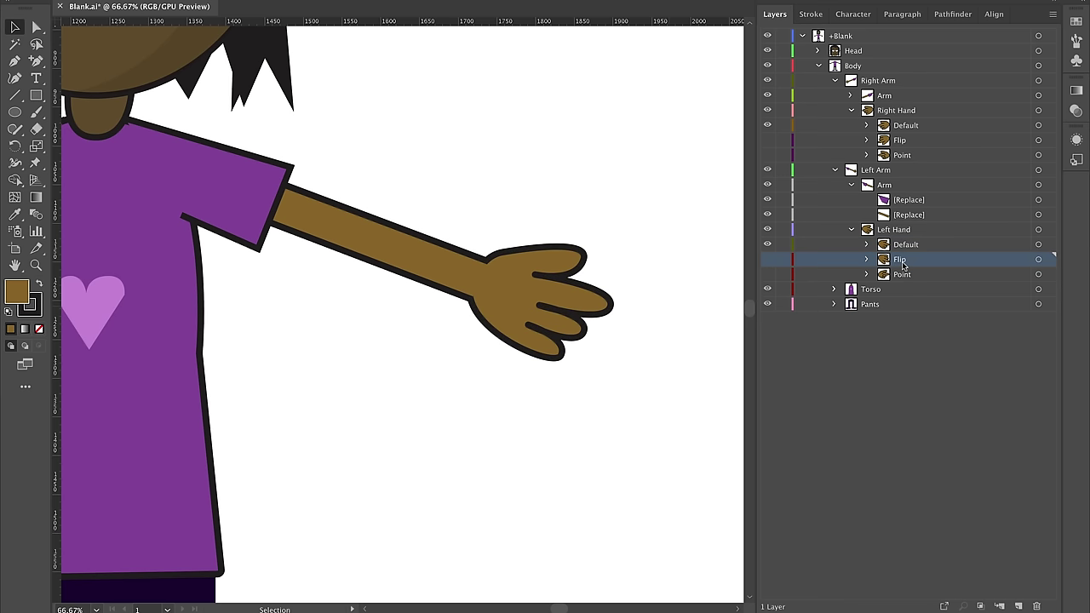
click(768, 260)
click(767, 244)
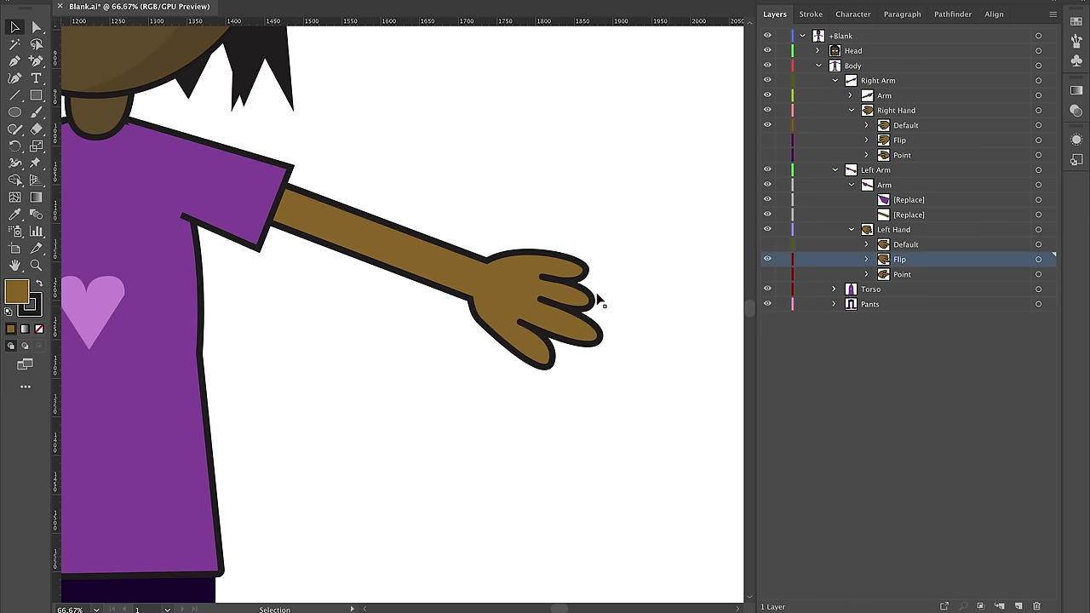
- Try placing a rotated copy of the Flip hand over the original, and delete the copy
click(558, 351)
key(ctrl+c)
key(ctrl+f)
drag(564, 301, 549, 336)
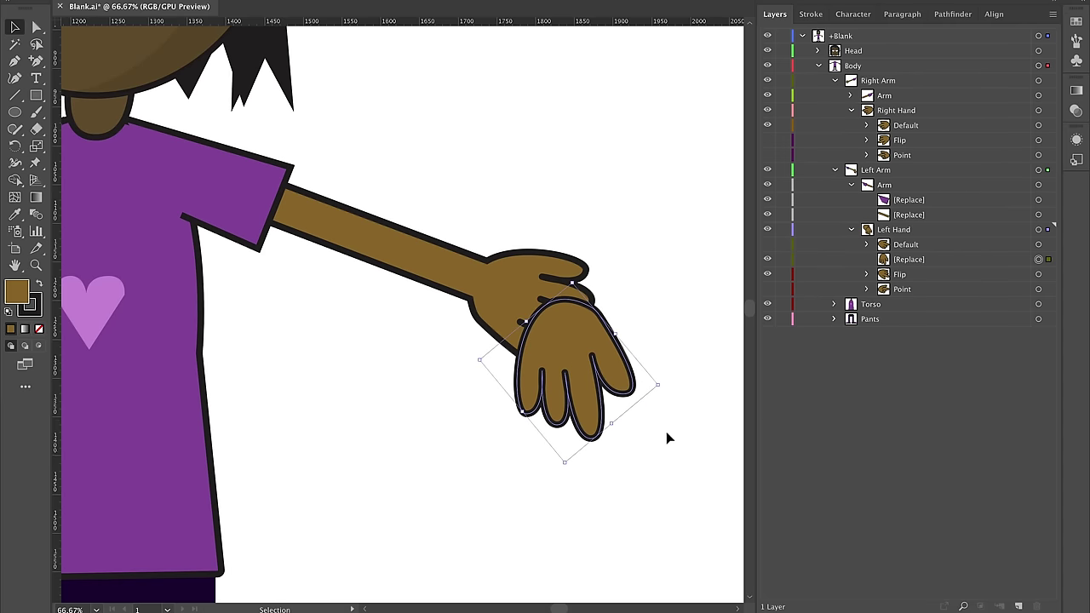
key(Delete)
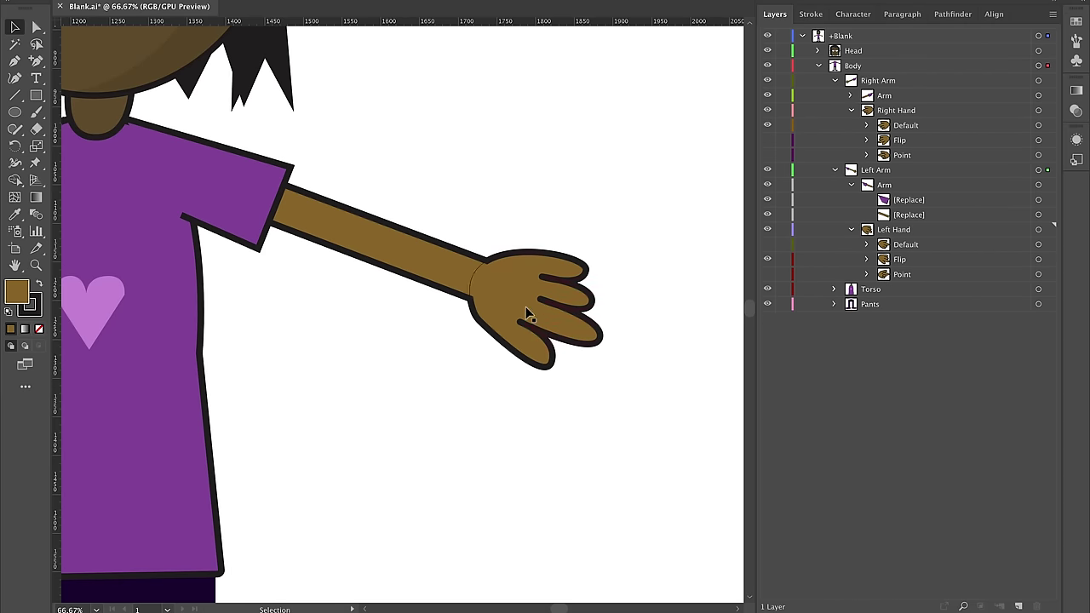
- Rename the Left Hand group's Flip layer as ThumbsUp and delete the hand artwork inside it
double_click(899, 260)
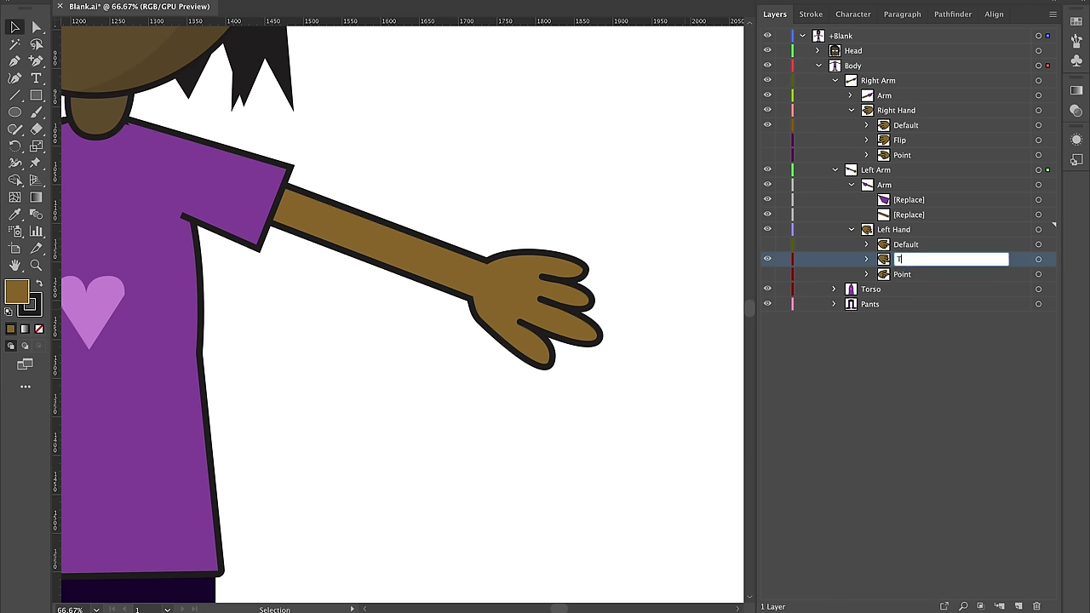
key(Return)
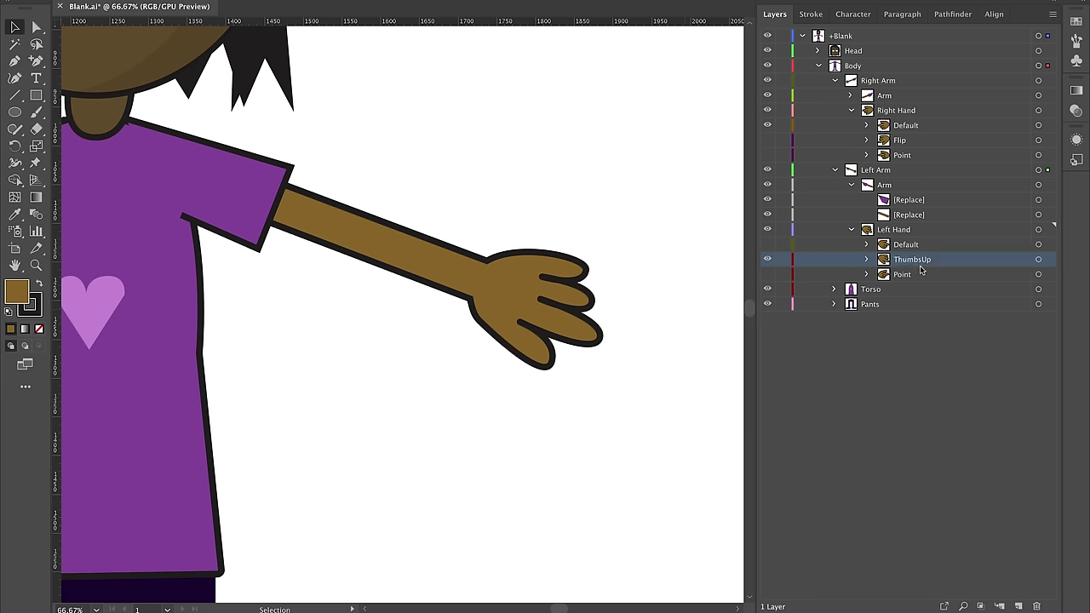
click(577, 303)
key(Delete)
key(ctrl+1)
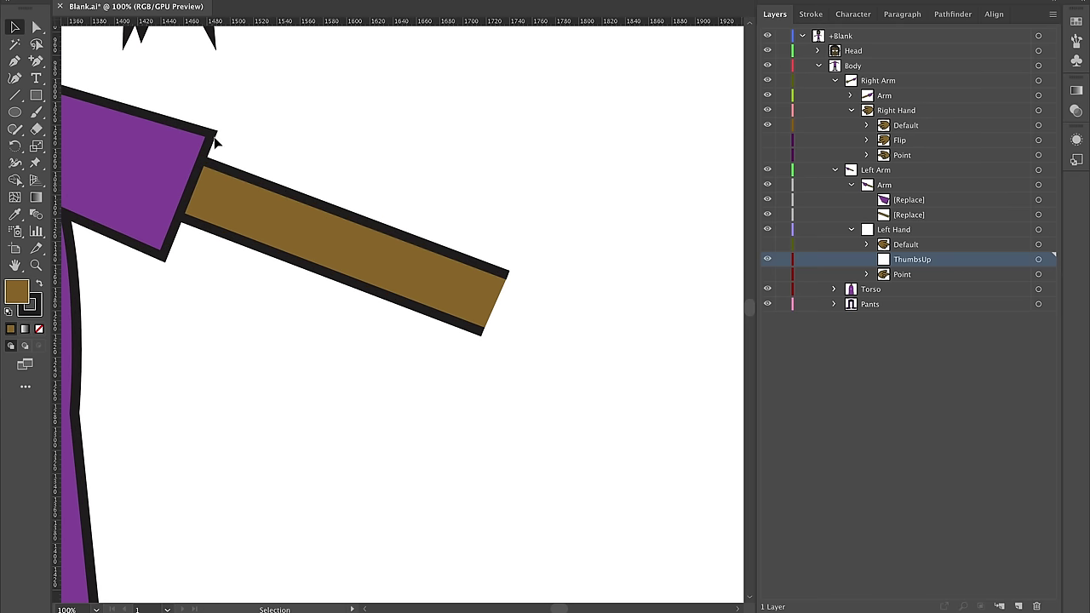
- Show the Point pose in the Left Hand group and select its layer
click(15, 61)
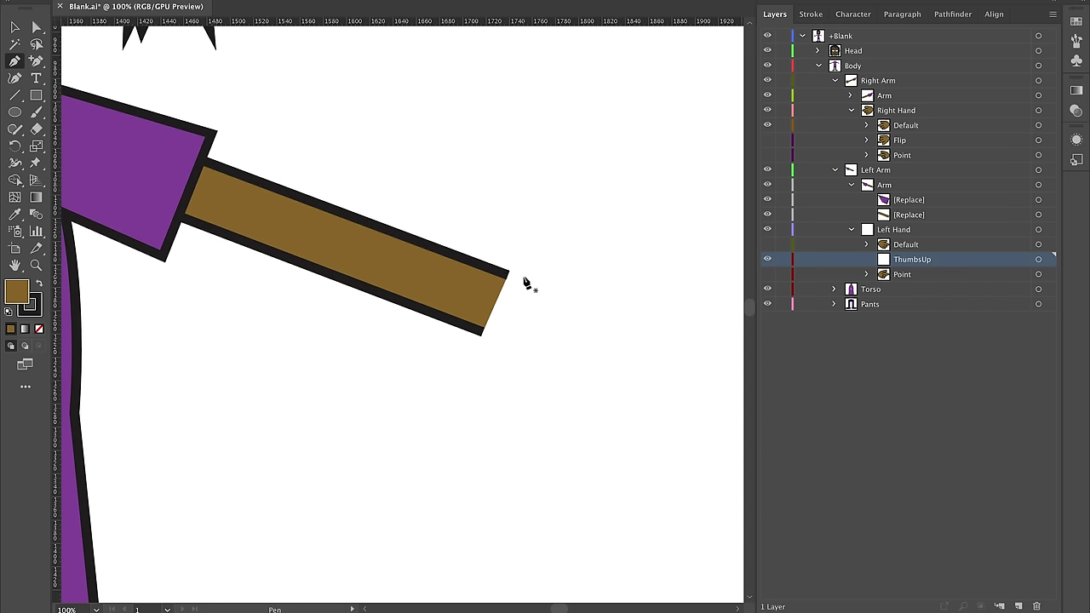
click(767, 274)
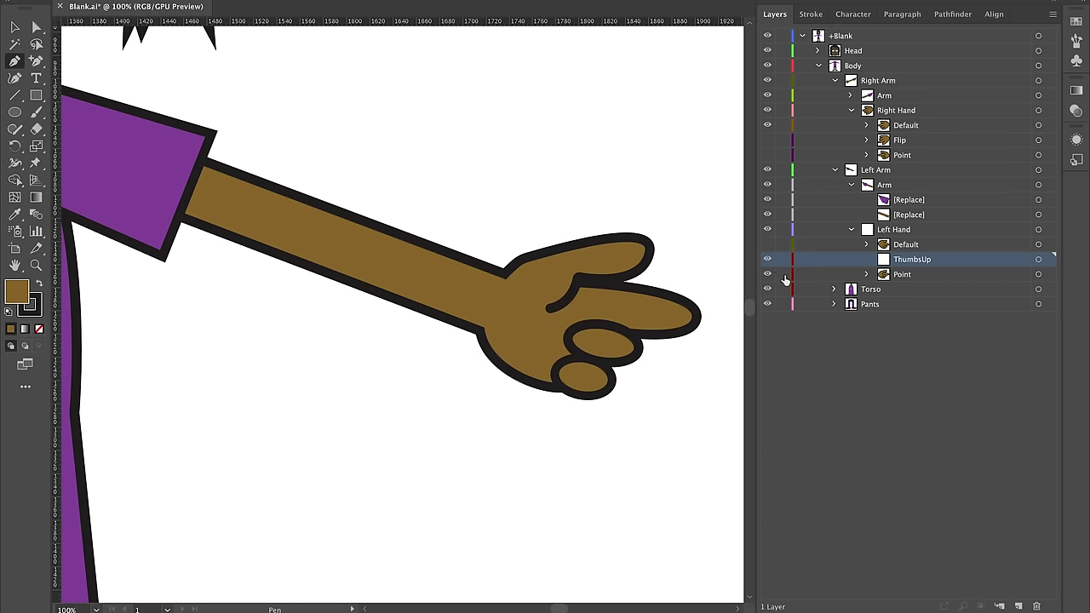
click(904, 276)
key(v)
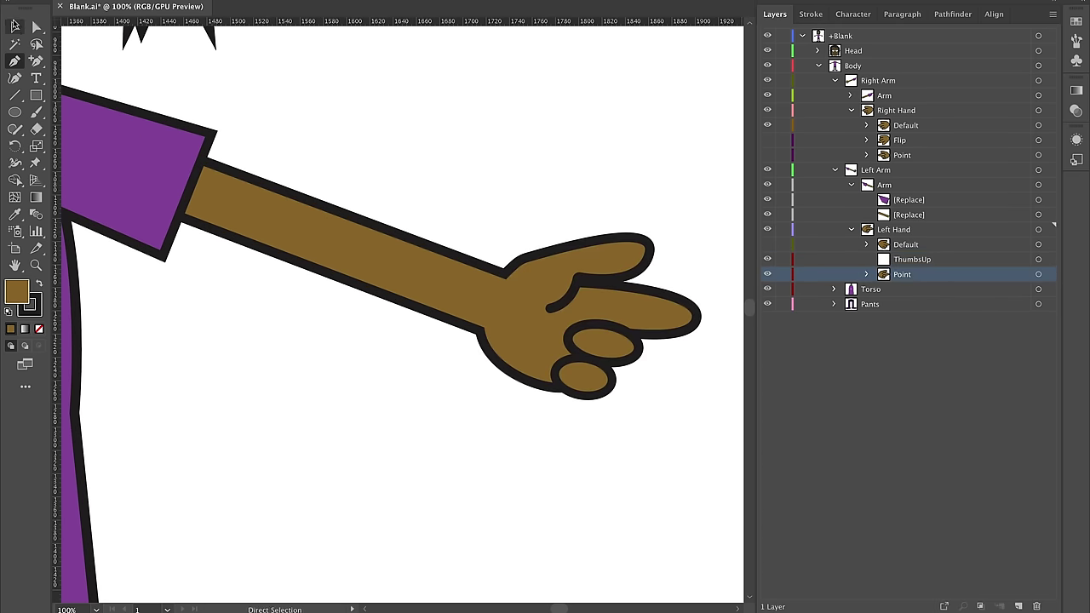
- Lower the Point hand's opacity to a faint drawing reference and make ThumbsUp the active layer
click(667, 323)
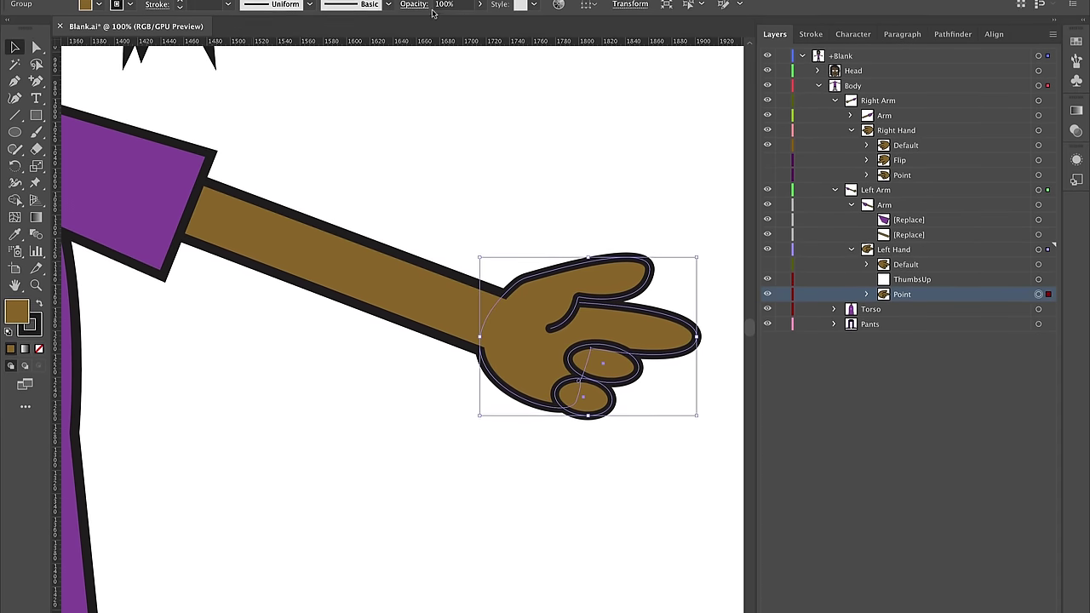
click(480, 8)
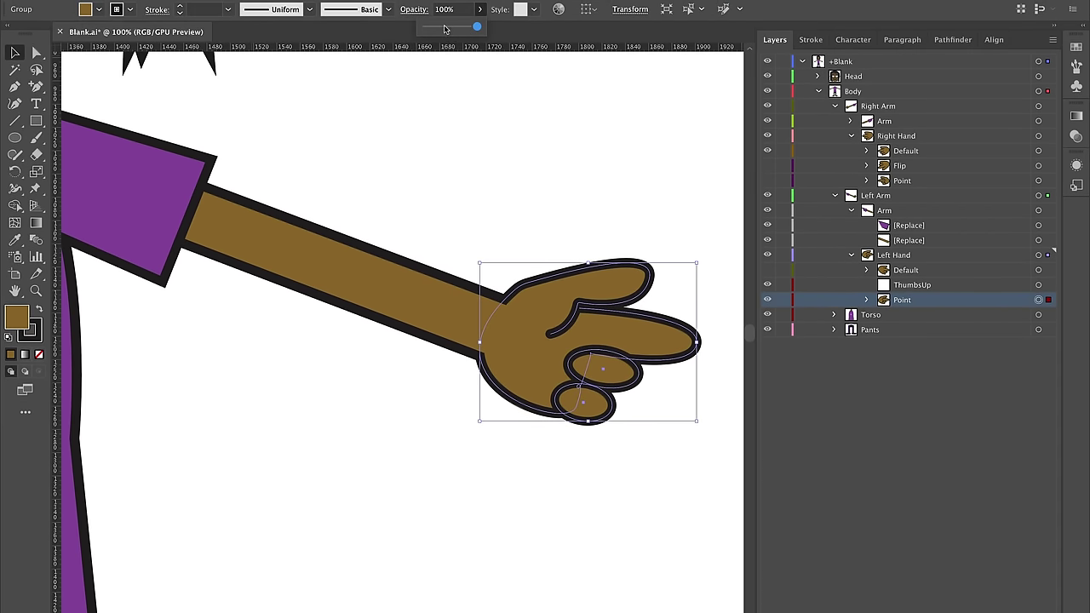
key(Escape)
click(480, 9)
drag(475, 31, 437, 31)
click(462, 179)
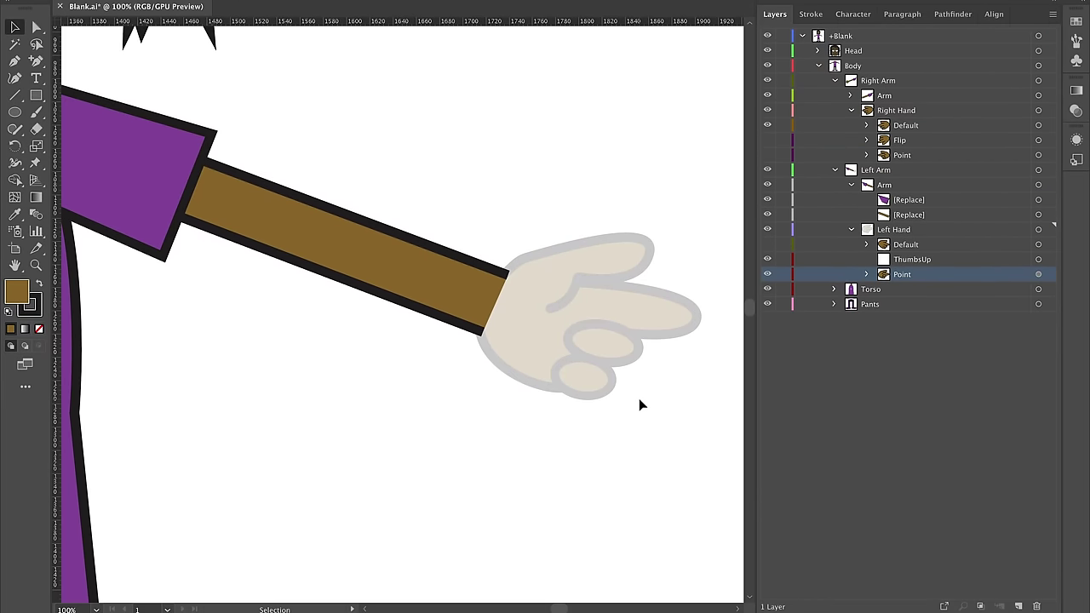
click(894, 259)
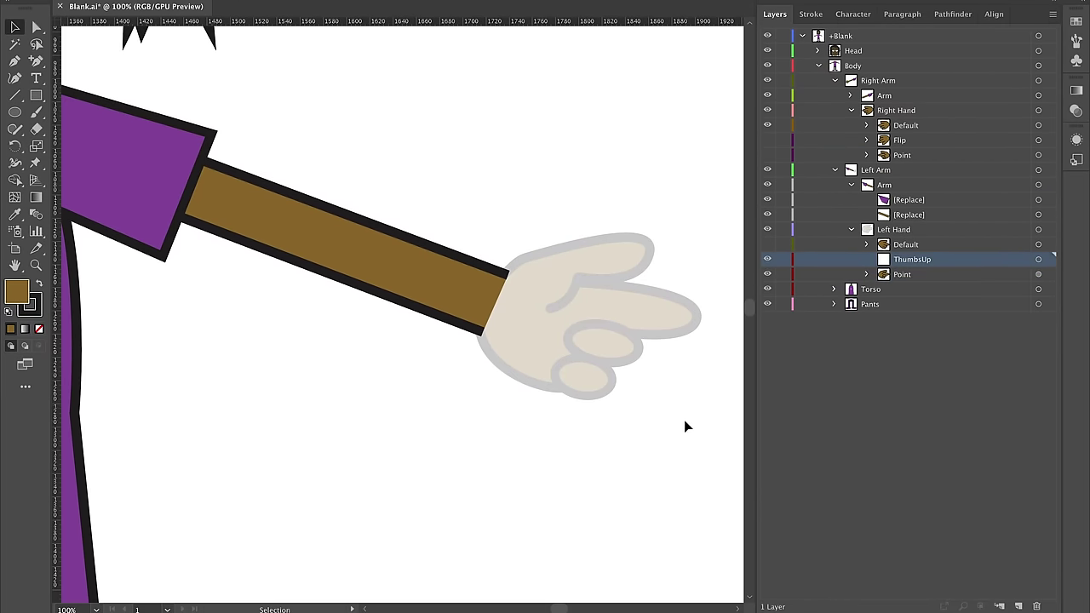
- Draw a closed thumbs-up hand outline with a raised thumb and rounded palm over the faint Point hand, using the Pen tool
click(13, 63)
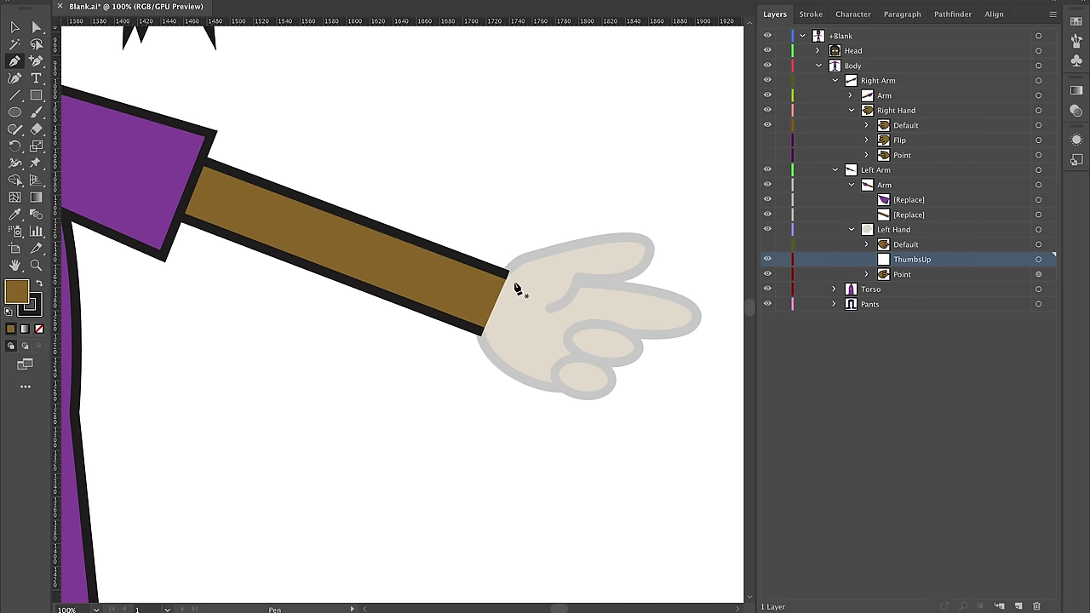
drag(512, 283, 590, 178)
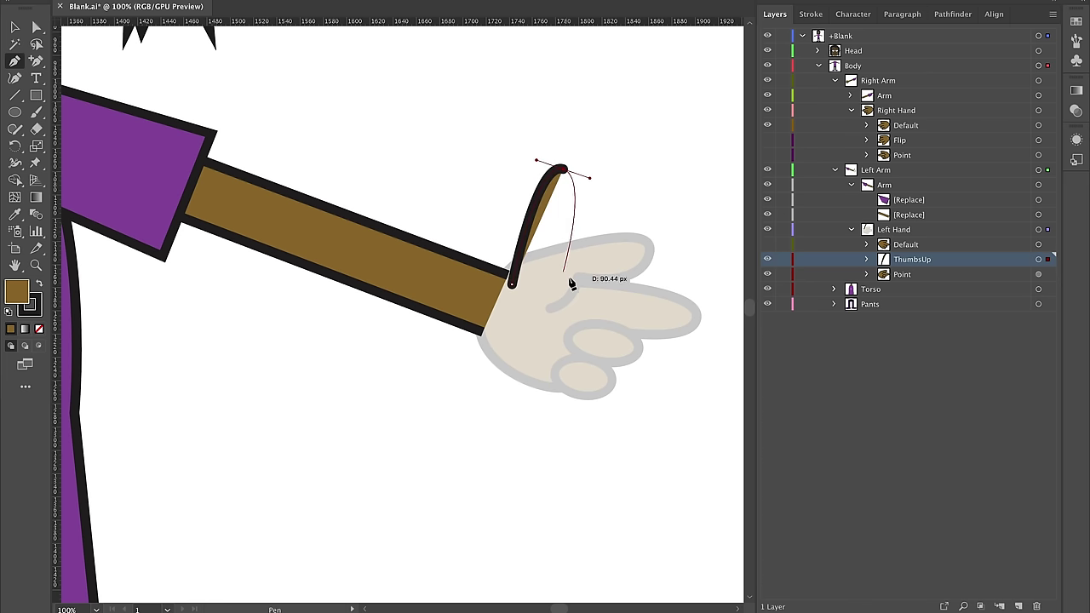
click(567, 275)
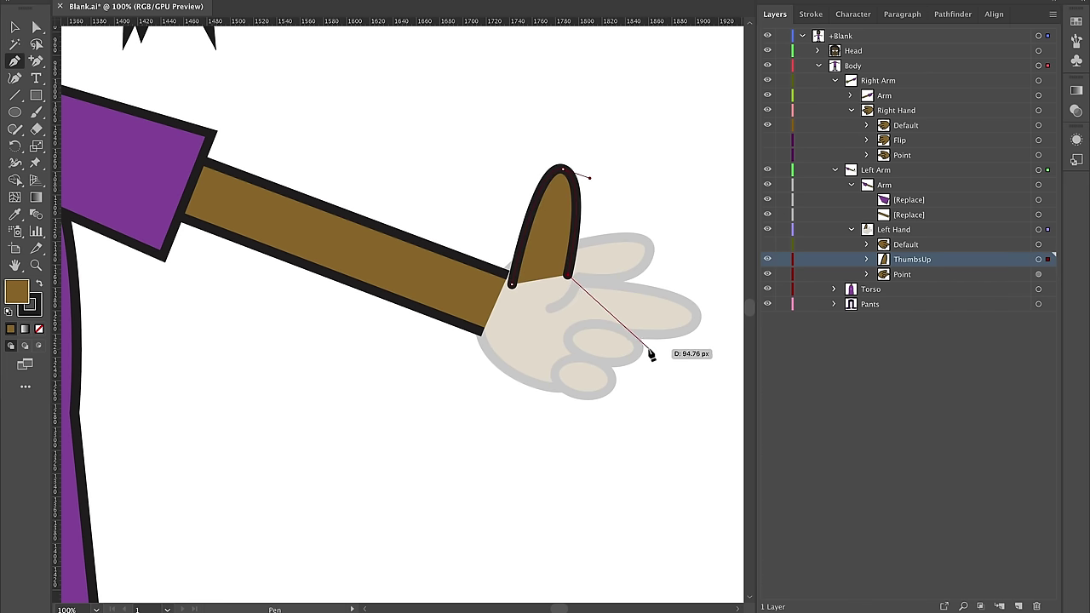
drag(647, 347, 629, 405)
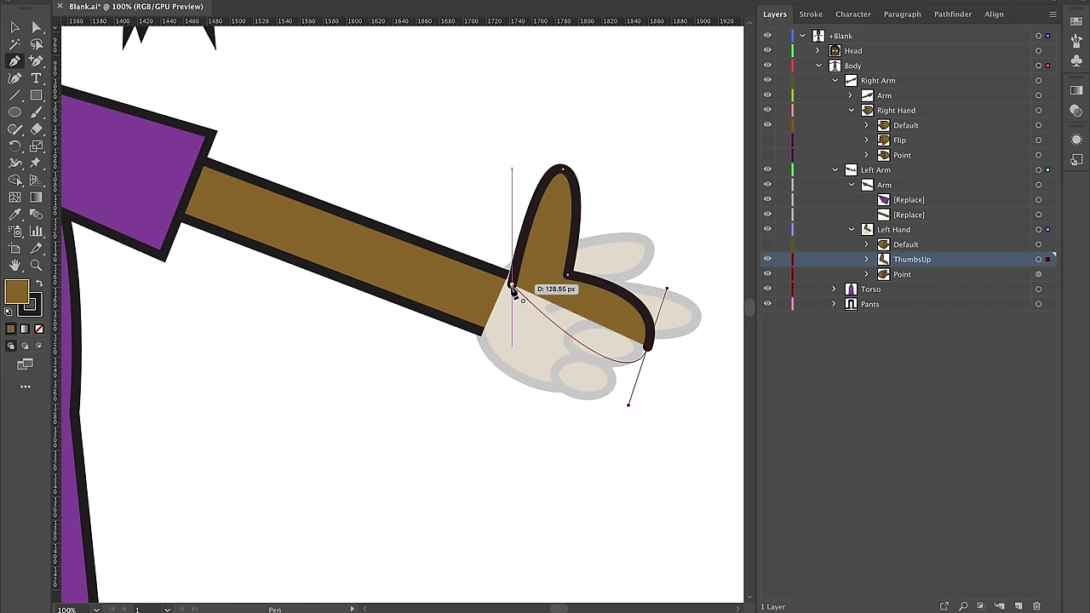
mouse_move(511, 284)
mouse_down()
mouse_move(501, 200)
mouse_move(550, 76)
mouse_move(586, 85)
mouse_move(554, 90)
mouse_move(557, 77)
mouse_up()
- Move the thumbs-up outline inward so its palm overlaps the end of the left forearm
click(36, 28)
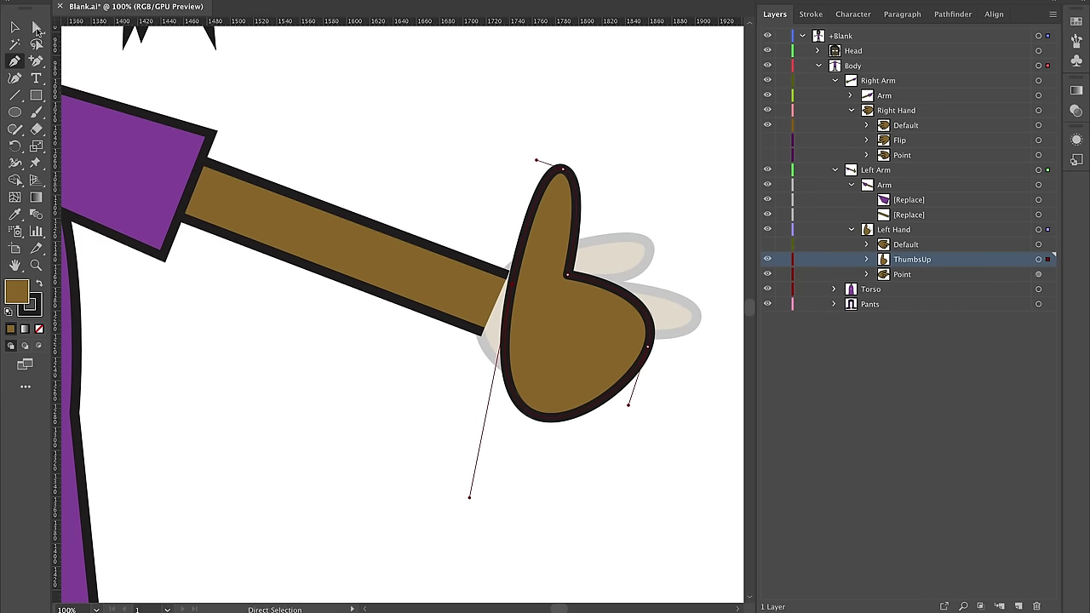
drag(591, 326, 572, 317)
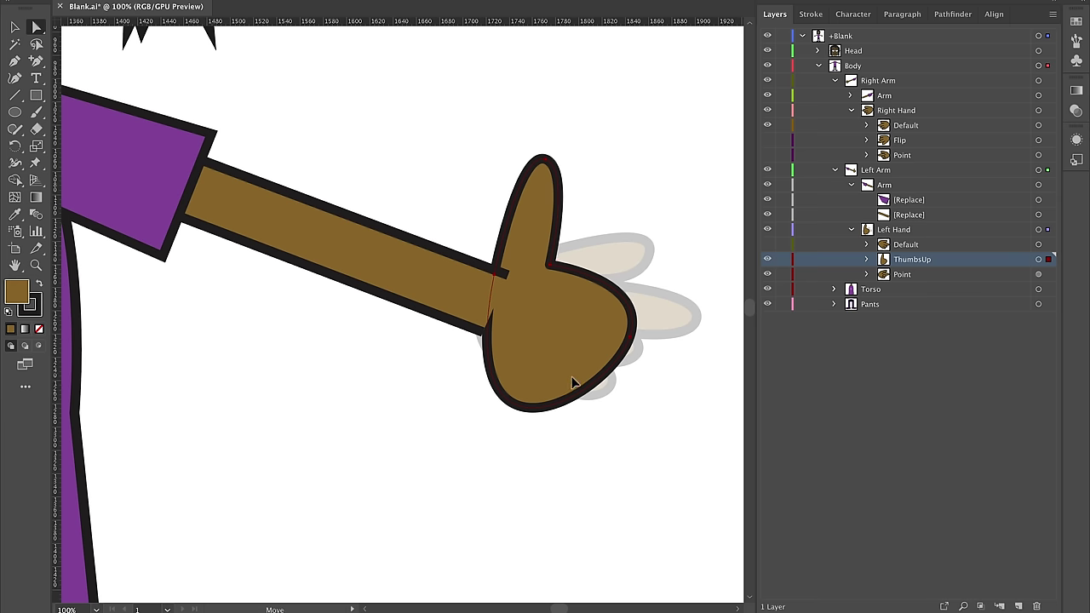
drag(571, 382, 567, 383)
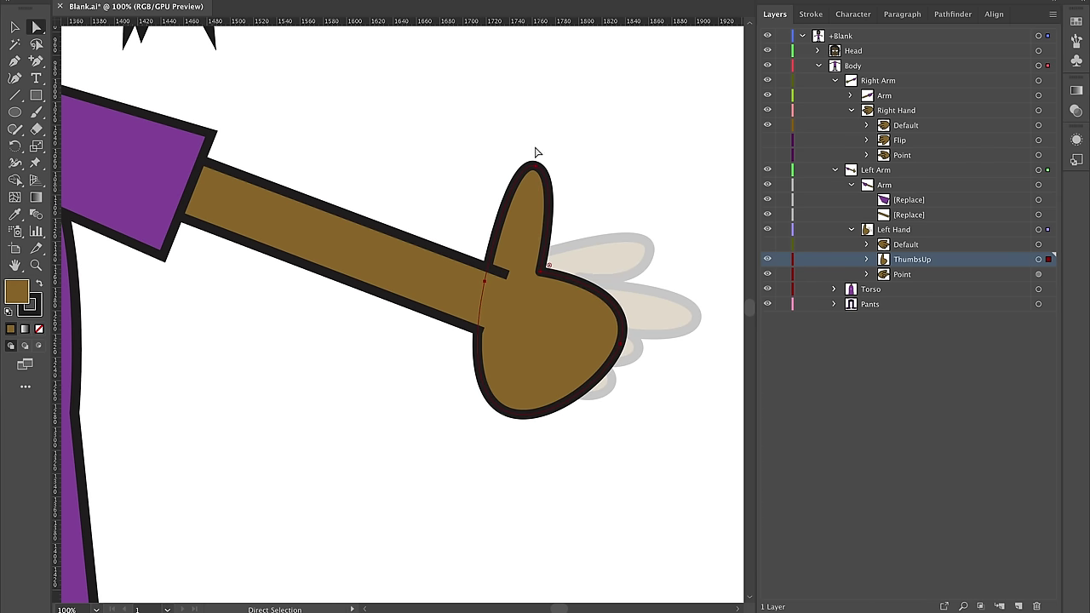
- Rotate the thumbs-up outline clockwise to match the arm's angle, nudge it onto the wrist, and deselect it
click(16, 29)
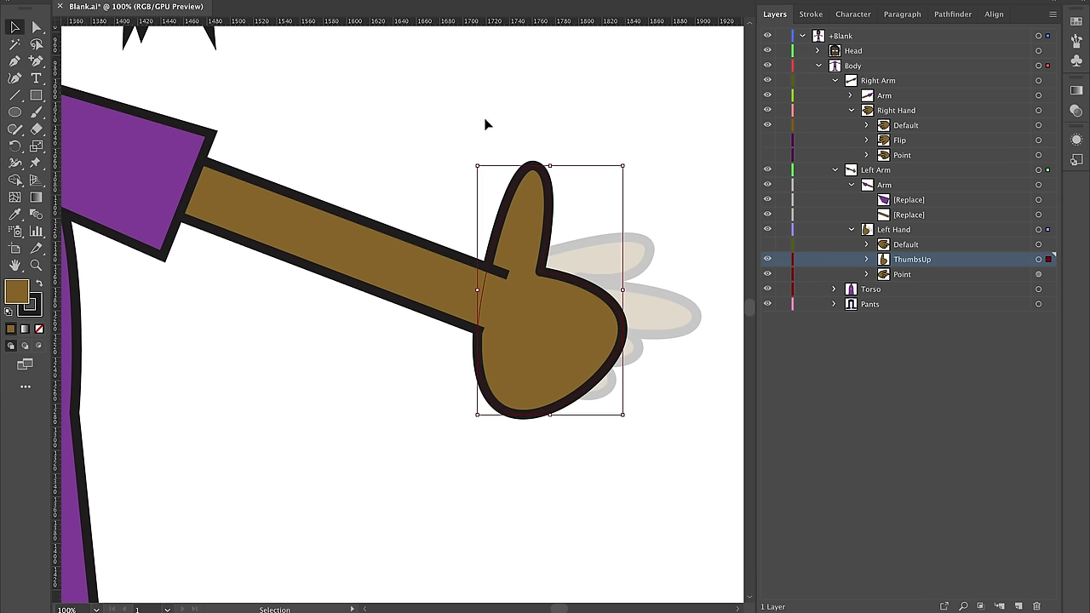
drag(628, 162, 619, 207)
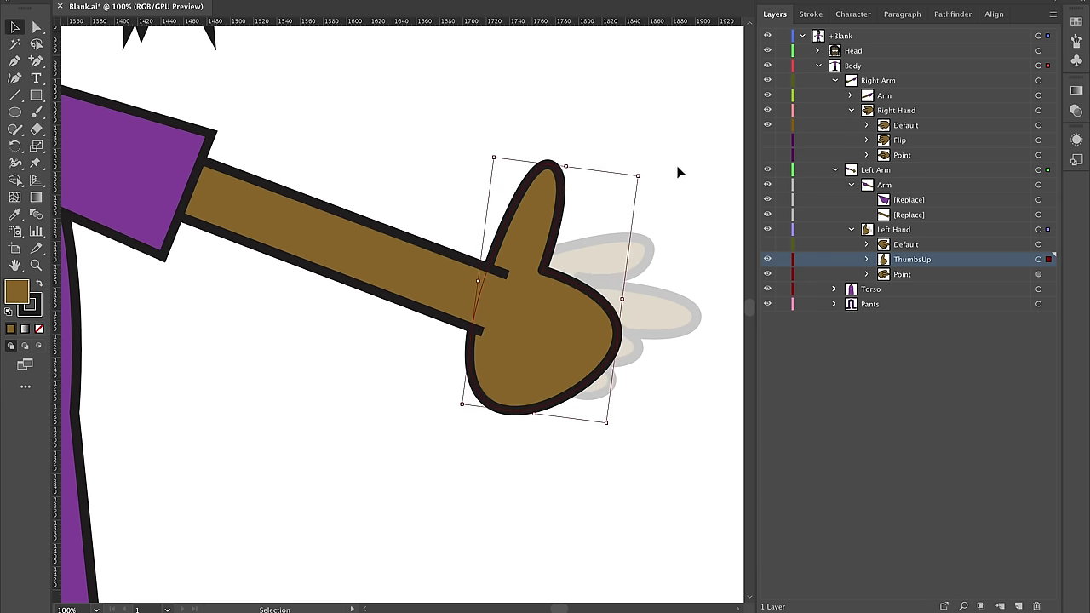
drag(645, 171, 649, 174)
mouse_move(550, 223)
mouse_down()
mouse_move(565, 214)
mouse_move(552, 223)
mouse_up()
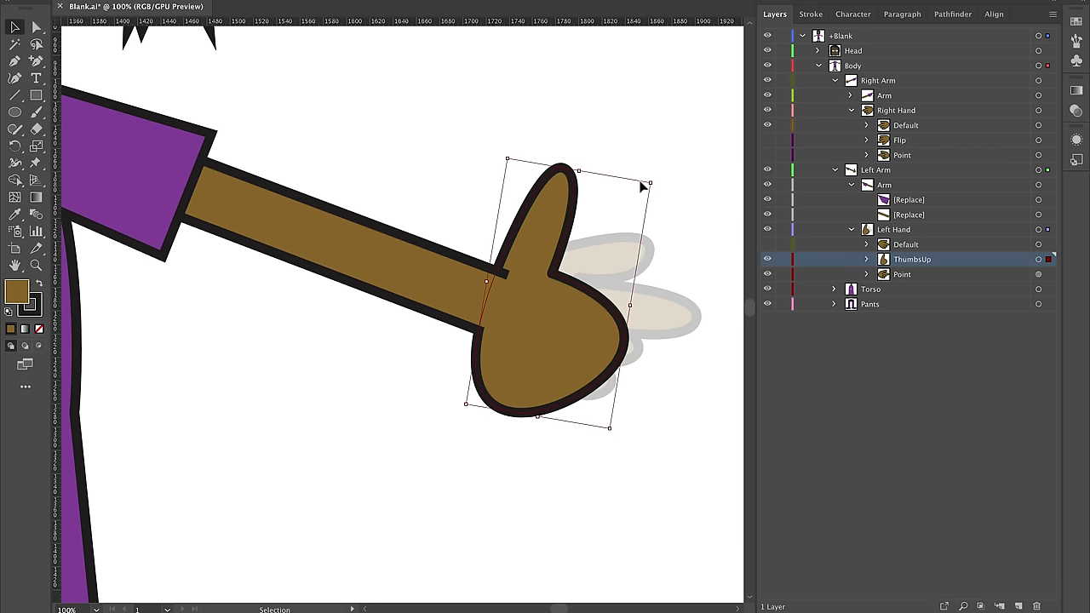
drag(642, 182, 655, 204)
key(a)
click(685, 443)
key(v)
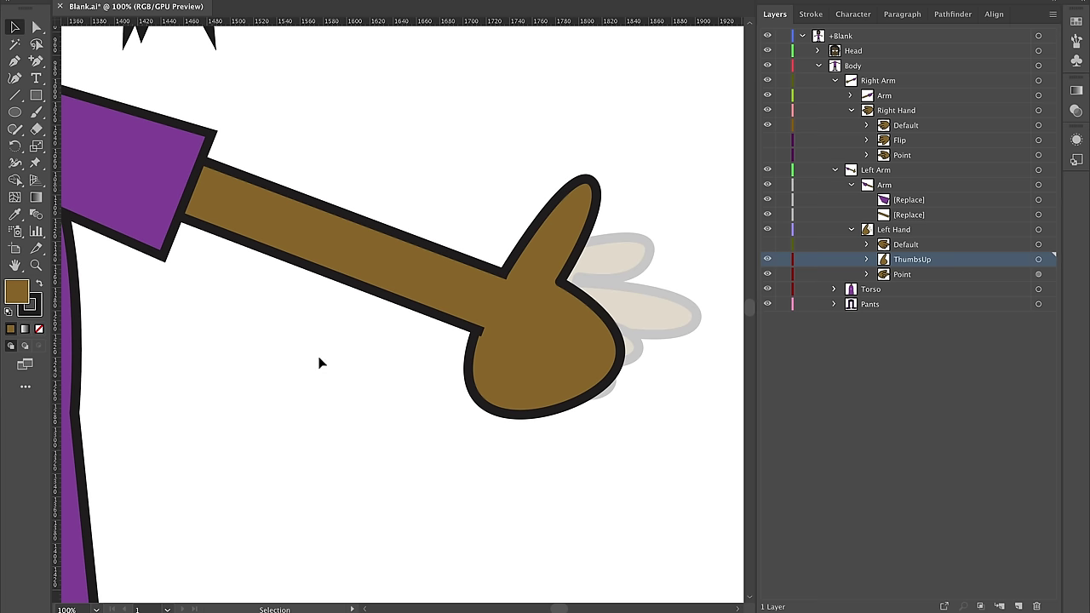
- Add a sublayer inside ThumbsUp and draw an ellipse for the lowest curled finger, tilted clockwise at the palm's lower edge
click(1000, 606)
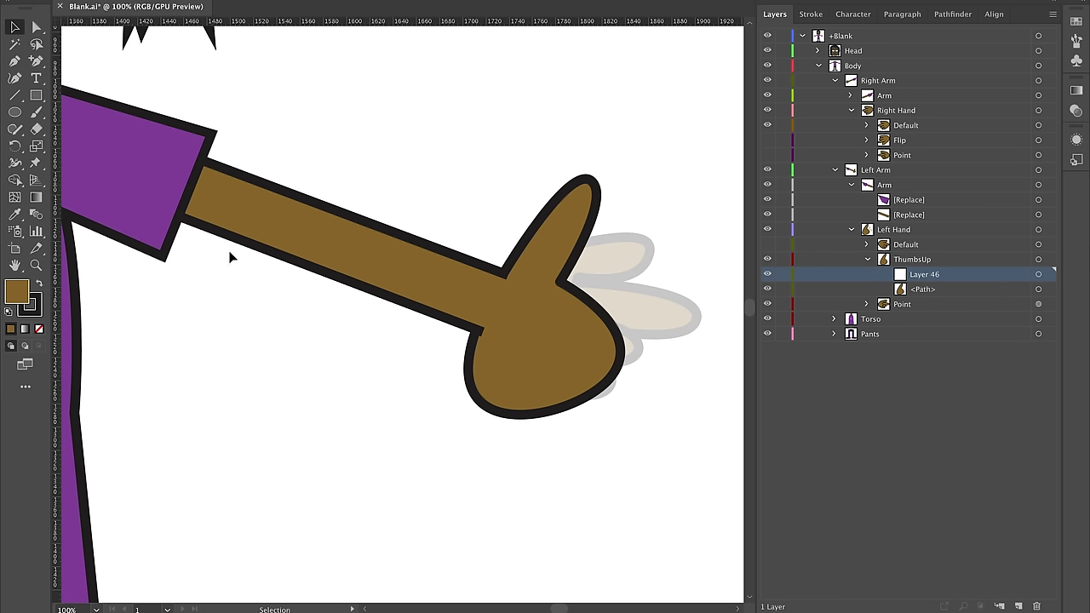
key(l)
drag(586, 327, 571, 419)
click(15, 26)
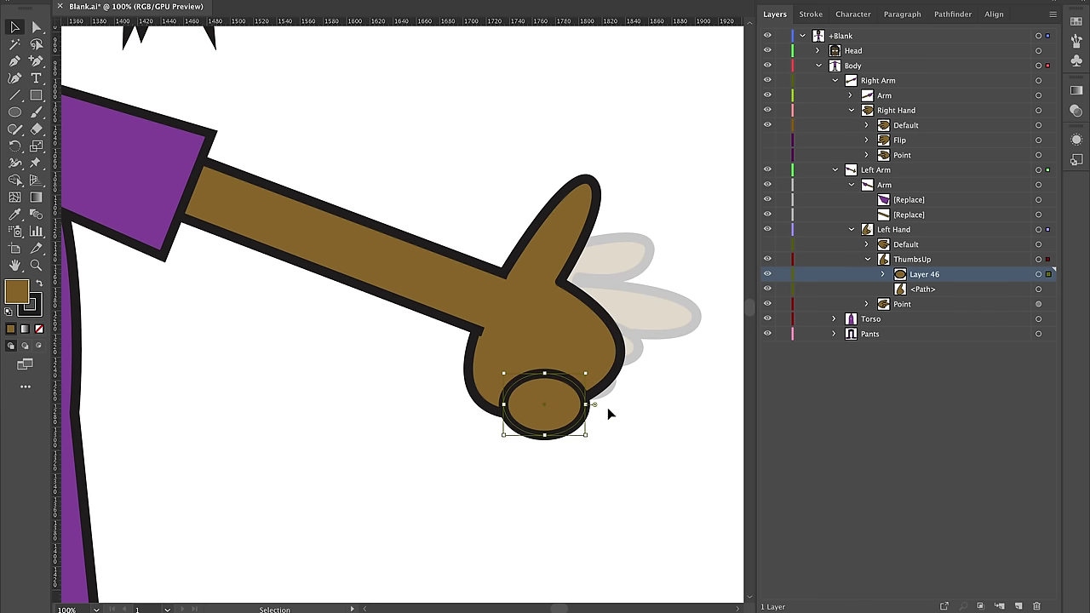
drag(589, 375, 621, 437)
click(616, 436)
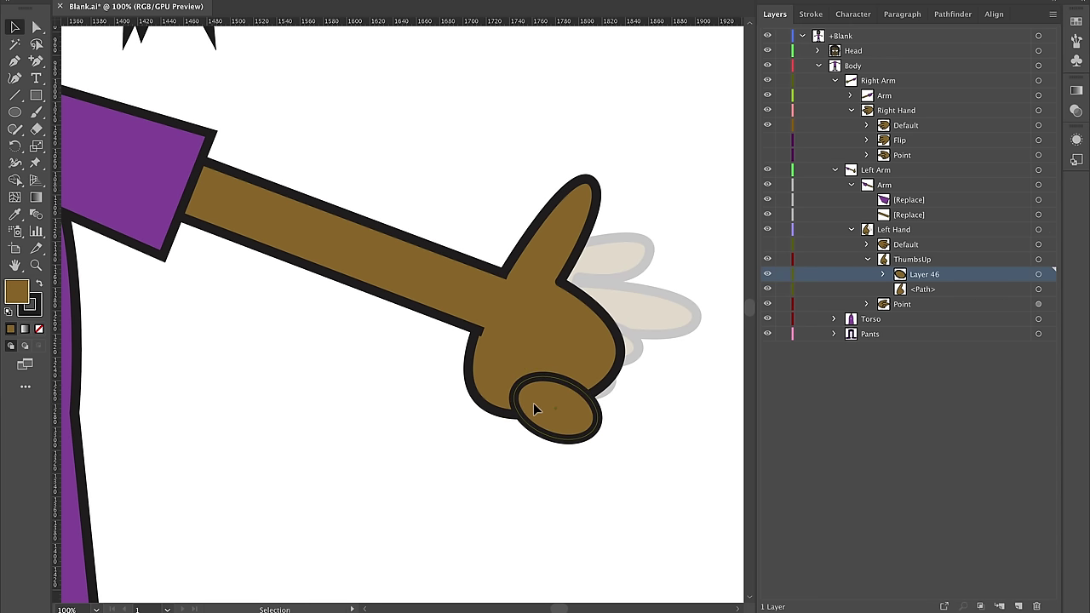
- Duplicate the finger ellipse twice and stack the copies upward along the palm's outer edge to form three curled fingers
drag(556, 414, 594, 346)
key(v)
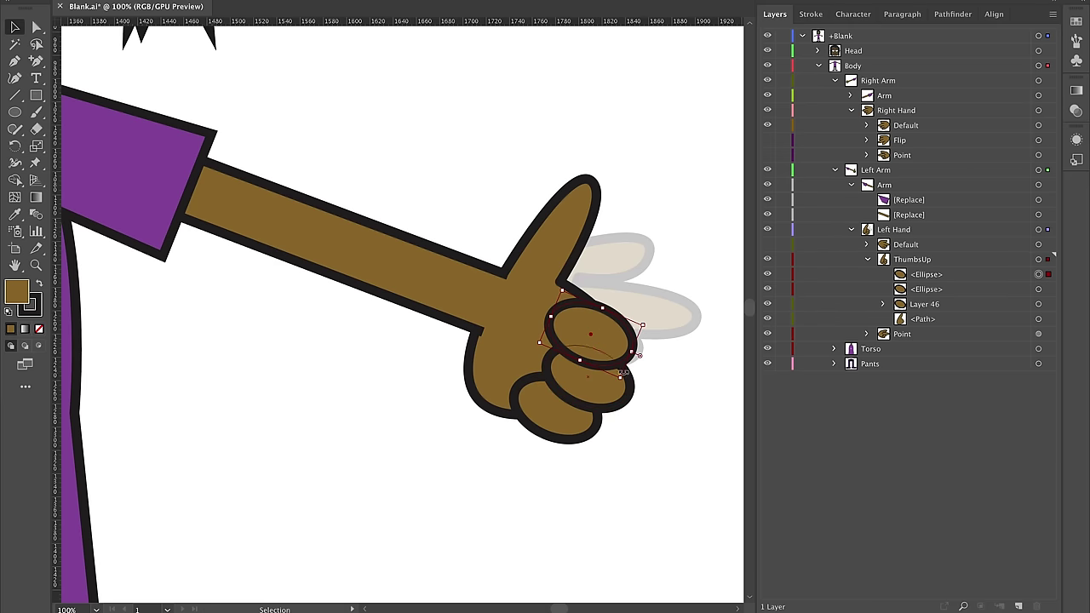
drag(623, 384, 635, 375)
drag(601, 332, 606, 324)
click(661, 384)
scroll(661, 384, down, 5)
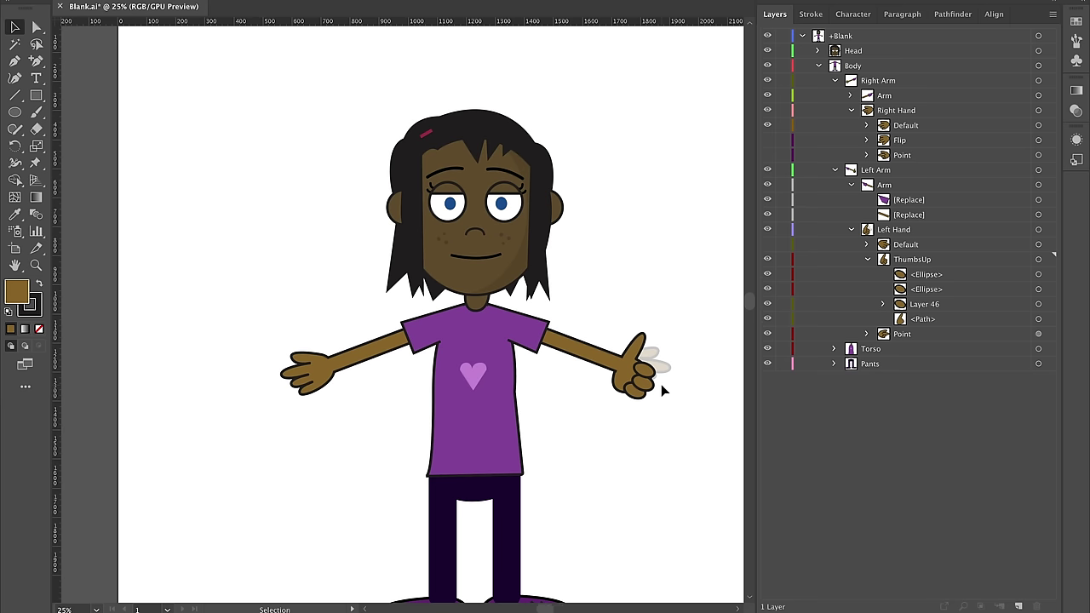
scroll(660, 384, up, 3)
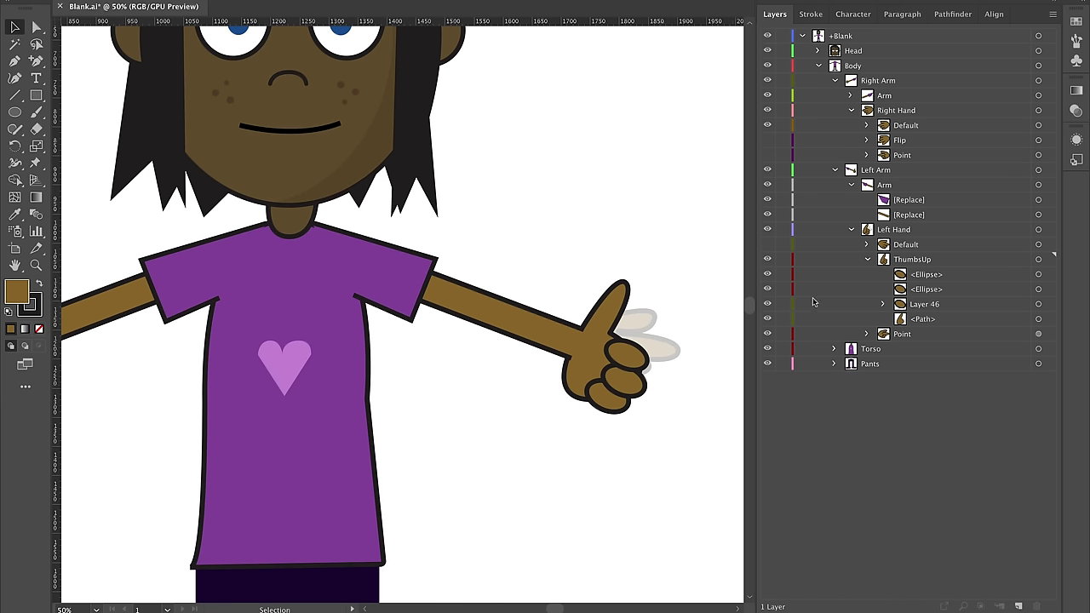
- Select the thumbs-up outline with its three fingers, scale the hand down slightly, and nudge it into place on the wrist
click(605, 361)
scroll(669, 428, up, 1)
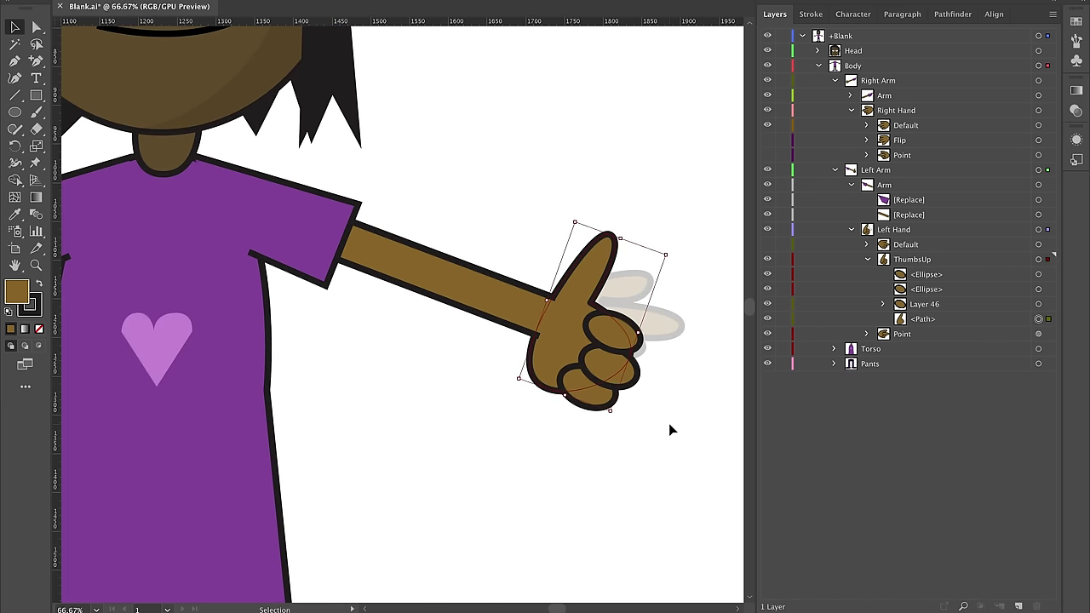
click(630, 395)
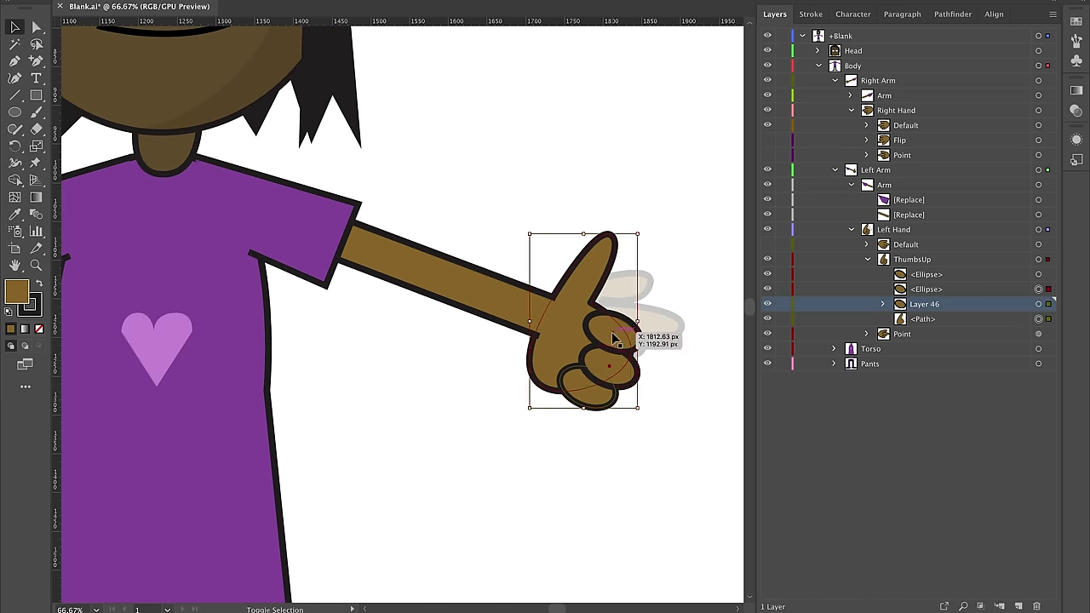
drag(641, 408, 626, 384)
key(Left)
key(Left)
key(Left)
key(Left)
key(Down)
key(Down)
key(Down)
key(Down)
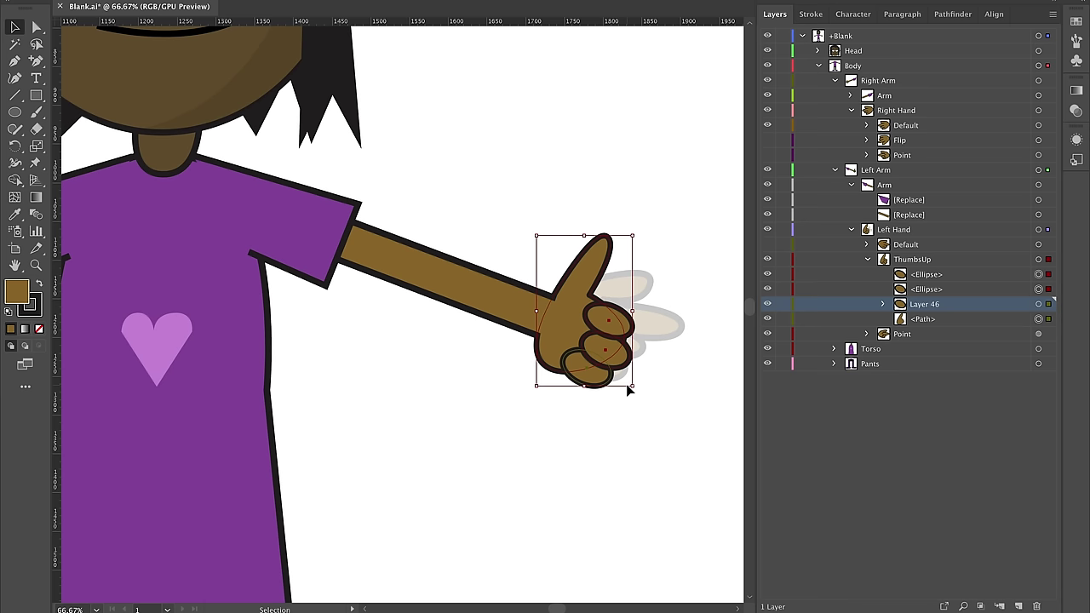
click(669, 455)
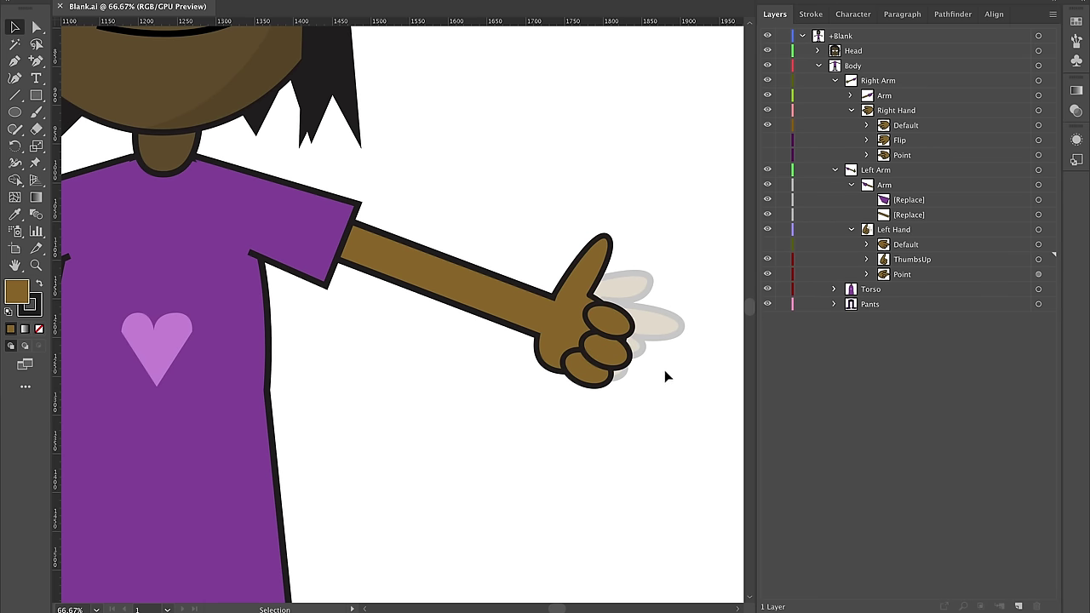
- Add an empty layer above ThumbsUp in the Left Hand group, and delete it
click(908, 261)
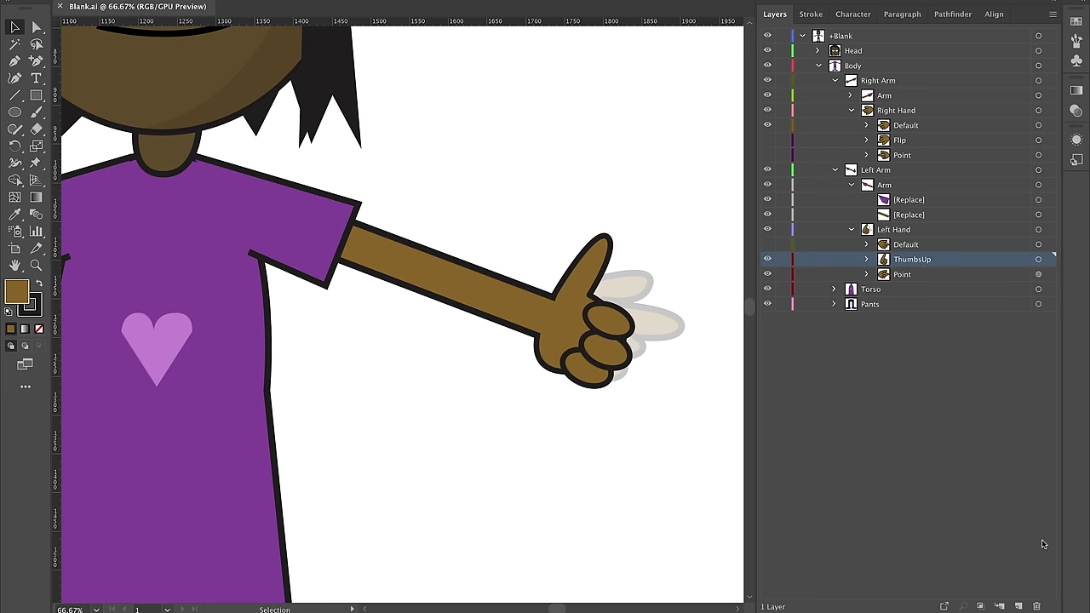
click(1019, 607)
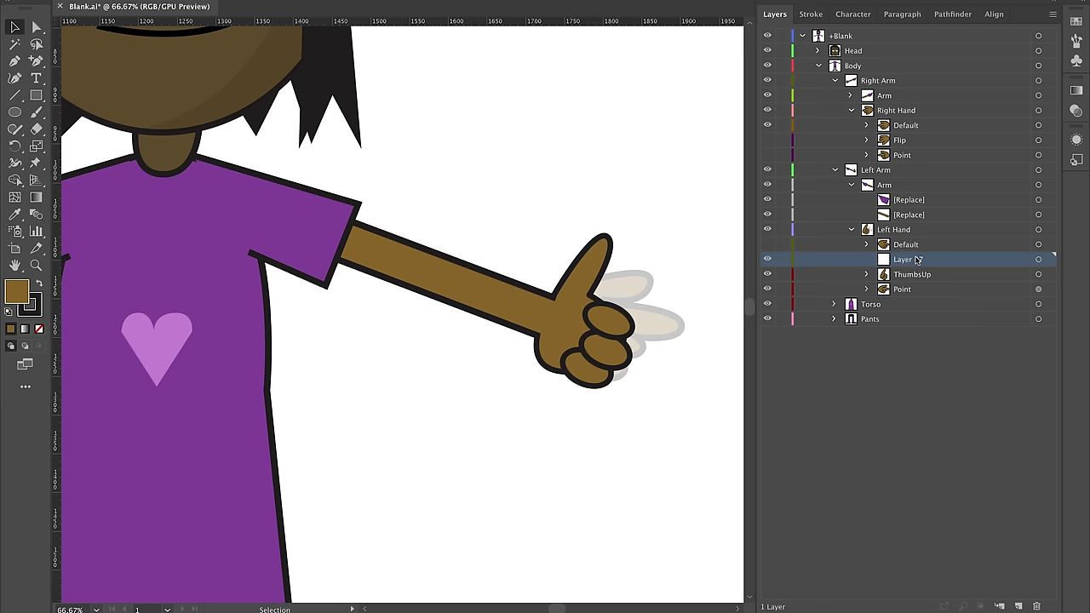
click(1037, 607)
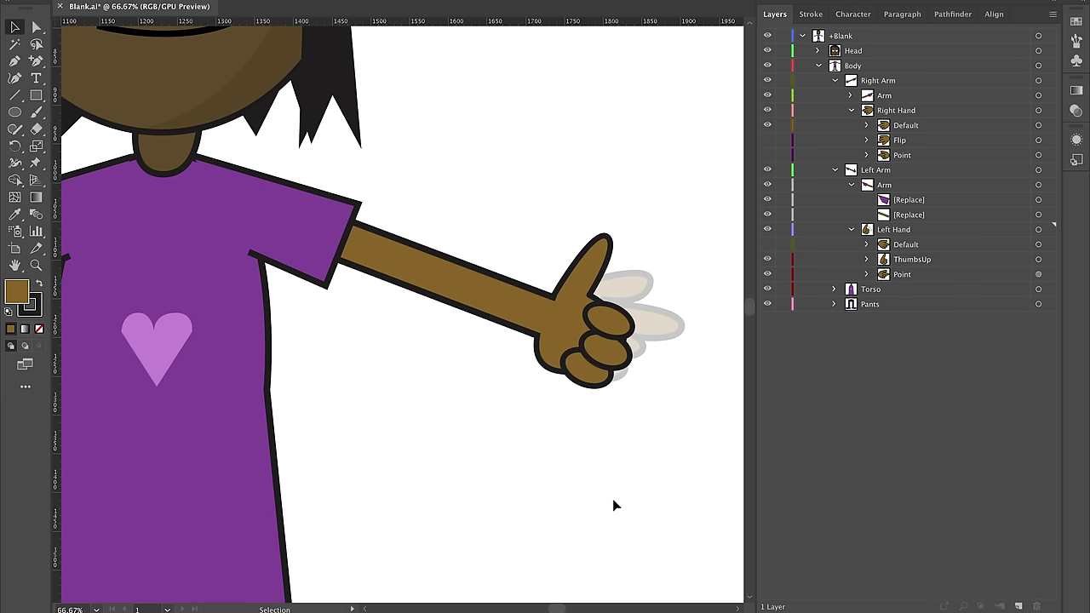
- Hide the ThumbsUp pose and show the Default pose in the Left Hand group
click(767, 259)
click(770, 246)
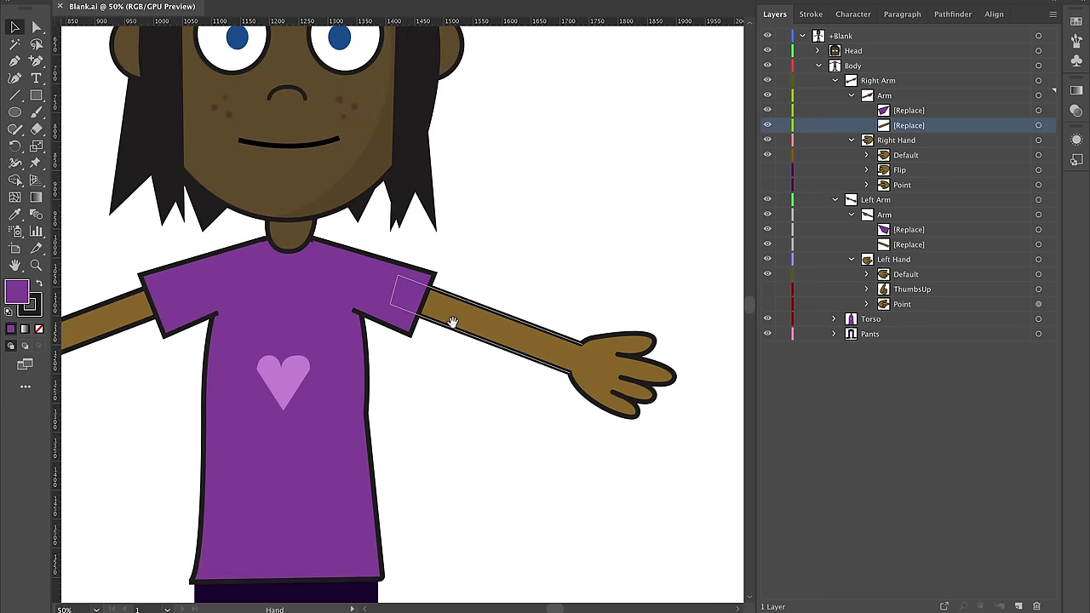
- Delete the purple sleeve from the Right Arm group's Arm layer
drag(450, 318, 372, 297)
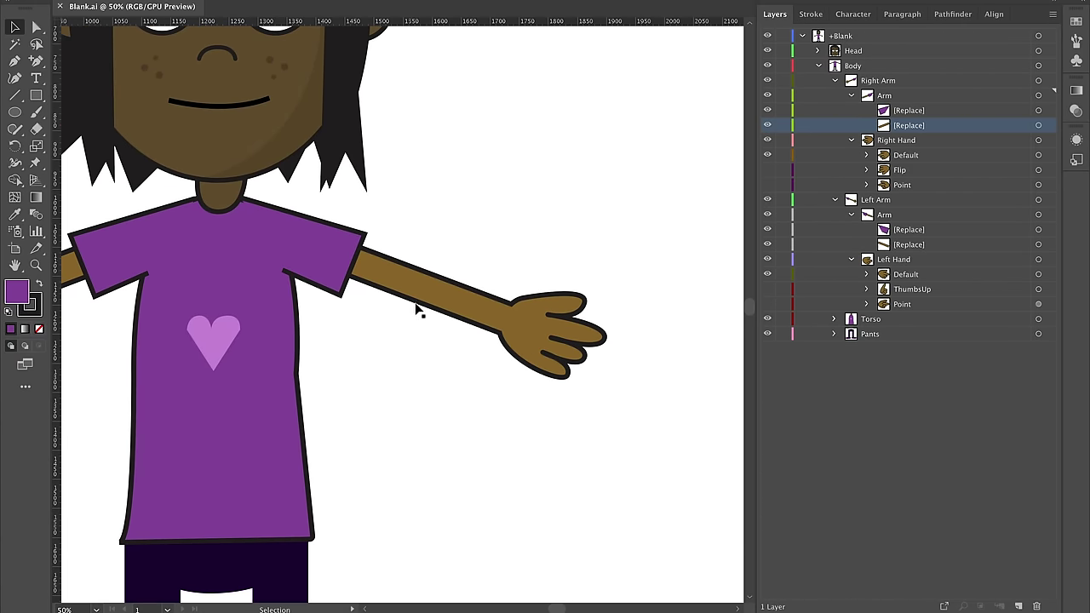
drag(472, 365, 596, 393)
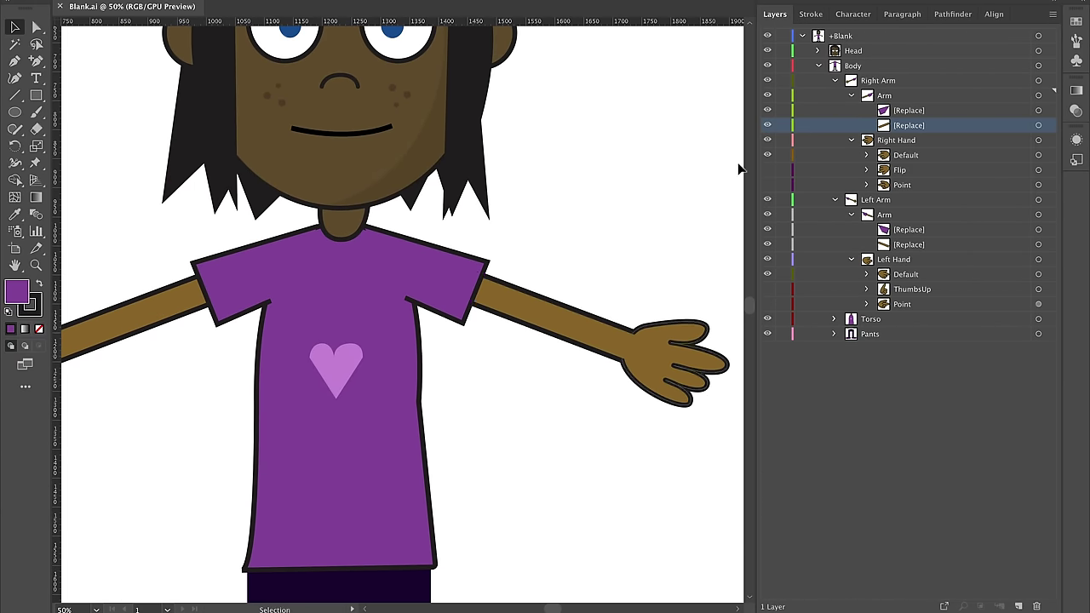
scroll(214, 299, left, 3)
click(290, 281)
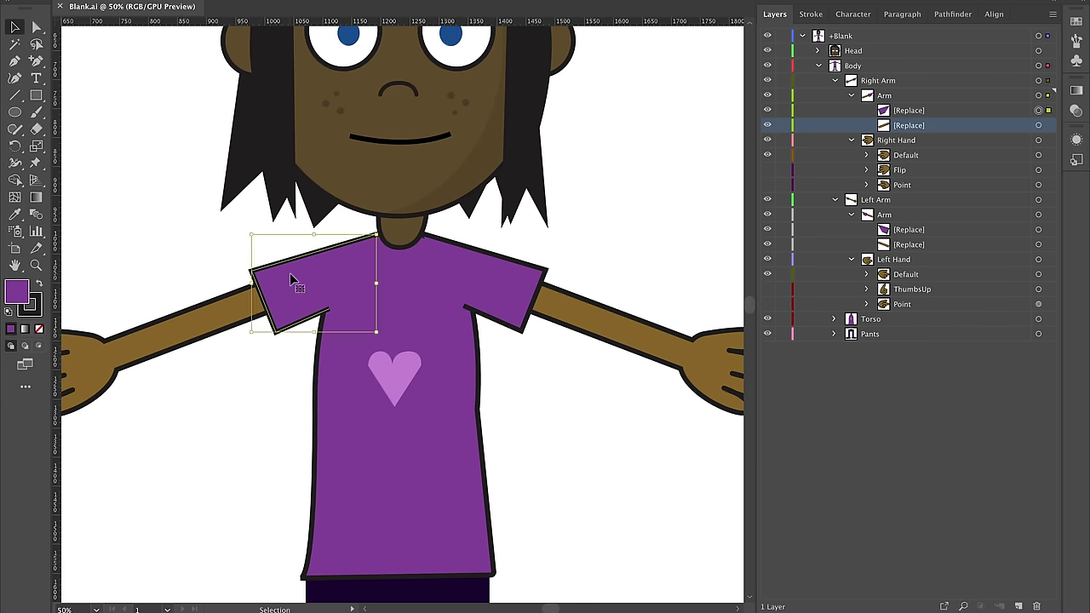
key(Delete)
- Duplicate the left arm's purple sleeve, mirror the copy horizontally, and position it over the character's right shoulder
click(529, 277)
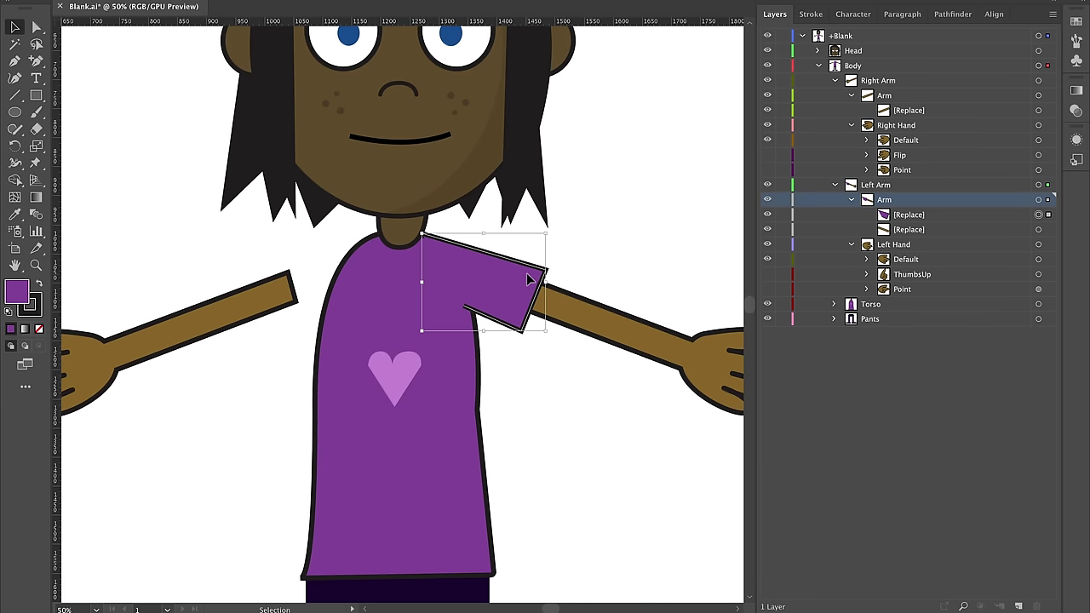
key(a)
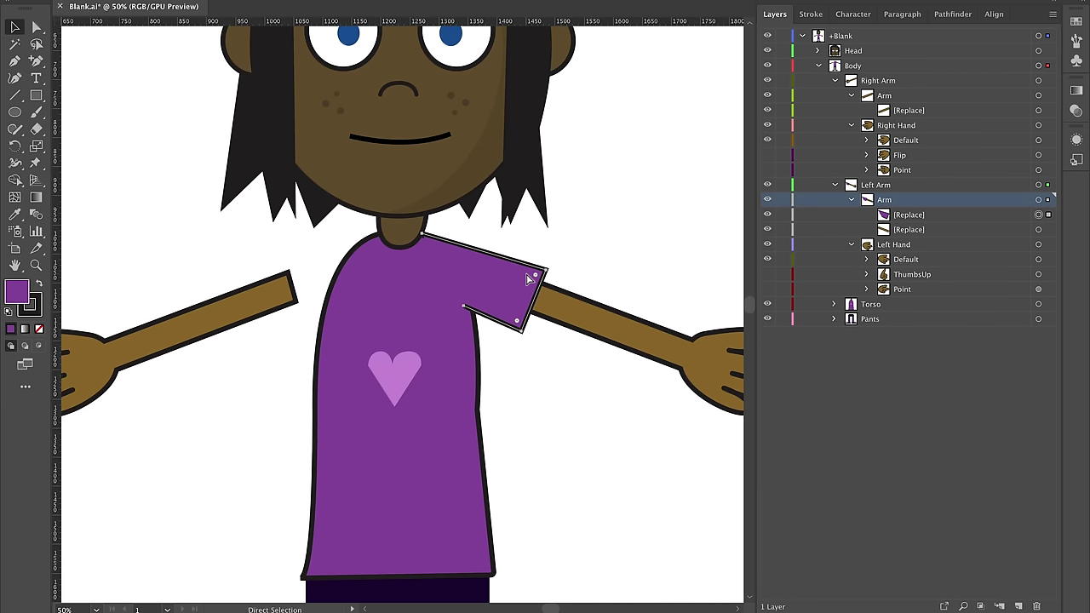
key(v)
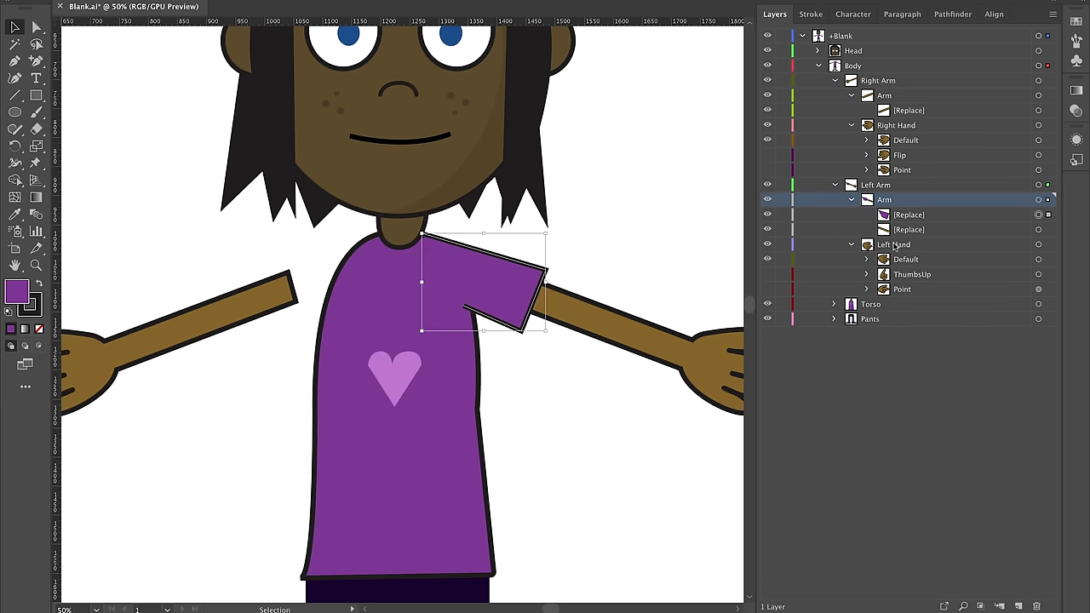
click(909, 111)
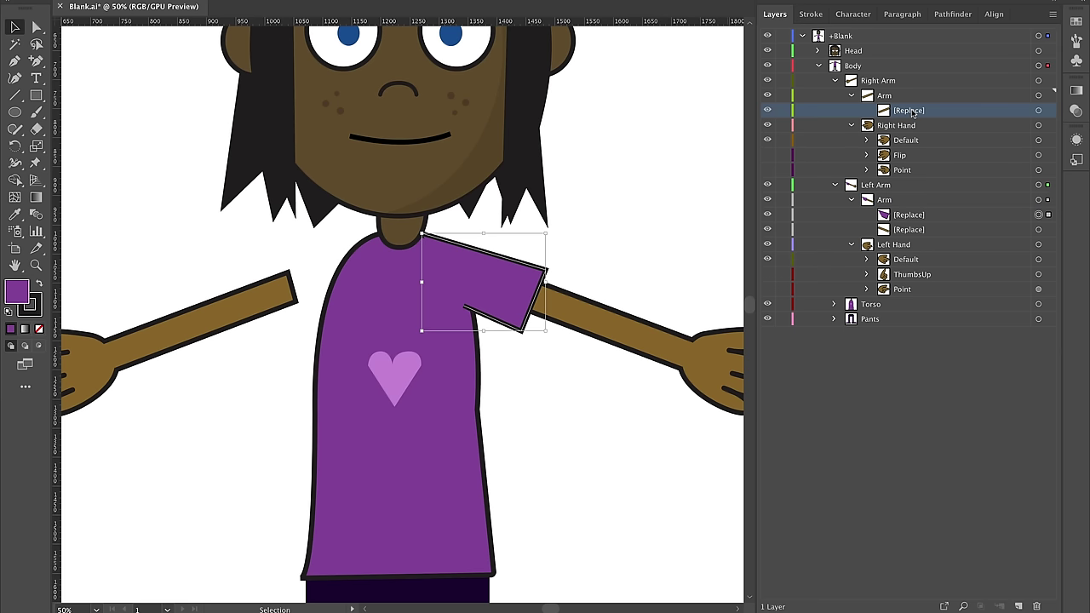
key(ctrl+f)
drag(521, 279, 356, 298)
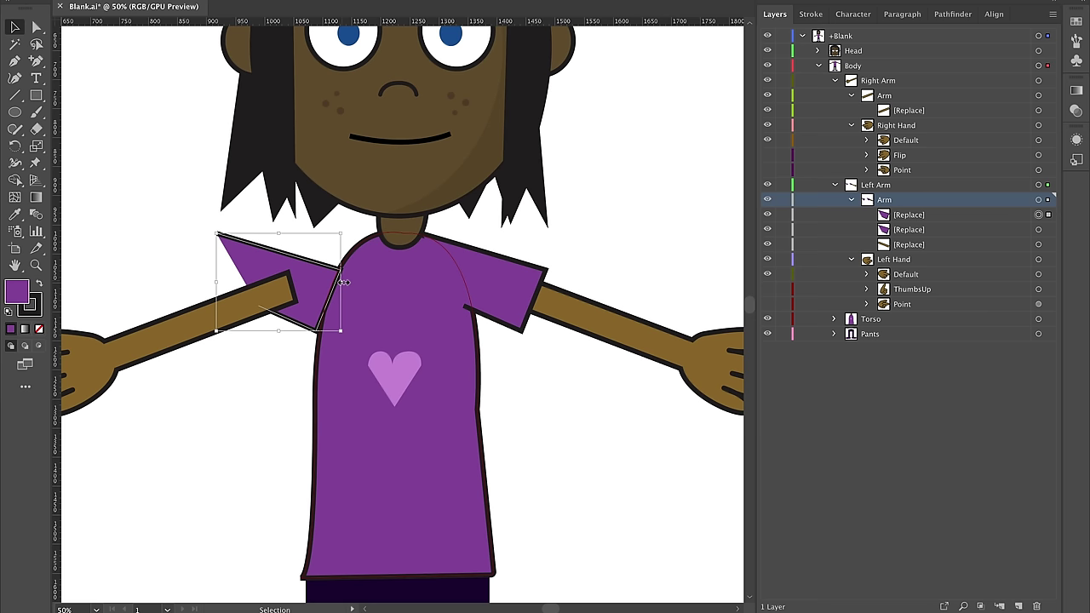
drag(344, 282, 218, 283)
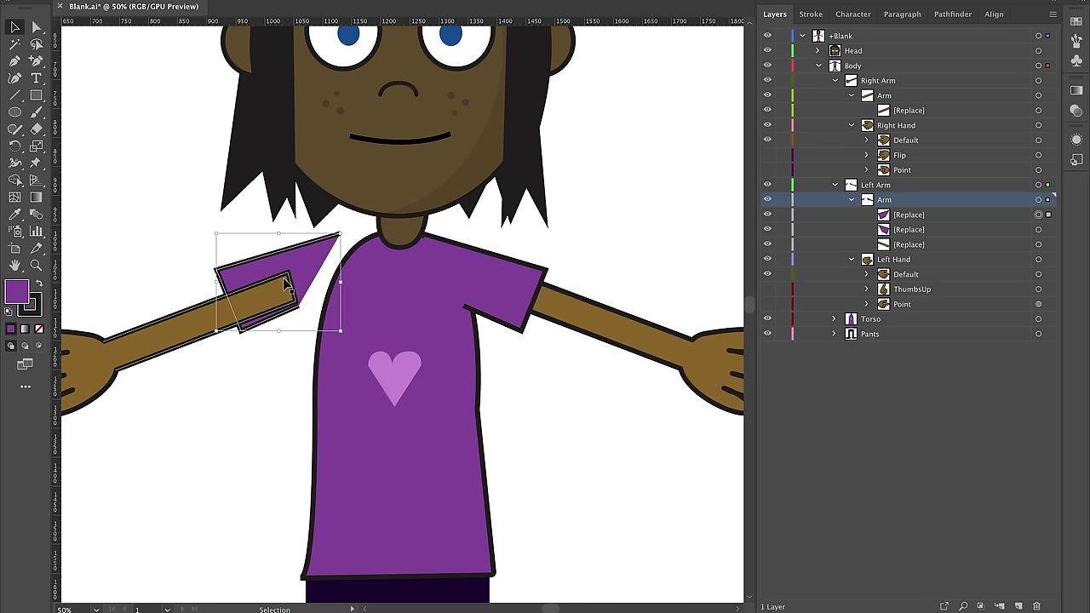
drag(319, 266, 341, 280)
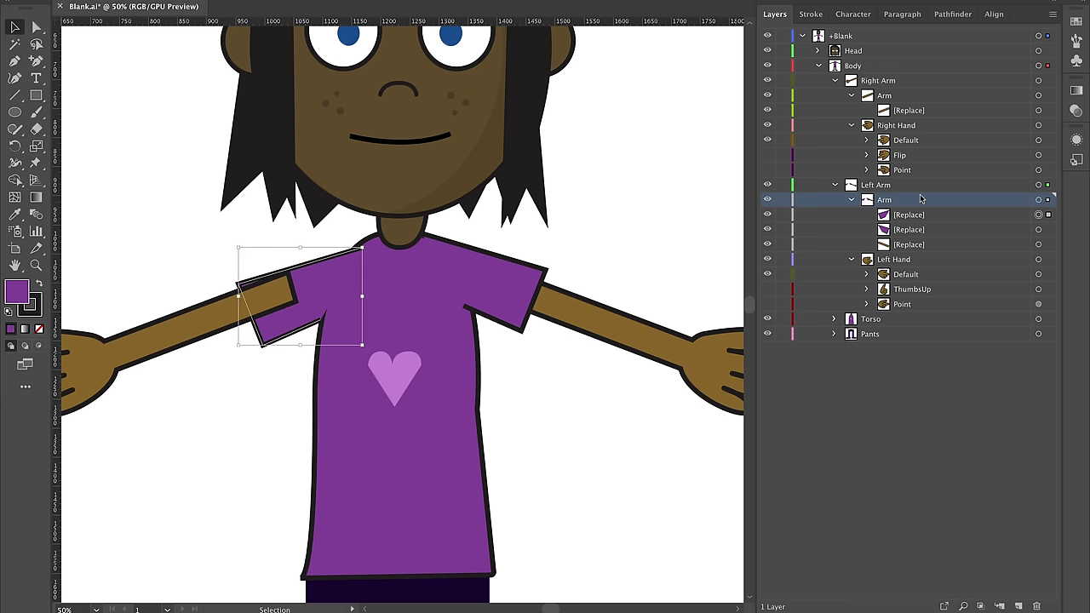
- Move the mirrored sleeve into the Right Arm group's Arm layer and align it with the torso at the right shoulder
drag(906, 217, 918, 106)
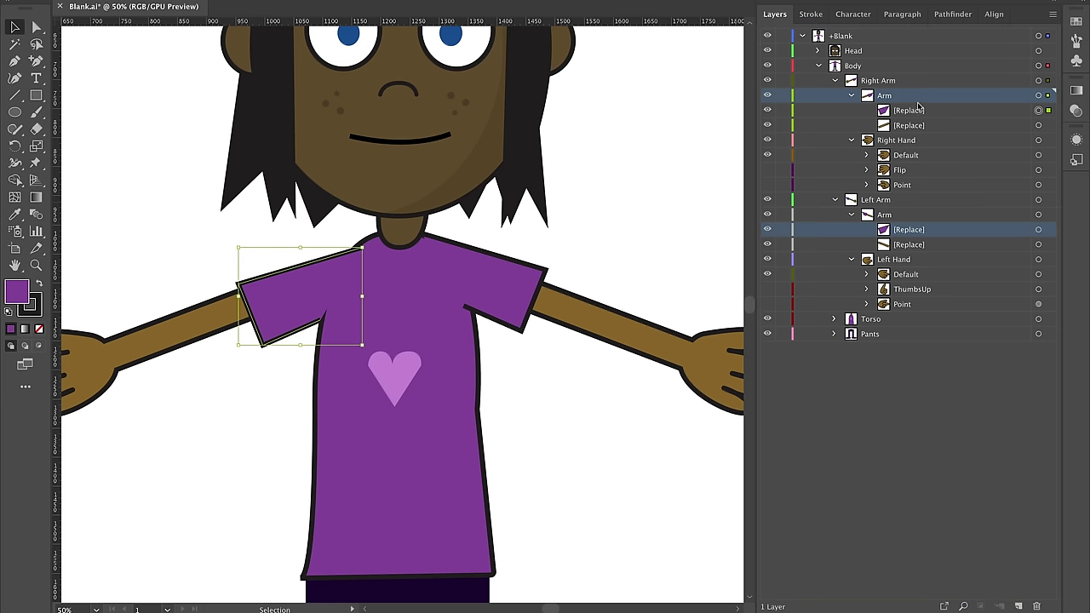
drag(344, 302, 308, 300)
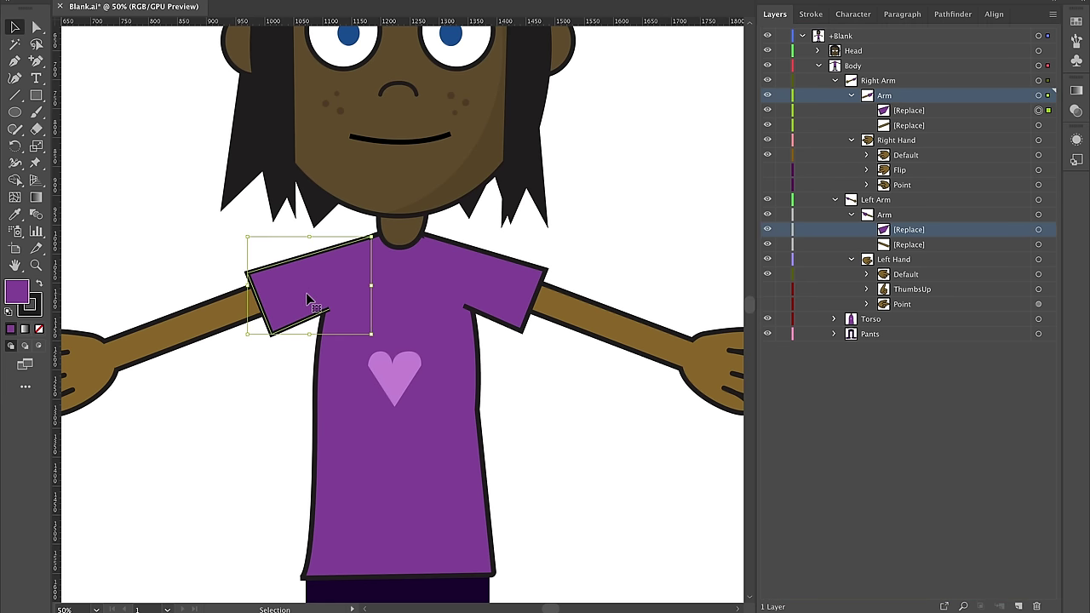
click(265, 379)
drag(618, 417, 482, 448)
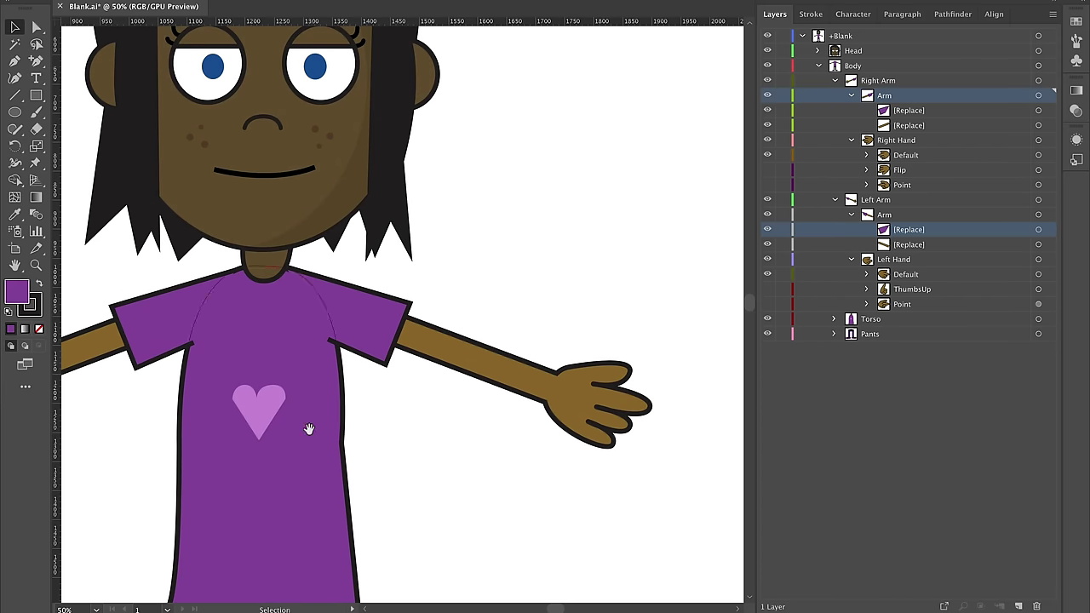
drag(309, 428, 530, 445)
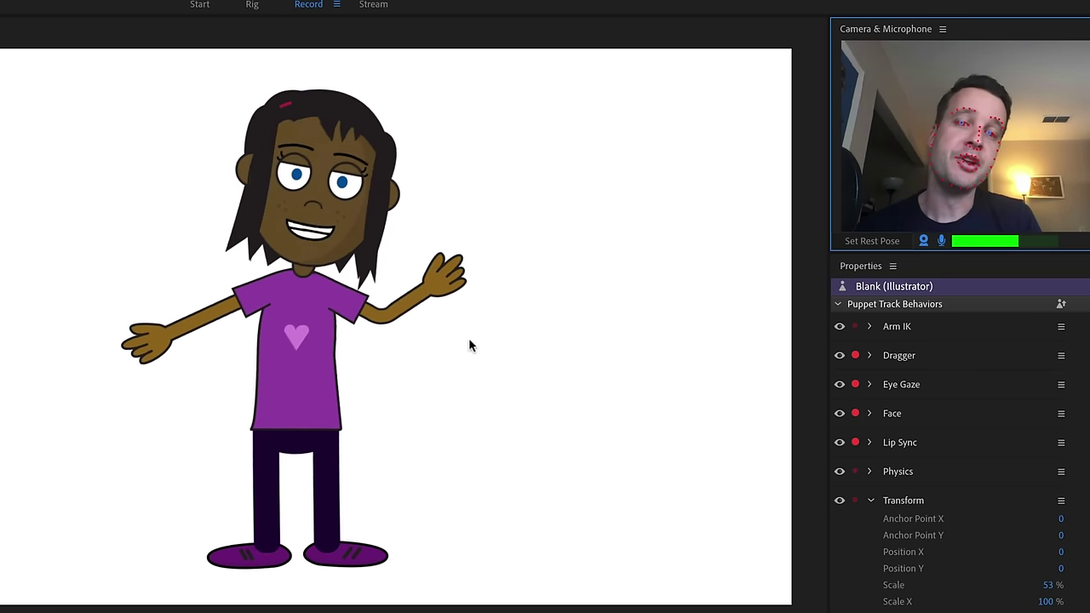
- Switch to Character Animator and test the sleeves by raising each of the puppet's hands in the scene
drag(452, 292, 430, 179)
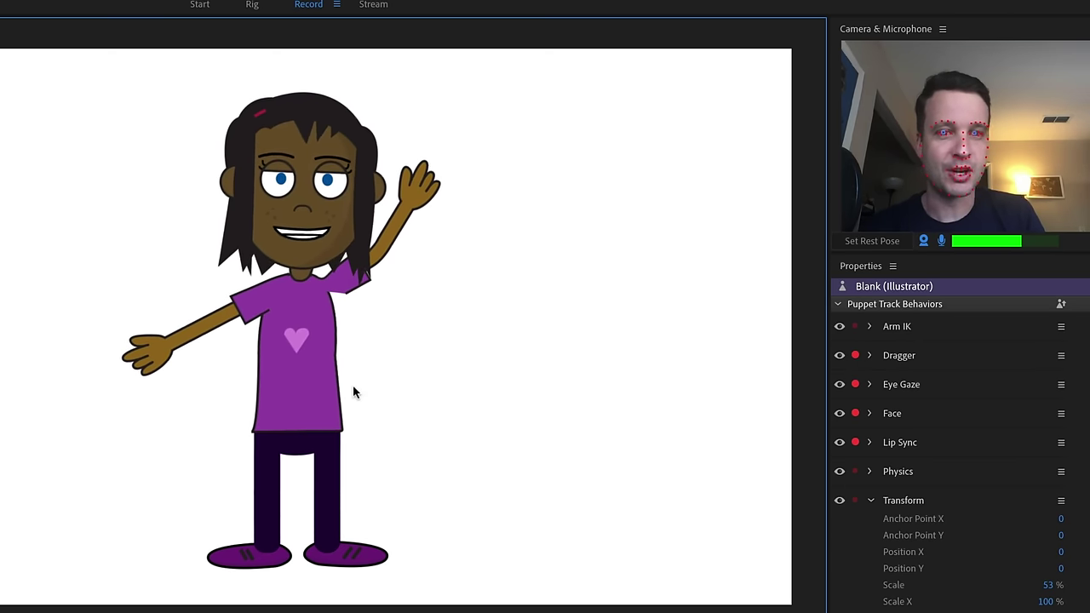
drag(112, 289, 145, 215)
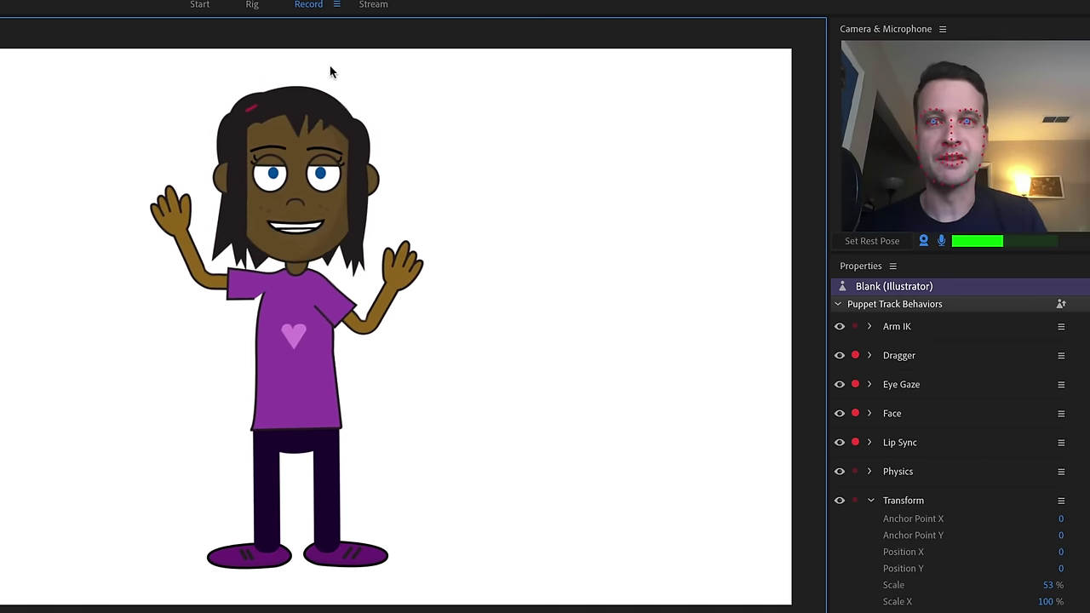
- Open the Blank puppet for rigging and delete the Fixed stick handles from both shoes
click(252, 4)
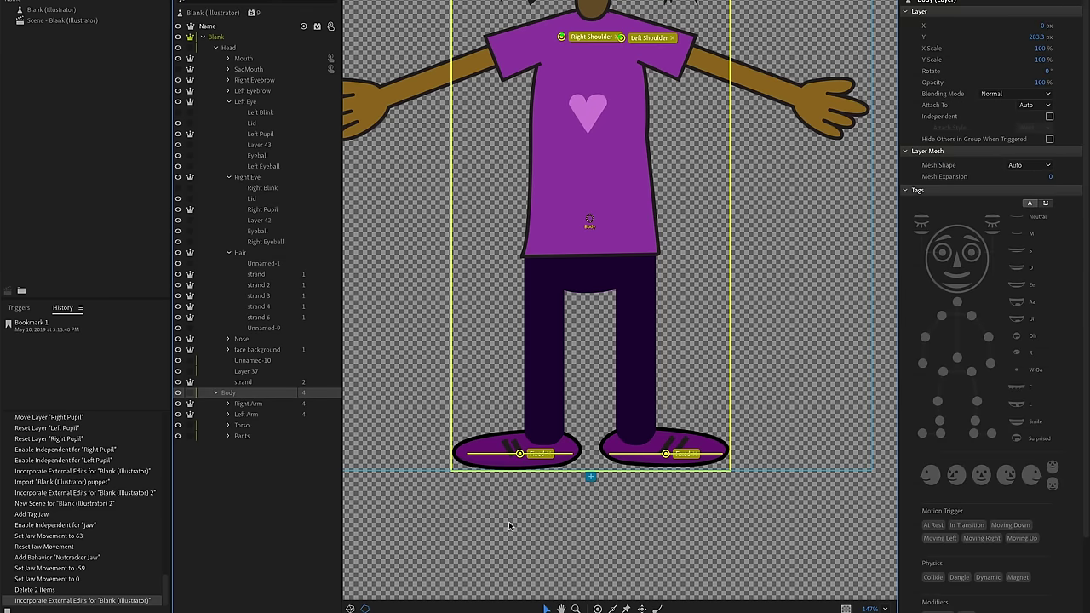
click(665, 454)
key(Delete)
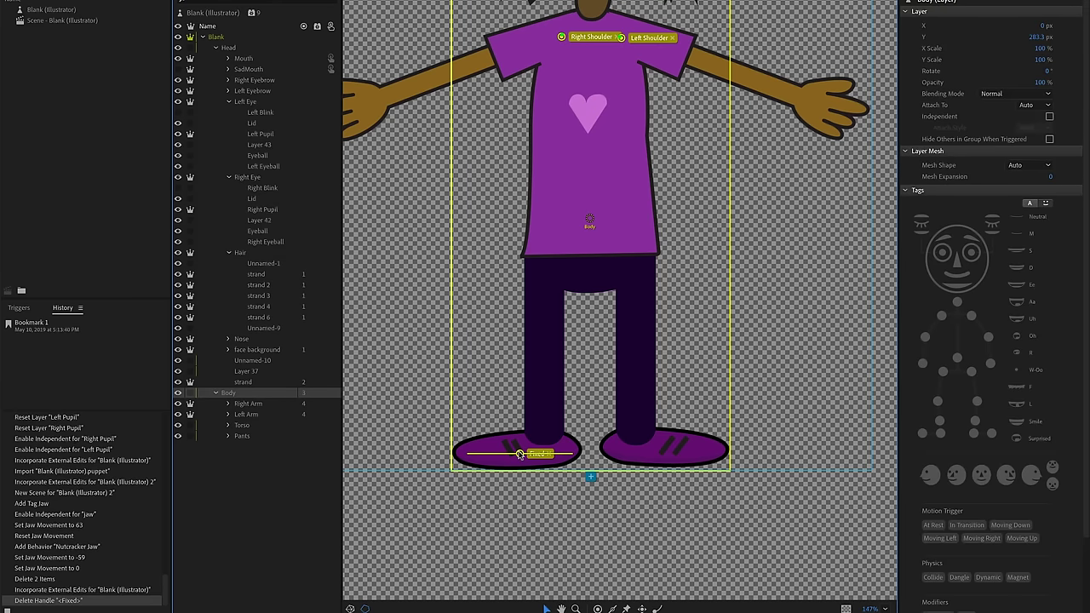
click(520, 454)
key(Delete)
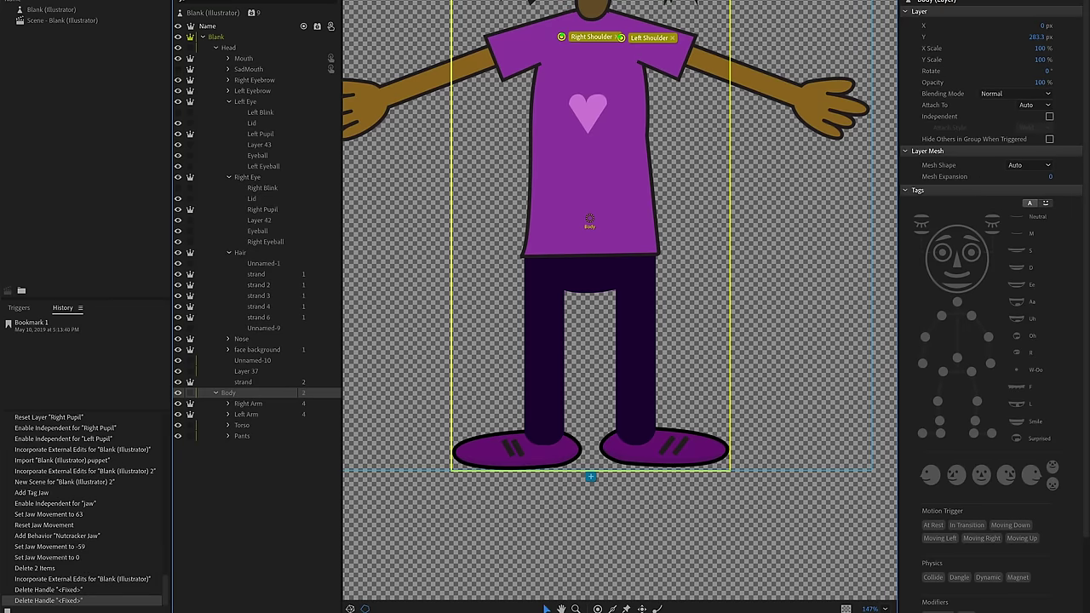
key(ctrl+3)
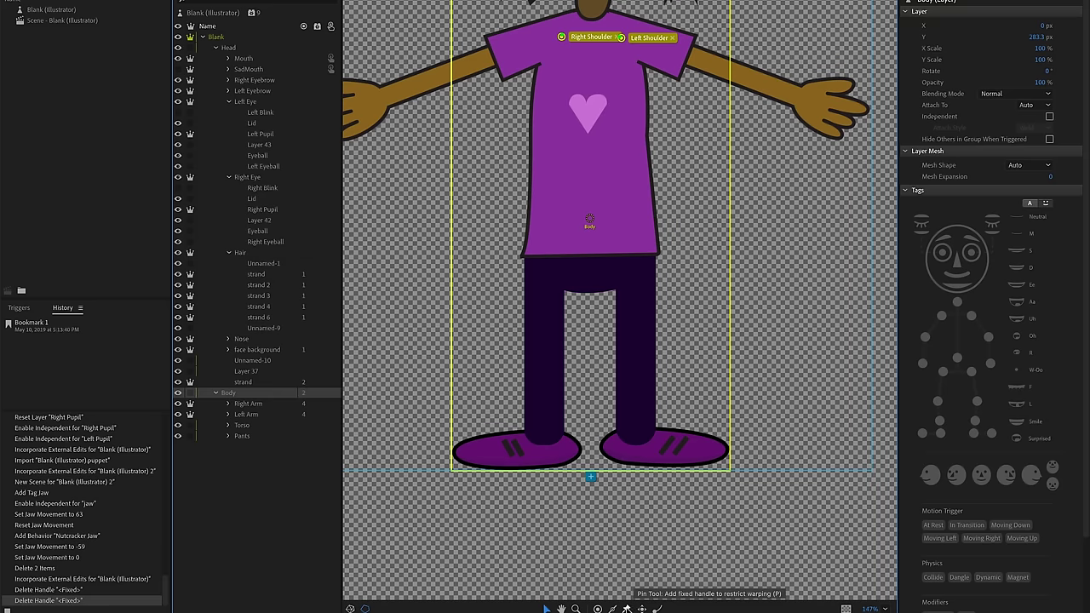
- Try pinning the feet with two Fixed pins on each shoe, and undo all four pins
click(627, 608)
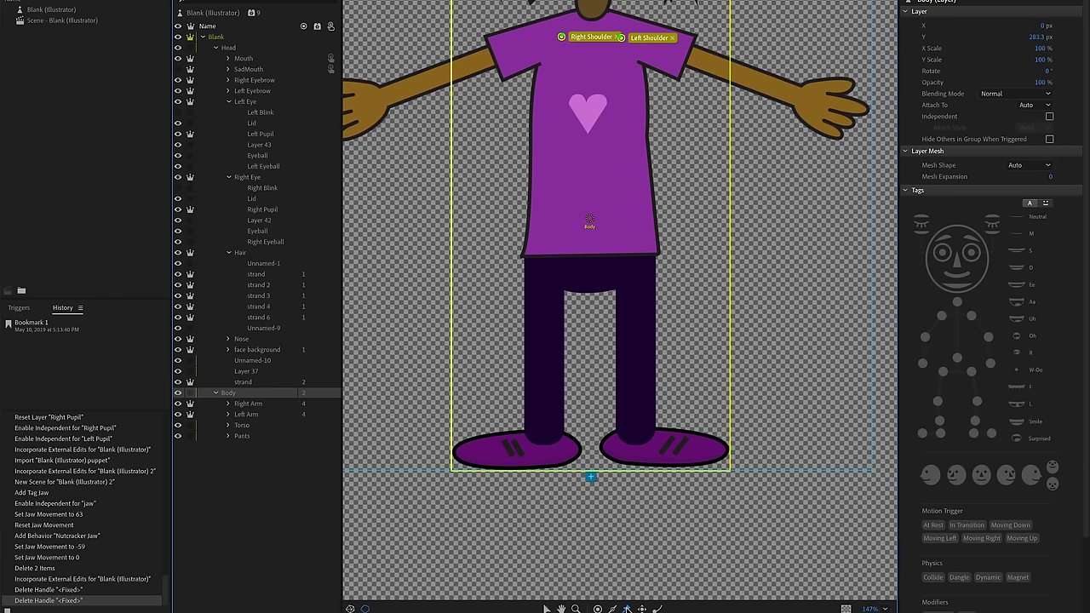
click(482, 446)
click(554, 449)
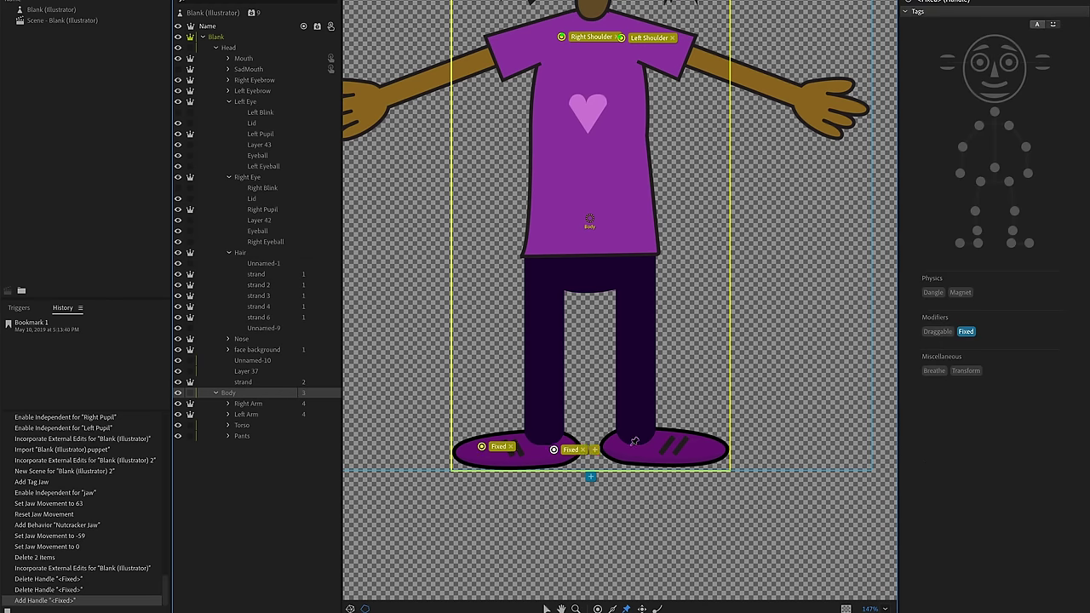
click(630, 444)
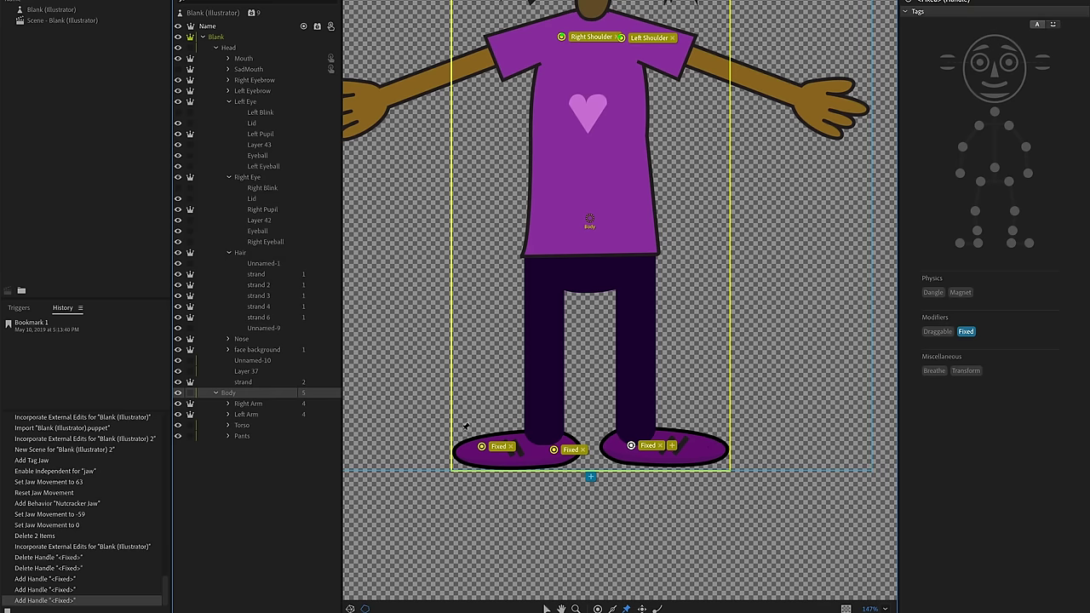
click(709, 446)
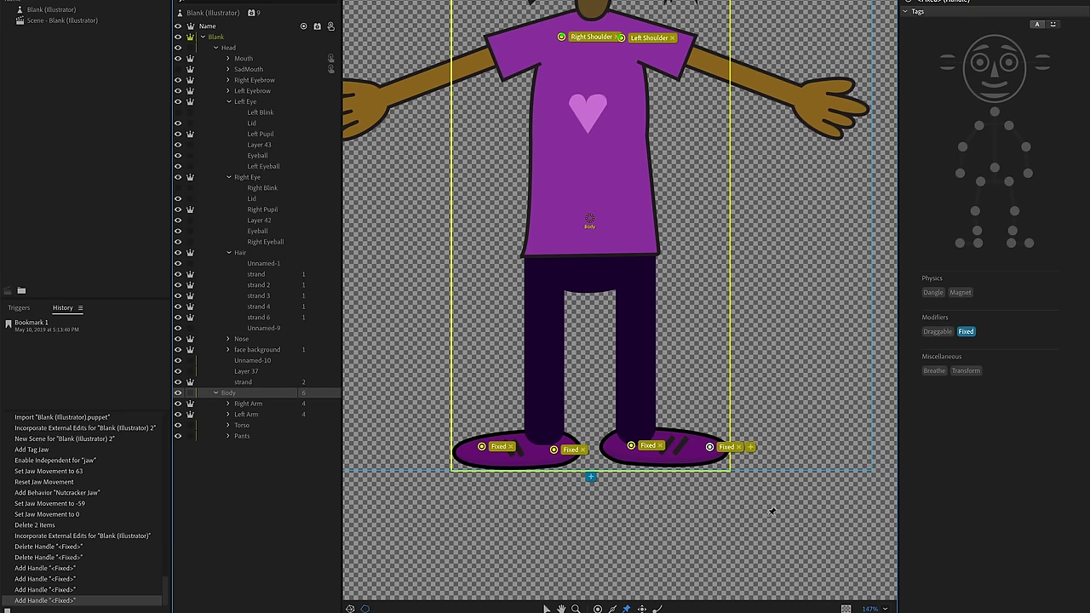
key(ctrl+z)
key(ctrl+z)
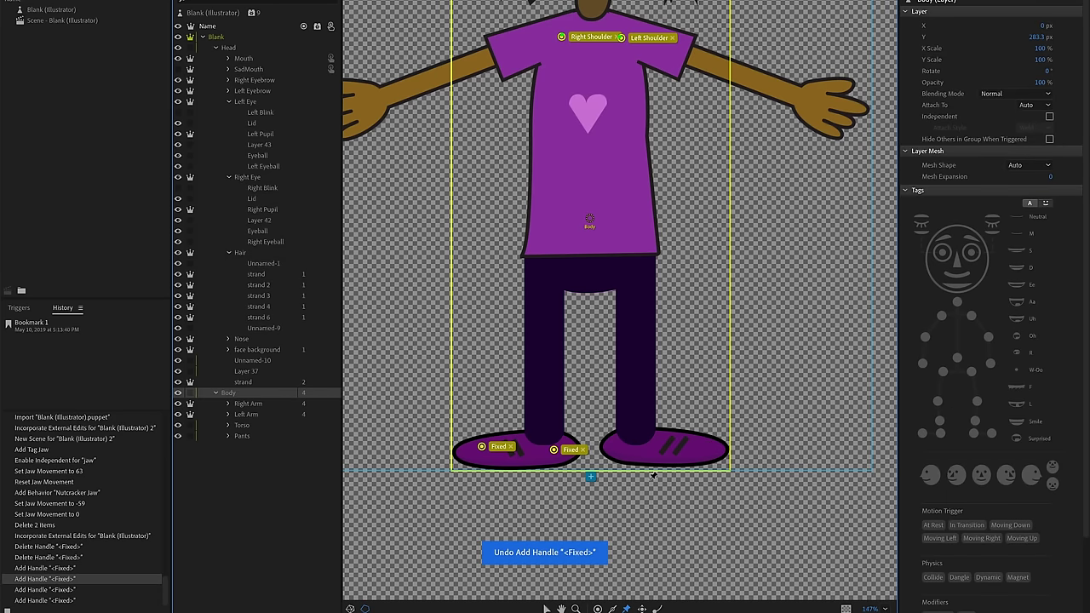
key(ctrl+z)
key(ctrl+z)
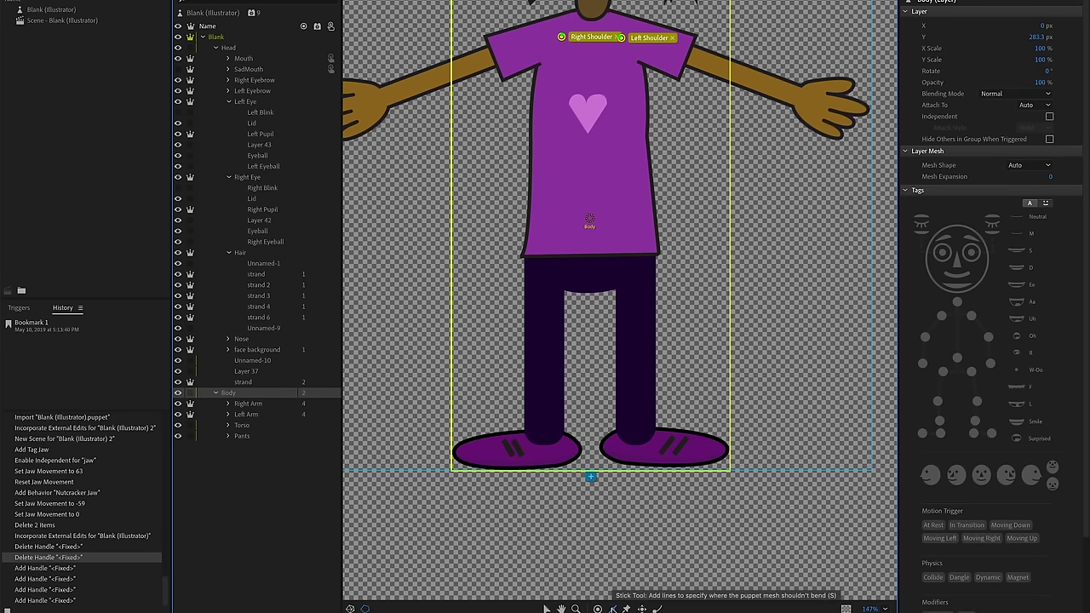
- Draw a horizontal stick along each shoe with the Stick tool and tag both sticks as Fixed
click(613, 608)
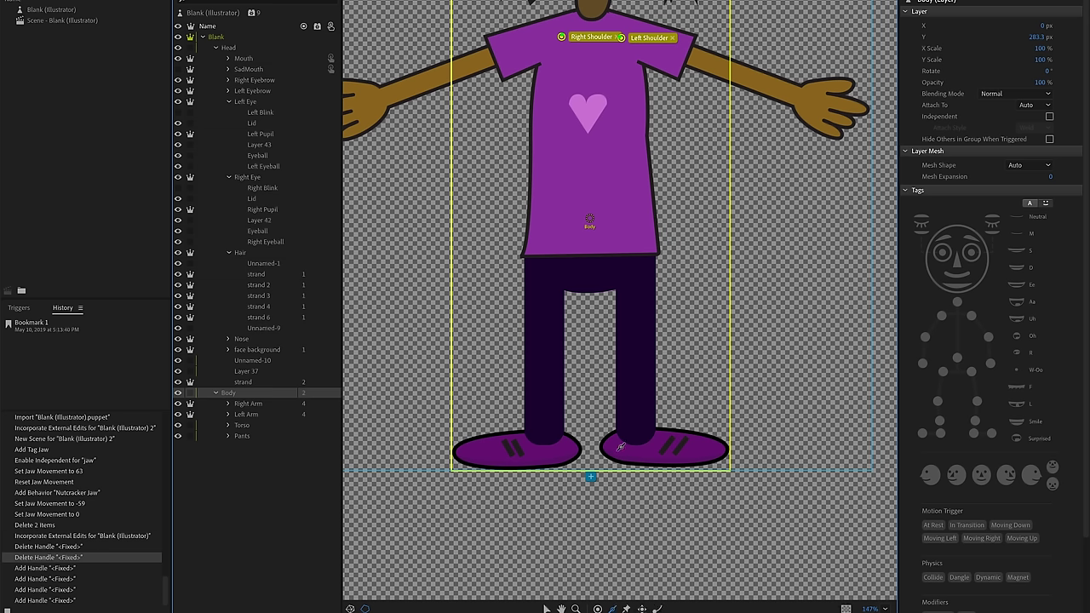
drag(621, 446, 717, 448)
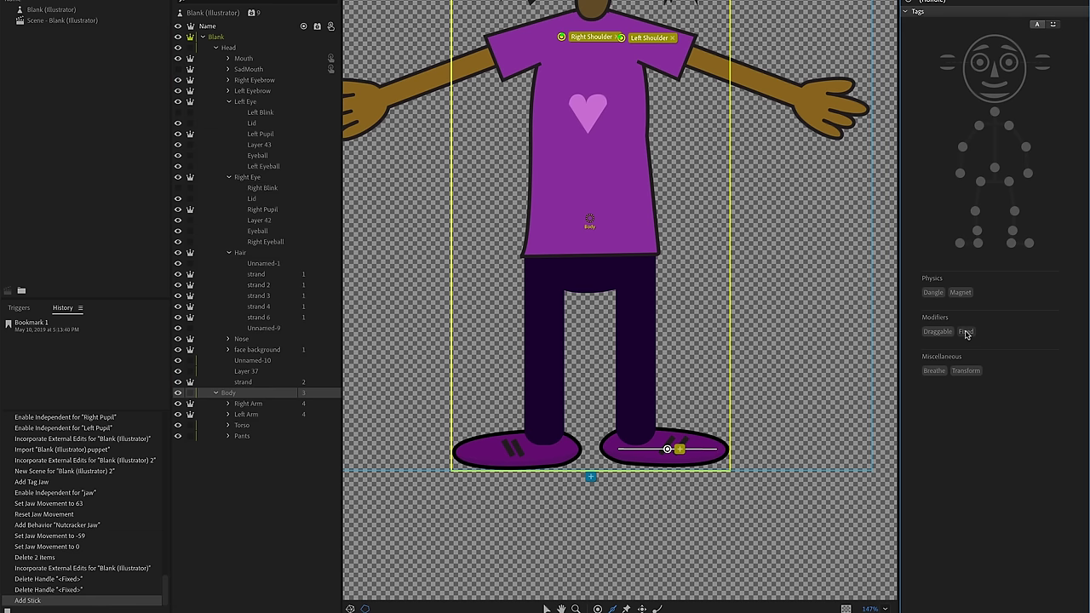
click(965, 332)
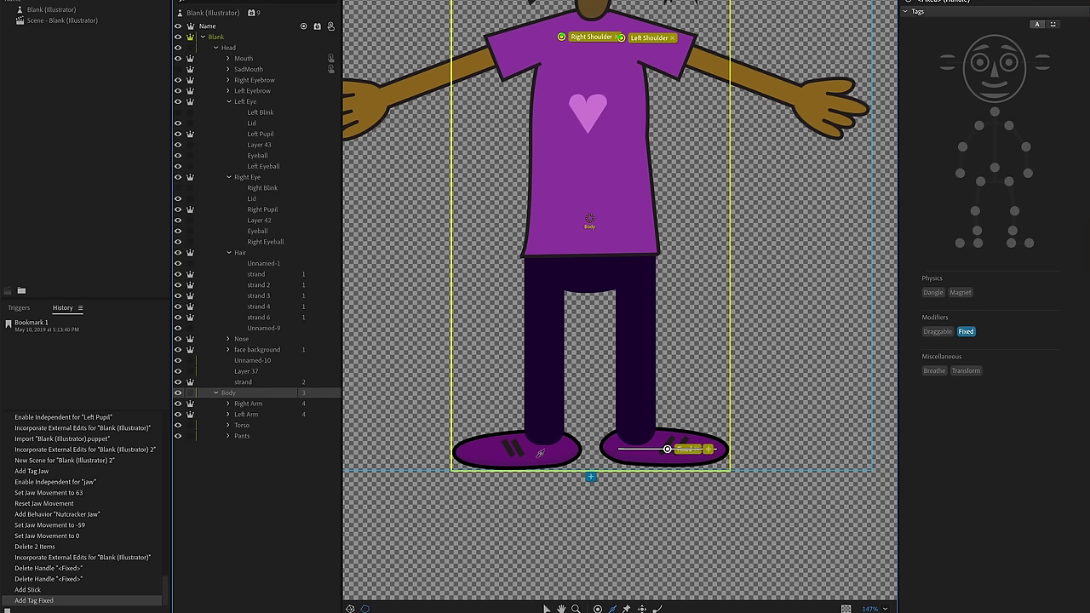
drag(462, 450, 565, 455)
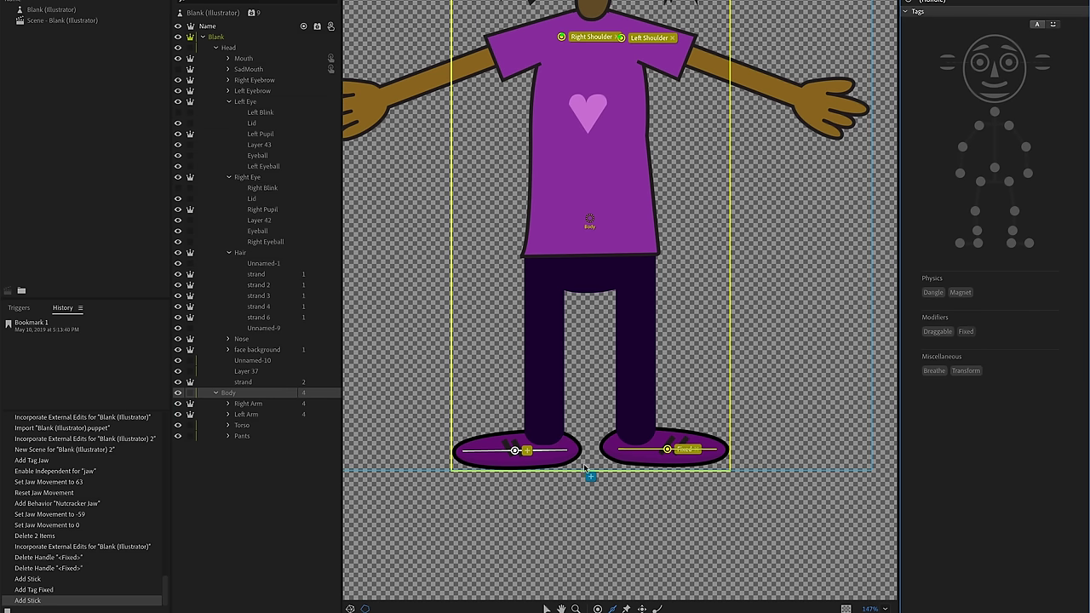
click(552, 439)
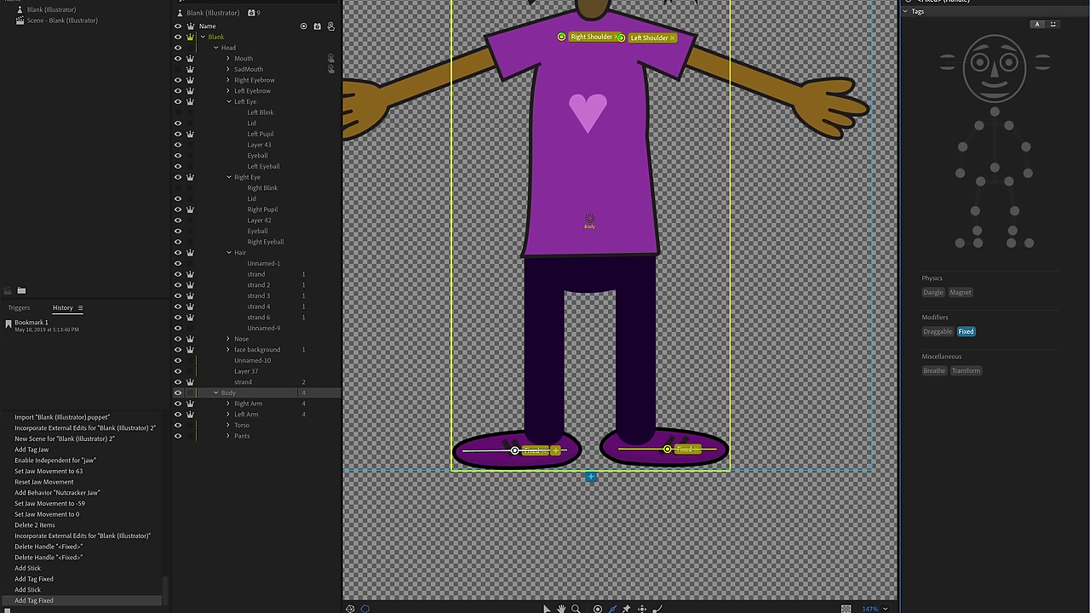
key(ctrl+3)
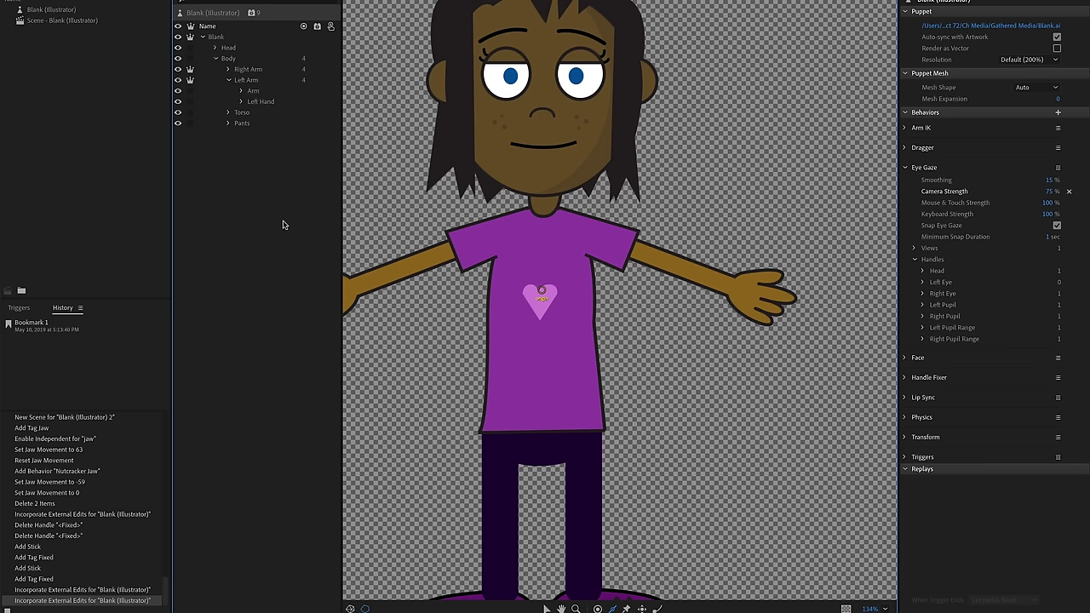
- Delete the draggable Left Wrist handle, the Left Elbow handle and both sticks from the Left Arm layer
click(246, 80)
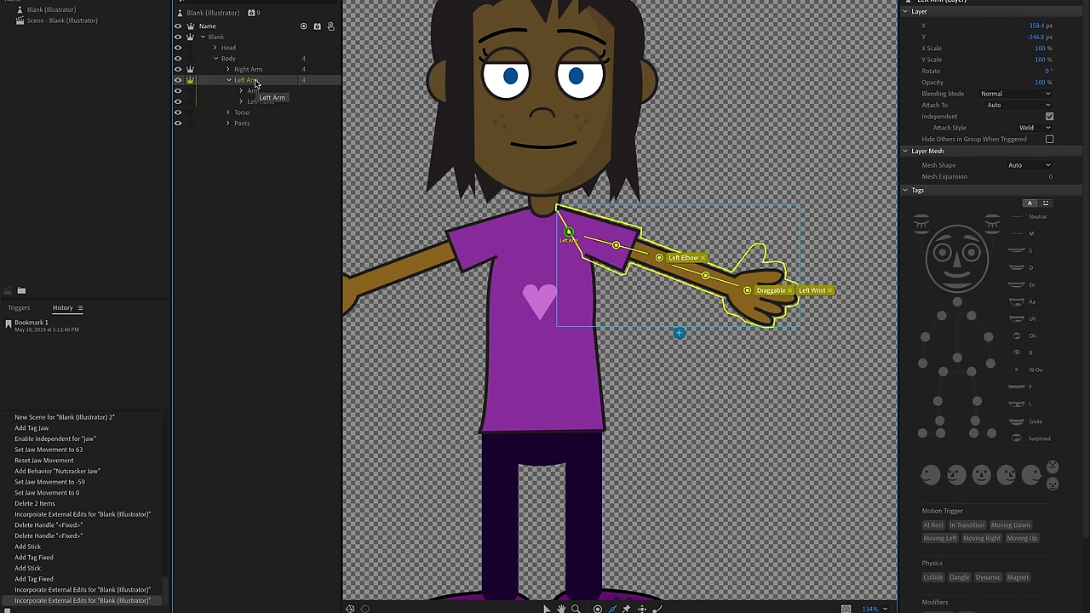
scroll(694, 302, up, 5)
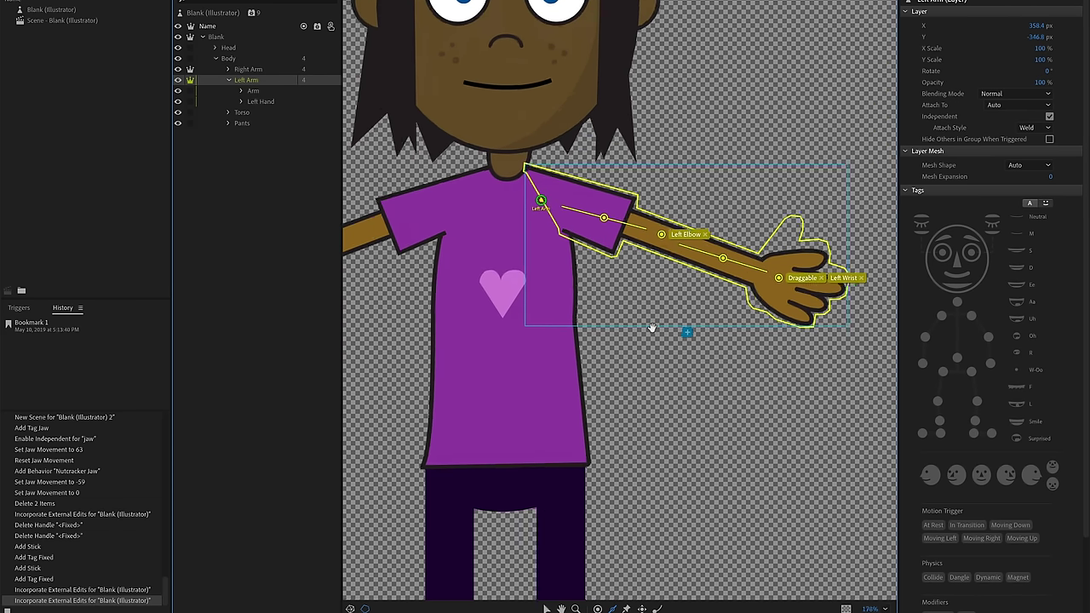
drag(693, 302, 648, 354)
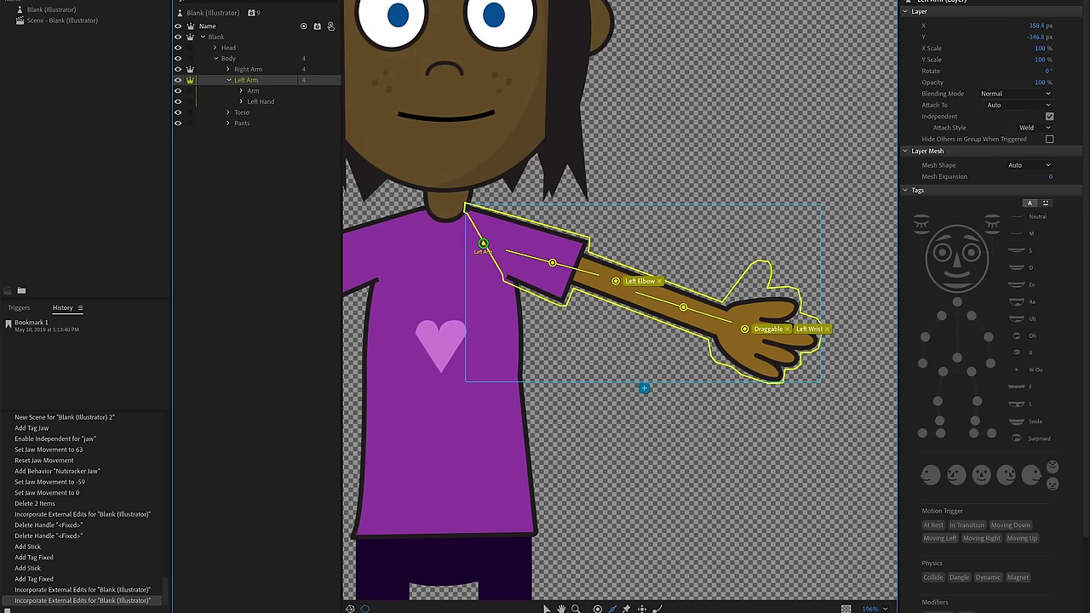
click(743, 329)
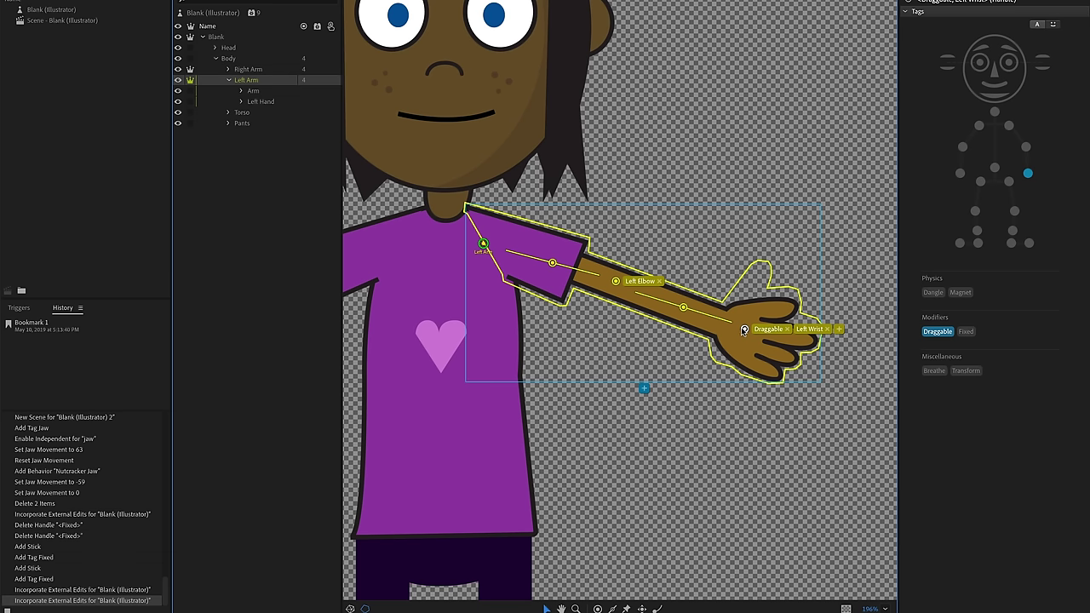
key(Delete)
click(683, 306)
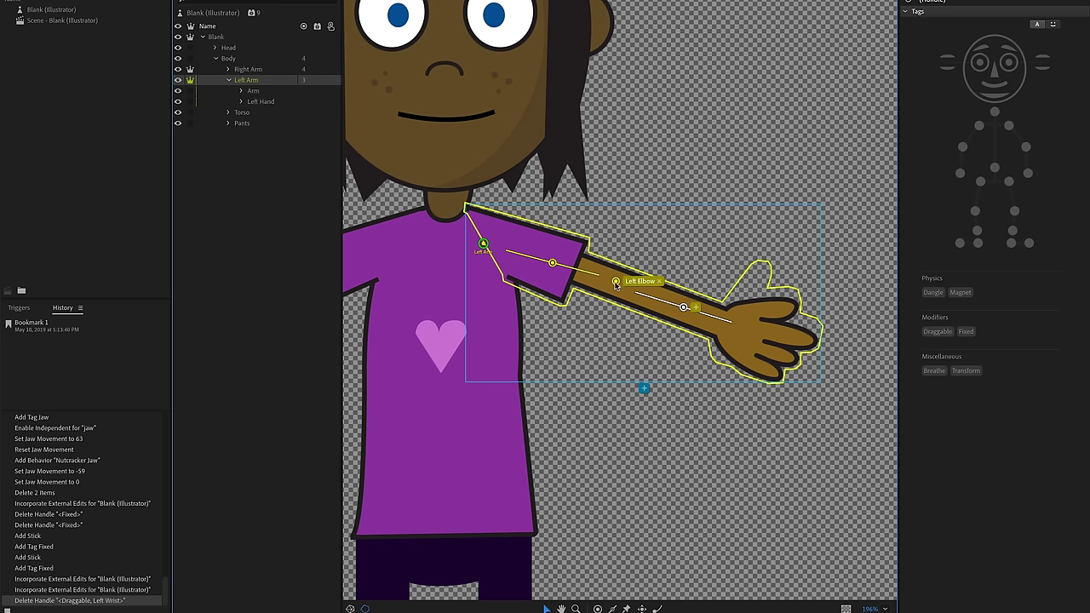
key(Delete)
click(616, 282)
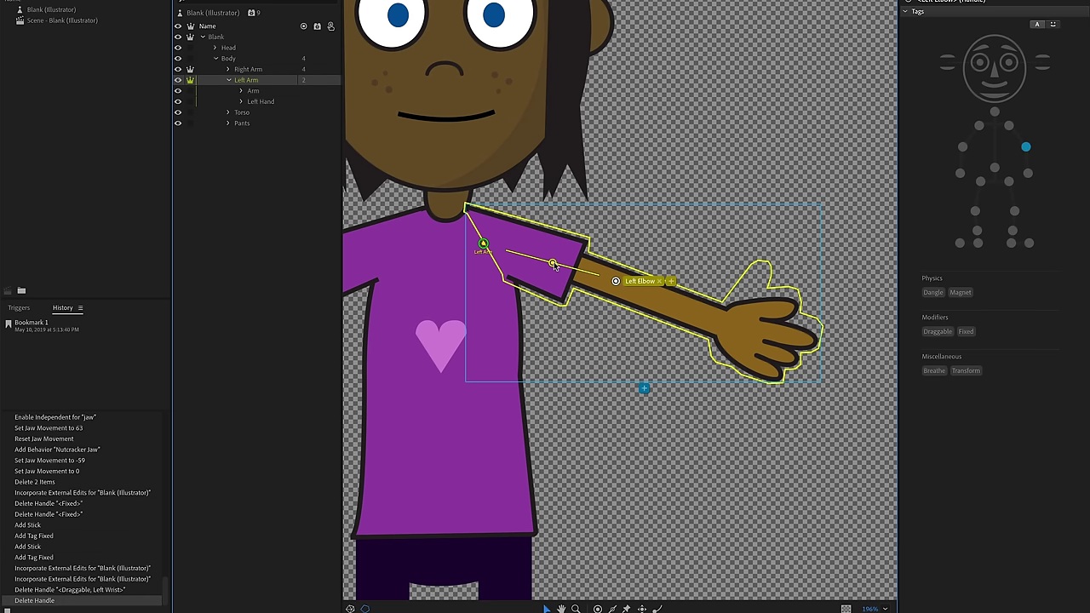
key(Delete)
click(553, 265)
key(Delete)
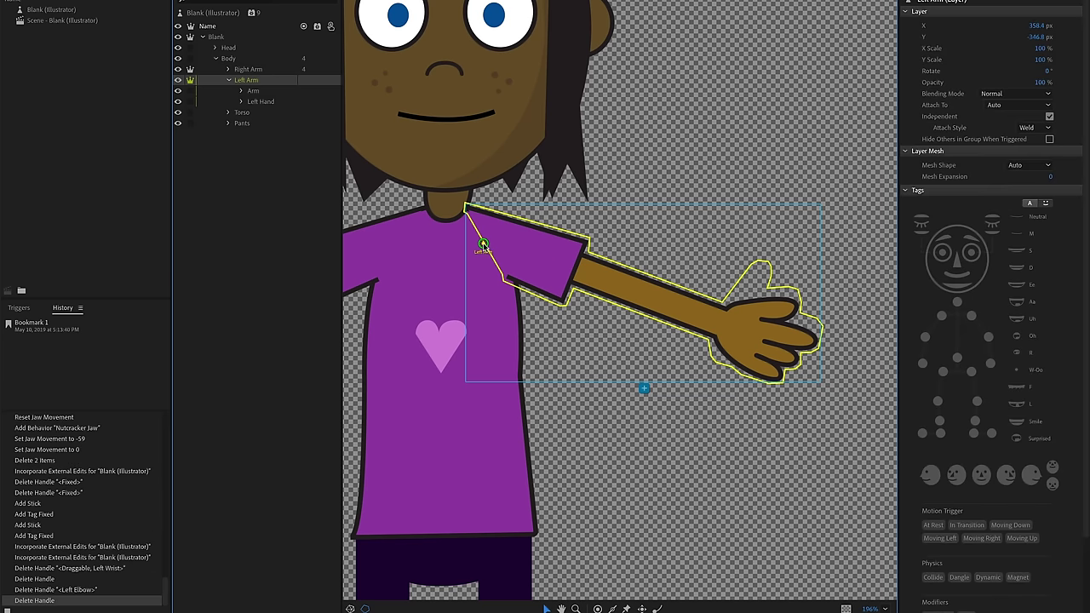
- Try the Left Arm's origin handle on the forearm with independence toggled off and on, and return it to the shoulder
drag(488, 246, 658, 296)
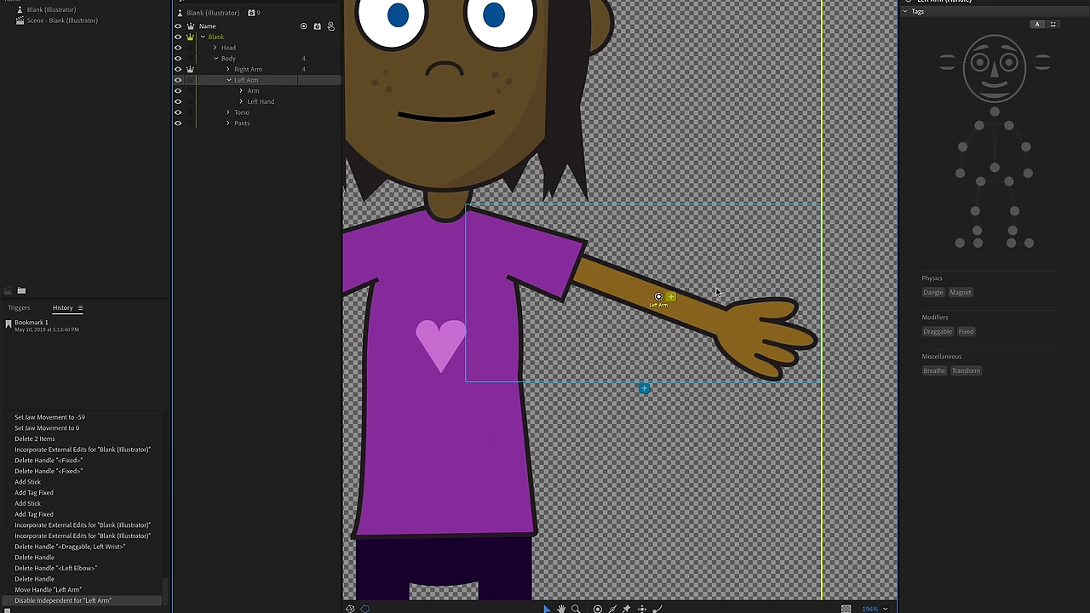
click(190, 79)
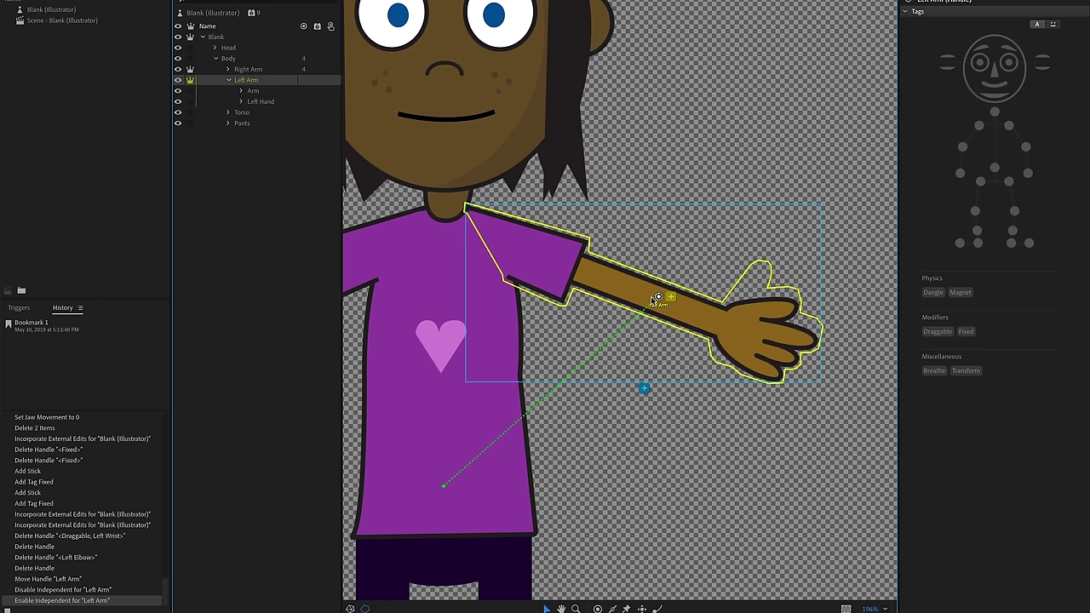
drag(658, 298, 497, 250)
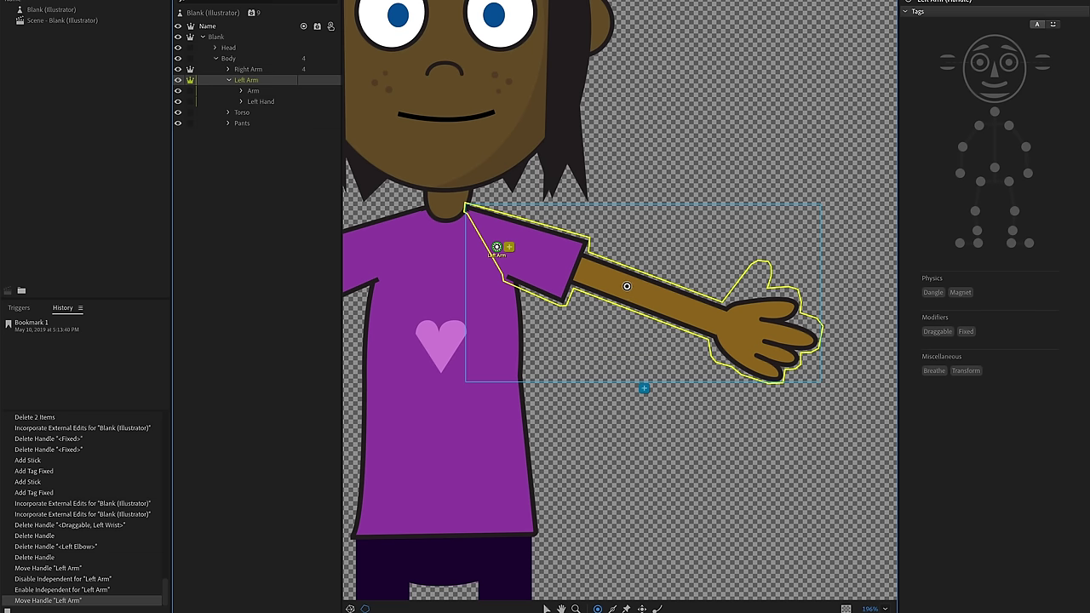
- Add a handle just below the left sleeve on the arm and tag it as Left Elbow
click(629, 287)
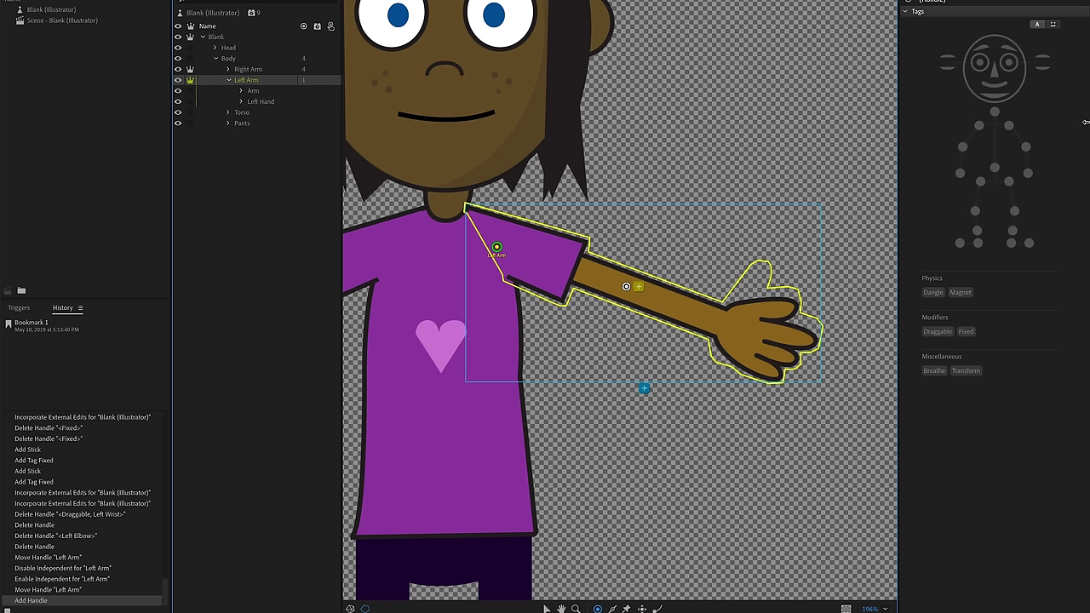
click(1027, 147)
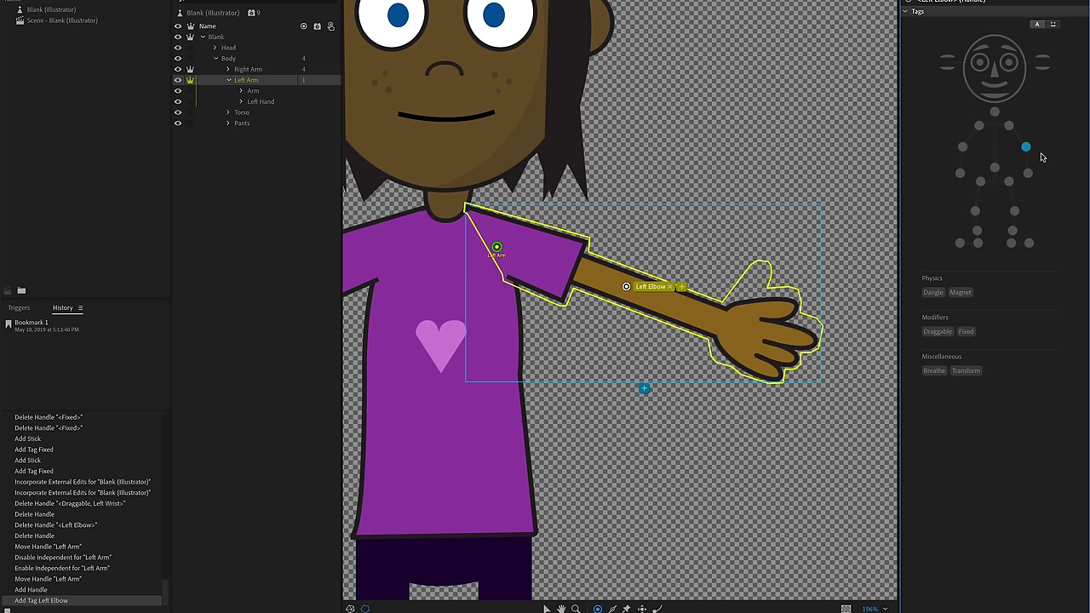
click(1054, 25)
click(1054, 25)
- Add a handle at the base of the left hand on the Left Arm layer and tag it as Left Wrist and Draggable
click(742, 332)
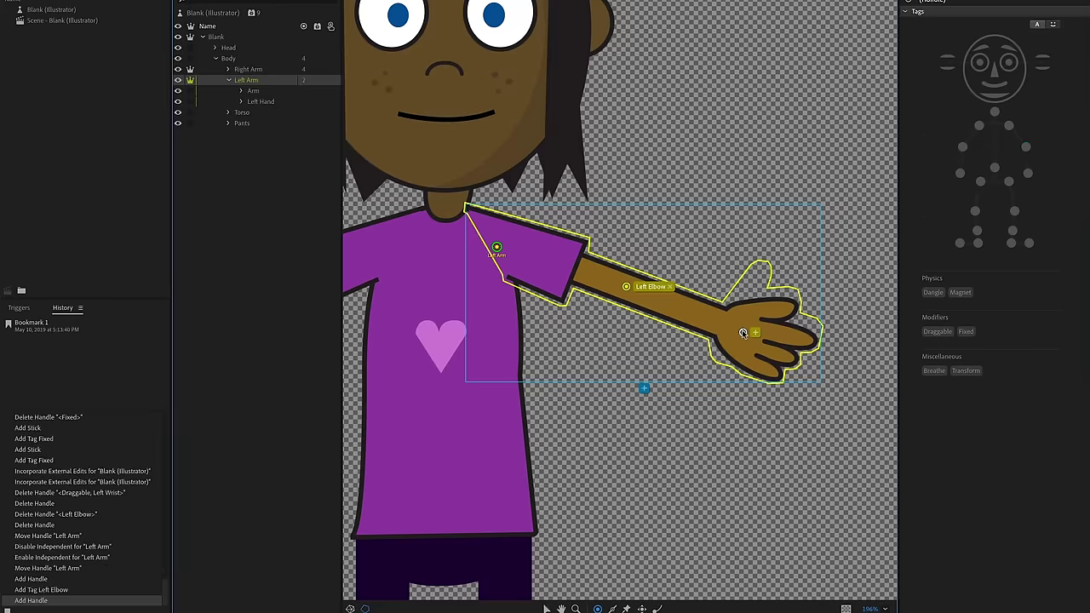
click(1028, 174)
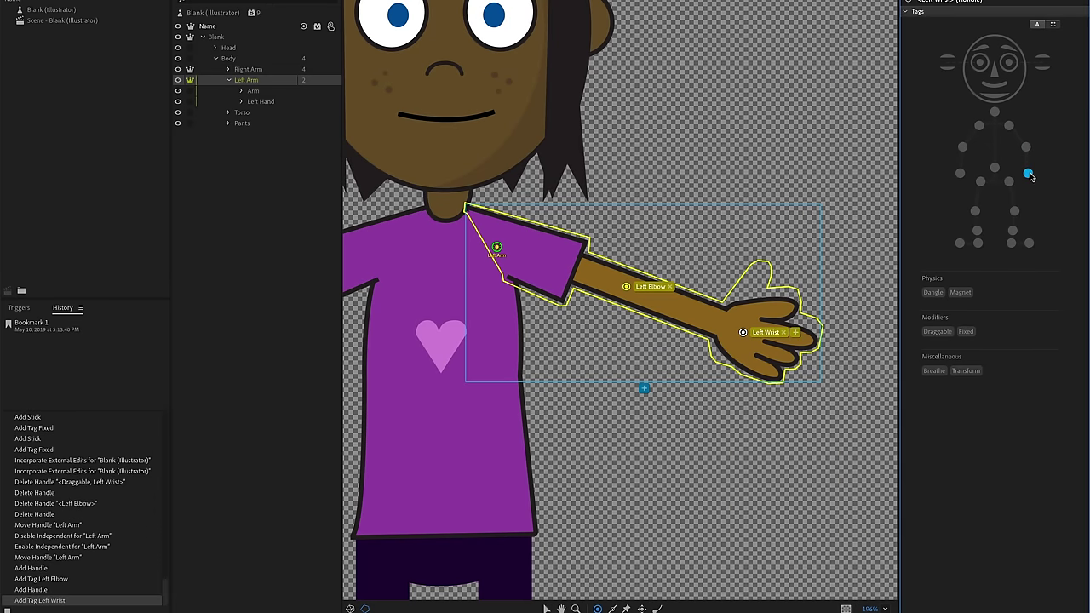
click(937, 332)
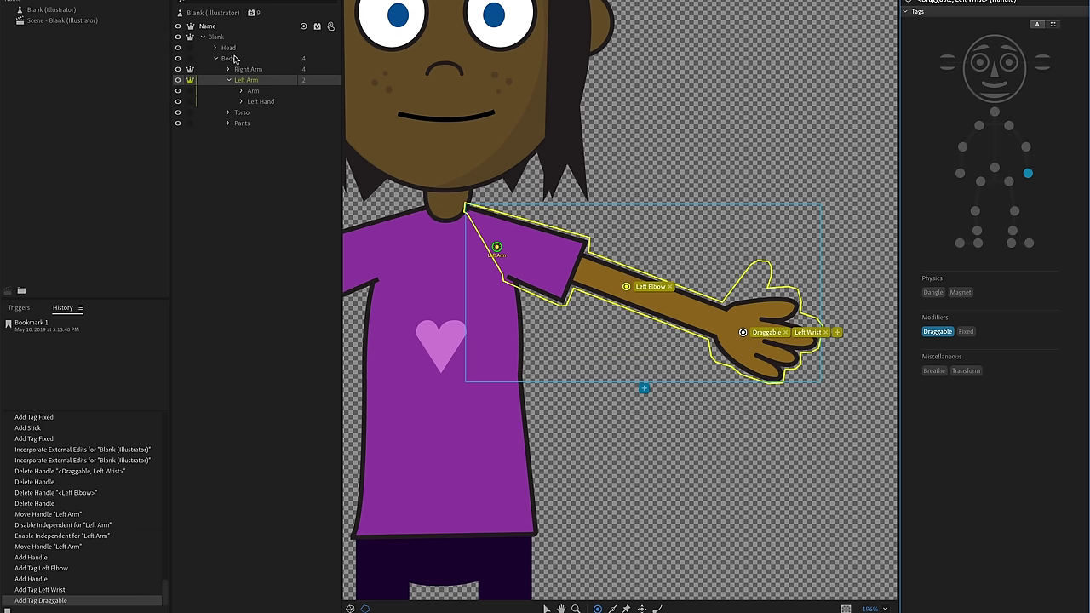
- Delete the Left Shoulder handle from the Body layer
click(235, 57)
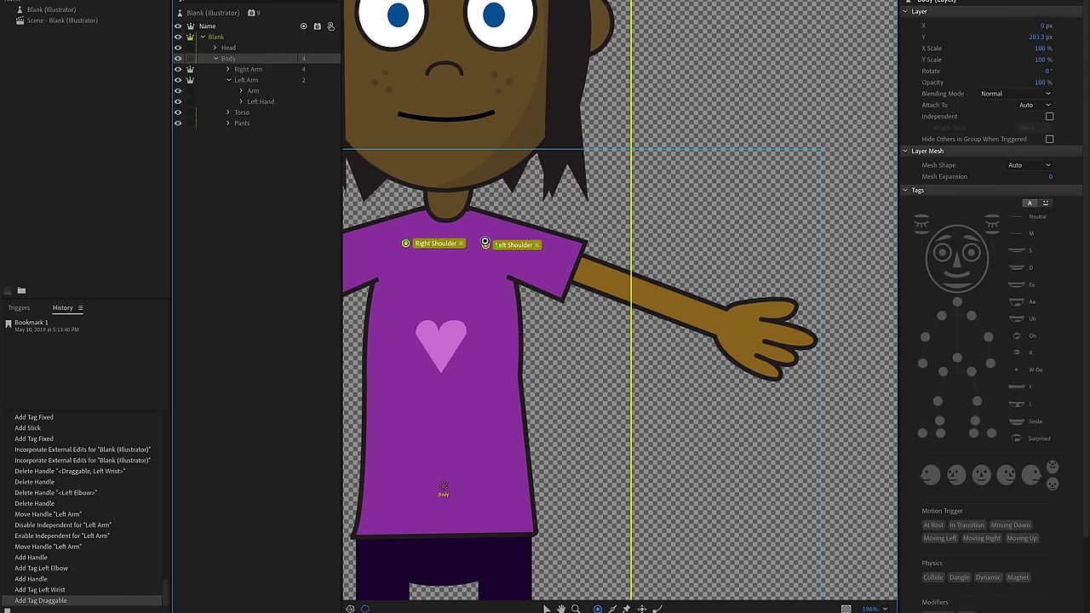
drag(485, 244, 483, 257)
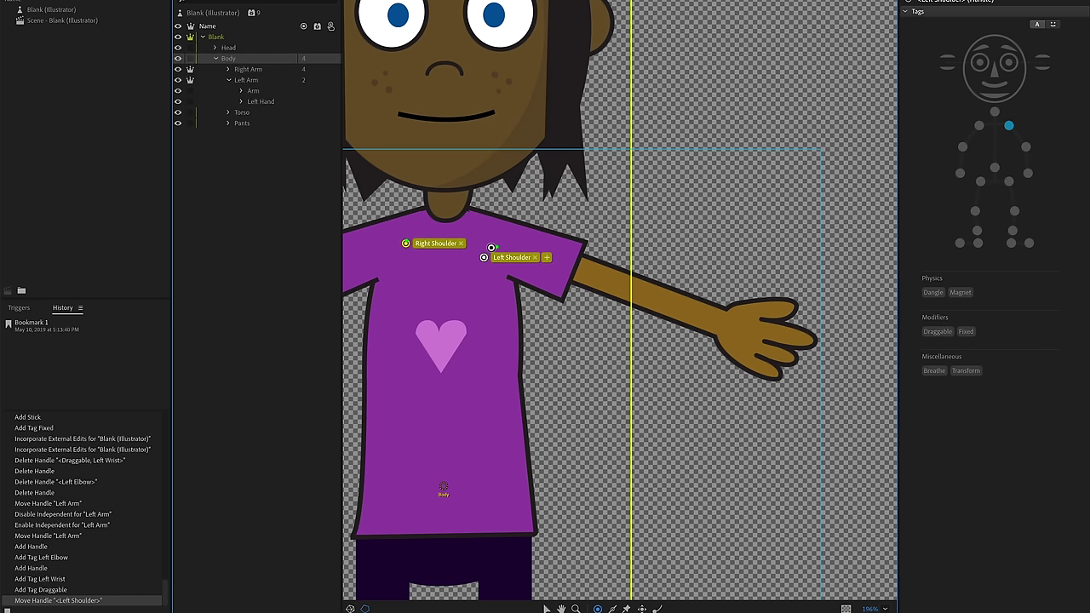
key(Delete)
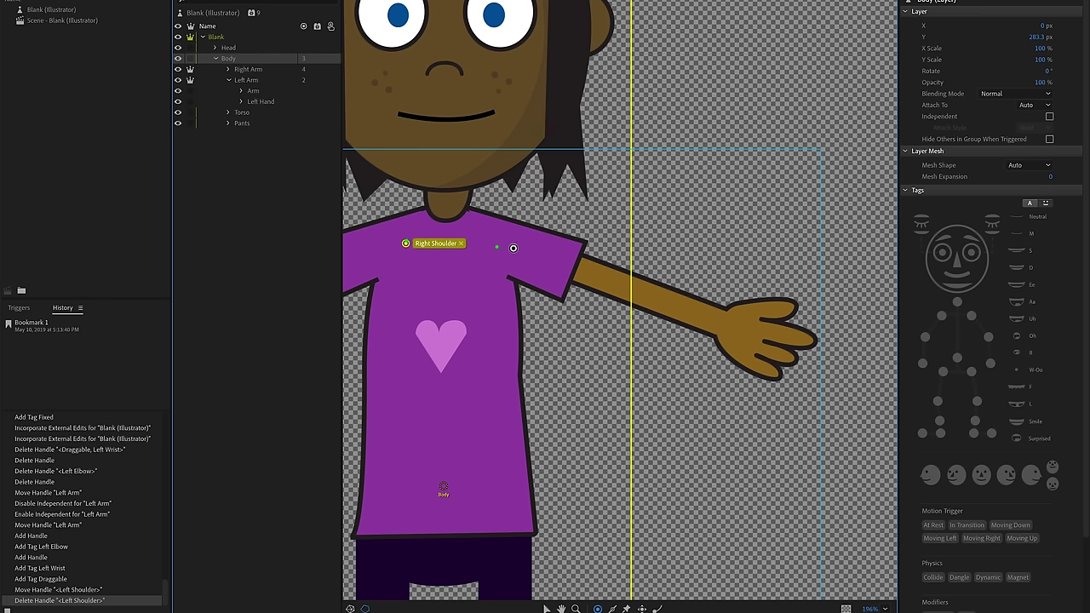
- Add a handle to the Body layer at the Left Arm's attachment point and tag it as Left Shoulder
scroll(512, 246, up, 1)
scroll(513, 247, up, 1)
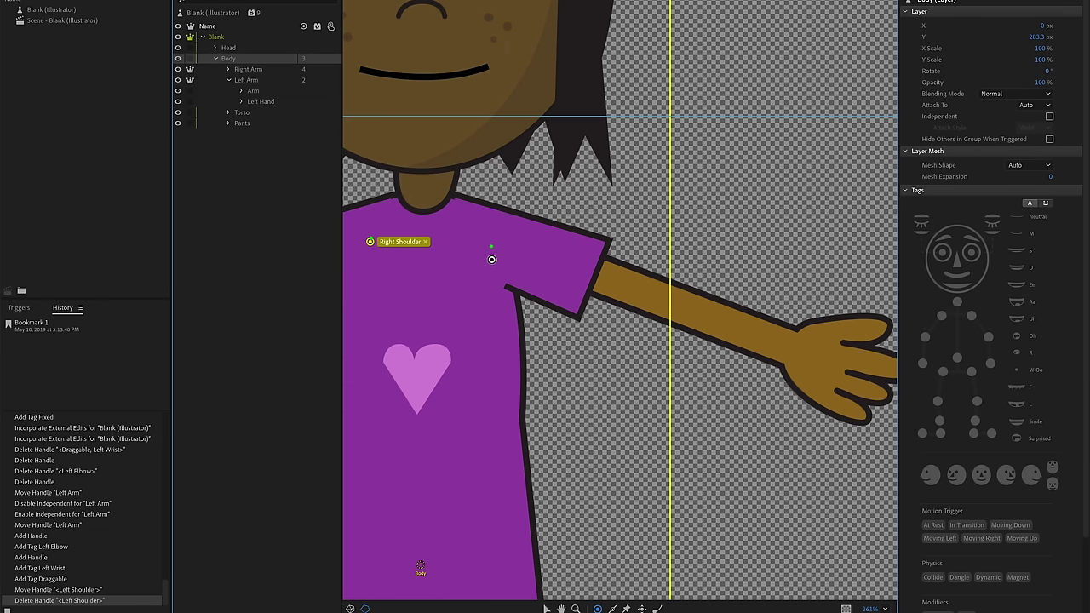
scroll(494, 248, down, 3)
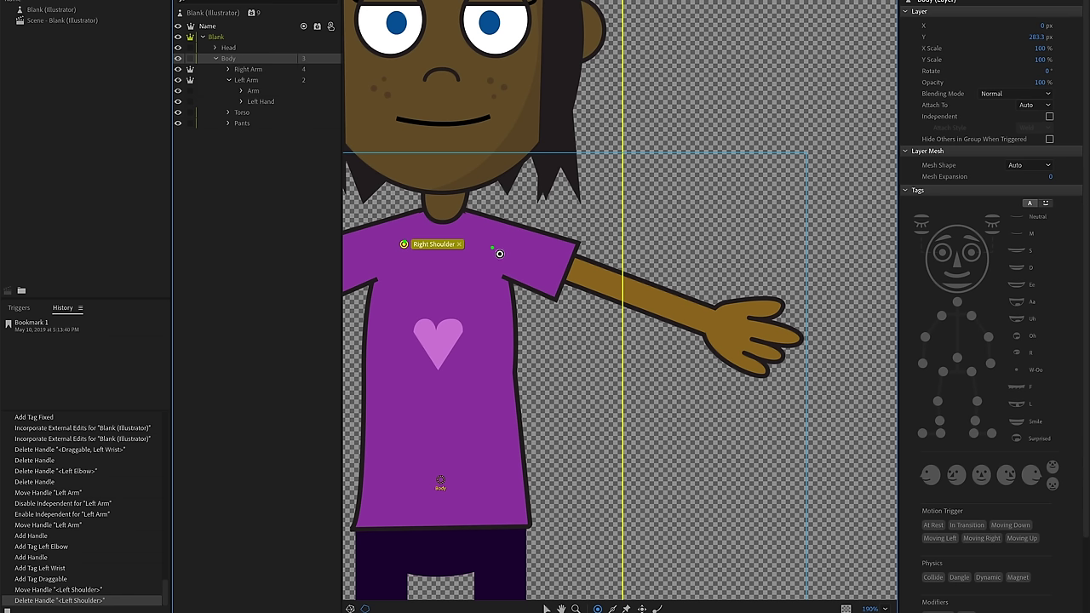
click(254, 80)
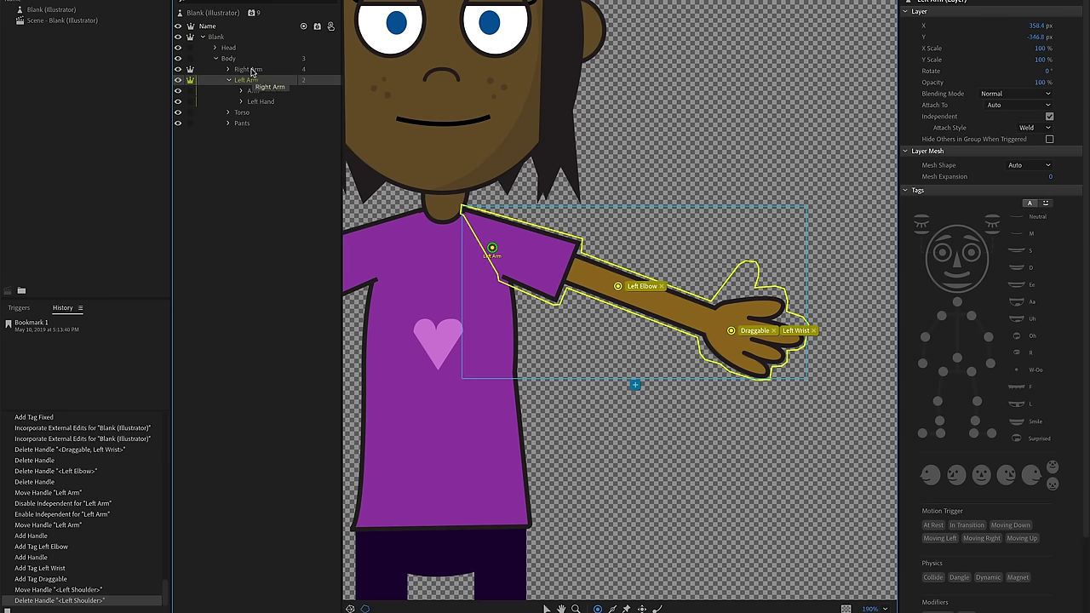
click(239, 60)
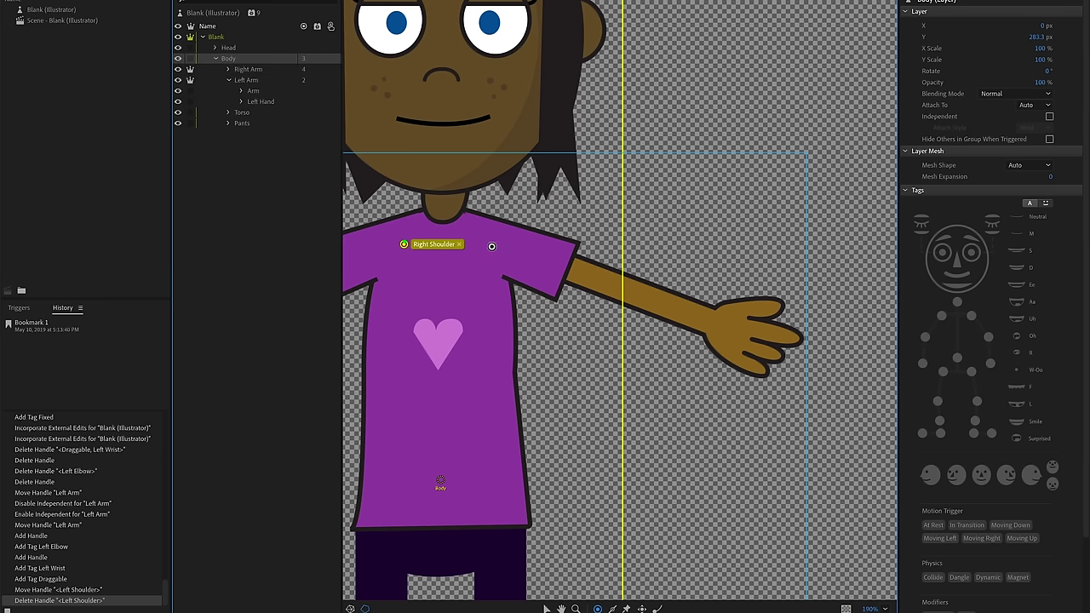
click(491, 246)
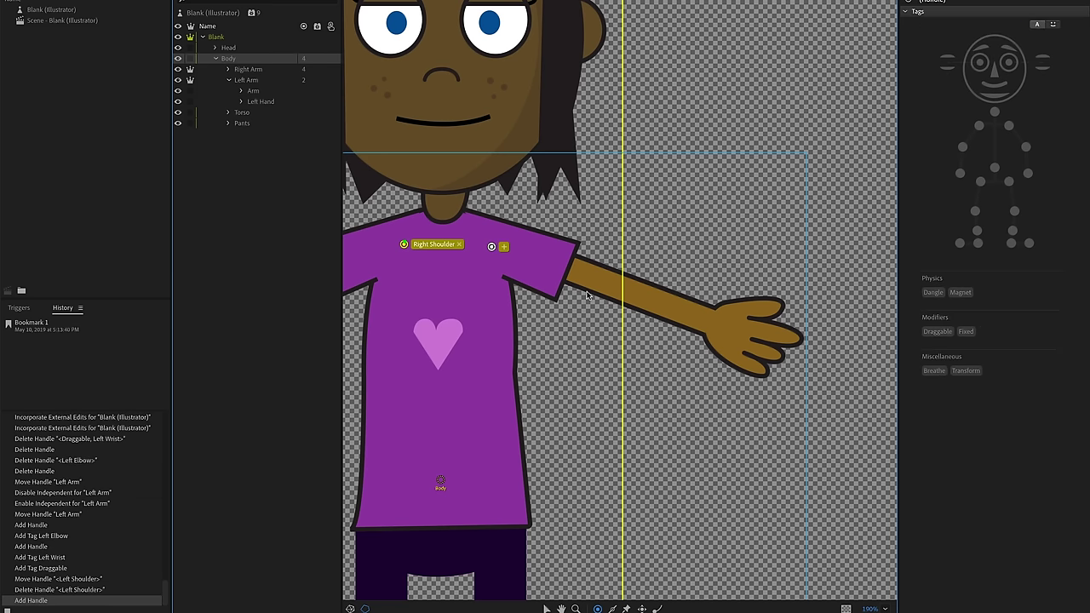
click(1010, 126)
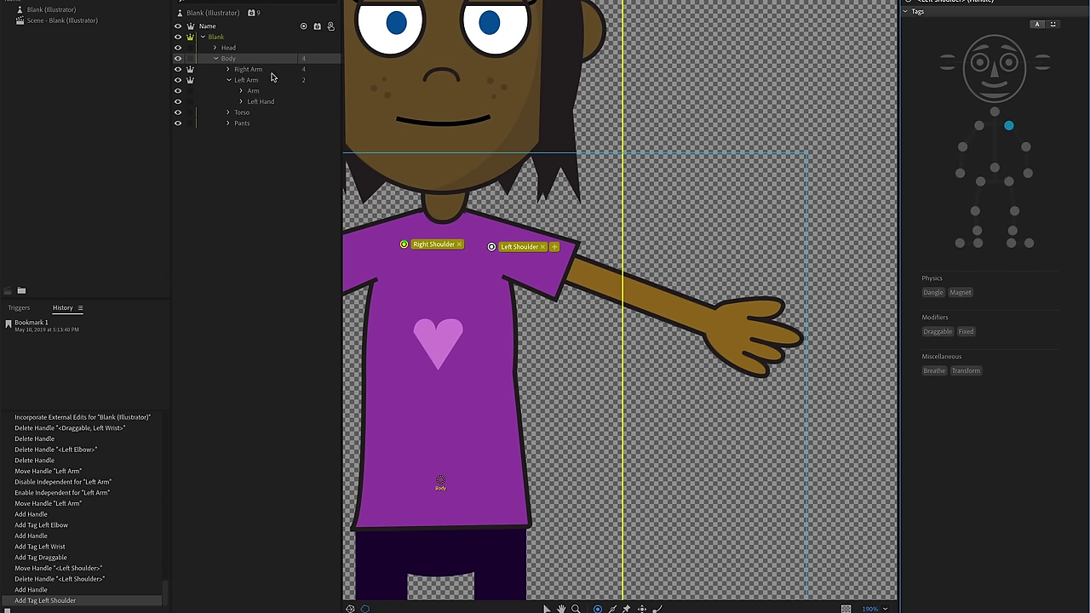
- Test the arm rig in the scene by pulling both of the puppet's hands into bent poses
key(ctrl+3)
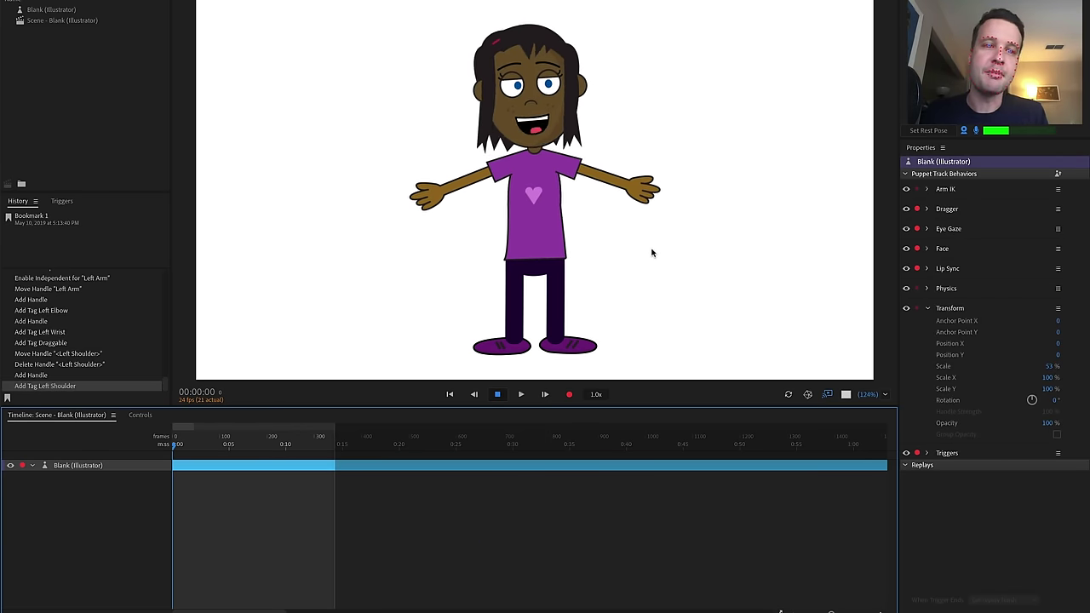
drag(643, 213, 609, 126)
drag(578, 247, 608, 125)
drag(421, 206, 464, 204)
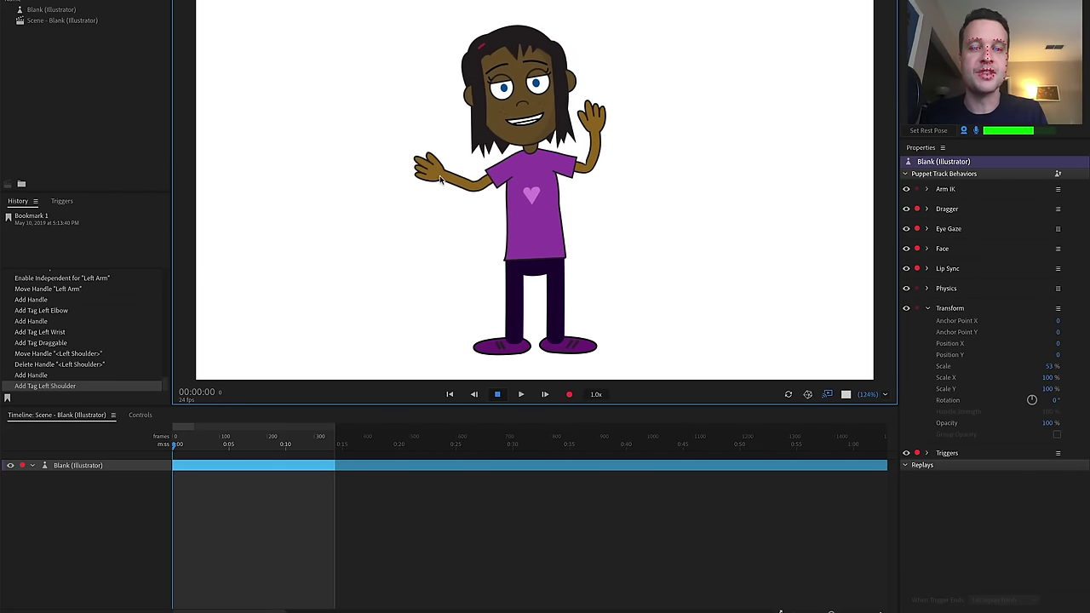
drag(616, 127, 627, 102)
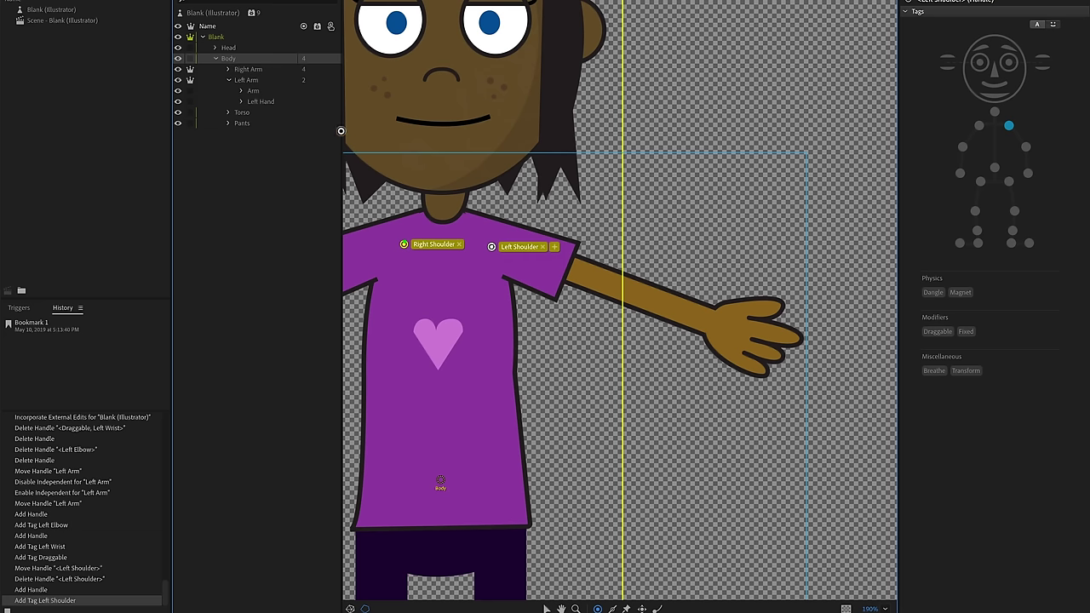
- Draw sticks on the Left Arm across the shoulder seam, along the sleeve and along the forearm, tagging the shoulder stick as Fixed
click(259, 71)
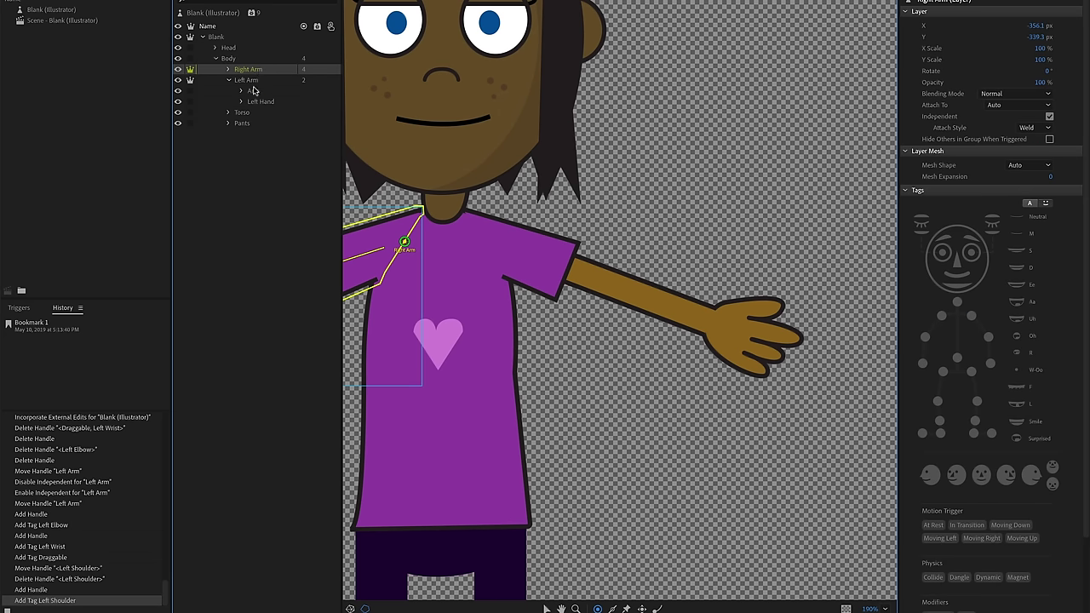
click(248, 81)
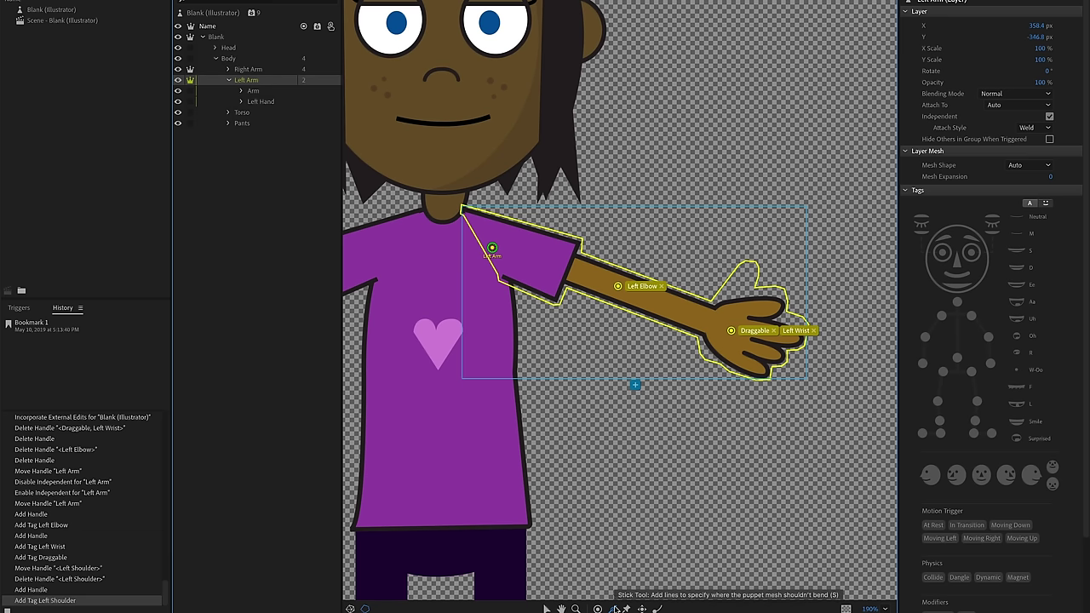
click(613, 608)
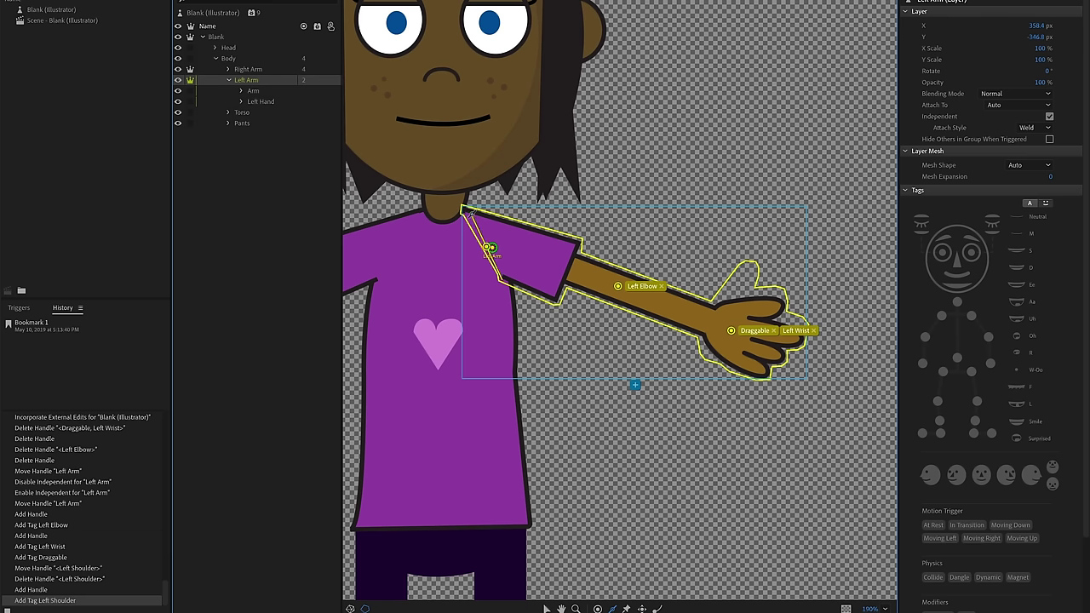
drag(470, 213, 470, 213)
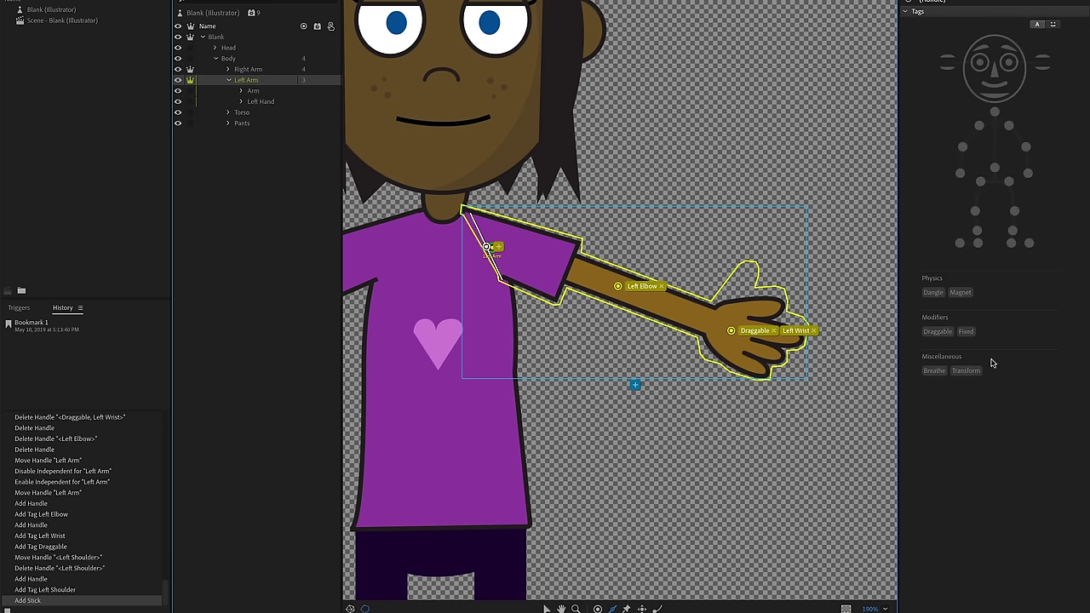
click(966, 331)
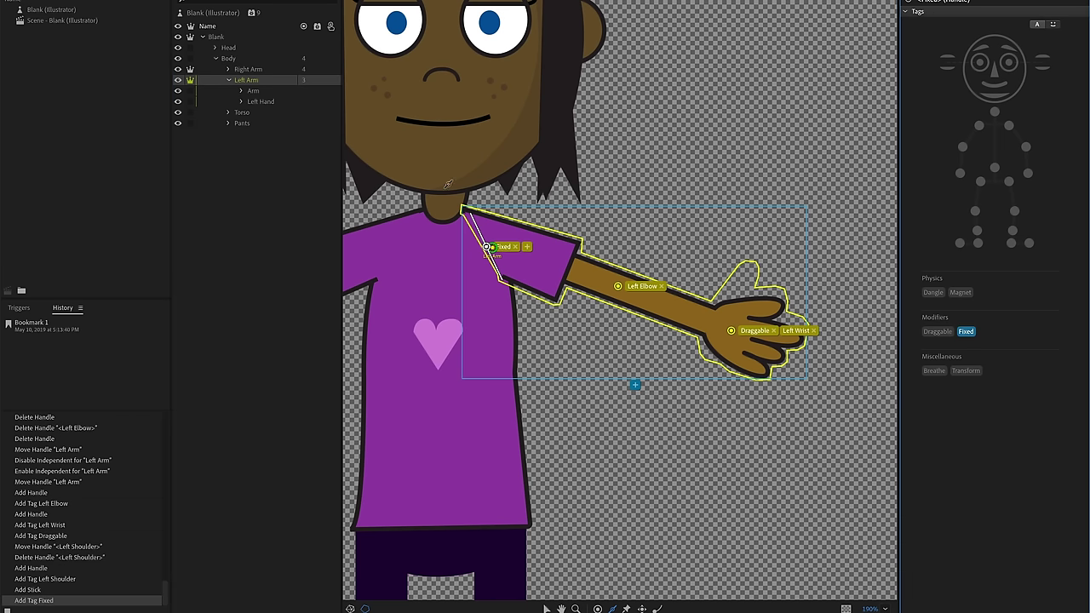
click(338, 166)
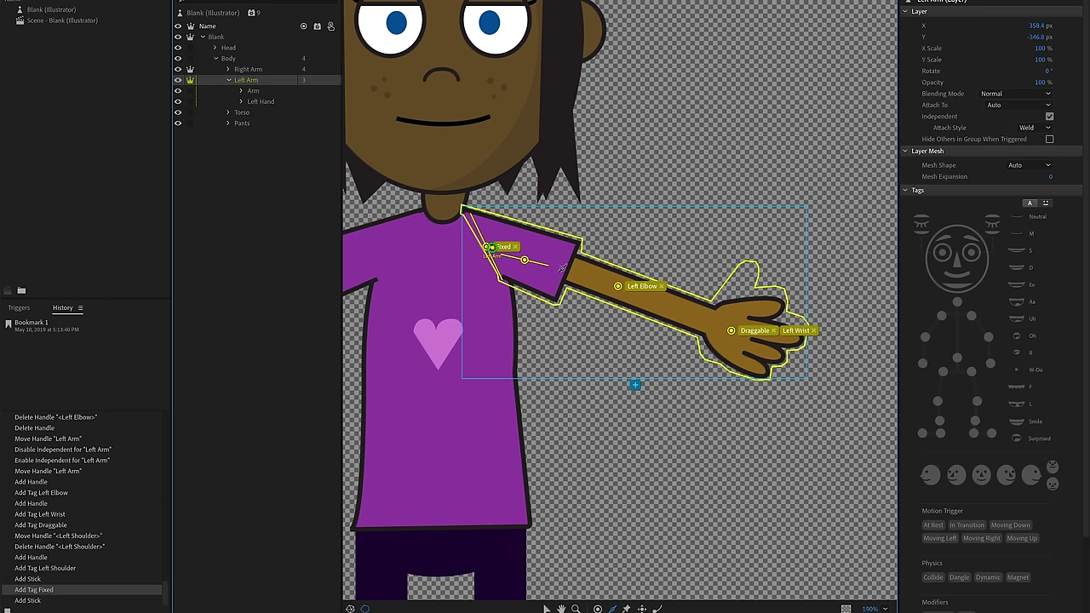
drag(684, 312, 631, 291)
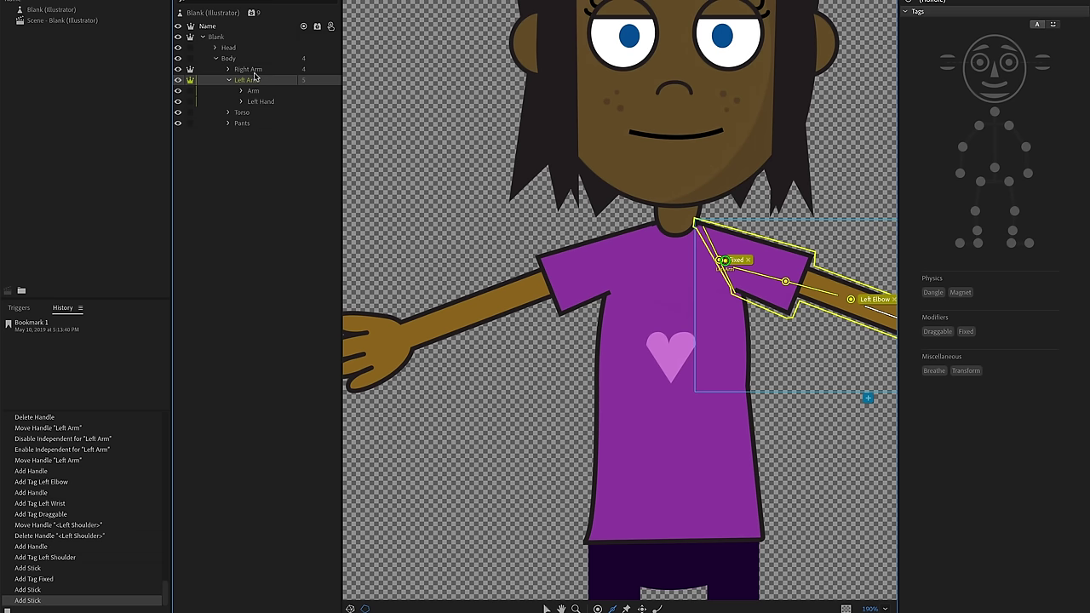
- Draw a stick across the Right Arm's shoulder seam and tag it as Fixed
click(248, 69)
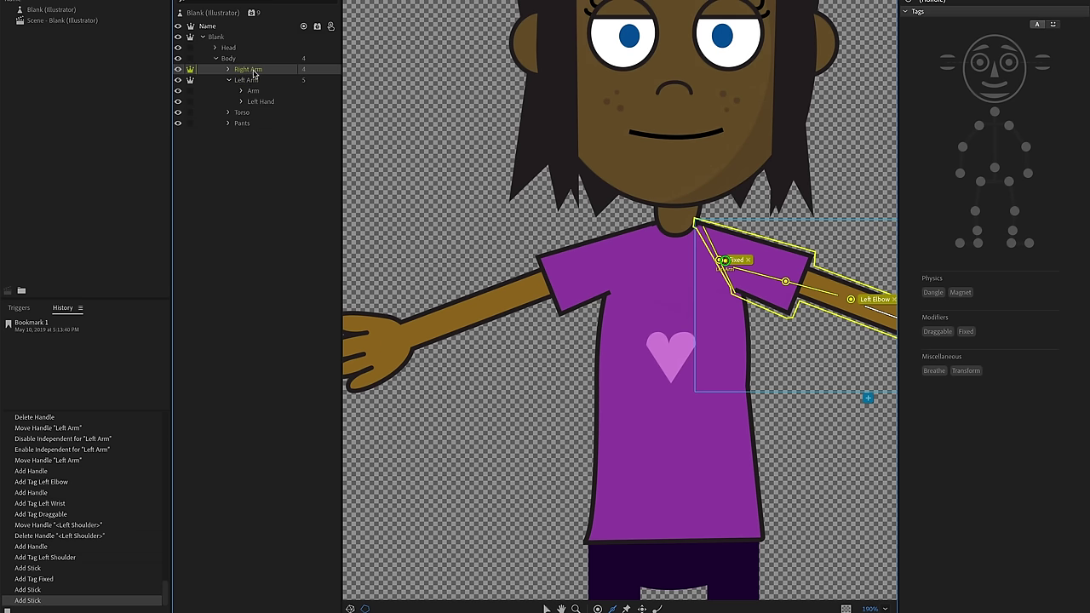
drag(636, 254, 611, 290)
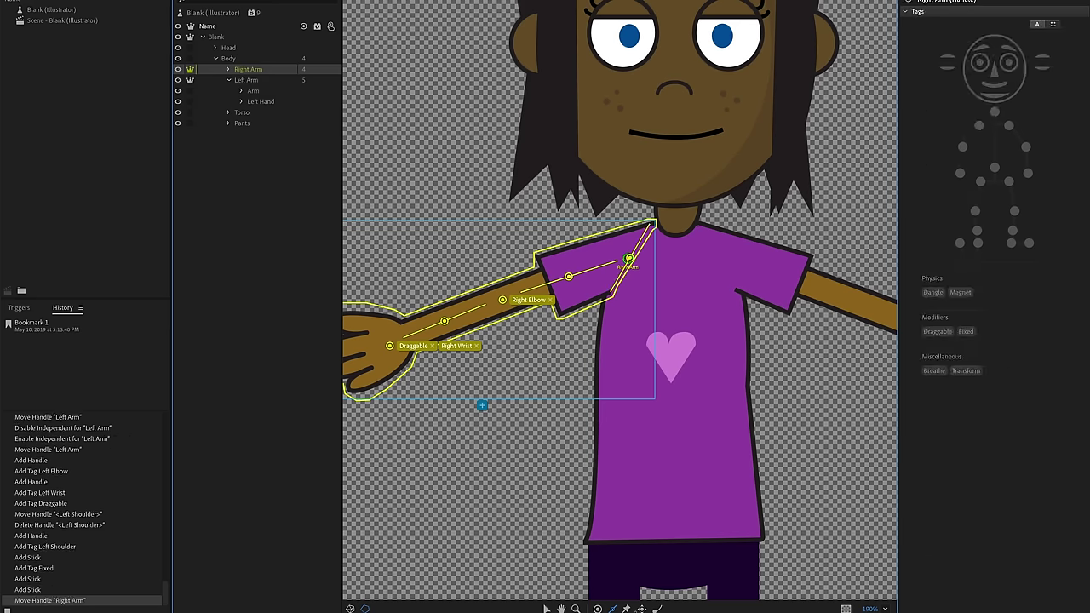
click(966, 333)
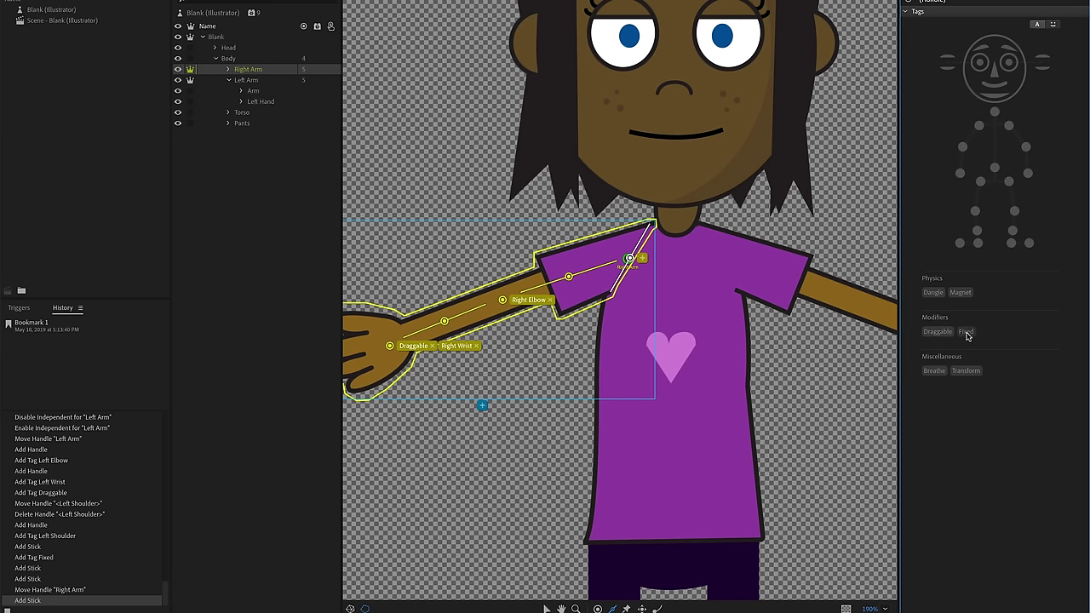
click(967, 333)
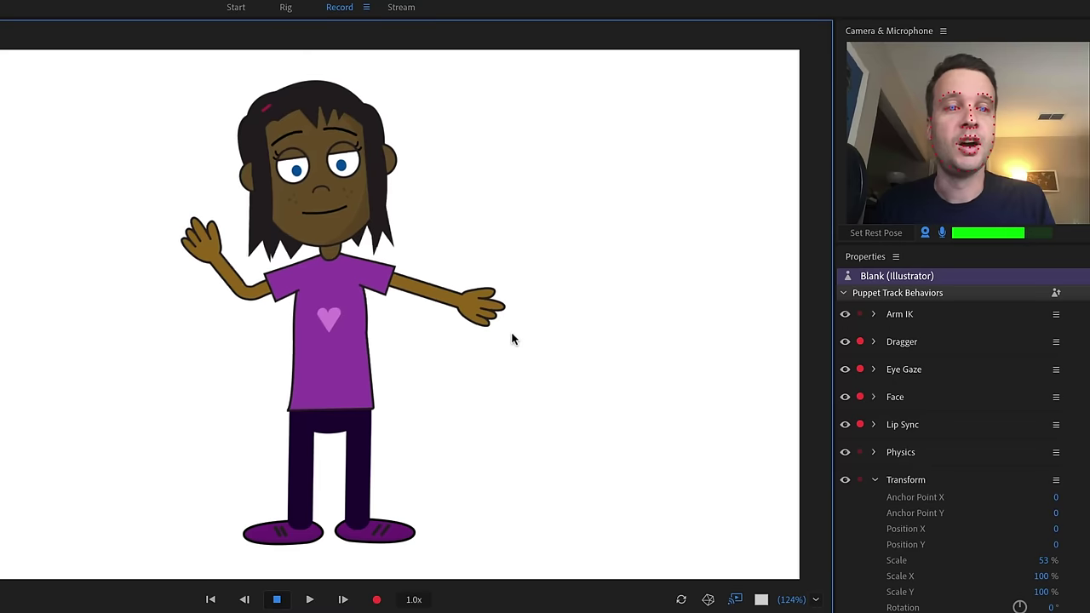
- Test how both shoulders and elbows bend with the Fixed sticks by moving each hand in the scene
drag(434, 230, 462, 331)
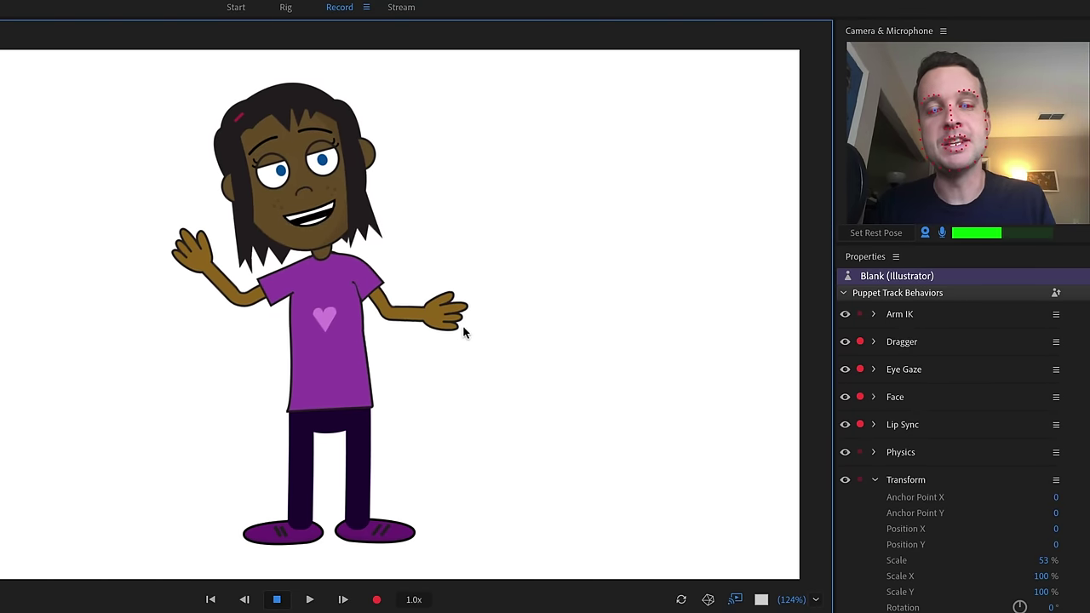
drag(182, 247, 275, 366)
drag(421, 352, 451, 309)
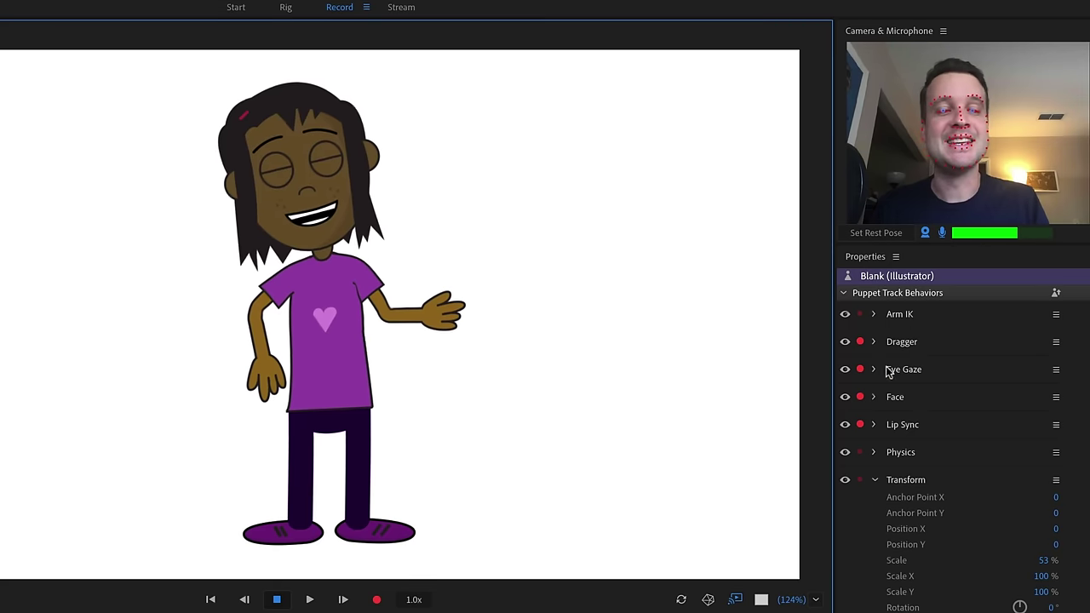
- Inspect the Arm IK settings and the list of behaviors available for the whole puppet, and return to the Record workspace
click(873, 314)
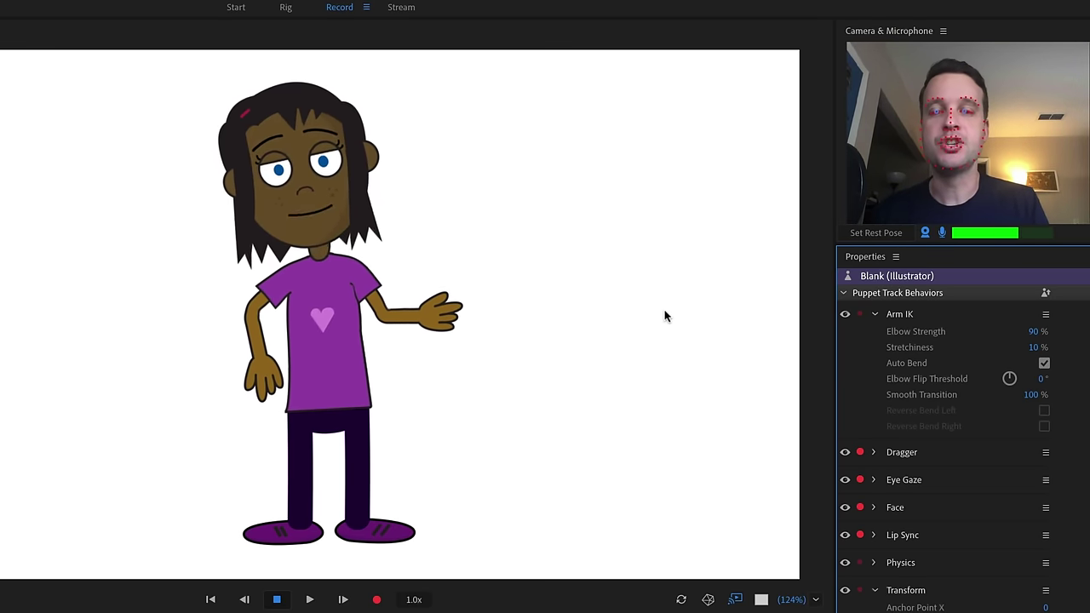
click(282, 12)
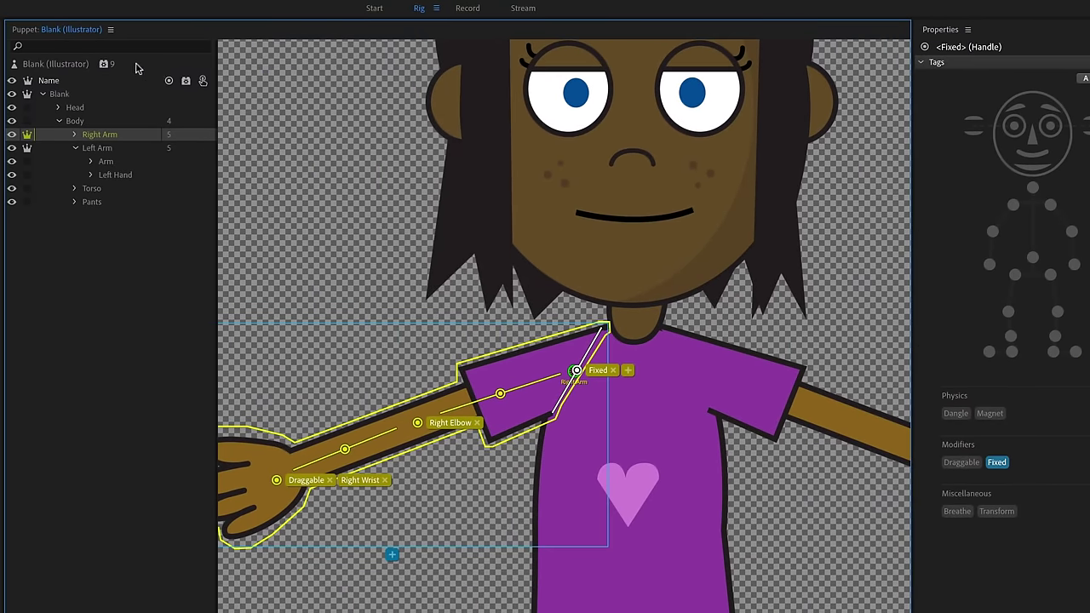
click(58, 65)
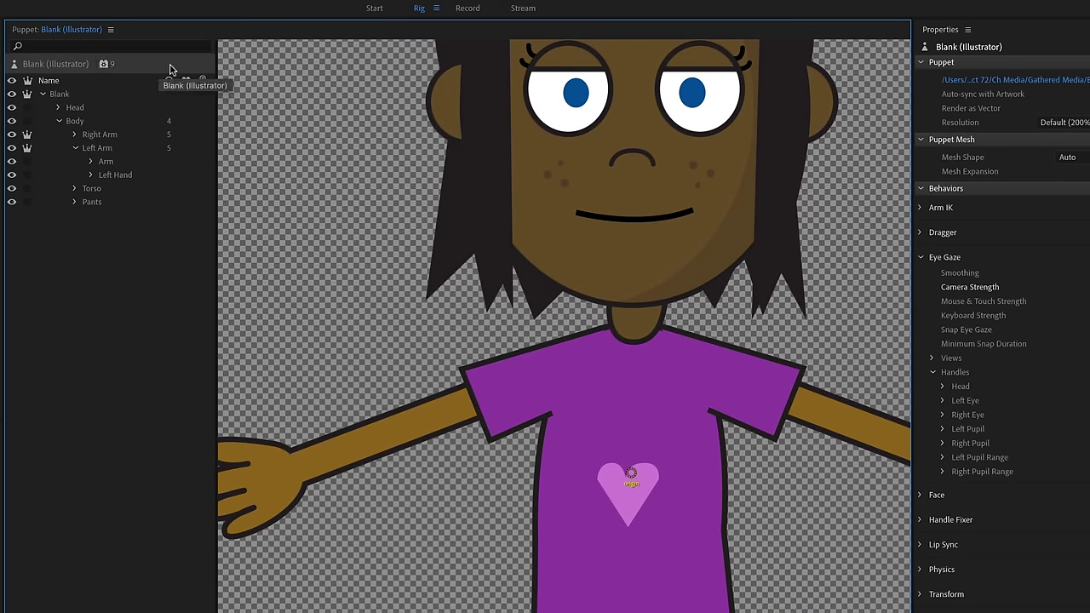
click(120, 63)
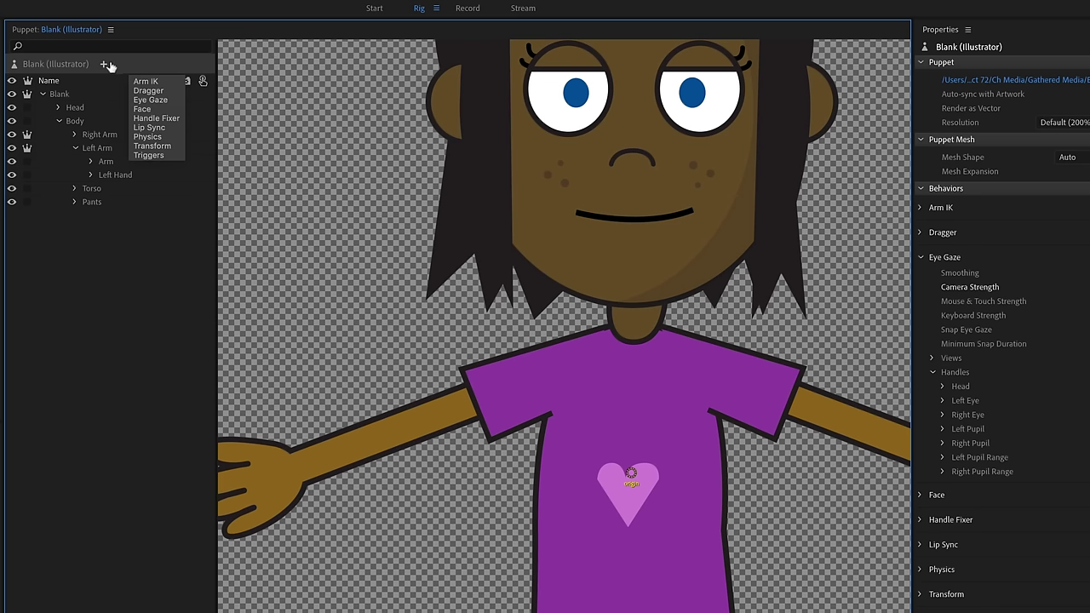
click(103, 65)
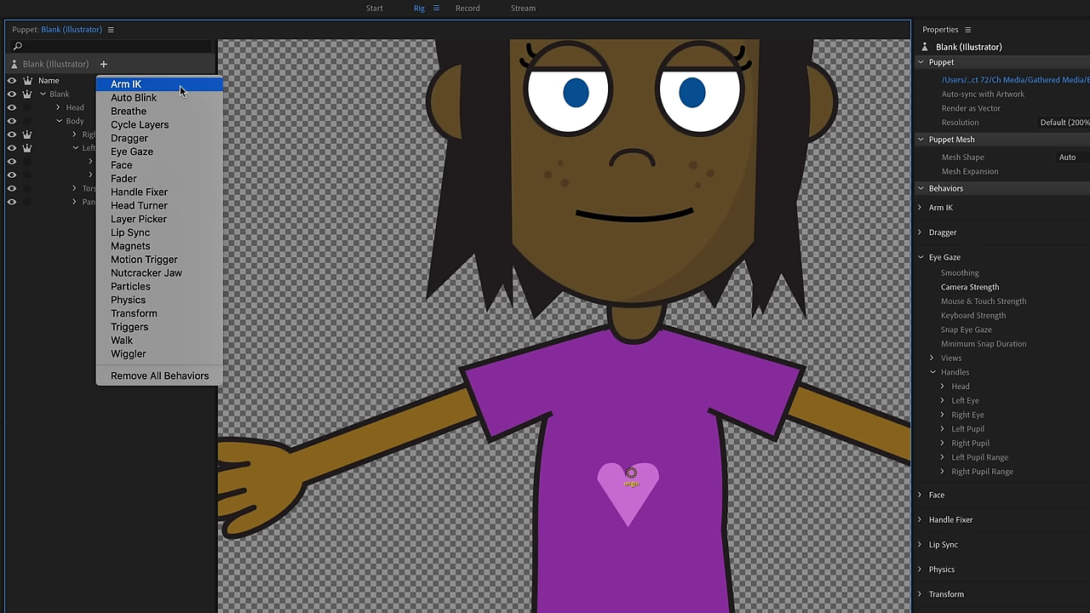
key(Escape)
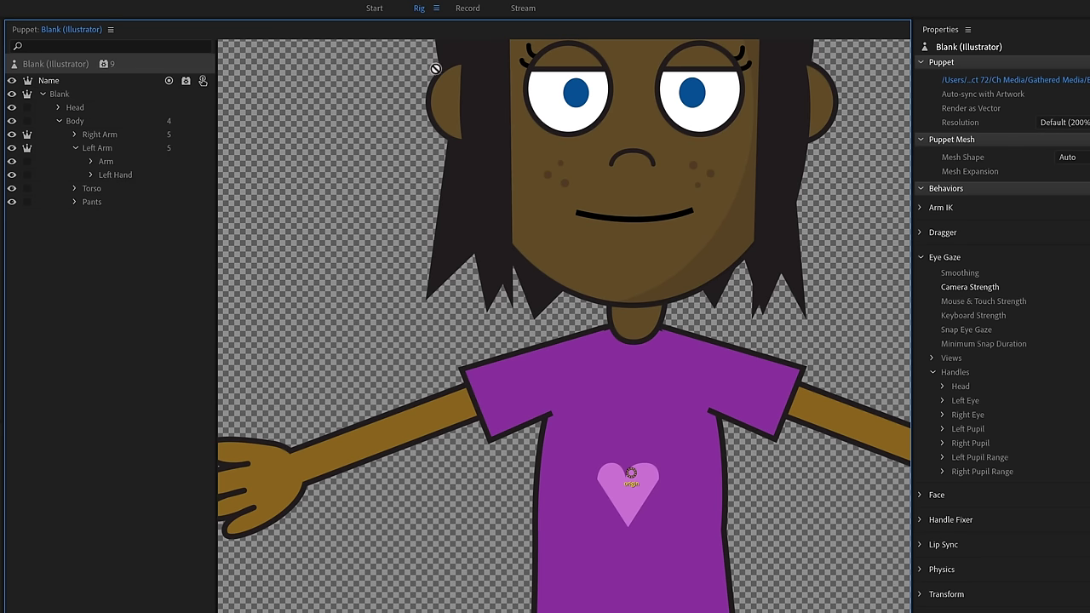
click(469, 10)
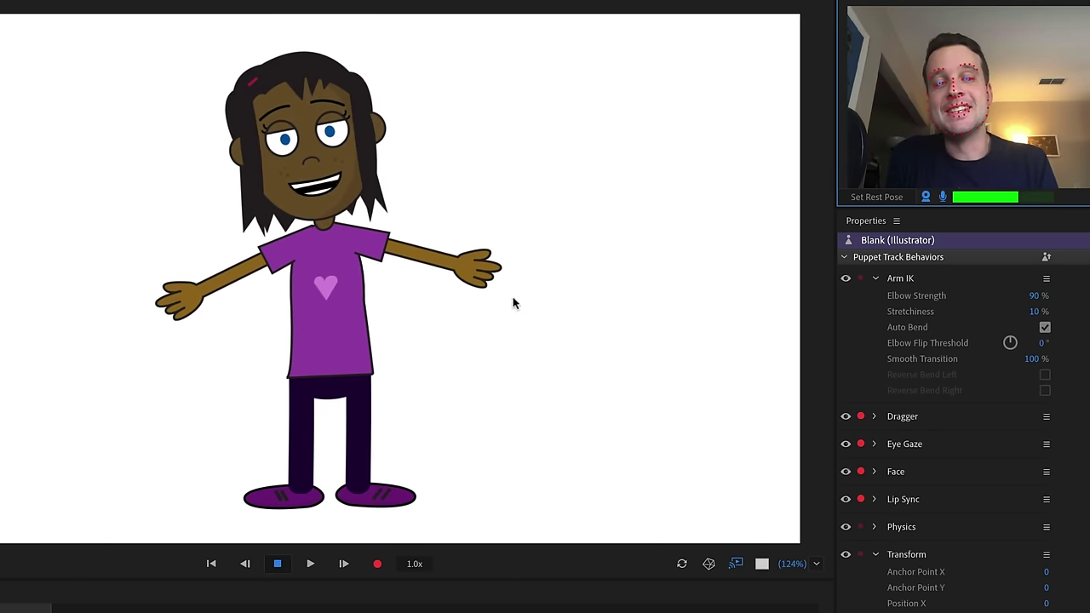
- Test Arm IK elbow bending at Elbow Flip Threshold values such as 40° and 30° by moving both hands, and reset the threshold
drag(478, 260, 452, 279)
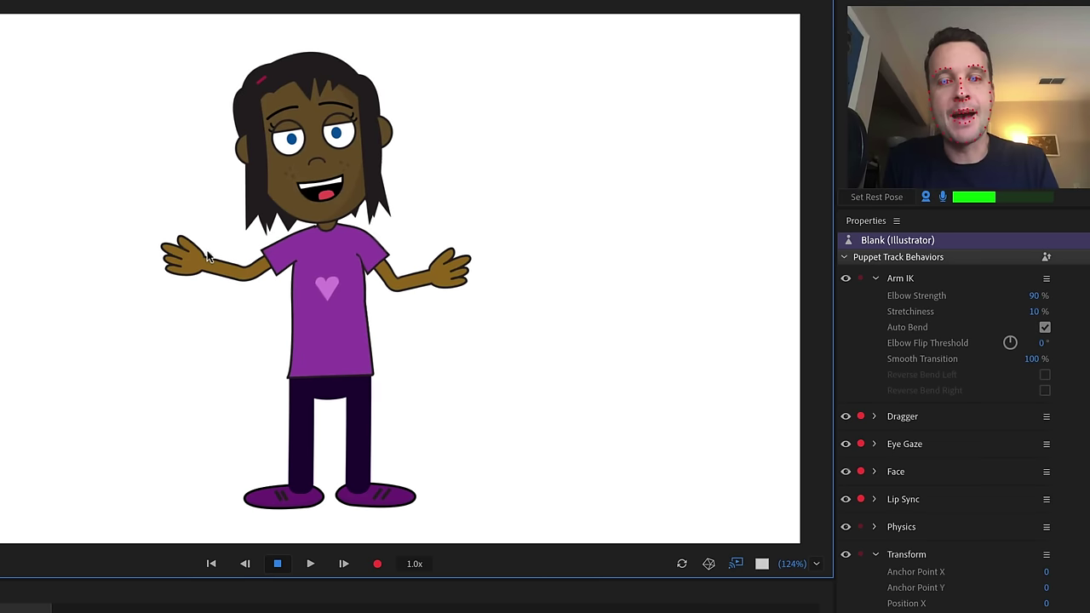
drag(1012, 342, 1009, 309)
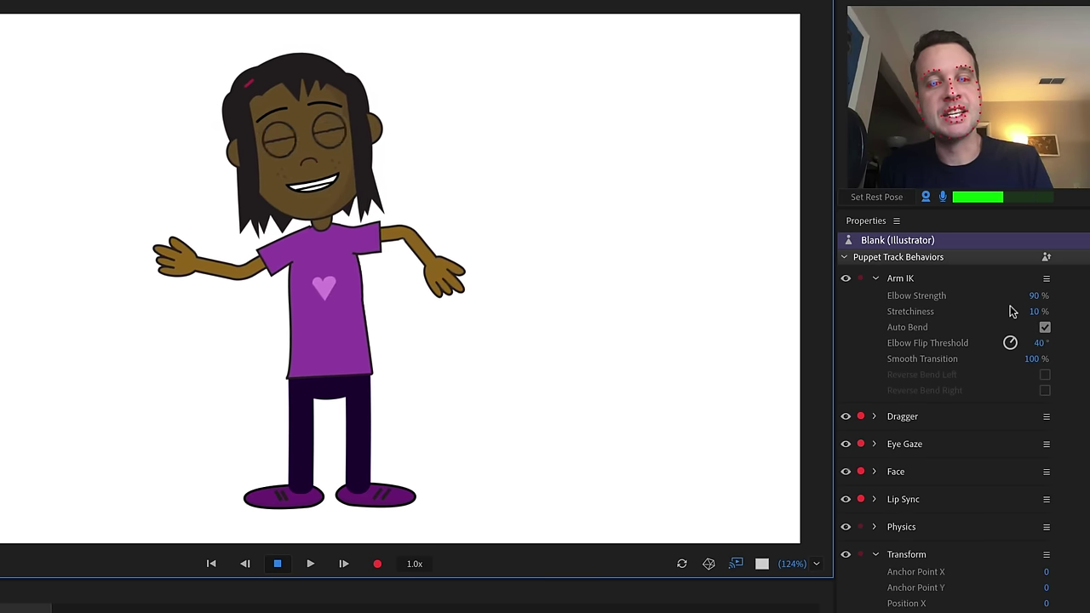
mouse_move(477, 336)
mouse_down()
mouse_move(440, 175)
mouse_move(430, 336)
mouse_move(458, 332)
mouse_up()
drag(181, 256, 203, 301)
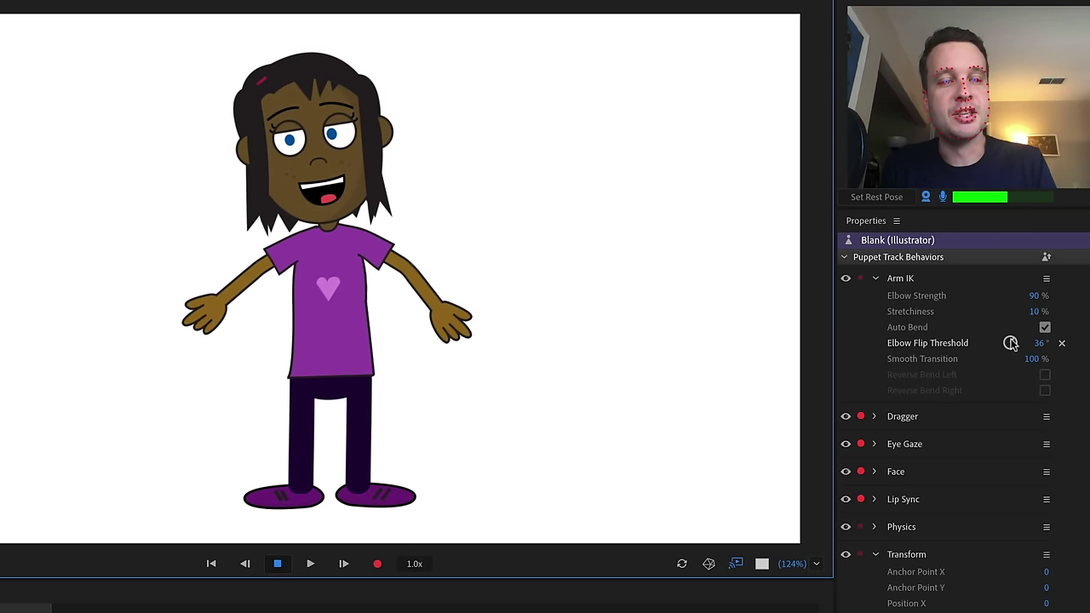
mouse_move(1011, 343)
mouse_down()
mouse_move(1006, 377)
mouse_move(1012, 324)
mouse_move(1005, 360)
mouse_move(1009, 342)
mouse_up()
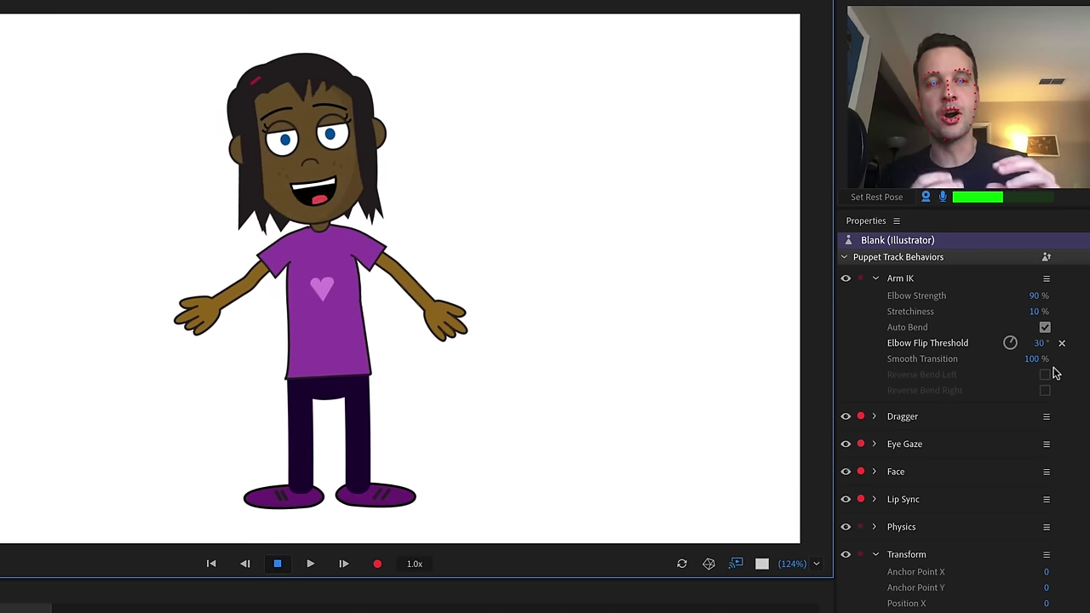
click(1060, 343)
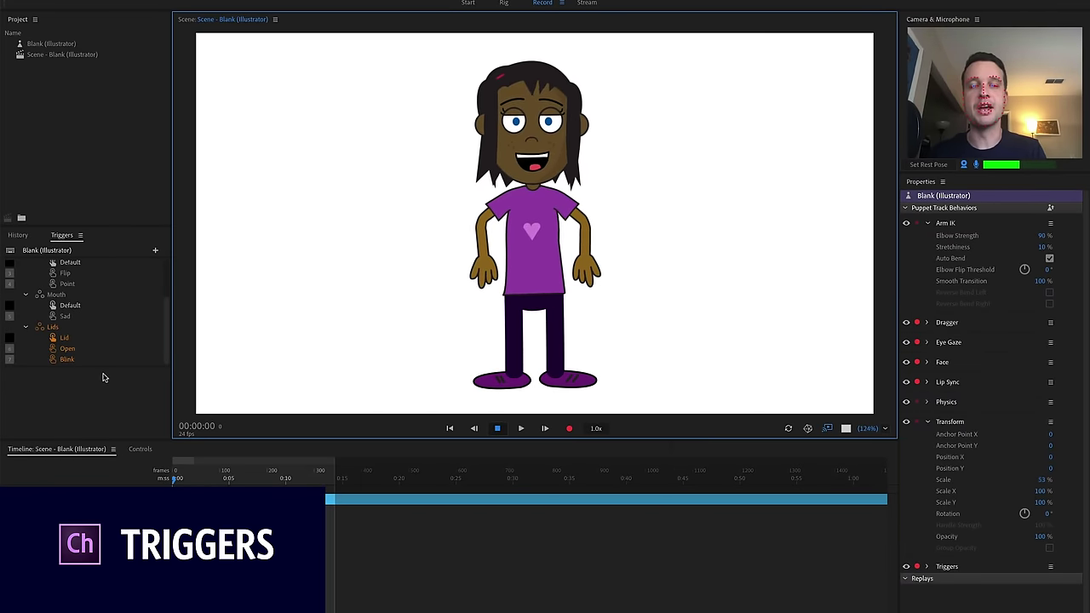
- Look over the puppet's existing triggers and collapse the Mouth, Right Hand and Left Hand swap sets
scroll(109, 391, up, 1)
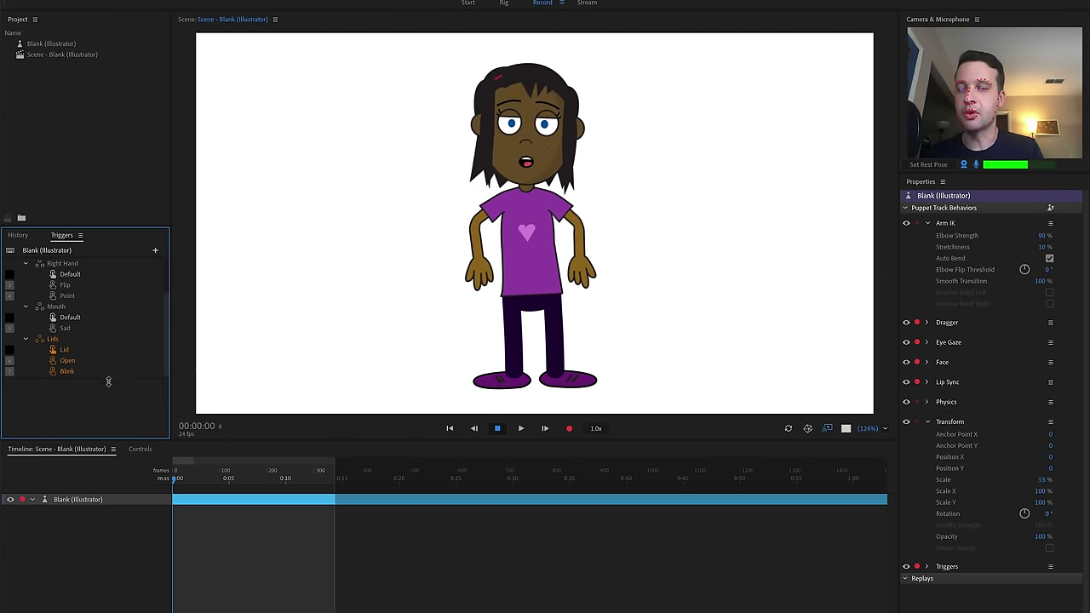
scroll(109, 394, up, 2)
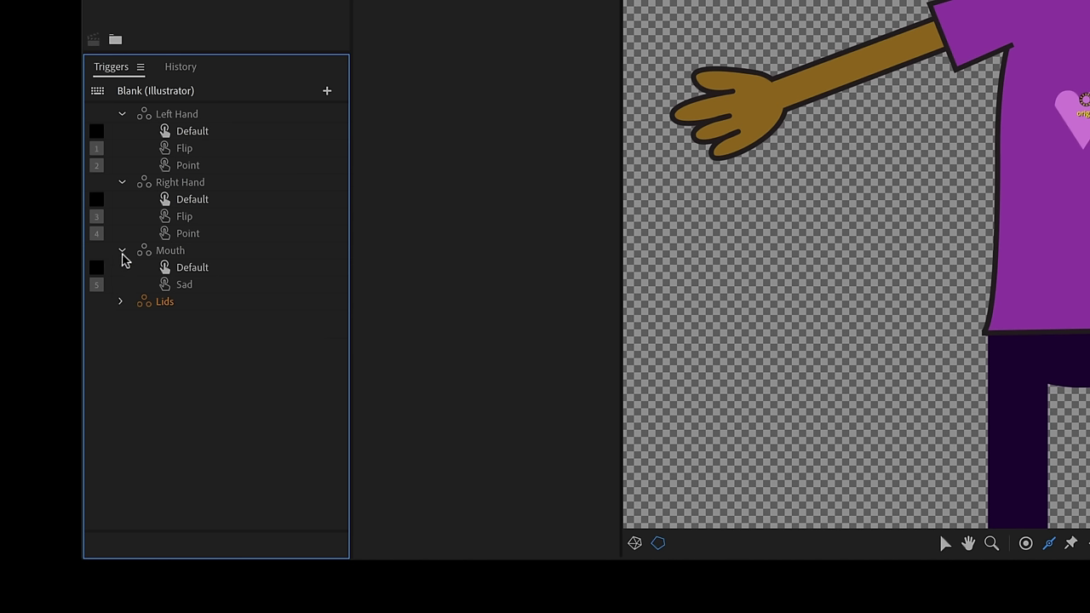
click(122, 184)
click(122, 114)
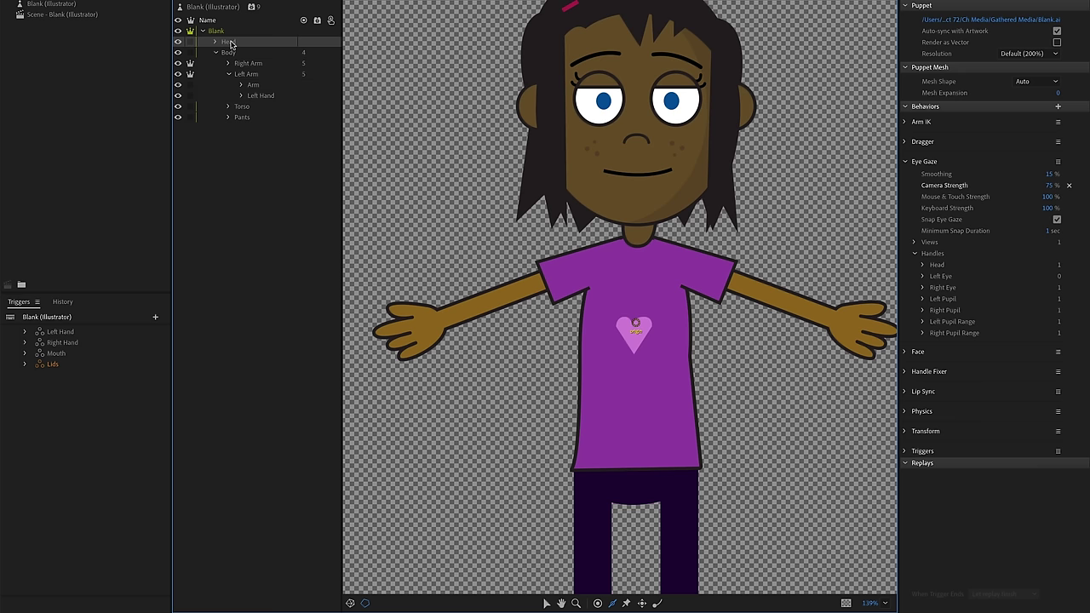
- Try creating a trigger from the Head layer and delete that trigger
click(230, 42)
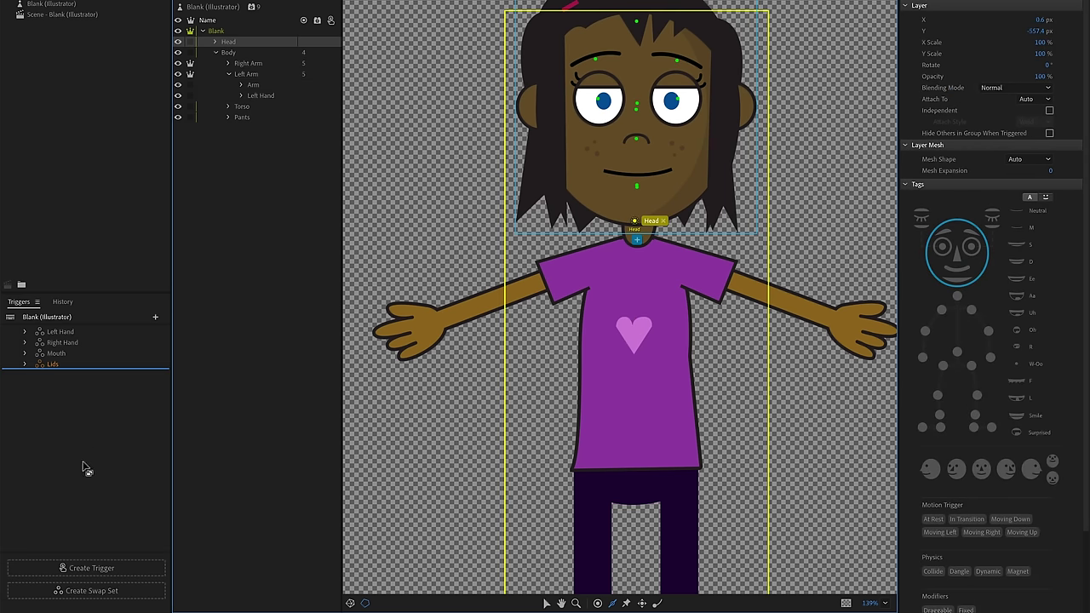
click(124, 570)
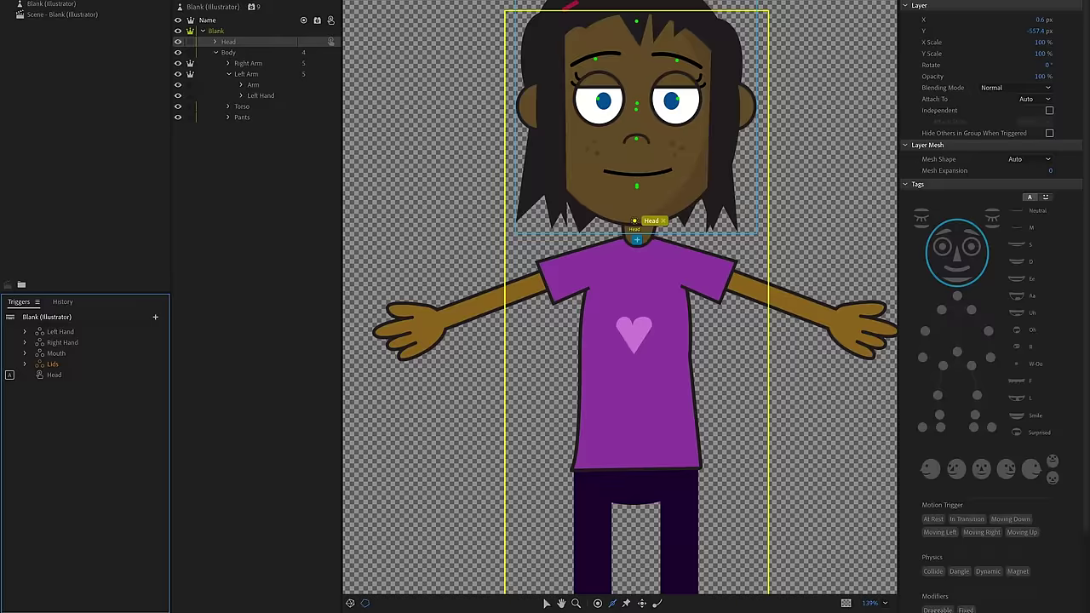
key(ctrl+4)
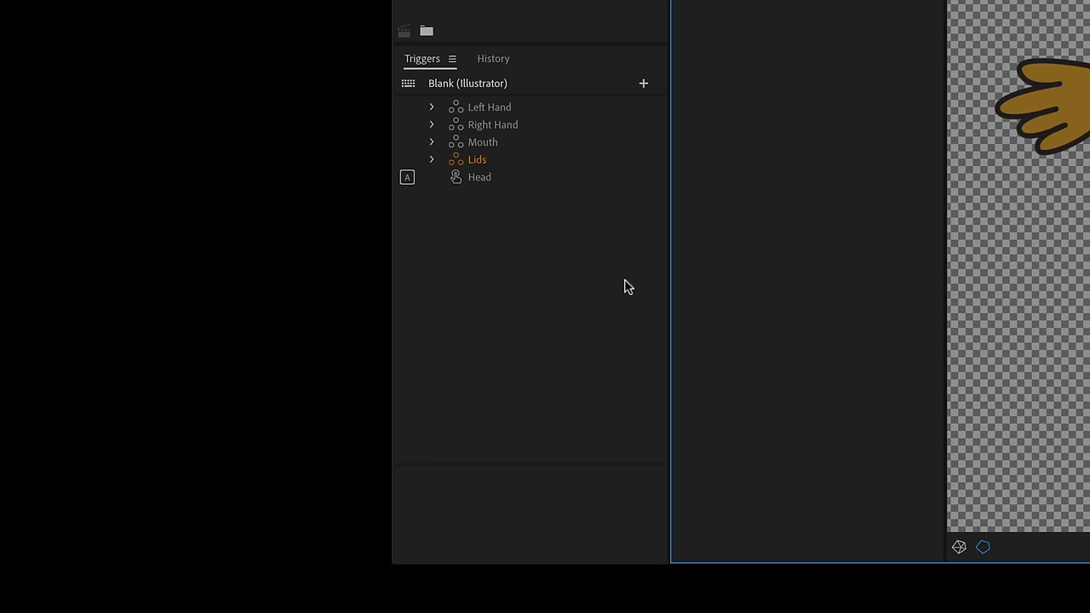
click(509, 178)
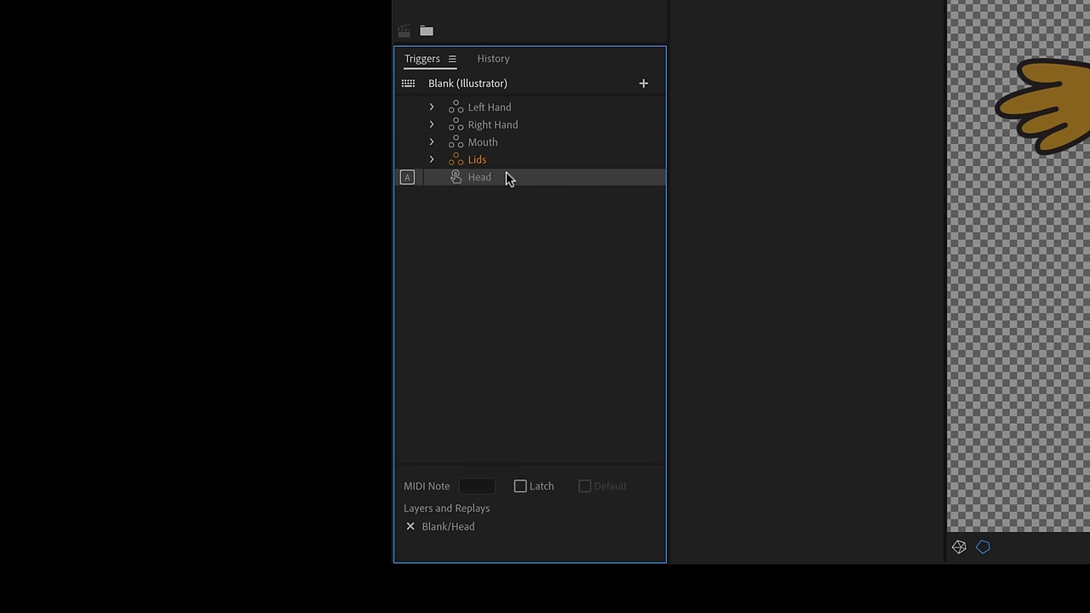
key(Delete)
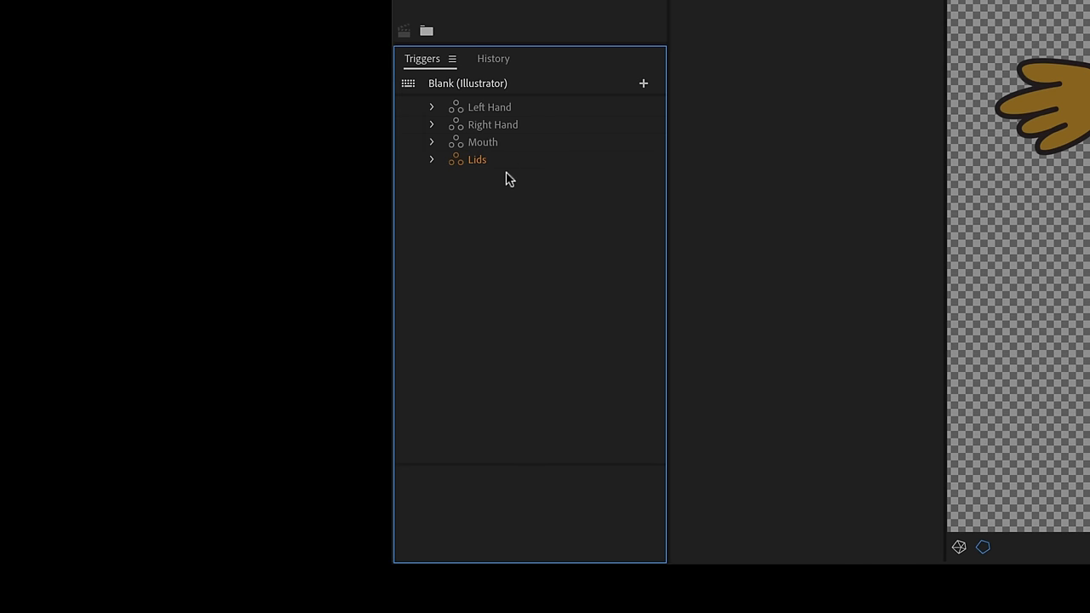
- Inspect the settings of the Default trigger in the Left Hand swap set and collapse the set
click(430, 108)
click(516, 128)
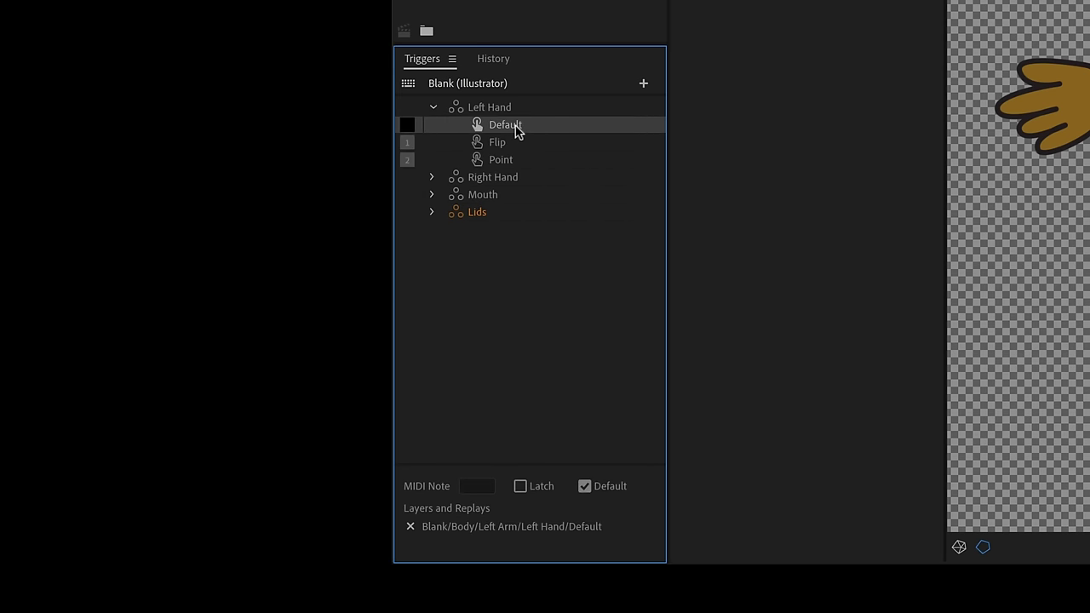
ctrl+click(516, 128)
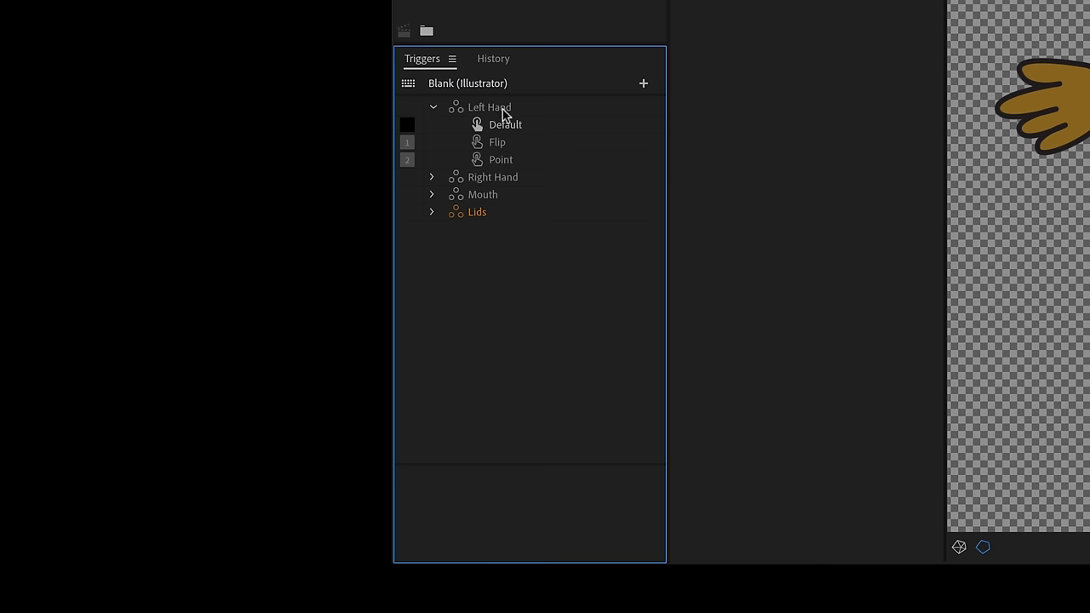
click(435, 107)
- Try adding an empty swap set to the puppet's triggers and delete it
click(701, 133)
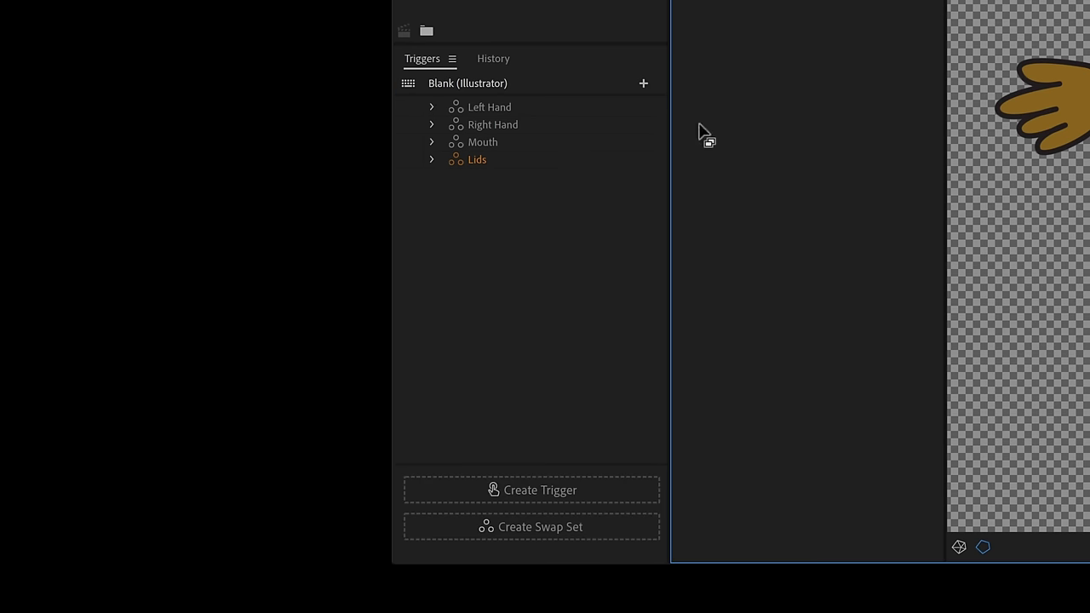
click(644, 83)
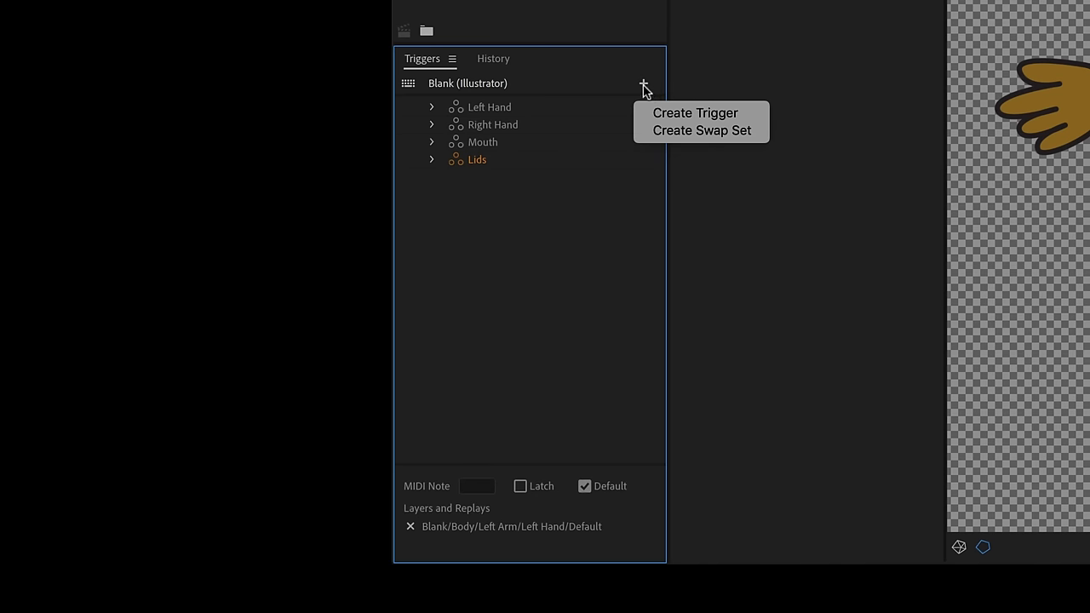
click(604, 156)
click(646, 85)
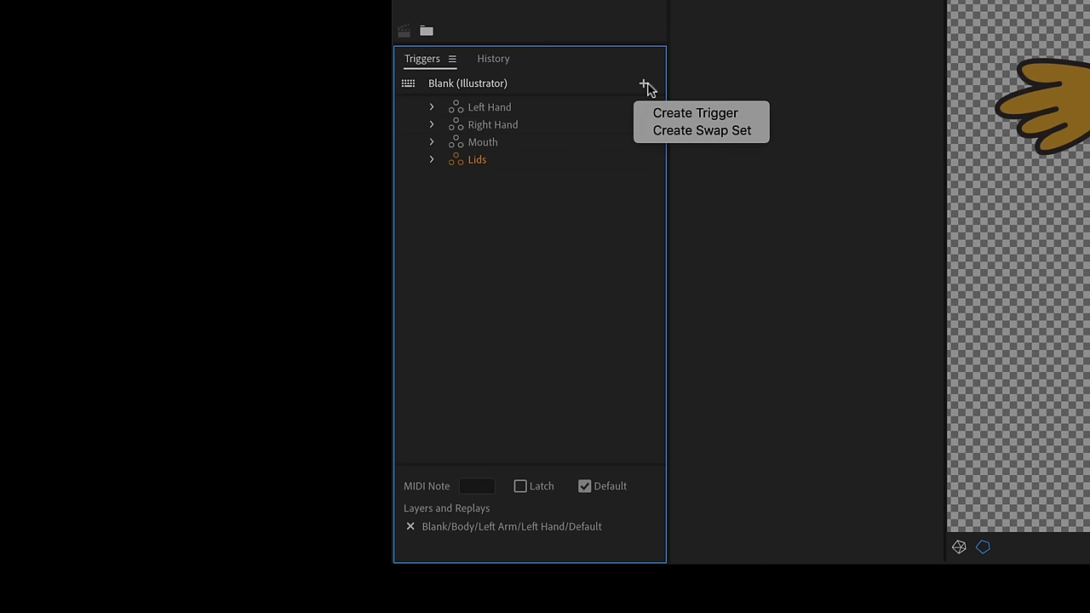
click(747, 132)
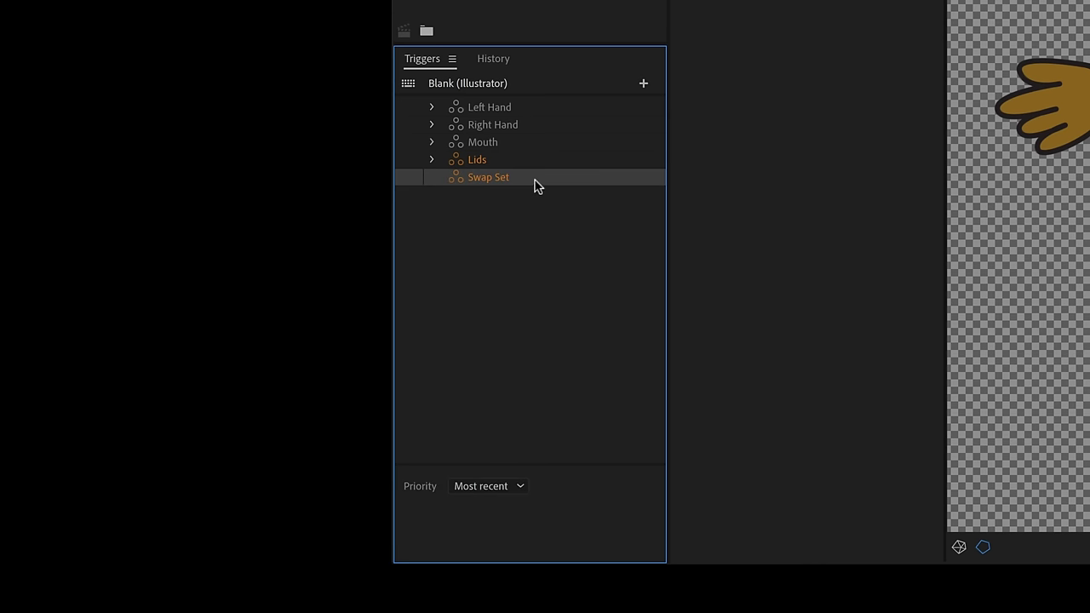
key(Delete)
- Locate the layer used by the Left Hand swap set's Default trigger in the puppet hierarchy
click(477, 108)
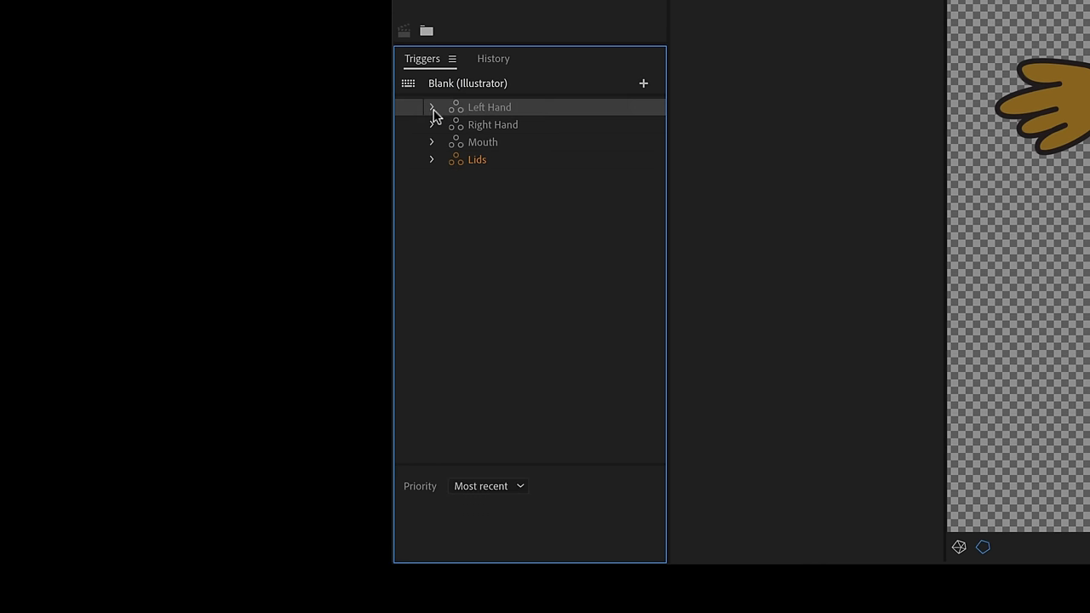
click(432, 109)
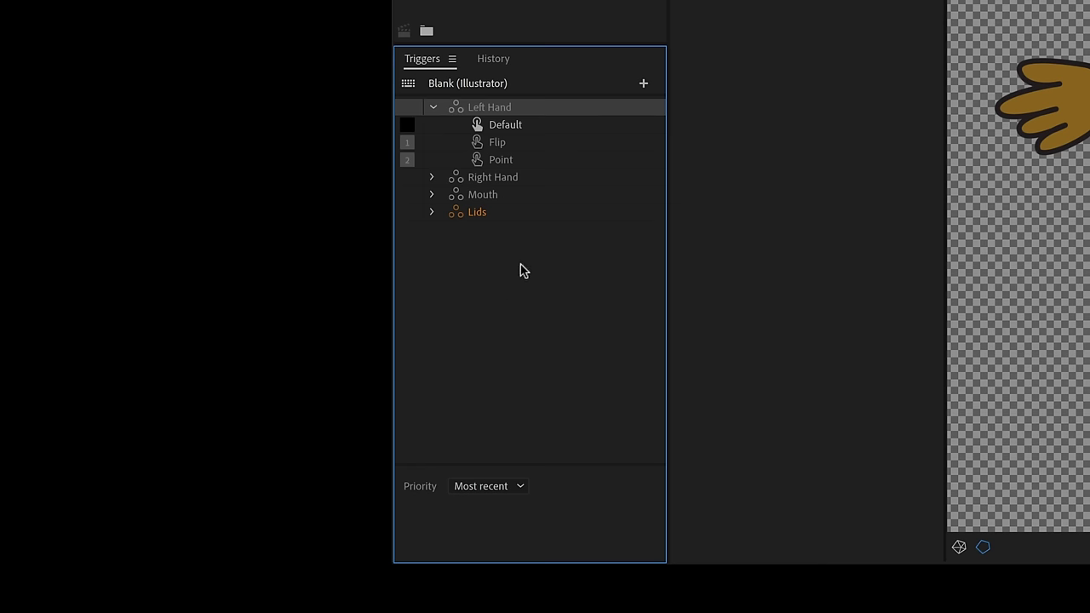
click(508, 126)
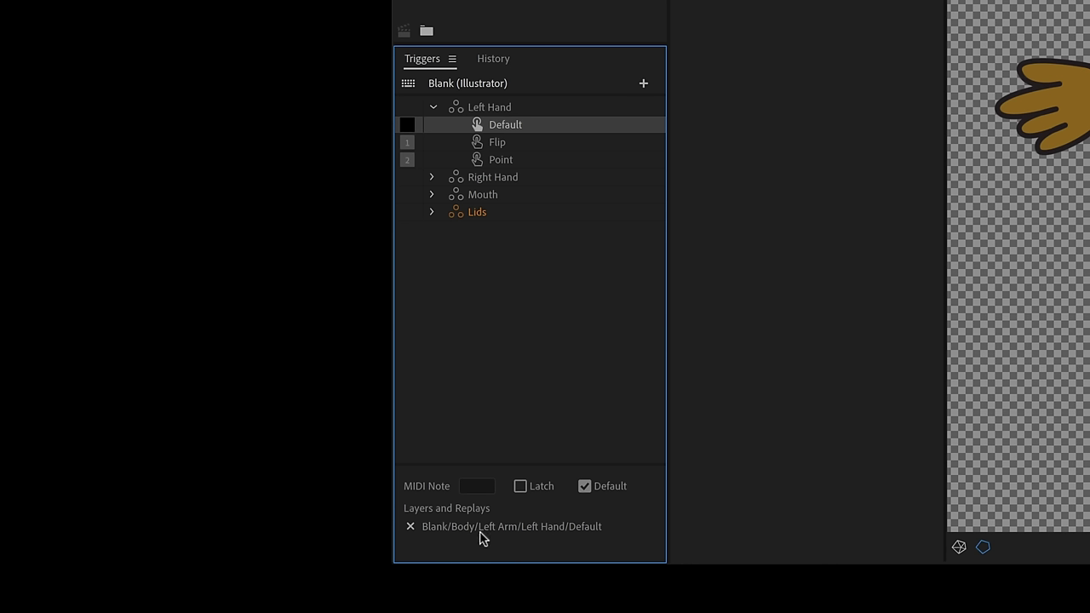
click(593, 528)
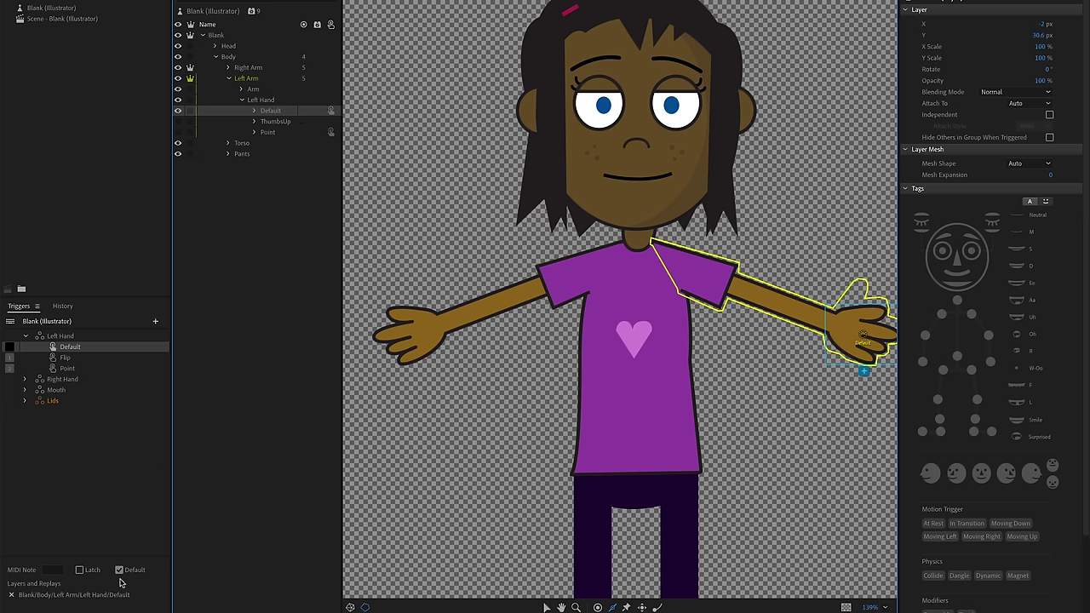
- Assign the left hand's ThumbsUp layer to the Flip trigger in the Left Hand swap set
click(68, 360)
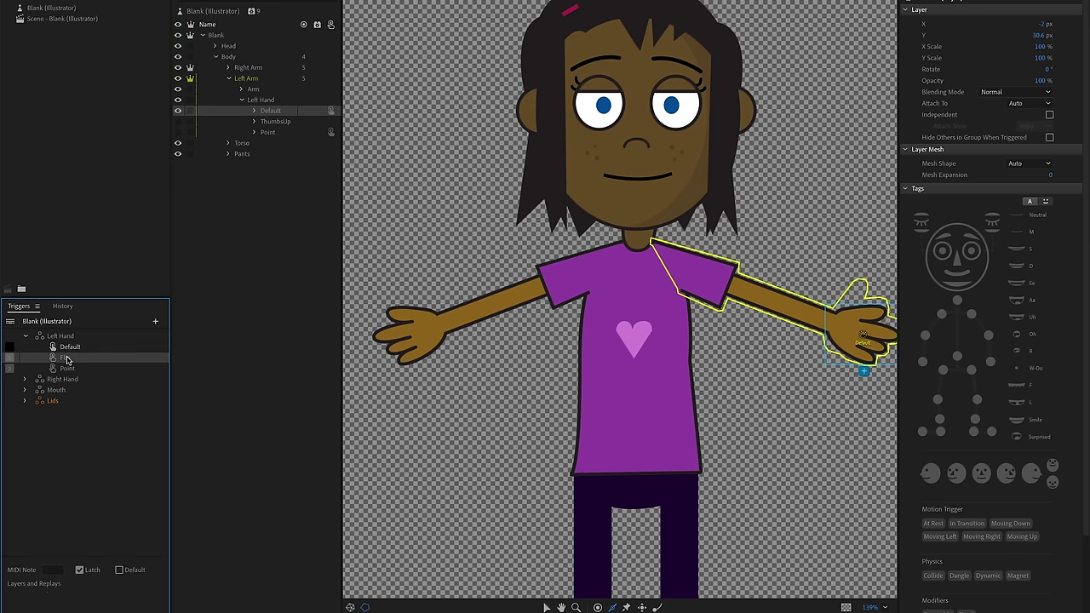
click(275, 125)
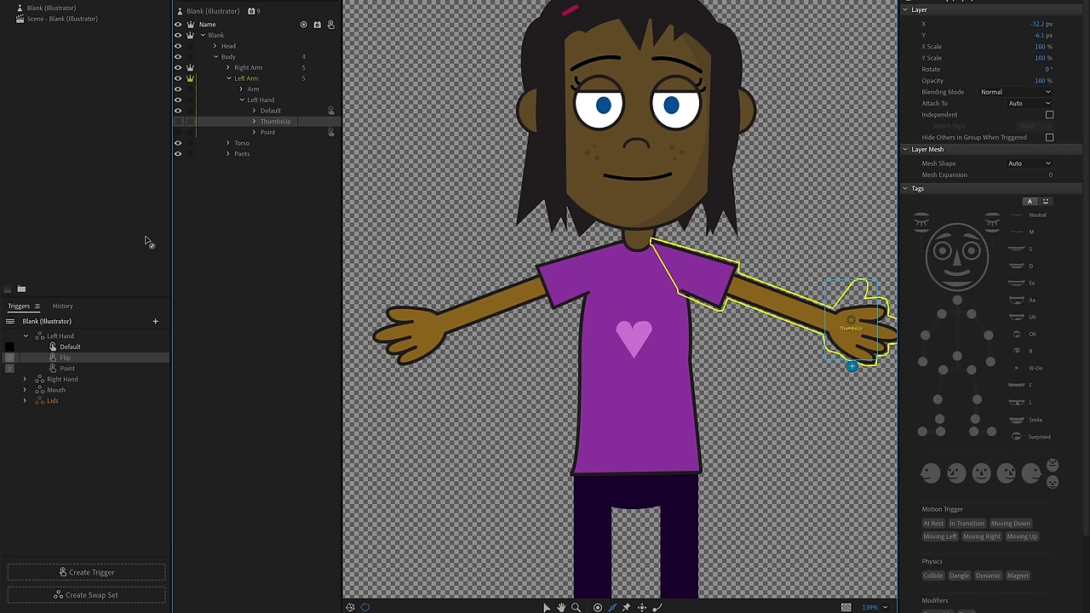
click(71, 359)
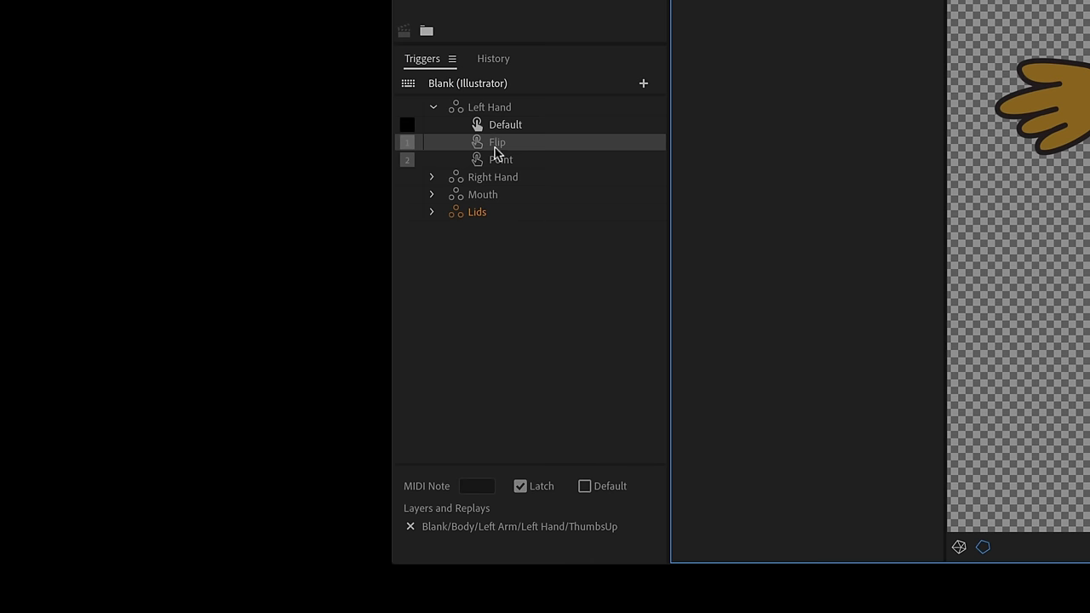
- Rename the Left Hand swap set's Flip trigger to Thumbs
click(504, 143)
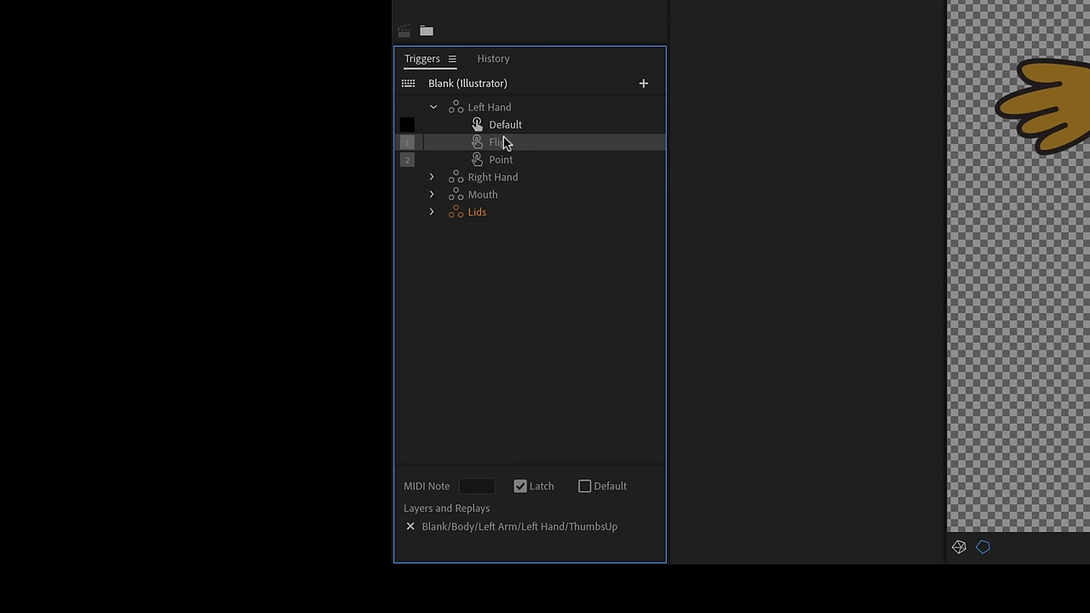
double_click(504, 143)
text(Thumbs)
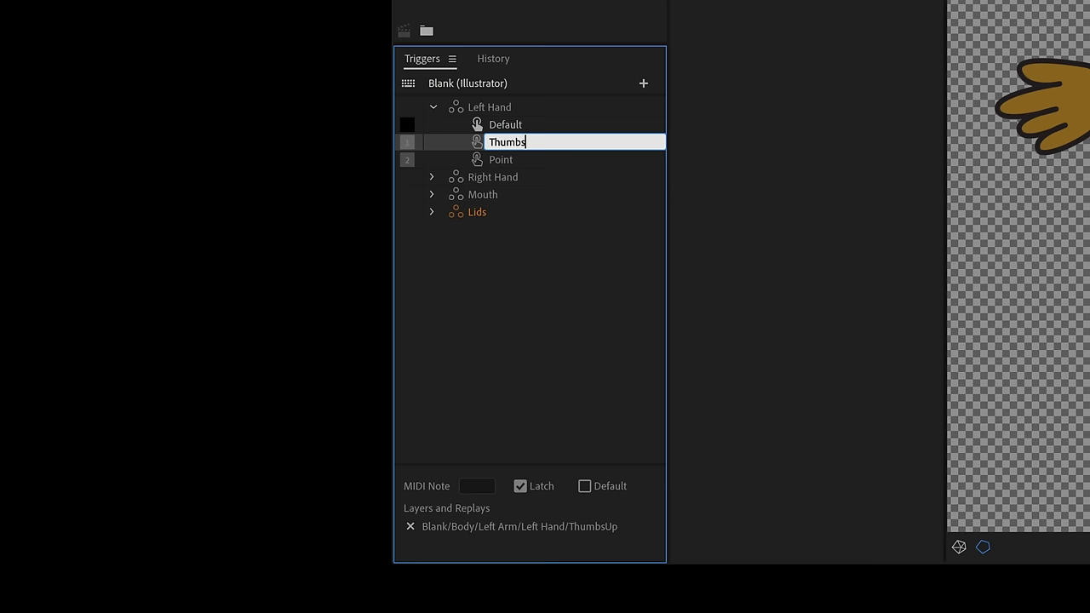
key(Return)
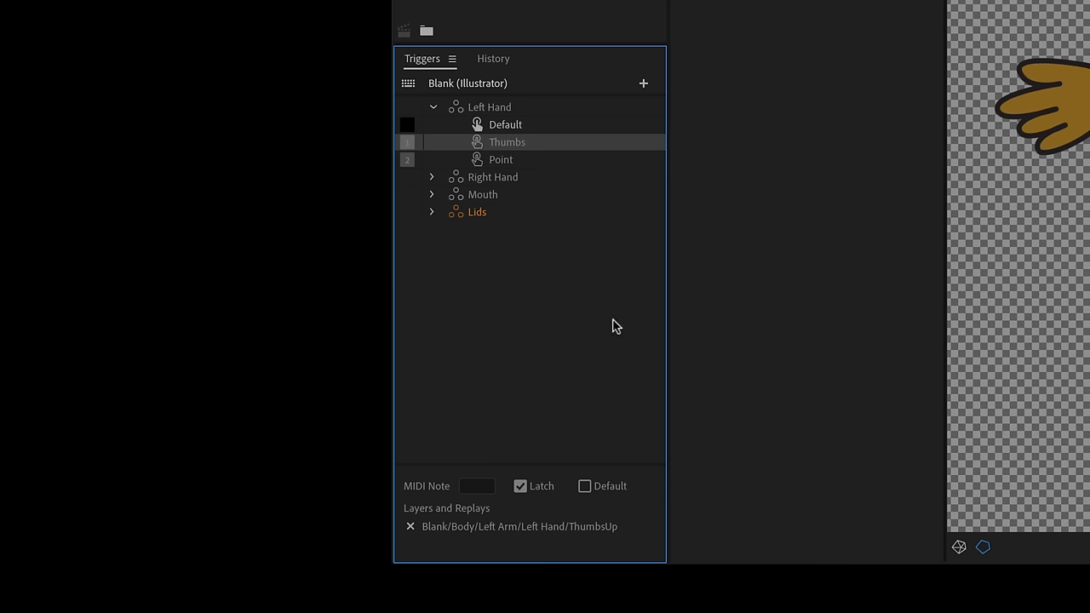
- Try making other Left Hand triggers such as Point the swap set's default, and restore Default as the default trigger
click(508, 160)
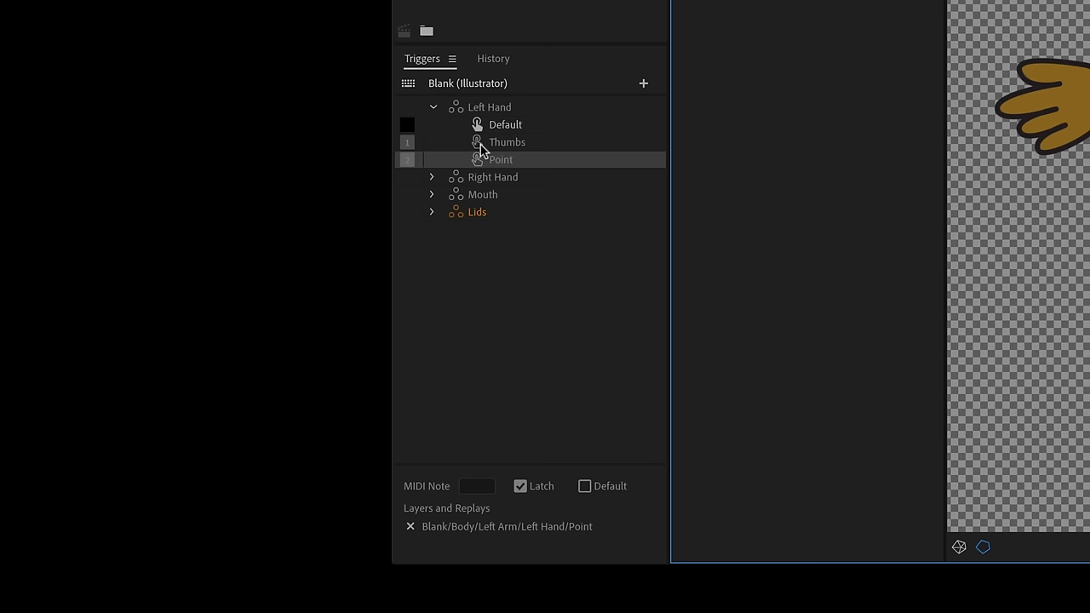
click(478, 144)
click(479, 161)
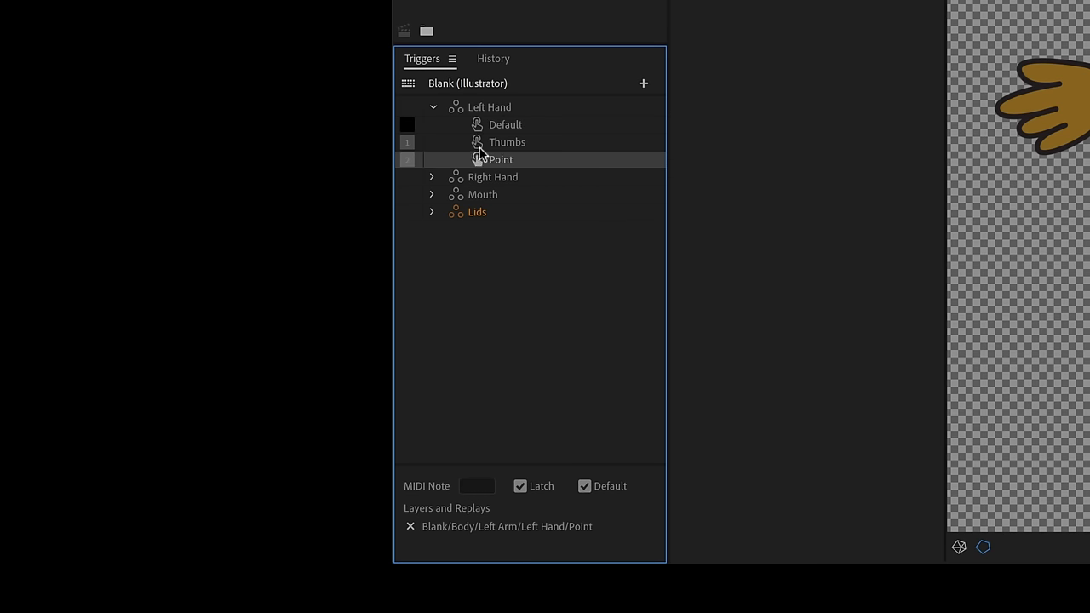
click(477, 127)
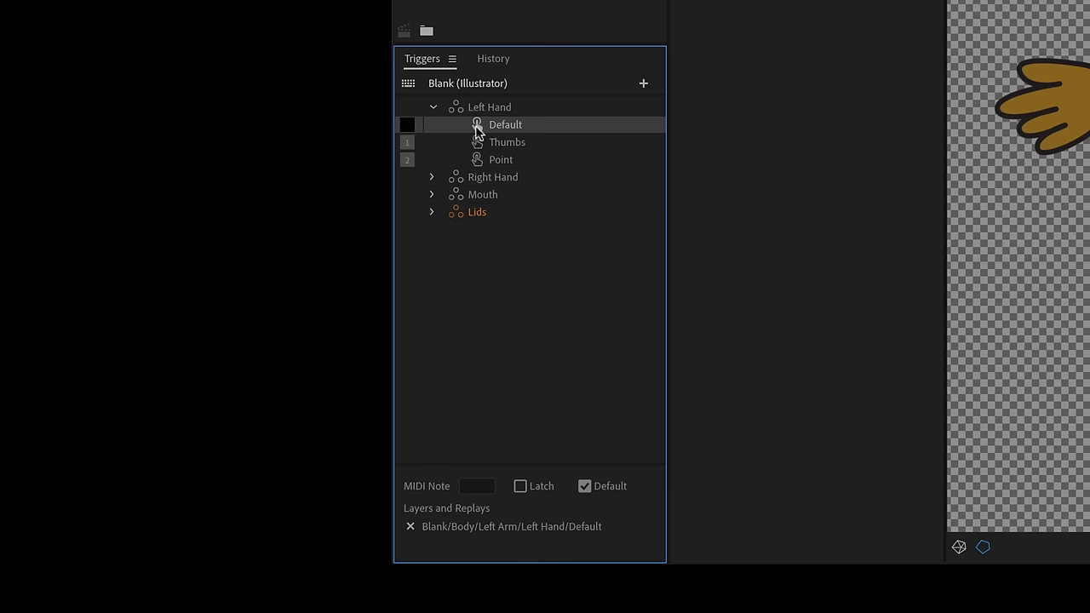
click(479, 157)
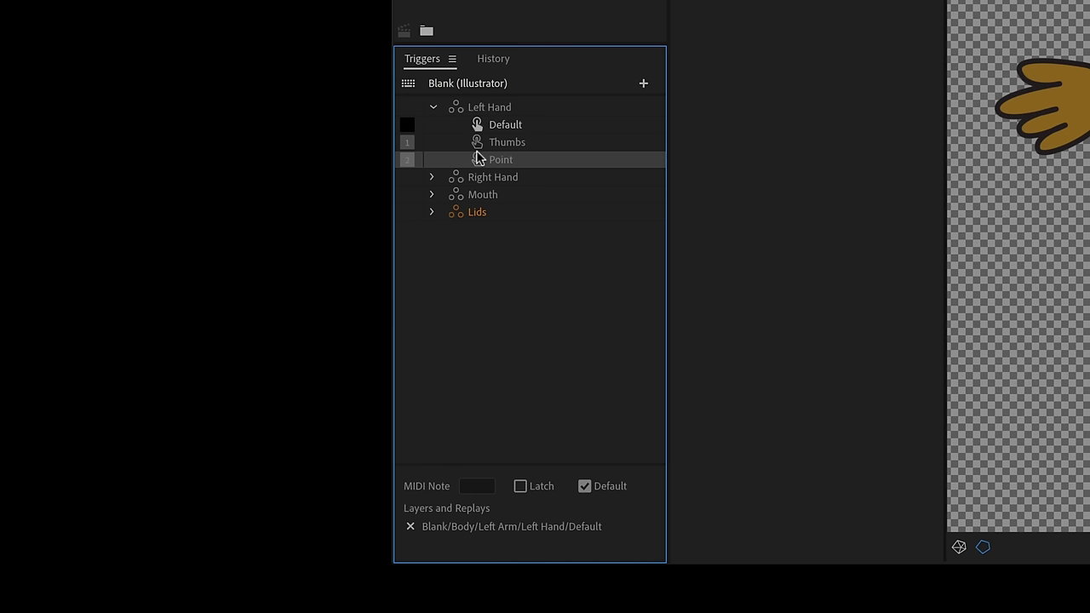
click(477, 126)
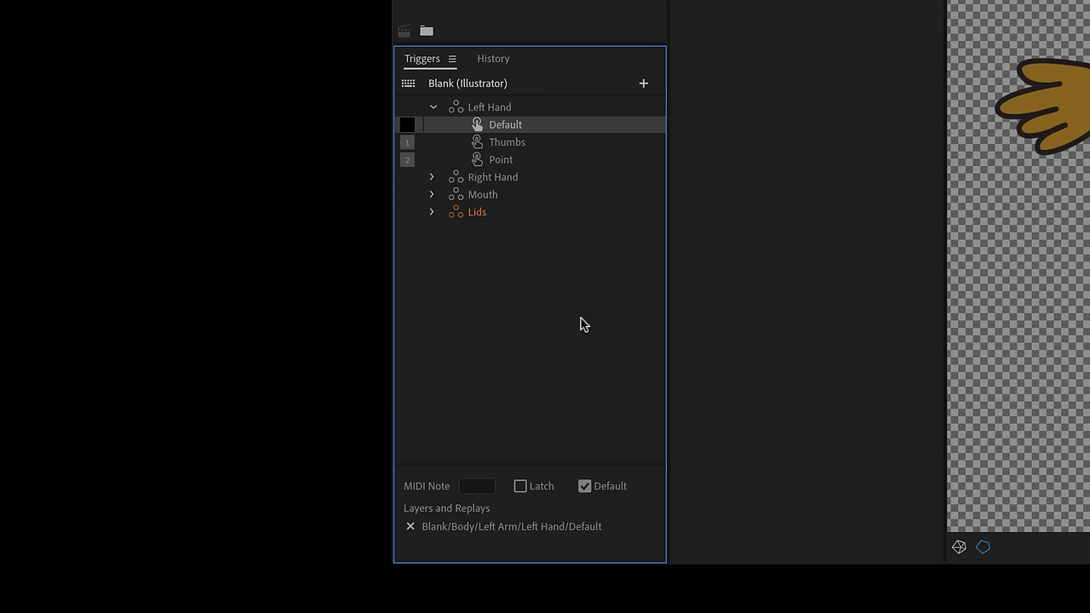
- Check the Latch settings of the Thumbs and Point triggers in the Left Hand swap set
click(541, 144)
click(538, 160)
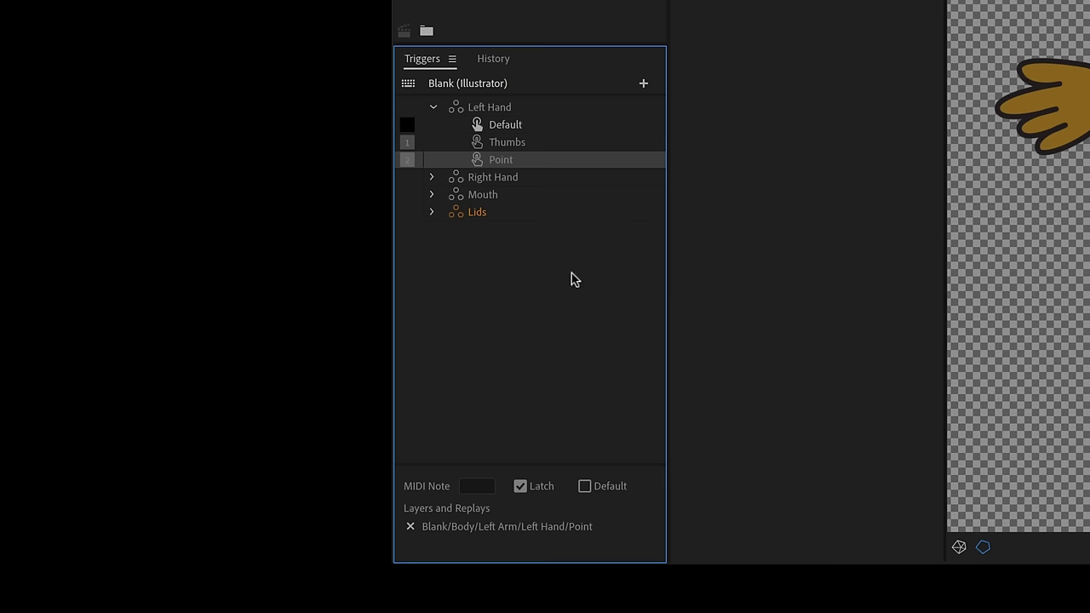
- Check the Thumbs trigger's shortcut key and try switching its Latch option off and on again
click(499, 141)
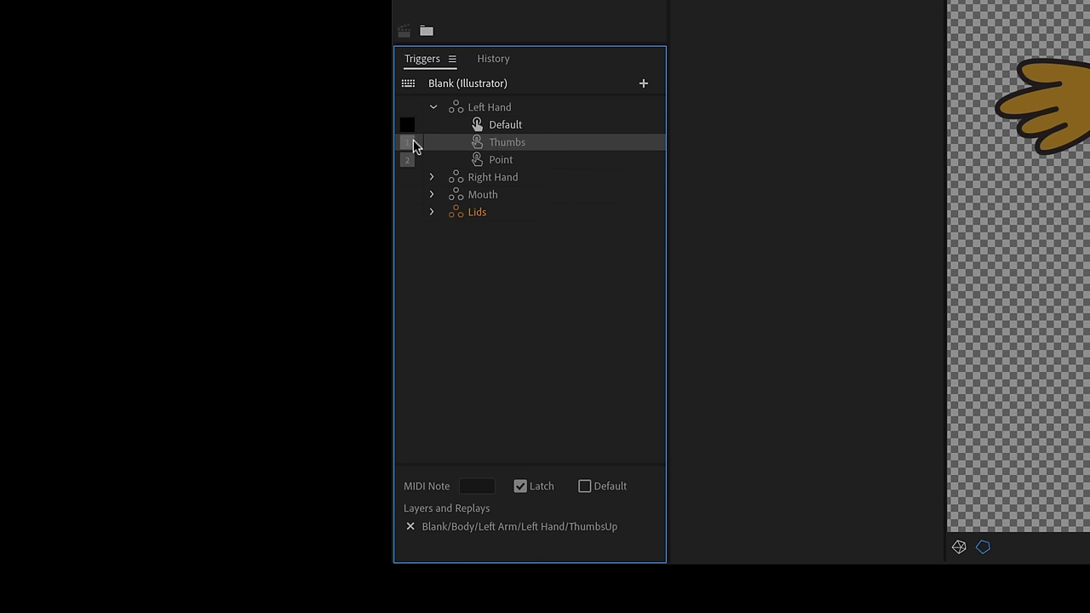
click(408, 143)
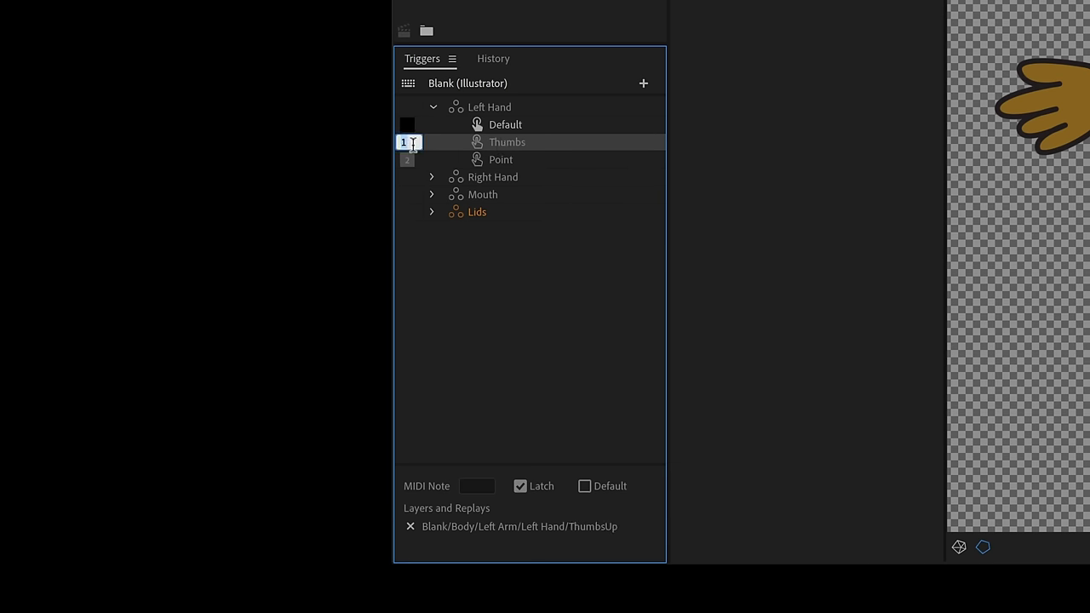
click(595, 358)
click(518, 140)
click(520, 486)
click(520, 486)
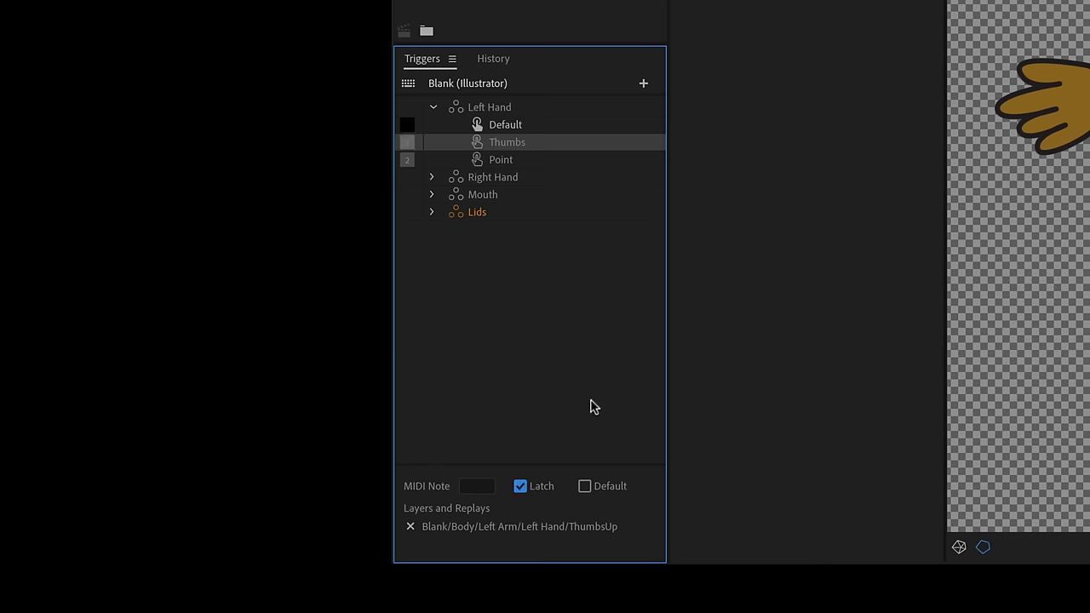
click(515, 143)
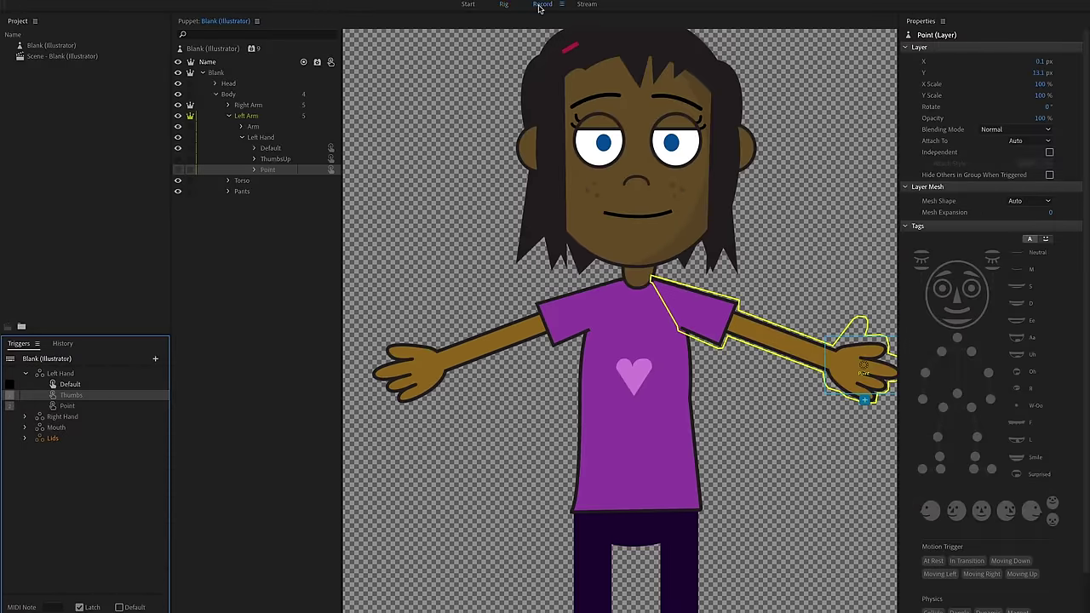
- Test the left hand's Thumbs and Point triggers in the Record workspace while posing the arms
click(539, 5)
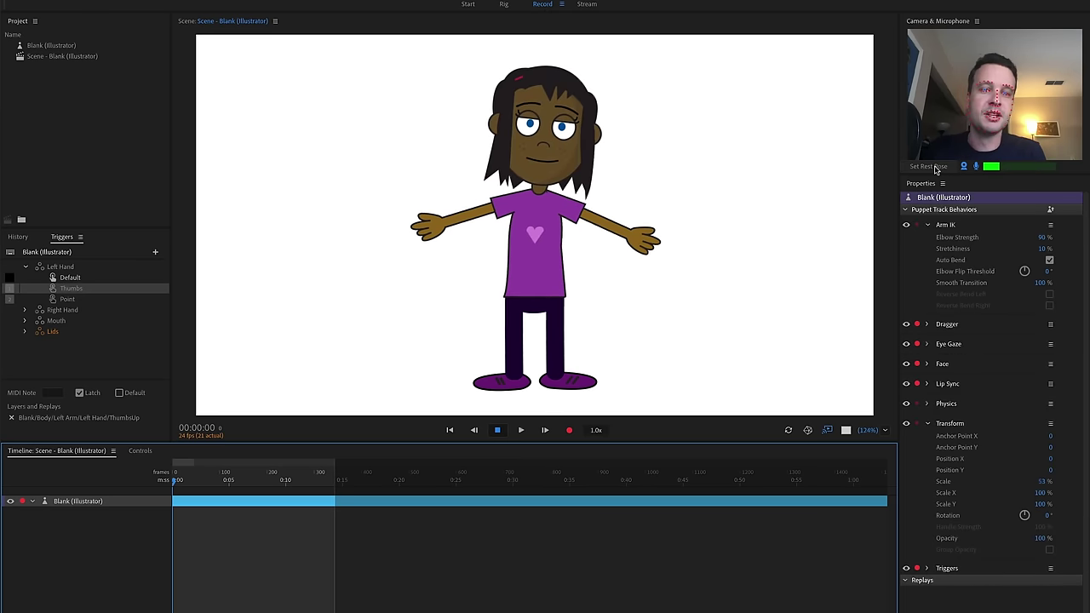
click(707, 272)
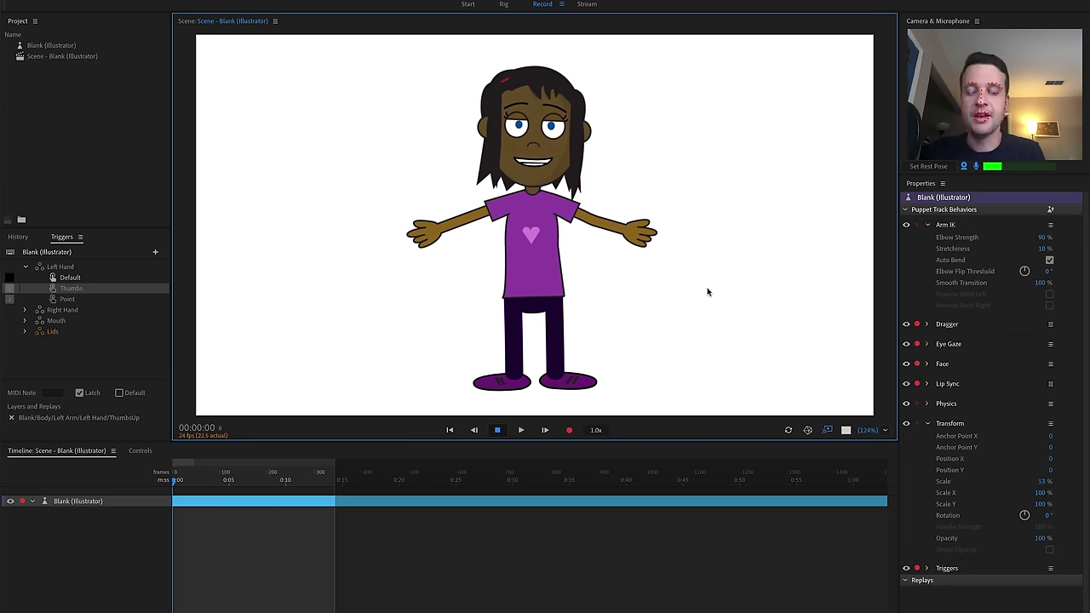
key(t)
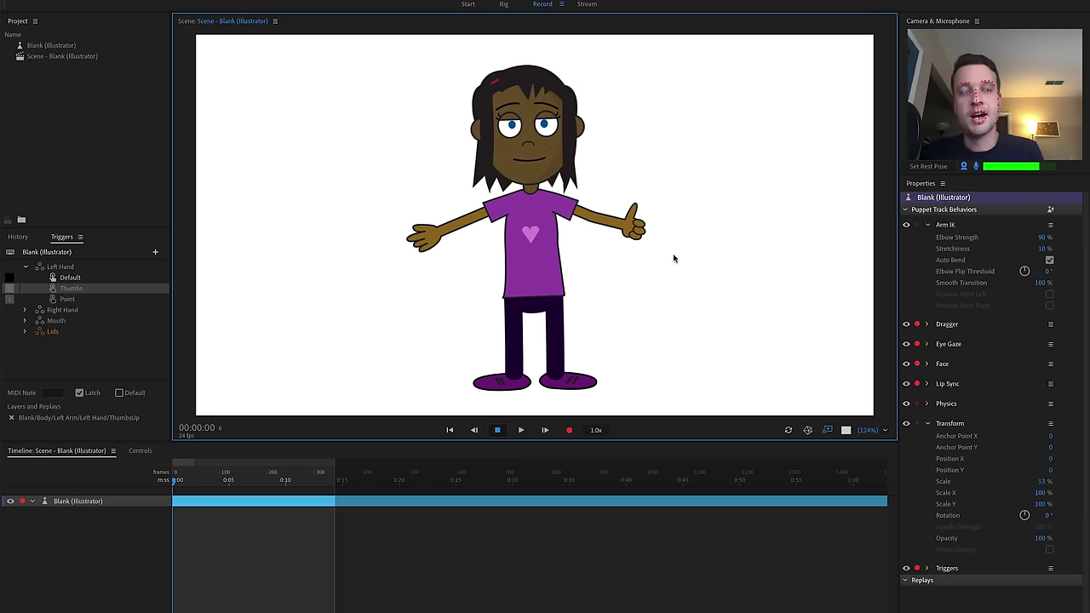
drag(673, 256, 635, 198)
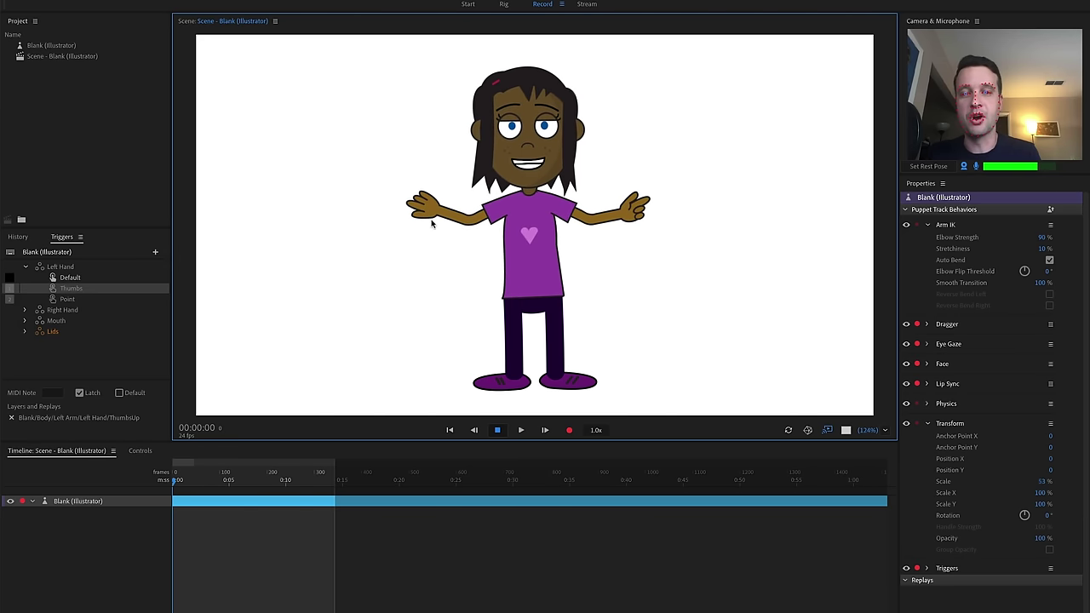
key(t)
key(p)
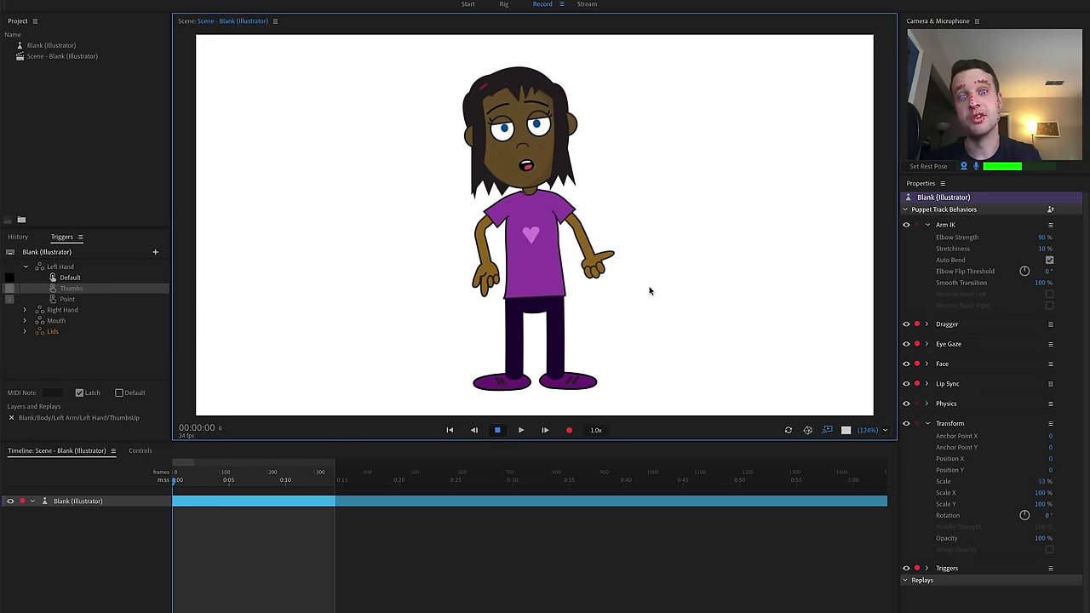
- Examine the triggers in the Mouth and Lids swap sets and the layers assigned to them
click(25, 320)
click(60, 321)
click(72, 332)
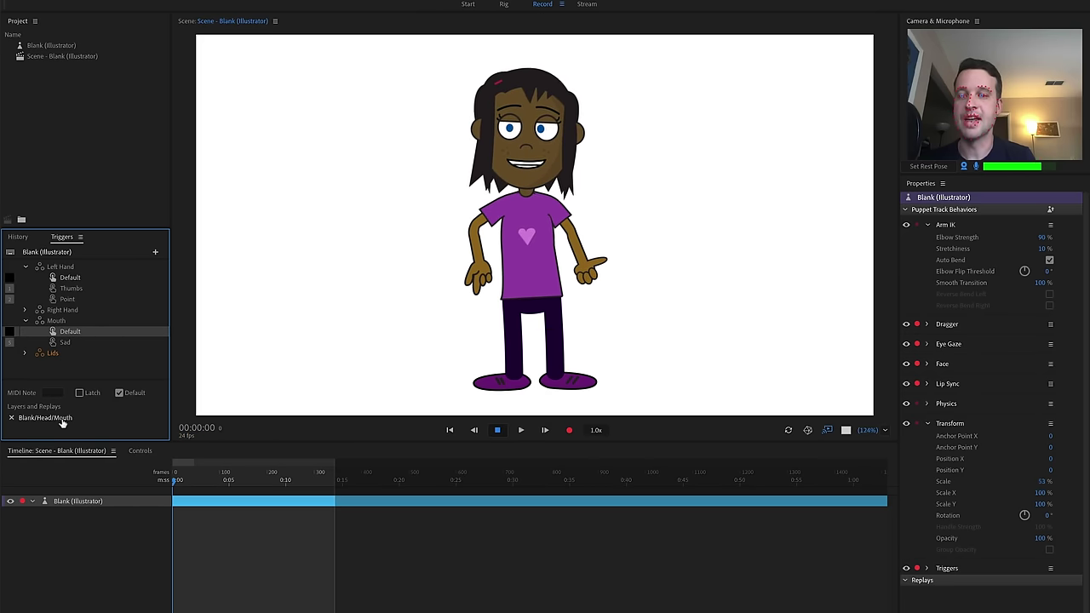
click(65, 343)
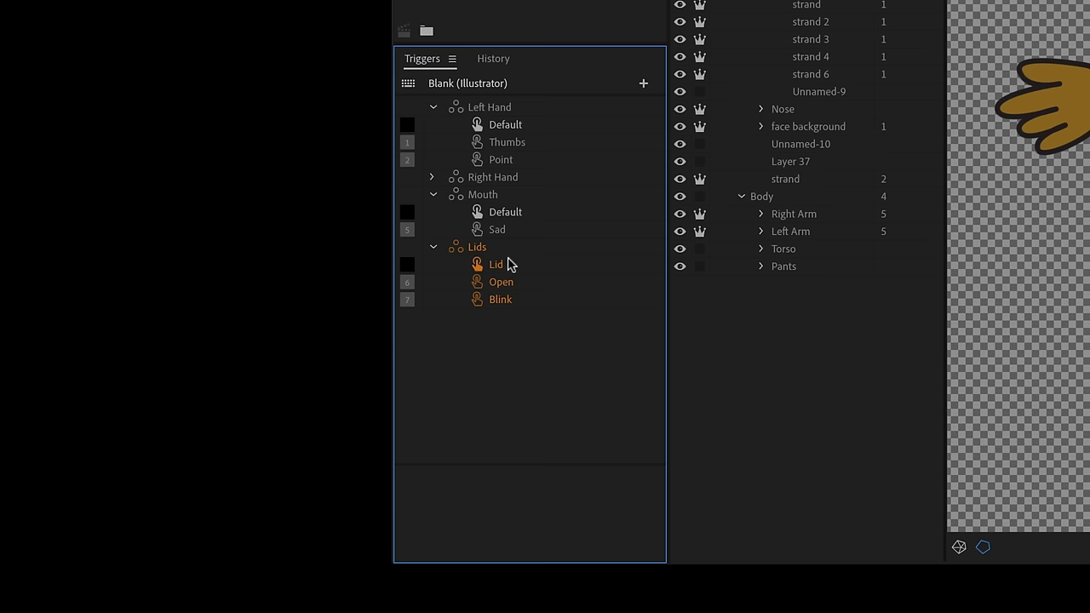
click(506, 248)
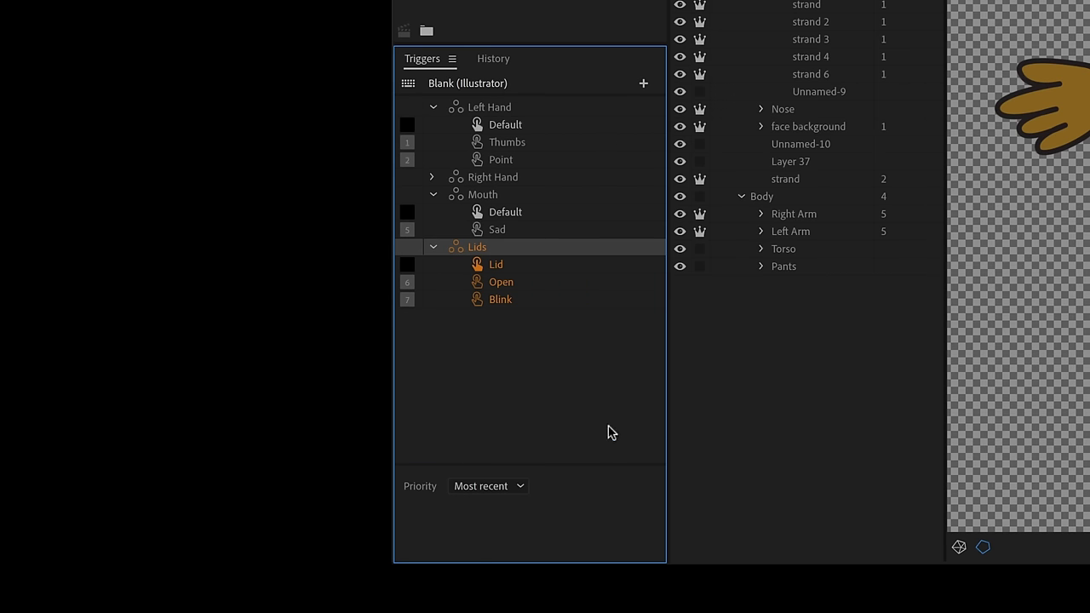
click(506, 263)
click(504, 283)
click(509, 301)
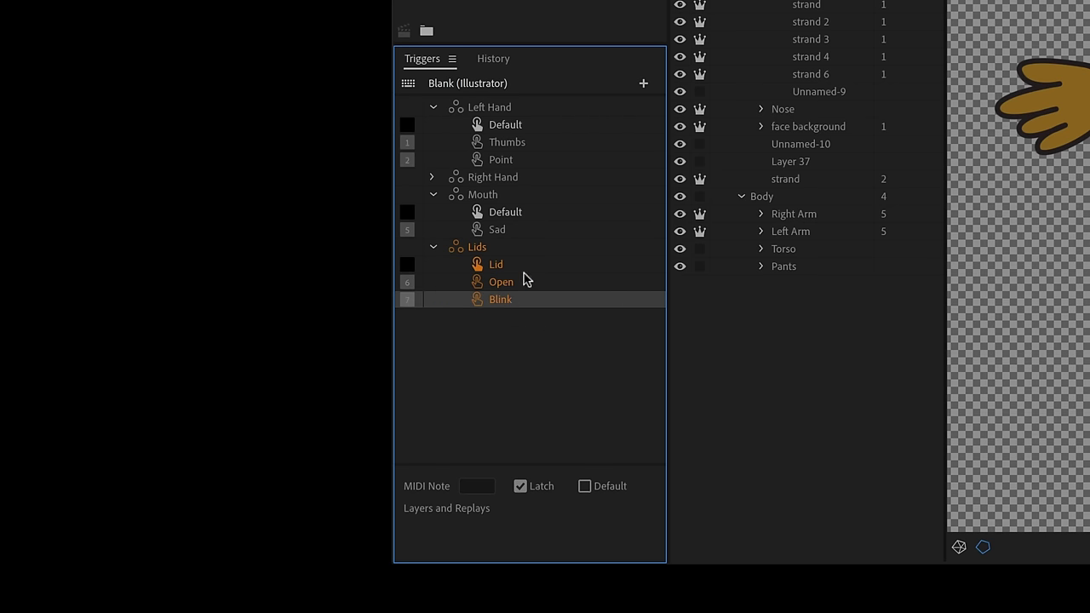
- Assign the Lid layers of both the Left Eye and Right Eye to the Lid trigger in the Lids swap set
click(529, 266)
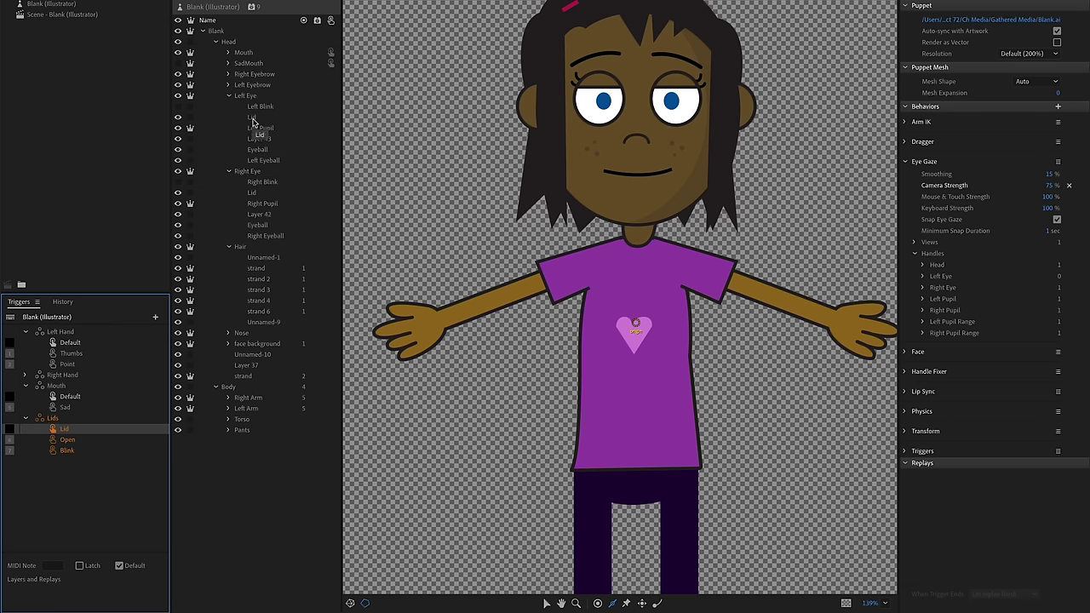
click(253, 118)
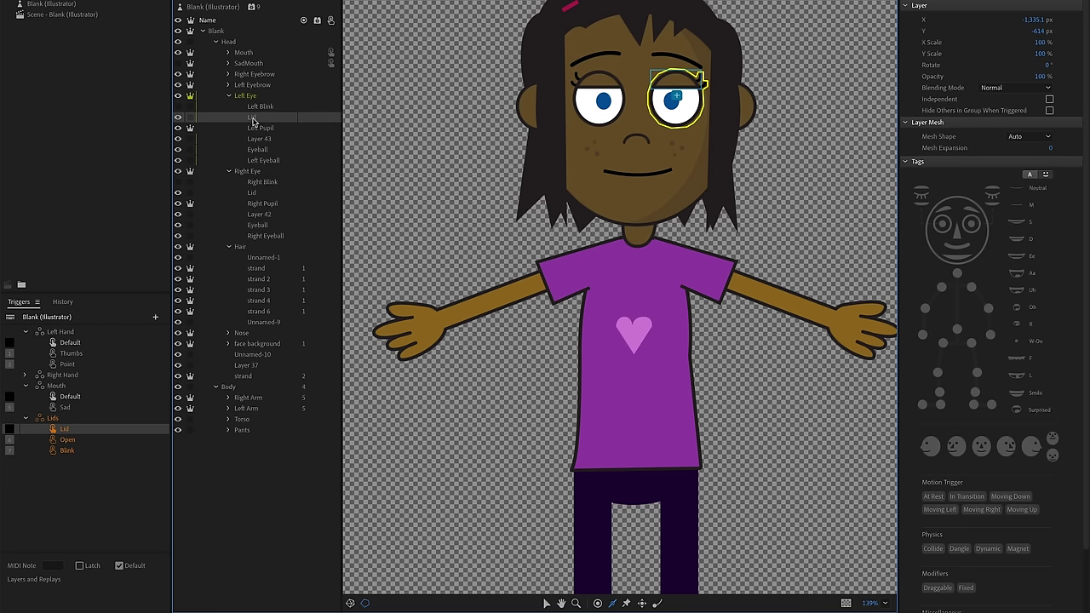
ctrl+click(255, 194)
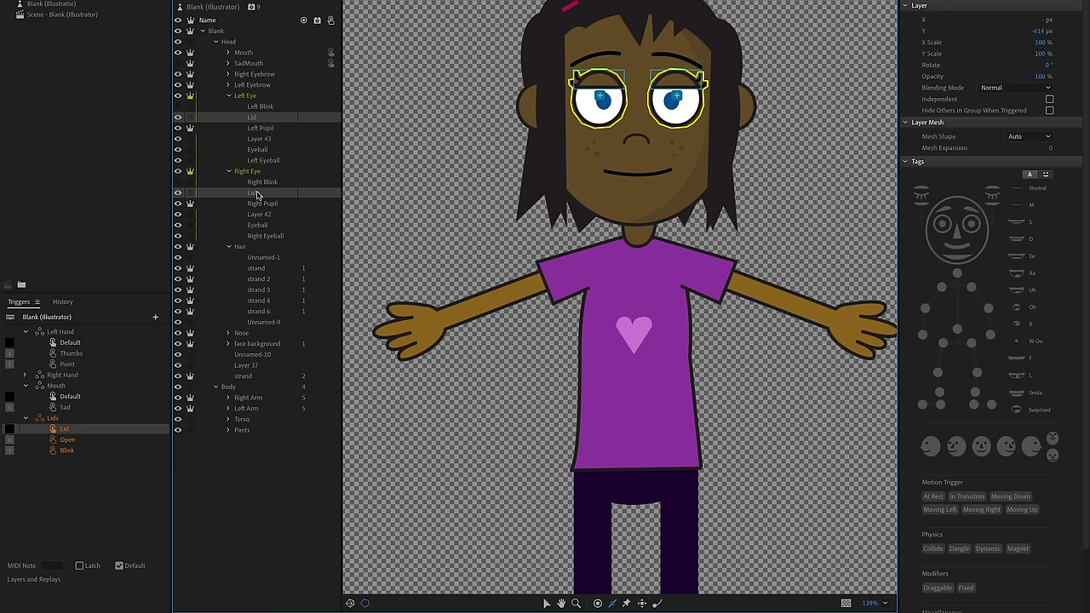
click(81, 430)
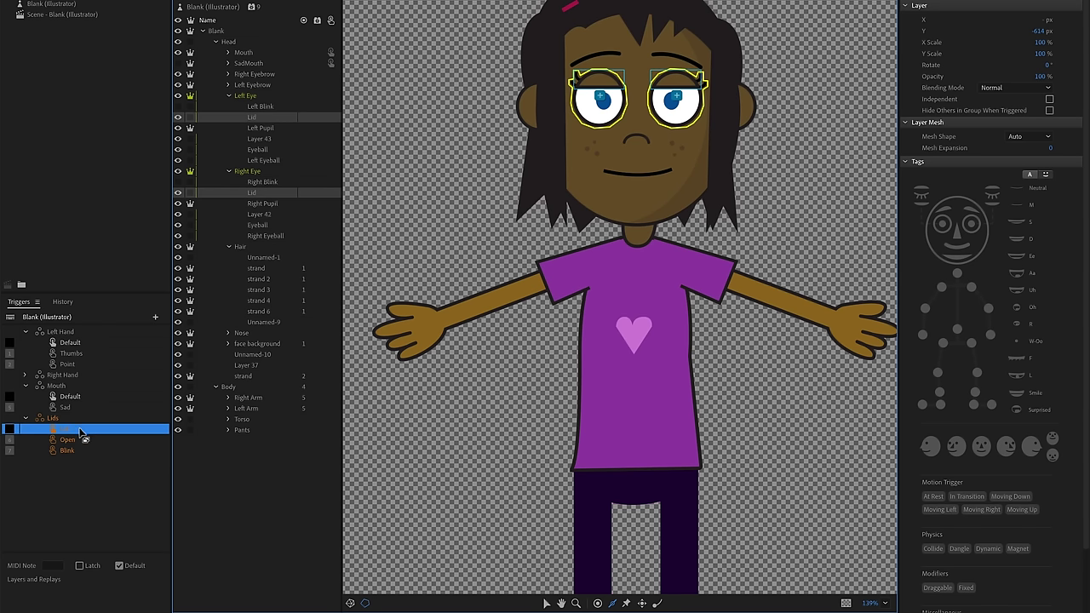
drag(82, 431, 84, 428)
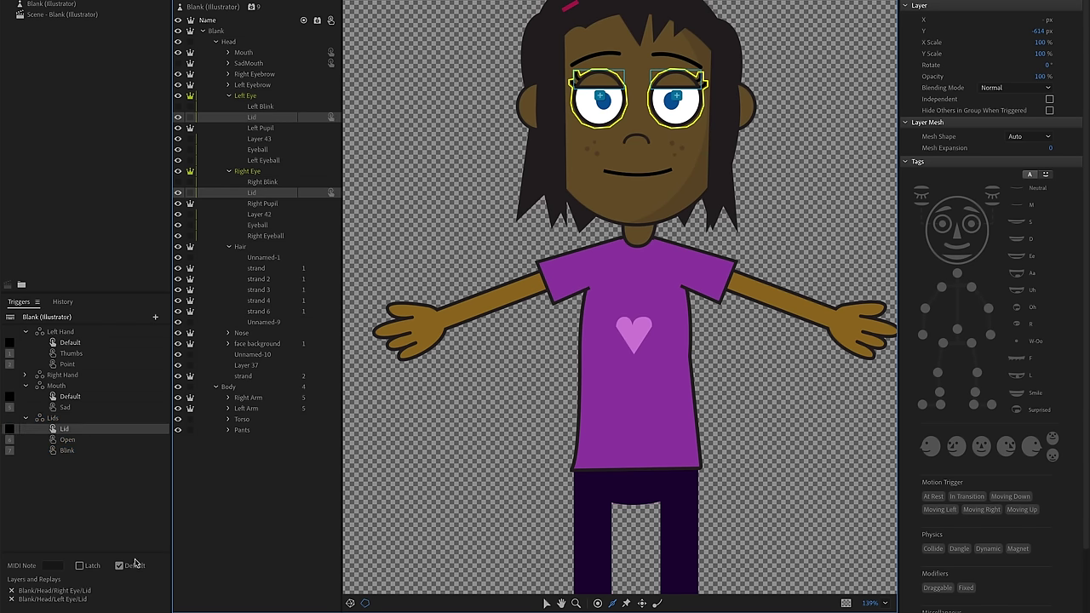
drag(114, 534, 115, 495)
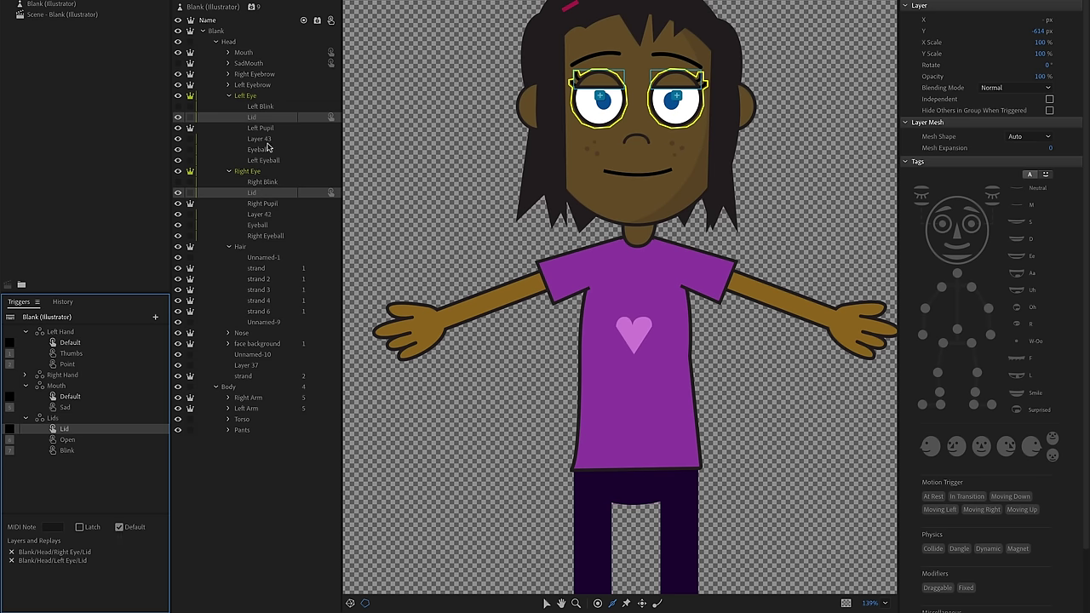
- Try adding a new trigger below Open in the Lids swap set, and delete it again
click(68, 439)
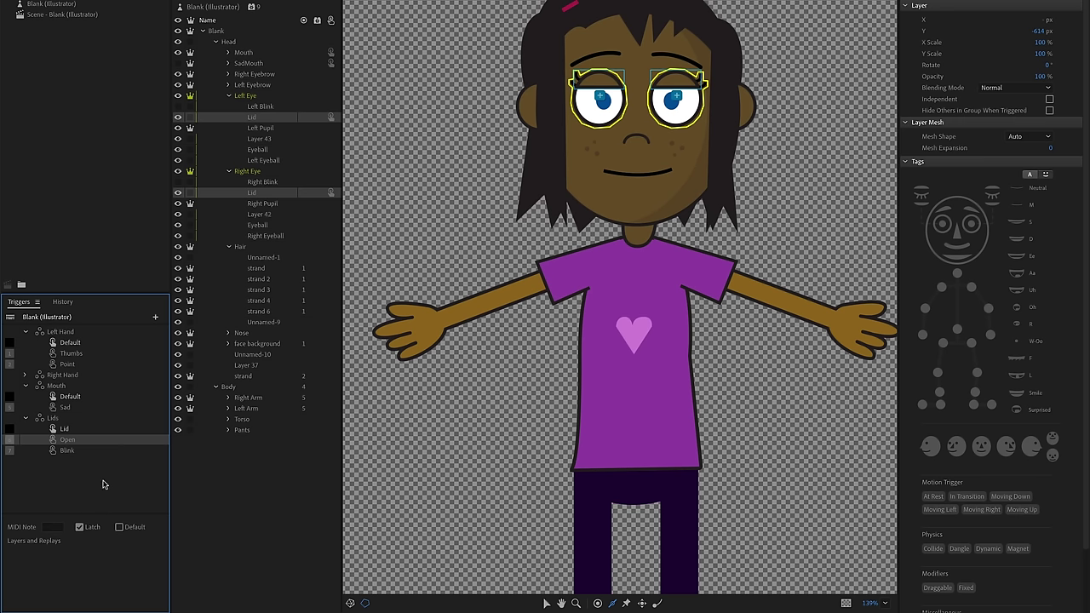
click(156, 317)
click(175, 337)
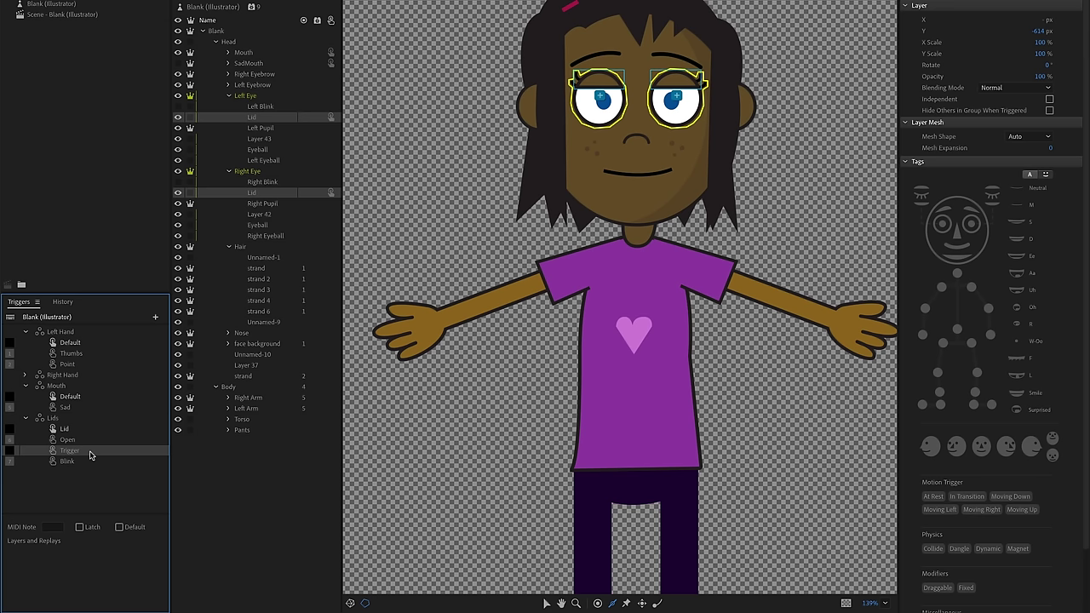
key(Delete)
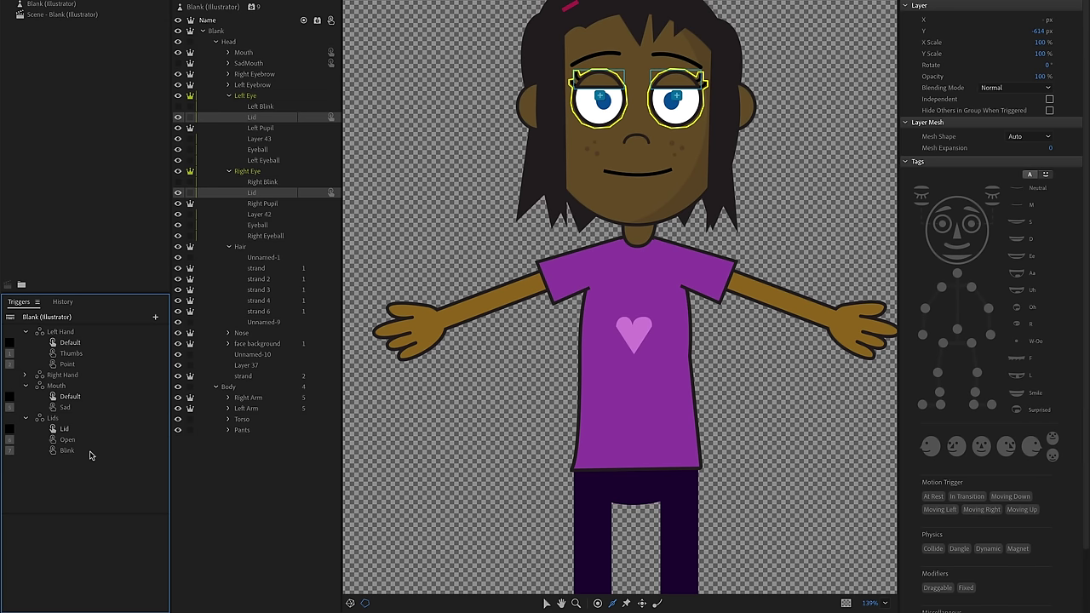
- Assign the Right Blink and Left Blink layers to the Blink trigger in the Lids swap set
click(67, 450)
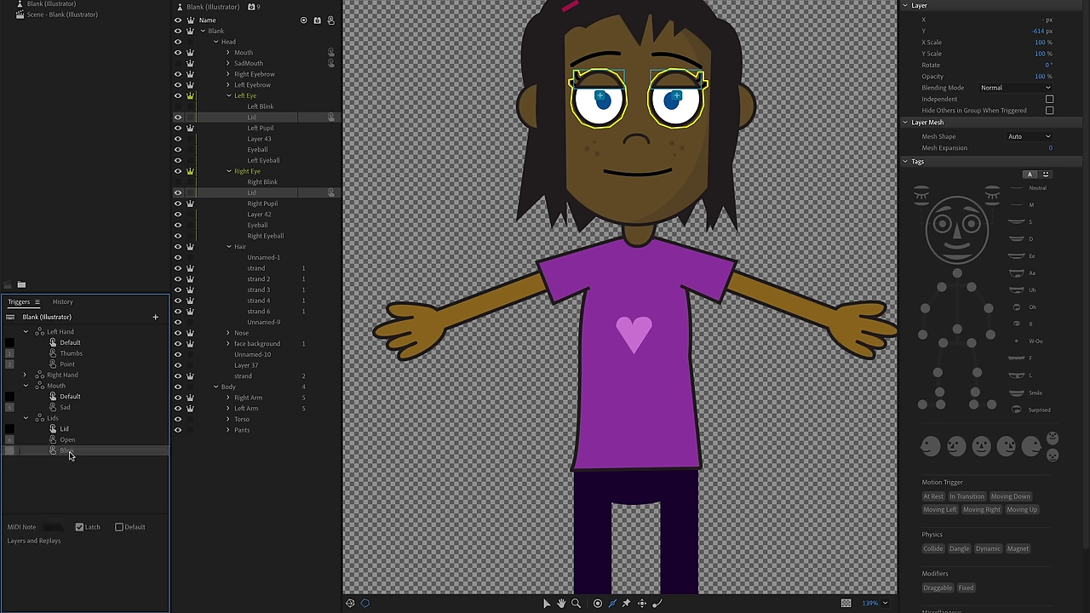
click(272, 182)
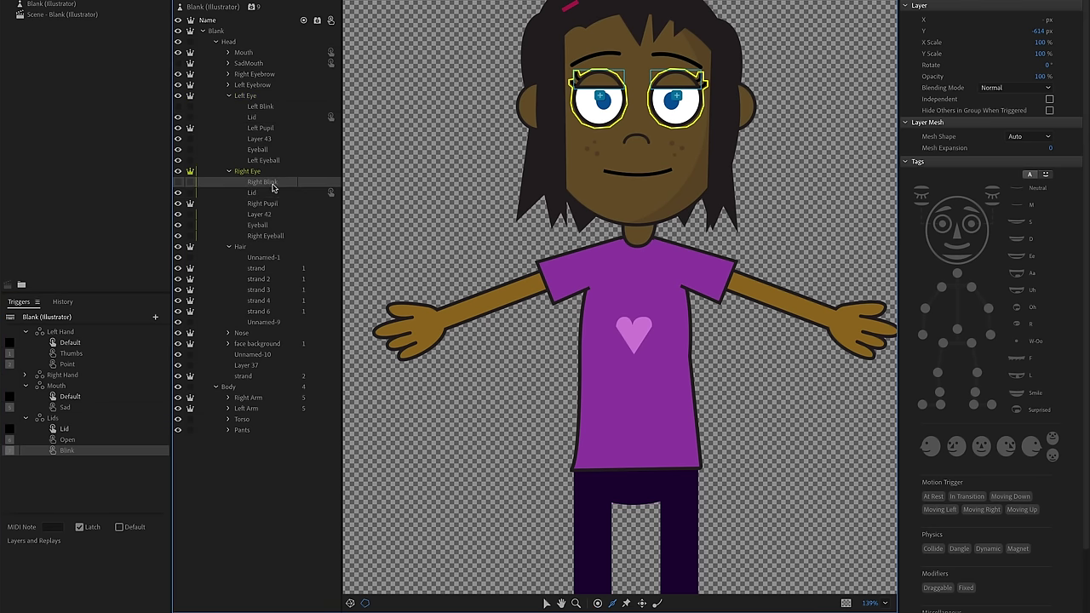
ctrl+click(265, 107)
drag(244, 113, 77, 458)
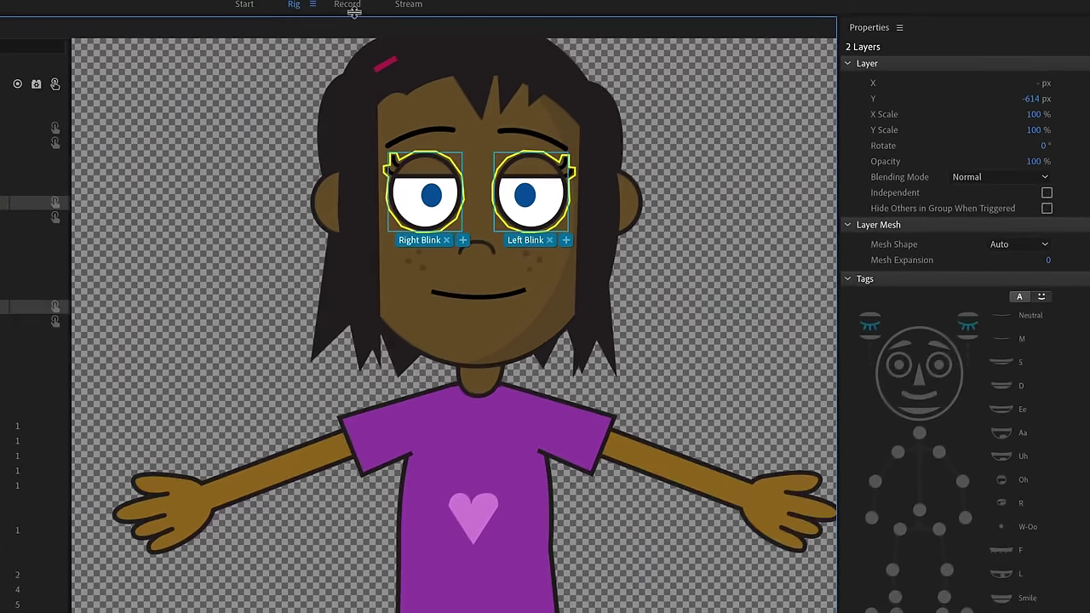
- Test the puppet in the Record workspace by raising the left arm and triggering the thumbs-up hand and the blink
click(351, 7)
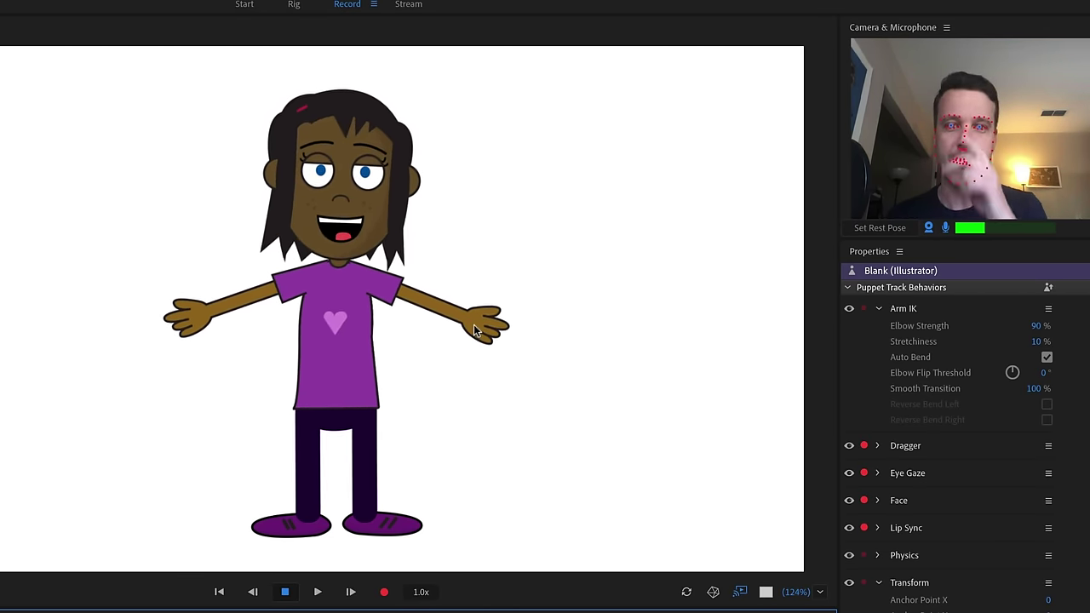
click(383, 379)
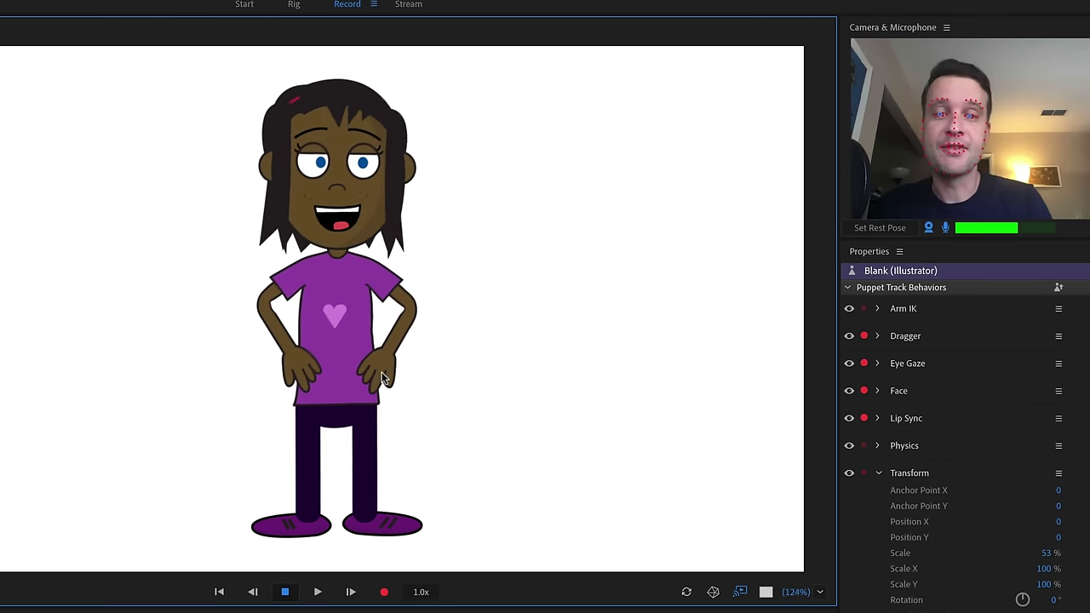
drag(379, 374, 464, 295)
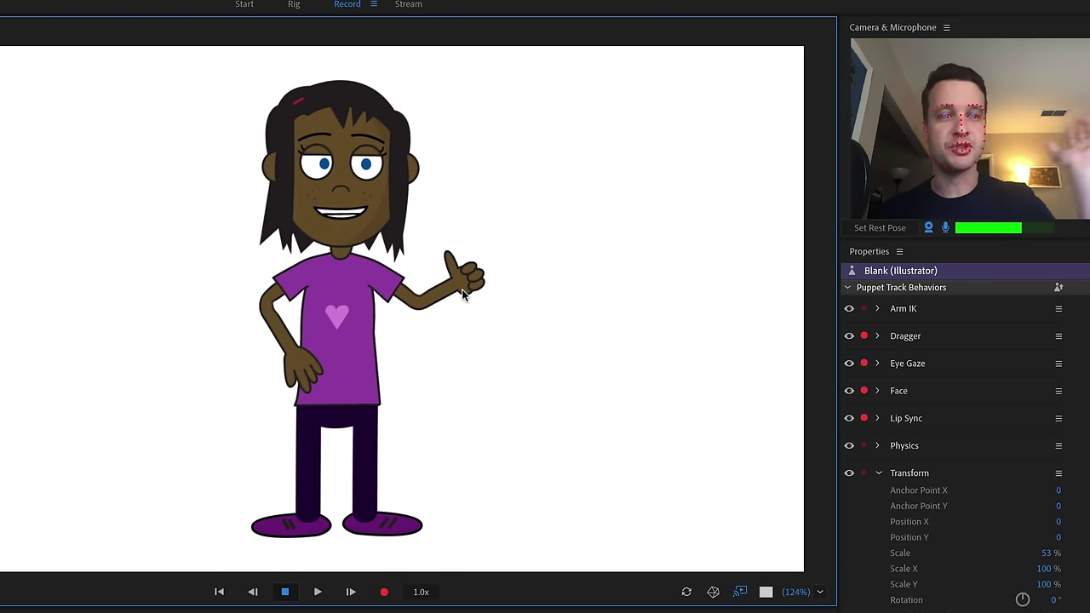
drag(464, 294, 464, 295)
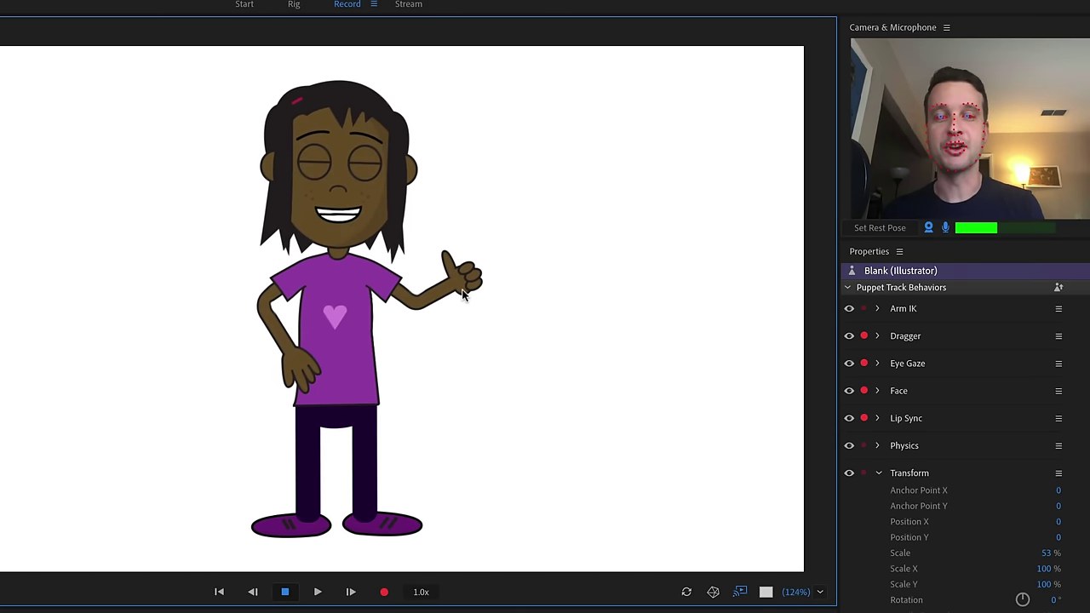
drag(464, 294, 464, 294)
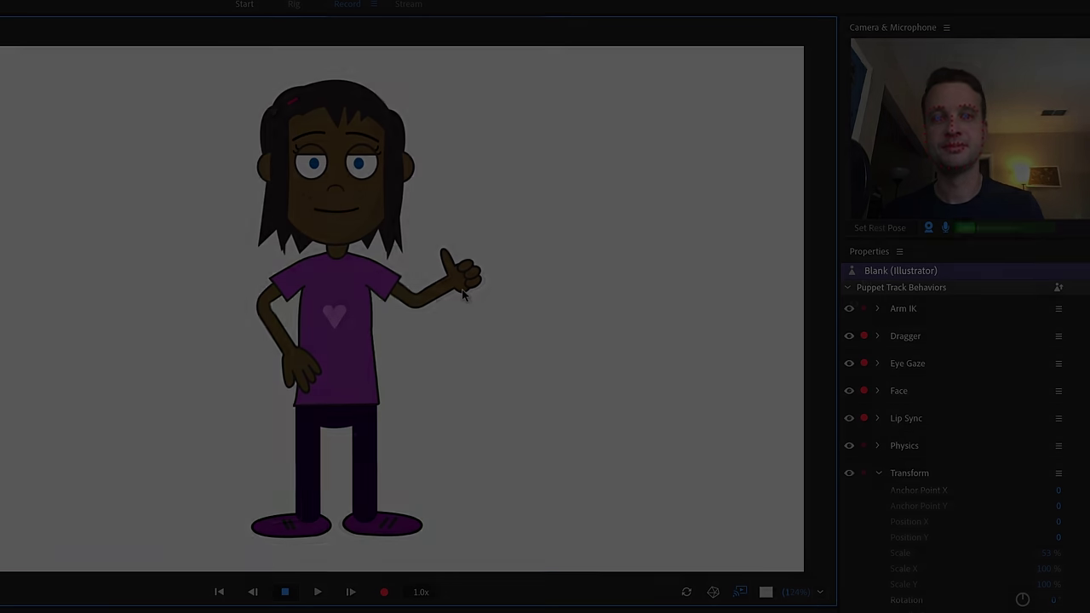